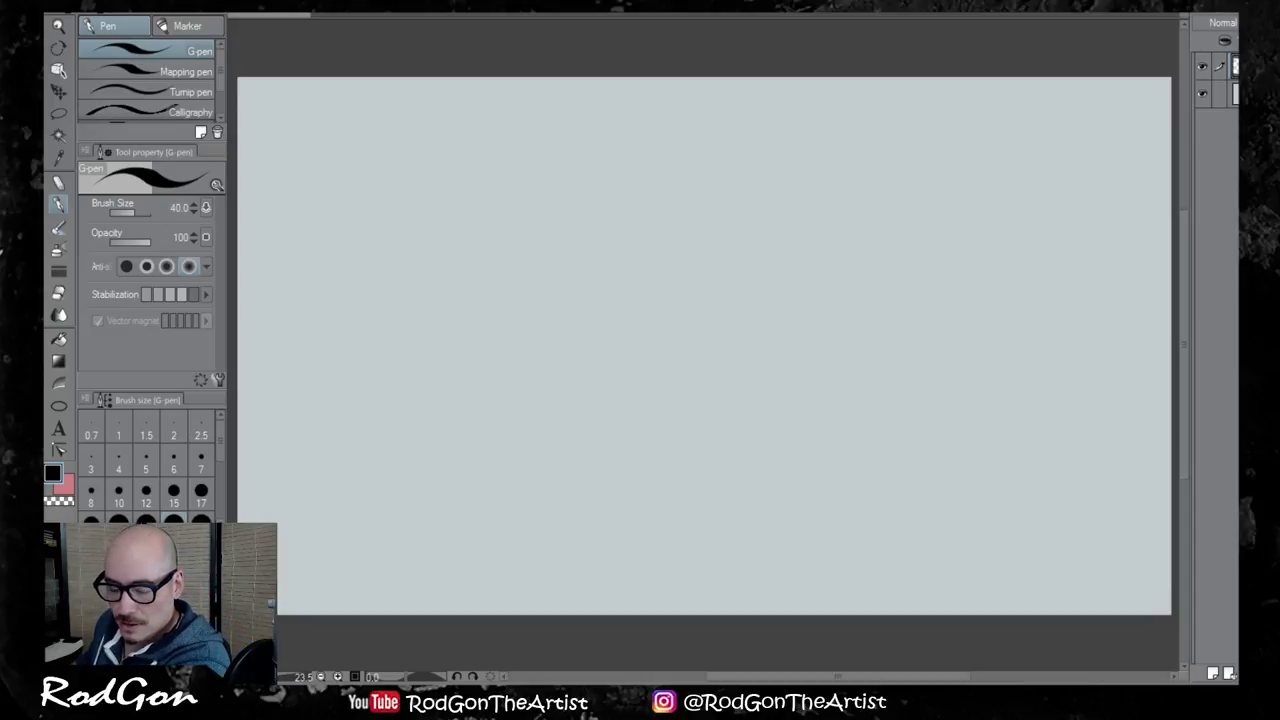
Paste the owl reference photo, scale it to 235%, and place it in the upper-left corner of the canvas, cropping its empty side
key(k)
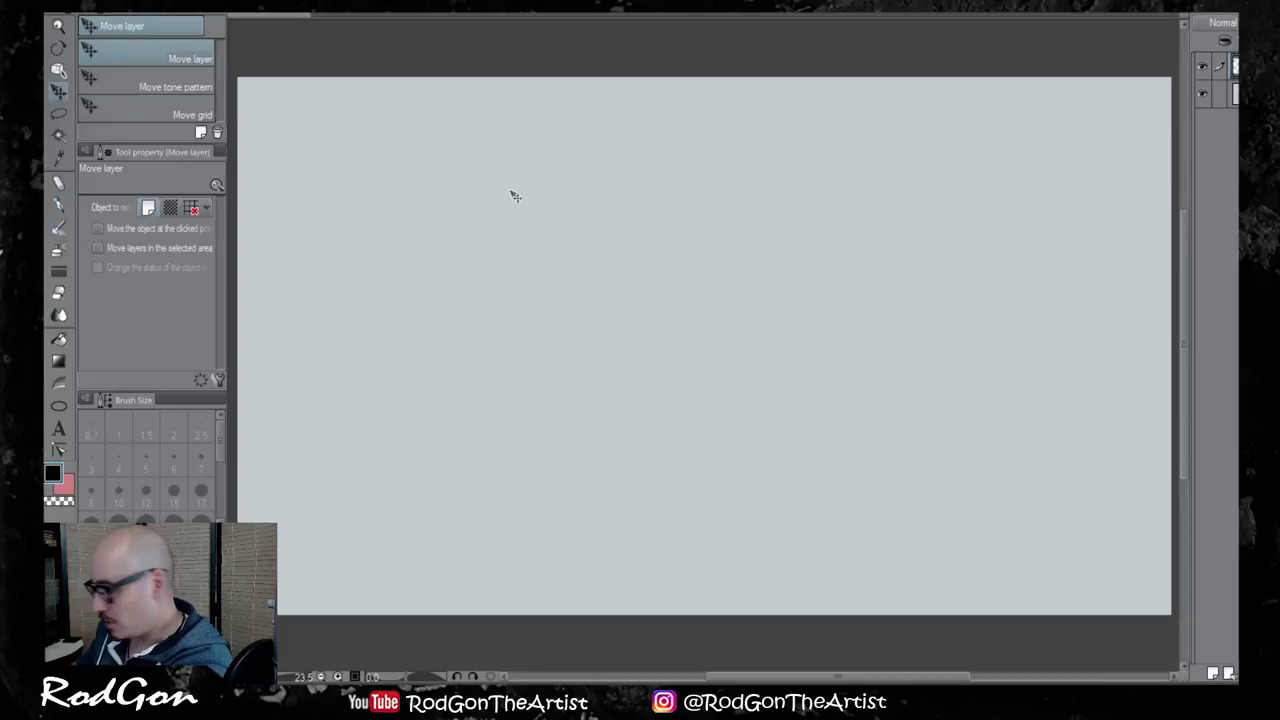
key(ctrl+v)
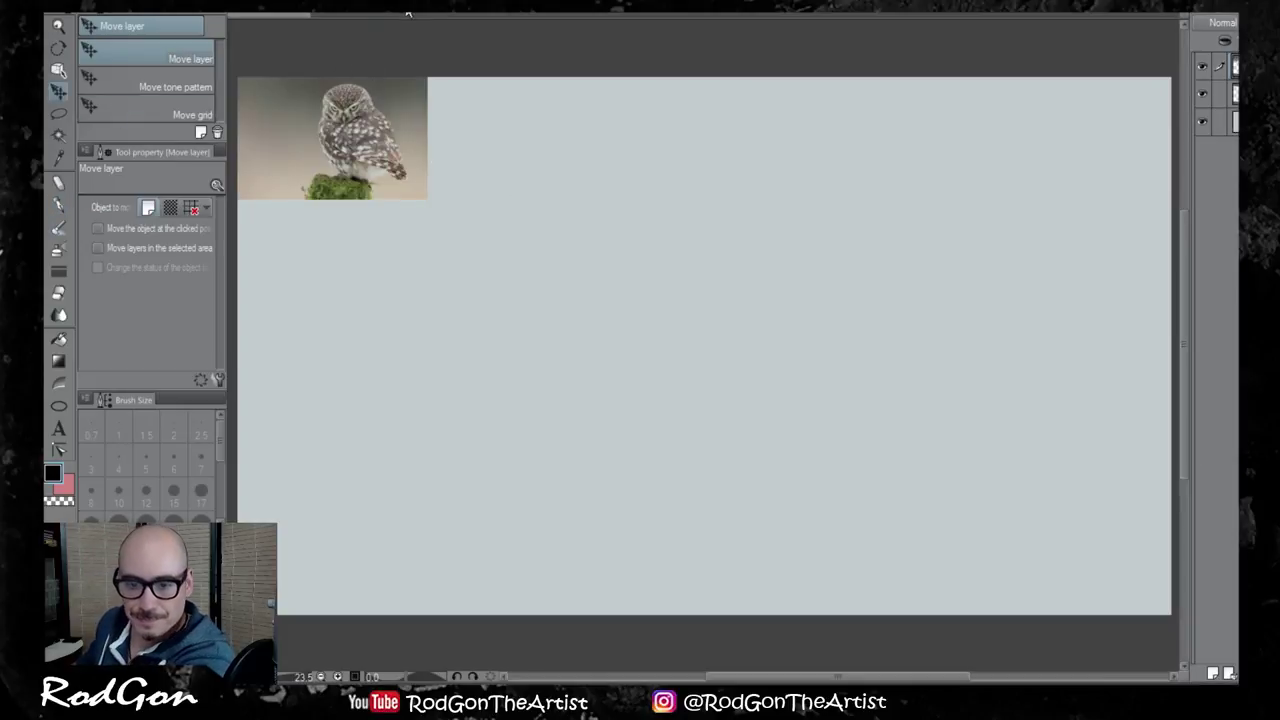
key(ctrl+t)
drag(426, 200, 789, 523)
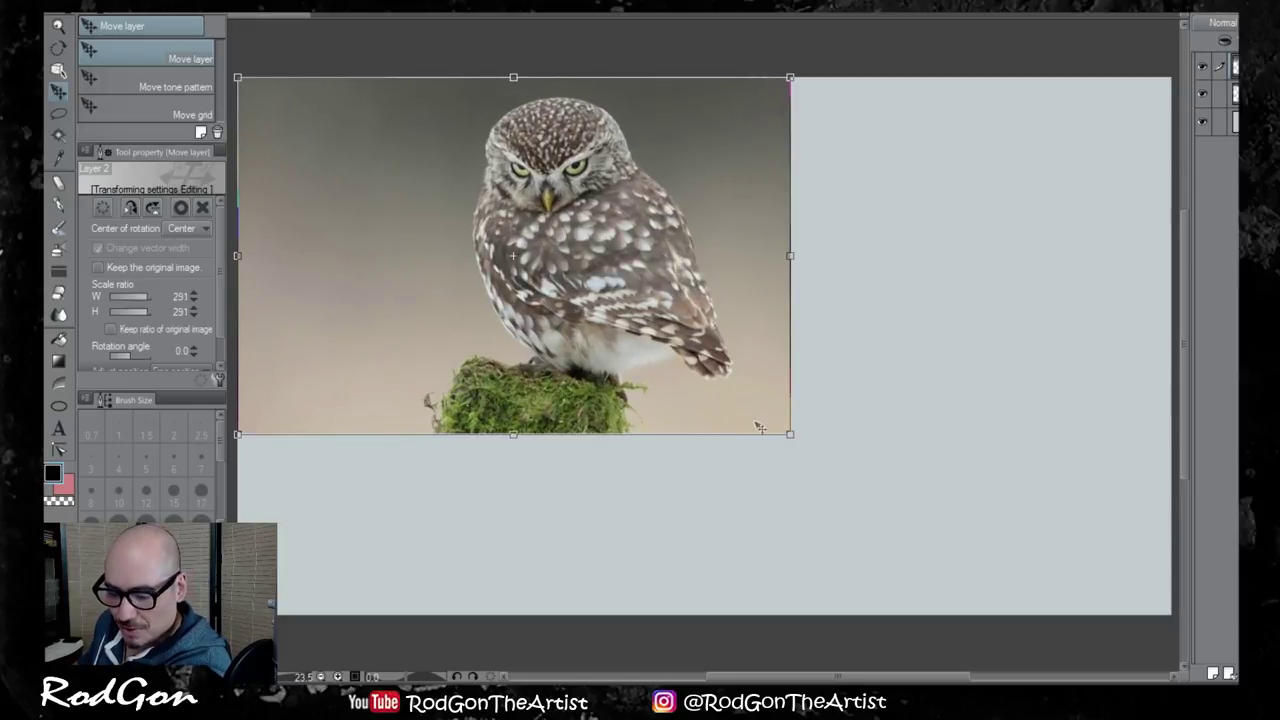
drag(788, 434, 684, 366)
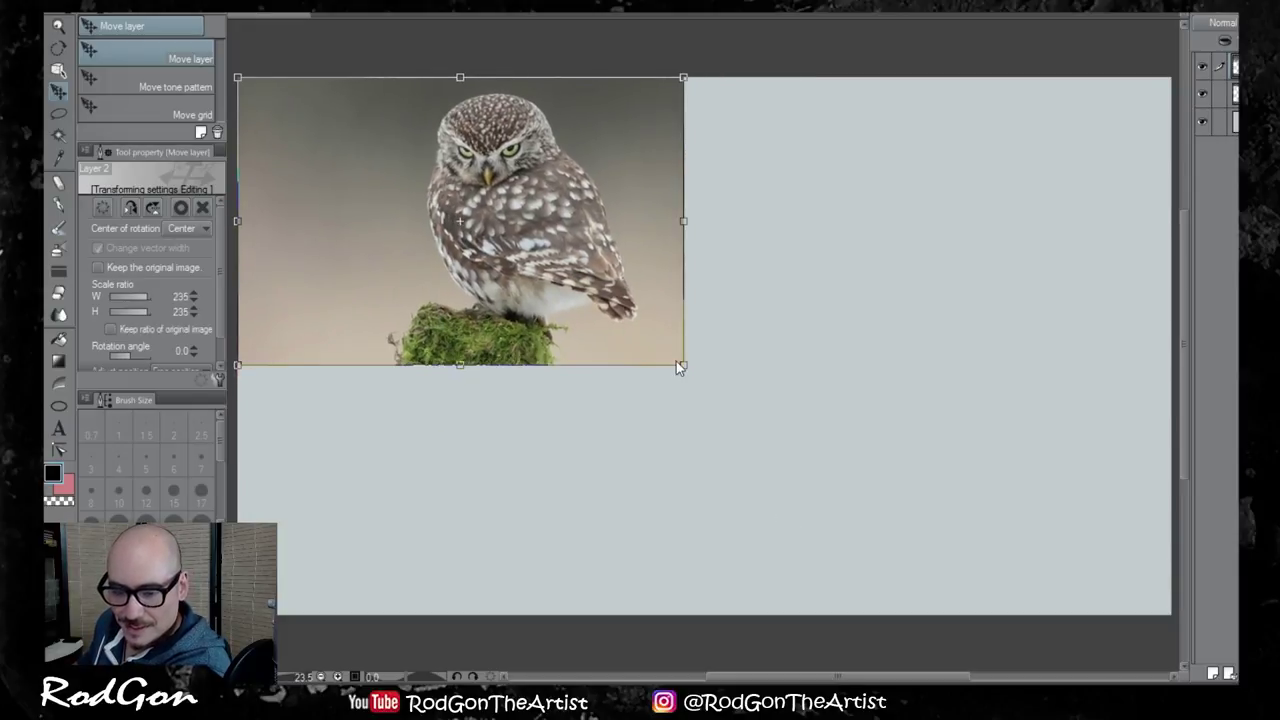
drag(607, 283, 473, 278)
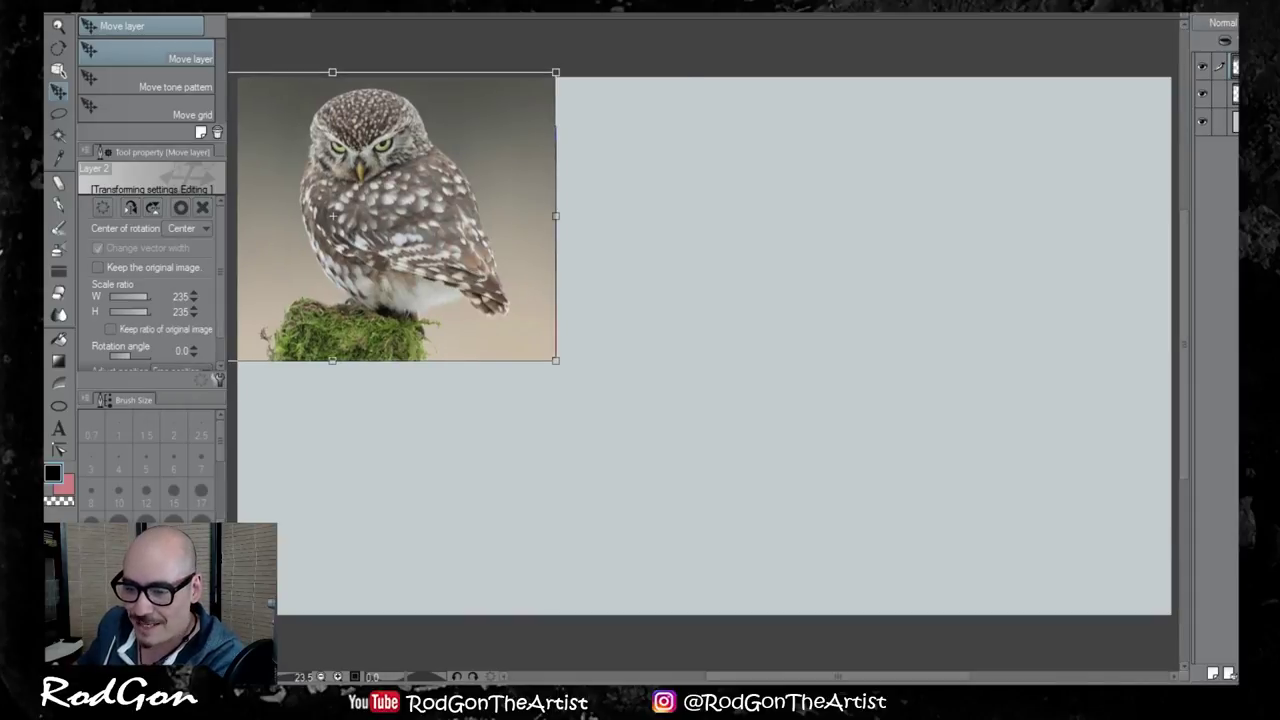
key(Return)
Create a new layer above the owl photo and trace the head, wing and body as simple shapes with the G-pen
click(1235, 94)
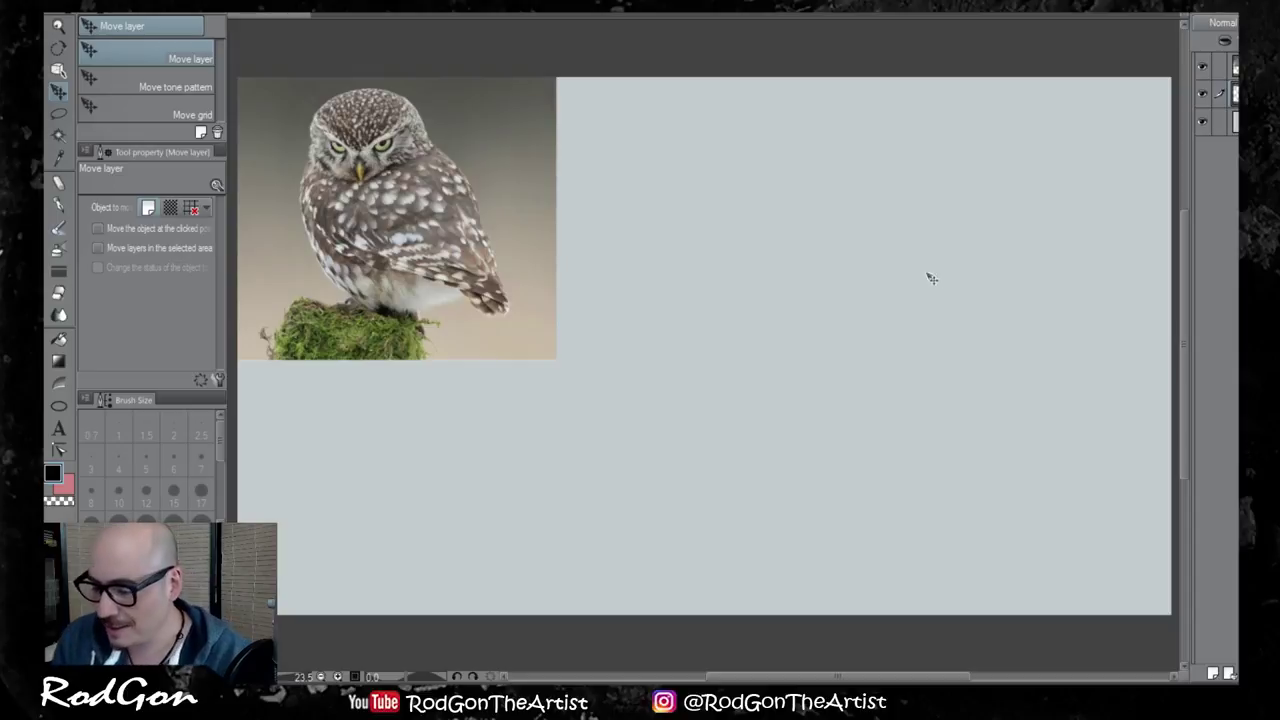
click(59, 203)
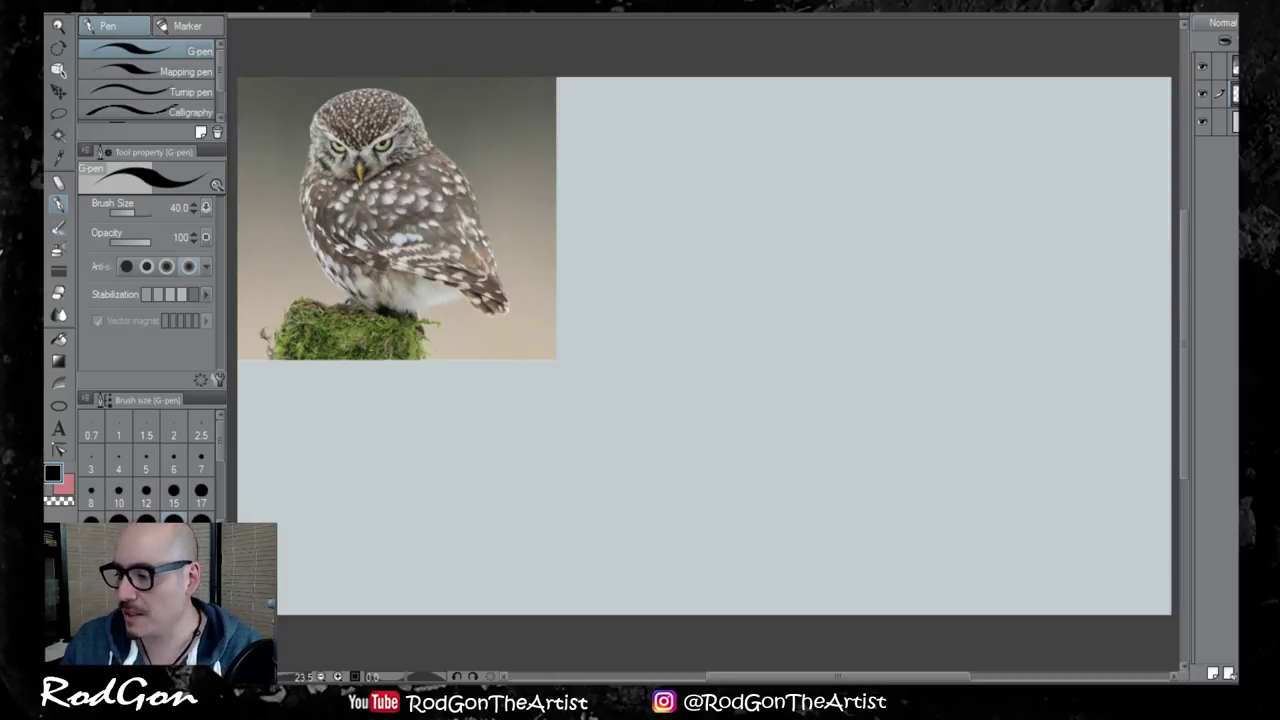
click(1216, 670)
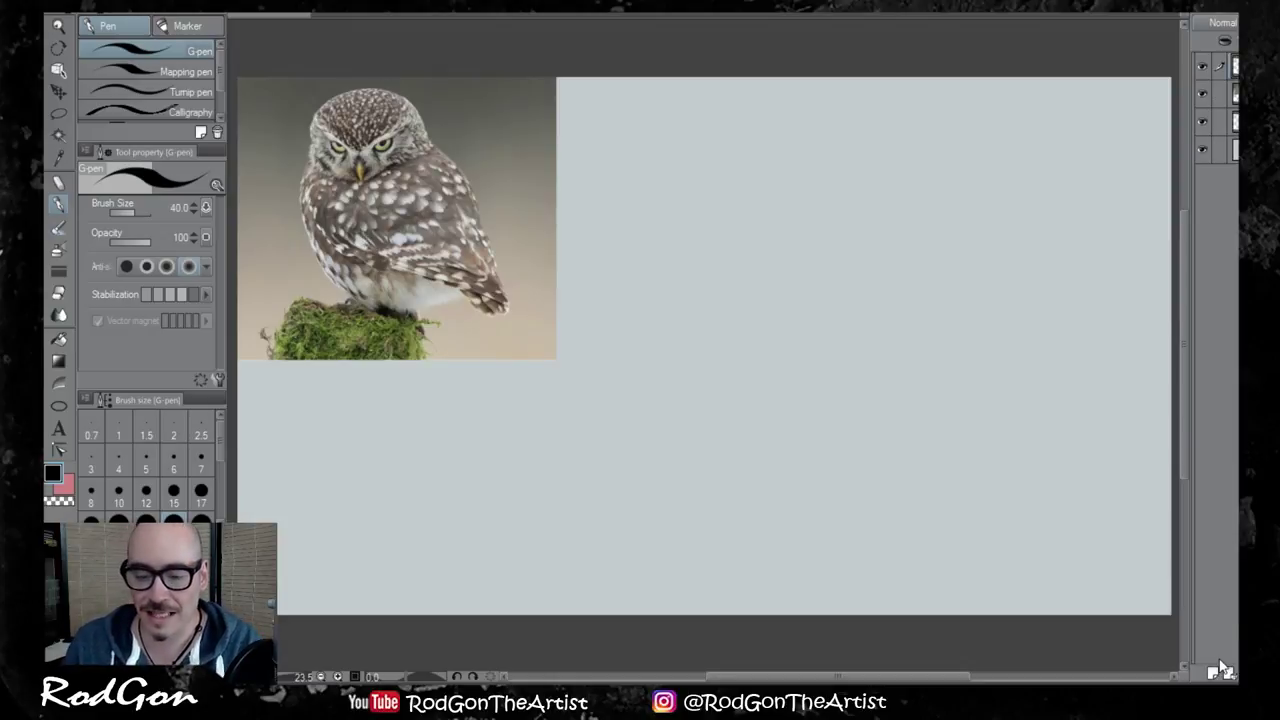
mouse_move(352, 91)
mouse_down()
mouse_move(386, 98)
mouse_move(315, 148)
mouse_move(341, 168)
mouse_move(324, 113)
mouse_move(305, 205)
mouse_move(340, 290)
mouse_move(452, 322)
mouse_up()
drag(430, 144, 481, 232)
mouse_move(358, 188)
mouse_down()
mouse_move(428, 272)
mouse_move(498, 300)
mouse_up()
drag(446, 162, 498, 294)
drag(453, 166, 496, 299)
mouse_move(430, 161)
mouse_down()
mouse_move(402, 168)
mouse_move(368, 214)
mouse_up()
mouse_move(312, 170)
mouse_down()
mouse_move(352, 299)
mouse_move(415, 323)
mouse_move(479, 306)
mouse_up()
drag(395, 316, 475, 306)
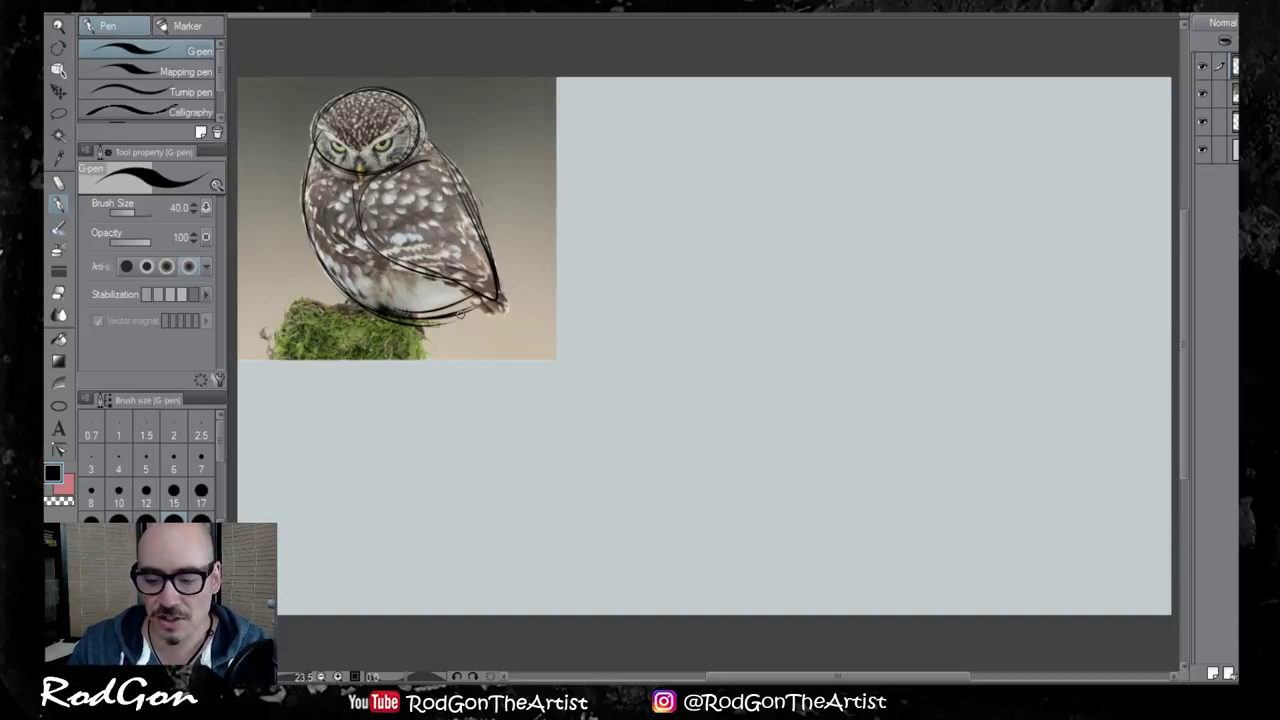
Reinforce the traced contours and add crossed face guidelines, an extra wing-front curve and a mark at the belly's base
mouse_move(356, 90)
mouse_down()
mouse_move(312, 126)
mouse_move(376, 176)
mouse_up()
drag(416, 102, 406, 172)
mouse_move(313, 148)
mouse_down()
mouse_move(304, 184)
mouse_move(337, 291)
mouse_up()
mouse_move(361, 205)
mouse_down()
mouse_move(434, 165)
mouse_move(484, 214)
mouse_up()
drag(424, 161, 478, 197)
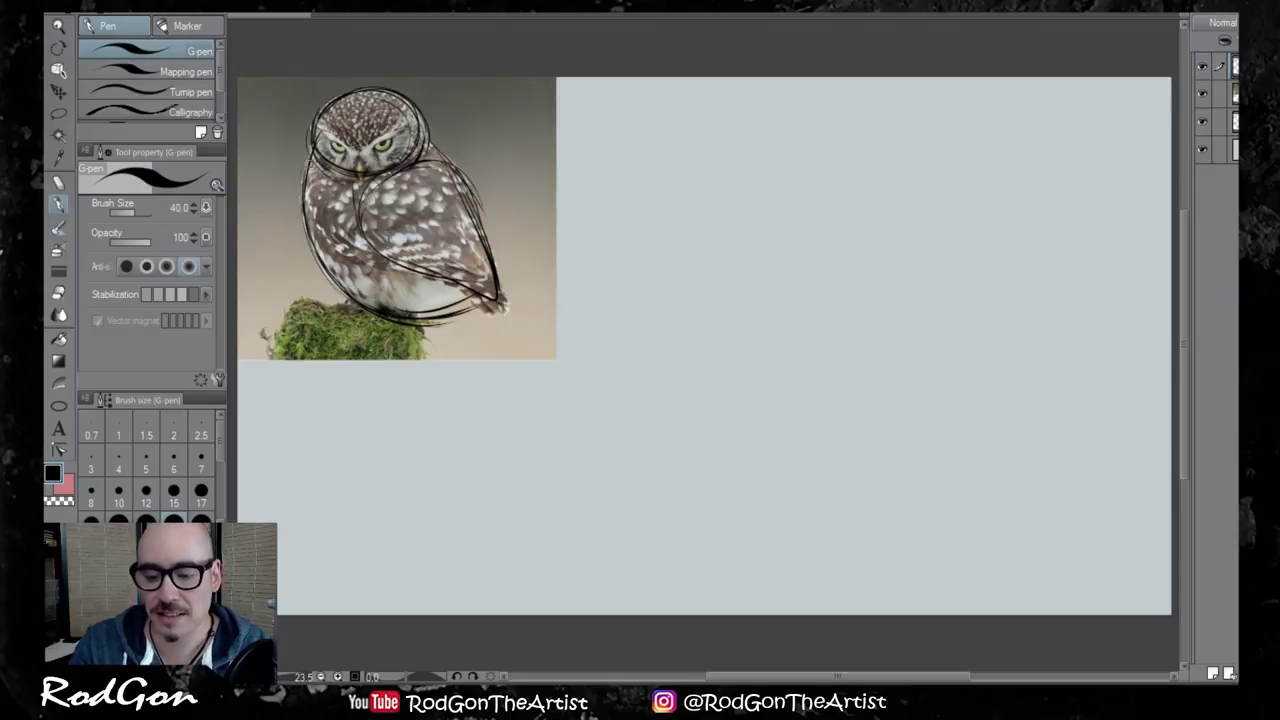
mouse_move(362, 83)
mouse_down()
mouse_move(360, 172)
mouse_move(403, 144)
mouse_up()
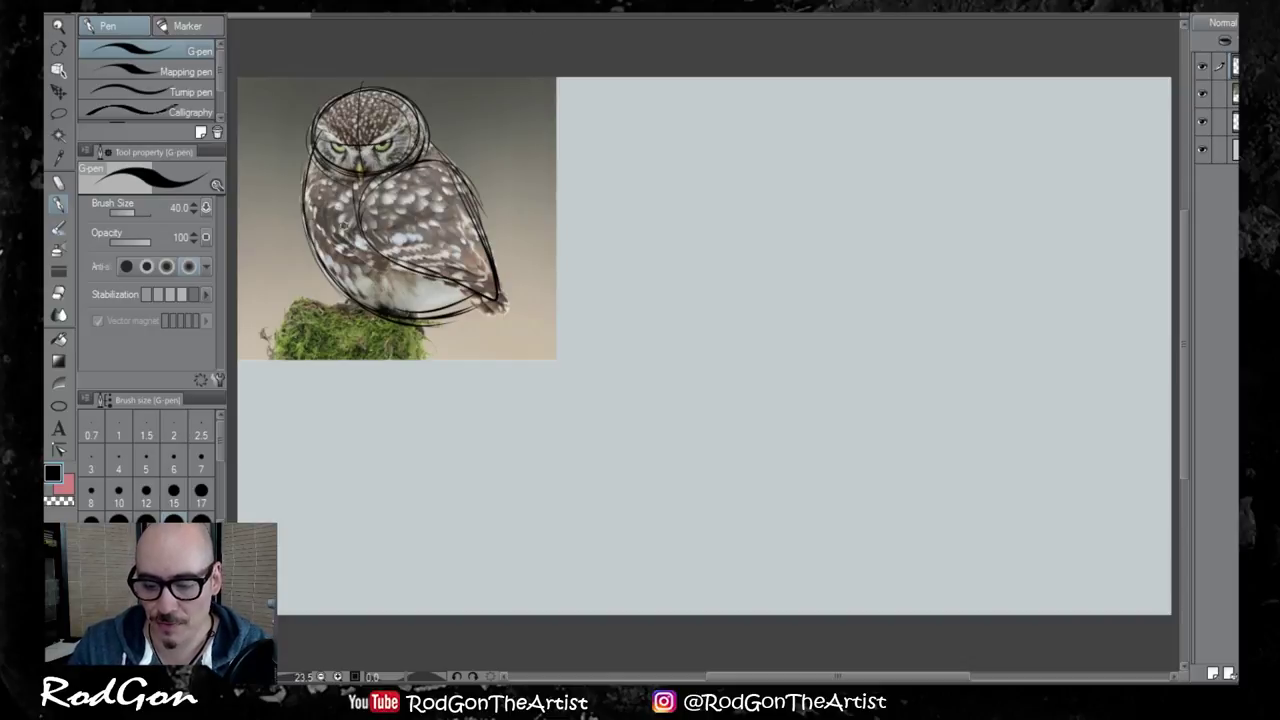
mouse_move(366, 178)
mouse_down()
mouse_move(368, 253)
mouse_move(472, 288)
mouse_move(444, 162)
mouse_up()
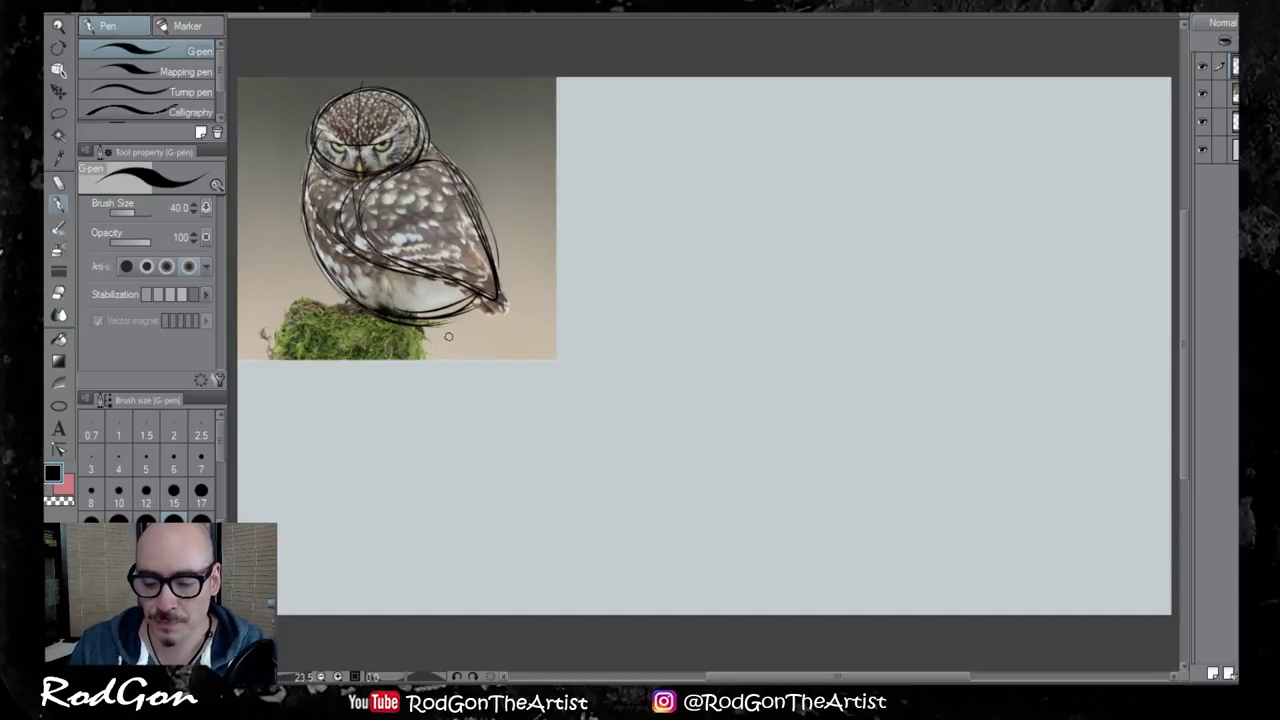
drag(392, 312, 438, 314)
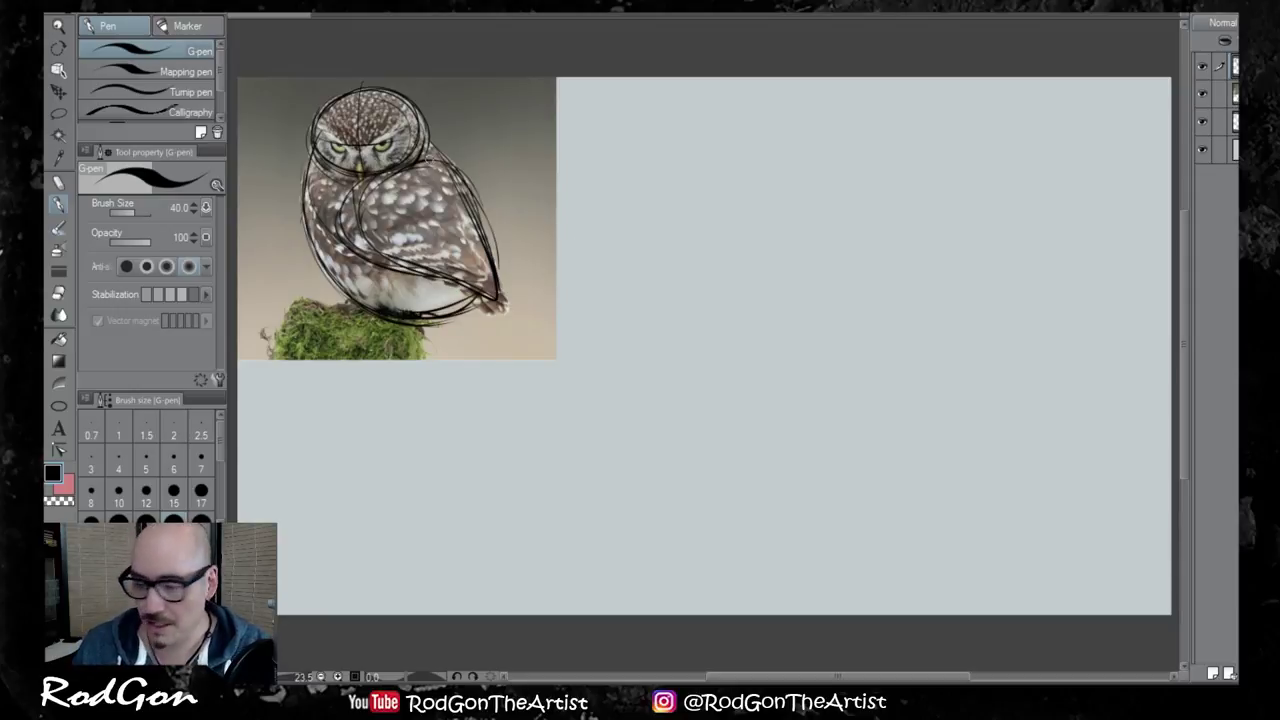
Toggle the photo and tracing layers to compare them, keep both visible, and select the empty layer beneath the photo
click(1203, 93)
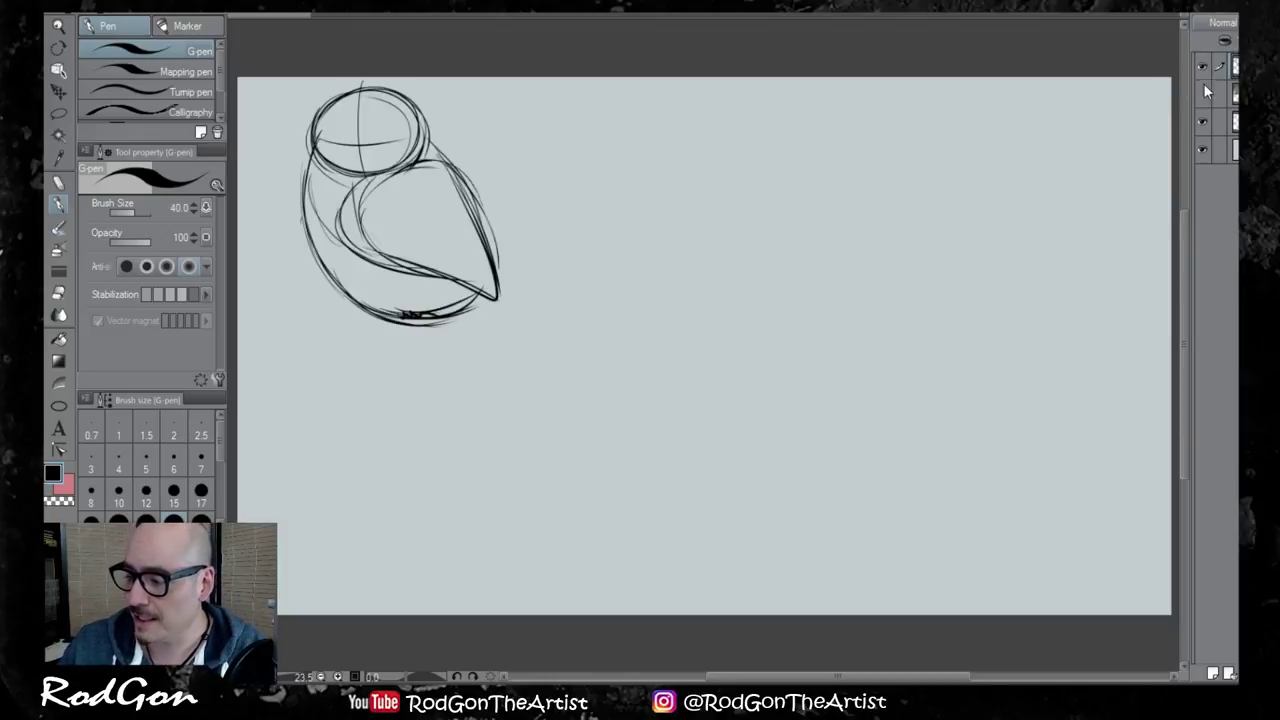
click(1203, 93)
click(1202, 66)
click(1204, 94)
click(1210, 96)
click(1225, 121)
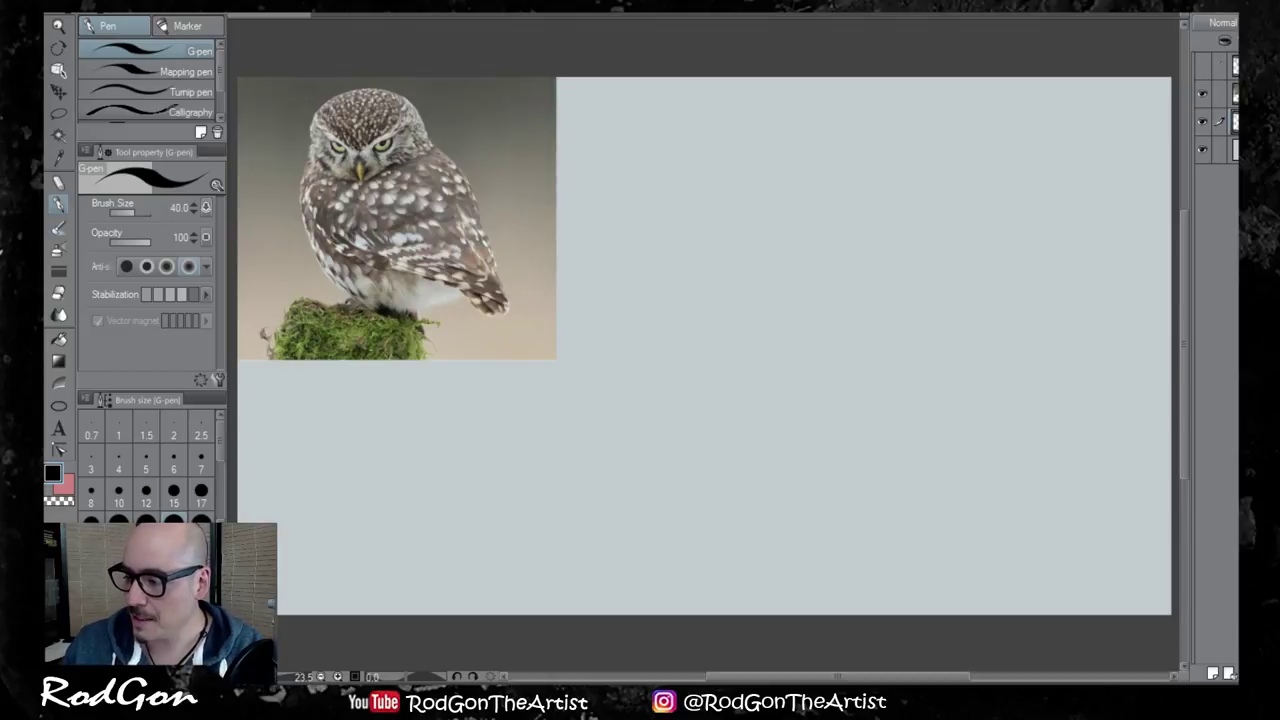
click(1203, 66)
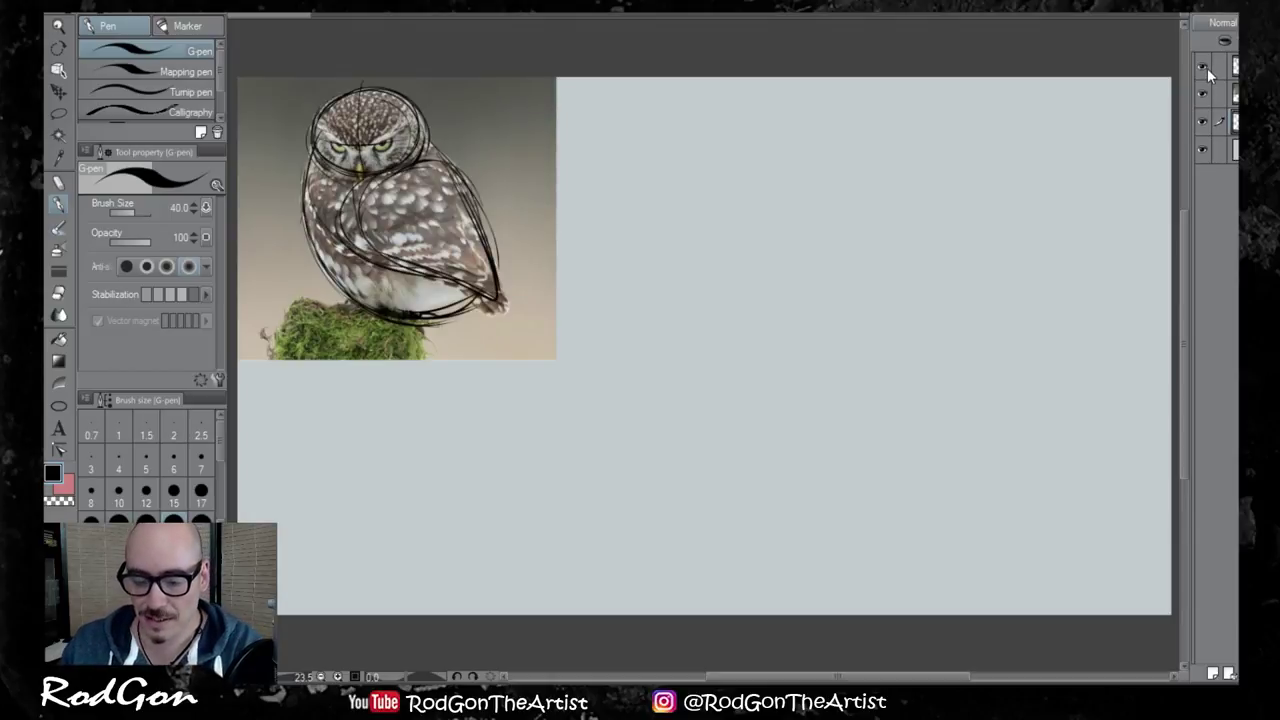
click(1203, 65)
click(1203, 65)
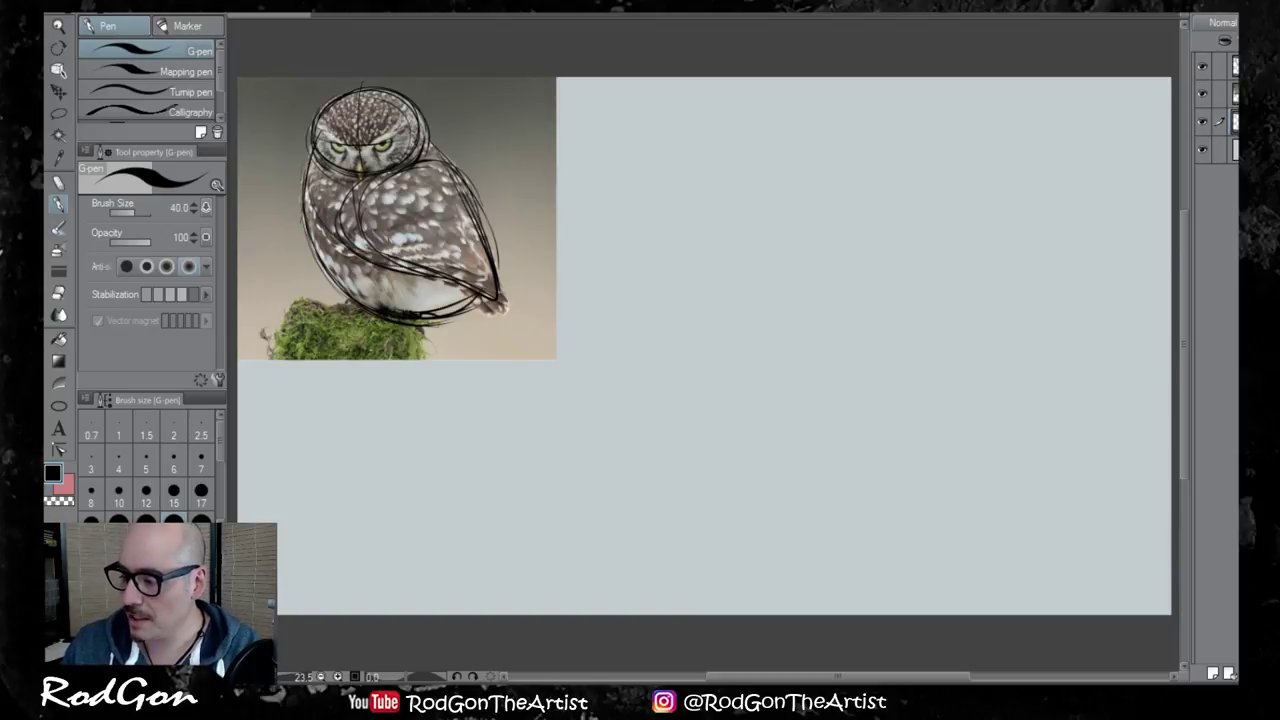
Sketch the owl's head as a large ellipse with a curved vertical centre line in the open area beside the photo
mouse_move(850, 158)
mouse_down()
mouse_move(820, 262)
mouse_move(719, 232)
mouse_move(887, 188)
mouse_move(824, 287)
mouse_move(797, 148)
mouse_move(920, 212)
mouse_move(718, 238)
mouse_move(838, 131)
mouse_move(906, 267)
mouse_move(720, 215)
mouse_up()
mouse_move(790, 130)
mouse_down()
mouse_move(800, 270)
mouse_move(830, 292)
mouse_up()
mouse_move(755, 140)
mouse_down()
mouse_move(866, 283)
mouse_move(920, 238)
mouse_up()
drag(870, 138, 925, 250)
Sketch the owl's rounded body below the head with loose overlapping strokes along the chest, belly and back
drag(740, 262, 688, 354)
drag(742, 162, 664, 386)
drag(684, 334, 670, 458)
mouse_move(736, 232)
mouse_down()
mouse_move(695, 361)
mouse_move(770, 512)
mouse_move(682, 466)
mouse_move(650, 468)
mouse_up()
drag(650, 395, 815, 525)
mouse_move(664, 480)
mouse_down()
mouse_move(717, 451)
mouse_move(852, 532)
mouse_up()
drag(642, 466, 840, 556)
drag(668, 404, 840, 524)
drag(688, 270, 674, 298)
mouse_move(936, 228)
mouse_down()
mouse_move(996, 288)
mouse_move(1032, 380)
mouse_up()
drag(972, 280, 1028, 470)
drag(700, 505, 1020, 510)
drag(934, 228, 915, 560)
mouse_move(730, 515)
mouse_down()
mouse_move(1019, 420)
mouse_move(1014, 376)
mouse_up()
drag(950, 244, 996, 502)
drag(642, 470, 1014, 378)
drag(730, 252, 764, 540)
drag(669, 394, 928, 544)
drag(970, 264, 956, 298)
Draw the folded wing over the body, curving from the shoulder down to a pointed tip beyond the lower back
drag(938, 245, 857, 449)
mouse_move(784, 362)
mouse_down()
mouse_move(852, 460)
mouse_move(940, 505)
mouse_move(1048, 400)
mouse_move(935, 243)
mouse_up()
drag(834, 302, 900, 495)
drag(810, 412, 1040, 560)
drag(995, 318, 1040, 480)
Reinforce the chest and belly contours and add loose curves beneath the body
drag(740, 242, 680, 408)
drag(676, 410, 745, 515)
mouse_move(680, 486)
mouse_down()
mouse_move(892, 548)
mouse_move(876, 560)
mouse_up()
drag(737, 548, 1002, 486)
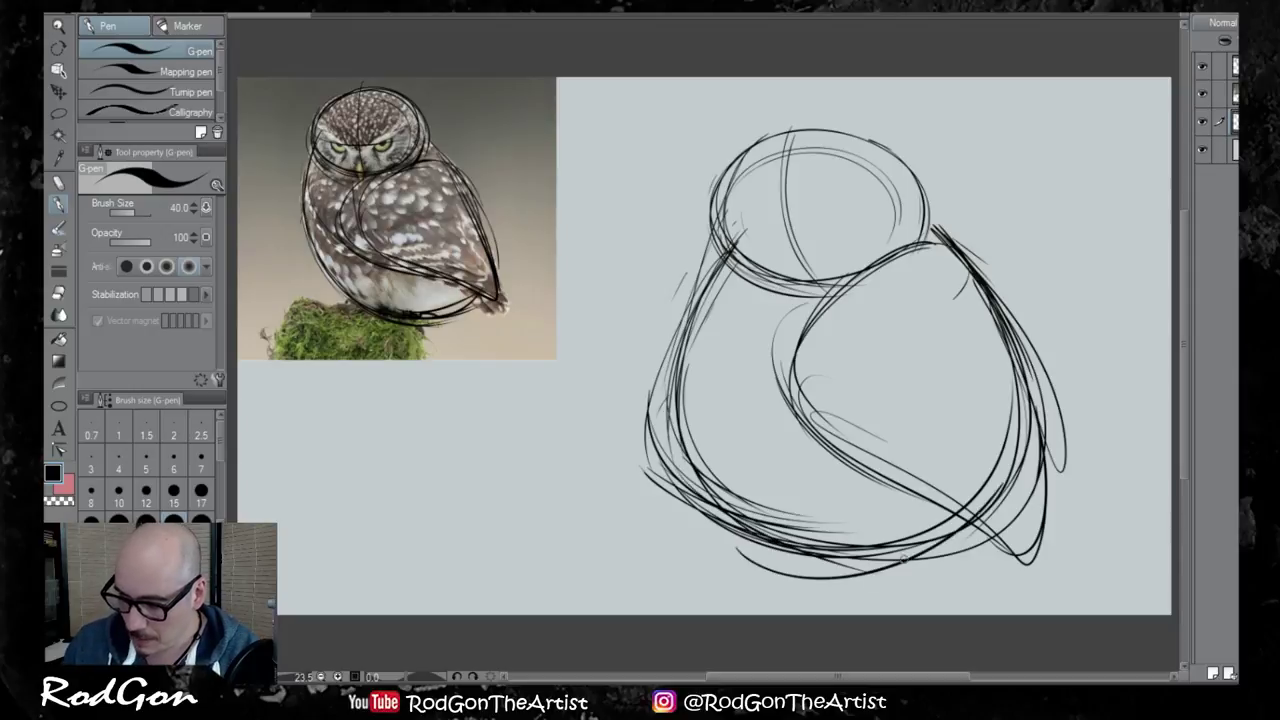
drag(968, 528, 850, 590)
Hide the tracing layer and darken the sketched head's outline and centre guideline
drag(790, 135, 826, 277)
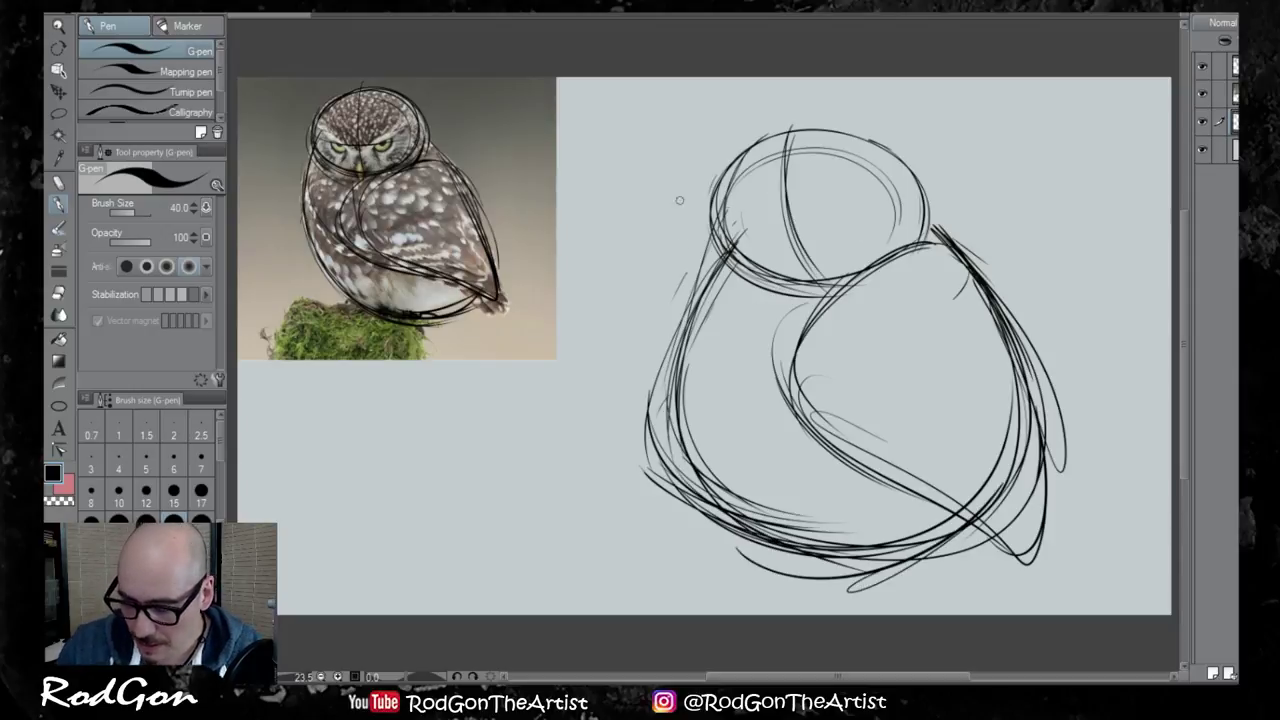
mouse_move(728, 185)
mouse_down()
mouse_move(714, 262)
mouse_move(726, 250)
mouse_move(733, 265)
mouse_up()
click(1201, 64)
mouse_move(732, 246)
mouse_down()
mouse_move(760, 286)
mouse_move(826, 298)
mouse_move(890, 266)
mouse_move(921, 184)
mouse_move(858, 132)
mouse_move(766, 136)
mouse_up()
drag(890, 152, 766, 141)
Draw the angry V-shaped brow lines across the face and darken the feathered edge of the left cheek
drag(740, 215, 792, 243)
drag(813, 240, 851, 216)
drag(810, 246, 870, 211)
drag(825, 231, 874, 210)
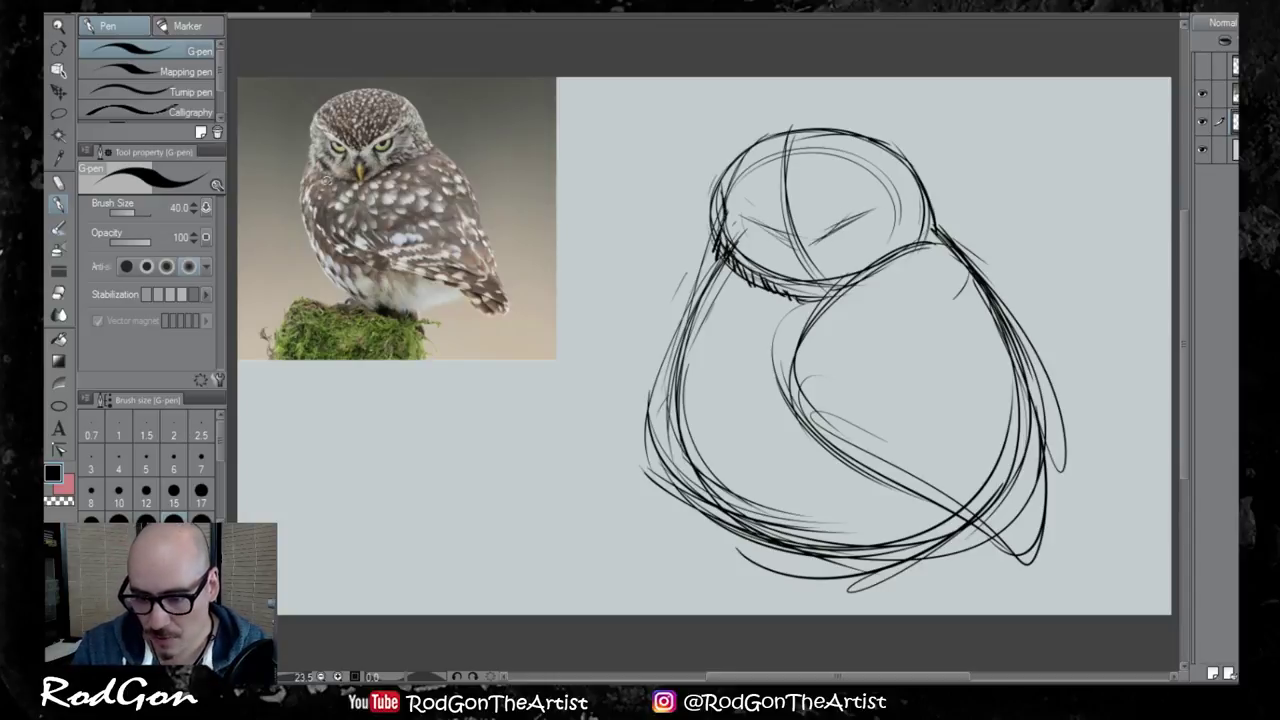
mouse_move(818, 239)
mouse_down()
mouse_move(898, 205)
mouse_move(850, 222)
mouse_up()
mouse_move(728, 210)
mouse_down()
mouse_move(794, 239)
mouse_move(898, 200)
mouse_up()
drag(792, 241, 900, 204)
mouse_move(738, 160)
mouse_down()
mouse_move(713, 244)
mouse_move(745, 284)
mouse_up()
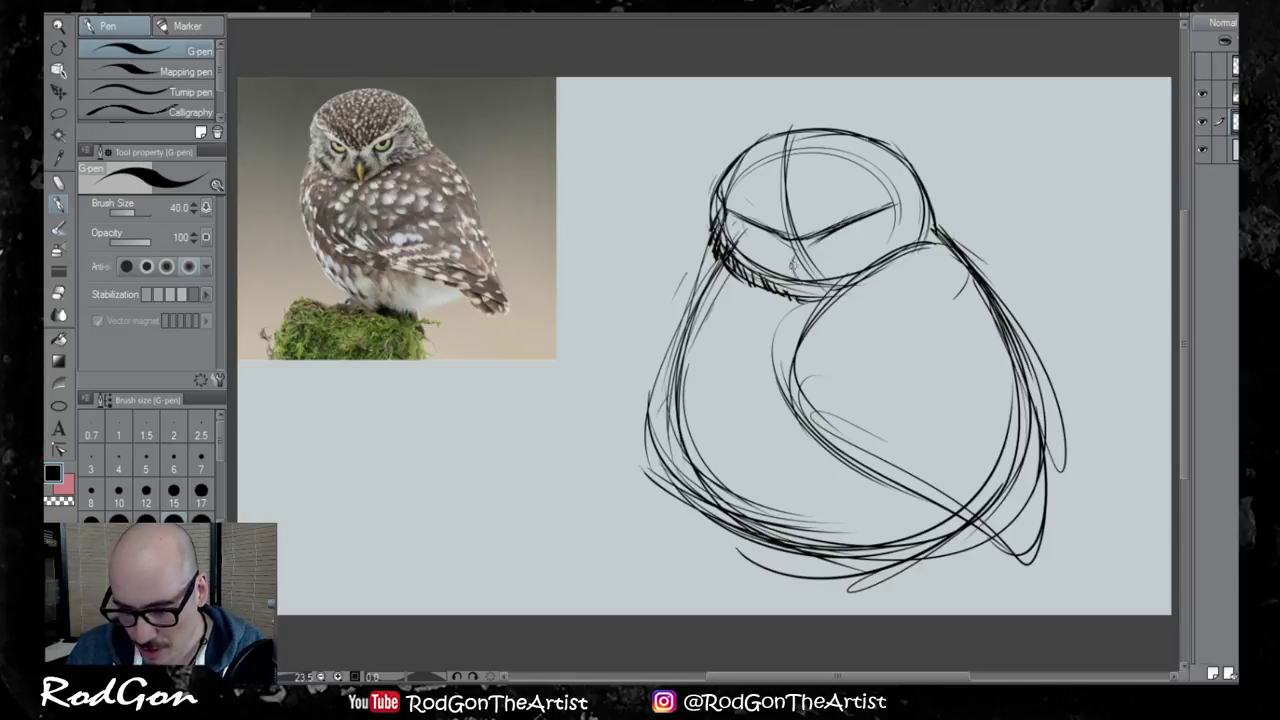
Sketch a small diamond-shaped beak below the brow, redo its strokes, and extend the brow lines toward the head's edges
drag(792, 252, 810, 281)
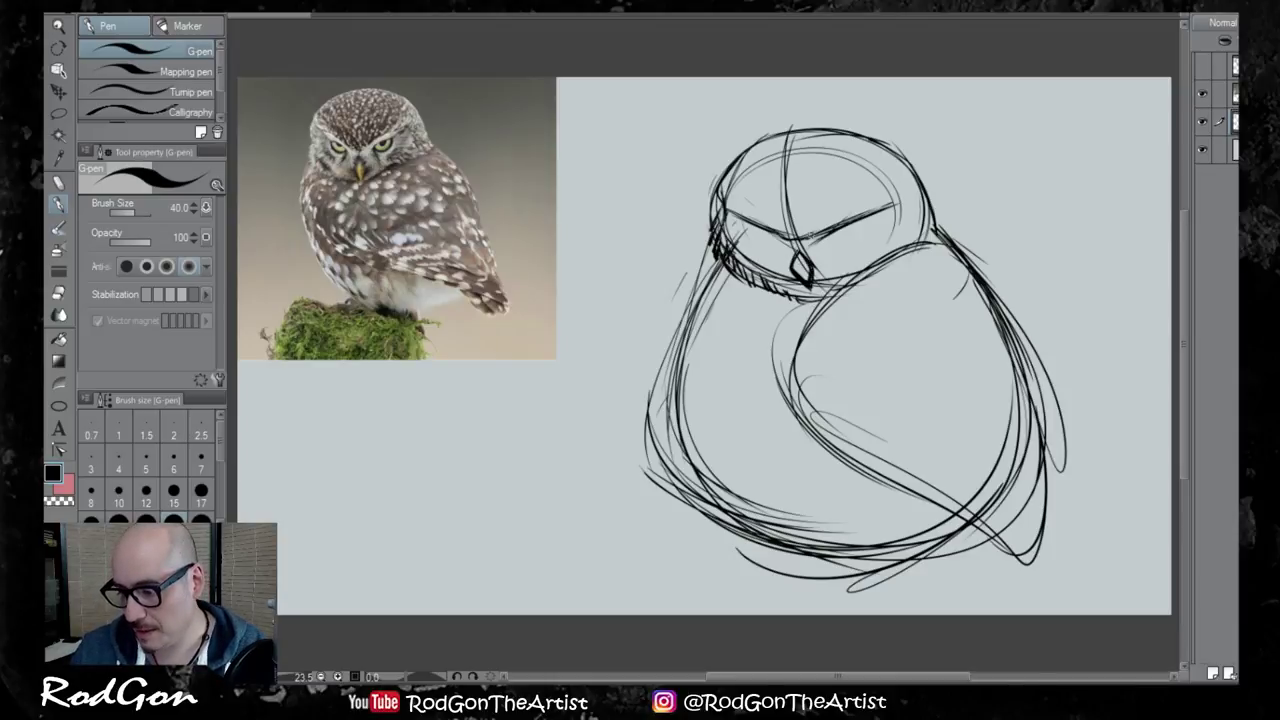
key(ctrl+z)
key(ctrl+z)
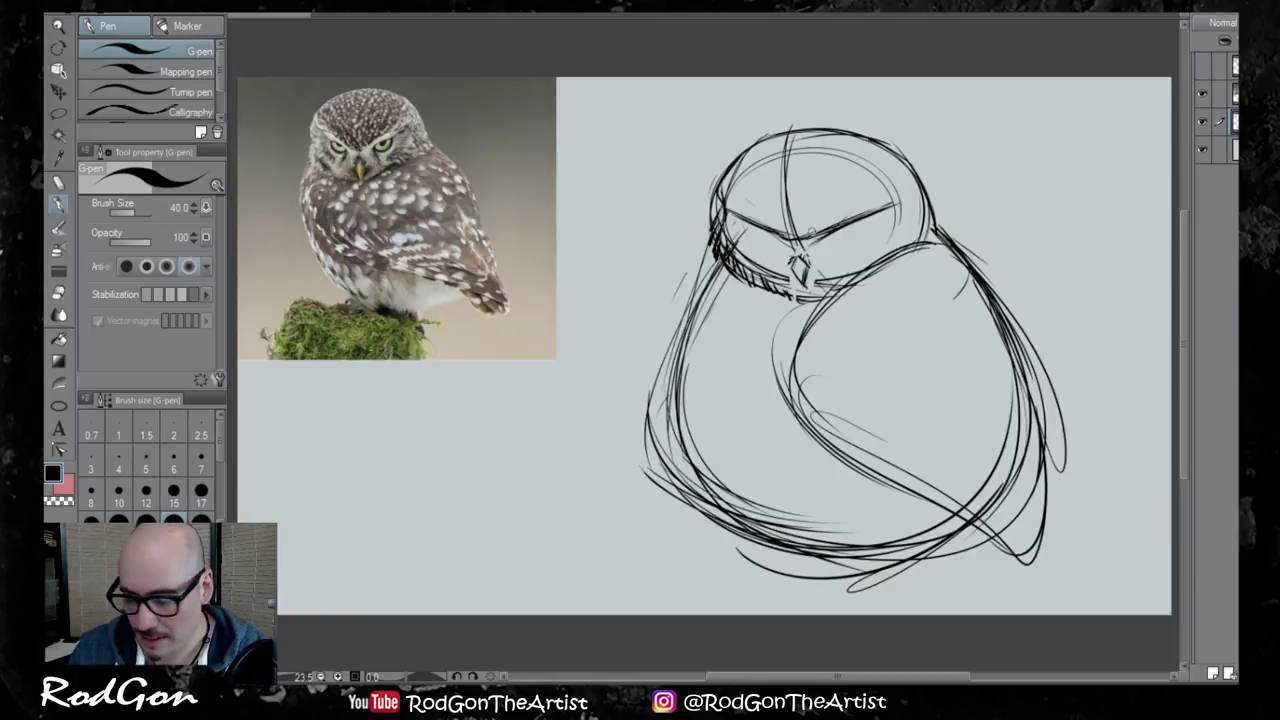
drag(846, 212, 908, 183)
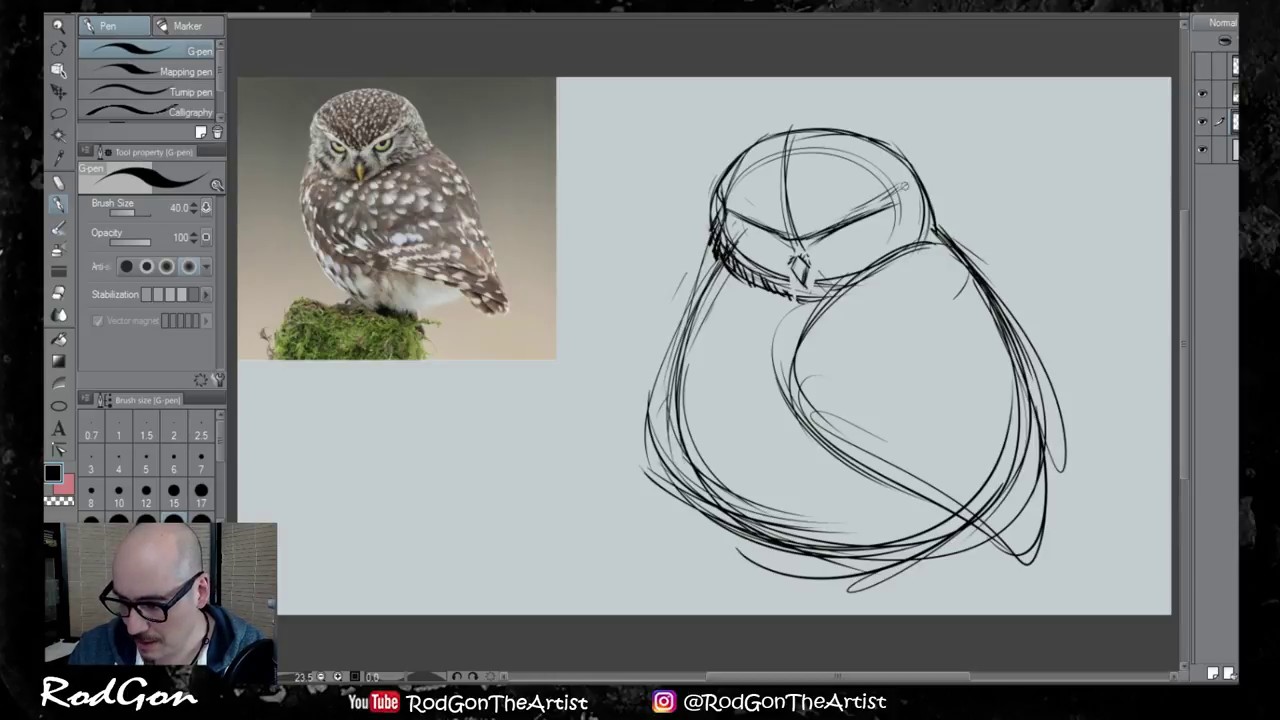
mouse_move(774, 227)
mouse_down()
mouse_move(712, 189)
mouse_move(759, 223)
mouse_up()
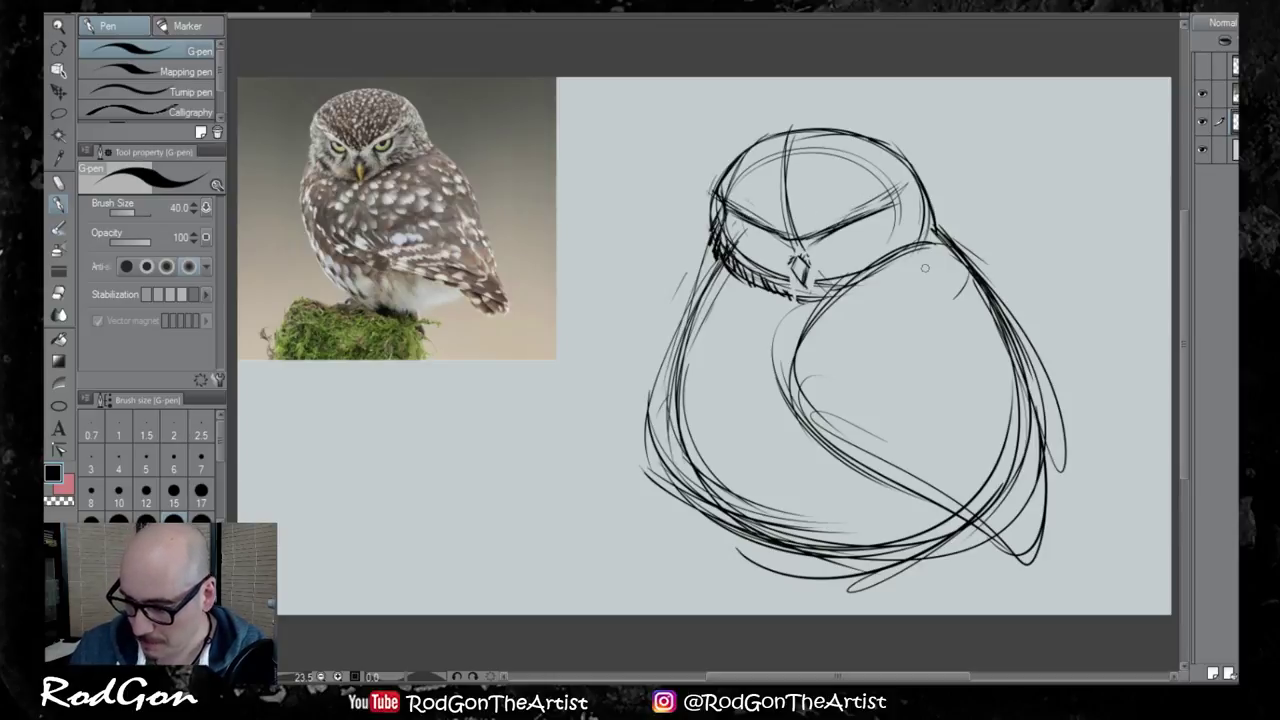
drag(890, 202, 798, 244)
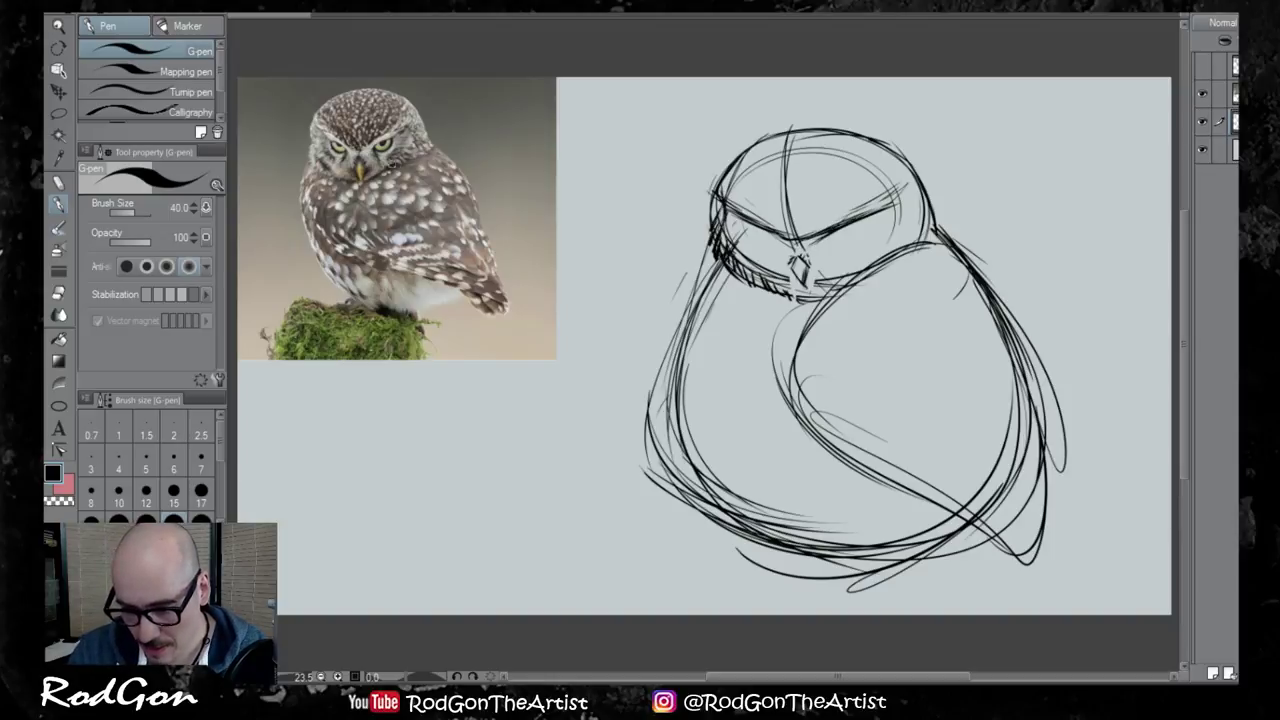
Draw both narrowed eyes under the brow and add short feather strokes on the cheeks and around the beak
mouse_move(818, 228)
mouse_down()
mouse_move(840, 246)
mouse_move(890, 214)
mouse_move(862, 238)
mouse_up()
mouse_move(739, 219)
mouse_down()
mouse_move(772, 244)
mouse_move(762, 248)
mouse_move(850, 248)
mouse_move(878, 222)
mouse_move(876, 246)
mouse_move(912, 224)
mouse_move(894, 210)
mouse_move(868, 258)
mouse_up()
drag(874, 250, 850, 262)
drag(859, 256, 828, 258)
drag(827, 256, 836, 276)
drag(720, 206, 728, 222)
drag(722, 216, 738, 241)
drag(753, 247, 778, 261)
drag(772, 250, 794, 256)
mouse_move(804, 250)
mouse_down()
mouse_move(810, 272)
mouse_move(777, 271)
mouse_up()
mouse_move(746, 259)
mouse_down()
mouse_move(782, 270)
mouse_move(792, 300)
mouse_move(834, 300)
mouse_move(918, 248)
mouse_up()
Dot small speckles across the owl's forehead above the brow lines
click(755, 196)
click(763, 193)
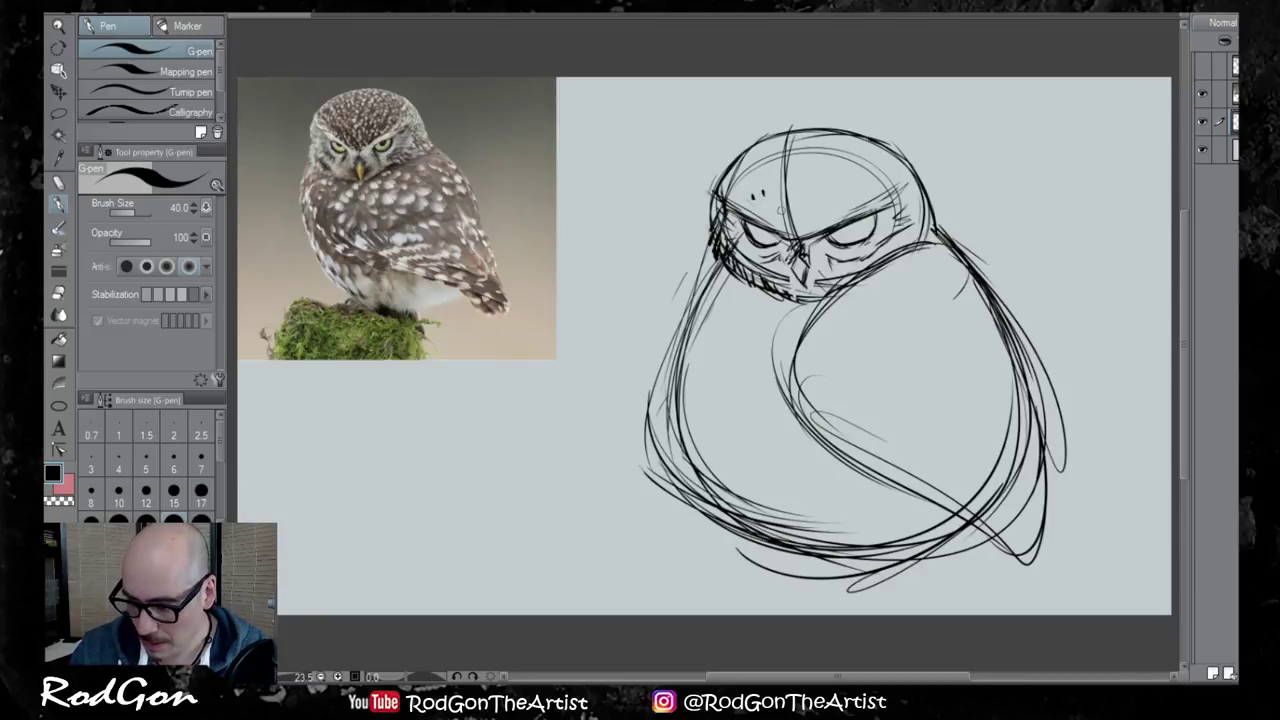
click(817, 202)
click(816, 214)
click(839, 200)
click(866, 194)
click(859, 177)
click(791, 175)
click(743, 176)
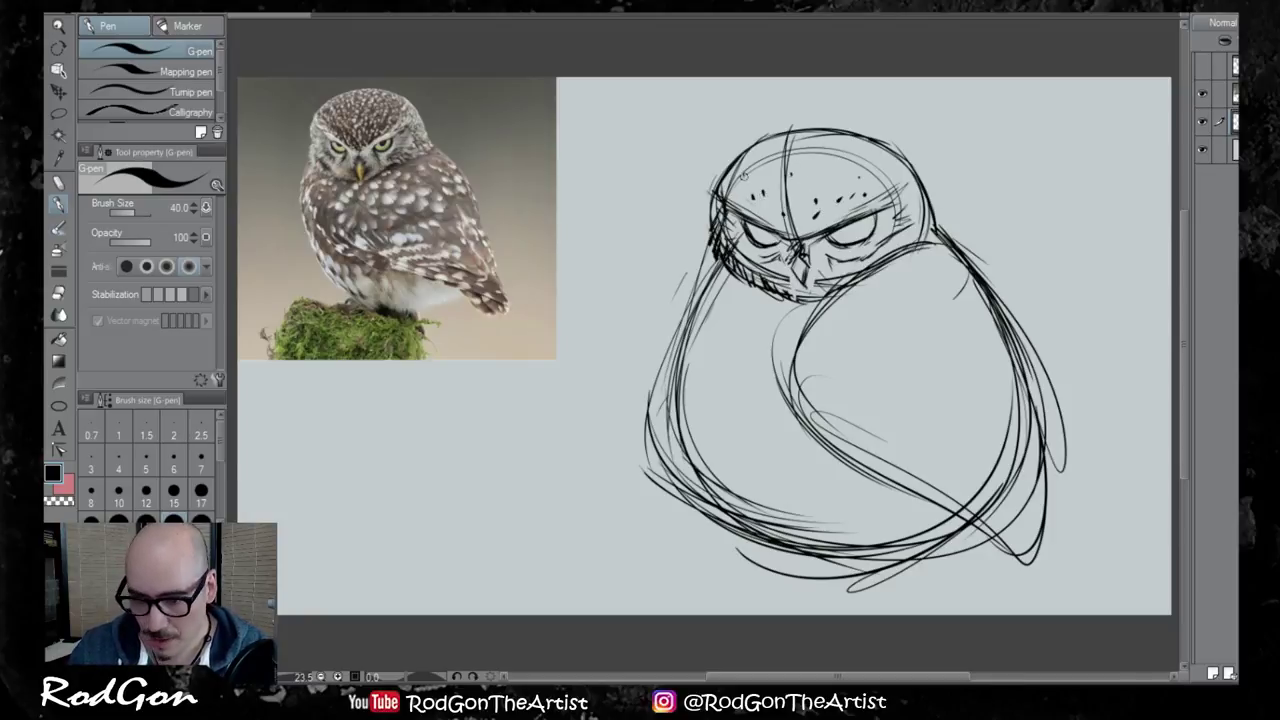
Darken the head's outline and lower feathered edge, and fill in the pupils of both eyes
mouse_move(719, 189)
mouse_down()
mouse_move(729, 209)
mouse_move(776, 138)
mouse_up()
drag(856, 137, 927, 202)
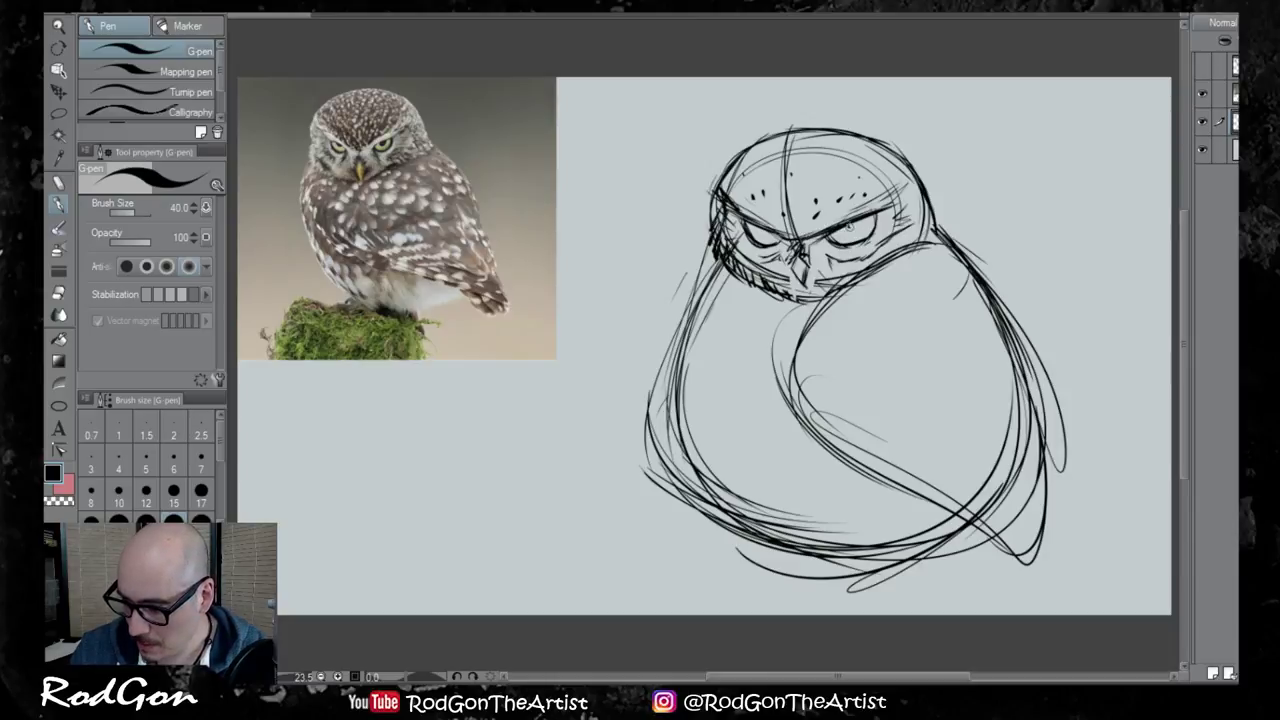
drag(848, 228, 858, 218)
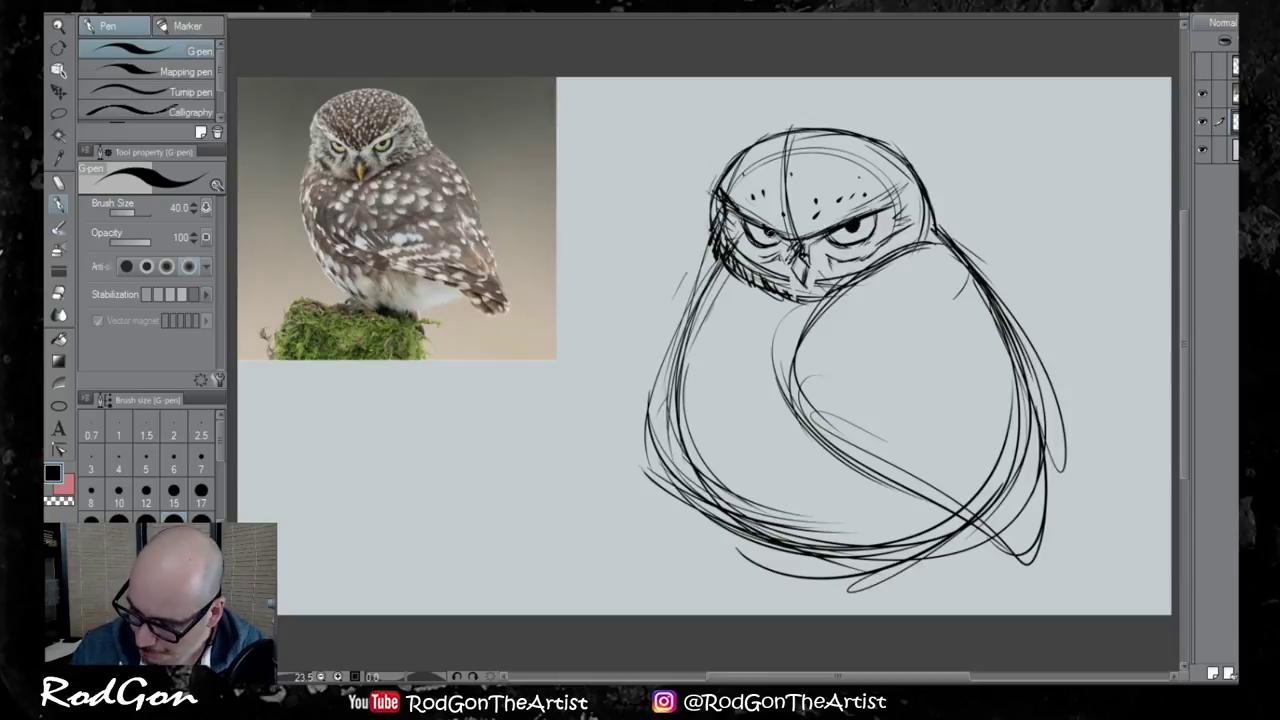
mouse_move(800, 249)
mouse_down()
mouse_move(796, 300)
mouse_move(824, 299)
mouse_move(772, 304)
mouse_move(728, 289)
mouse_up()
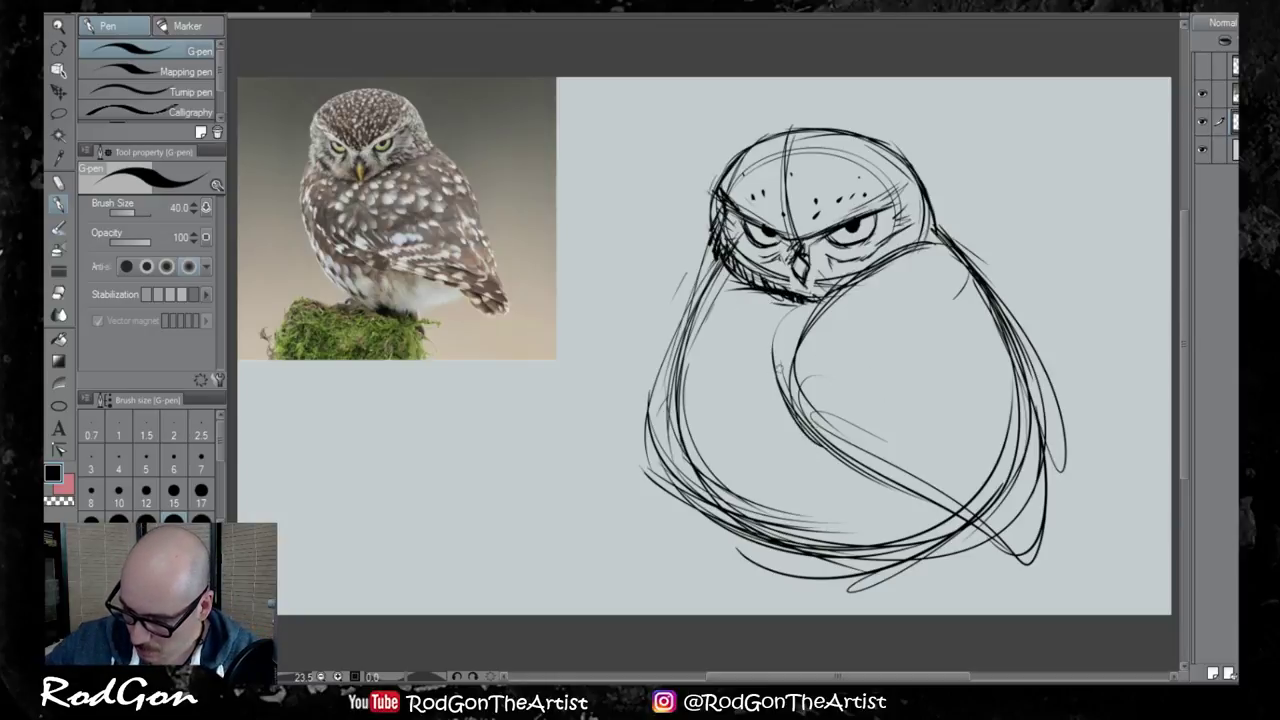
Add long crossing feather strokes along the wing's lower edge, the wing tip and the tail
drag(878, 450, 980, 490)
mouse_move(960, 426)
mouse_down()
mouse_move(1004, 504)
mouse_move(1036, 494)
mouse_up()
drag(848, 438, 1005, 513)
drag(912, 480, 1017, 531)
drag(1015, 474, 1032, 546)
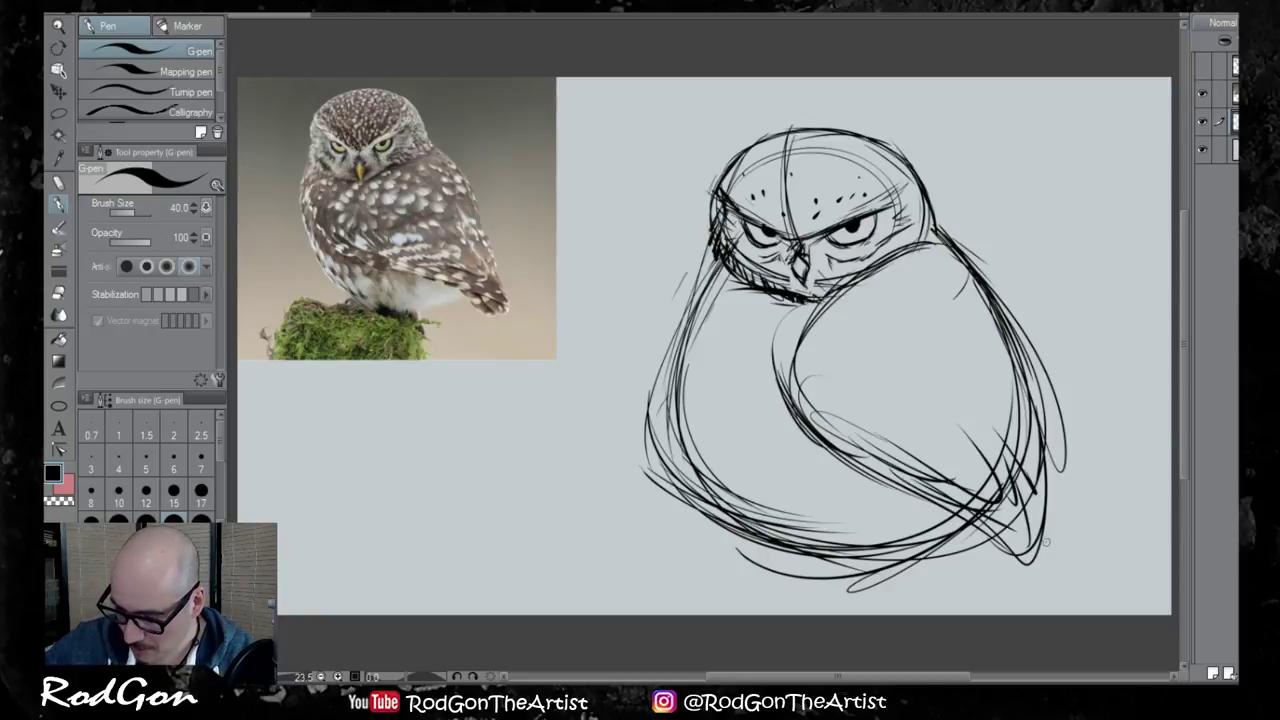
drag(1046, 502, 1047, 543)
drag(1049, 483, 1064, 498)
Thicken the owl's back contour with long strokes from the shoulder down to the tail
drag(956, 334, 1036, 490)
drag(1001, 347, 1034, 484)
mouse_move(954, 269)
mouse_down()
mouse_move(994, 324)
mouse_move(1050, 508)
mouse_up()
drag(996, 334, 1060, 526)
drag(930, 492, 1058, 562)
drag(986, 534, 1080, 548)
mouse_move(1048, 450)
mouse_down()
mouse_move(1076, 548)
mouse_move(1062, 530)
mouse_up()
key(ctrl+z)
key(ctrl+z)
key(ctrl+z)
Add feather strokes under the belly and darken the chest contour from the neck down to the belly
mouse_move(908, 536)
mouse_down()
mouse_move(912, 501)
mouse_move(955, 545)
mouse_move(748, 568)
mouse_up()
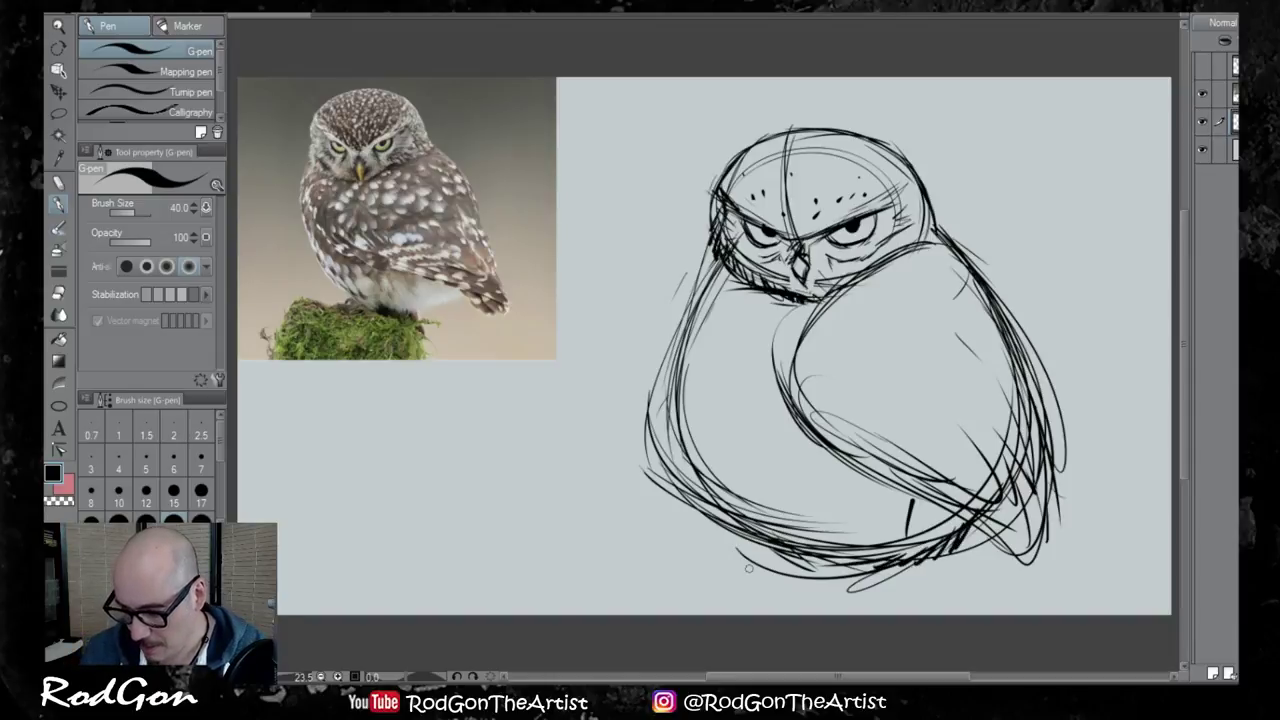
drag(721, 262, 683, 353)
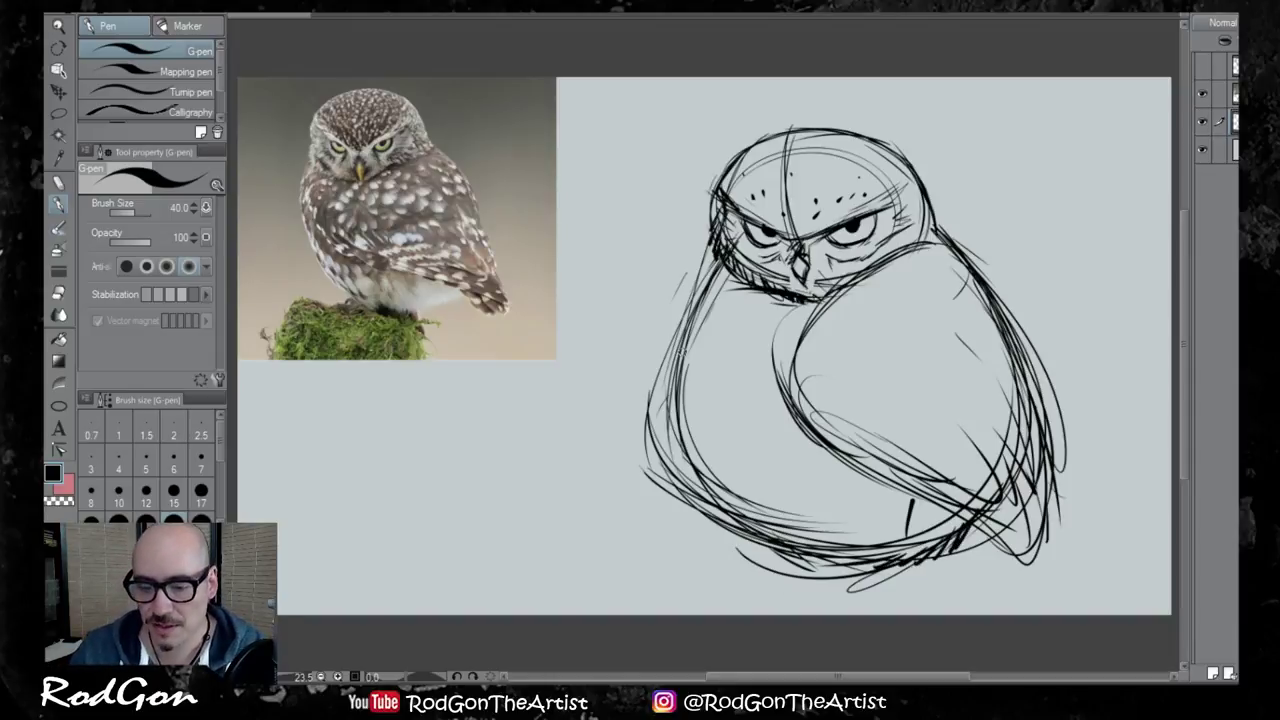
drag(718, 236, 662, 410)
drag(684, 330, 660, 510)
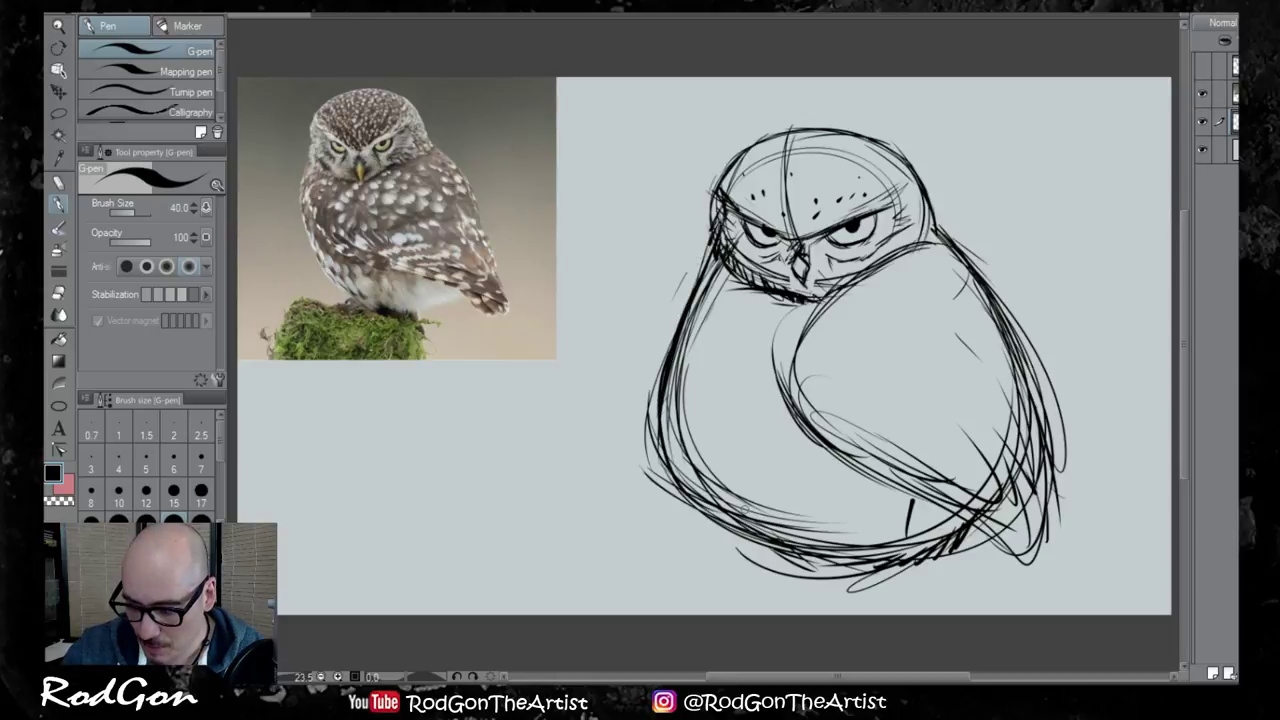
Erase the loose sketch lines around the owl's chest contour and clean up the edge from the cheek down to the belly
mouse_move(685, 269)
mouse_down()
mouse_move(648, 462)
mouse_move(657, 484)
mouse_up()
mouse_move(713, 298)
mouse_down()
mouse_move(690, 432)
mouse_move(677, 410)
mouse_move(701, 487)
mouse_up()
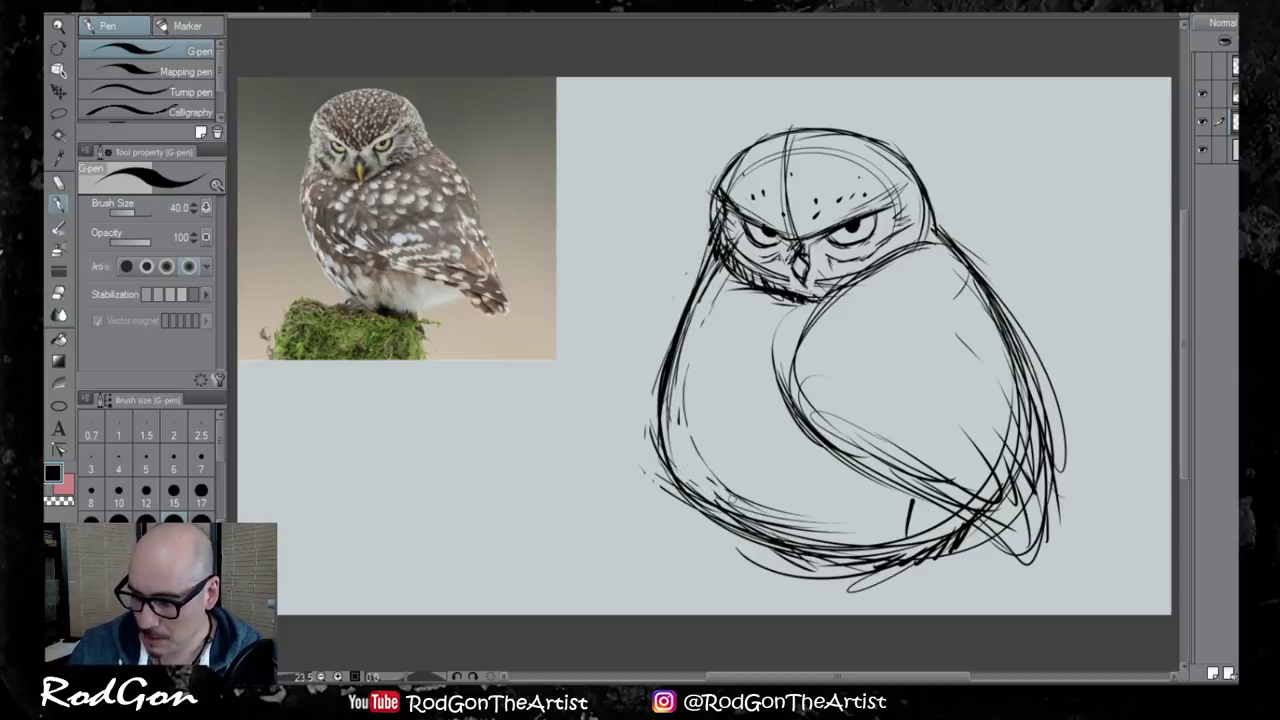
drag(710, 246, 681, 318)
drag(714, 210, 674, 316)
drag(720, 210, 650, 414)
drag(668, 338, 672, 488)
drag(716, 256, 676, 352)
drag(694, 280, 668, 374)
drag(682, 326, 668, 428)
drag(704, 288, 696, 314)
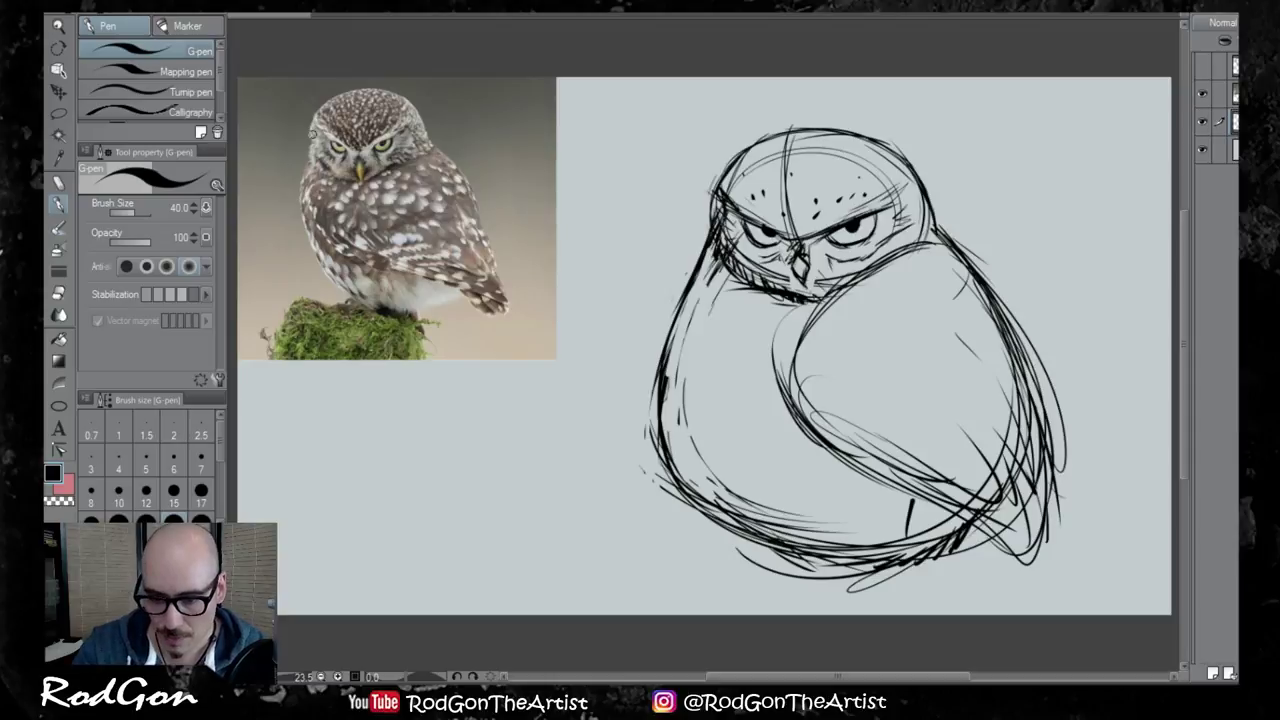
drag(714, 197, 722, 227)
mouse_move(715, 203)
mouse_down()
mouse_move(728, 231)
mouse_move(709, 214)
mouse_up()
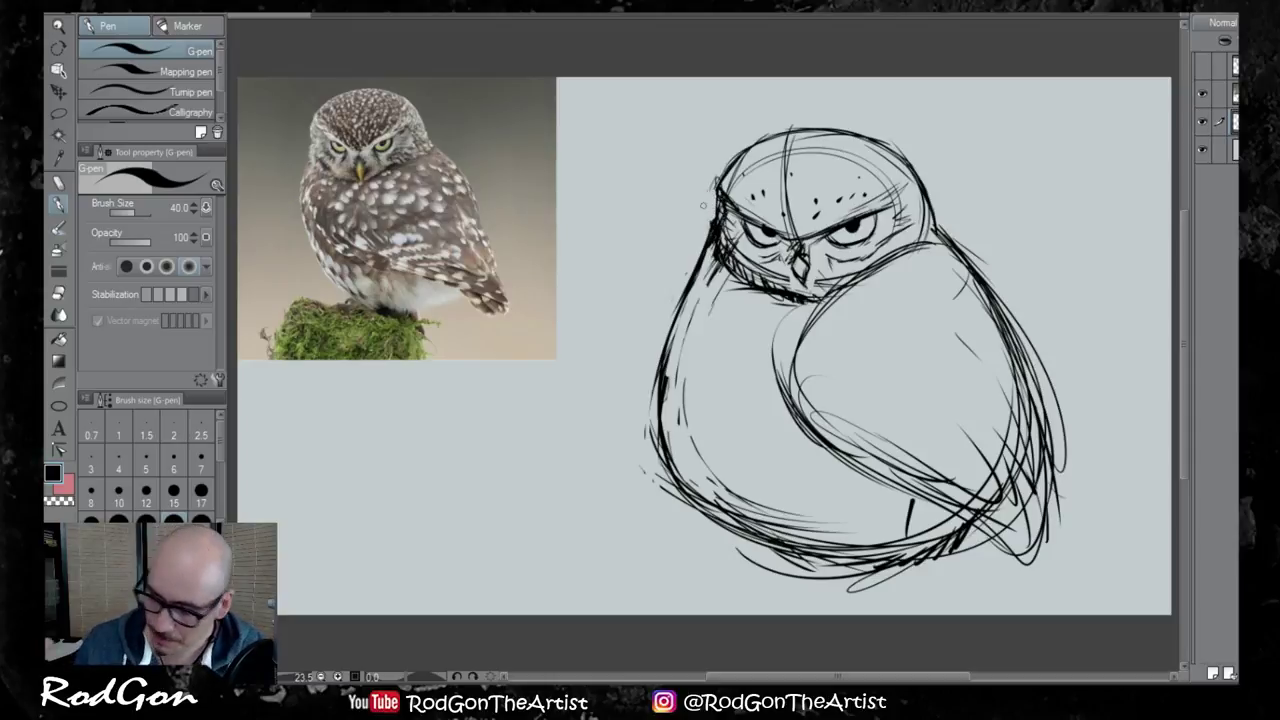
Draw a rough branch beneath the owl with curved bark lines and a small forked twig on it
mouse_move(856, 560)
mouse_down()
mouse_move(790, 578)
mouse_move(740, 558)
mouse_move(505, 586)
mouse_move(488, 603)
mouse_up()
drag(578, 540, 522, 574)
mouse_move(704, 560)
mouse_down()
mouse_move(676, 614)
mouse_move(698, 614)
mouse_up()
mouse_move(580, 556)
mouse_down()
mouse_move(568, 612)
mouse_move(586, 614)
mouse_up()
mouse_move(828, 578)
mouse_down()
mouse_move(986, 584)
mouse_move(1018, 612)
mouse_up()
drag(950, 584, 942, 614)
drag(796, 580, 792, 608)
mouse_move(590, 552)
mouse_down()
mouse_move(575, 503)
mouse_move(606, 546)
mouse_up()
mouse_move(573, 501)
mouse_down()
mouse_move(584, 514)
mouse_move(548, 476)
mouse_move(573, 464)
mouse_move(598, 484)
mouse_move(579, 514)
mouse_up()
drag(602, 530, 621, 551)
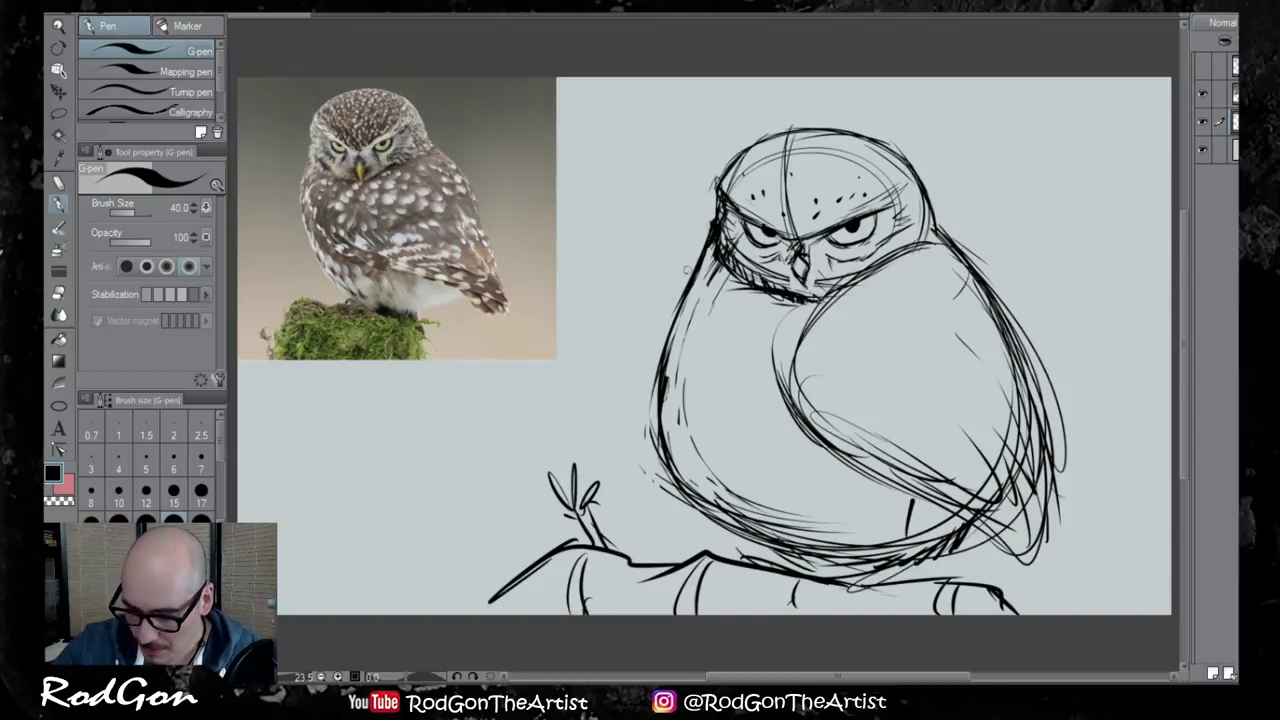
Add long curved feather strokes along the wing's front edge, from below the chin down to its lower edge
drag(762, 336, 877, 475)
mouse_move(758, 309)
mouse_down()
mouse_move(819, 446)
mouse_move(759, 382)
mouse_up()
mouse_move(738, 321)
mouse_down()
mouse_move(733, 403)
mouse_move(762, 402)
mouse_up()
drag(744, 289, 734, 376)
drag(800, 405, 900, 478)
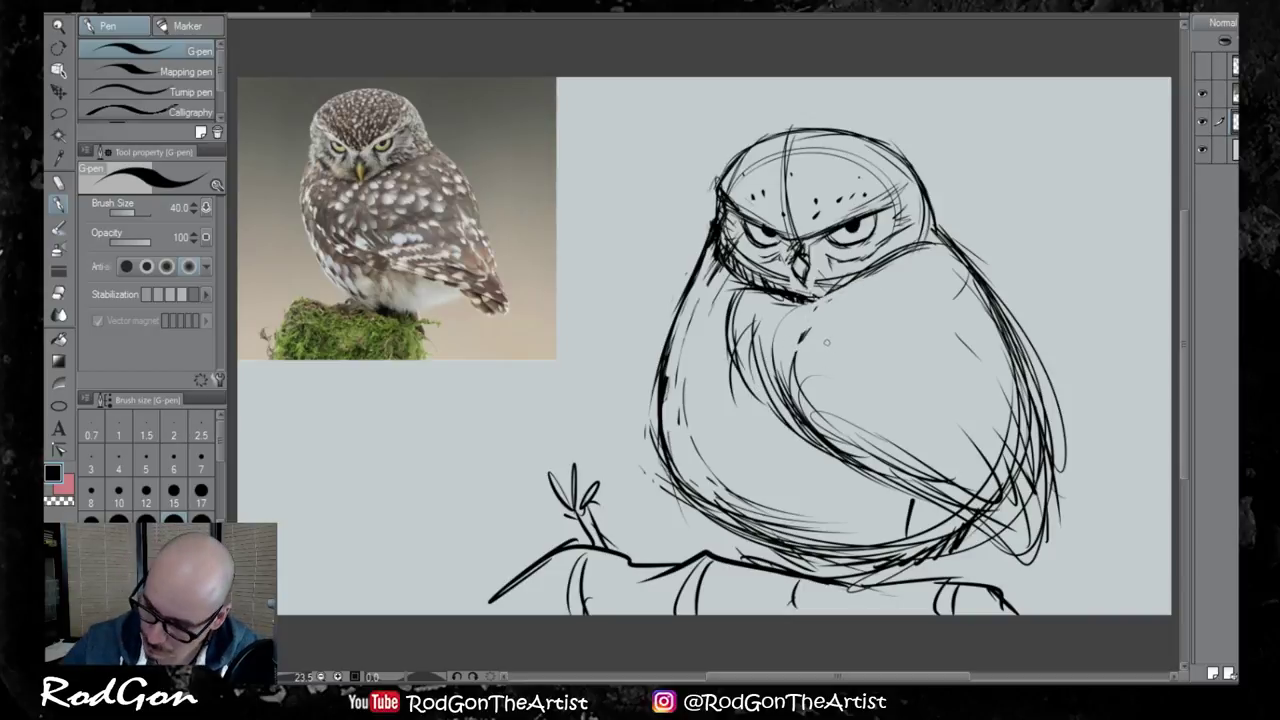
Add short dark feather flecks across the wing and small strokes along the lower chest
drag(840, 418, 862, 434)
drag(870, 418, 892, 438)
mouse_move(912, 438)
mouse_down()
mouse_move(924, 448)
mouse_move(922, 430)
mouse_up()
drag(932, 422, 950, 434)
mouse_move(822, 330)
mouse_down()
mouse_move(825, 344)
mouse_move(898, 306)
mouse_up()
drag(786, 320, 784, 334)
drag(690, 462, 740, 494)
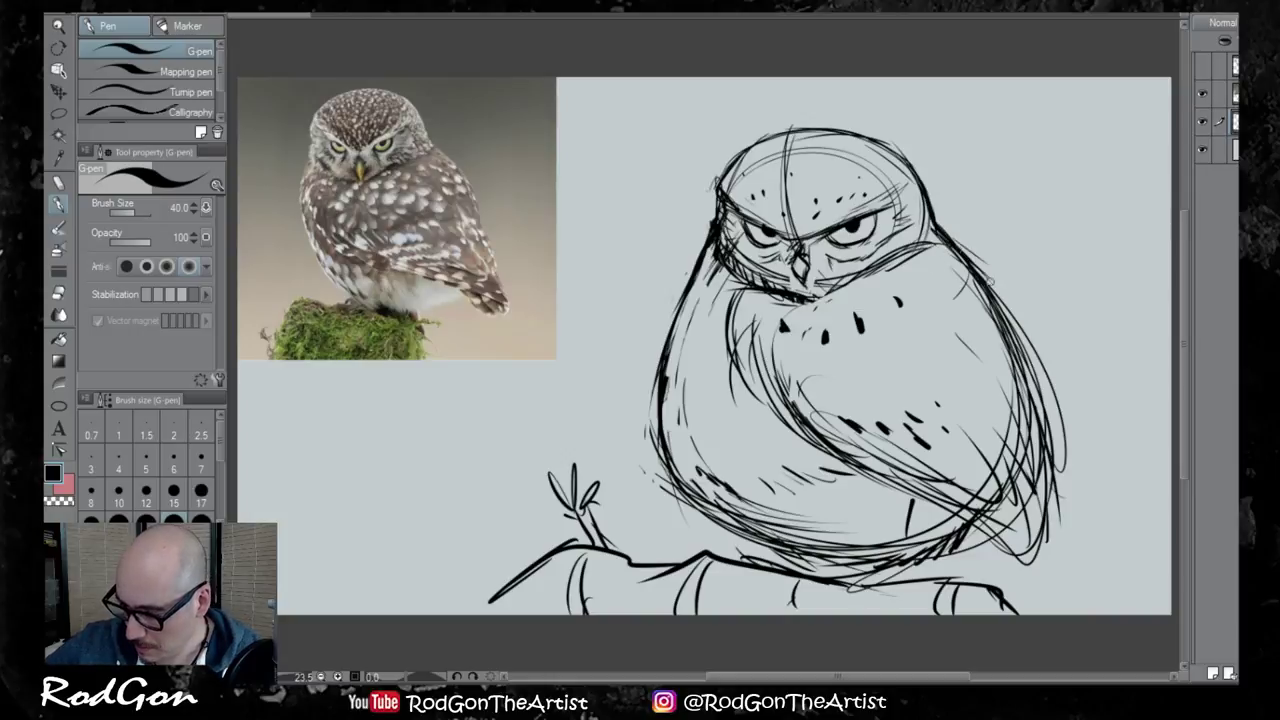
Add feather strokes to the tail and dark flecks on the back and forehead, then tidy the lines beside the cheek
mouse_move(926, 490)
mouse_down()
mouse_move(1050, 554)
mouse_move(1074, 490)
mouse_move(1045, 468)
mouse_up()
drag(982, 323, 989, 342)
drag(990, 395, 996, 407)
drag(852, 198, 876, 168)
mouse_move(772, 236)
mouse_down()
mouse_move(759, 240)
mouse_move(783, 238)
mouse_move(776, 248)
mouse_up()
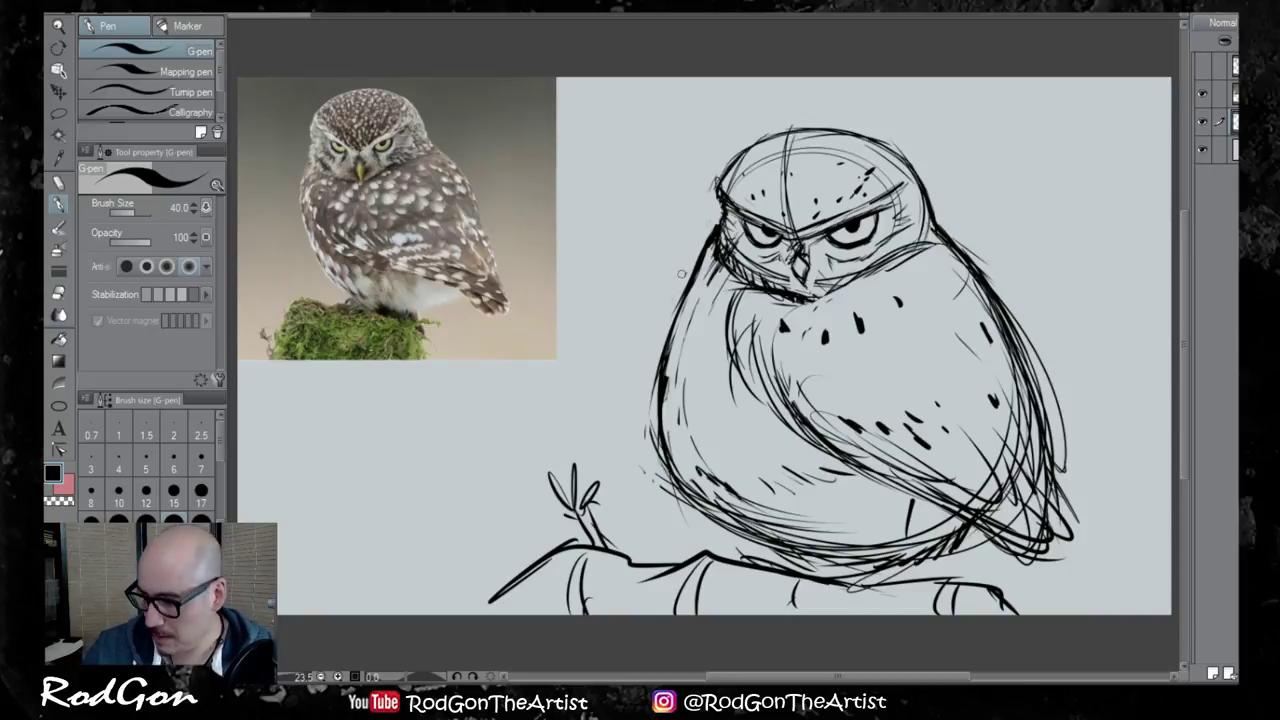
drag(722, 214, 688, 283)
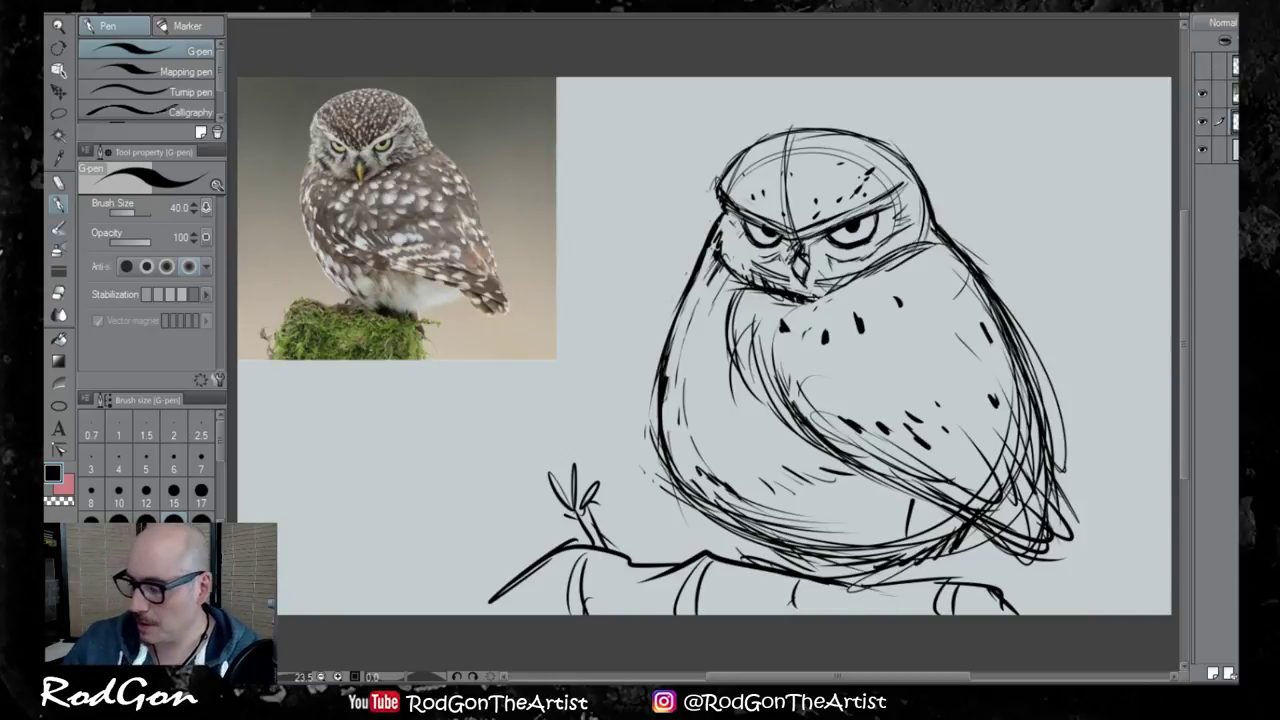
Add a new layer and lower the opacity of the owl sketch layer until it is a faint guide
click(1235, 94)
click(1213, 674)
click(1236, 150)
click(1262, 22)
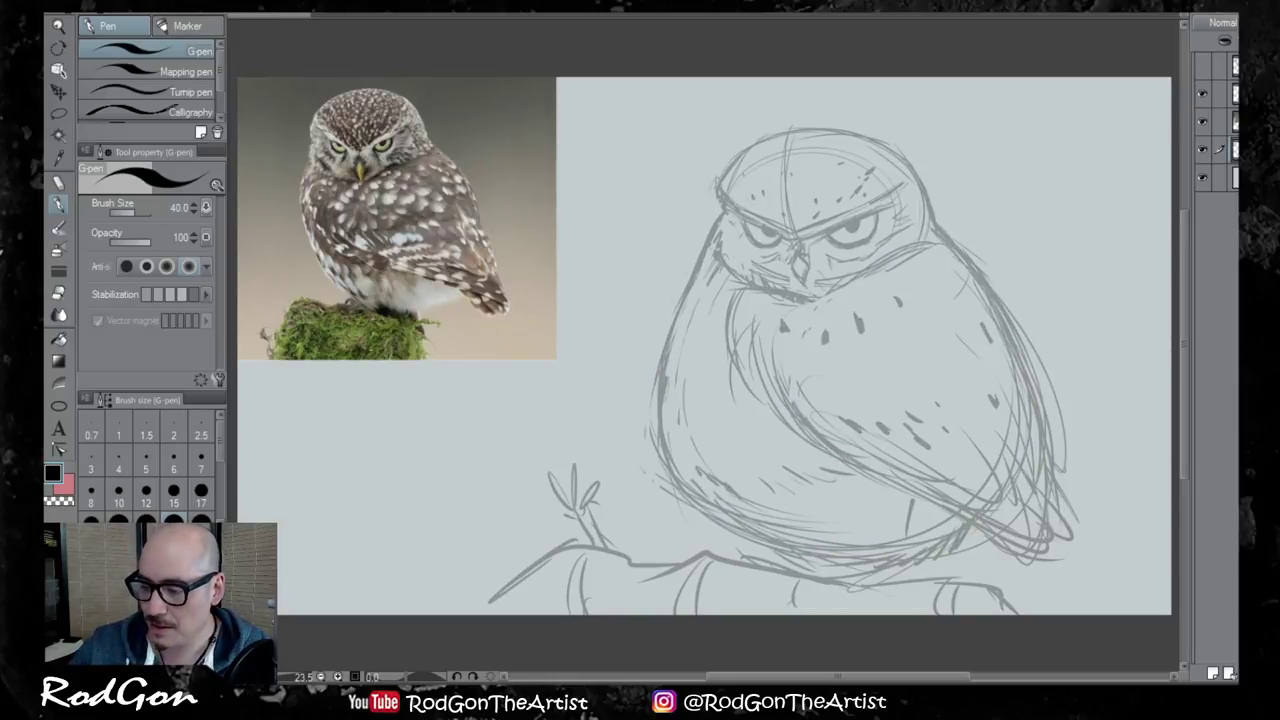
click(1258, 22)
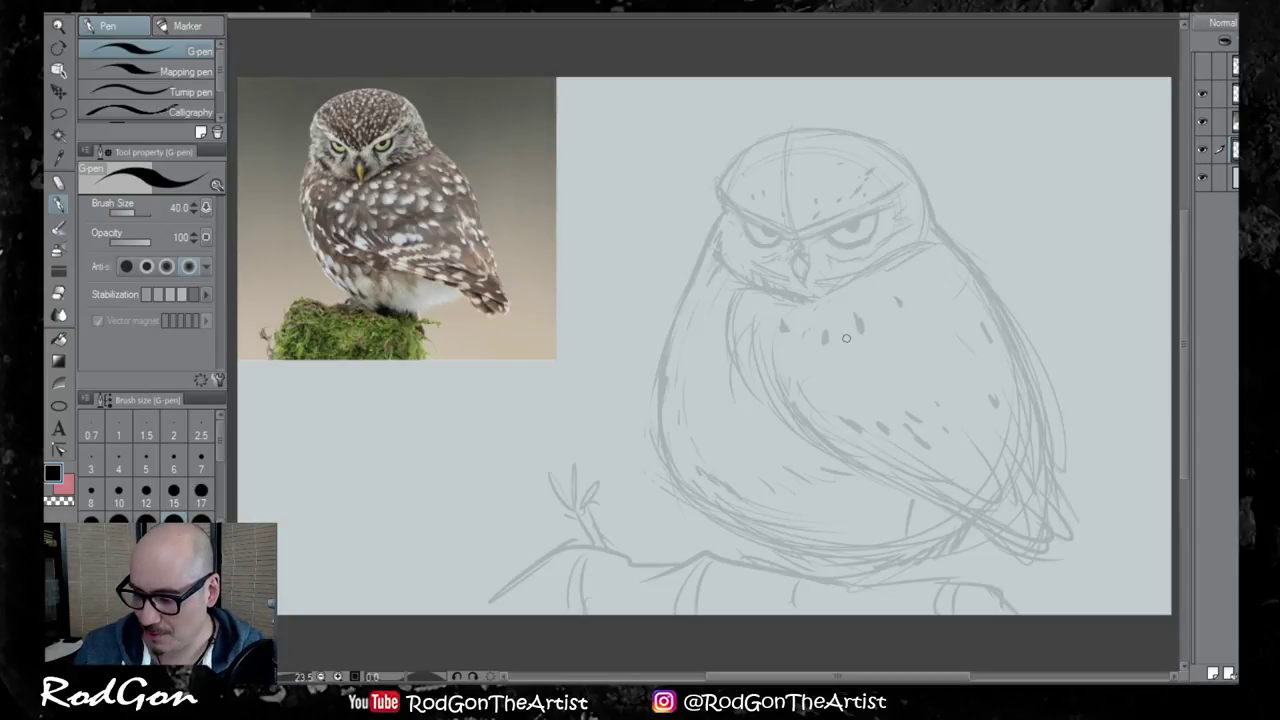
Draw two slanted feather strokes on the wing and make the empty layer above the sketch active
drag(856, 338, 831, 405)
drag(828, 310, 805, 414)
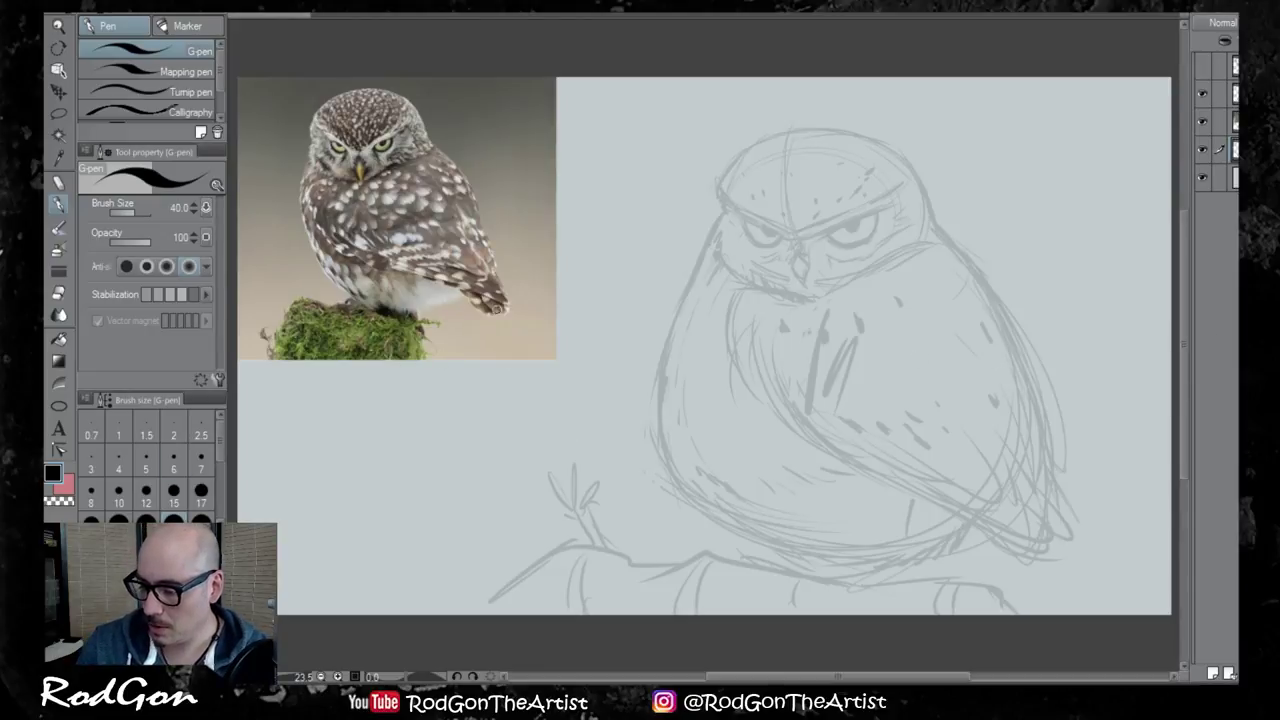
drag(645, 275, 604, 370)
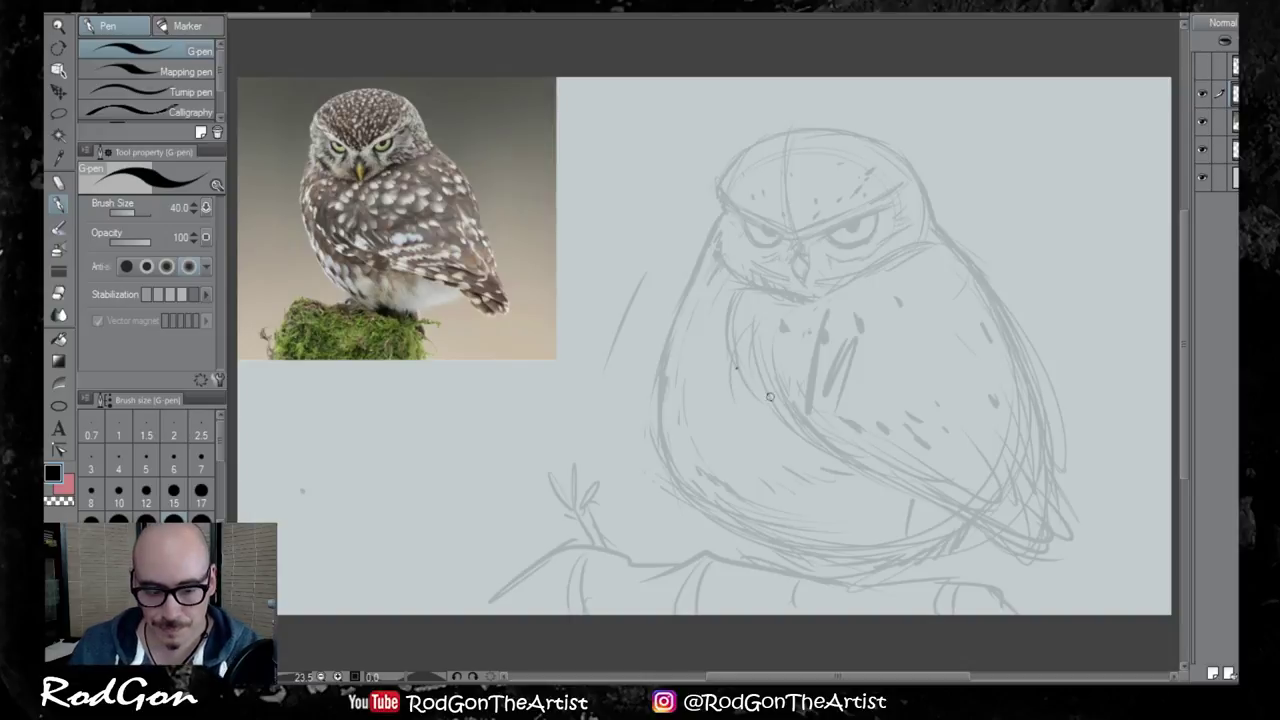
key(ctrl+z)
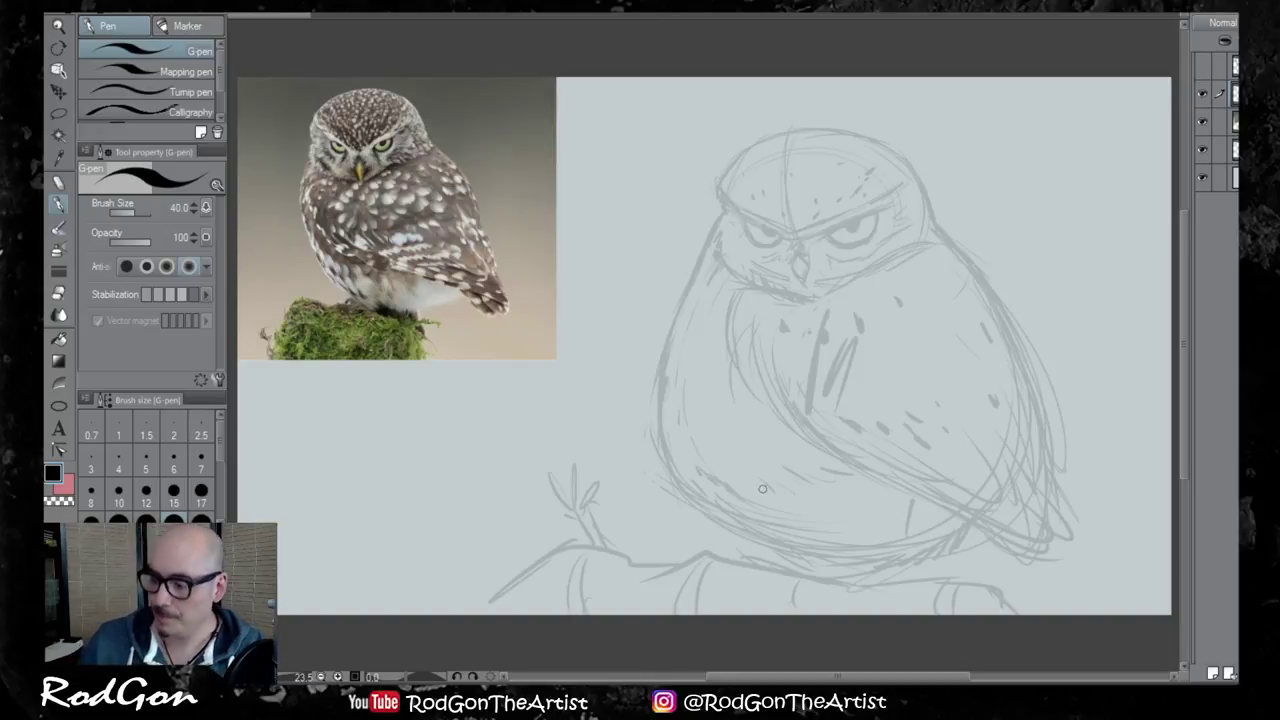
click(1228, 69)
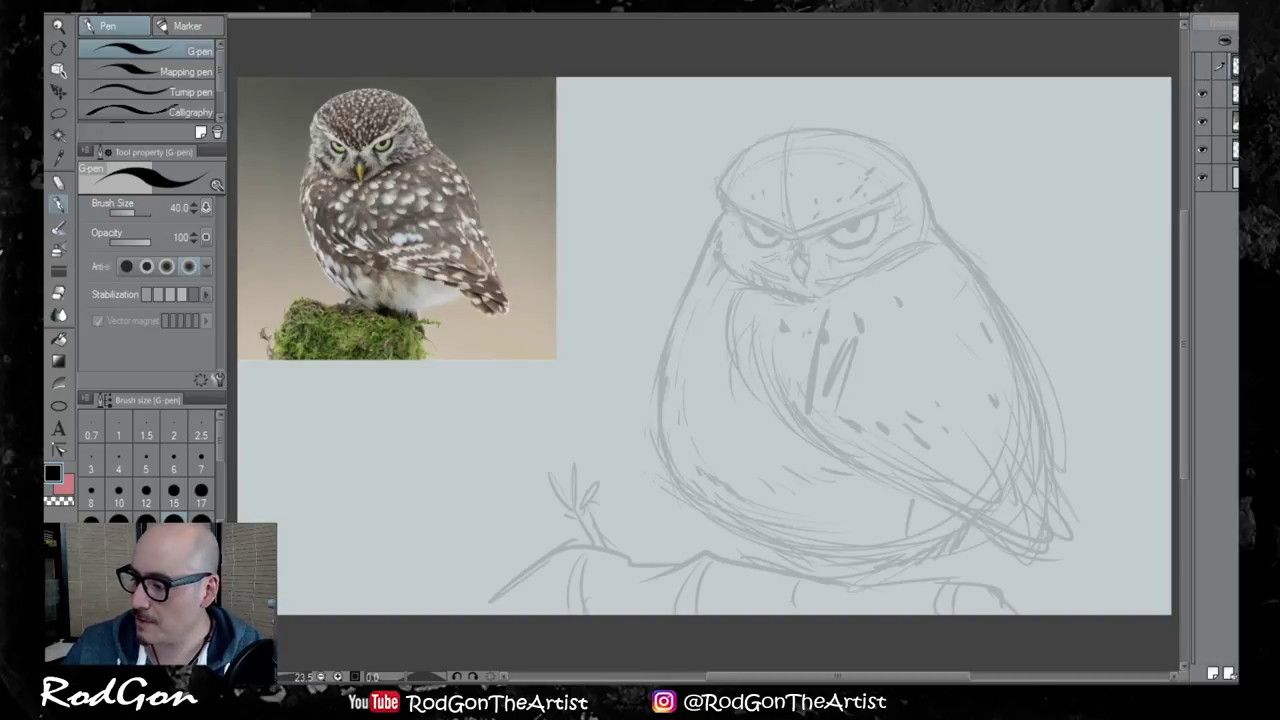
click(1206, 94)
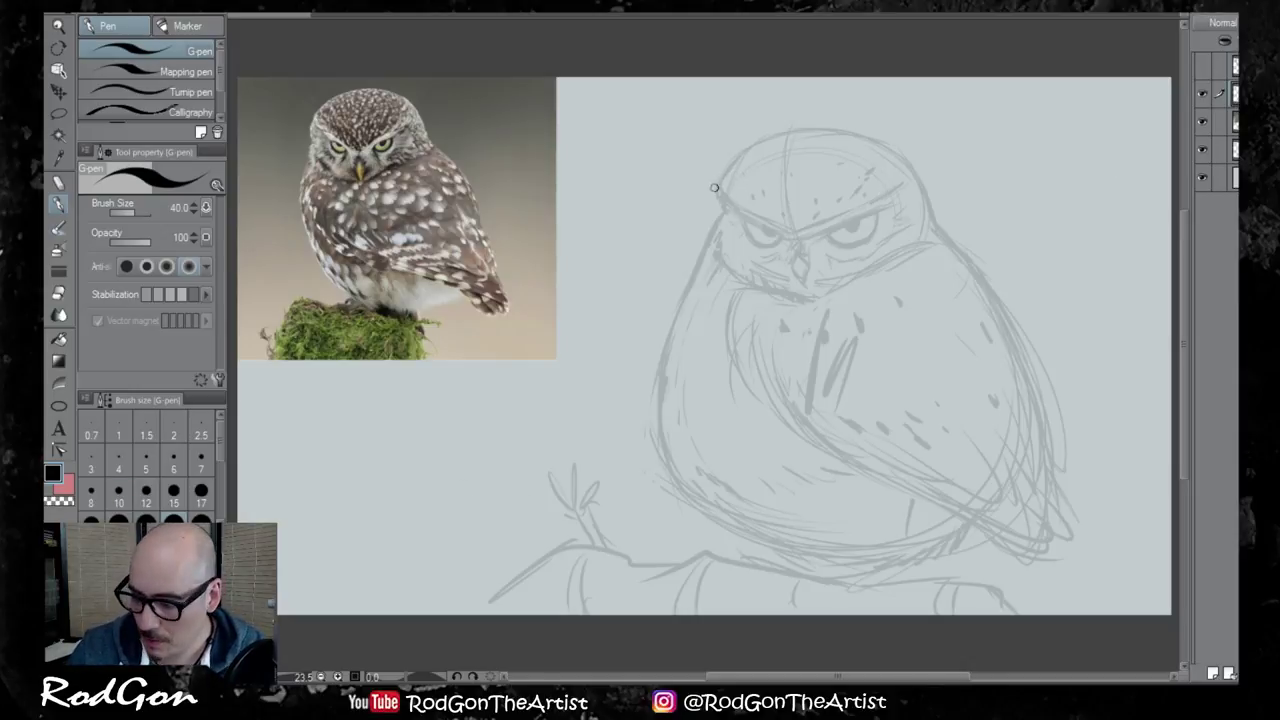
mouse_move(718, 184)
mouse_down()
mouse_move(726, 172)
mouse_move(715, 196)
mouse_up()
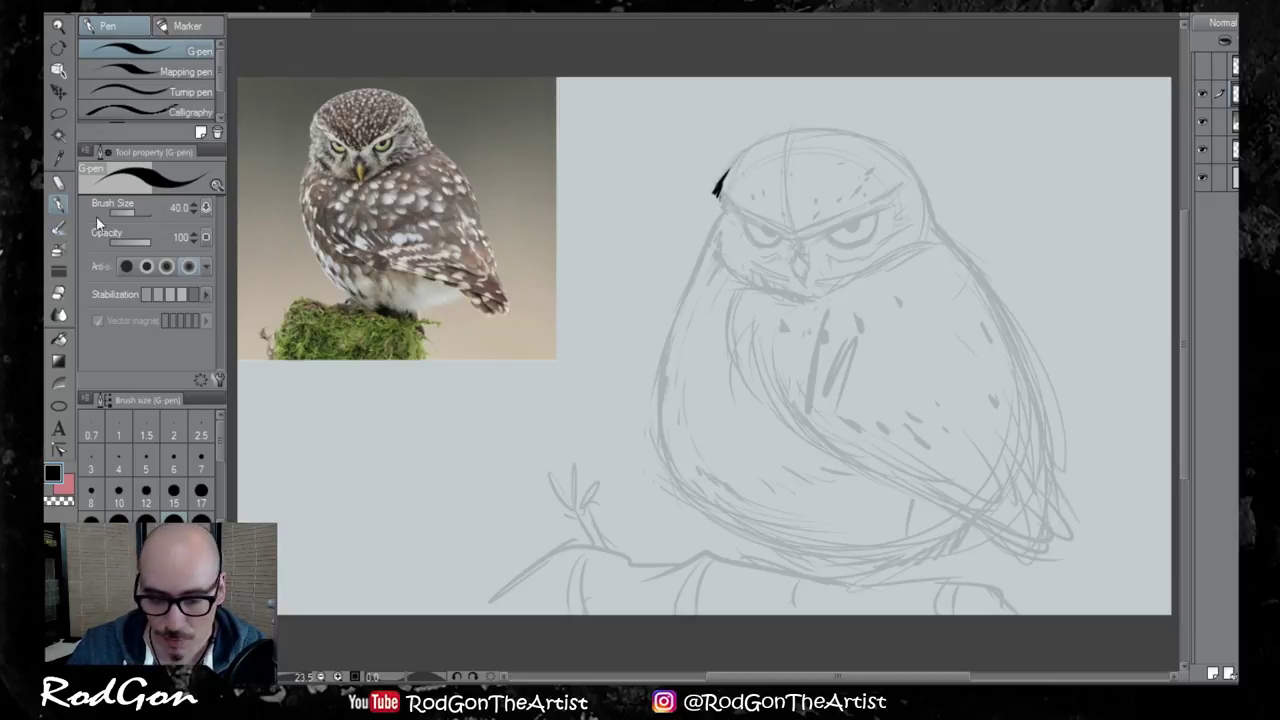
click(390, 492)
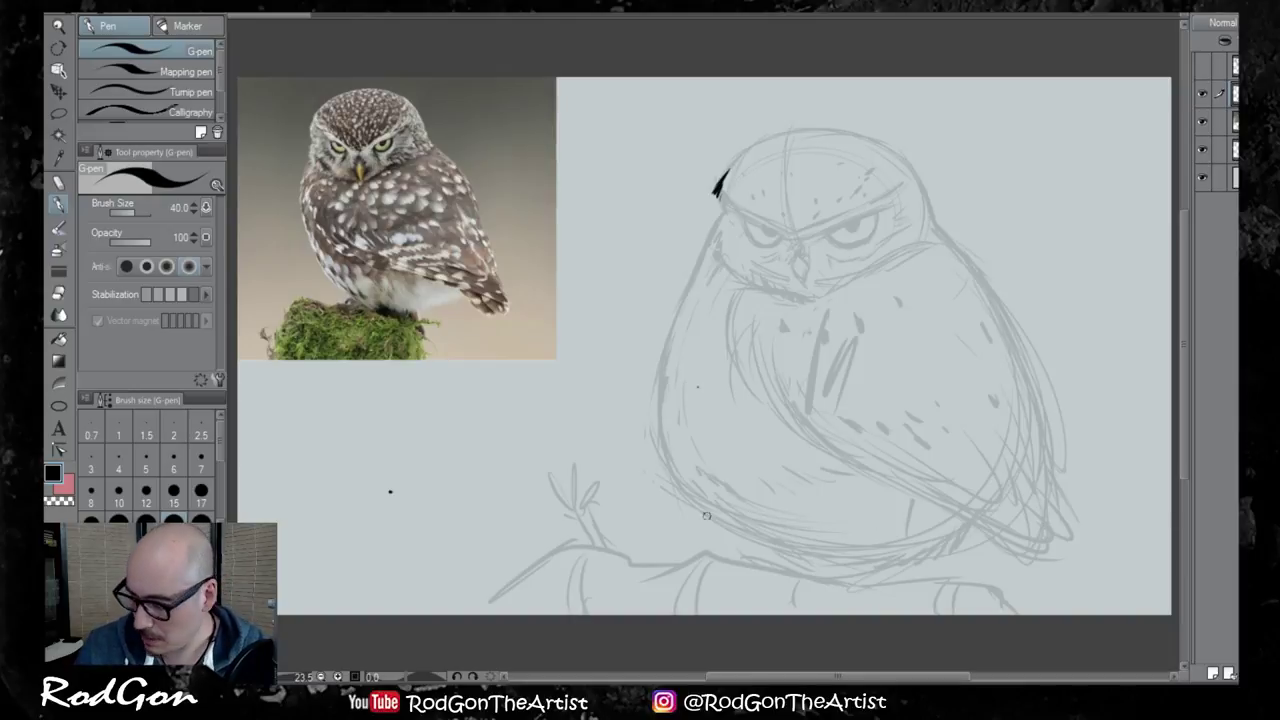
mouse_move(866, 467)
mouse_down()
mouse_move(846, 472)
mouse_move(915, 483)
mouse_up()
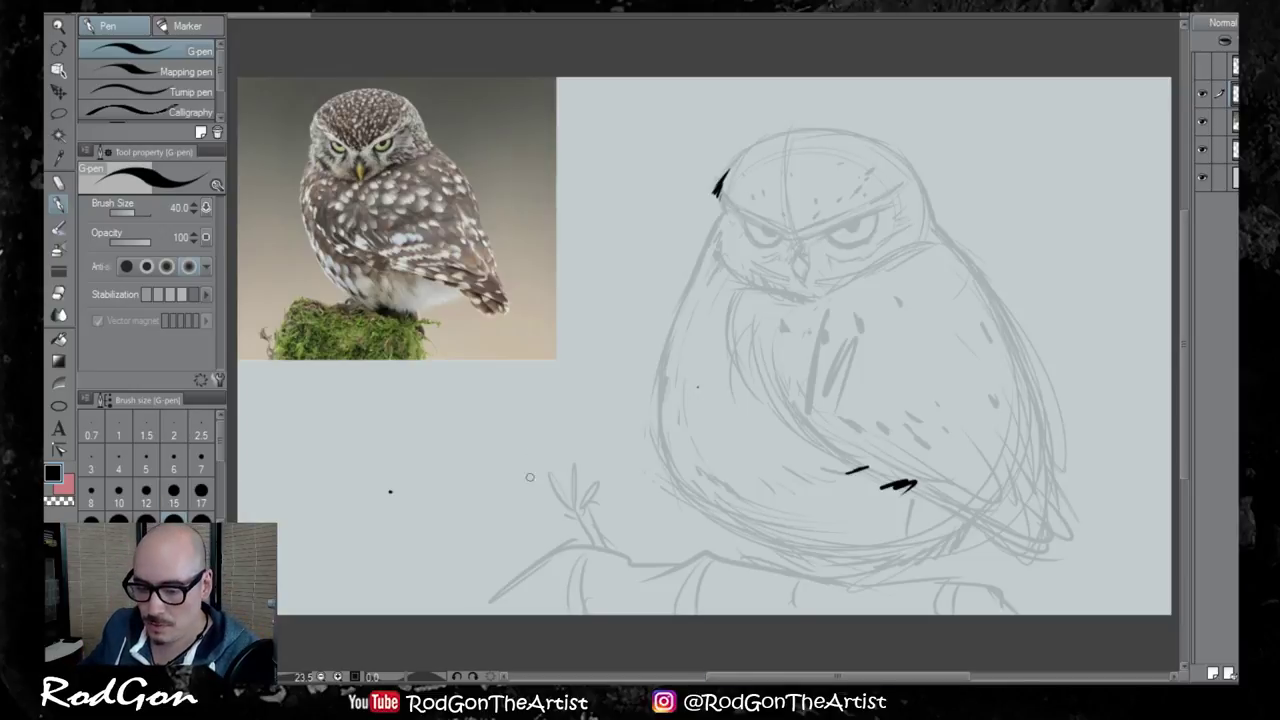
click(366, 457)
drag(376, 472, 446, 490)
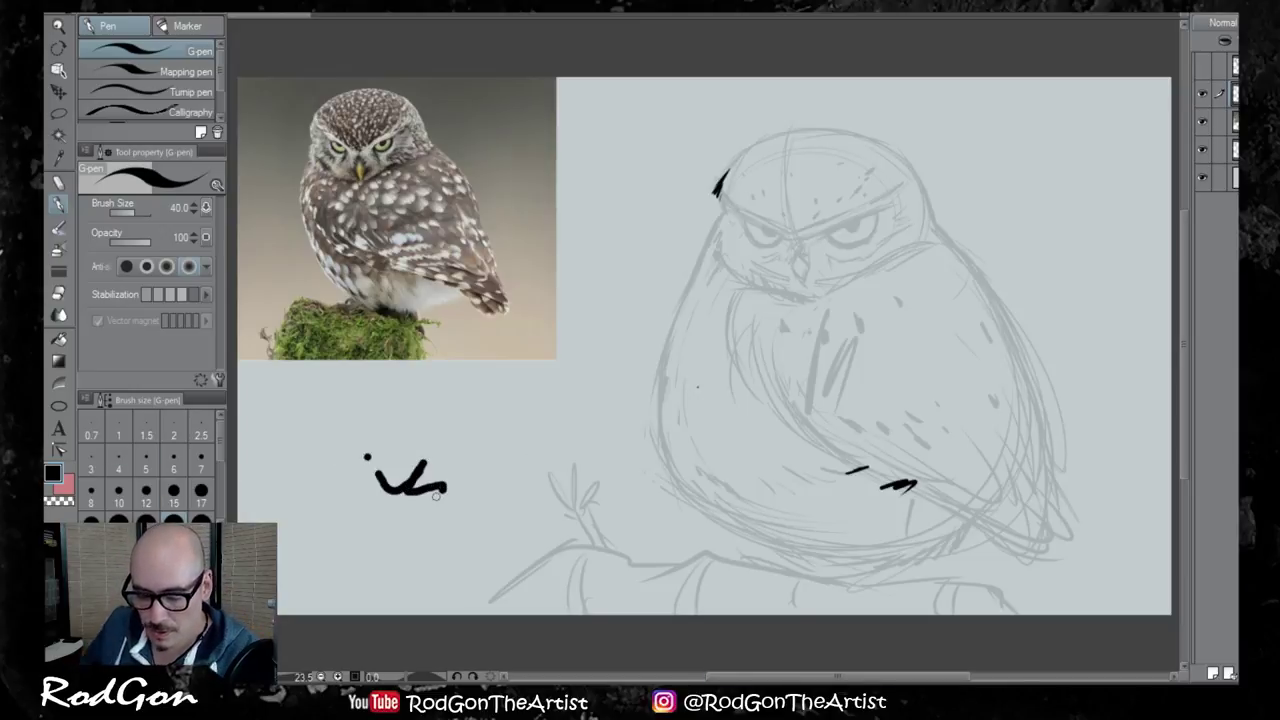
drag(1120, 444, 1040, 457)
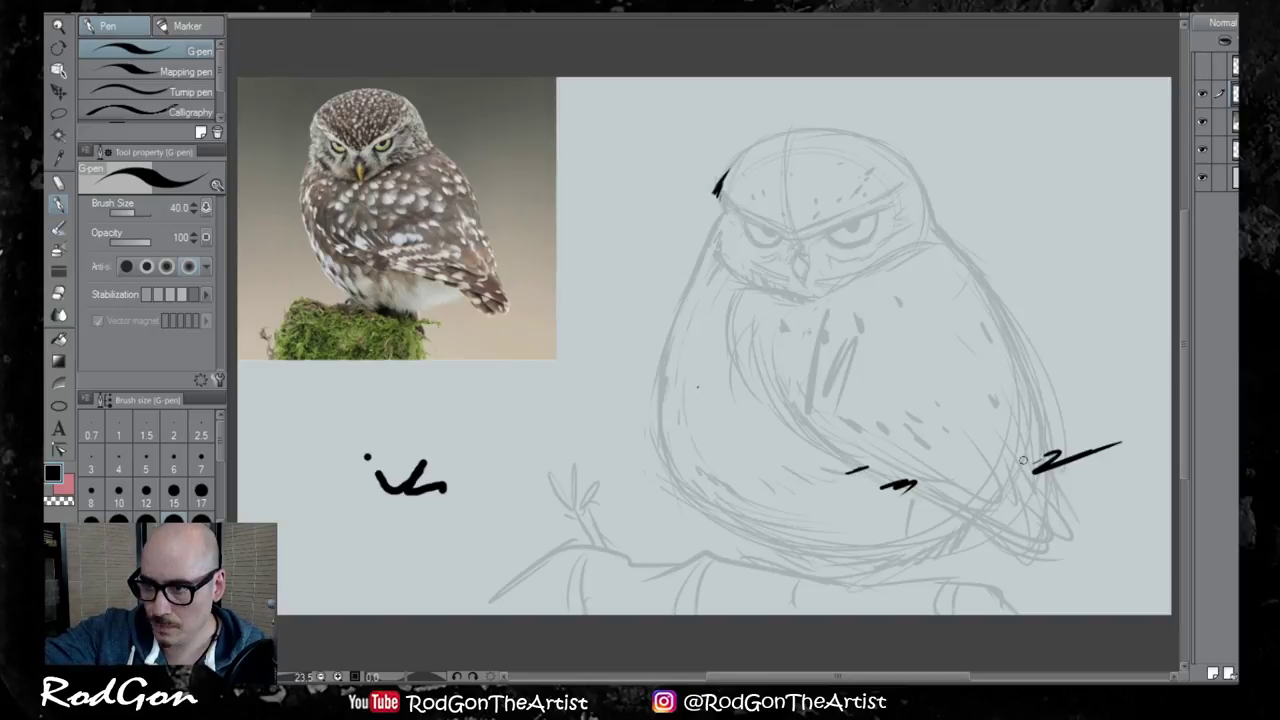
mouse_move(556, 434)
mouse_down()
mouse_move(602, 393)
mouse_move(584, 380)
mouse_move(645, 352)
mouse_up()
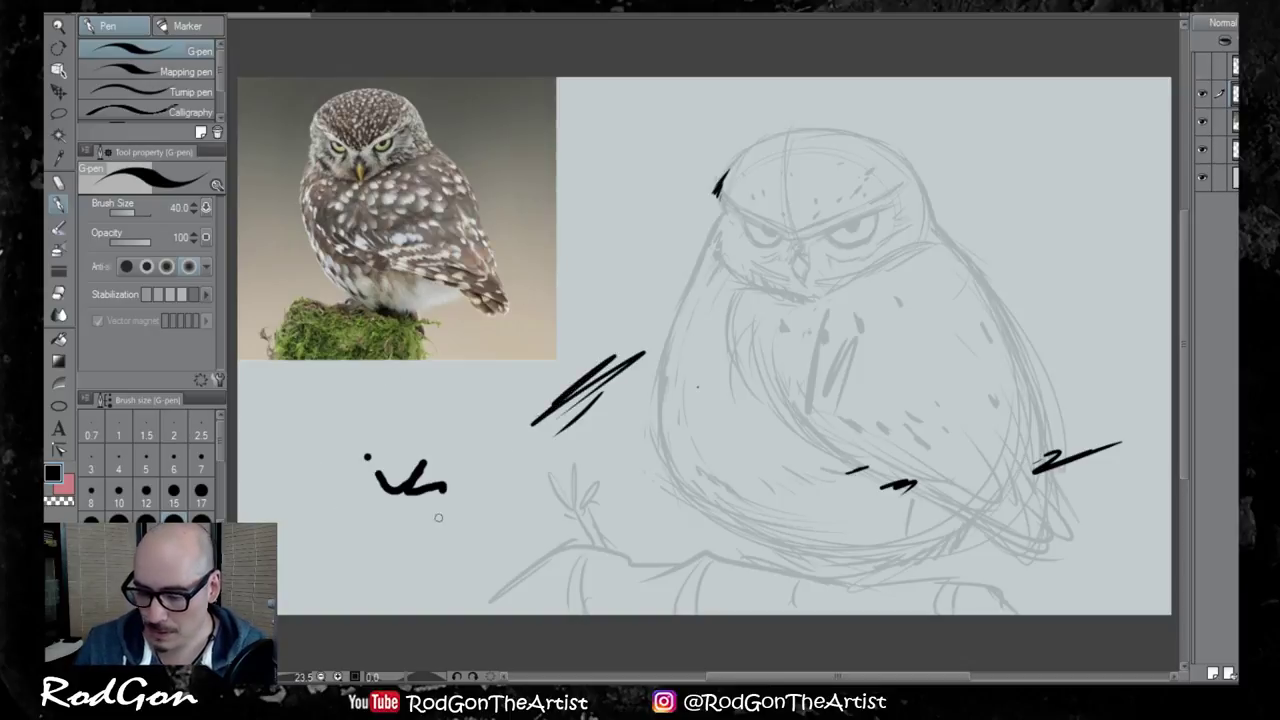
key(ctrl+z)
key(ctrl+z)
key(ctrl+z)
key(ctrl+z)
key(ctrl+z)
key(ctrl+z)
key(ctrl+z)
key(ctrl+z)
key(ctrl+z)
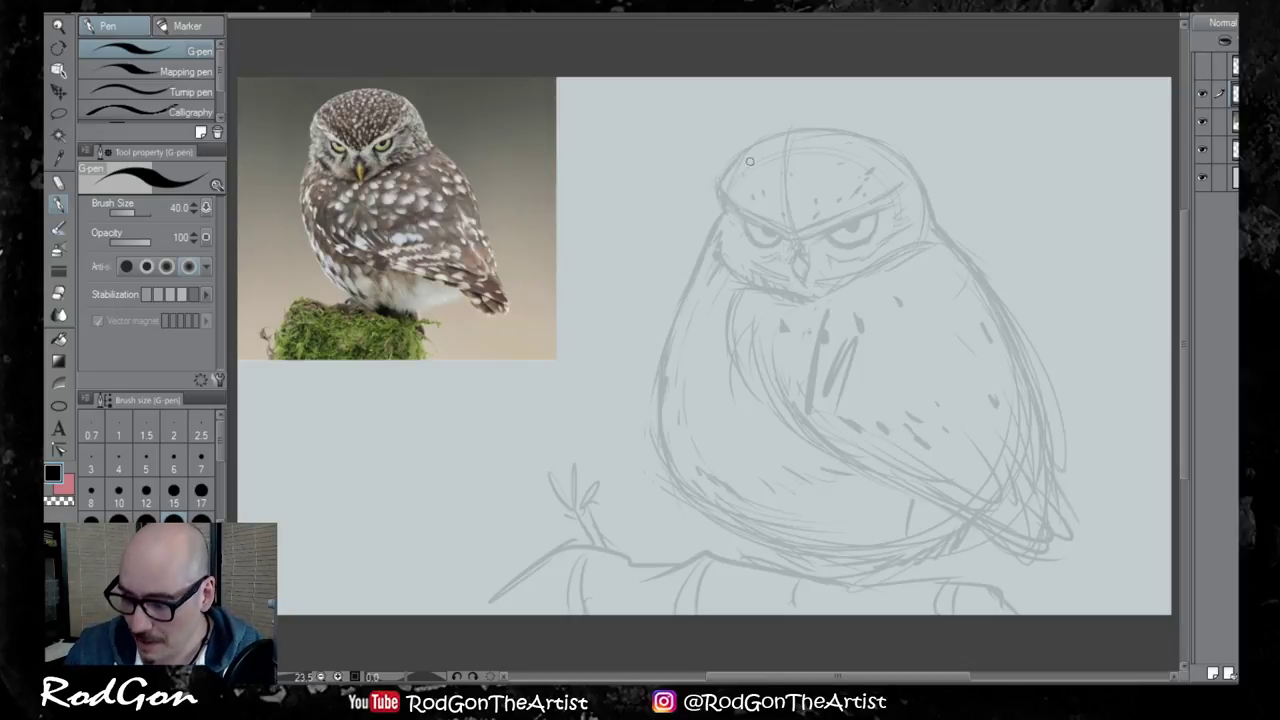
Ink the upper chest contour from the neck downward with short overlapping strokes, undoing the unwanted ones
drag(728, 168, 720, 210)
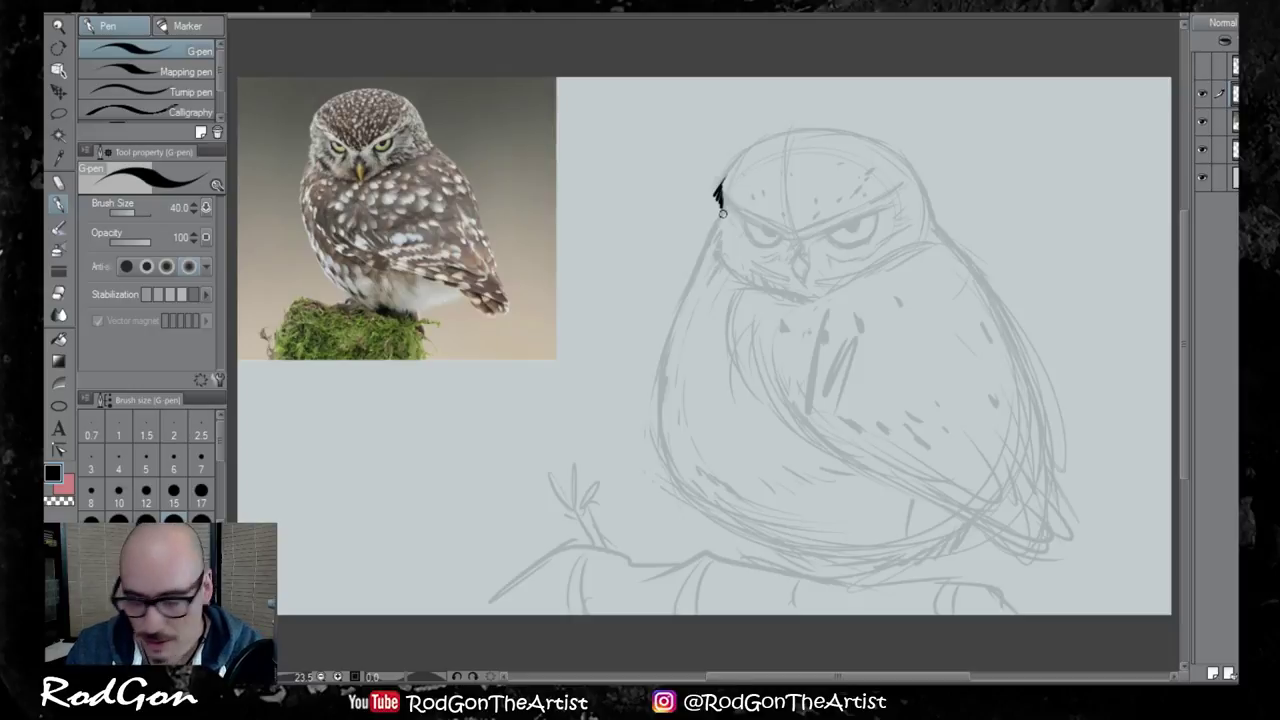
key(ctrl+z)
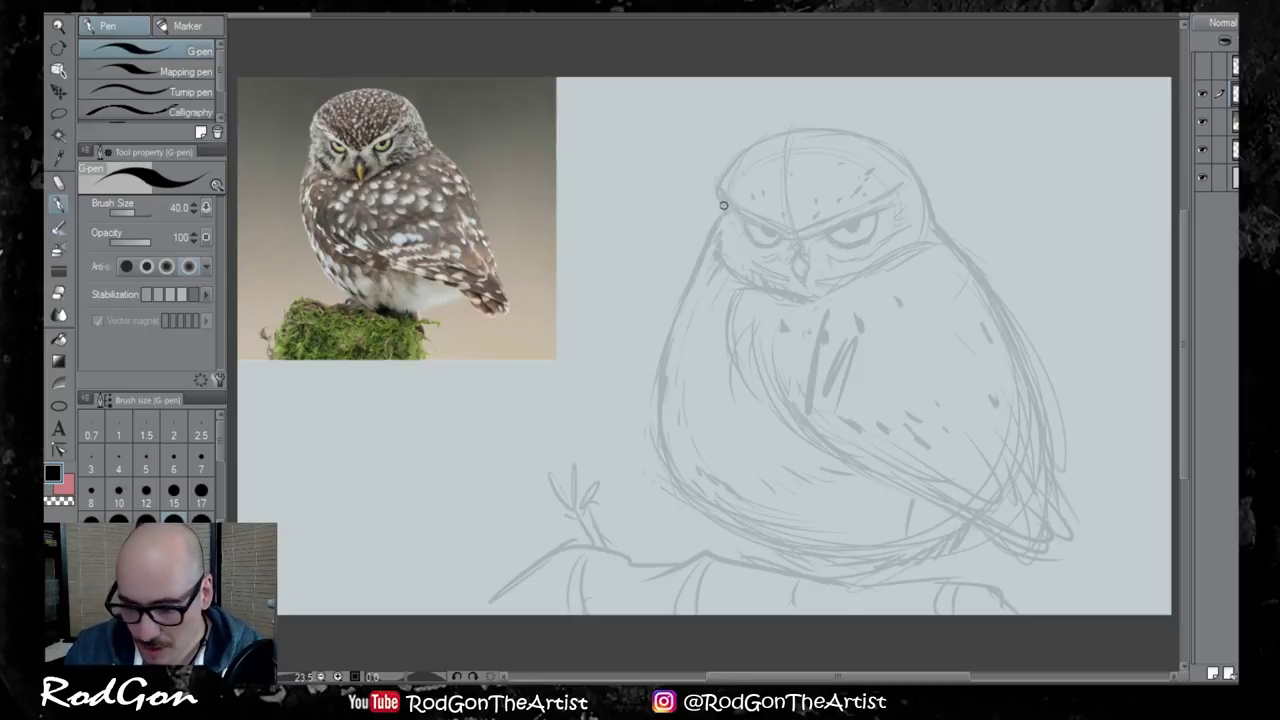
drag(721, 213, 659, 364)
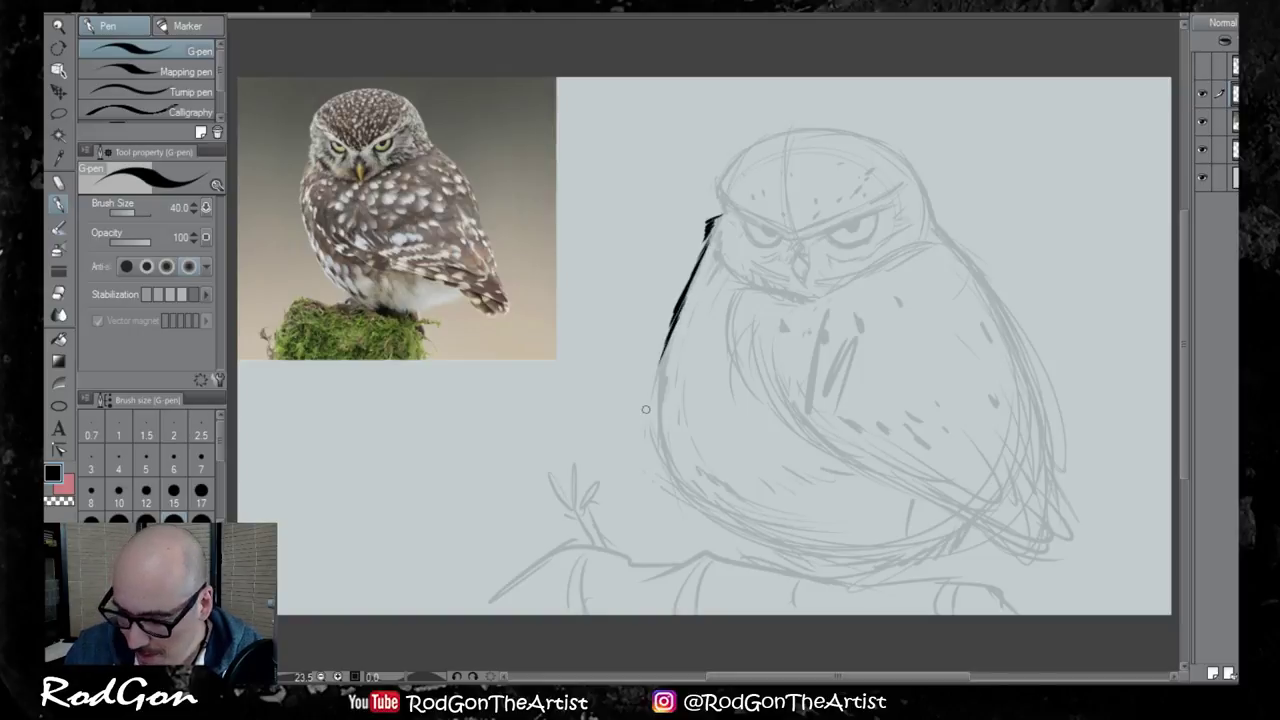
key(ctrl+z)
drag(724, 436, 688, 352)
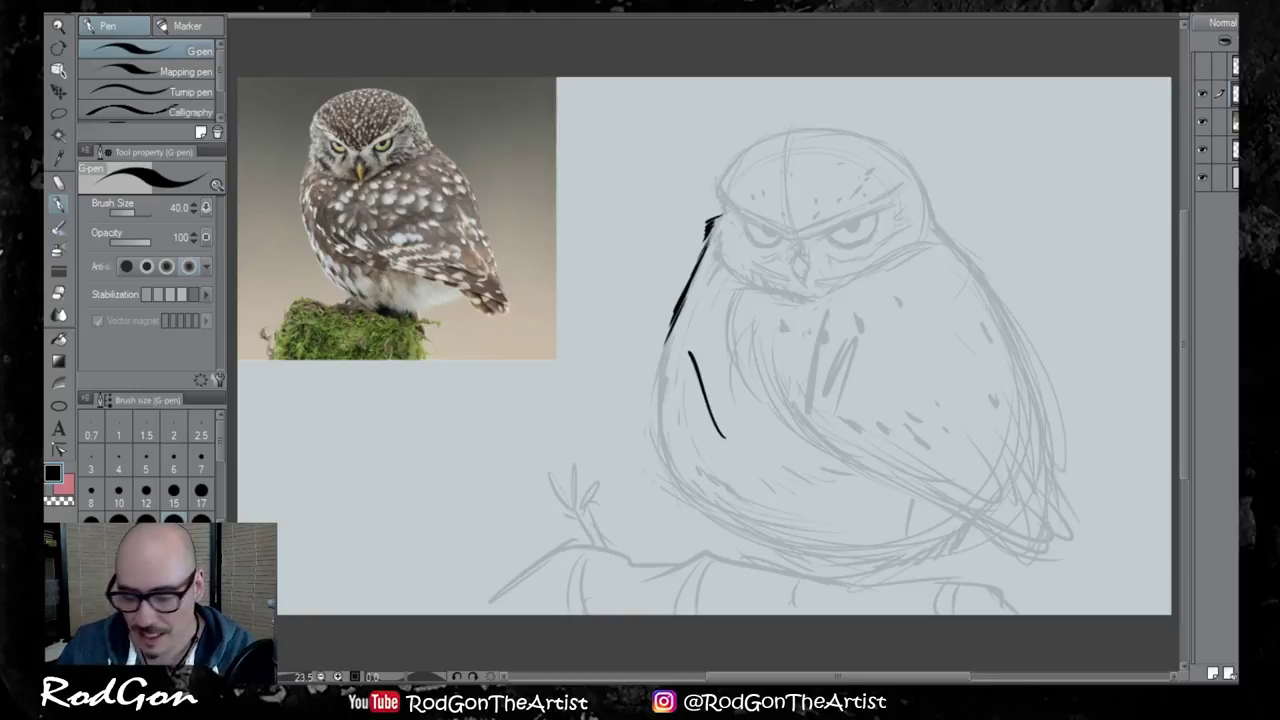
key(ctrl+z)
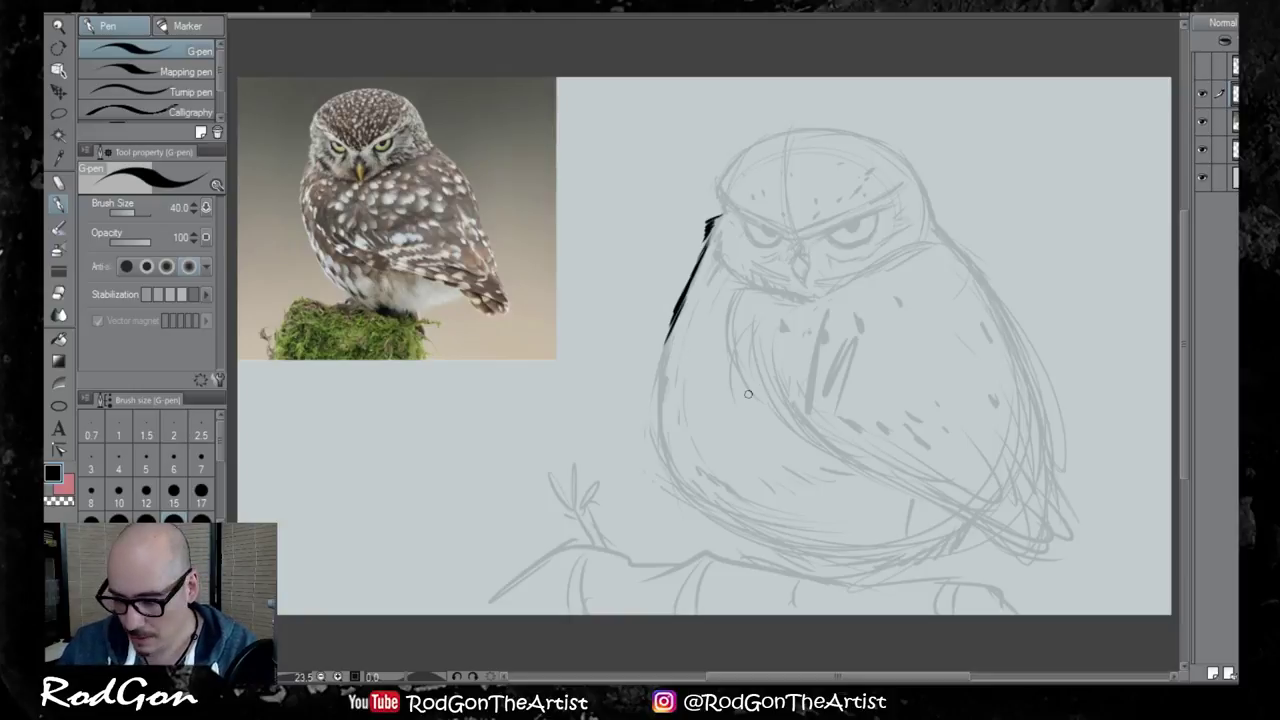
Ink the rest of the chest and the belly contour down to the base of the tail with short feathered strokes
drag(743, 396, 730, 254)
drag(658, 188, 645, 224)
mouse_move(655, 195)
mouse_down()
mouse_move(641, 291)
mouse_move(645, 279)
mouse_move(683, 369)
mouse_move(550, 318)
mouse_move(581, 356)
mouse_move(629, 379)
mouse_move(617, 378)
mouse_move(605, 368)
mouse_move(700, 401)
mouse_move(673, 390)
mouse_move(745, 401)
mouse_up()
mouse_move(841, 378)
mouse_down()
mouse_move(789, 407)
mouse_move(823, 386)
mouse_move(770, 407)
mouse_move(719, 400)
mouse_move(777, 400)
mouse_up()
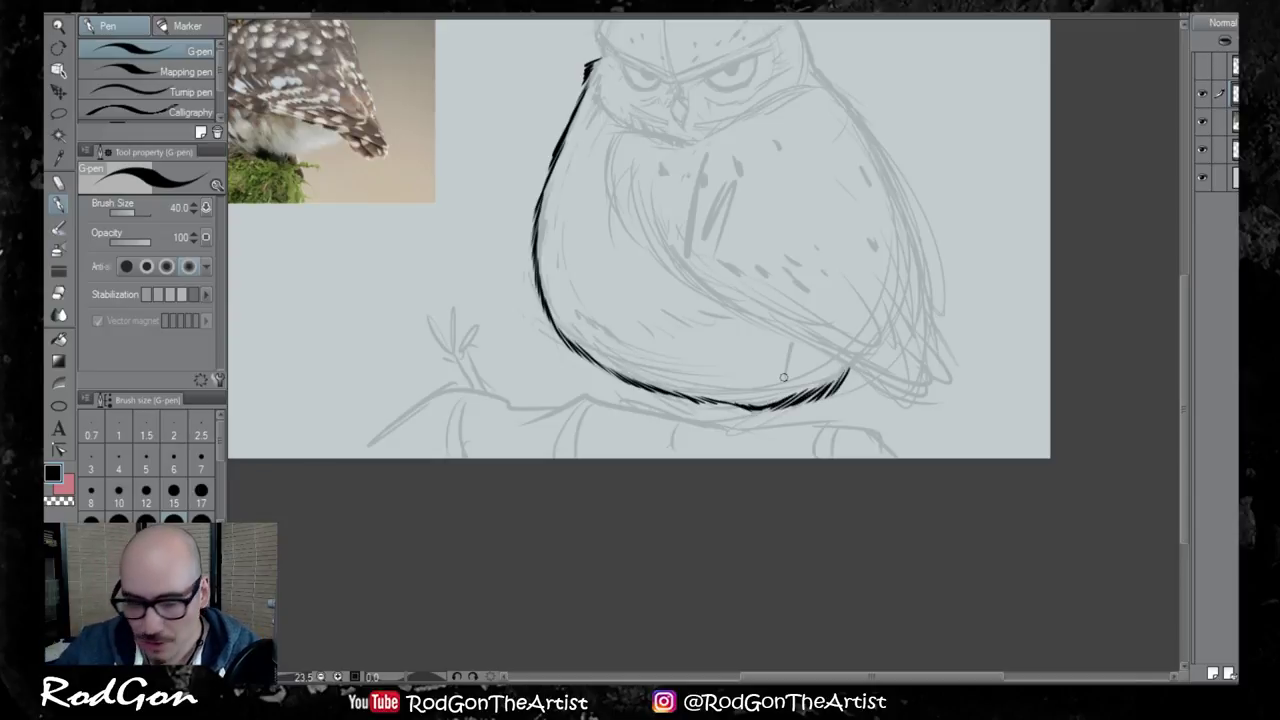
Ink a short contour line at the back of the head where it meets the shoulder
drag(495, 292, 734, 446)
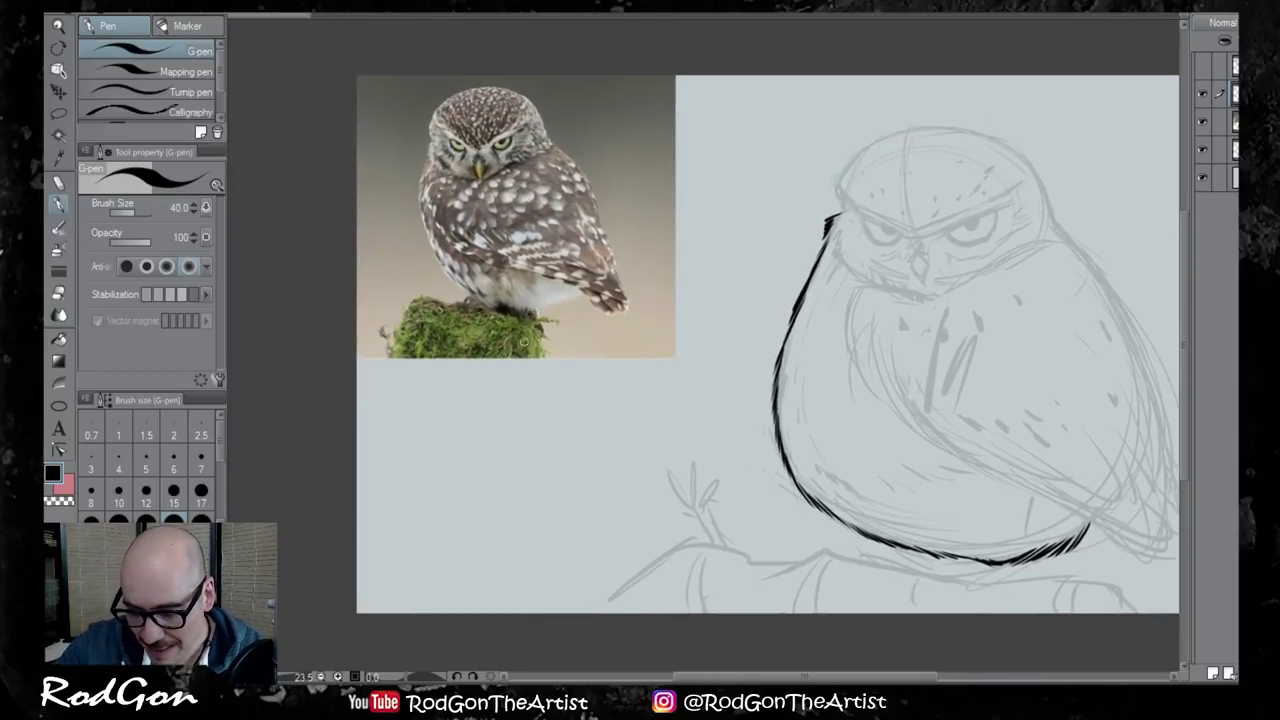
drag(791, 530, 517, 523)
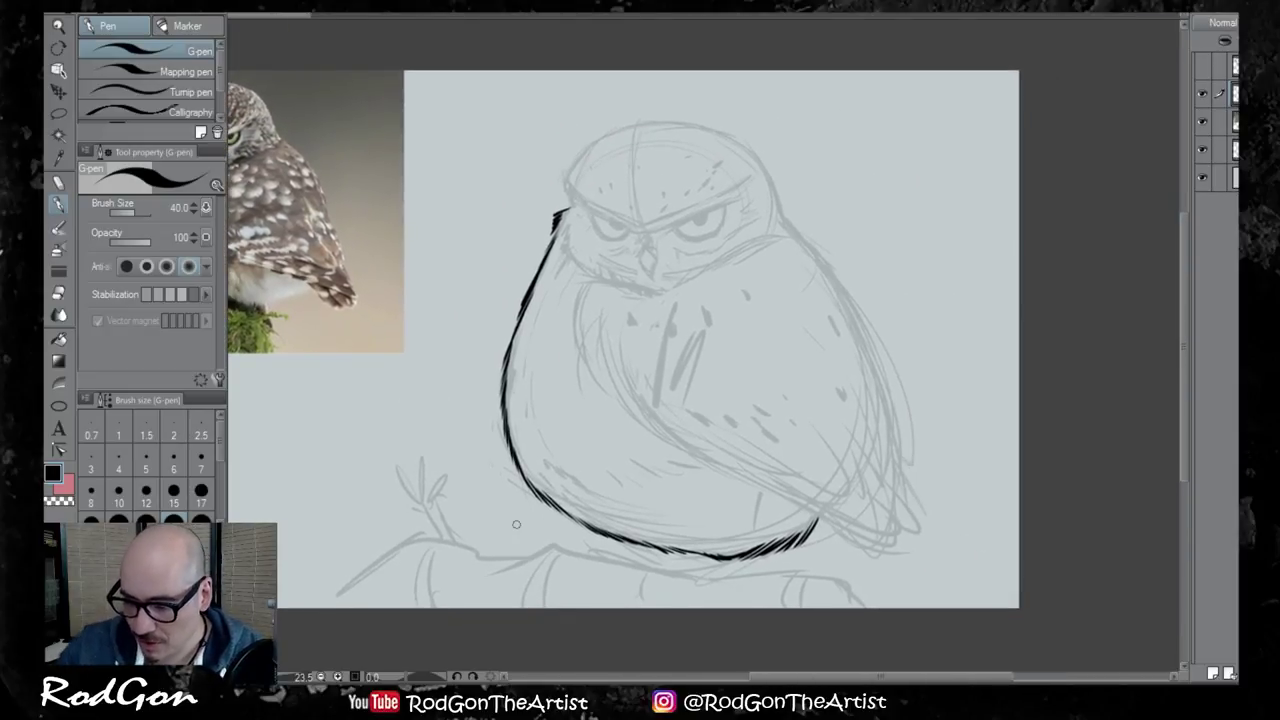
drag(799, 258, 889, 310)
drag(860, 238, 874, 276)
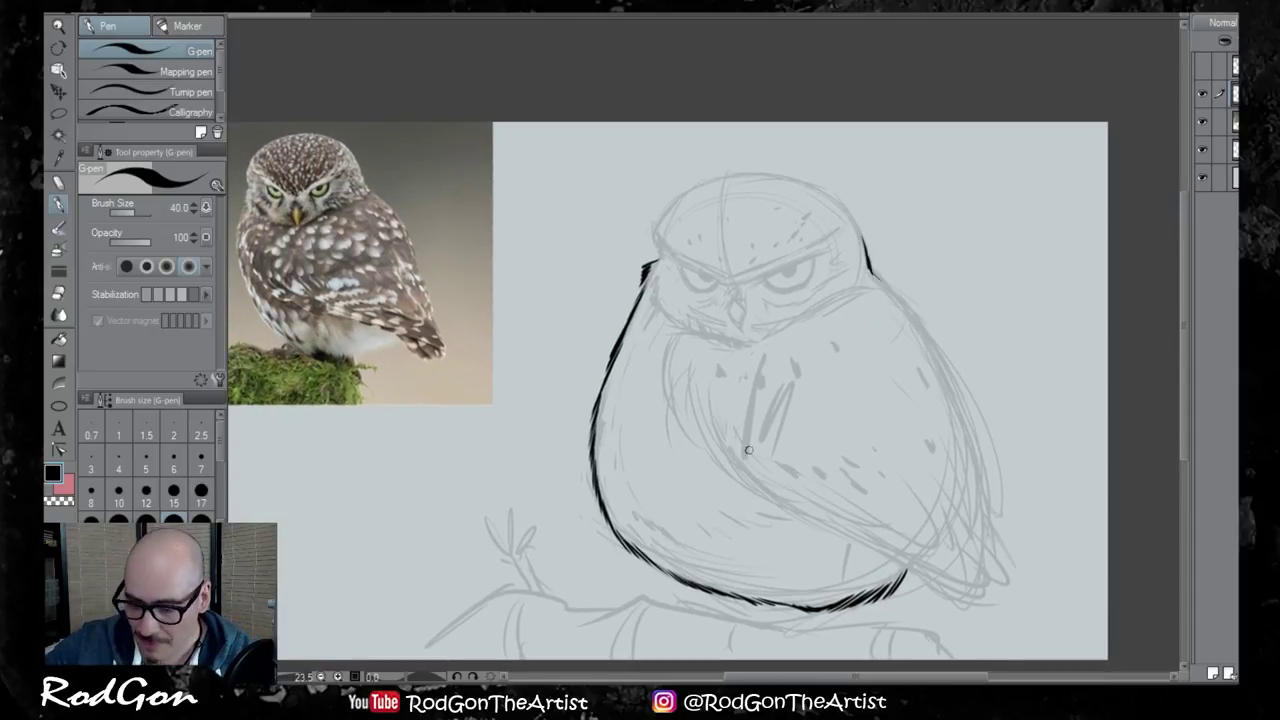
Ink the wing's front and lower edge in one flowing contour from below the face down to the pointed wing tip
mouse_move(667, 355)
mouse_down()
mouse_move(704, 450)
mouse_move(816, 520)
mouse_up()
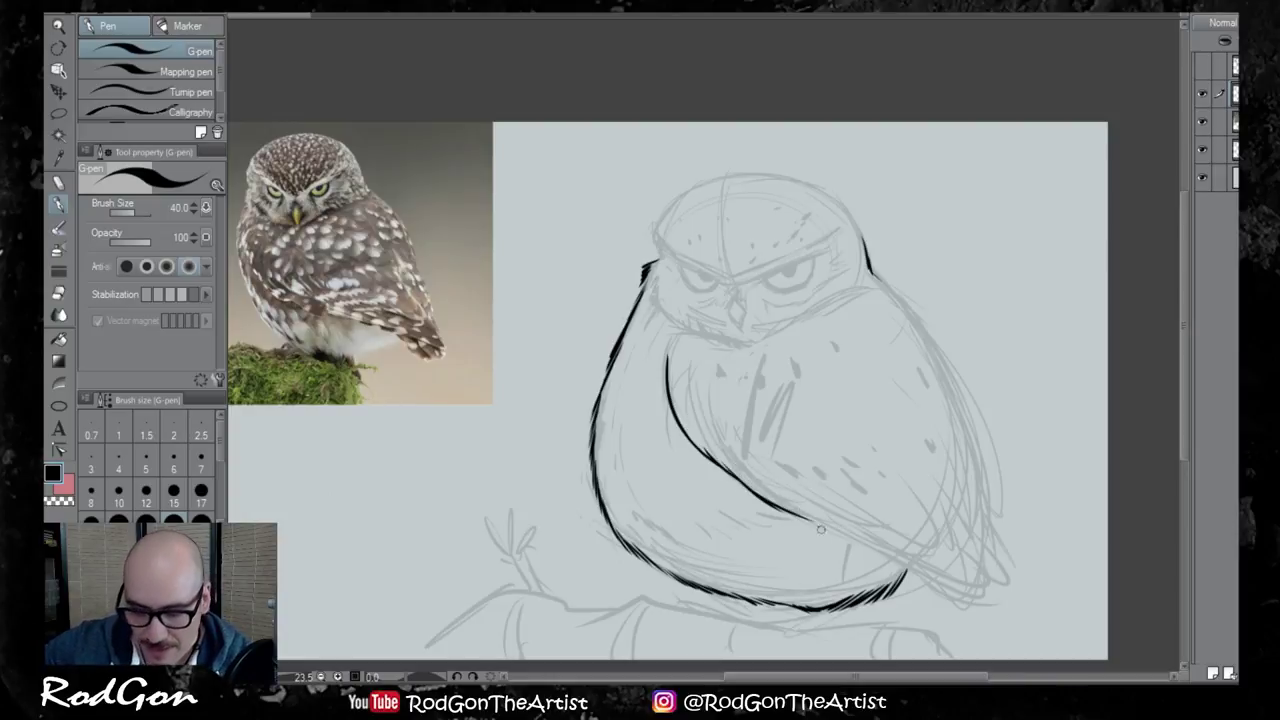
drag(788, 512, 868, 537)
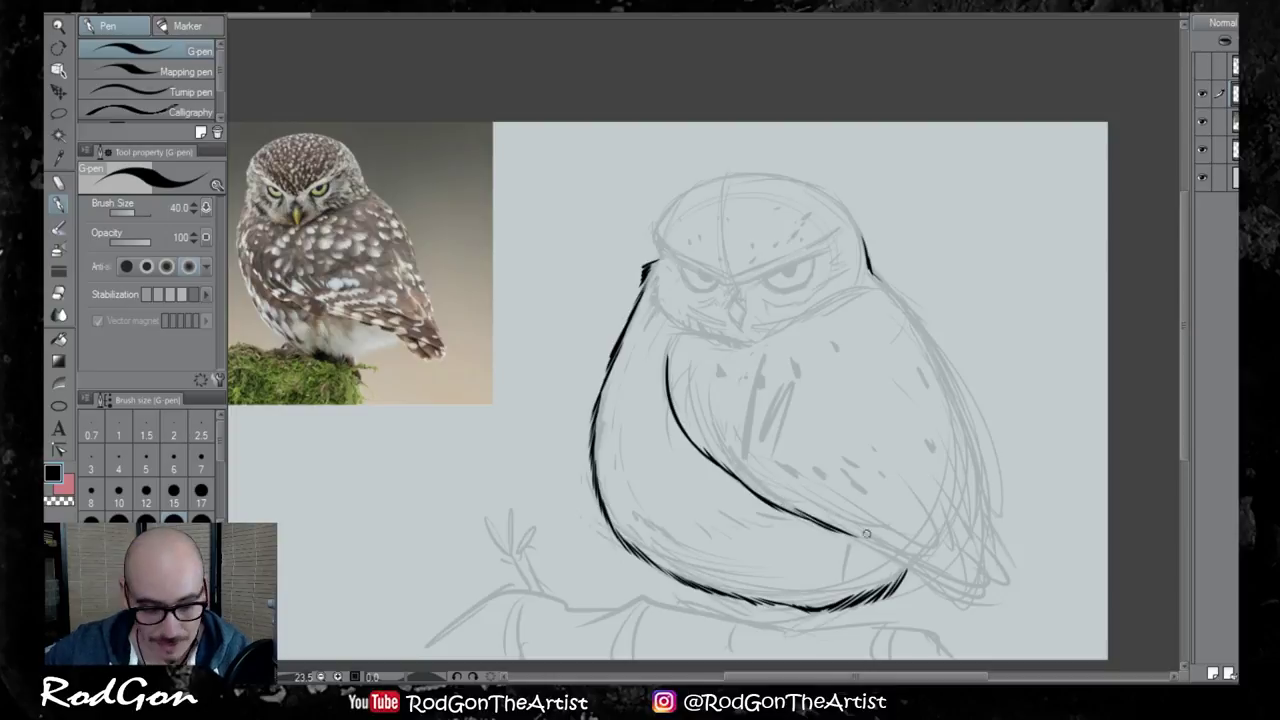
mouse_move(857, 490)
mouse_down()
mouse_move(746, 417)
mouse_move(810, 472)
mouse_move(872, 495)
mouse_move(858, 462)
mouse_up()
drag(769, 462, 848, 494)
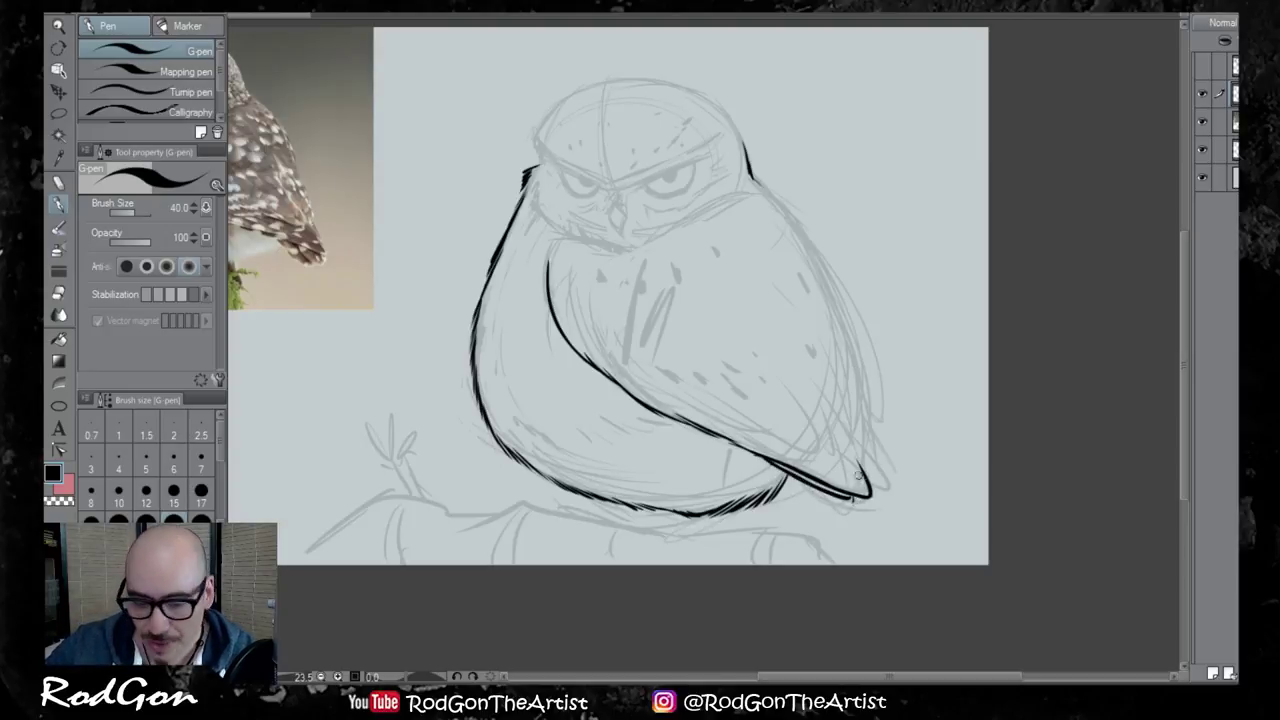
Ink overlapping pointed feather ends stacked above the wing tip, undoing the extra one outside the tip
mouse_move(790, 436)
mouse_down()
mouse_move(870, 464)
mouse_move(858, 426)
mouse_up()
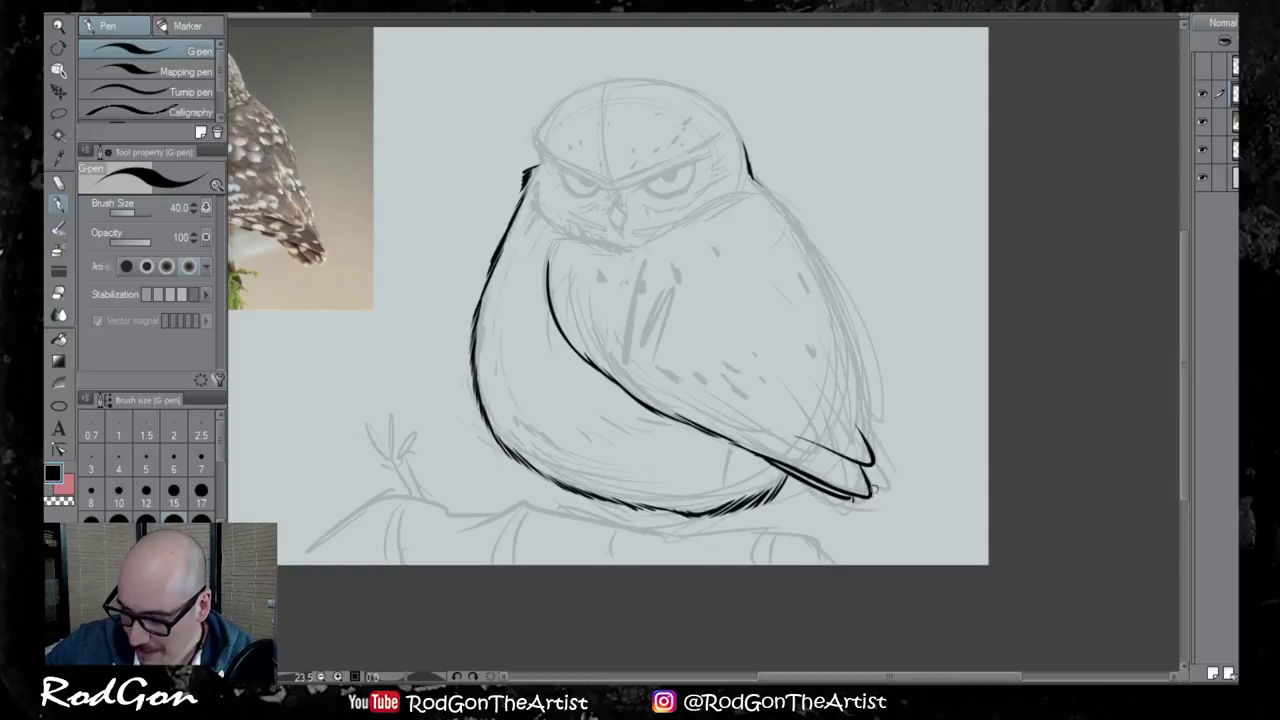
drag(879, 503, 868, 462)
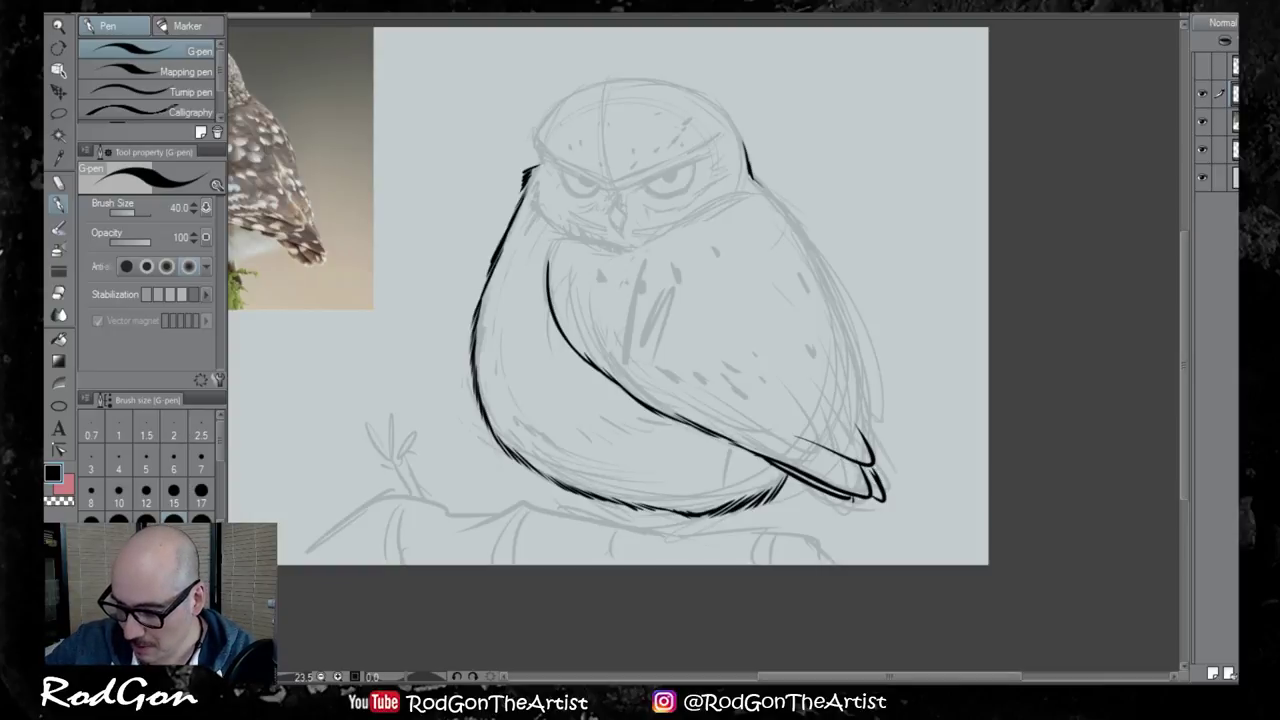
key(ctrl+z)
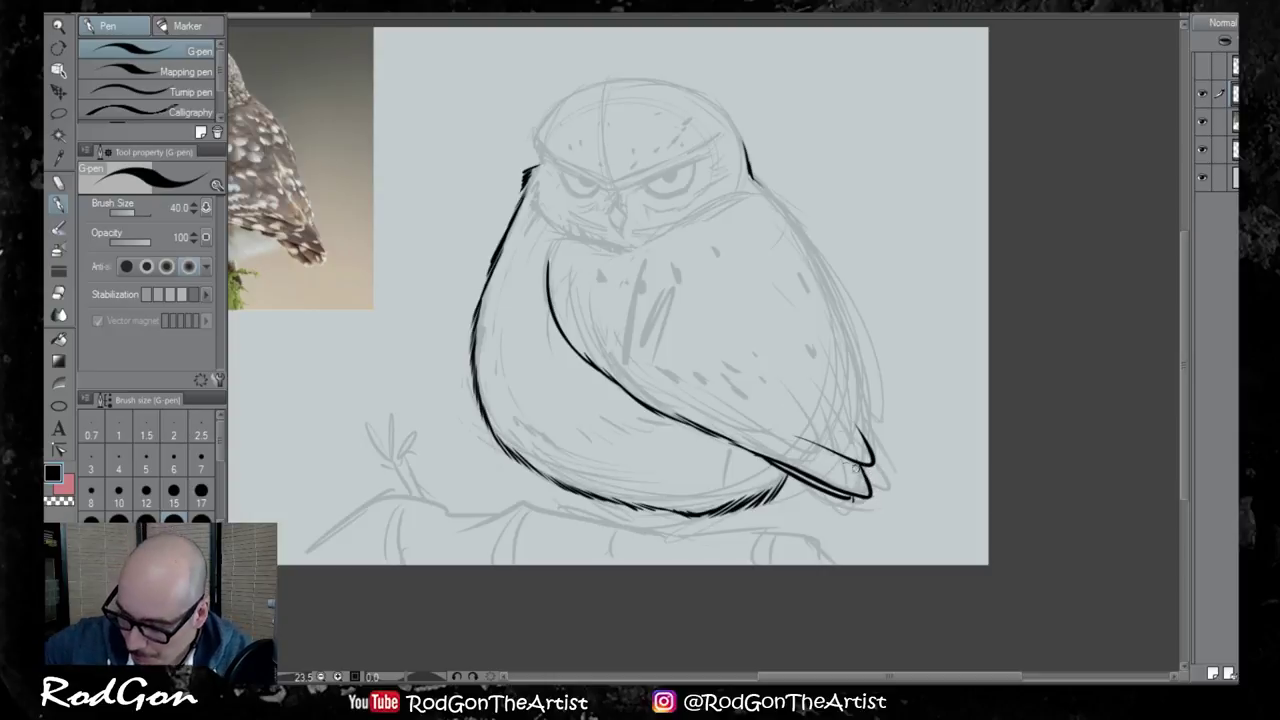
mouse_move(821, 394)
mouse_down()
mouse_move(855, 428)
mouse_move(845, 380)
mouse_up()
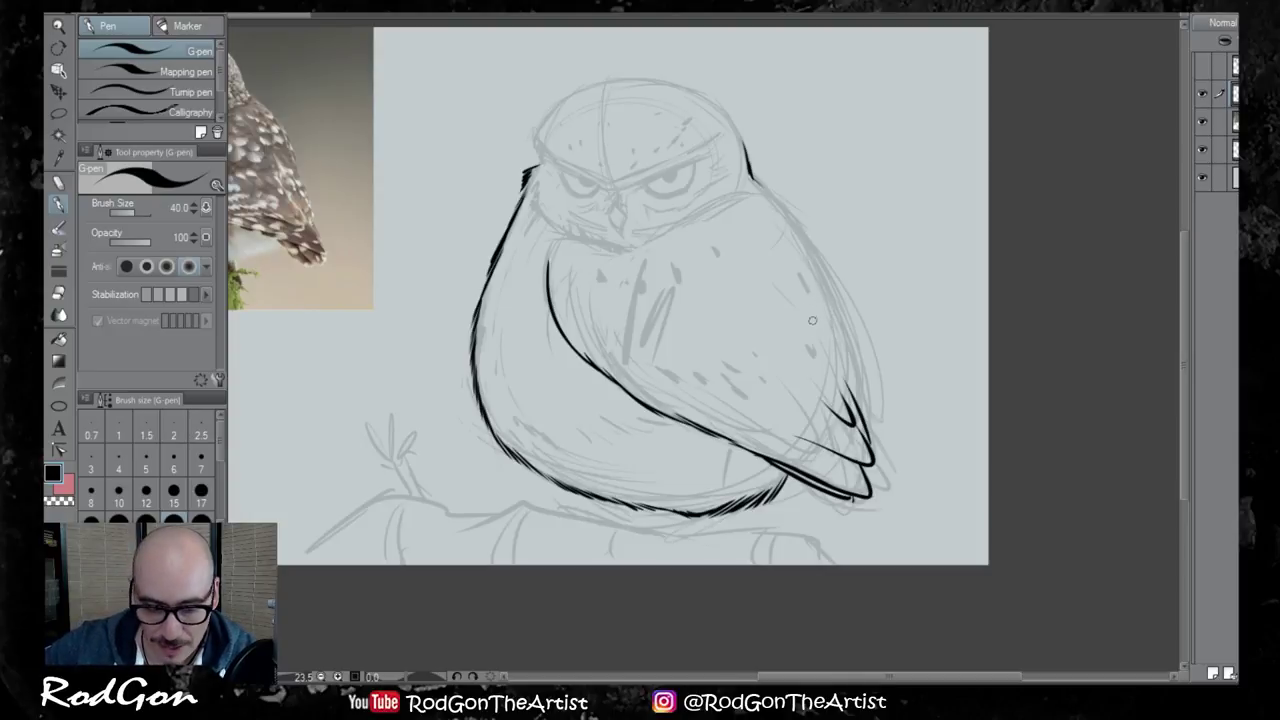
Ink the shoulder line beside the face and the back contour from the nape down to the wing-tip feathers
mouse_move(813, 300)
mouse_down()
mouse_move(866, 303)
mouse_move(927, 335)
mouse_up()
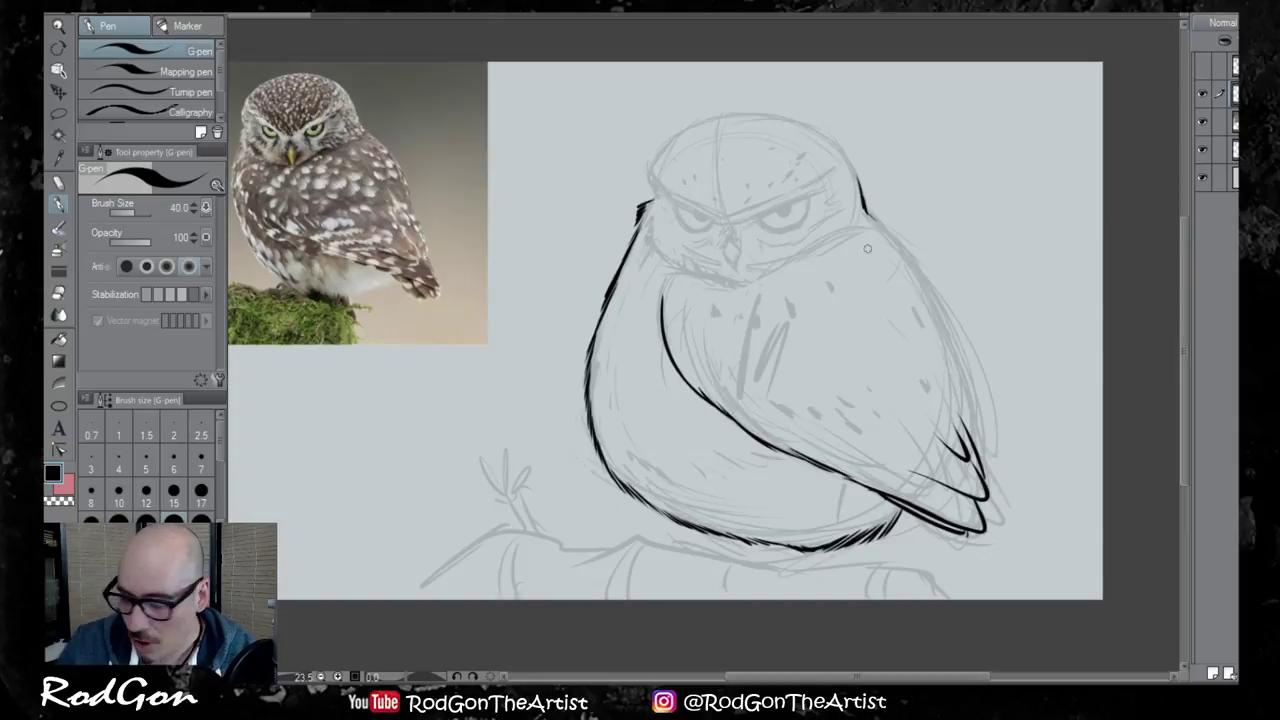
mouse_move(758, 284)
mouse_down()
mouse_move(866, 216)
mouse_move(870, 228)
mouse_up()
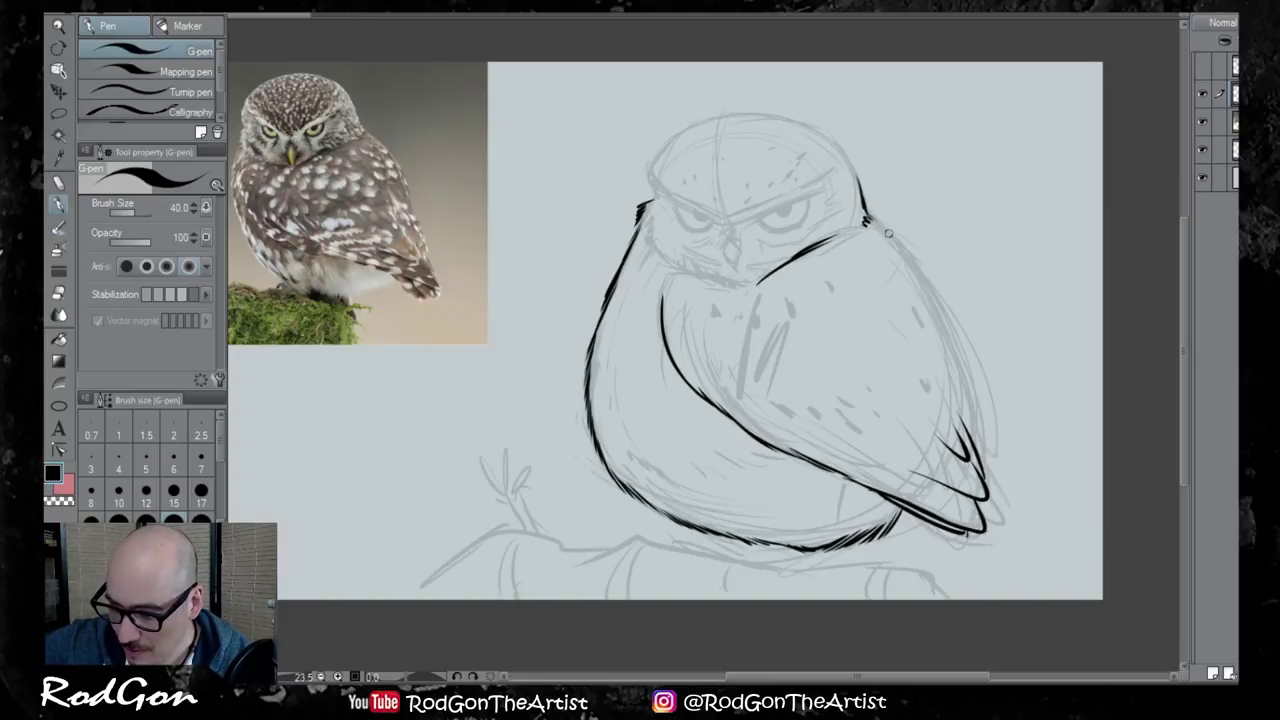
key(ctrl+z)
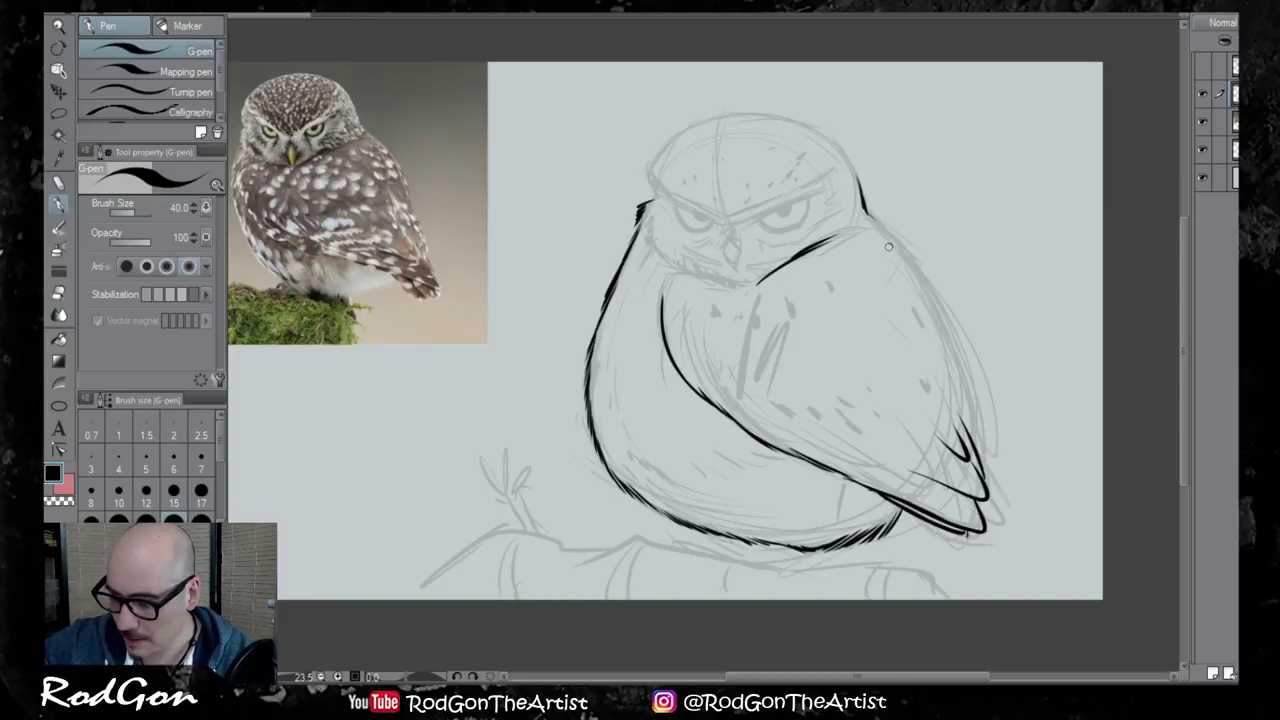
mouse_move(868, 218)
mouse_down()
mouse_move(939, 302)
mouse_move(965, 378)
mouse_up()
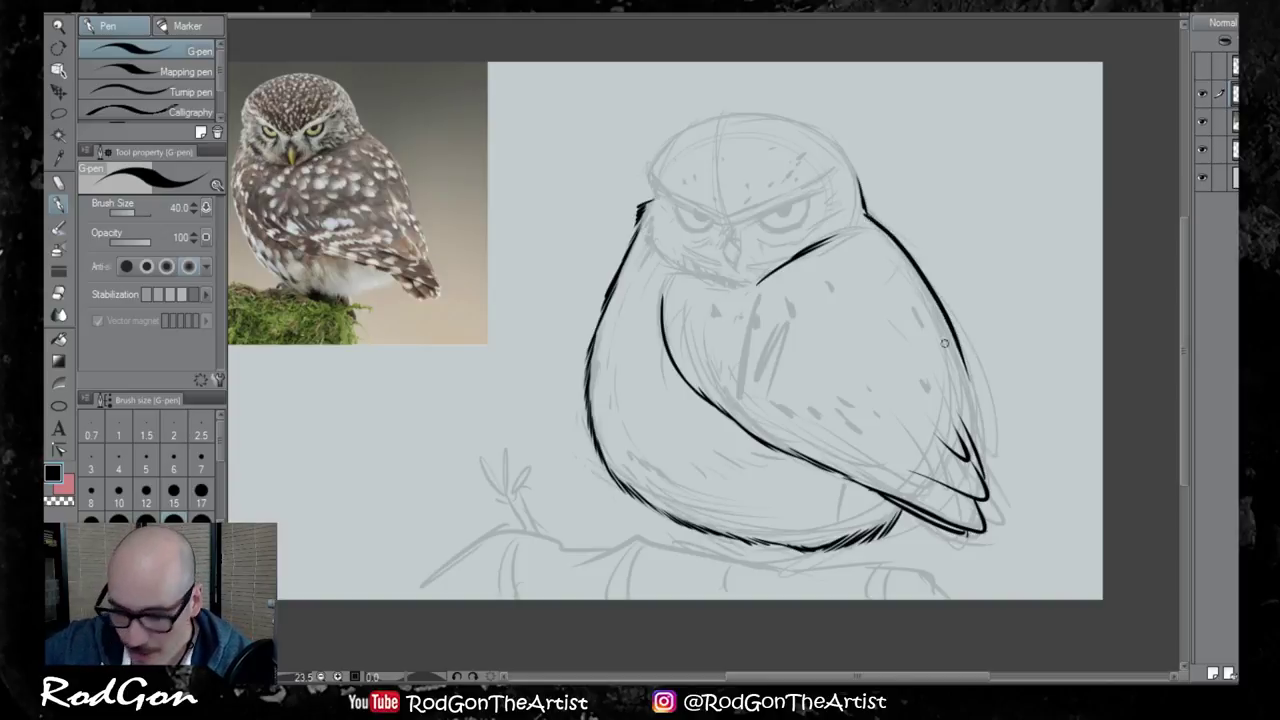
mouse_move(978, 450)
mouse_down()
mouse_move(949, 355)
mouse_move(974, 420)
mouse_up()
drag(952, 342, 975, 455)
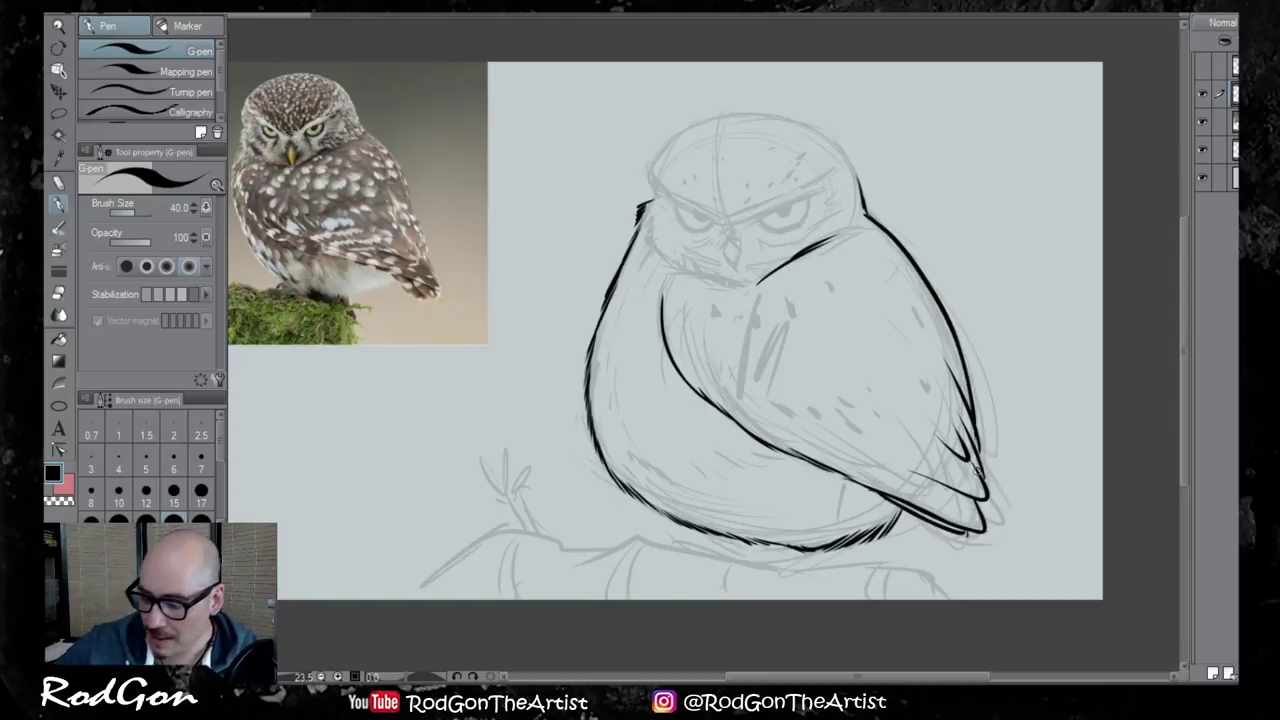
Ink a row of short curved feather strokes inside the wing along its lower edge
mouse_move(850, 450)
mouse_down()
mouse_move(921, 470)
mouse_move(940, 460)
mouse_up()
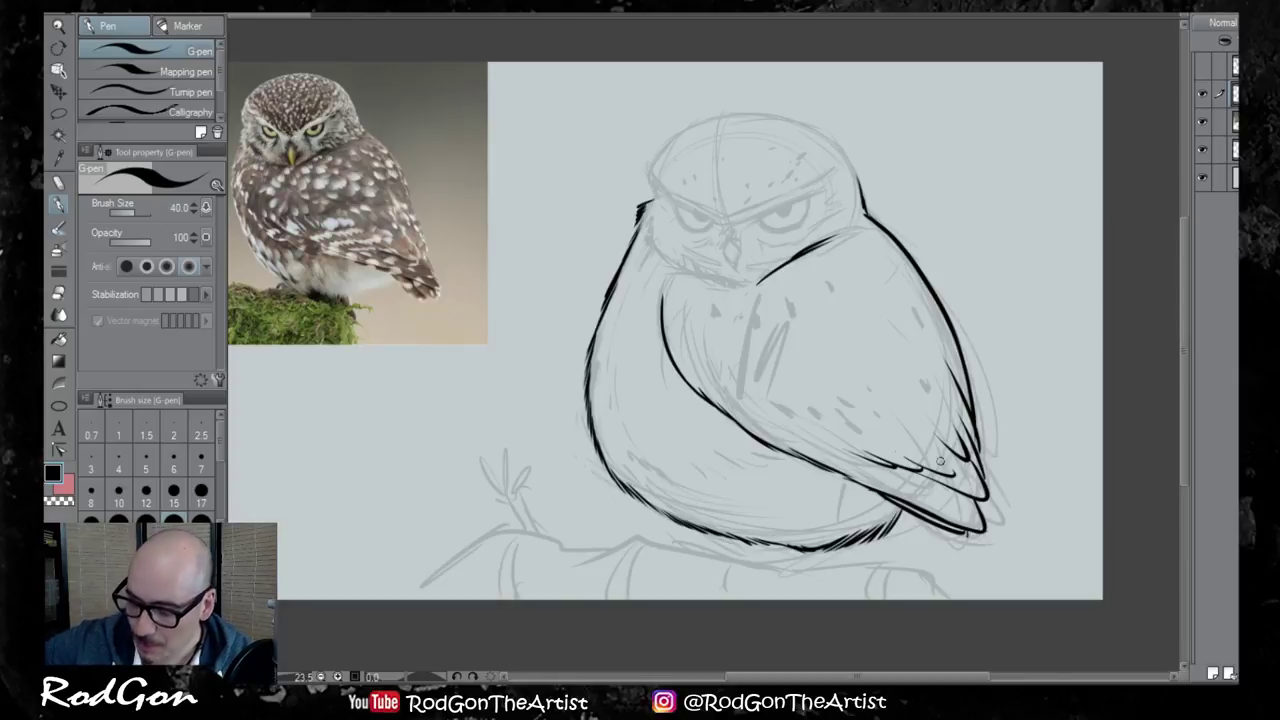
mouse_move(788, 431)
mouse_down()
mouse_move(851, 441)
mouse_move(813, 437)
mouse_move(877, 468)
mouse_up()
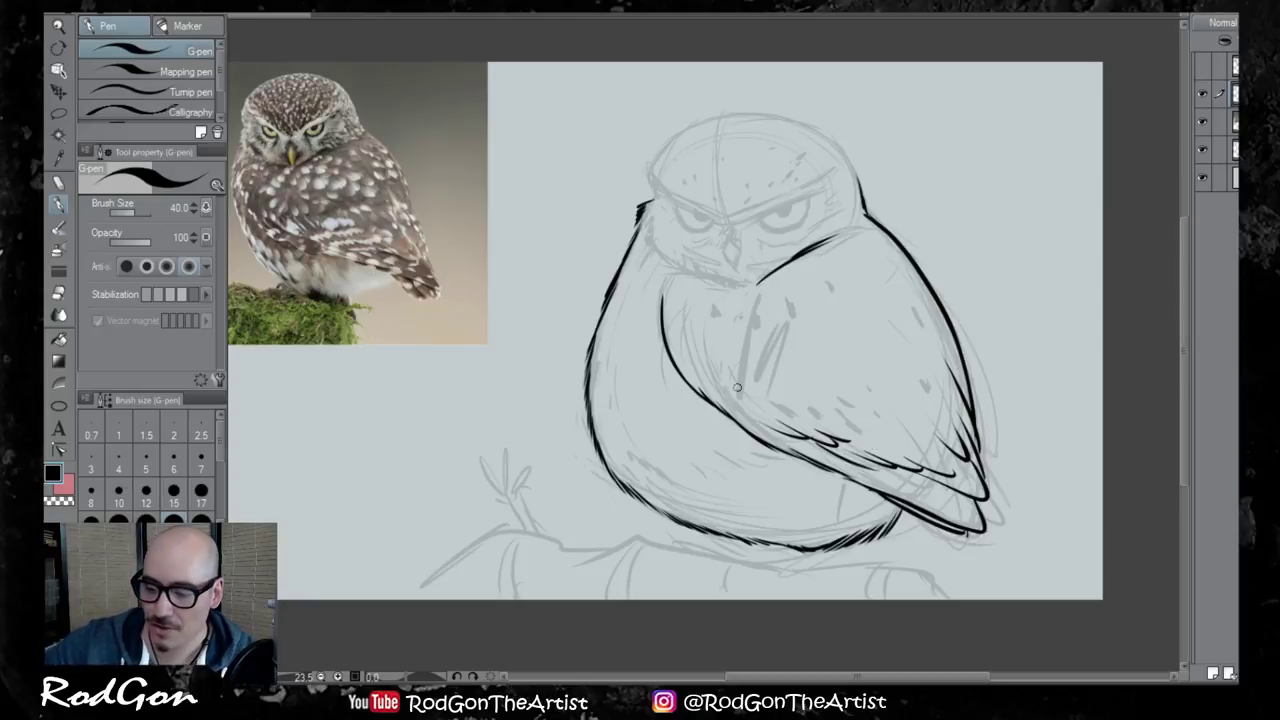
drag(735, 397, 771, 408)
drag(880, 468, 945, 472)
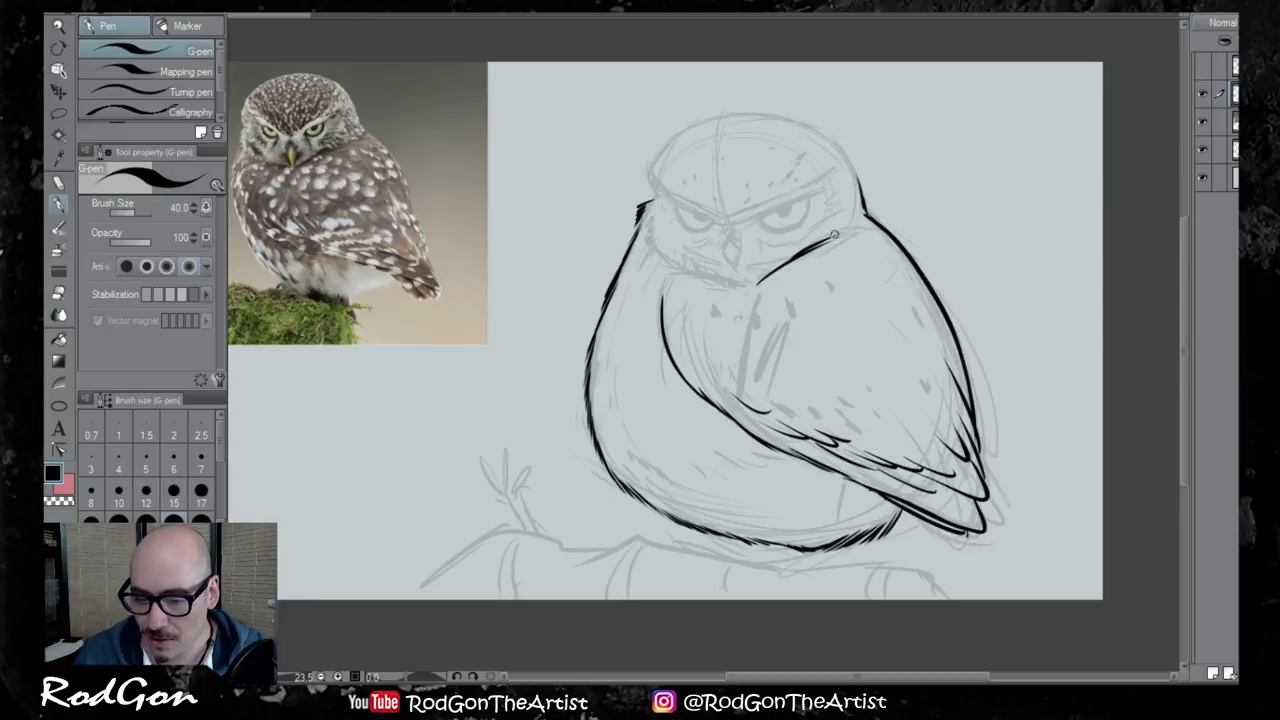
Extend the shoulder line toward the nape and ink the lower face contour to the chin with short feathered strokes
drag(818, 241, 864, 231)
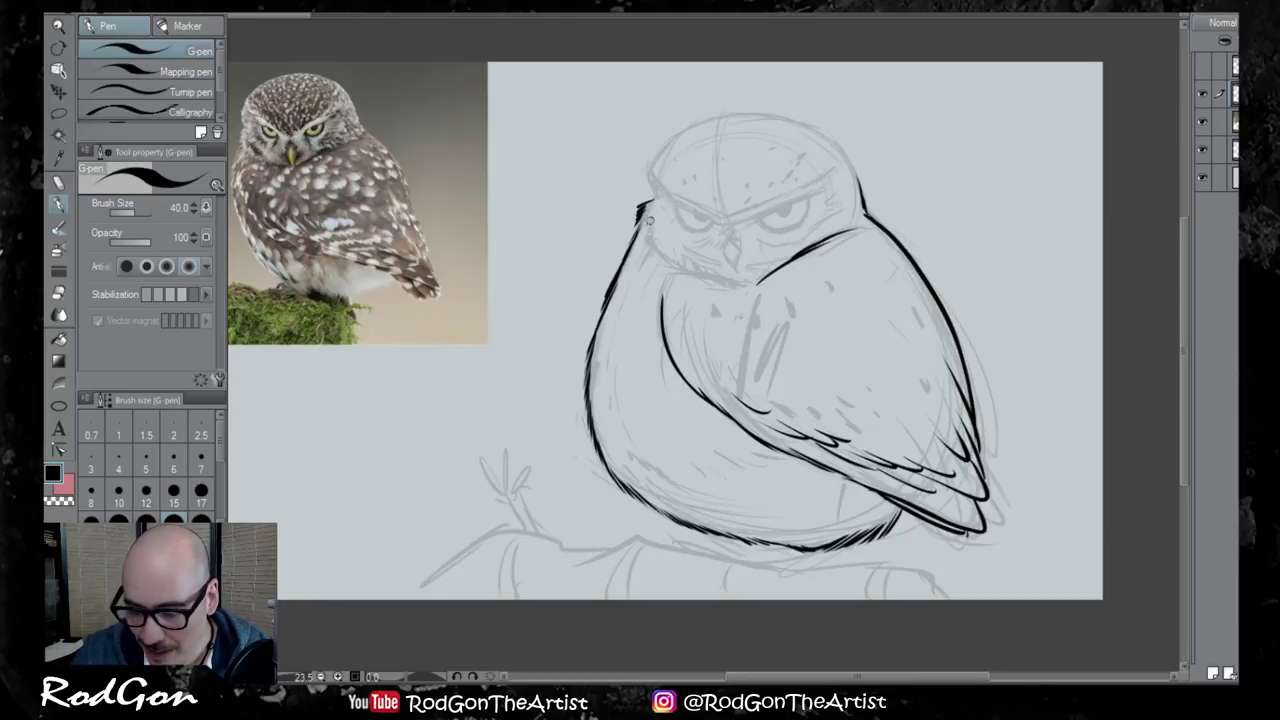
mouse_move(642, 222)
mouse_down()
mouse_move(679, 261)
mouse_move(665, 261)
mouse_move(715, 275)
mouse_move(696, 282)
mouse_move(745, 292)
mouse_move(762, 277)
mouse_move(730, 285)
mouse_up()
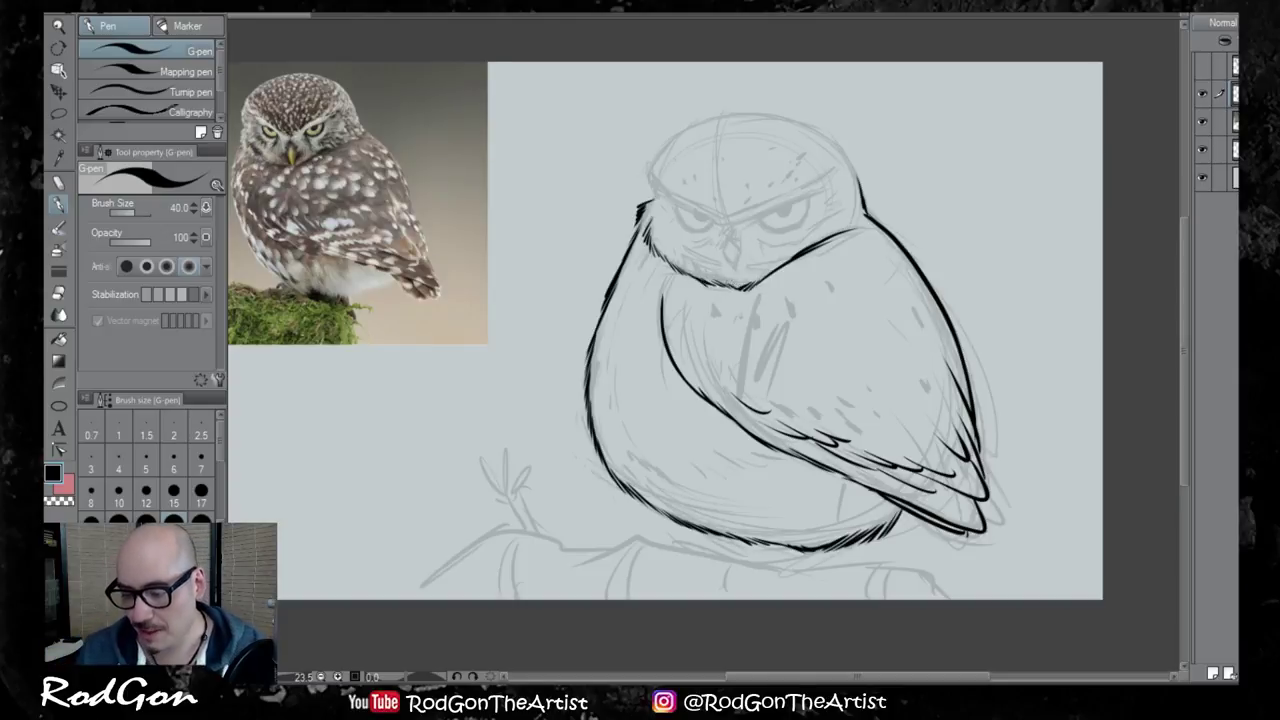
Ink the head outline from a feathered tuft beside the brow over the crown to the back of the head
scroll(730, 283, up, 4)
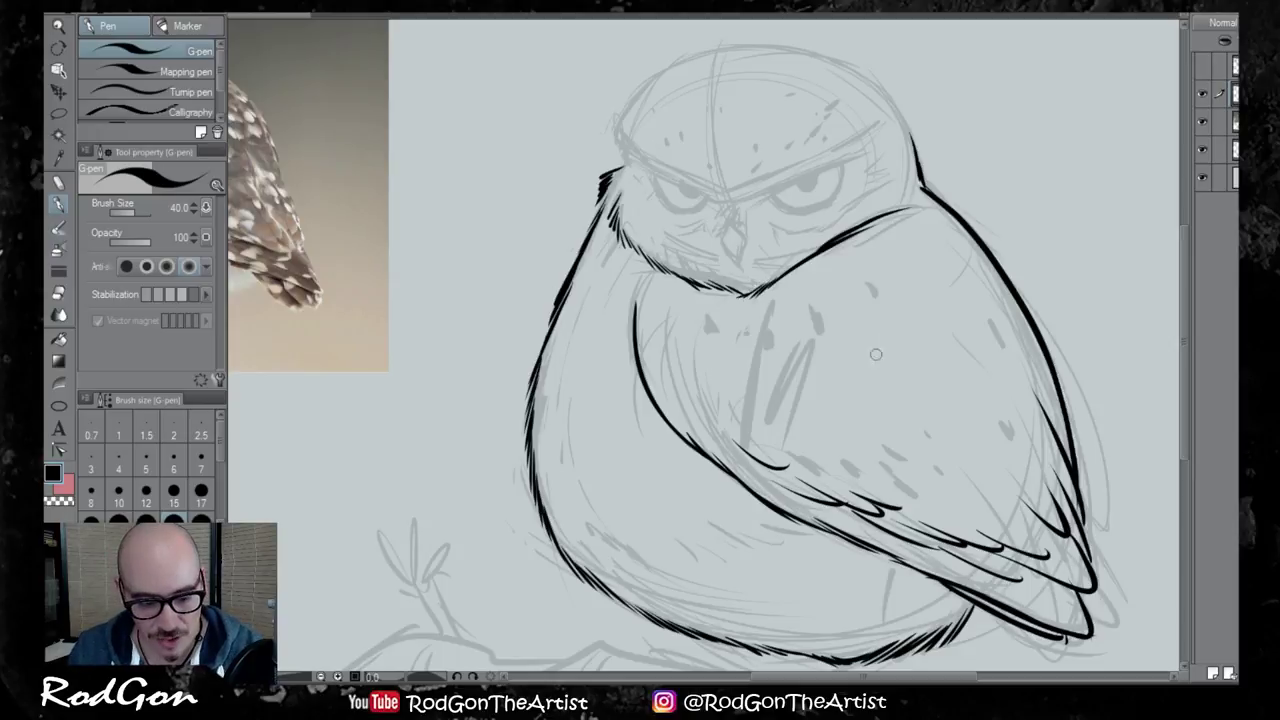
mouse_move(837, 334)
mouse_down()
mouse_move(988, 467)
mouse_move(1017, 470)
mouse_up()
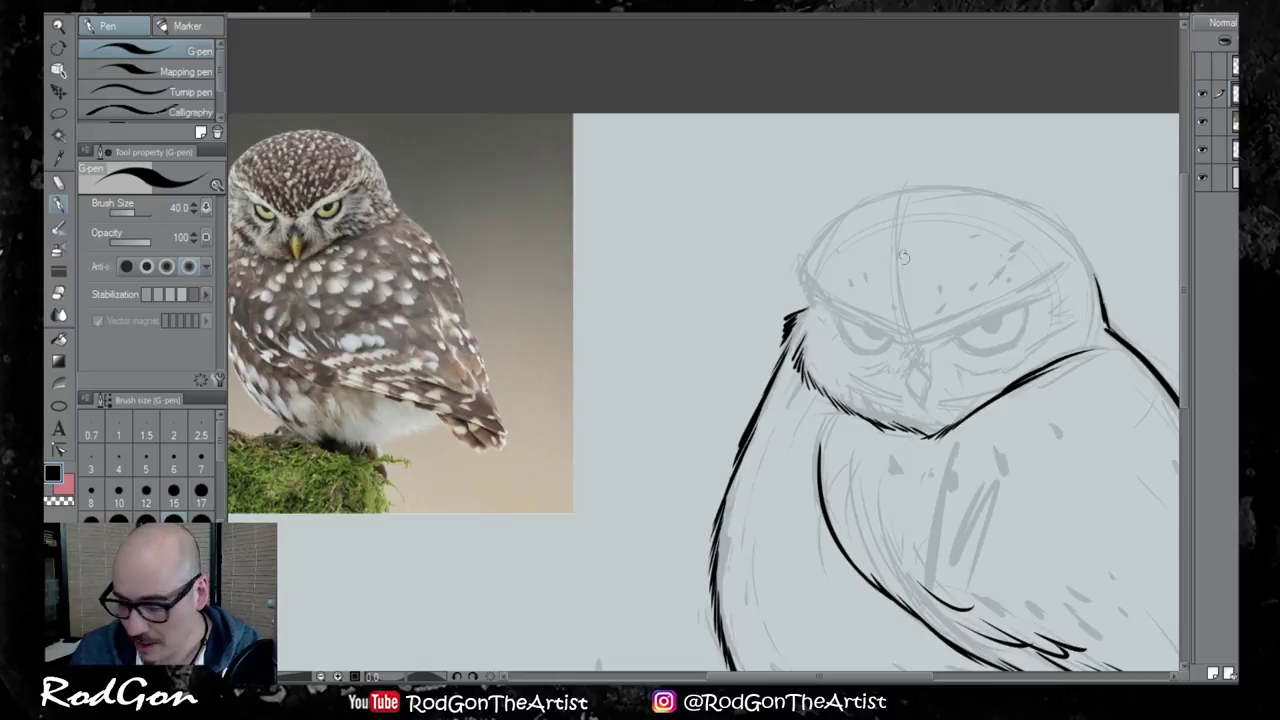
drag(802, 267, 808, 306)
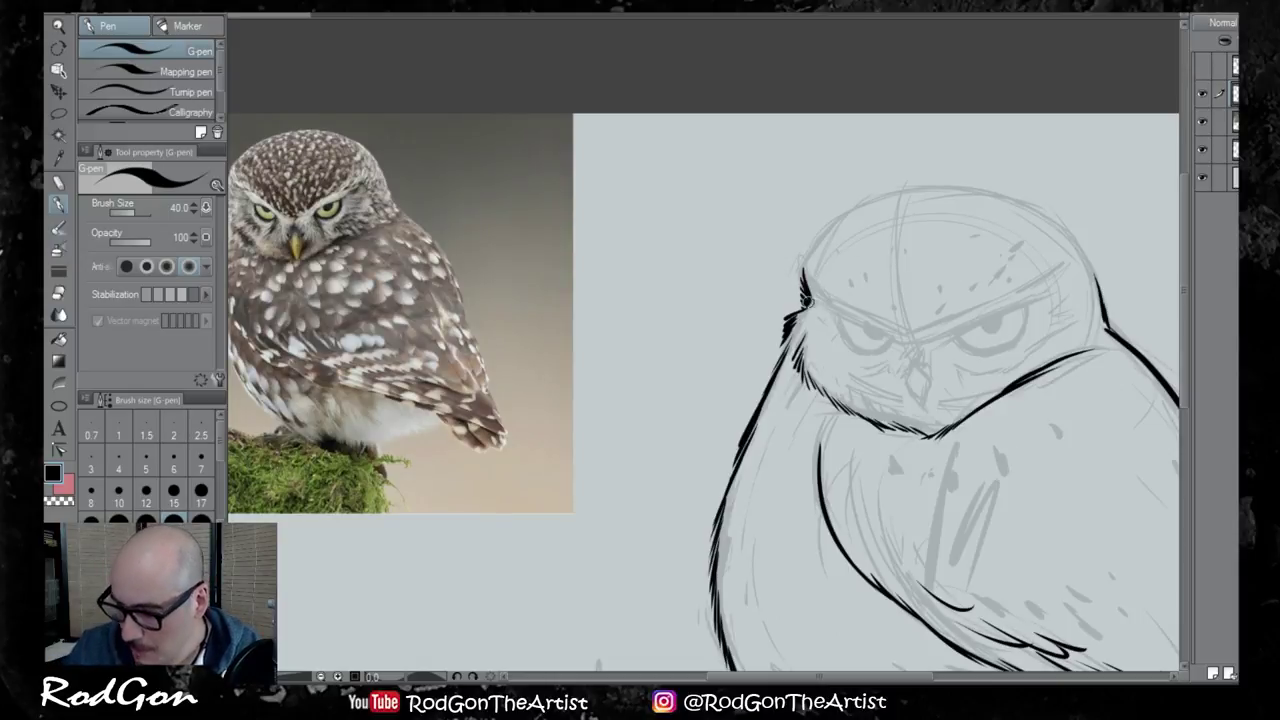
mouse_move(878, 240)
mouse_down()
mouse_move(690, 339)
mouse_move(728, 290)
mouse_move(784, 262)
mouse_move(862, 254)
mouse_move(925, 276)
mouse_move(961, 326)
mouse_move(959, 309)
mouse_move(991, 390)
mouse_up()
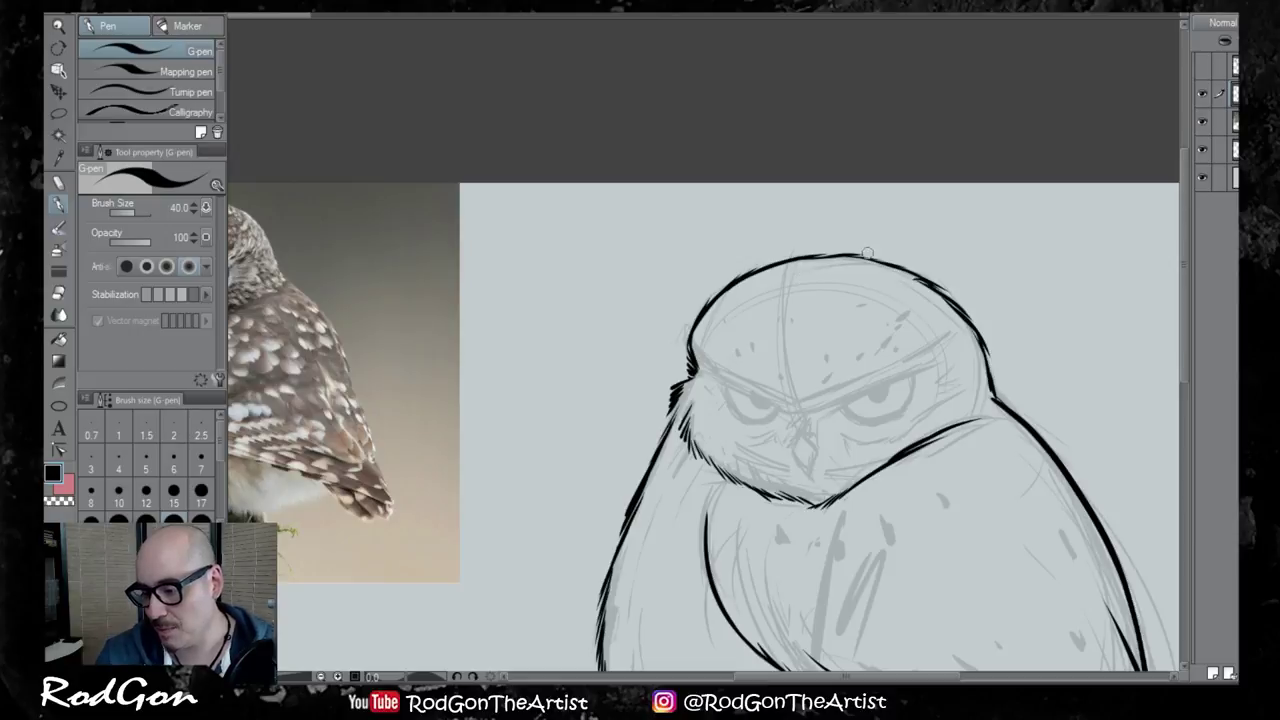
drag(677, 402, 679, 430)
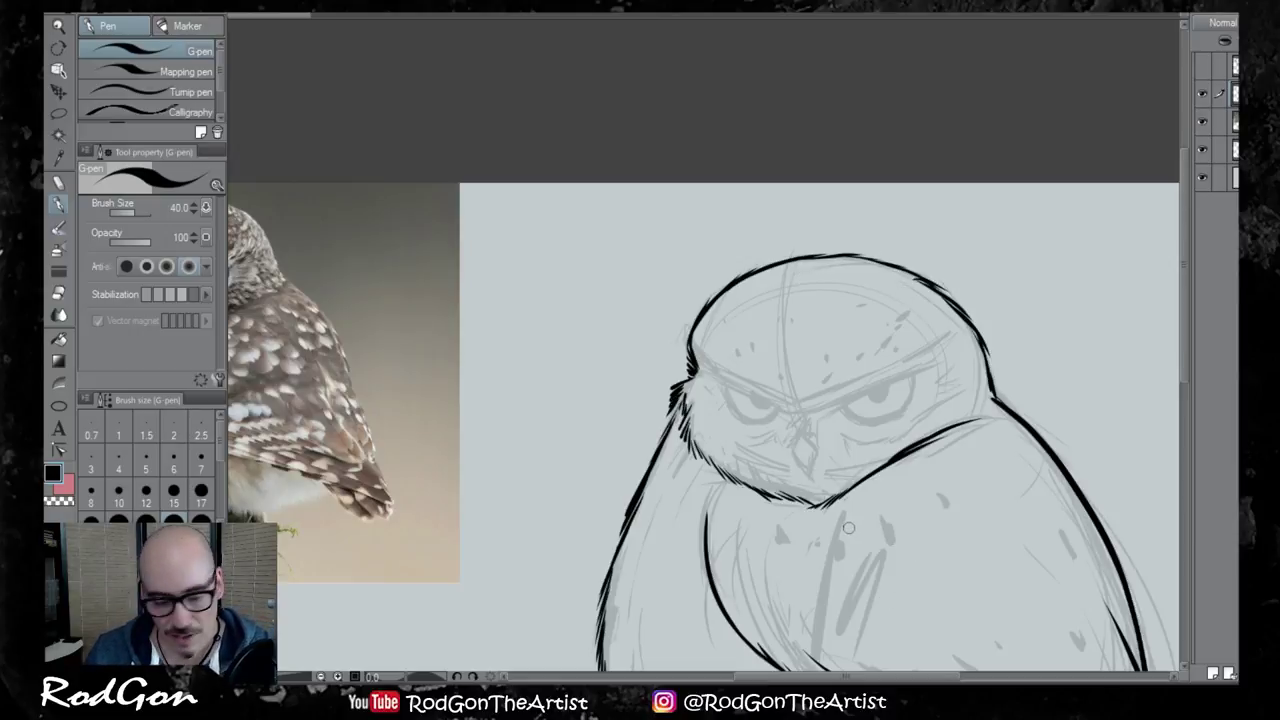
Add short feather strokes at the chin where the face contour meets the shoulder line
drag(838, 503, 1039, 344)
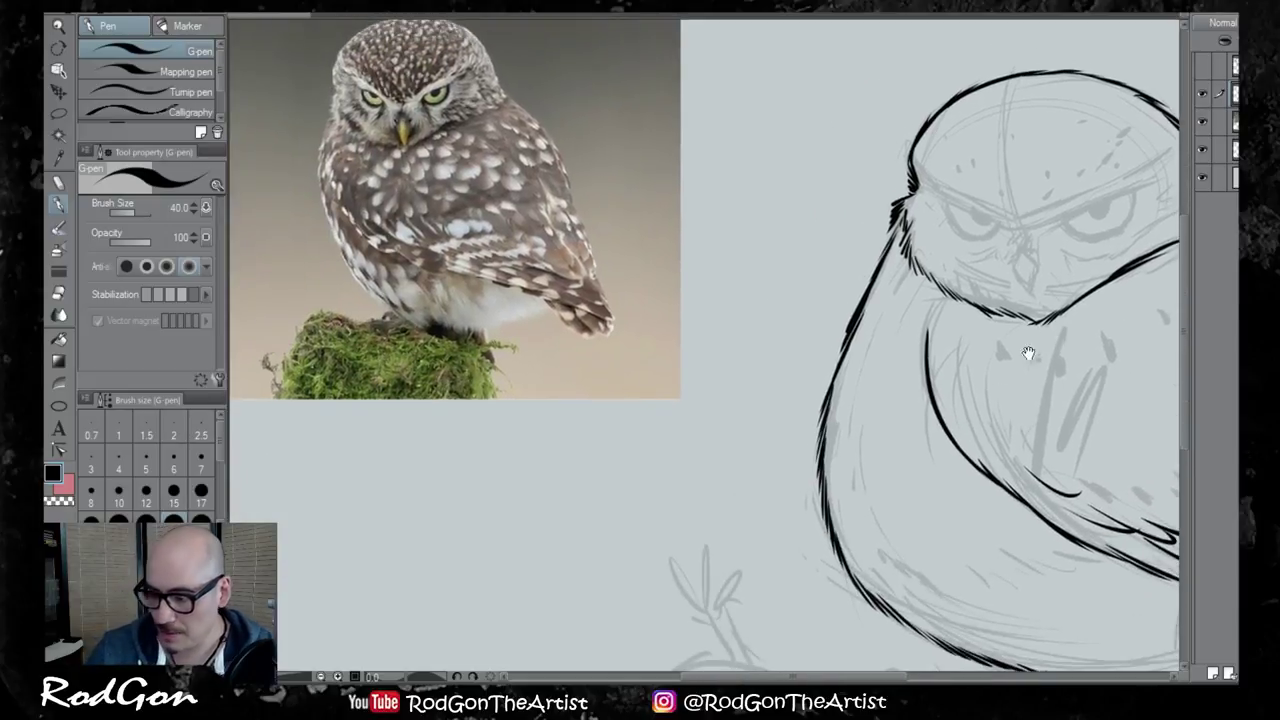
drag(969, 466, 878, 492)
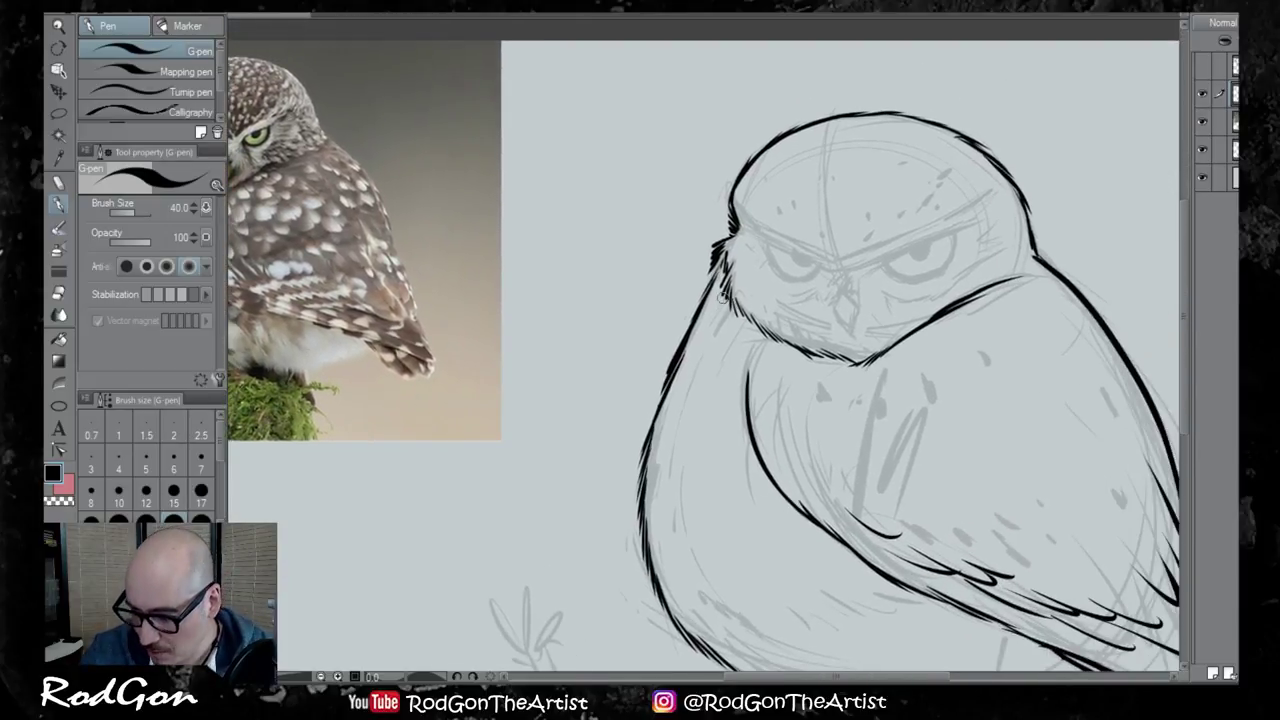
drag(834, 425, 951, 487)
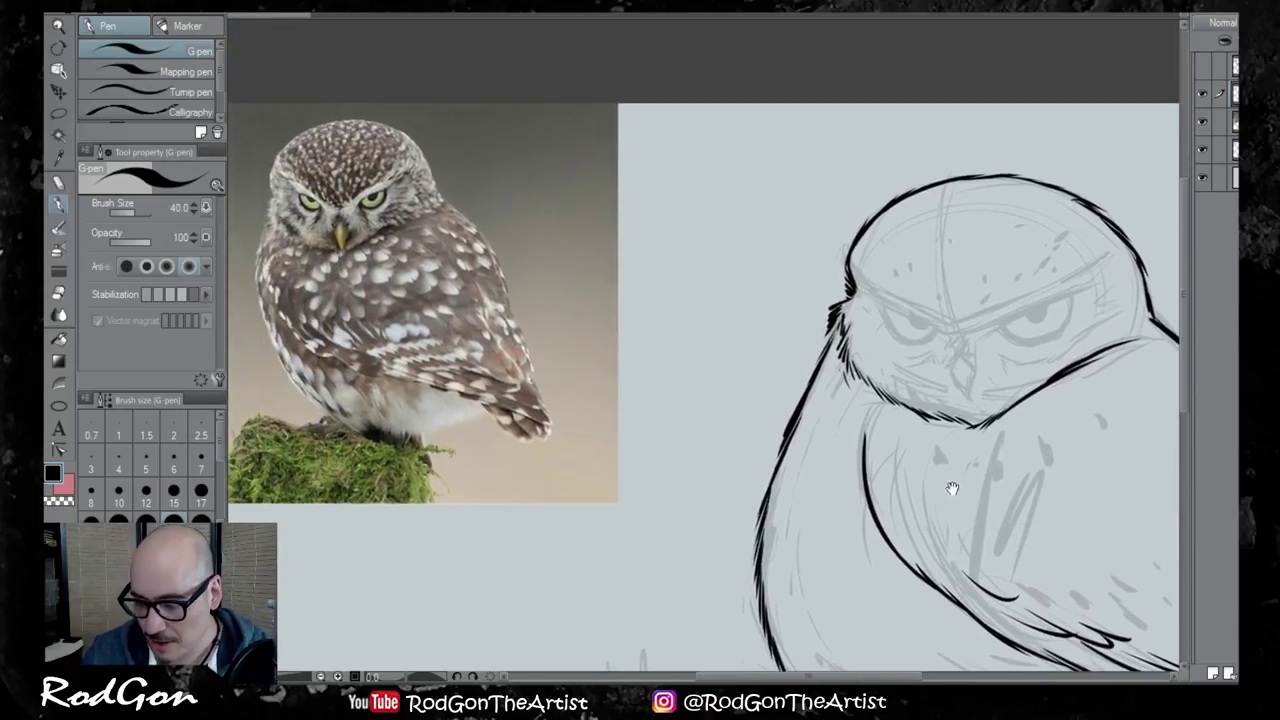
drag(986, 417, 936, 439)
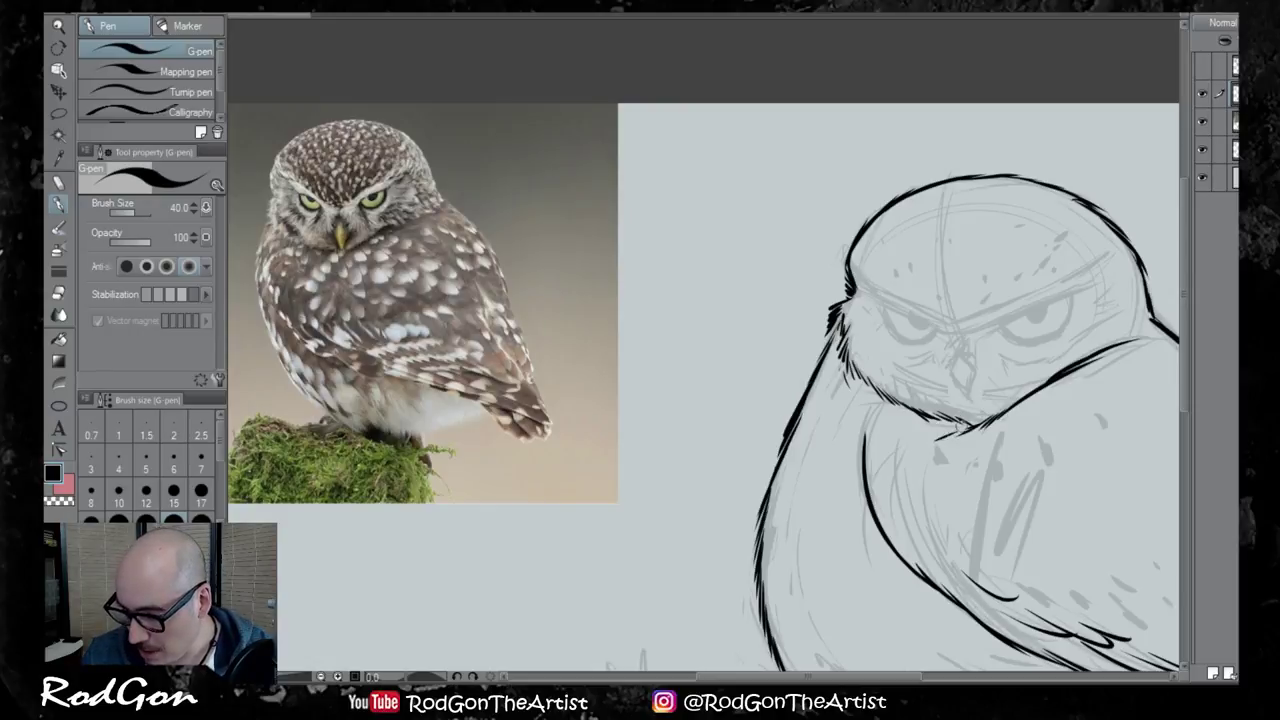
drag(912, 503, 883, 540)
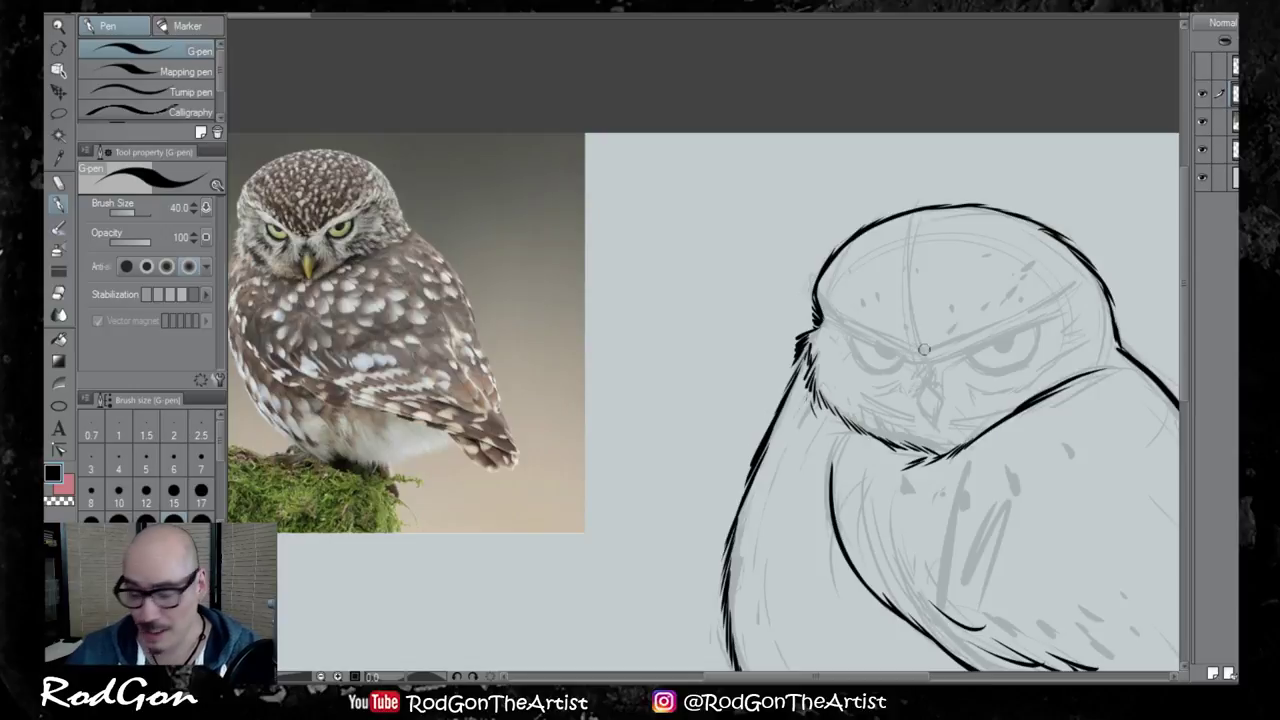
Set the G-pen size to 25 and ink the beak with a thick dark outline and small feather tufts around it
click(175, 492)
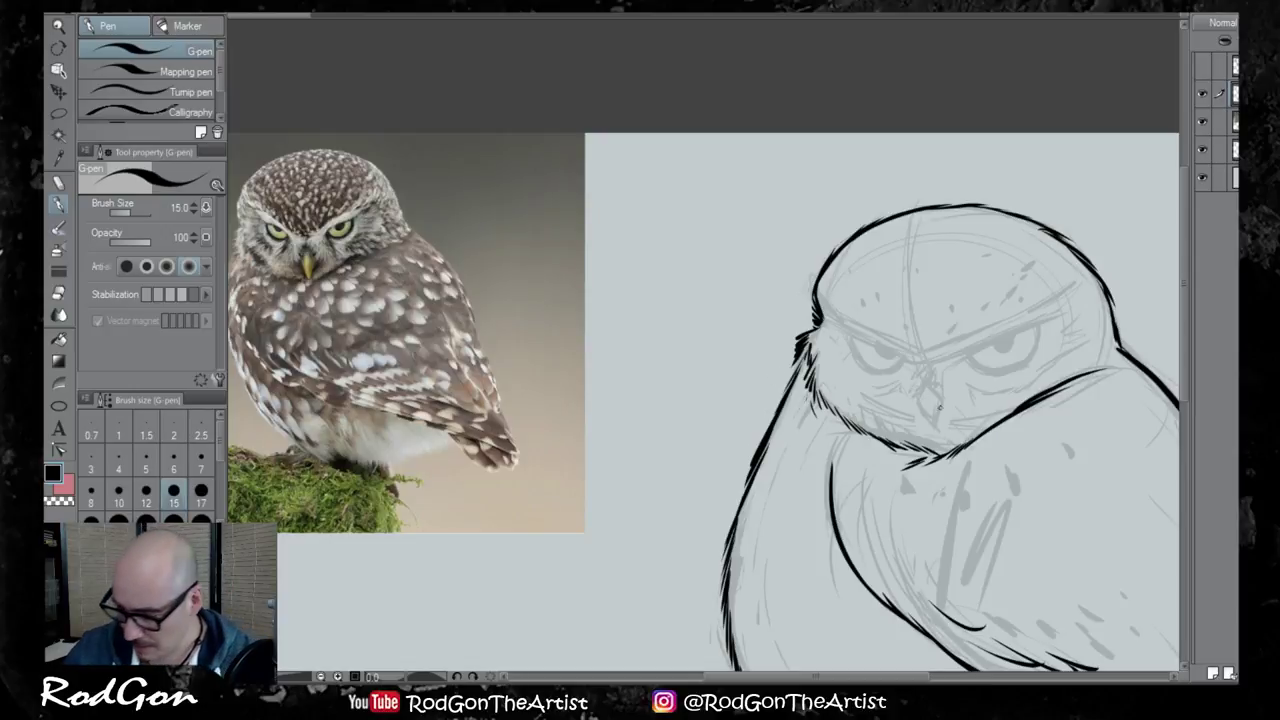
click(118, 519)
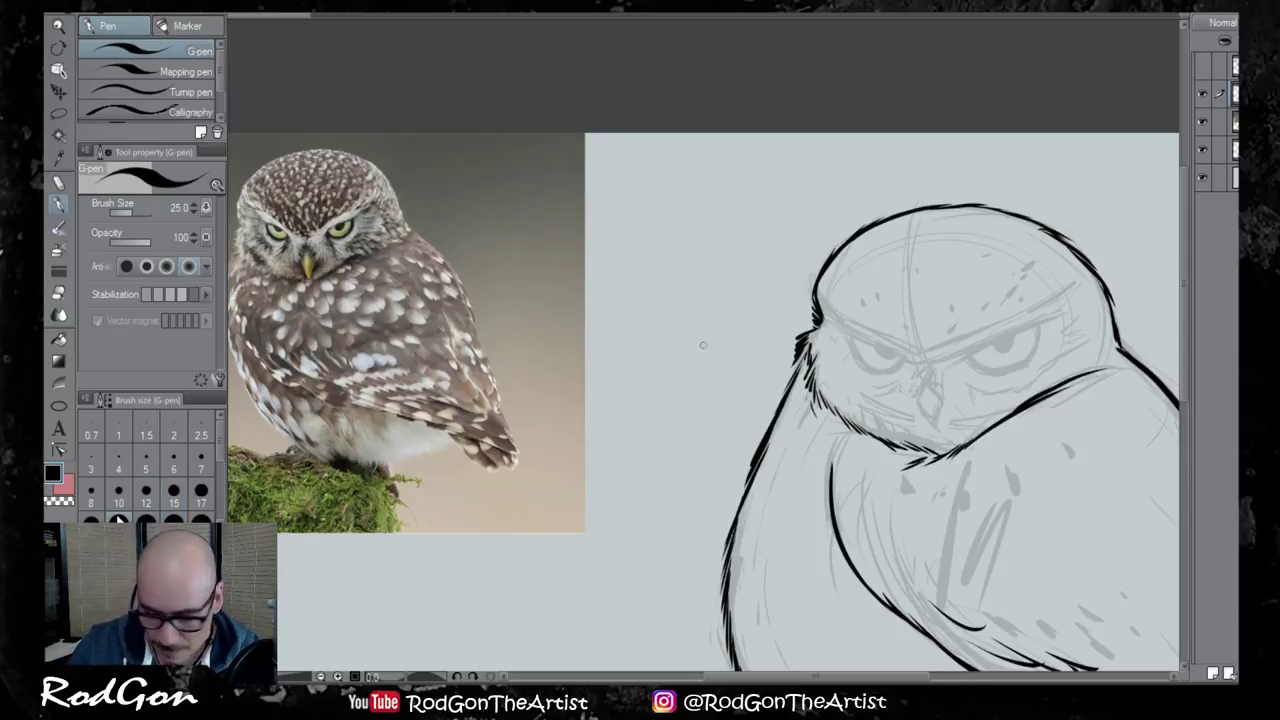
mouse_move(920, 383)
mouse_down()
mouse_move(917, 414)
mouse_move(925, 386)
mouse_move(936, 430)
mouse_move(943, 393)
mouse_up()
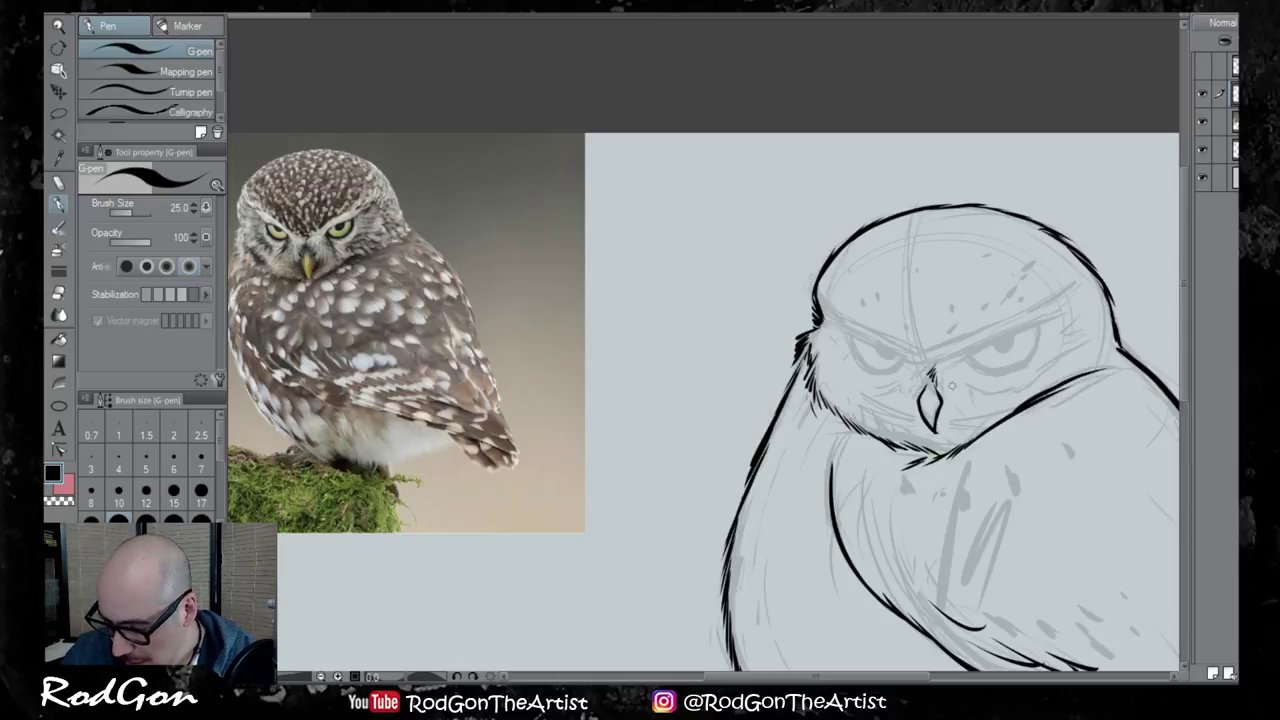
drag(942, 384, 960, 416)
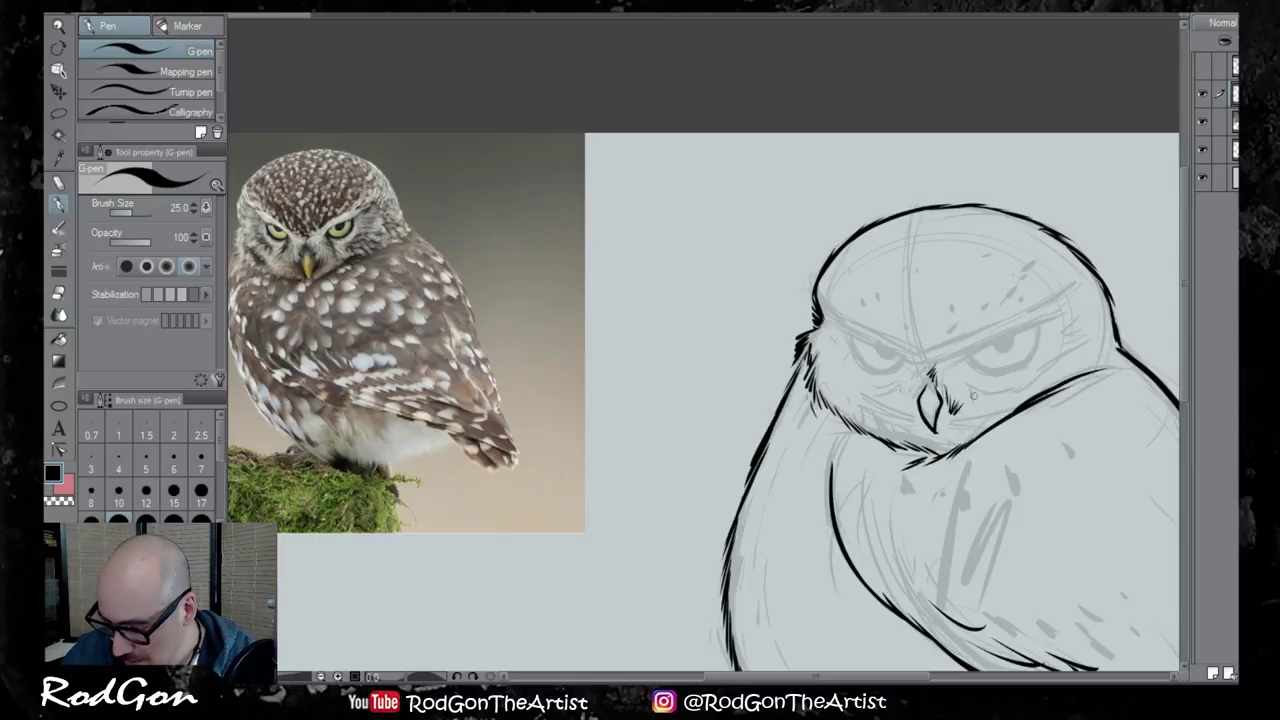
drag(924, 372, 921, 382)
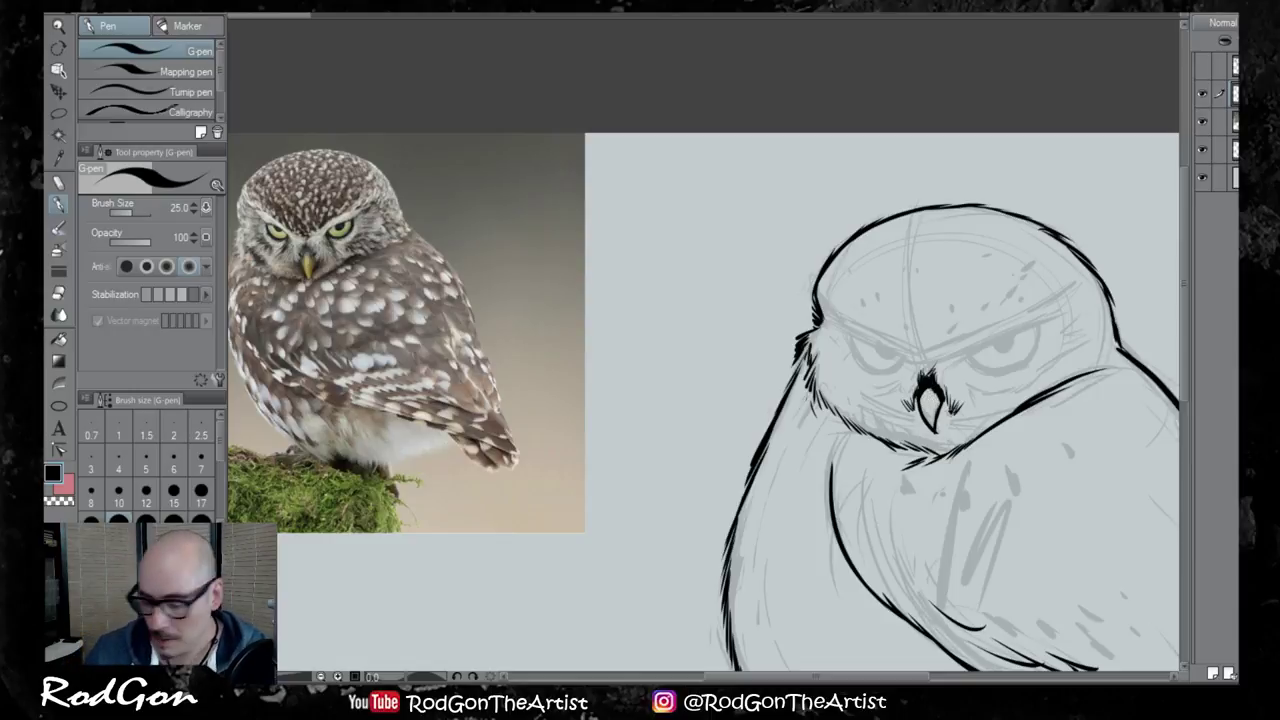
drag(944, 394, 936, 420)
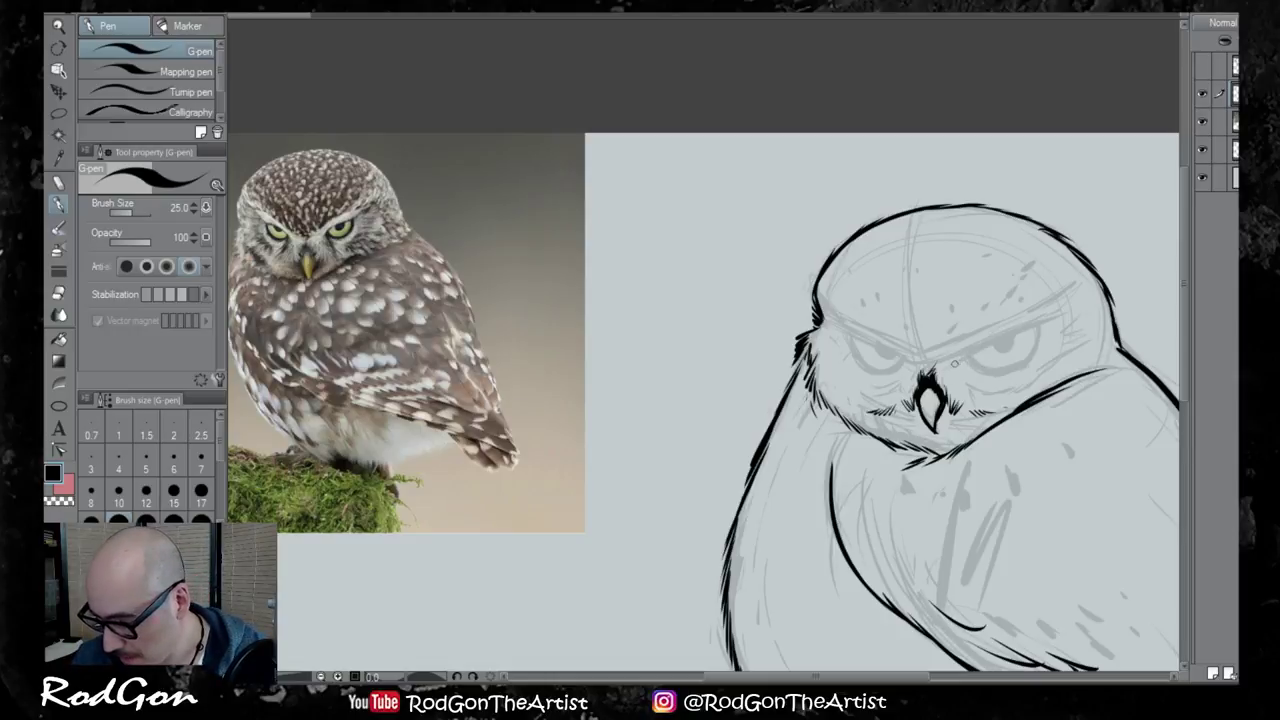
Ink the slanted brow line over the owl's left eye, from beside the beak outward
drag(952, 364, 1026, 323)
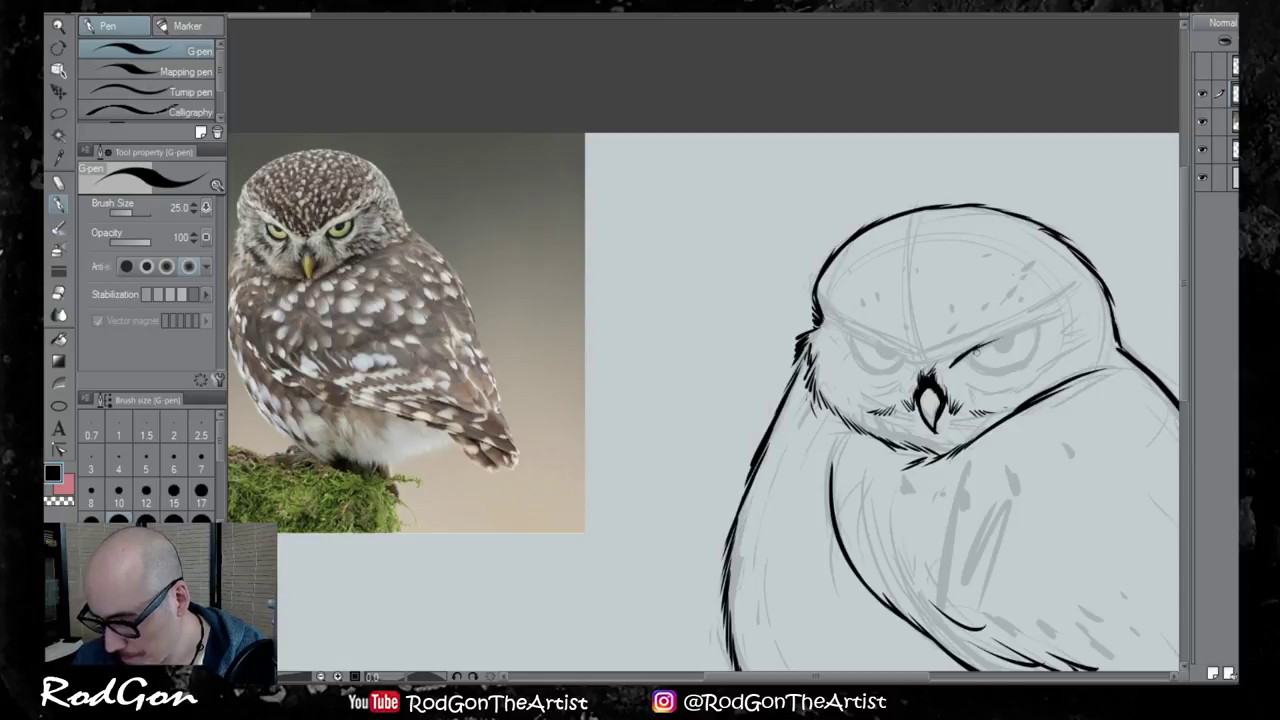
drag(962, 356, 1058, 320)
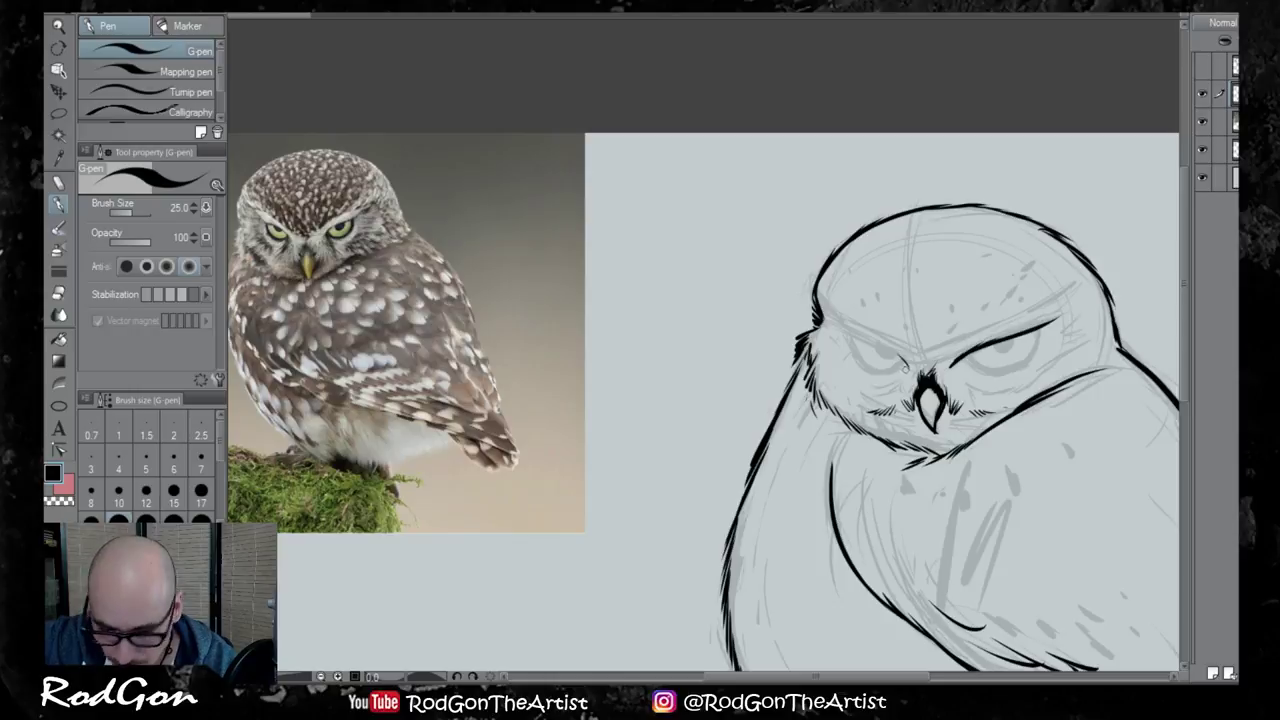
Ink the brow line over the owl's right eye and a second feathered line above both brows
drag(912, 366, 834, 328)
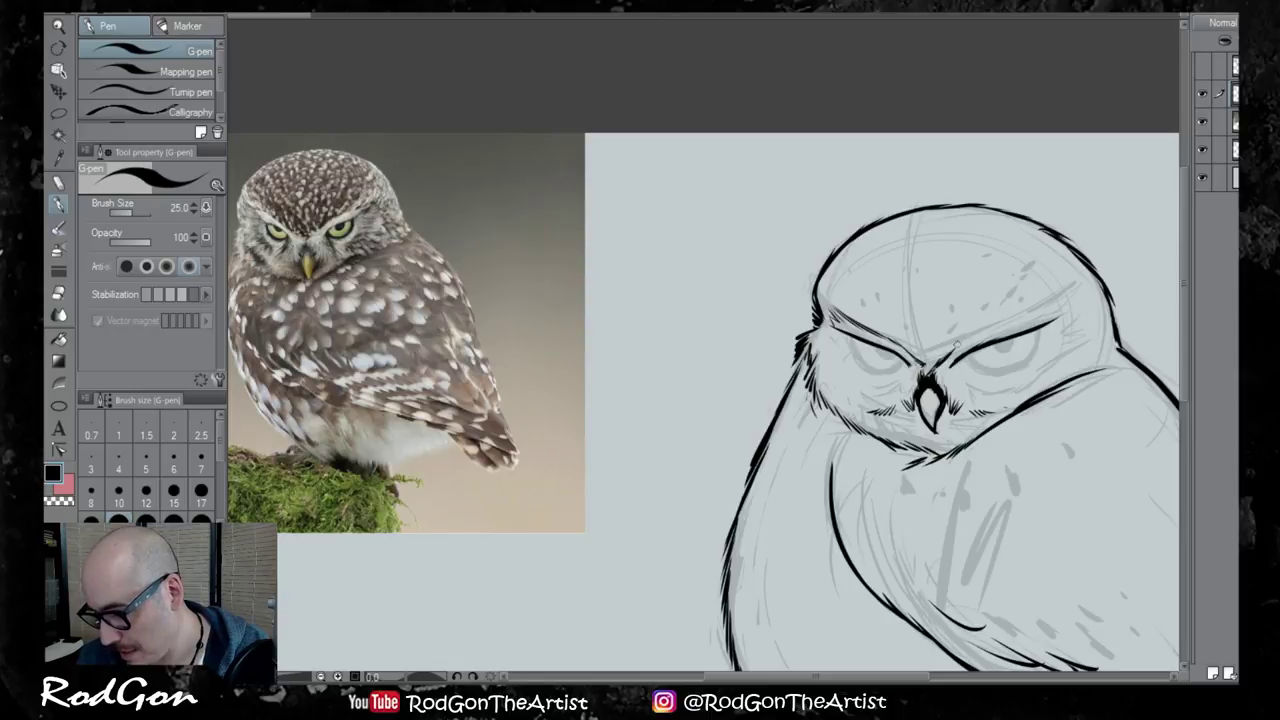
mouse_move(958, 346)
mouse_down()
mouse_move(1076, 295)
mouse_move(1057, 315)
mouse_up()
drag(845, 330, 822, 310)
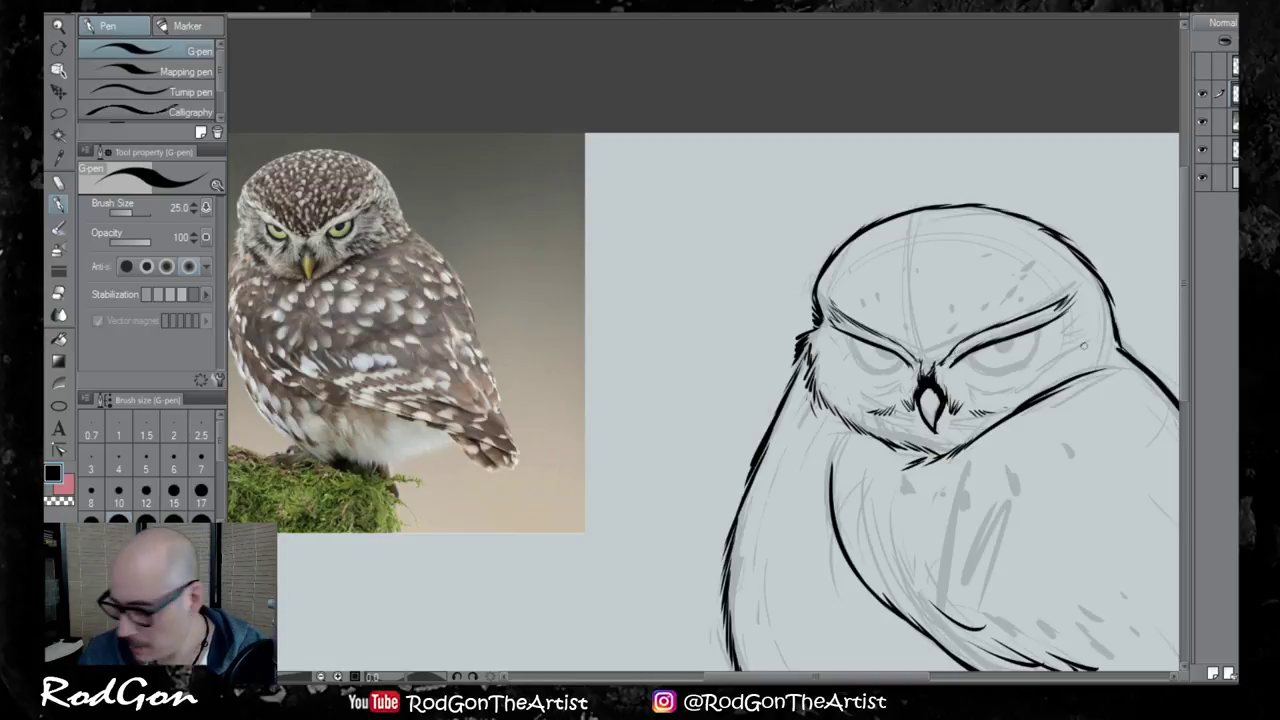
Add short feather ticks around the cheeks and beak, and extend the wing's front edge up to the chin
drag(1076, 334, 1067, 369)
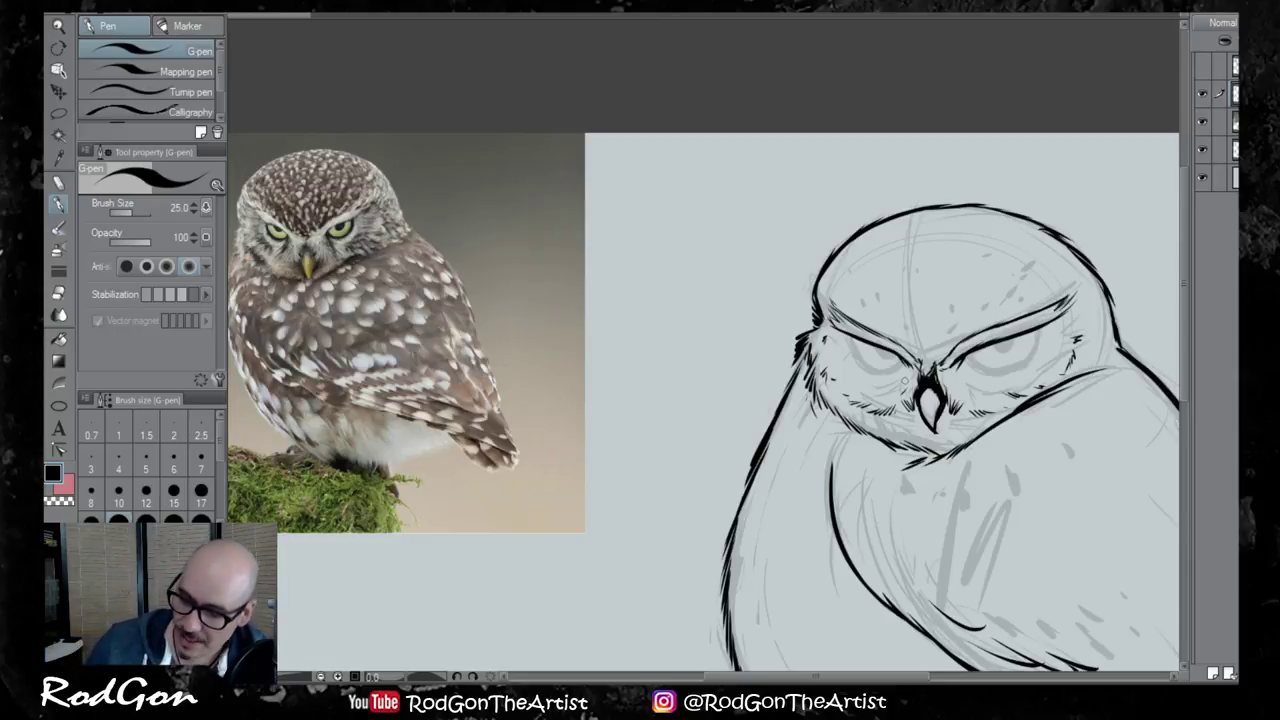
drag(885, 337, 922, 361)
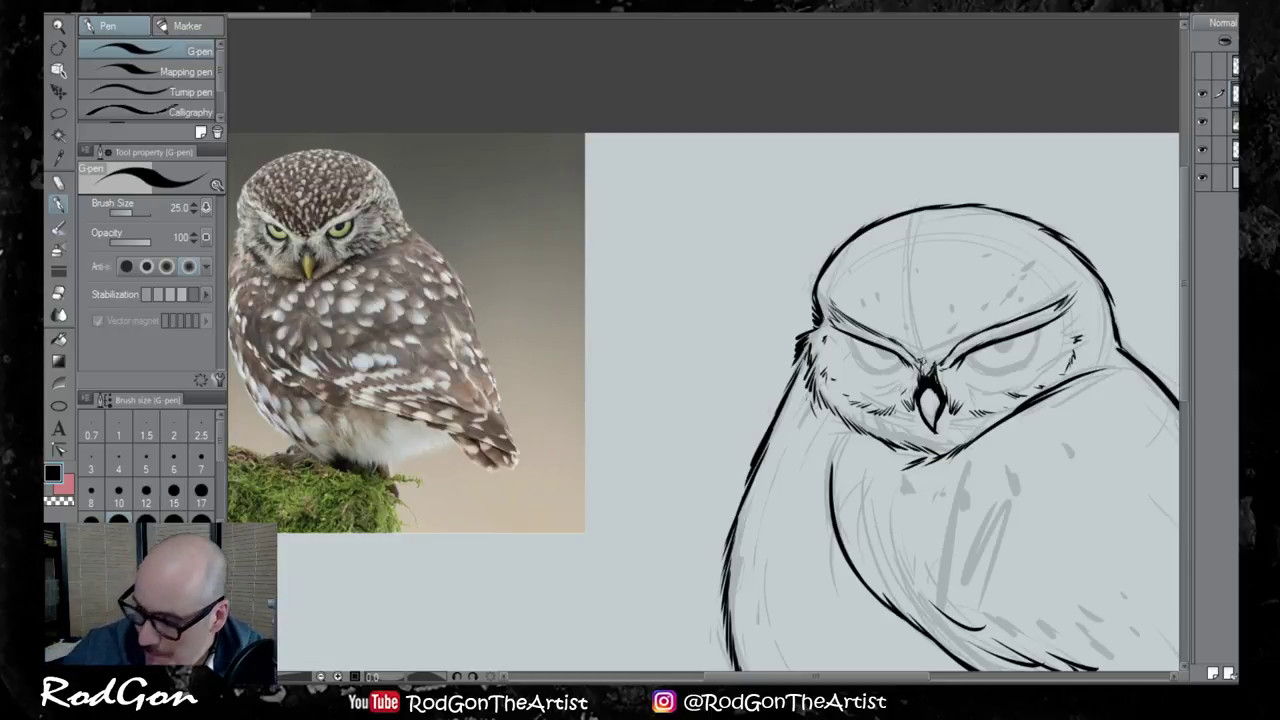
drag(848, 441, 832, 470)
mouse_move(855, 436)
mouse_down()
mouse_move(832, 471)
mouse_move(840, 452)
mouse_up()
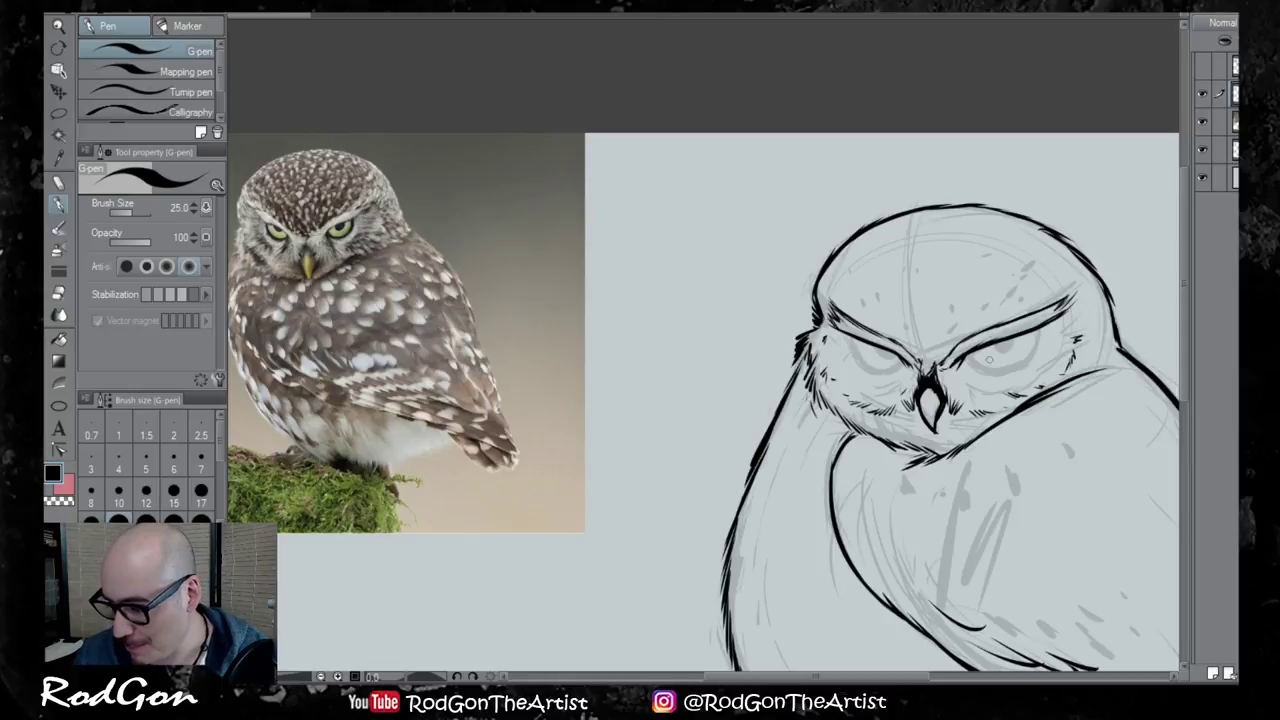
Ink the curved lower outline of the owl's left eye, redoing the stroke until the curve fits the sketch
drag(966, 354, 1036, 364)
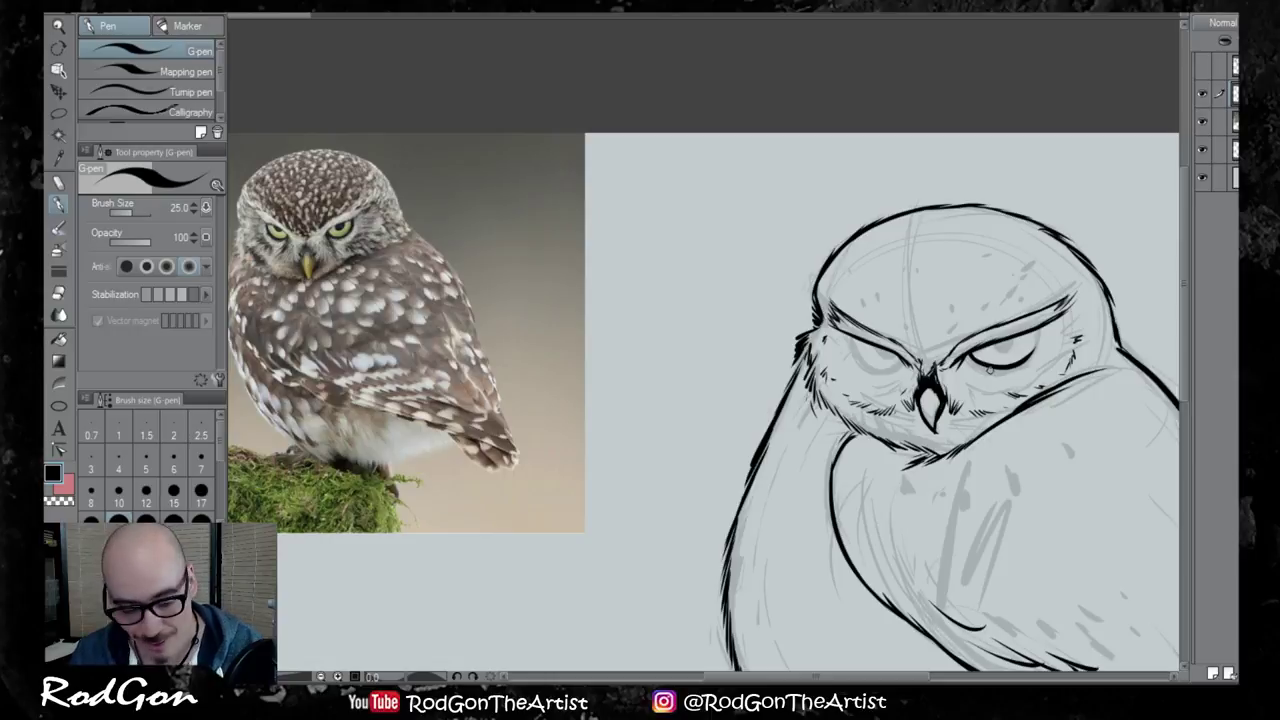
key(ctrl+z)
mouse_move(968, 358)
mouse_down()
mouse_move(985, 366)
mouse_move(1034, 342)
mouse_up()
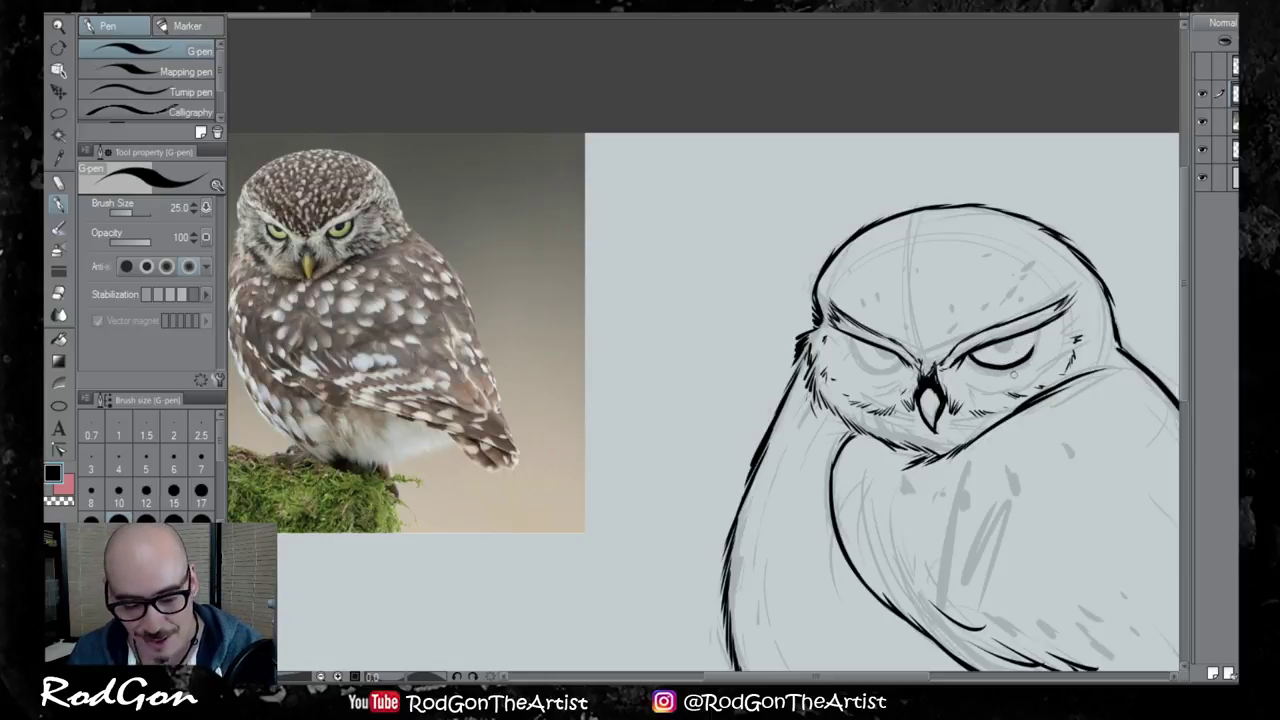
key(ctrl+z)
mouse_move(968, 356)
mouse_down()
mouse_move(1020, 366)
mouse_move(1040, 336)
mouse_move(1026, 360)
mouse_up()
key(ctrl+z)
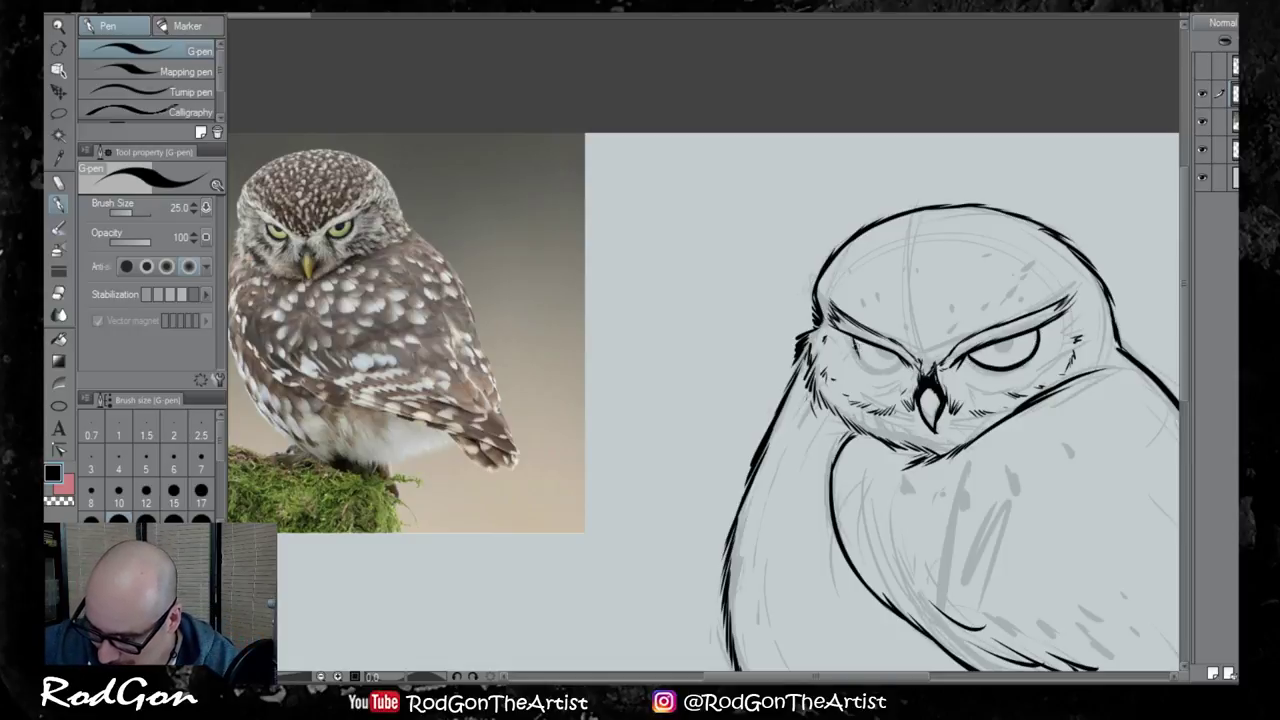
Ink the curved lower outline of the owl's right eye and thicken the outer edge of the left eye
mouse_move(852, 342)
mouse_down()
mouse_move(872, 368)
mouse_move(902, 350)
mouse_move(859, 353)
mouse_move(903, 364)
mouse_move(857, 347)
mouse_move(903, 367)
mouse_move(860, 357)
mouse_up()
key(ctrl+z)
key(ctrl+z)
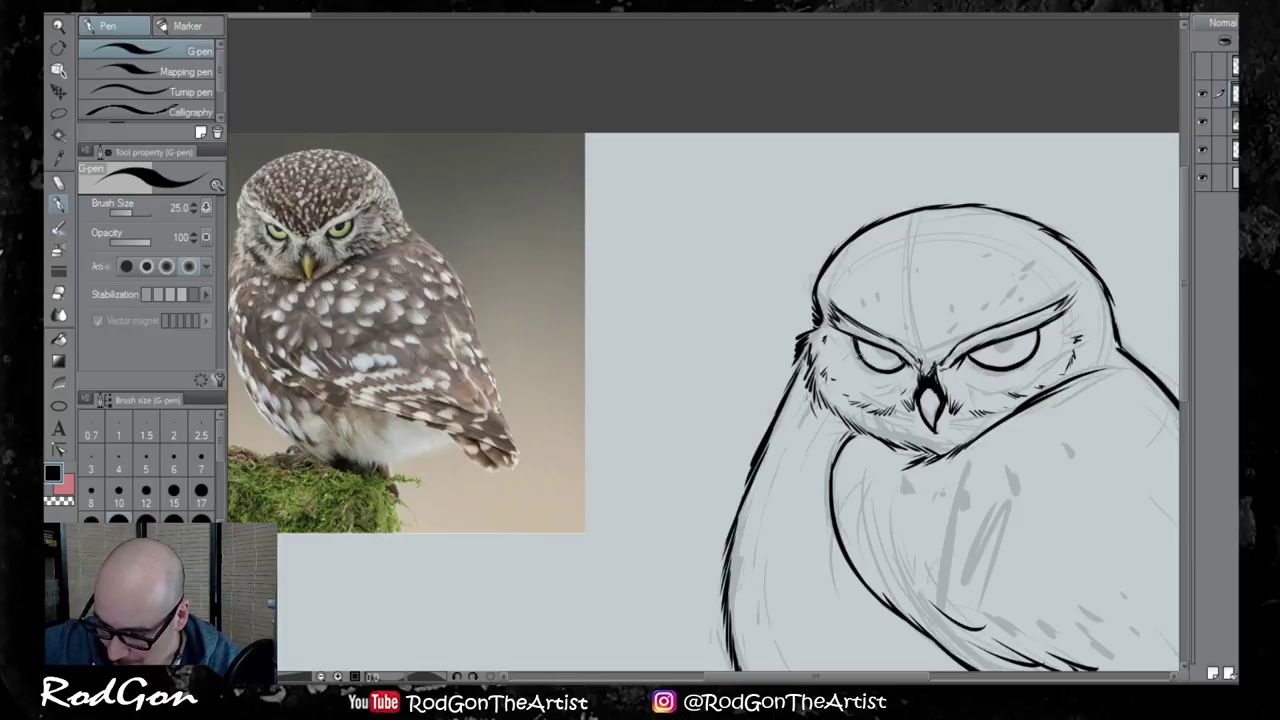
drag(1034, 349, 1040, 327)
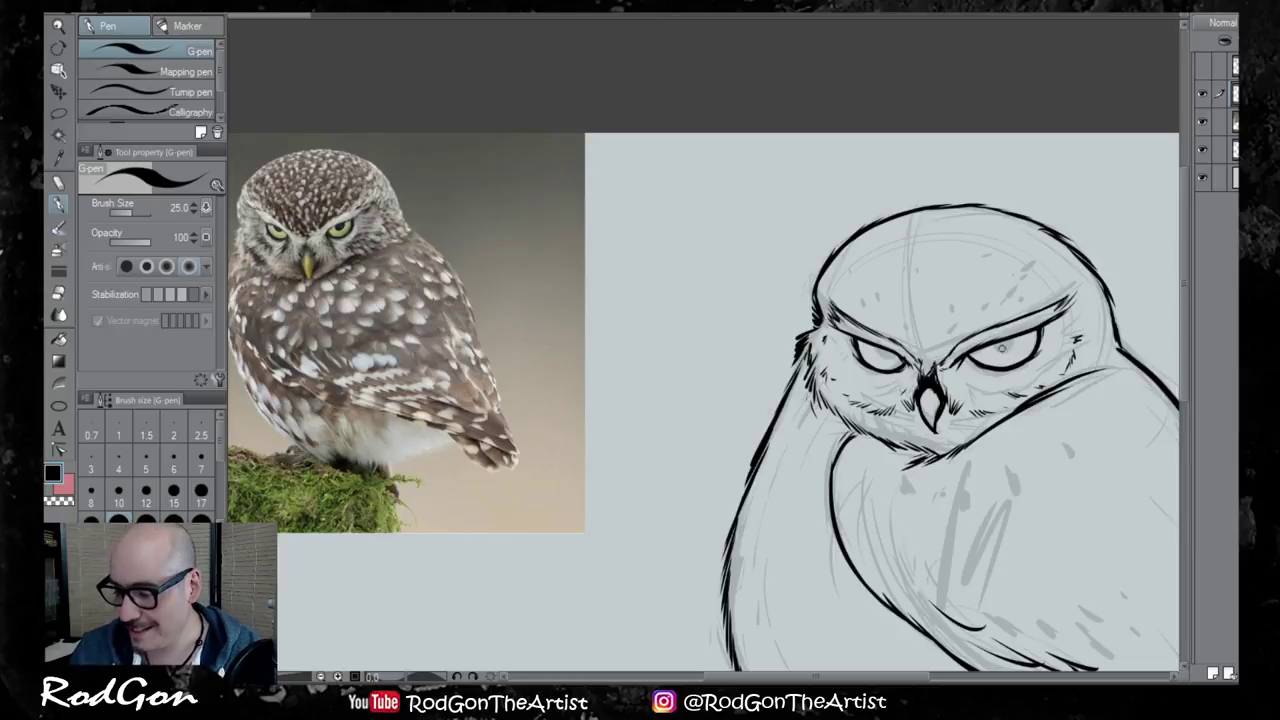
Add small feather strokes where the head meets the body, and hide the sketch layer to check the line art
drag(1066, 491, 847, 380)
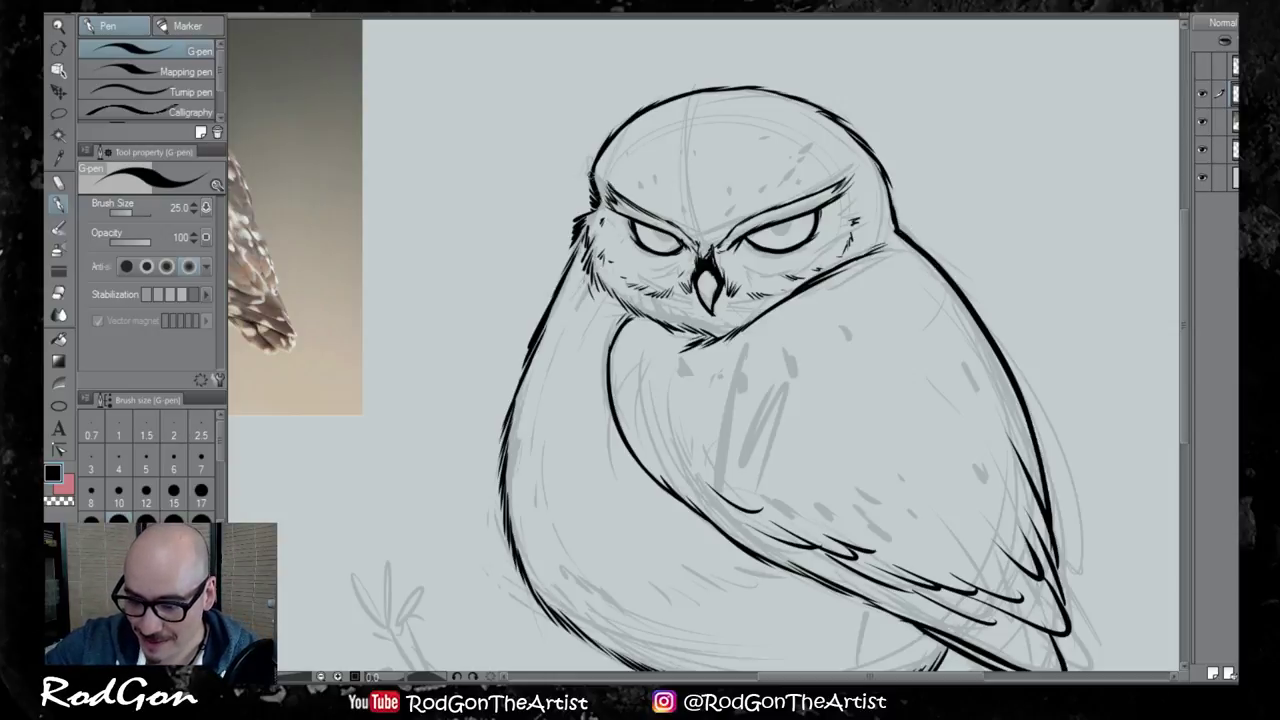
mouse_move(588, 222)
mouse_down()
mouse_move(556, 305)
mouse_move(563, 268)
mouse_up()
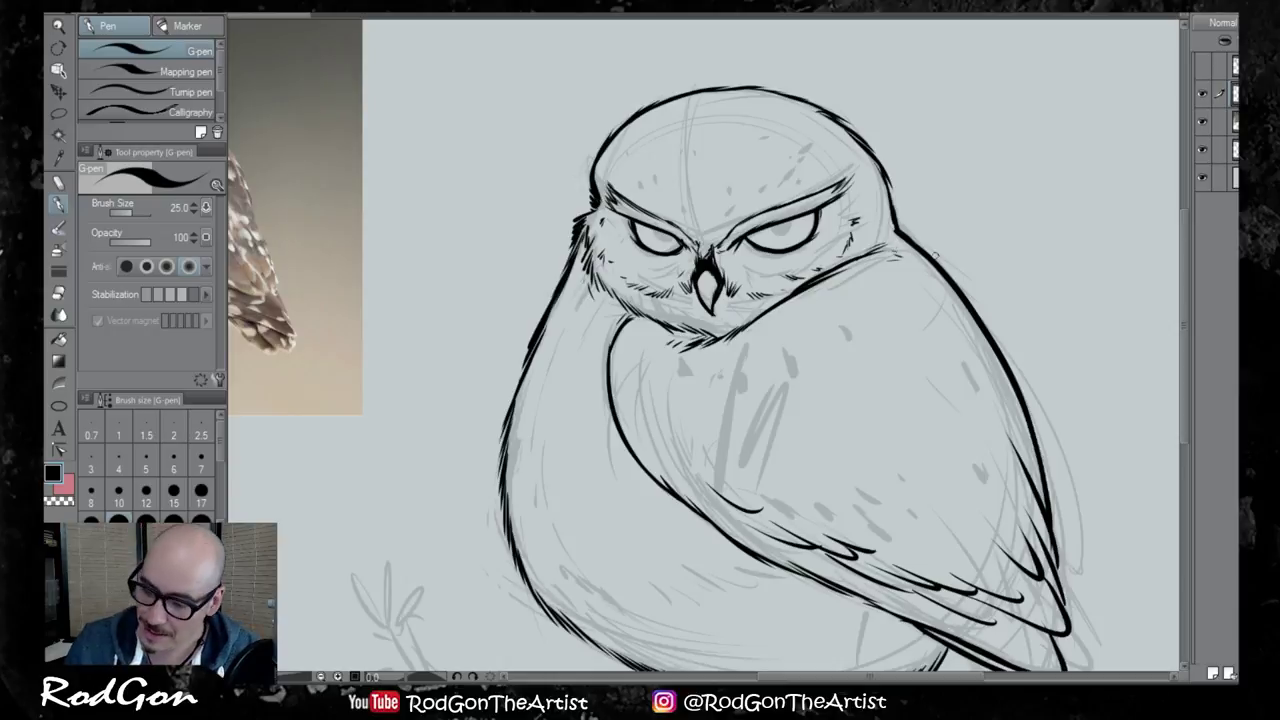
click(1203, 93)
click(1203, 93)
click(1201, 149)
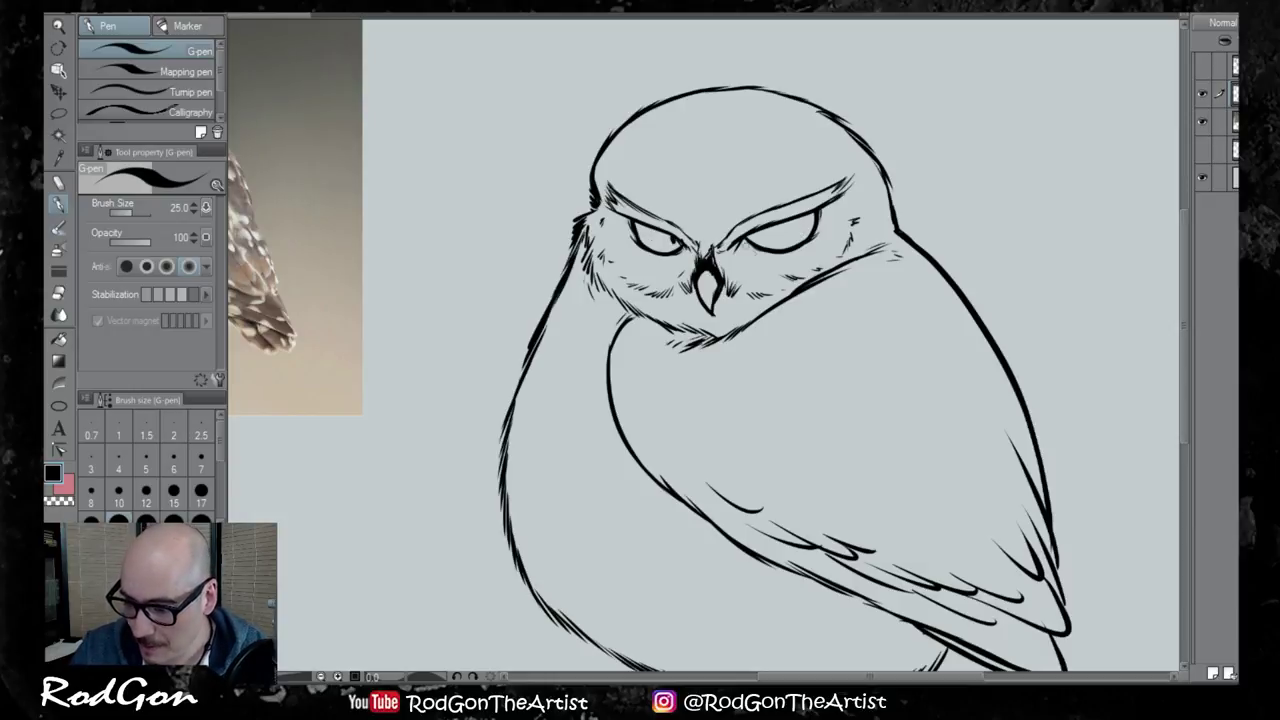
Ink dark pupils under the brow line in both eyes and show the sketch layer again
mouse_move(664, 237)
mouse_down()
mouse_move(676, 241)
mouse_move(665, 234)
mouse_up()
key(ctrl+z)
key(ctrl+z)
drag(782, 229, 786, 226)
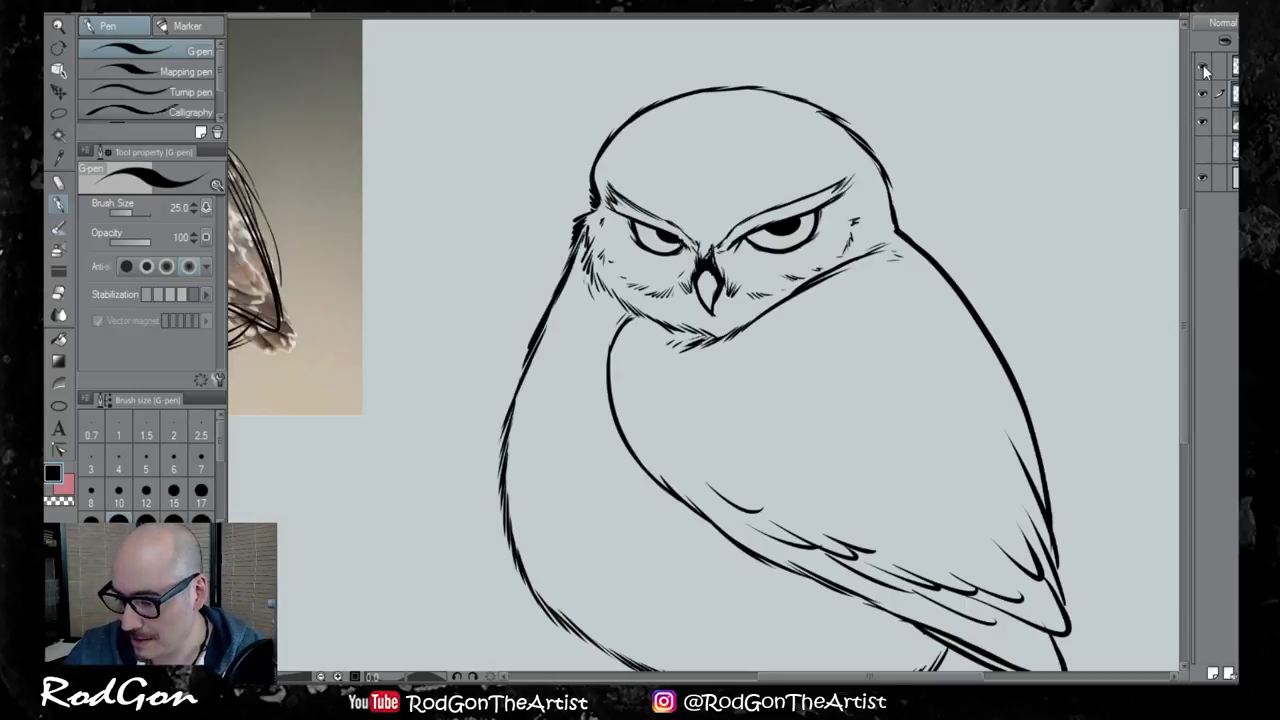
click(1202, 148)
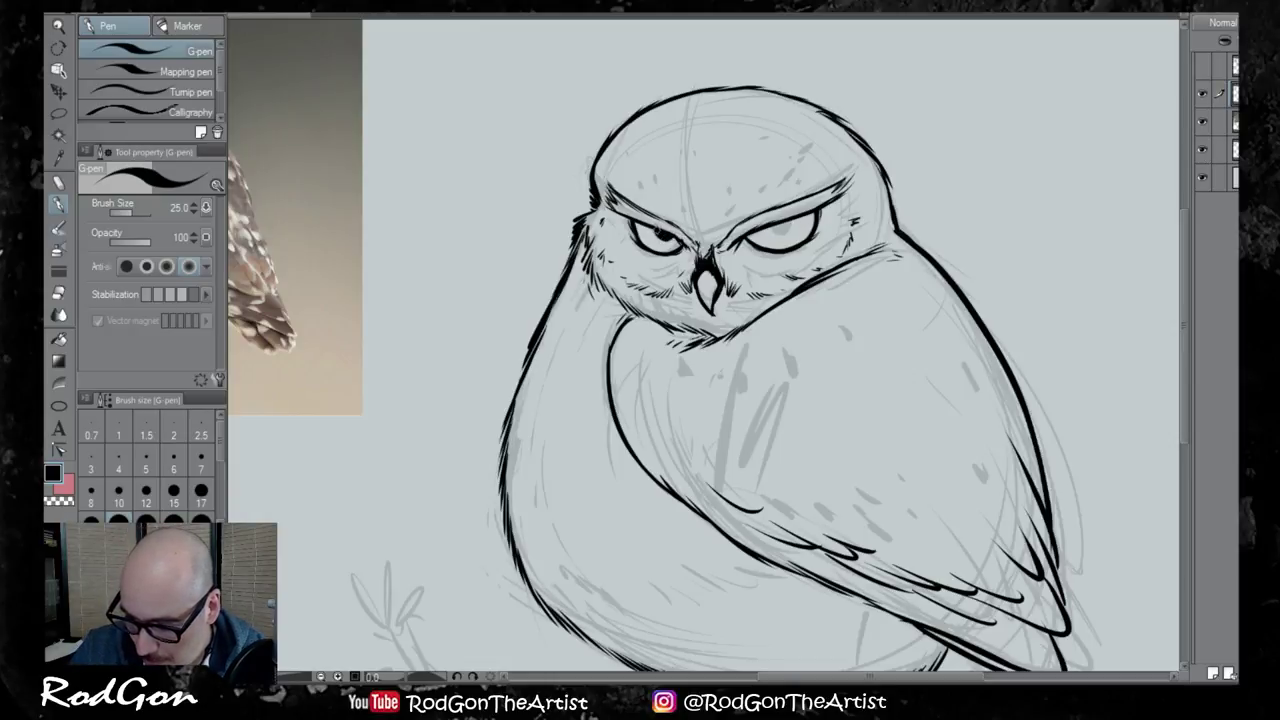
mouse_move(768, 231)
mouse_down()
mouse_move(792, 220)
mouse_move(762, 230)
mouse_up()
Thicken the eye outlines and add fine feather strokes beneath both eyes
drag(631, 219, 640, 236)
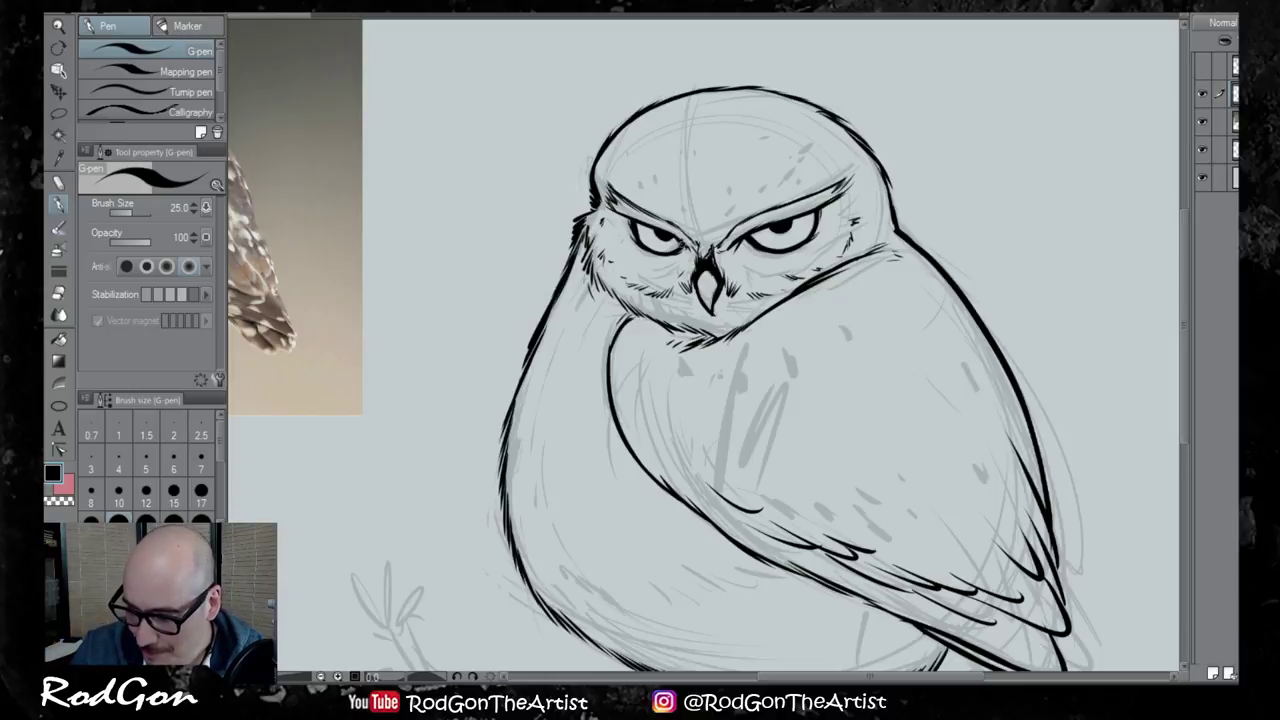
drag(671, 254, 780, 252)
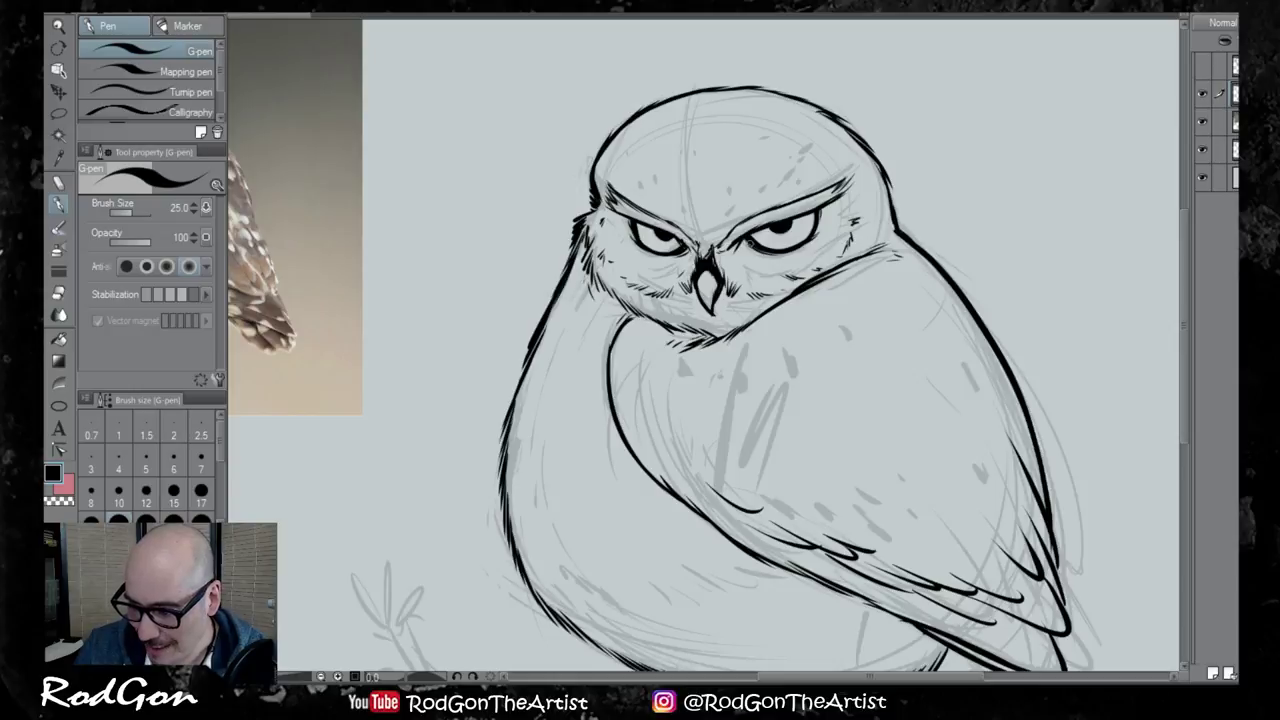
drag(674, 255, 689, 247)
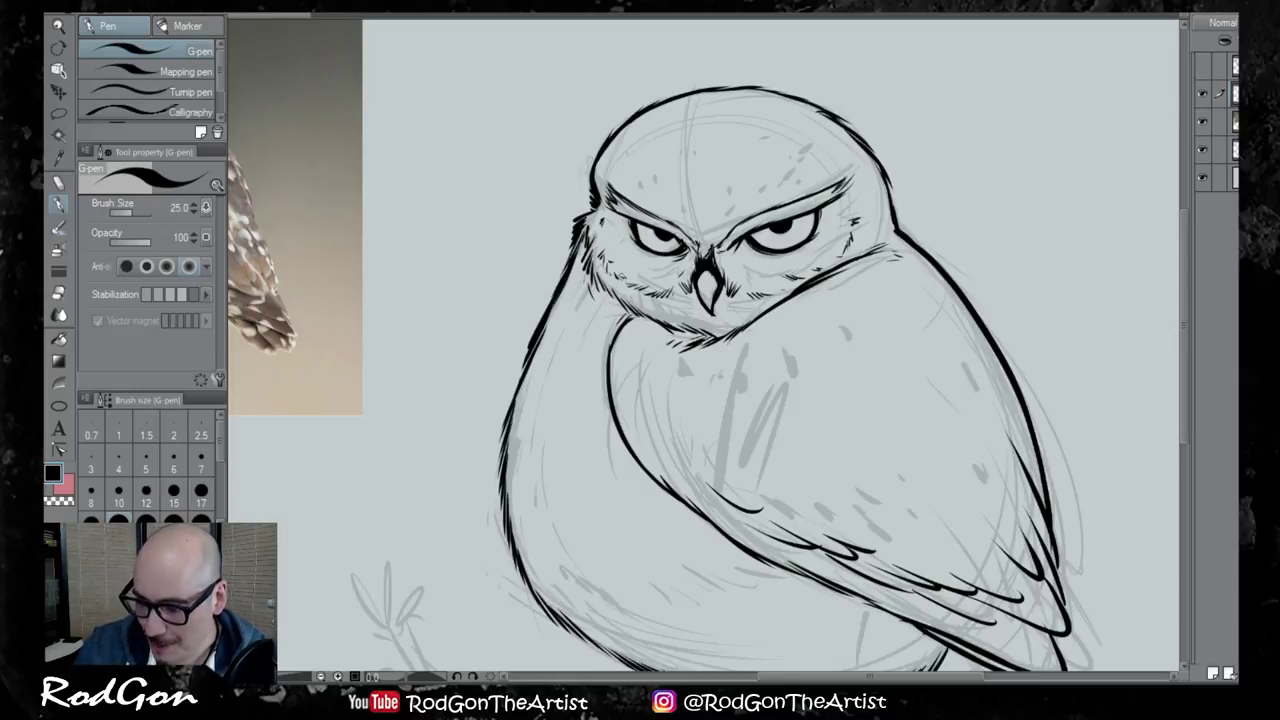
Ink clusters of short feather strokes across the belly below the wing and add feather lines near the wing tip
key(ctrl+minus)
mouse_move(722, 540)
mouse_down()
mouse_move(836, 490)
mouse_move(953, 413)
mouse_up()
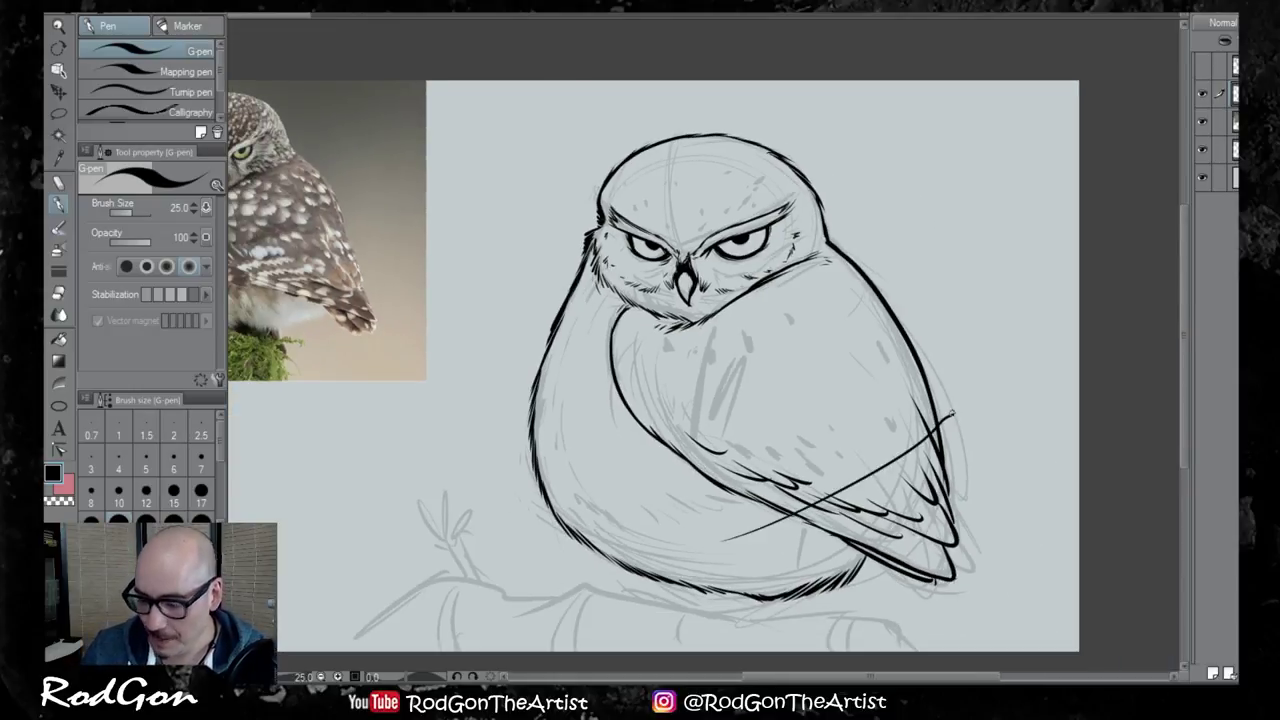
key(ctrl+z)
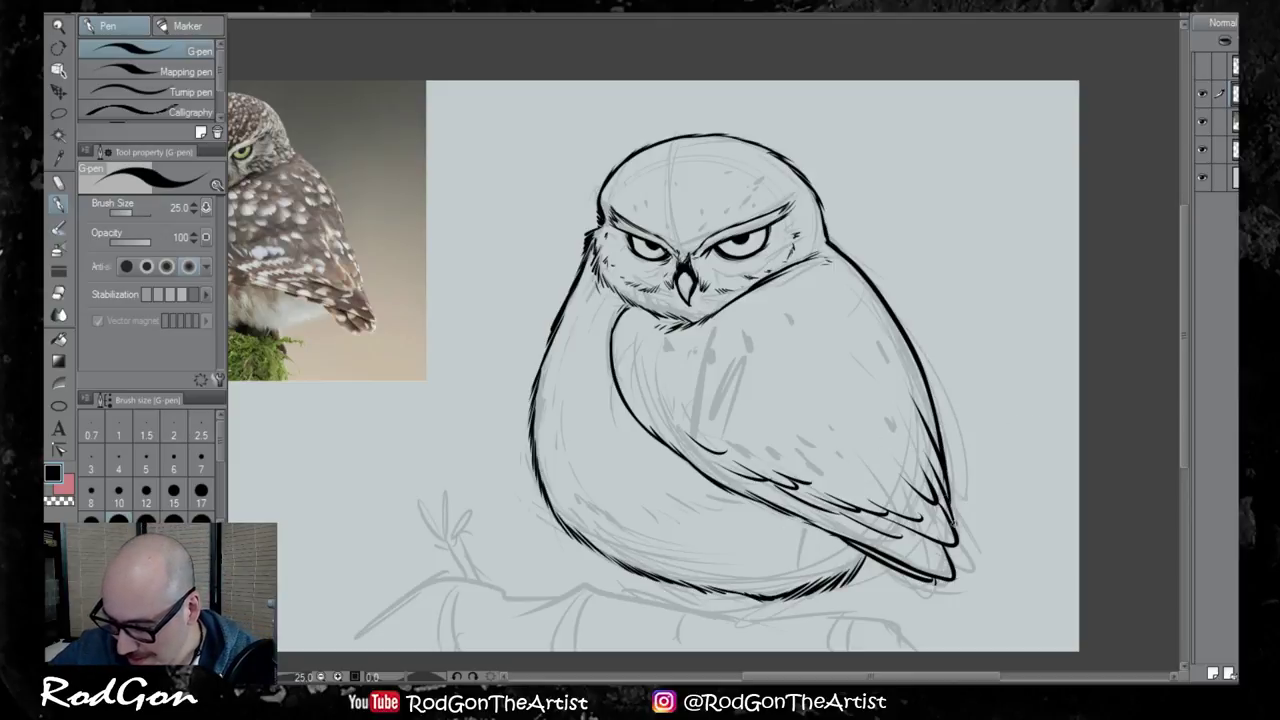
drag(750, 459, 948, 342)
drag(1012, 516, 922, 534)
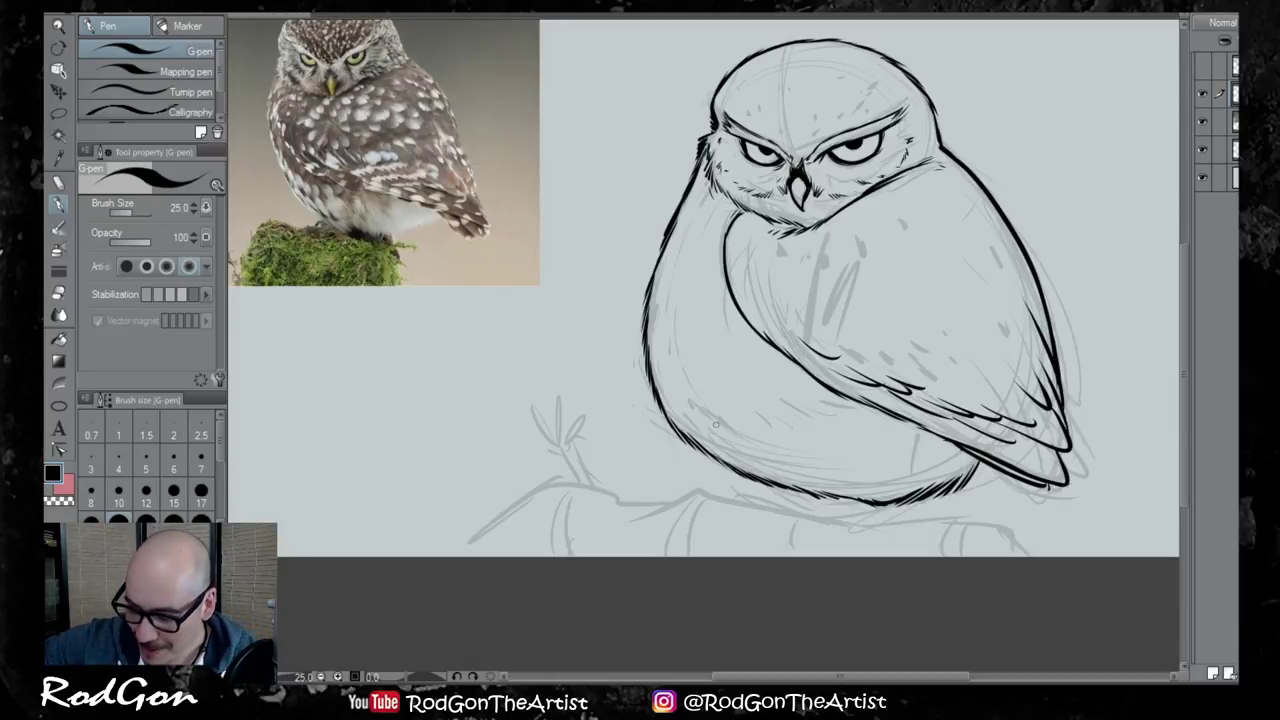
mouse_move(770, 436)
mouse_down()
mouse_move(784, 410)
mouse_move(827, 430)
mouse_move(884, 416)
mouse_up()
drag(701, 432, 722, 448)
mouse_move(724, 445)
mouse_down()
mouse_move(741, 456)
mouse_move(784, 436)
mouse_up()
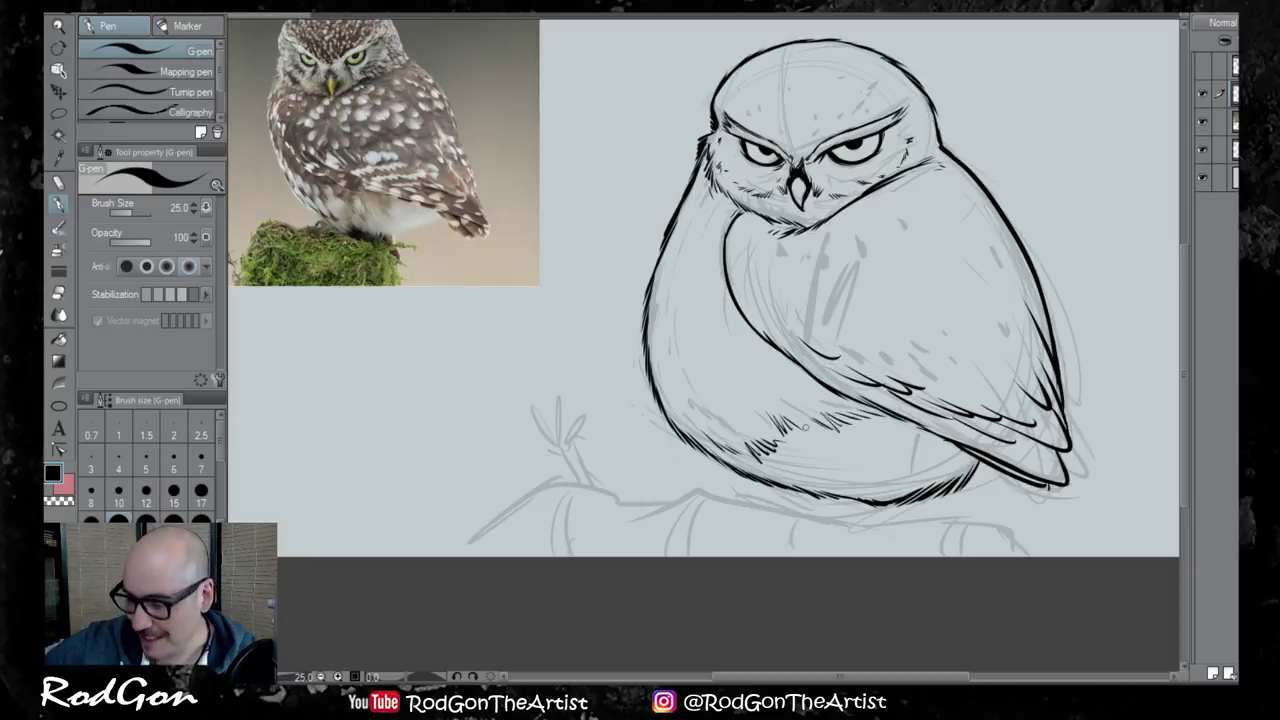
drag(989, 394, 1034, 417)
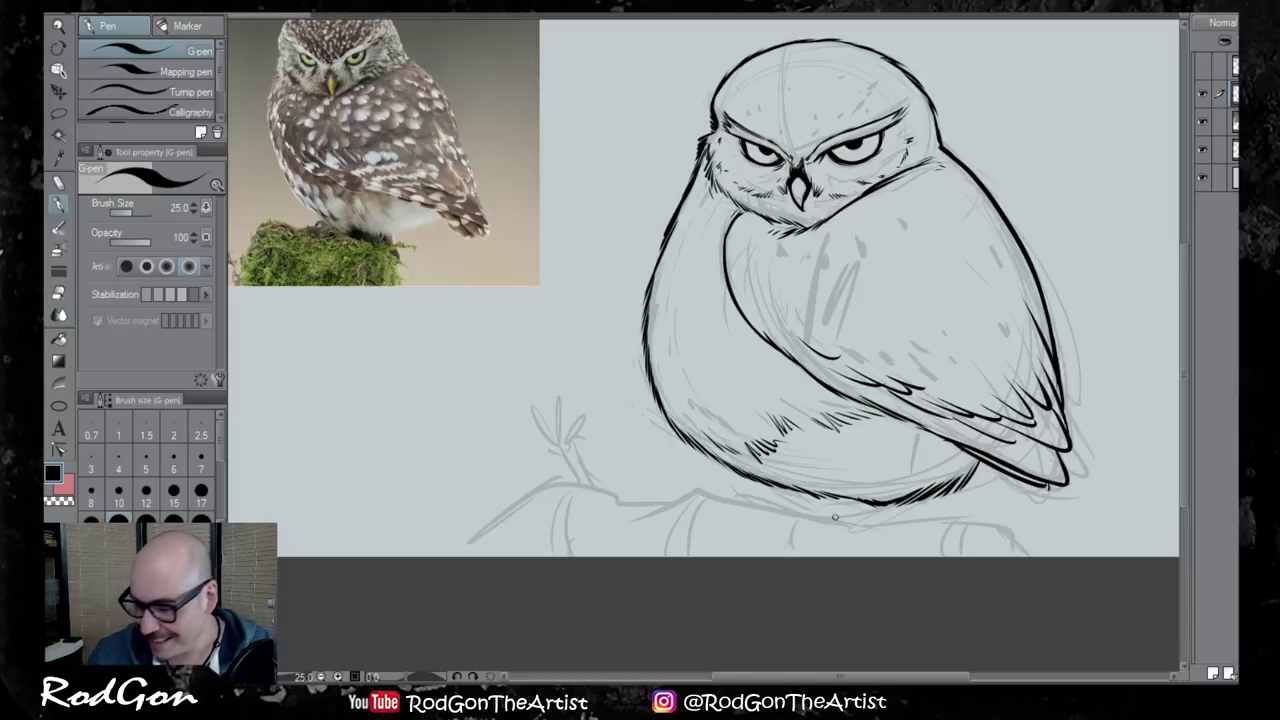
Ink the branch's uneven upper outline beneath the owl and add curved bark lines across its front part
mouse_move(900, 516)
mouse_down()
mouse_move(824, 514)
mouse_move(725, 485)
mouse_move(649, 510)
mouse_up()
mouse_move(716, 485)
mouse_down()
mouse_move(608, 493)
mouse_move(618, 497)
mouse_move(591, 484)
mouse_move(486, 510)
mouse_up()
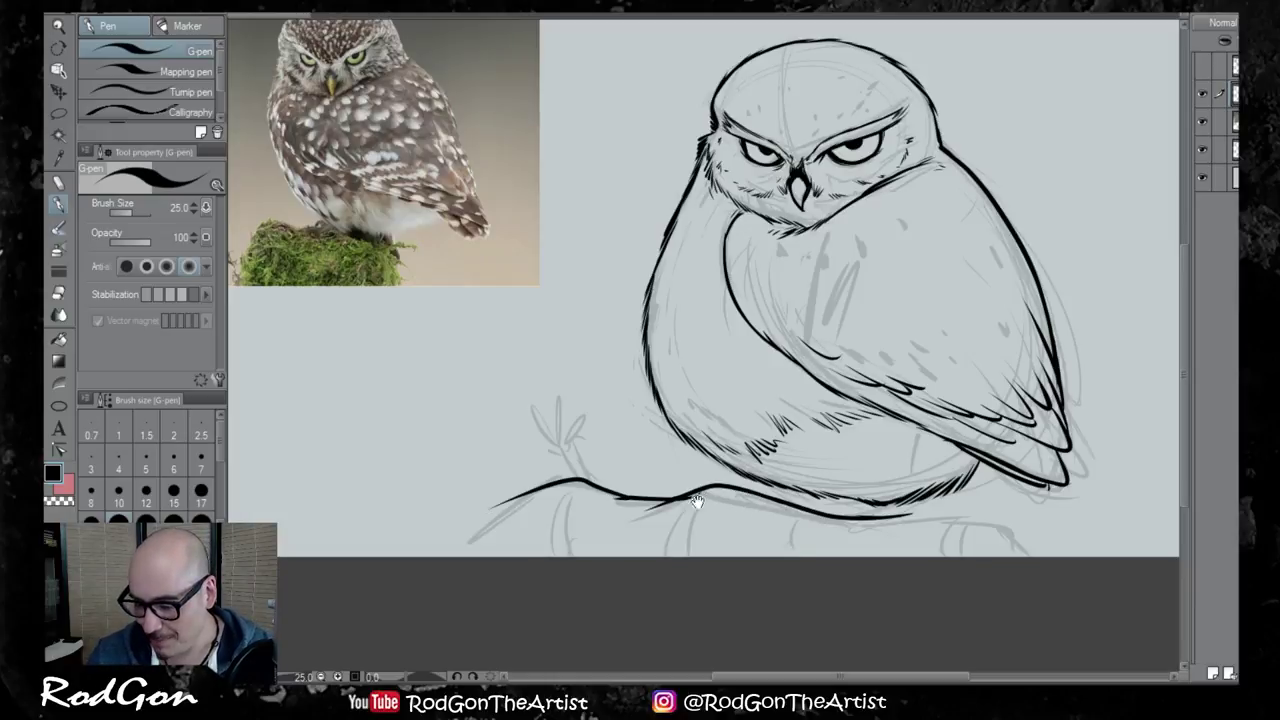
key(ctrl+z)
key(ctrl+z)
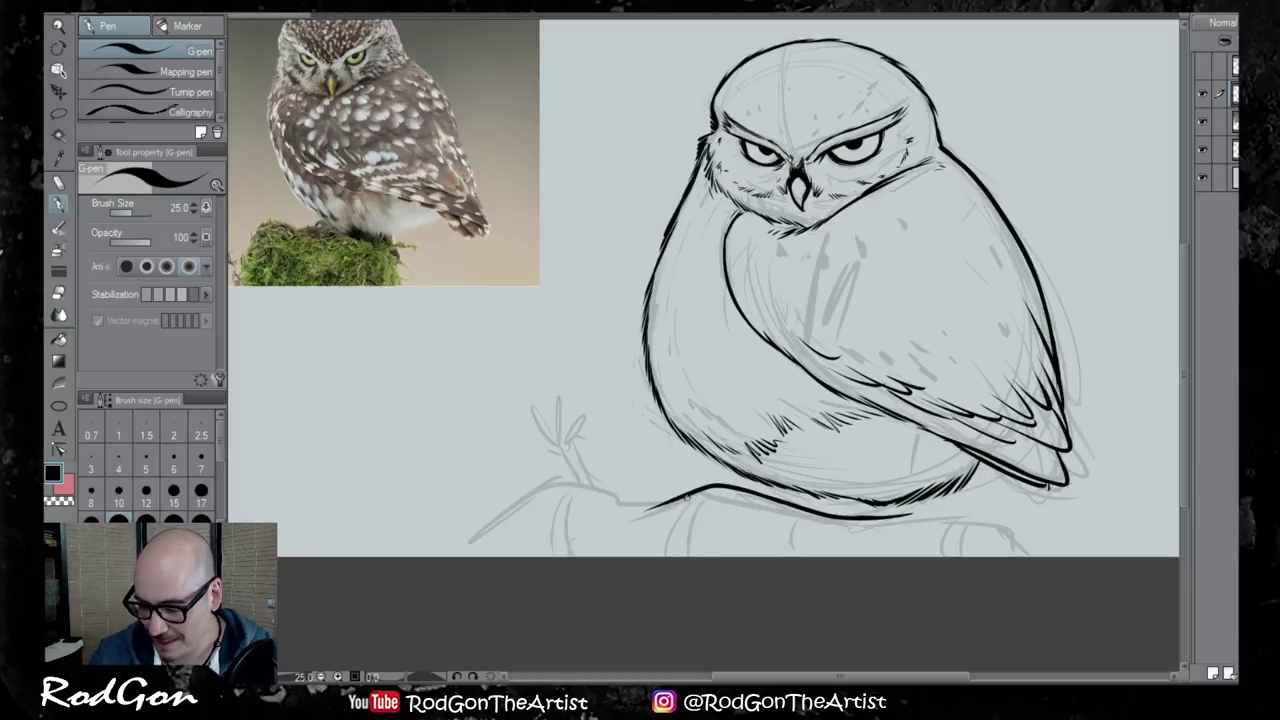
mouse_move(698, 489)
mouse_down()
mouse_move(548, 479)
mouse_move(426, 574)
mouse_up()
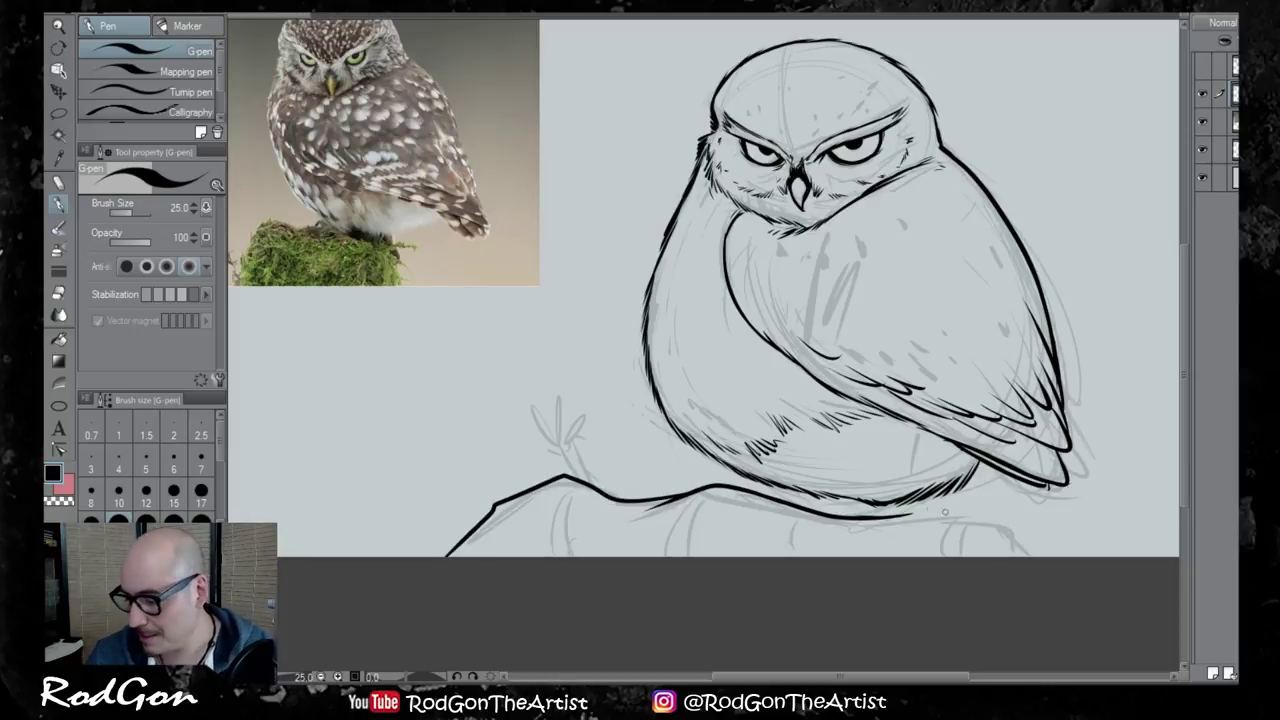
mouse_move(890, 514)
mouse_down()
mouse_move(1008, 526)
mouse_move(1092, 571)
mouse_up()
drag(601, 490, 568, 558)
mouse_move(726, 489)
mouse_down()
mouse_move(697, 518)
mouse_move(698, 557)
mouse_up()
Ink the small forked twig with narrow leaf-shaped tips growing from the raised end of the branch
drag(580, 484, 546, 437)
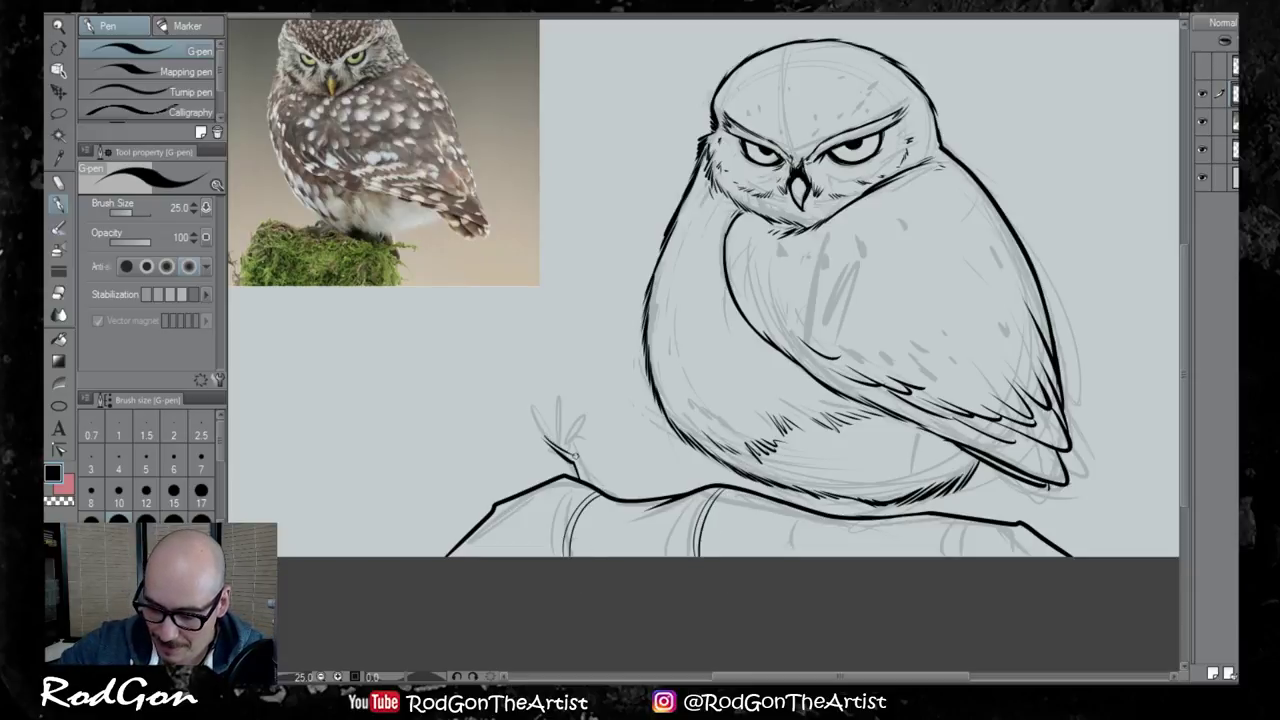
drag(588, 480, 560, 405)
mouse_move(577, 456)
mouse_down()
mouse_move(569, 418)
mouse_move(514, 420)
mouse_up()
mouse_move(516, 419)
mouse_down()
mouse_move(545, 442)
mouse_move(531, 403)
mouse_up()
mouse_move(533, 403)
mouse_down()
mouse_move(543, 440)
mouse_move(541, 383)
mouse_move(569, 417)
mouse_up()
drag(570, 418, 570, 381)
mouse_move(569, 381)
mouse_down()
mouse_move(586, 478)
mouse_move(573, 465)
mouse_move(506, 556)
mouse_up()
Add more curved bark lines and small dots to the branch, and rework its upper edge beneath the belly
drag(520, 506, 512, 558)
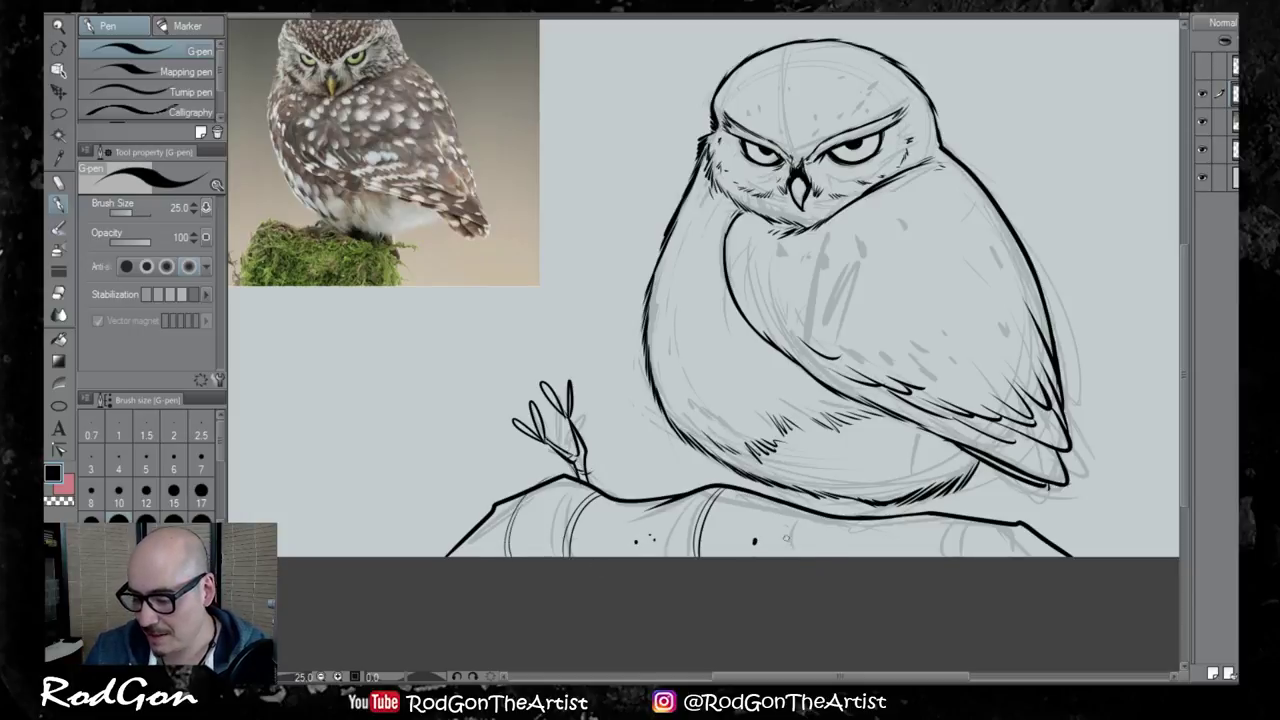
drag(818, 516, 801, 552)
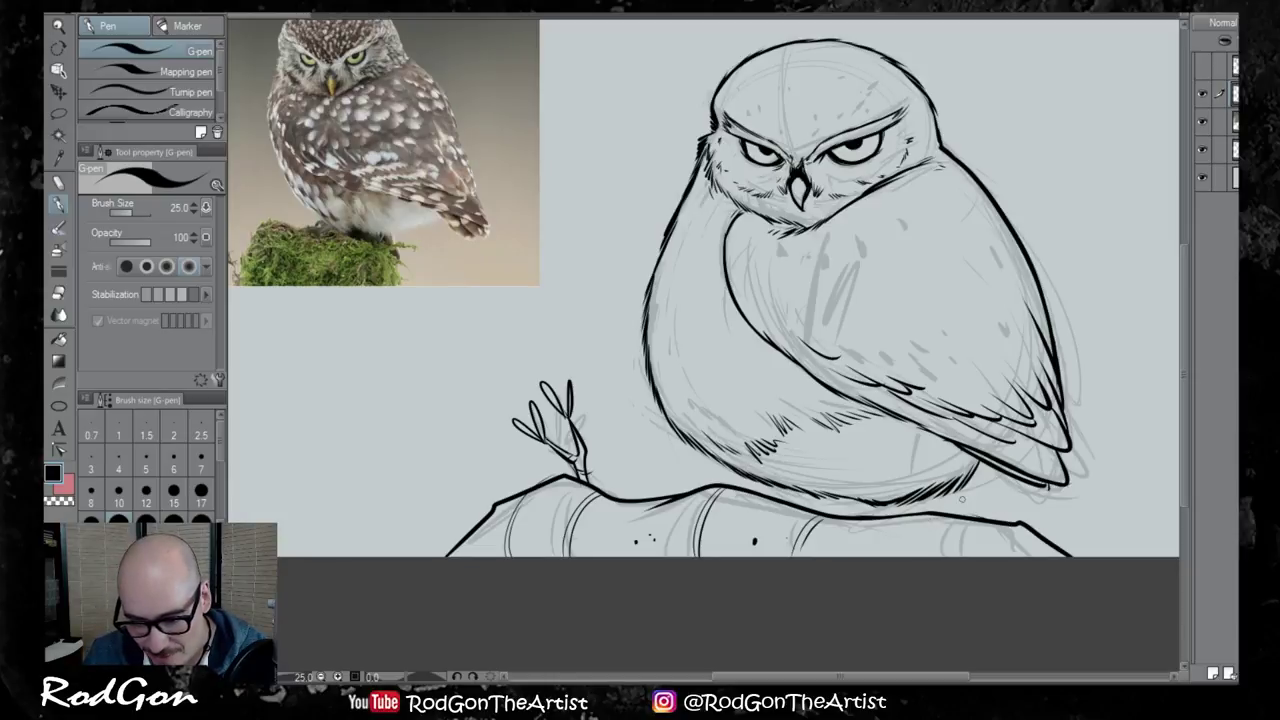
drag(1014, 523, 910, 501)
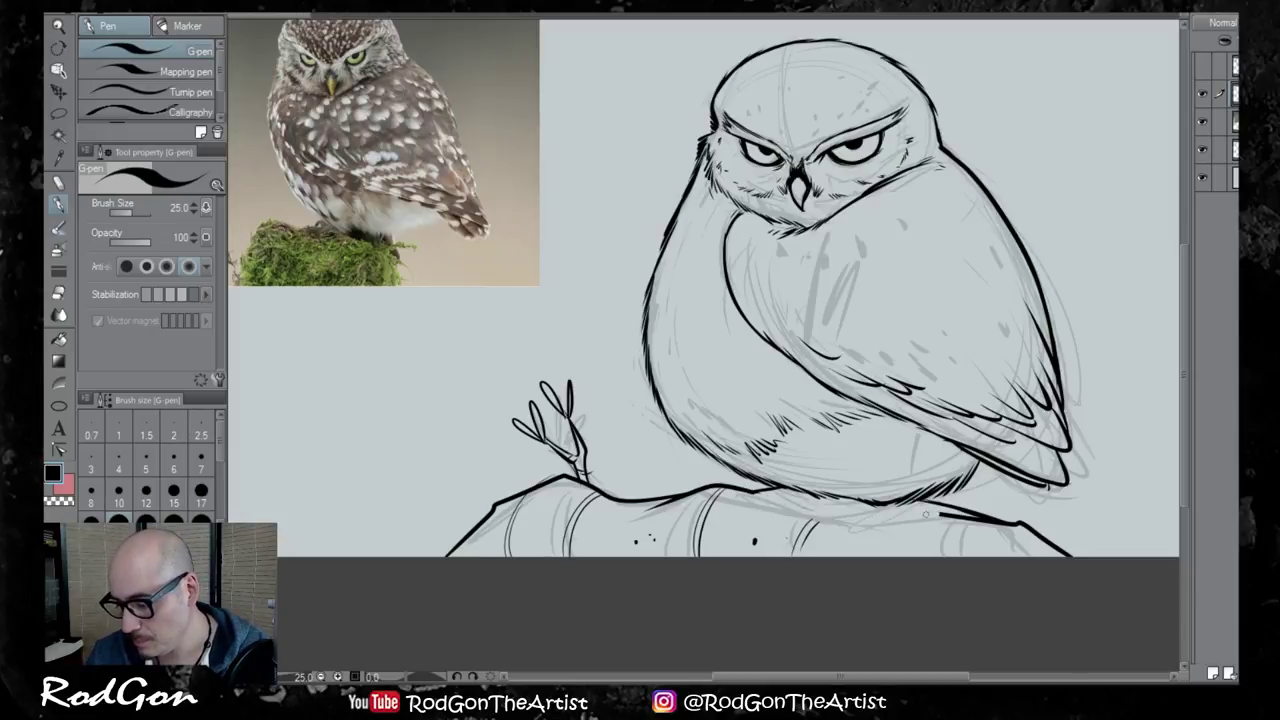
Ink solid black talons gripping the branch below the belly and a dark foot shape beside them
mouse_move(829, 500)
mouse_down()
mouse_move(833, 530)
mouse_move(813, 522)
mouse_move(844, 528)
mouse_up()
drag(864, 498, 858, 510)
mouse_move(760, 491)
mouse_down()
mouse_move(782, 486)
mouse_move(812, 518)
mouse_up()
mouse_move(824, 494)
mouse_down()
mouse_move(814, 520)
mouse_move(846, 512)
mouse_move(831, 529)
mouse_up()
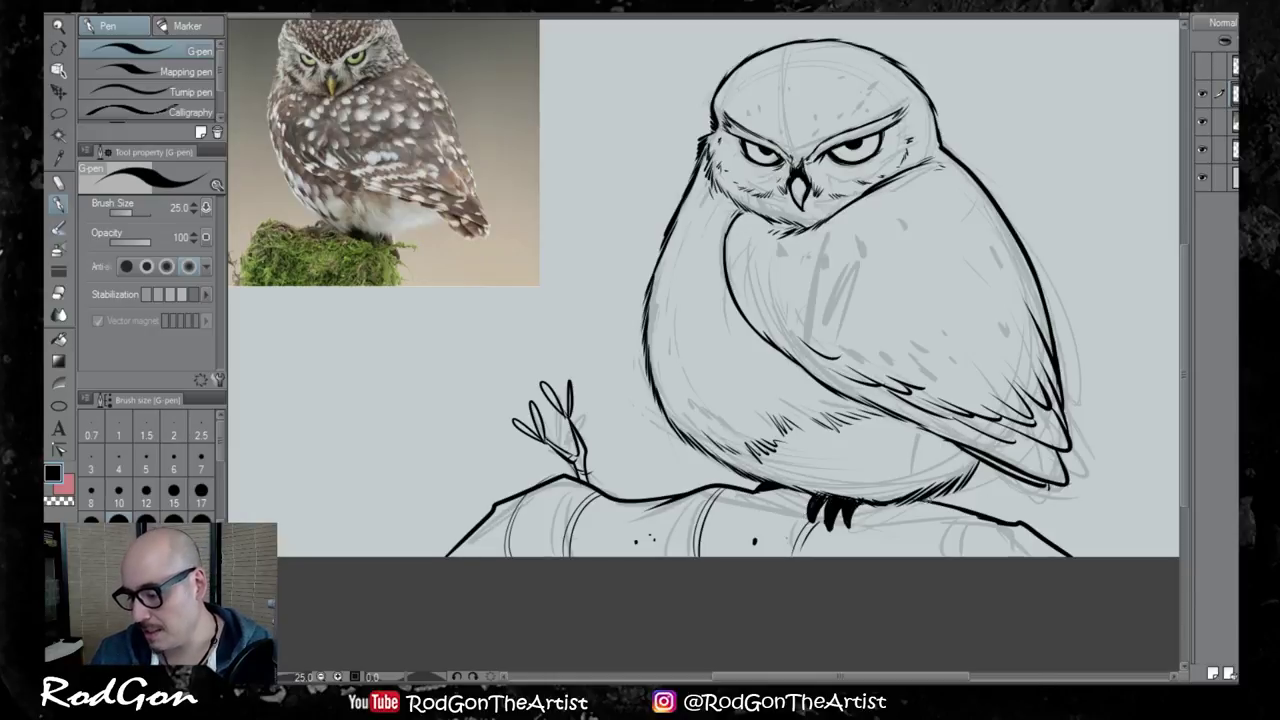
Add curved bark lines below the owl's tail and extend the branch's end with a small bump
drag(912, 520, 898, 557)
mouse_move(1022, 534)
mouse_down()
mouse_move(1011, 566)
mouse_move(1122, 556)
mouse_up()
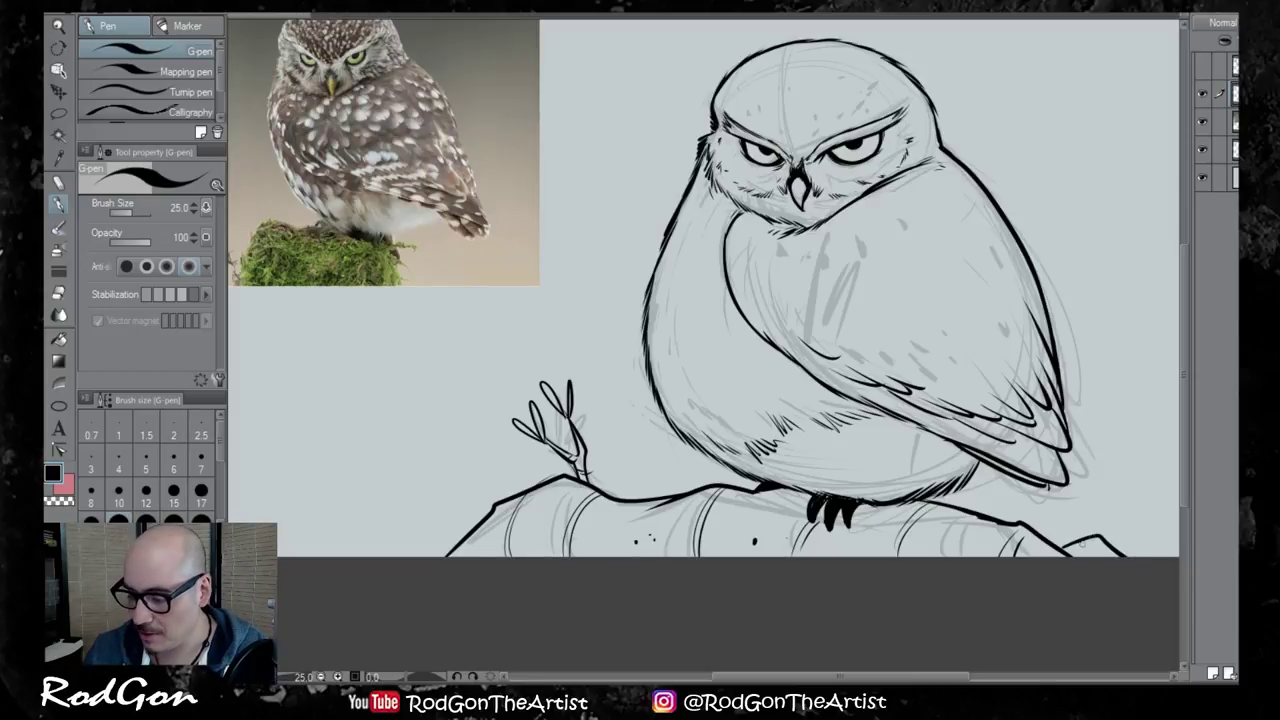
drag(909, 444, 882, 519)
key(ctrl+z)
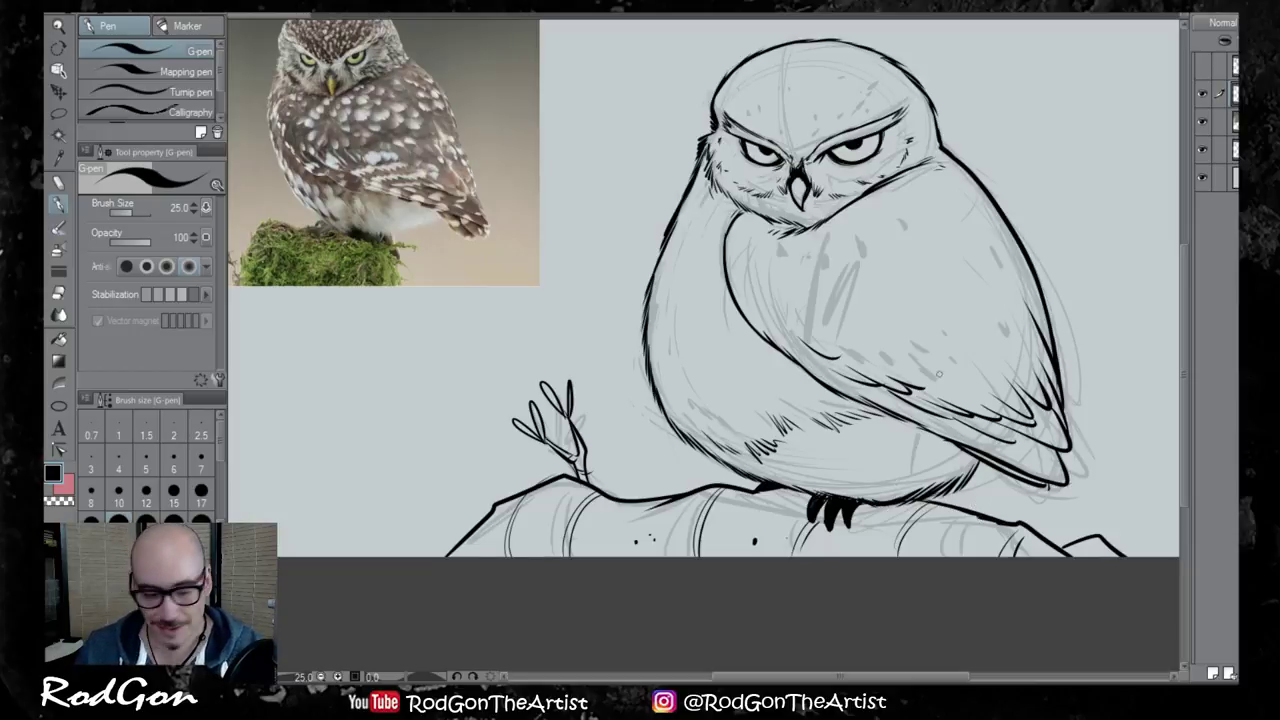
Add a new layer beneath the line art and hide the sketch layer
drag(938, 412, 961, 448)
click(1235, 122)
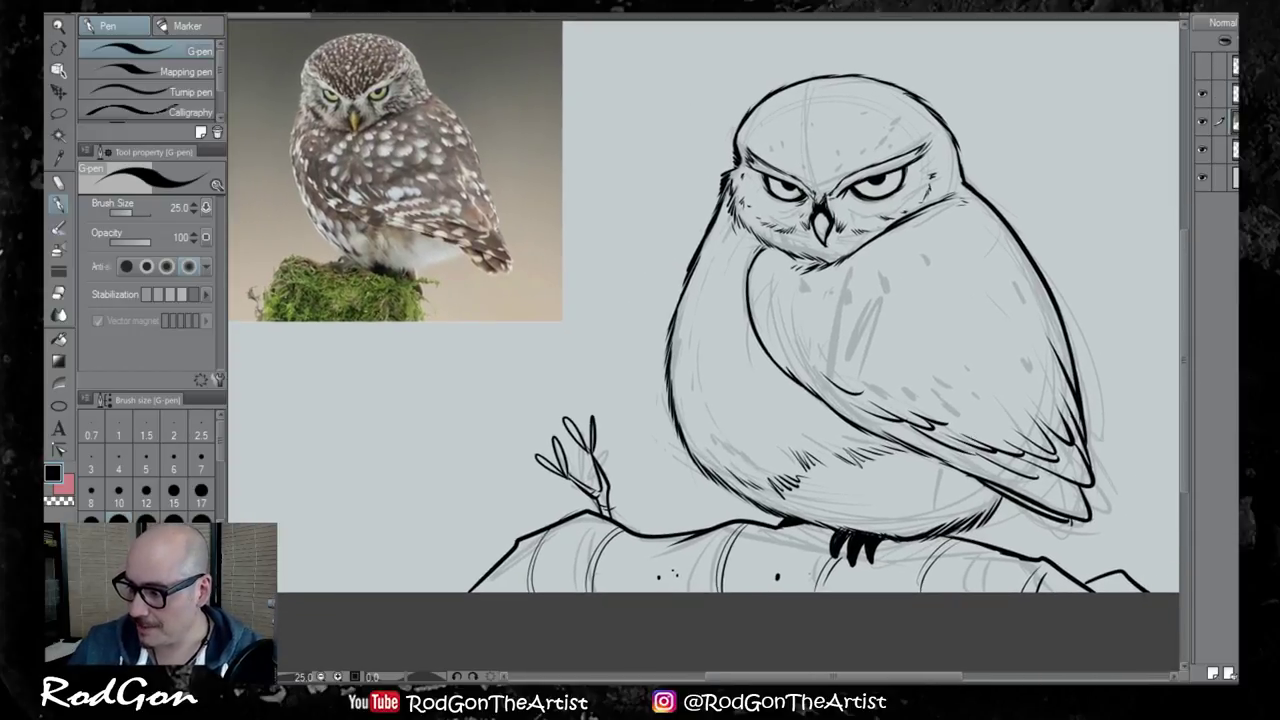
click(1203, 177)
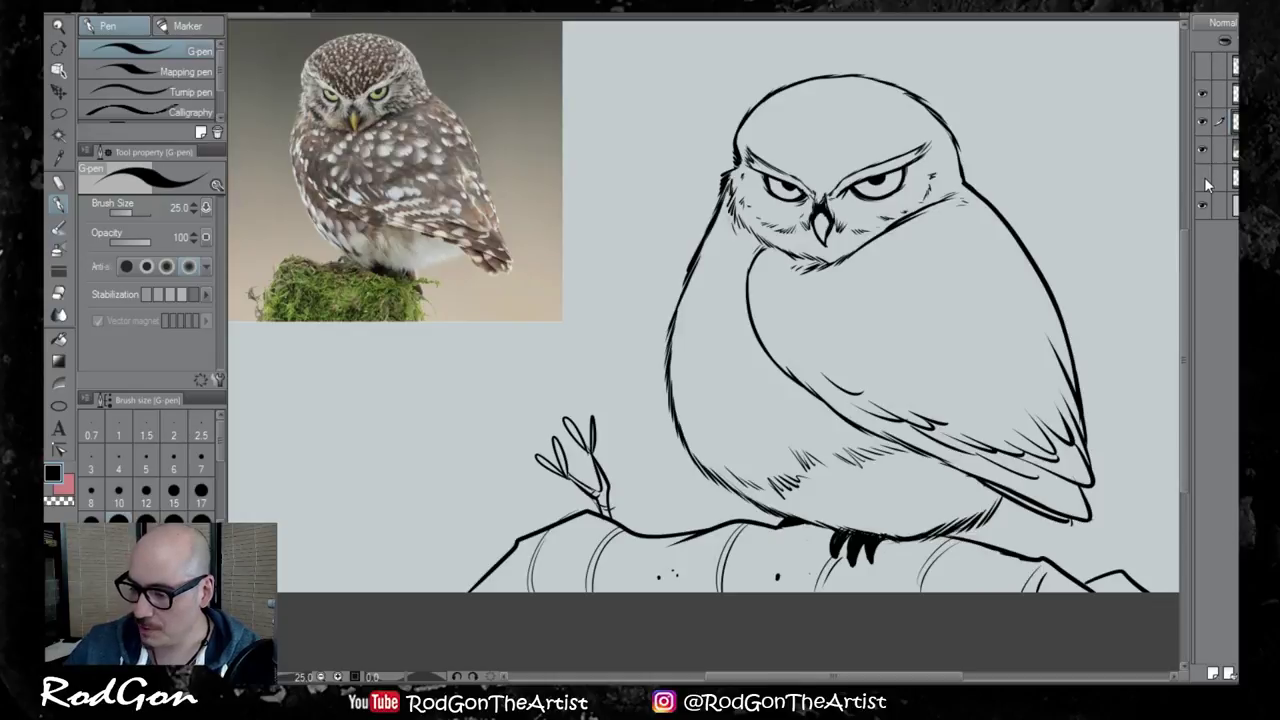
Sample brown from the photo's owl and block in the head and upper breast beneath the line art with the G-pen at size 120
click(1203, 179)
click(1207, 180)
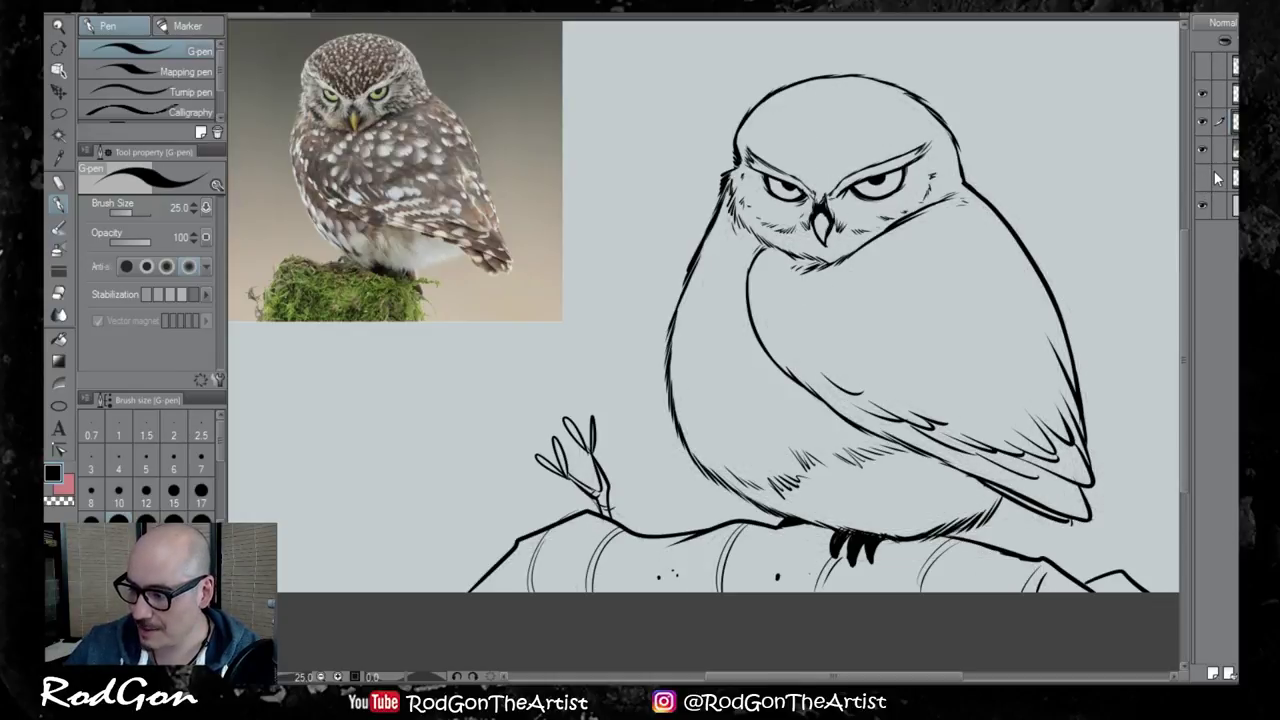
alt+click(421, 171)
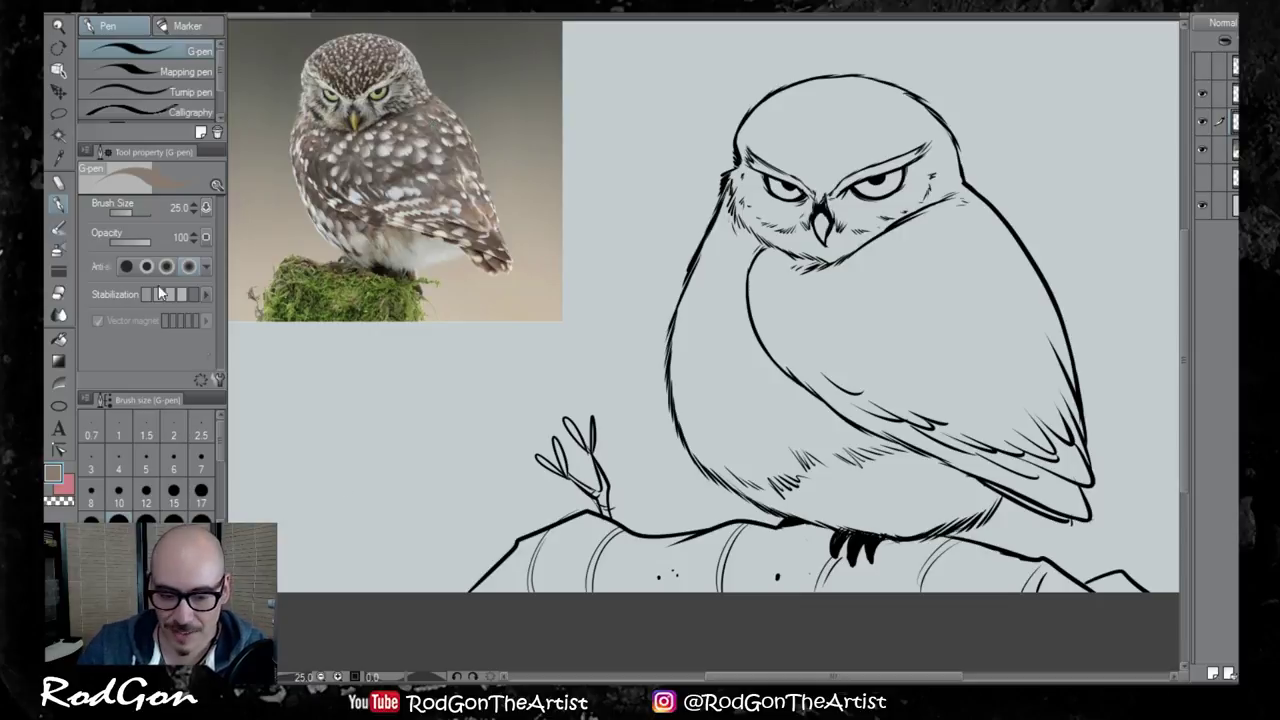
click(174, 490)
scroll(224, 481, down, 2)
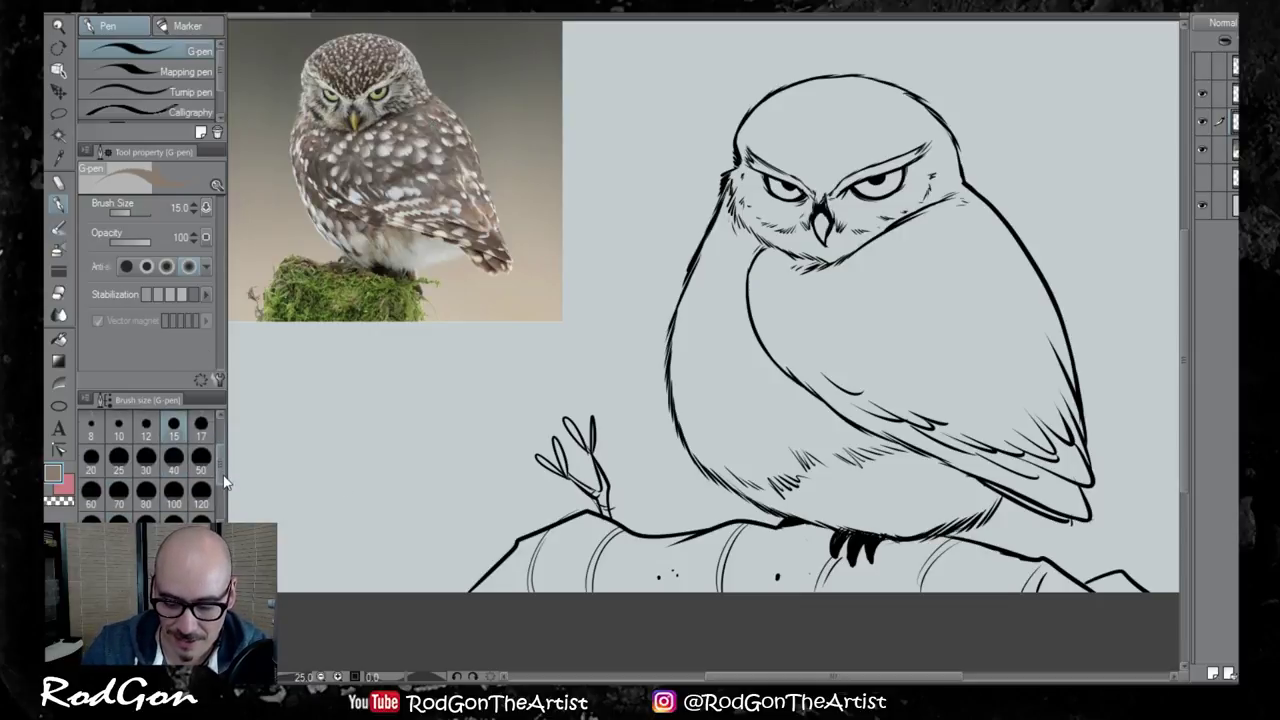
click(203, 499)
mouse_move(738, 195)
mouse_down()
mouse_move(762, 128)
mouse_move(813, 84)
mouse_move(757, 208)
mouse_move(900, 160)
mouse_move(800, 280)
mouse_move(960, 230)
mouse_move(900, 285)
mouse_up()
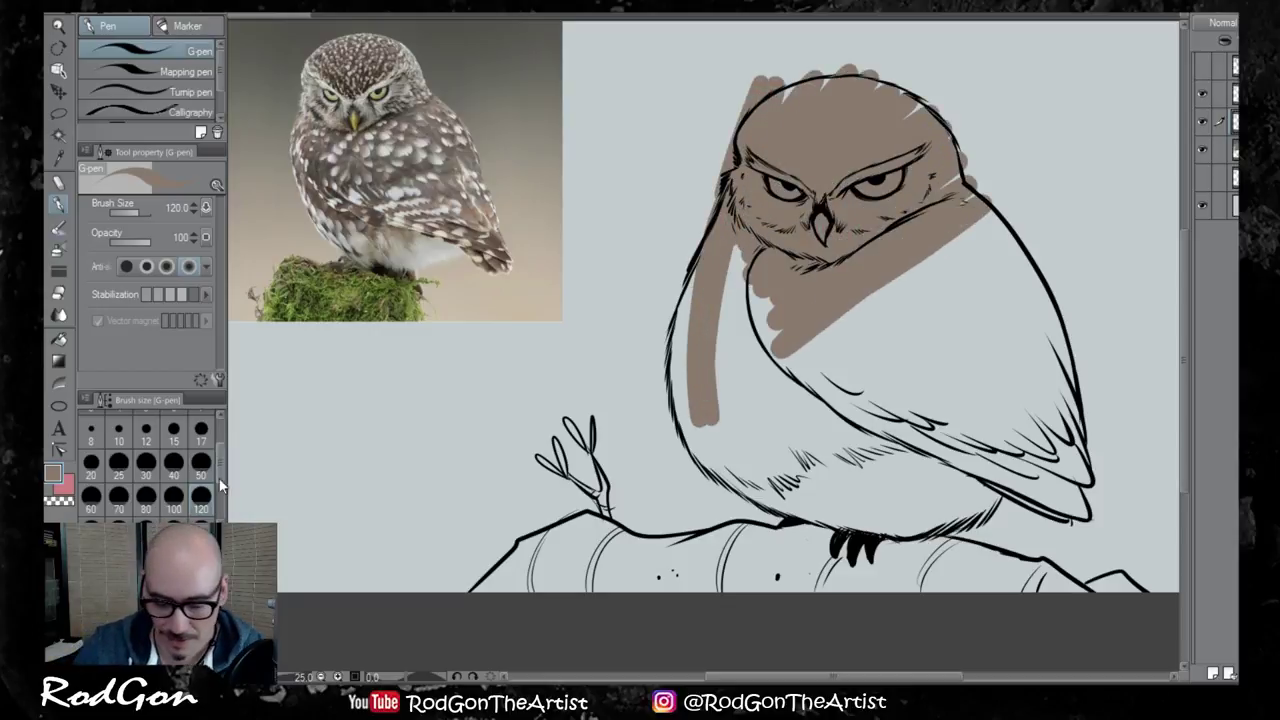
Cover the rest of the owl's body, wing and tail in the same brown with the brush at size 300
scroll(221, 487, down, 1)
click(201, 493)
mouse_move(685, 355)
mouse_down()
mouse_move(798, 325)
mouse_move(980, 400)
mouse_move(900, 510)
mouse_move(1070, 470)
mouse_move(1052, 360)
mouse_move(970, 250)
mouse_move(960, 110)
mouse_move(830, 55)
mouse_move(775, 465)
mouse_move(743, 455)
mouse_move(768, 508)
mouse_up()
drag(974, 266, 922, 274)
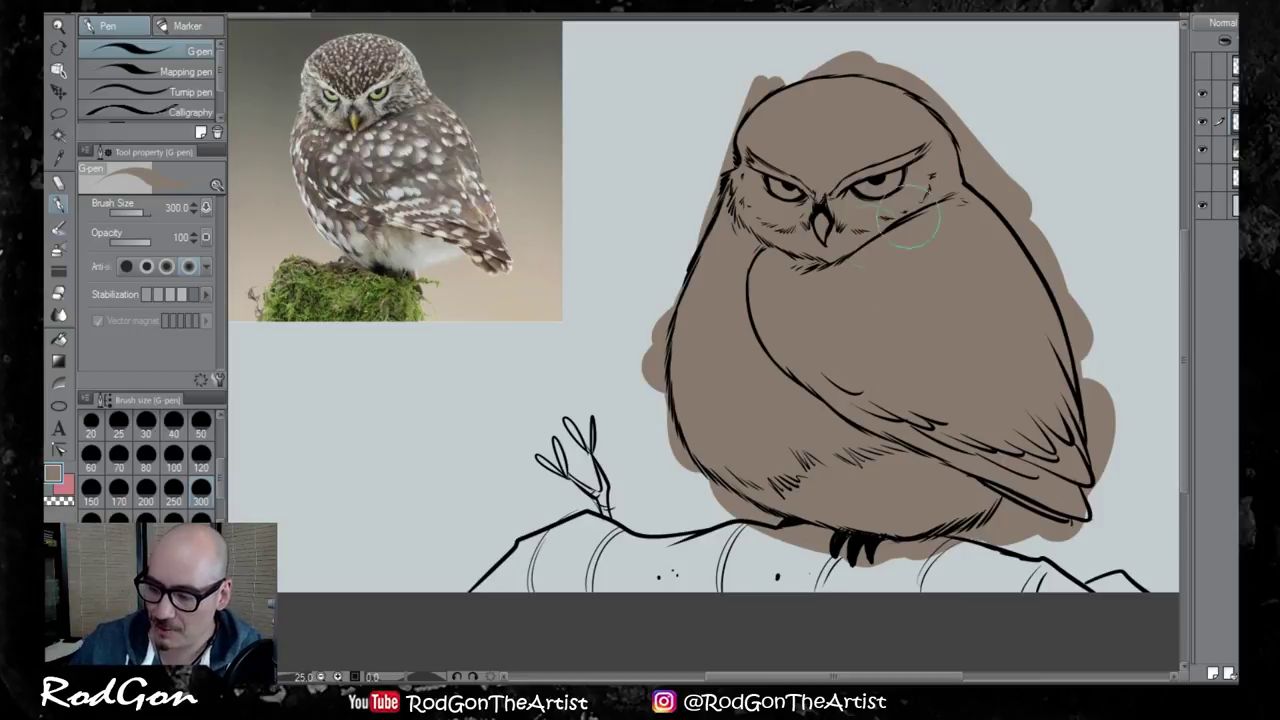
mouse_move(735, 110)
mouse_down()
mouse_move(660, 420)
mouse_move(688, 365)
mouse_move(800, 523)
mouse_move(994, 274)
mouse_move(1076, 508)
mouse_move(931, 527)
mouse_up()
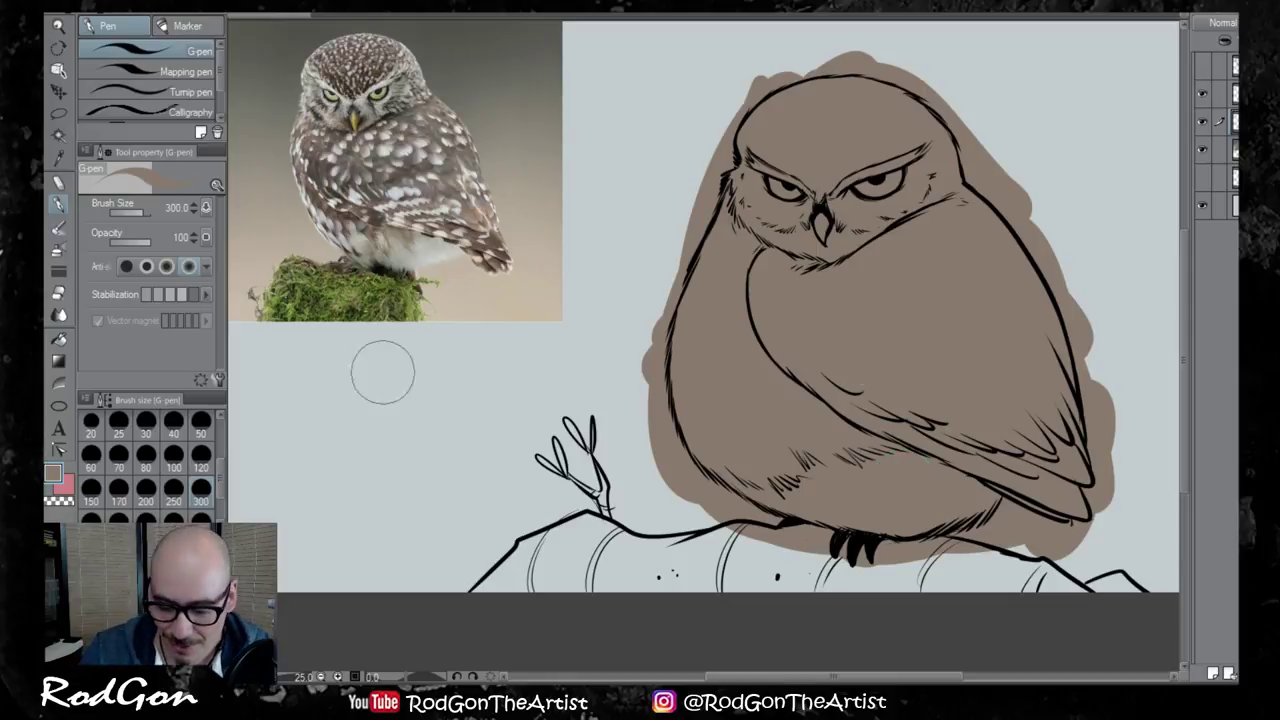
At brush size 40, paint the irises yellow-green and the beak golden yellow, sampling both colors from the photo
click(146, 455)
alt+click(378, 93)
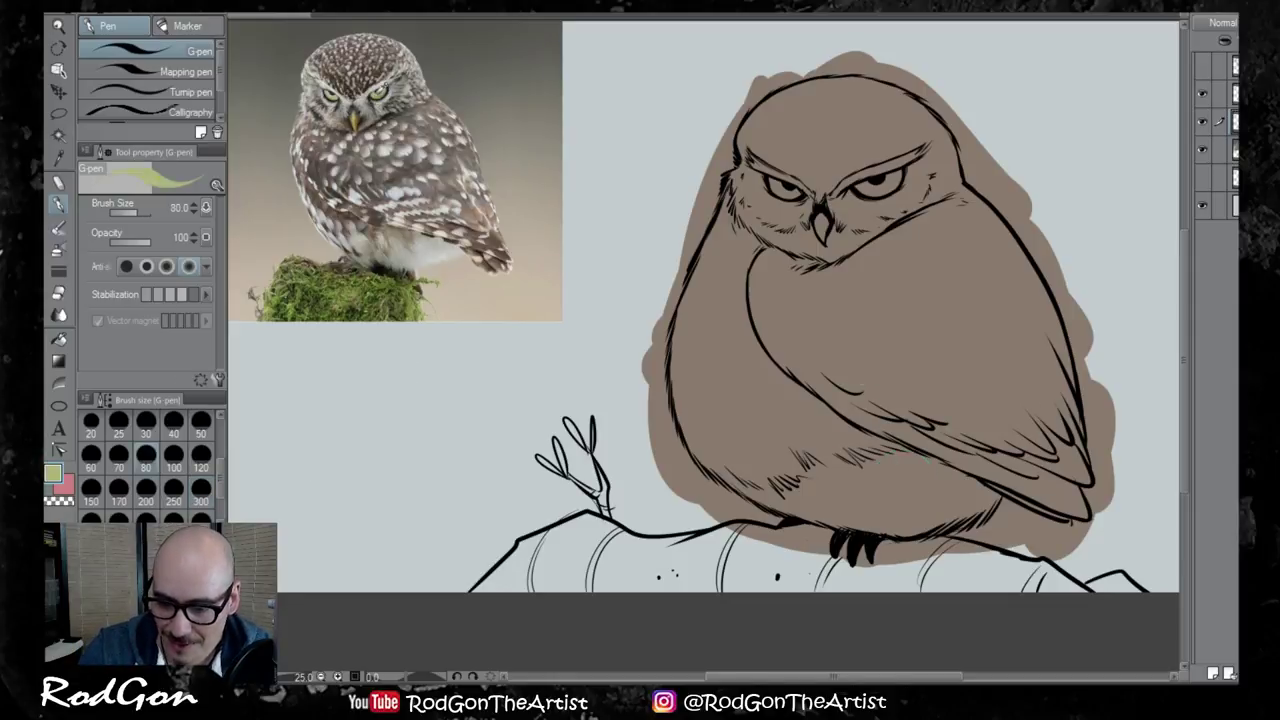
click(176, 425)
mouse_move(771, 184)
mouse_down()
mouse_move(866, 190)
mouse_move(894, 176)
mouse_up()
alt+click(353, 118)
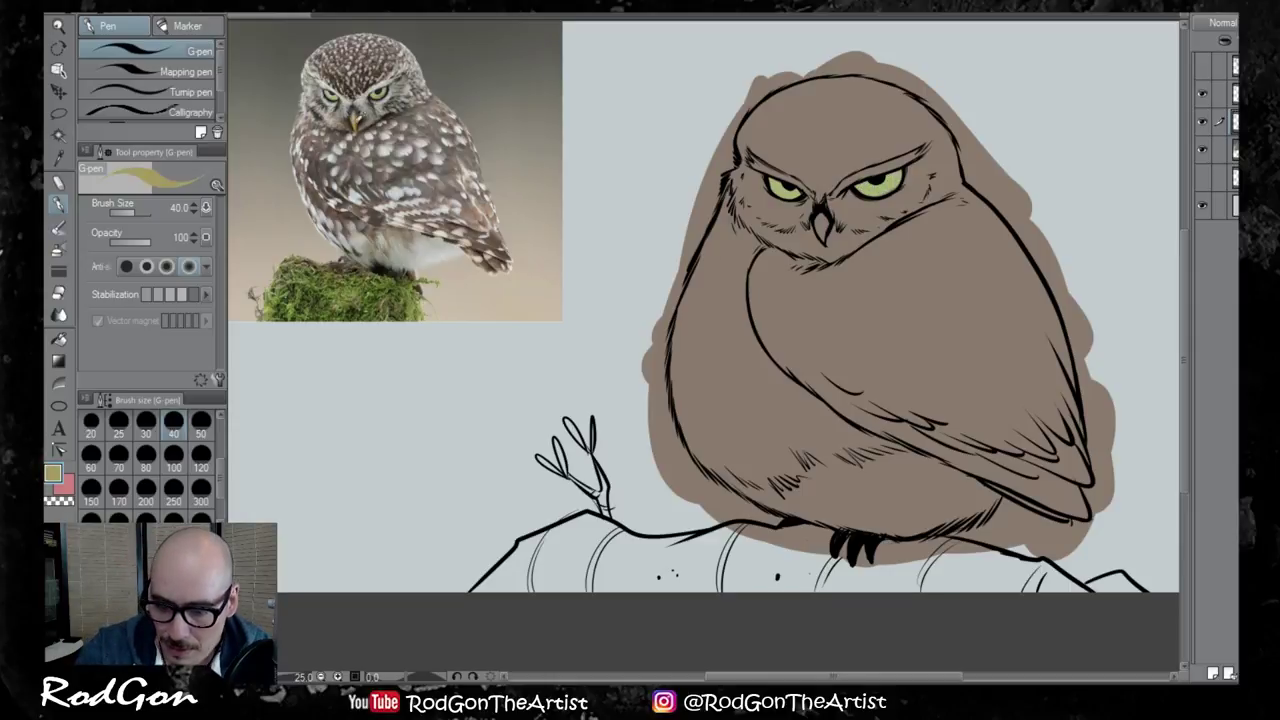
mouse_move(818, 214)
mouse_down()
mouse_move(822, 236)
mouse_move(824, 224)
mouse_up()
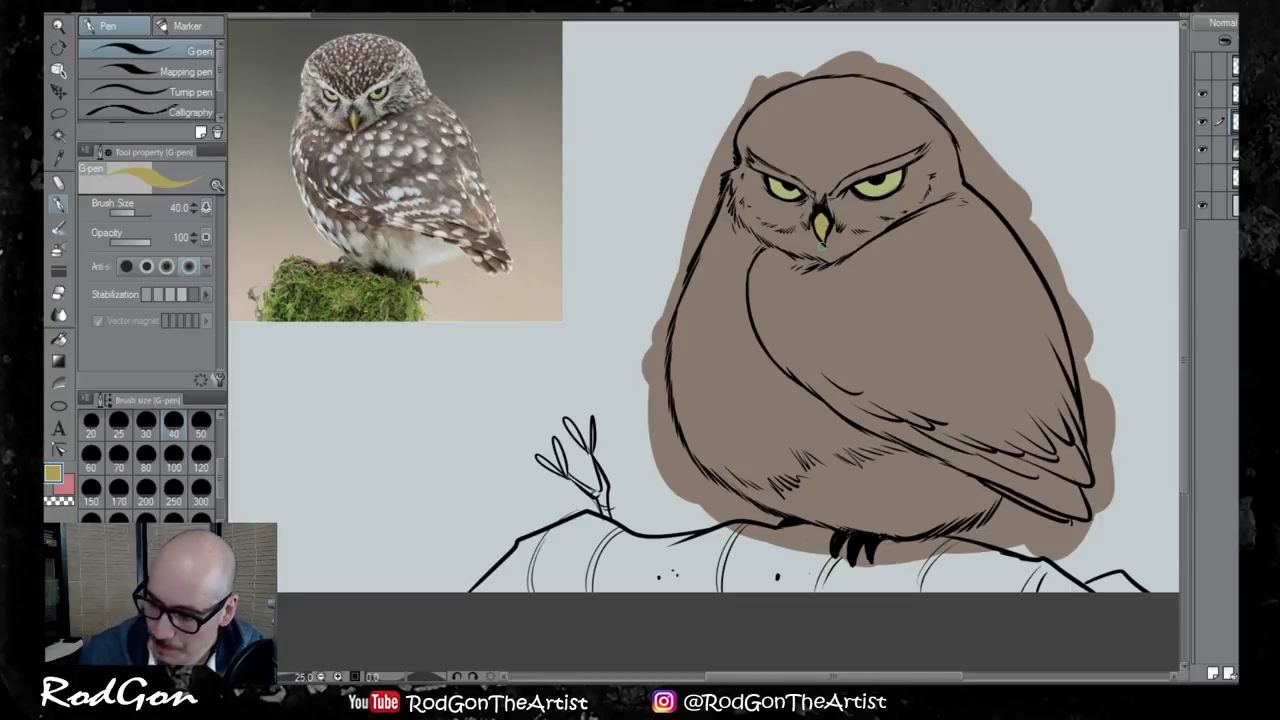
Sample the pale belly-feather color from the photo and paint both brow bands and short strokes beneath the eyes
alt+click(430, 246)
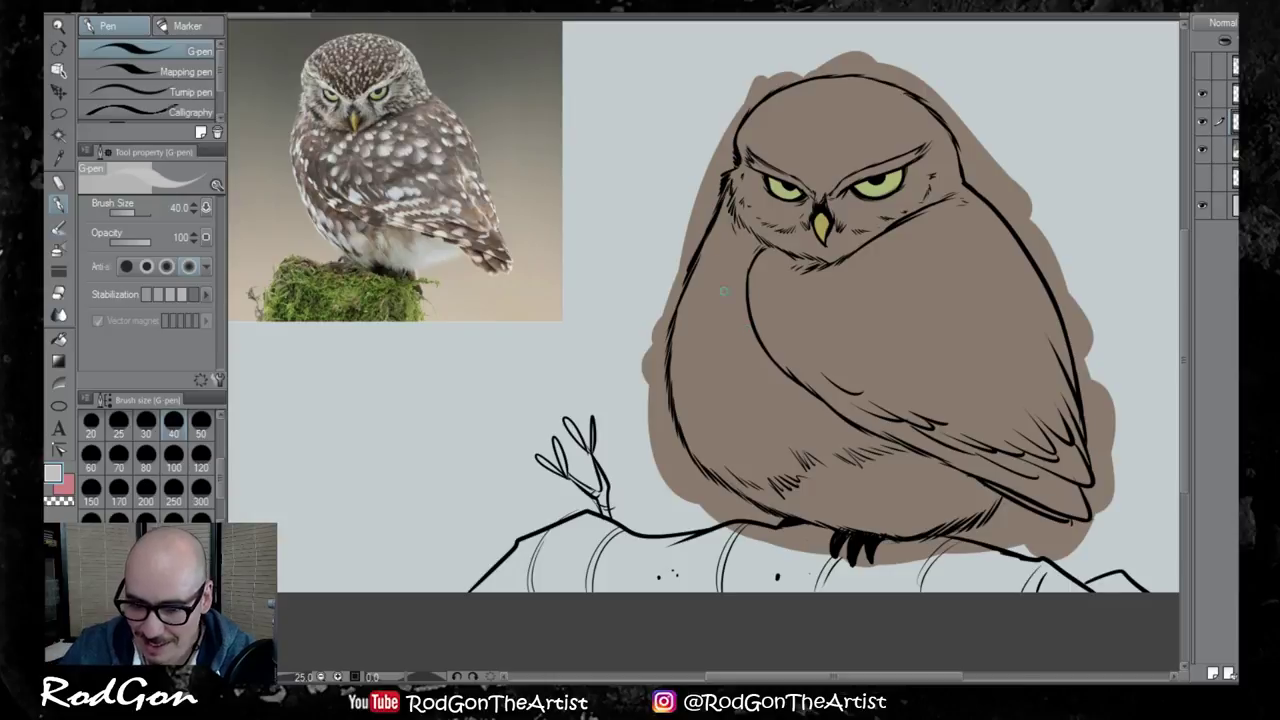
drag(750, 163, 803, 192)
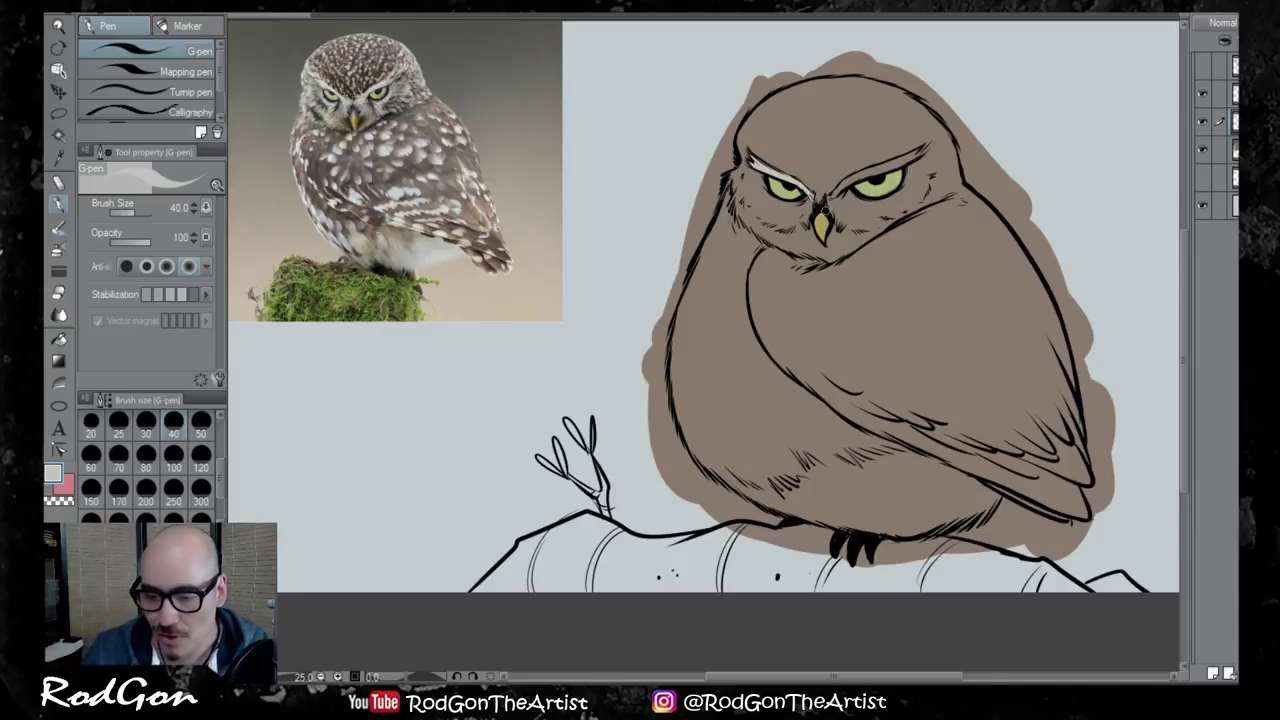
mouse_move(834, 193)
mouse_down()
mouse_move(918, 153)
mouse_move(893, 161)
mouse_up()
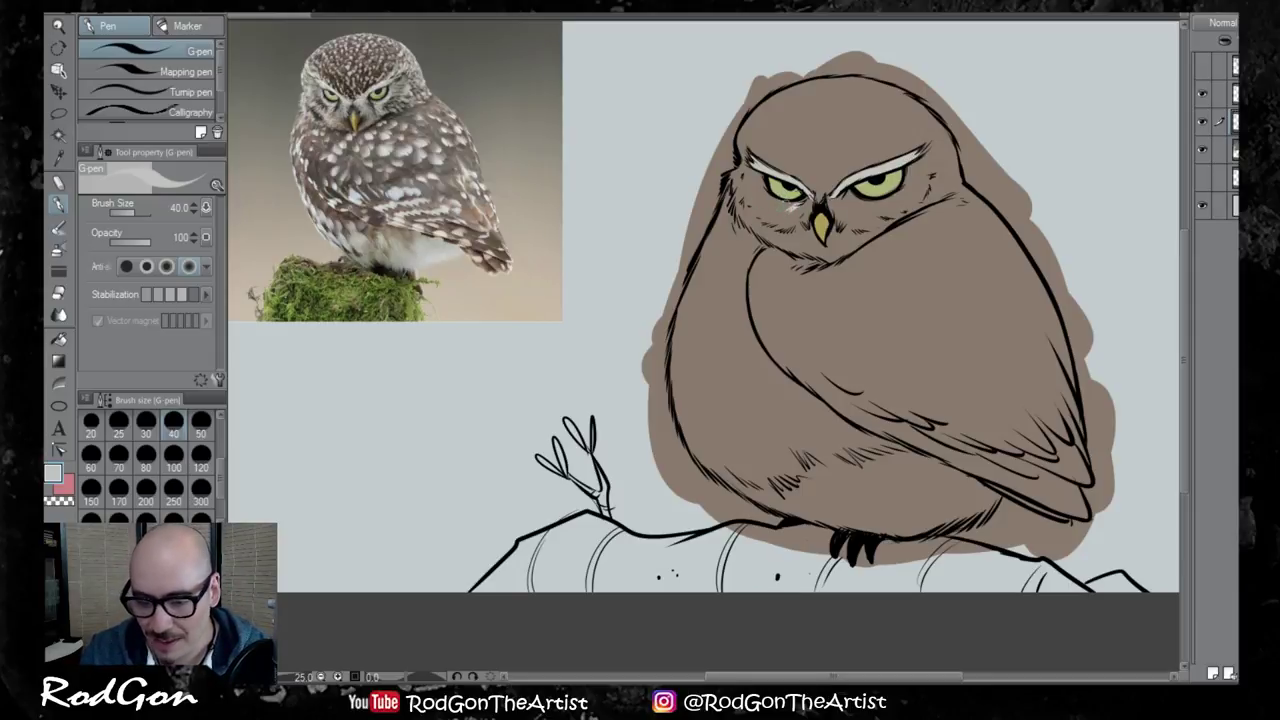
drag(801, 196, 764, 202)
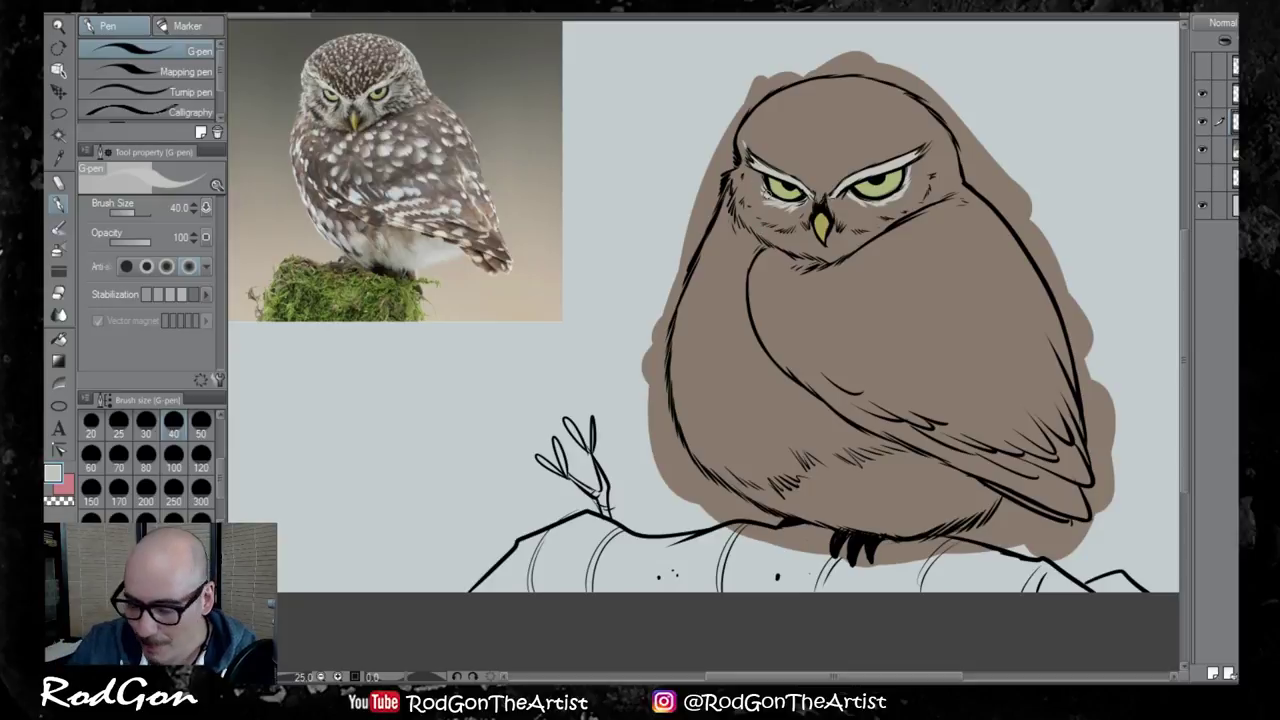
Paint fine pale feather strokes over the cheek and face edge to the left of the owl's beak
mouse_move(747, 200)
mouse_down()
mouse_move(738, 210)
mouse_move(752, 229)
mouse_up()
mouse_move(760, 217)
mouse_down()
mouse_move(757, 236)
mouse_move(790, 249)
mouse_up()
mouse_move(787, 230)
mouse_down()
mouse_move(802, 245)
mouse_move(783, 248)
mouse_up()
drag(770, 226, 773, 240)
drag(757, 226, 764, 244)
mouse_move(745, 210)
mouse_down()
mouse_move(752, 228)
mouse_move(780, 233)
mouse_up()
drag(757, 218, 759, 226)
drag(744, 212, 748, 223)
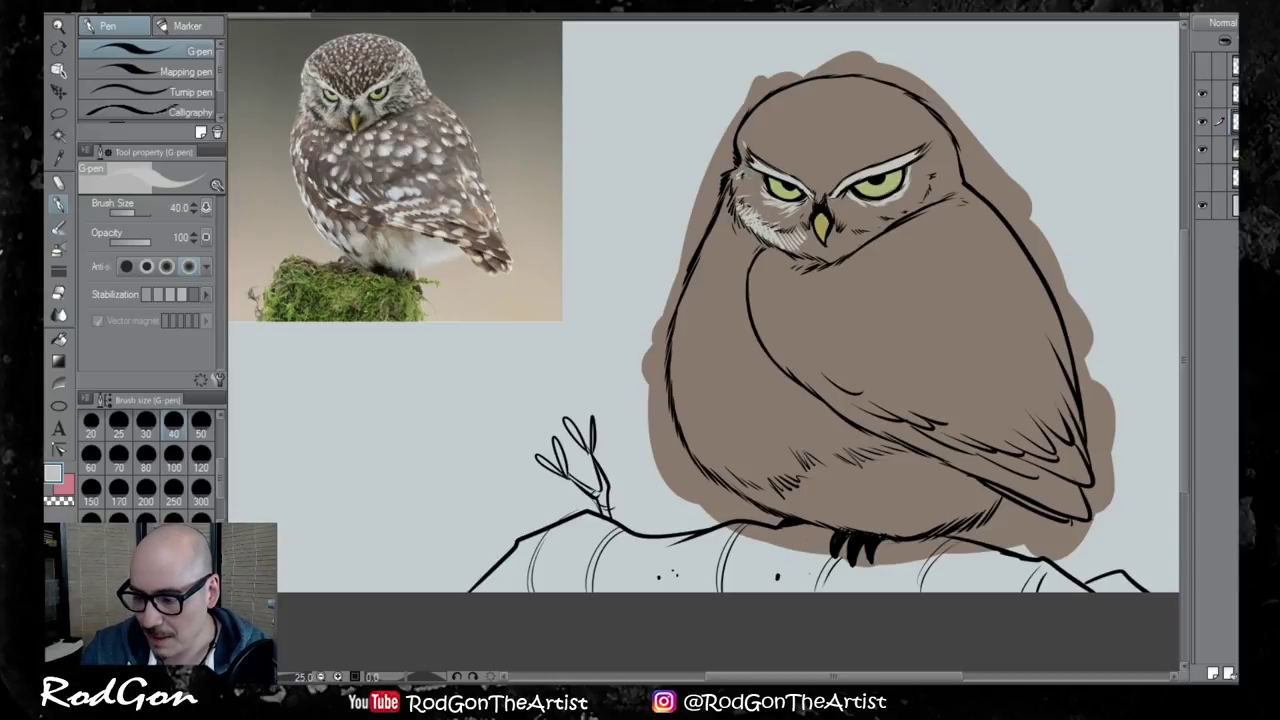
drag(736, 163, 747, 183)
drag(734, 188, 750, 213)
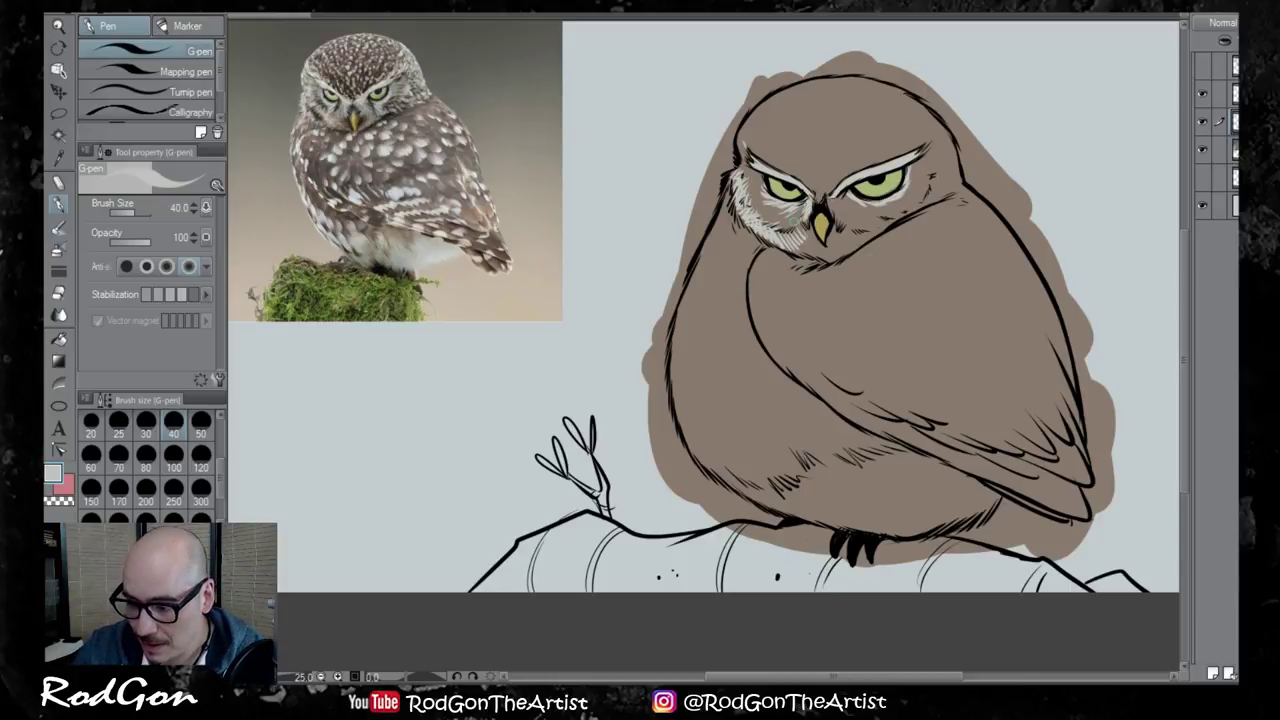
Add pale feather strokes under the beak and down its right side toward the chin
drag(831, 197, 840, 213)
mouse_move(840, 199)
mouse_down()
mouse_move(850, 217)
mouse_move(798, 242)
mouse_move(820, 264)
mouse_up()
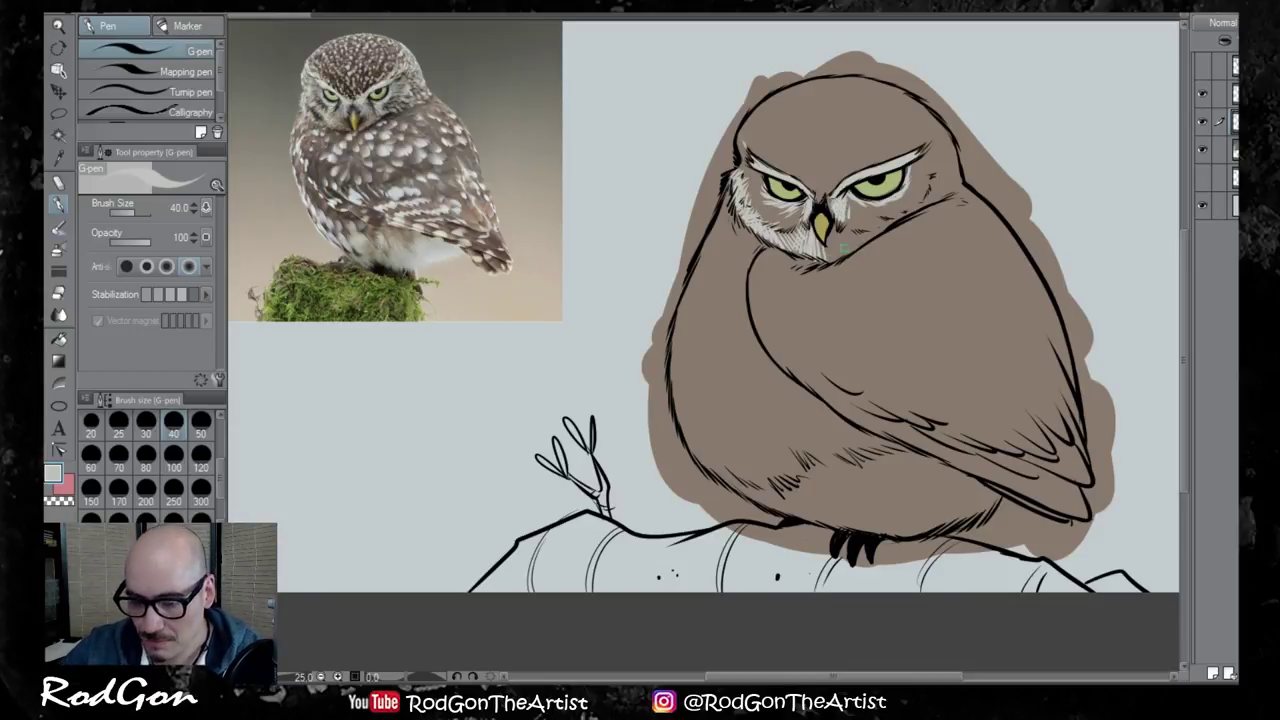
mouse_move(845, 200)
mouse_down()
mouse_move(851, 214)
mouse_move(823, 263)
mouse_move(838, 253)
mouse_up()
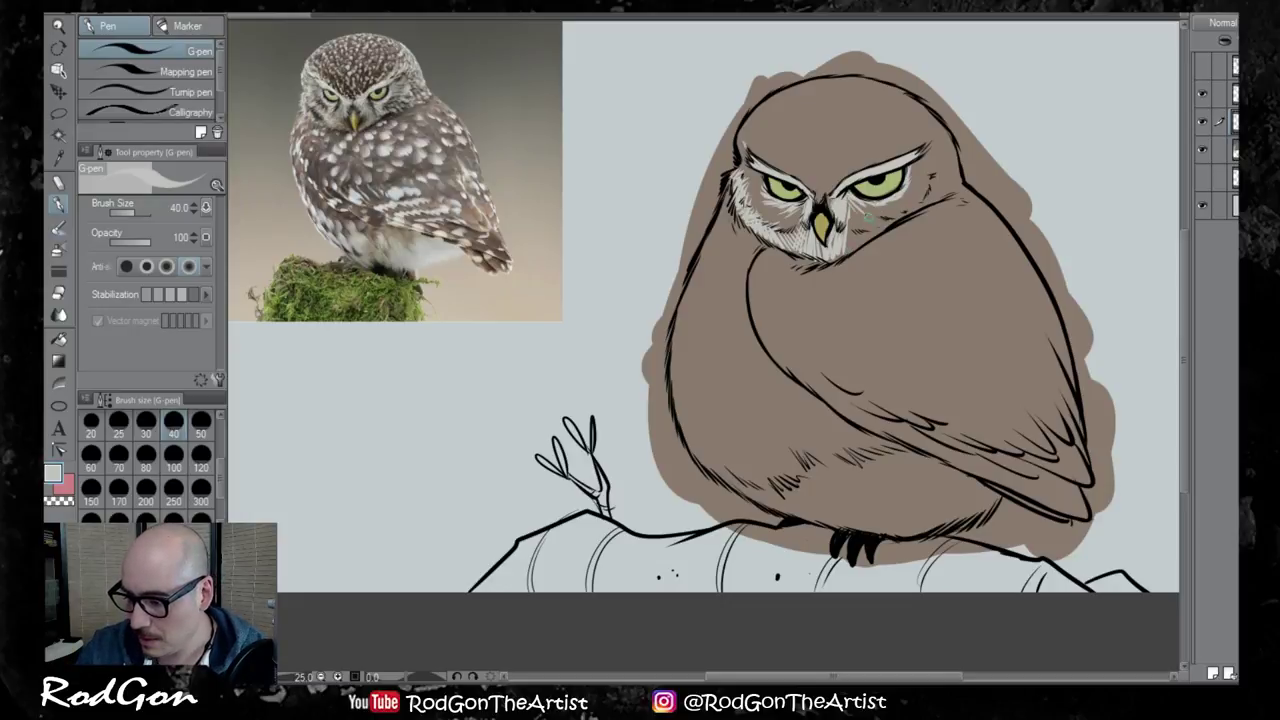
drag(847, 207, 854, 250)
drag(852, 210, 868, 242)
drag(859, 212, 878, 232)
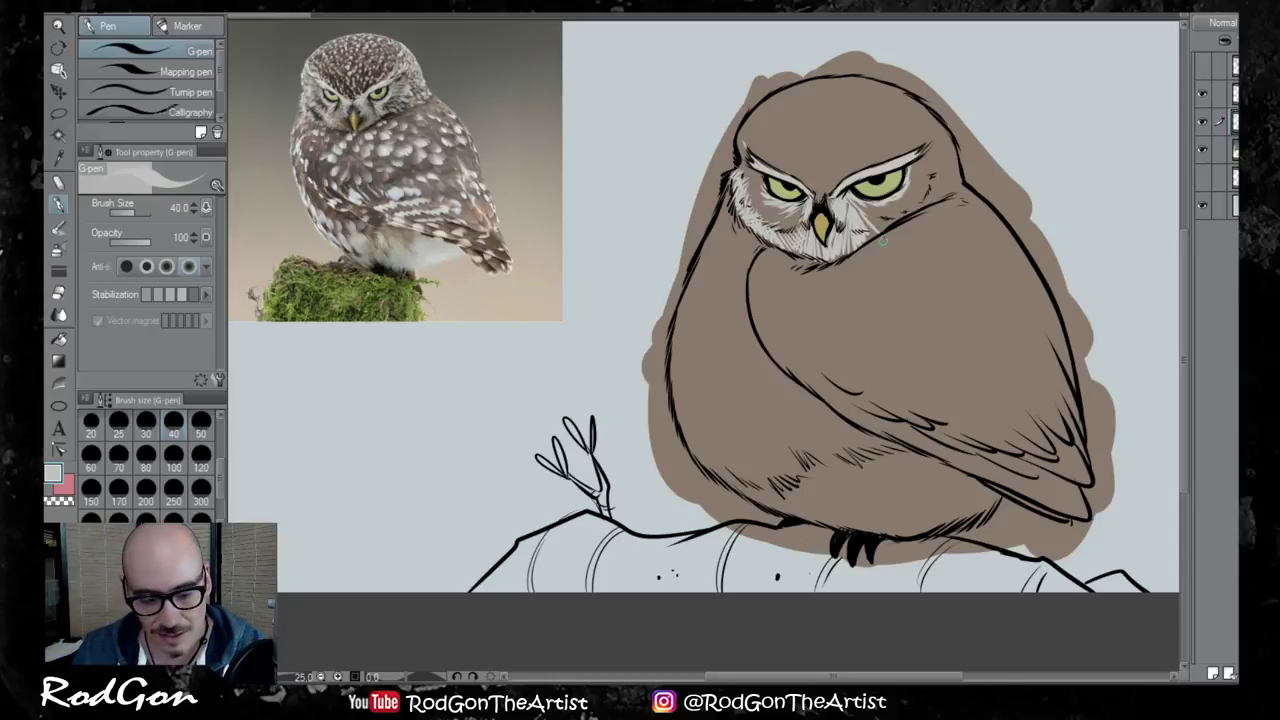
key(ctrl+z)
key(ctrl+z)
key(ctrl+z)
key(ctrl+z)
key(ctrl+z)
Fill the cheek to the right of the beak with pale feather strokes, from the chin out to the eye's outer edge
drag(849, 207, 860, 229)
drag(932, 180, 936, 196)
drag(848, 206, 846, 246)
mouse_move(850, 208)
mouse_down()
mouse_move(857, 246)
mouse_move(876, 227)
mouse_up()
drag(872, 205, 900, 224)
drag(888, 206, 922, 208)
mouse_move(907, 199)
mouse_down()
mouse_move(928, 205)
mouse_move(862, 229)
mouse_up()
drag(847, 229, 867, 244)
mouse_move(863, 223)
mouse_down()
mouse_move(876, 242)
mouse_move(890, 236)
mouse_up()
mouse_move(876, 221)
mouse_down()
mouse_move(893, 231)
mouse_move(836, 257)
mouse_up()
drag(846, 246, 834, 260)
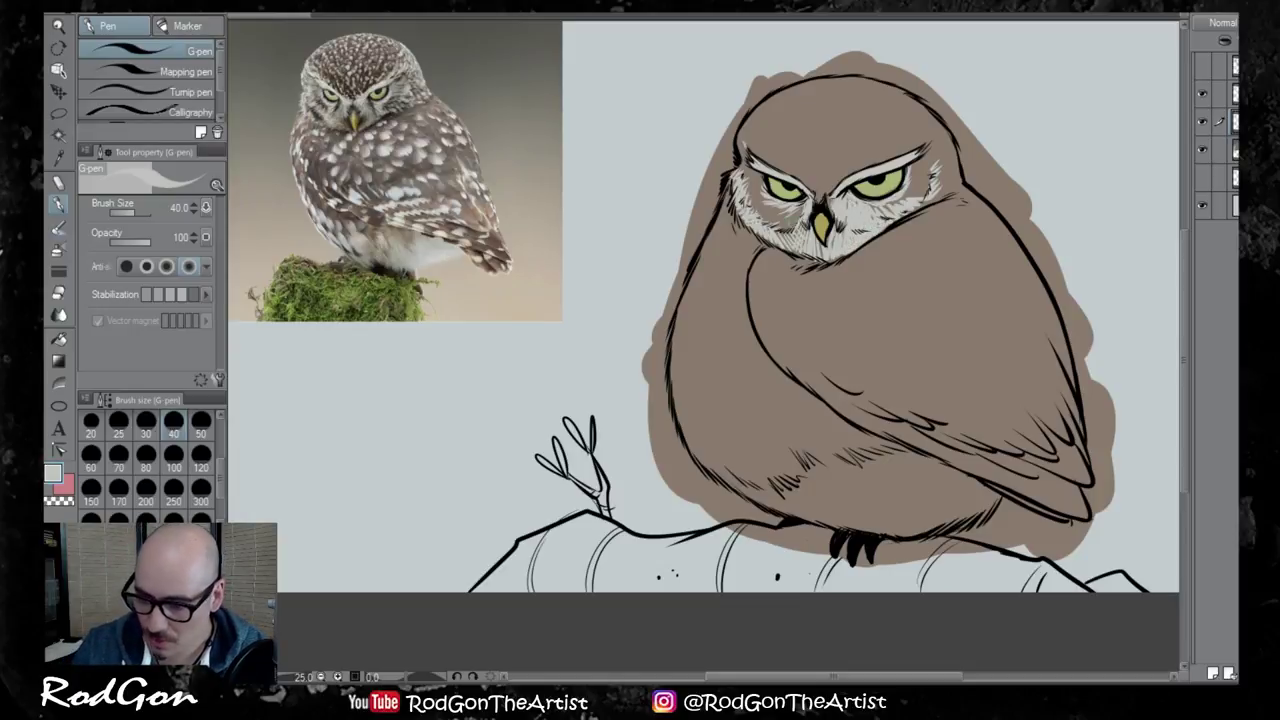
Thicken the pale feathers beneath the left eye, working outward from the beak to the face edge
drag(804, 212, 776, 232)
drag(802, 210, 764, 222)
mouse_move(782, 209)
mouse_down()
mouse_move(762, 222)
mouse_move(749, 213)
mouse_up()
mouse_move(770, 197)
mouse_down()
mouse_move(748, 212)
mouse_move(748, 201)
mouse_up()
drag(757, 189, 748, 197)
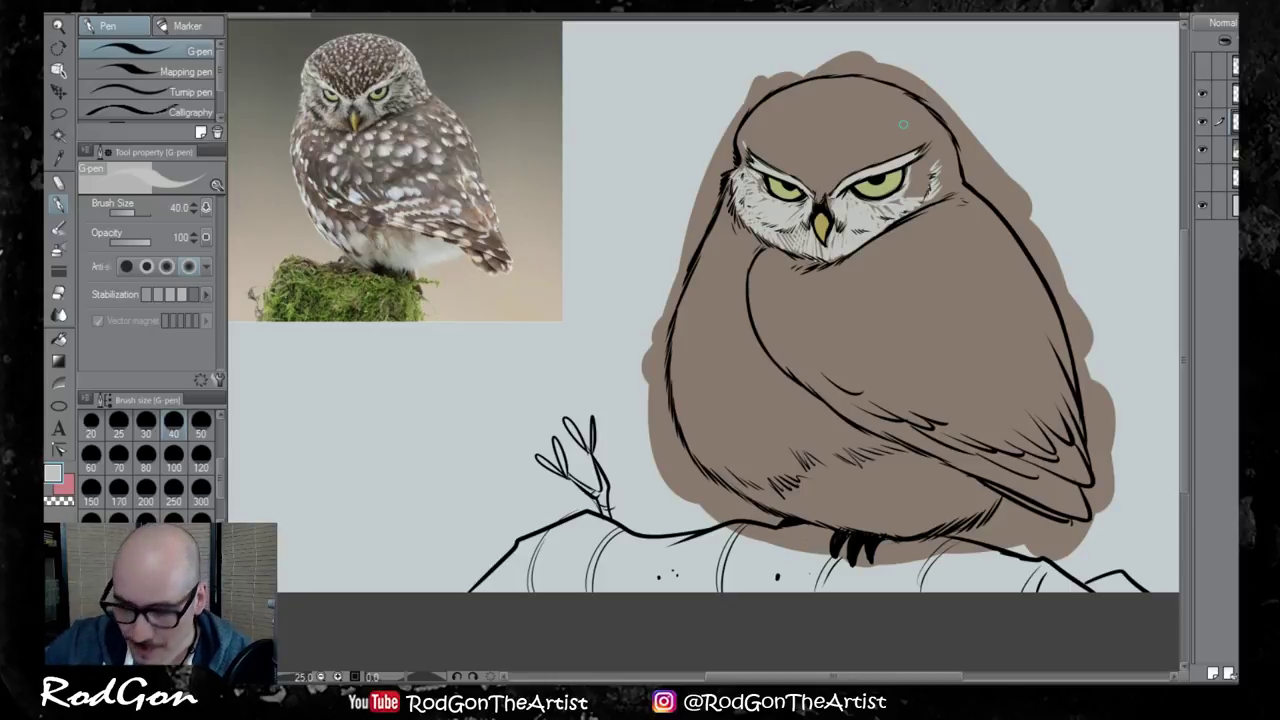
Add small pale flecks along the right side of the face and across the forehead and crown
mouse_move(912, 164)
mouse_down()
mouse_move(926, 166)
mouse_move(908, 194)
mouse_move(922, 198)
mouse_up()
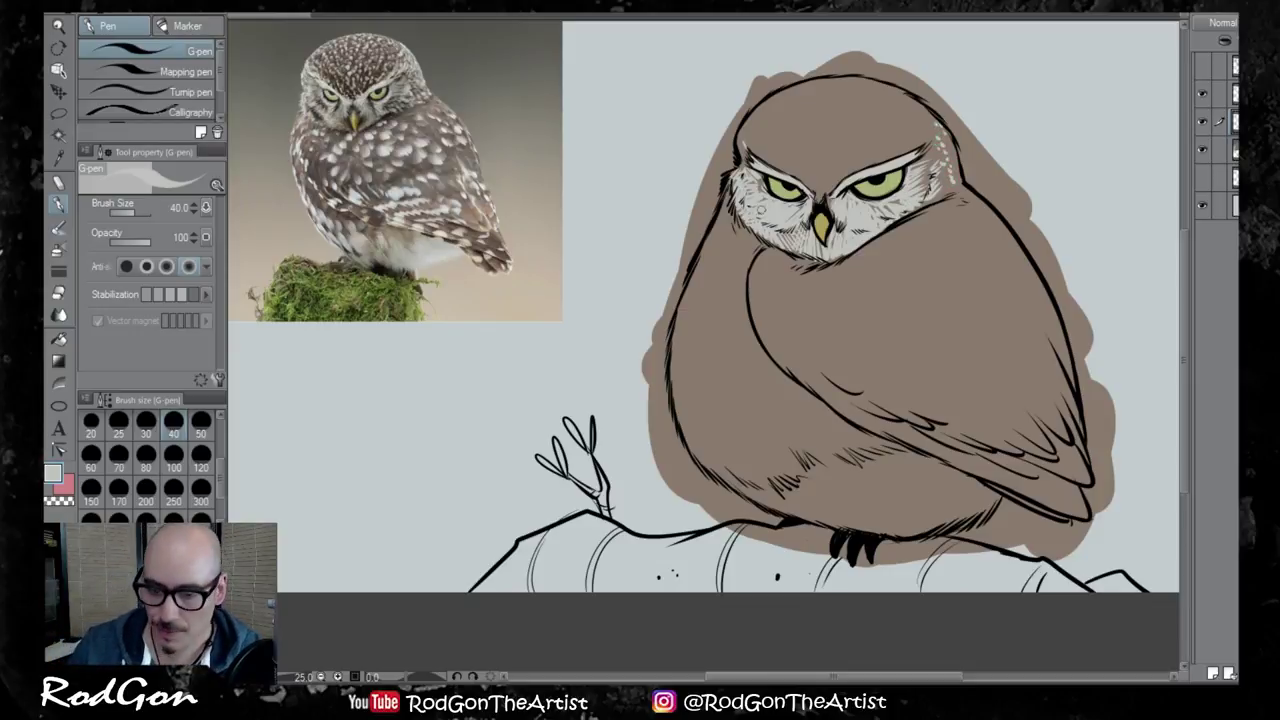
drag(755, 136, 759, 142)
drag(760, 139, 774, 141)
mouse_move(790, 156)
mouse_down()
mouse_move(828, 179)
mouse_move(831, 166)
mouse_move(912, 137)
mouse_move(840, 163)
mouse_move(778, 118)
mouse_move(751, 120)
mouse_move(778, 164)
mouse_up()
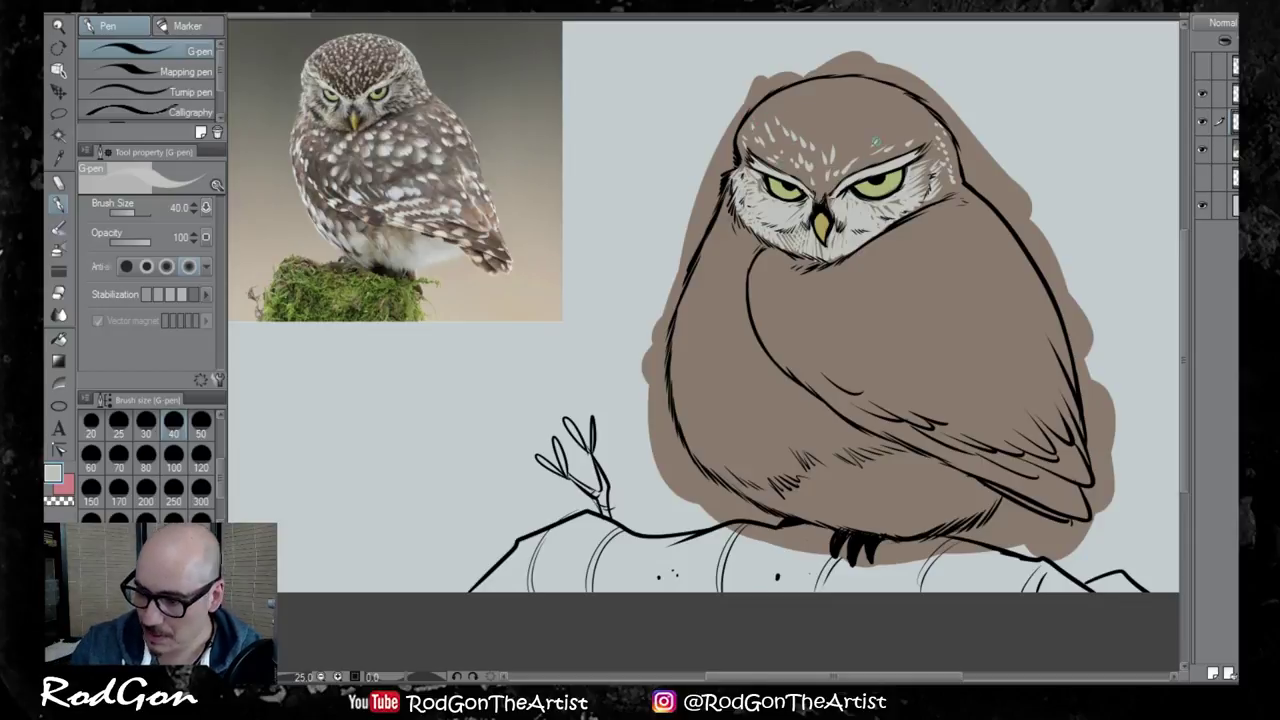
mouse_move(786, 101)
mouse_down()
mouse_move(824, 141)
mouse_move(878, 116)
mouse_move(906, 124)
mouse_up()
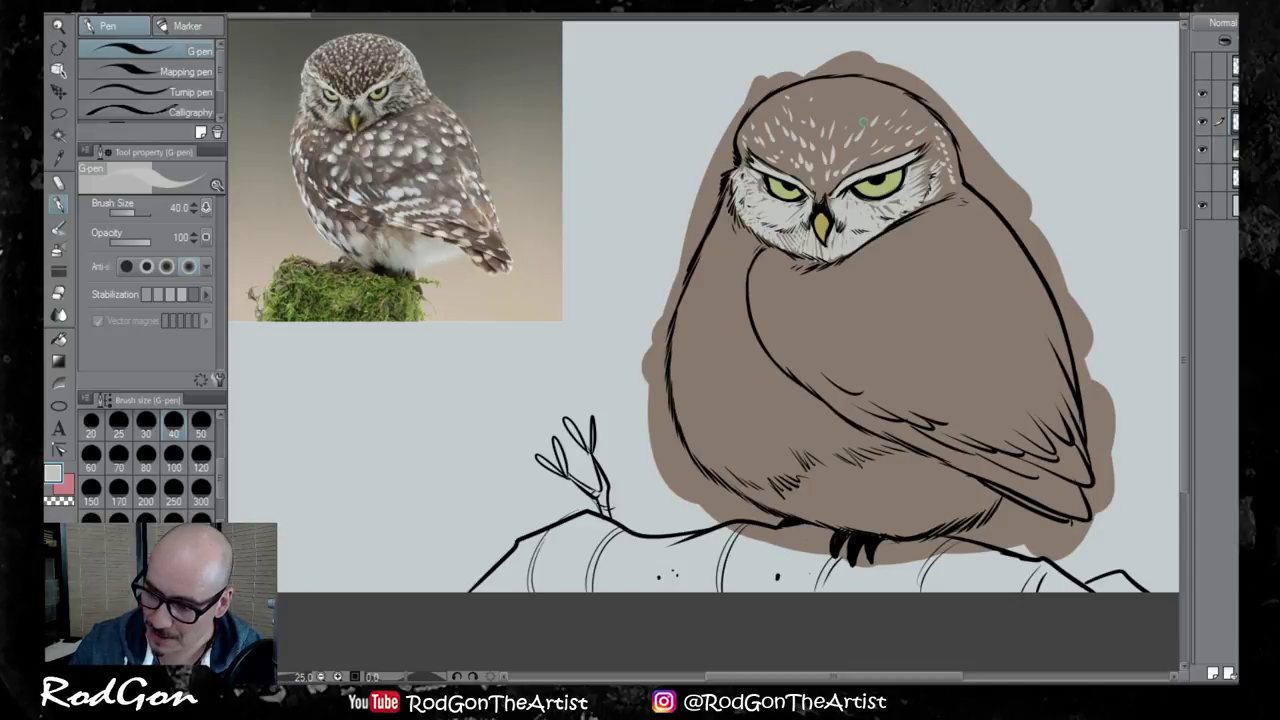
drag(836, 104, 836, 120)
mouse_move(816, 100)
mouse_down()
mouse_move(836, 74)
mouse_move(870, 112)
mouse_up()
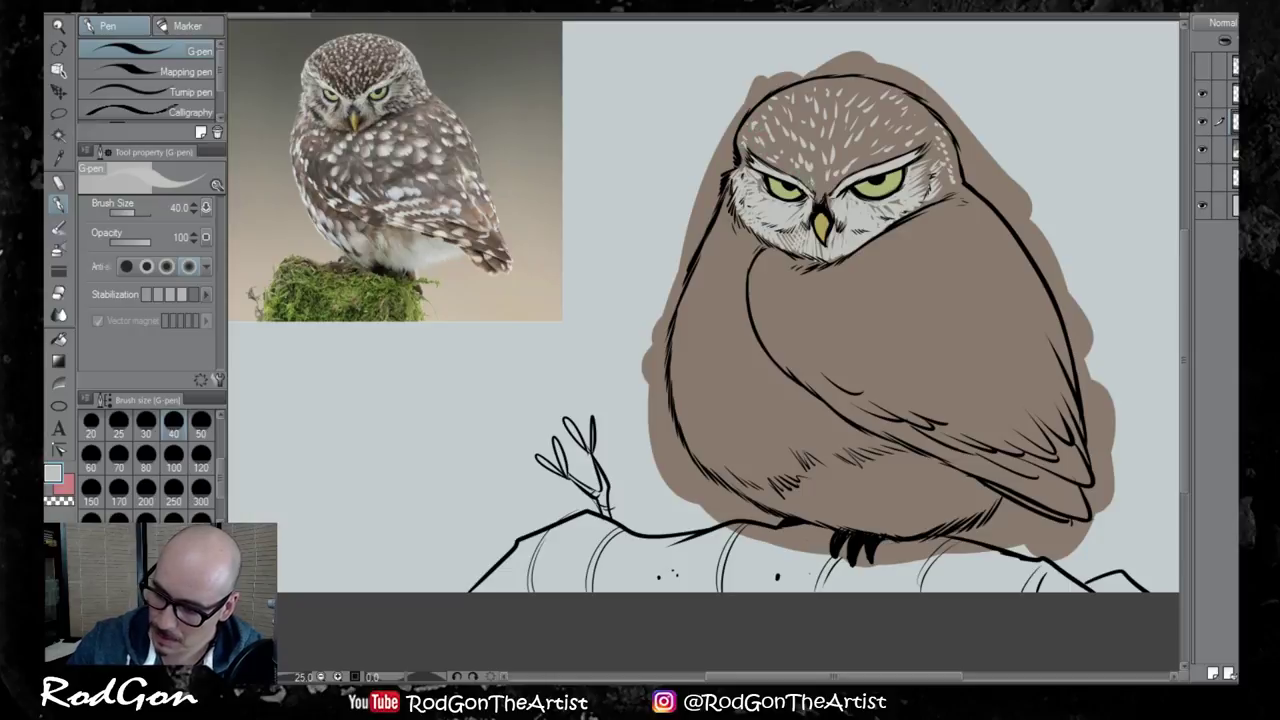
drag(857, 168, 865, 160)
drag(874, 159, 882, 153)
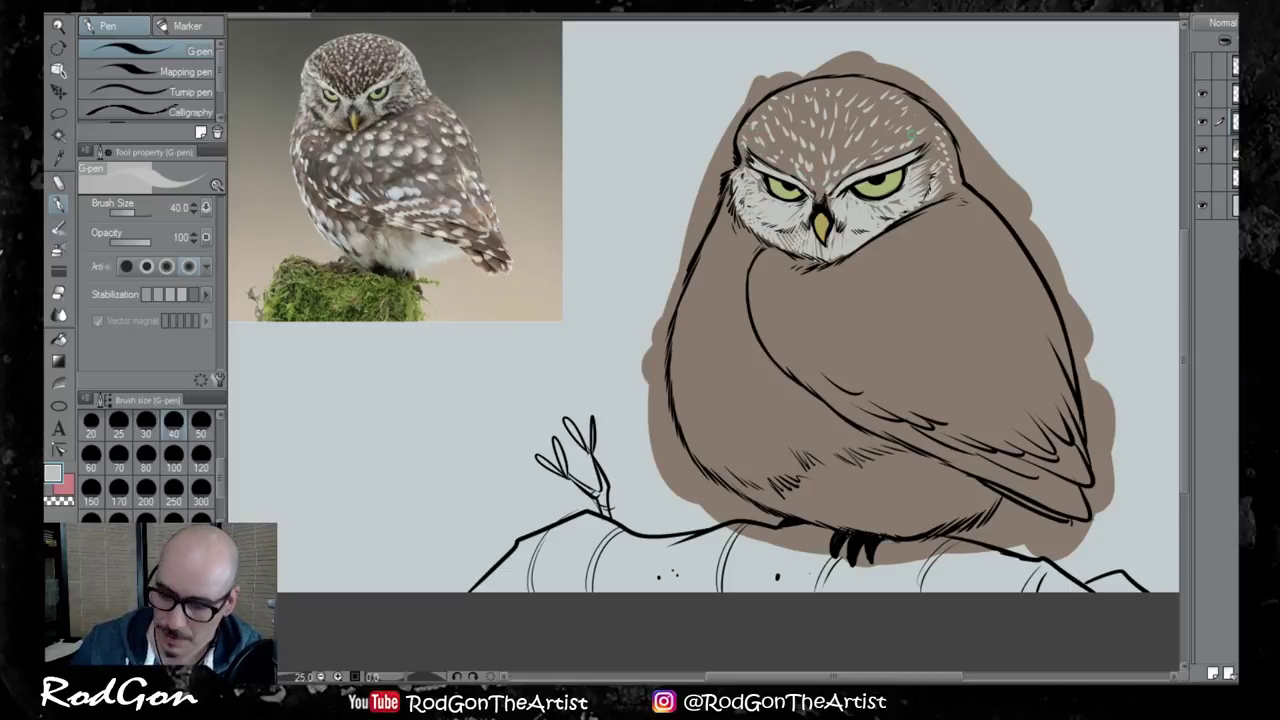
Scatter pale feather spots over the wing and shoulder, enlarging the brush to size 100 for the rounder ones
mouse_move(806, 288)
mouse_down()
mouse_move(810, 310)
mouse_move(781, 305)
mouse_move(805, 351)
mouse_move(904, 354)
mouse_move(894, 410)
mouse_move(912, 427)
mouse_move(906, 441)
mouse_move(950, 420)
mouse_up()
drag(948, 388, 964, 409)
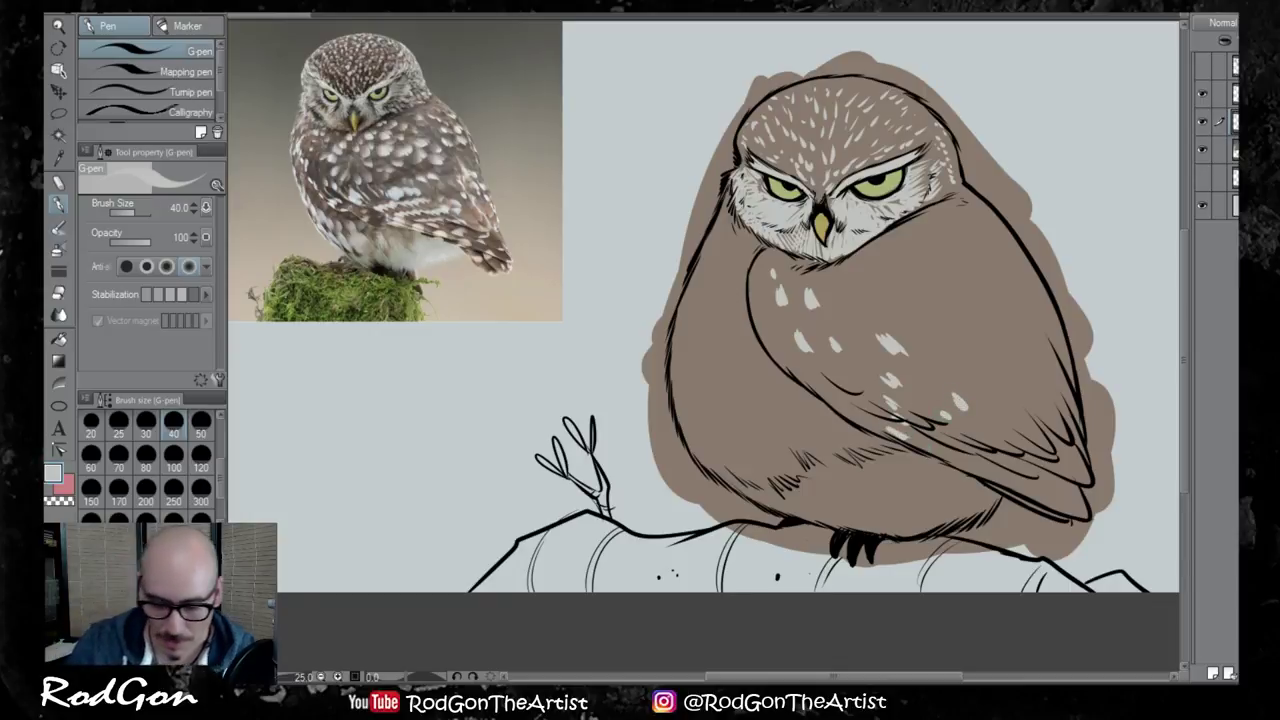
click(174, 455)
drag(927, 288, 884, 306)
mouse_move(911, 257)
mouse_down()
mouse_move(975, 288)
mouse_move(976, 262)
mouse_up()
drag(985, 238, 989, 248)
mouse_move(1024, 298)
mouse_down()
mouse_move(993, 416)
mouse_move(1016, 447)
mouse_up()
drag(975, 448, 981, 462)
drag(846, 386, 830, 381)
drag(781, 341, 788, 350)
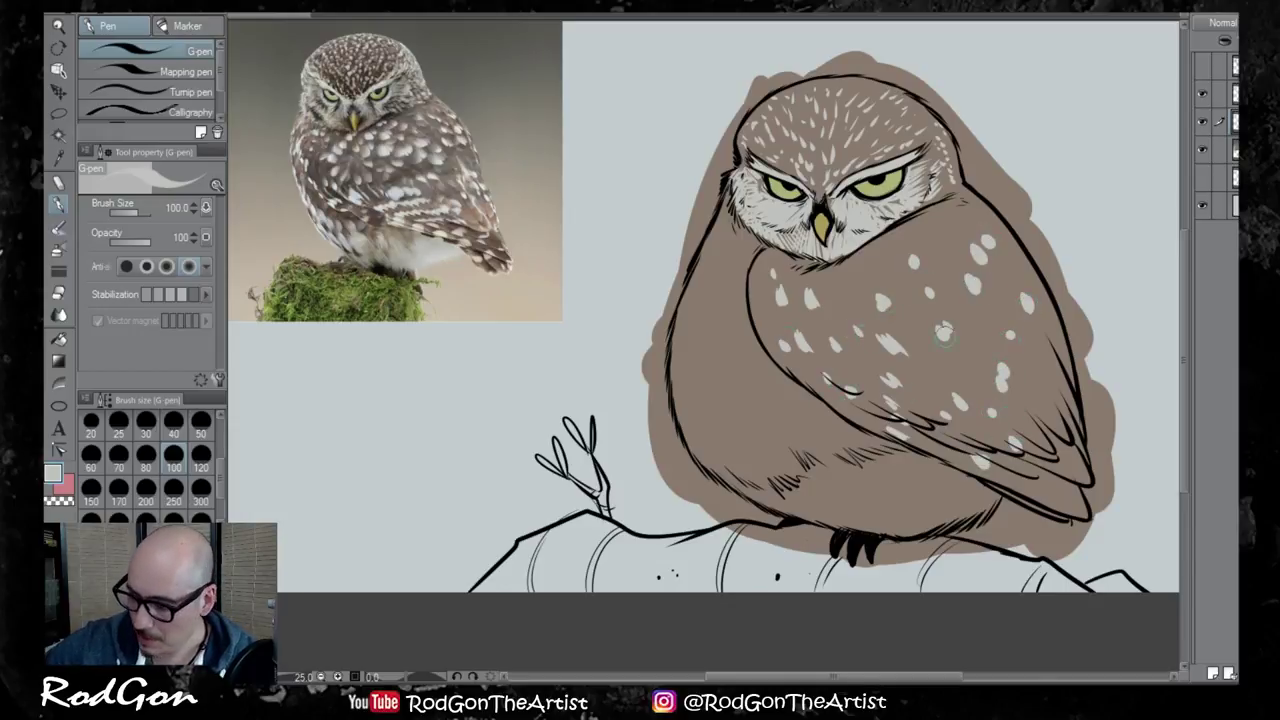
Dab pale elongated spots down the breast left of the wing, from the neck to the lower flank
mouse_move(721, 231)
mouse_down()
mouse_move(741, 260)
mouse_move(700, 298)
mouse_move(688, 358)
mouse_move(690, 406)
mouse_move(736, 426)
mouse_move(713, 419)
mouse_up()
drag(689, 375, 690, 385)
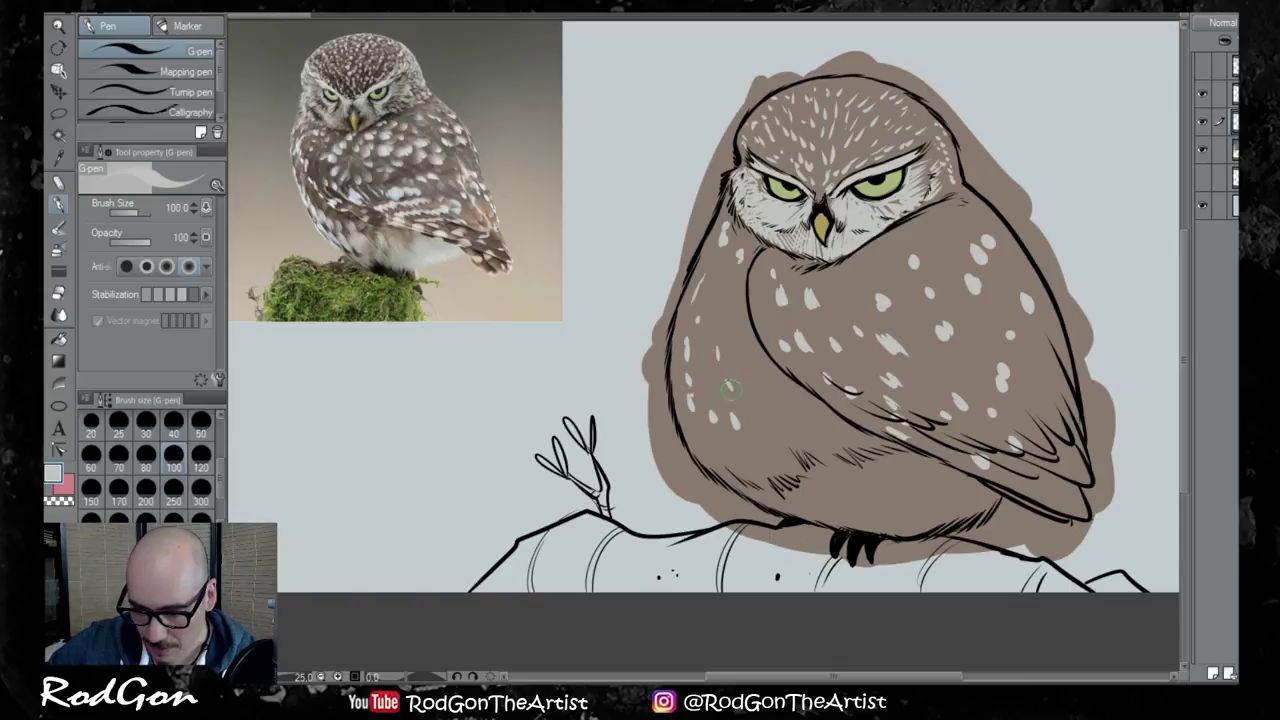
drag(752, 434, 757, 447)
drag(718, 436, 706, 447)
drag(692, 429, 729, 477)
drag(737, 474, 746, 484)
Fill the lower belly with the pale color, giving its upper edge ragged feather strokes
mouse_move(751, 478)
mouse_down()
mouse_move(840, 523)
mouse_move(868, 522)
mouse_up()
drag(795, 498, 872, 528)
drag(816, 506, 916, 530)
drag(840, 504, 928, 526)
mouse_move(872, 488)
mouse_down()
mouse_move(935, 520)
mouse_move(955, 497)
mouse_move(1000, 495)
mouse_move(901, 531)
mouse_up()
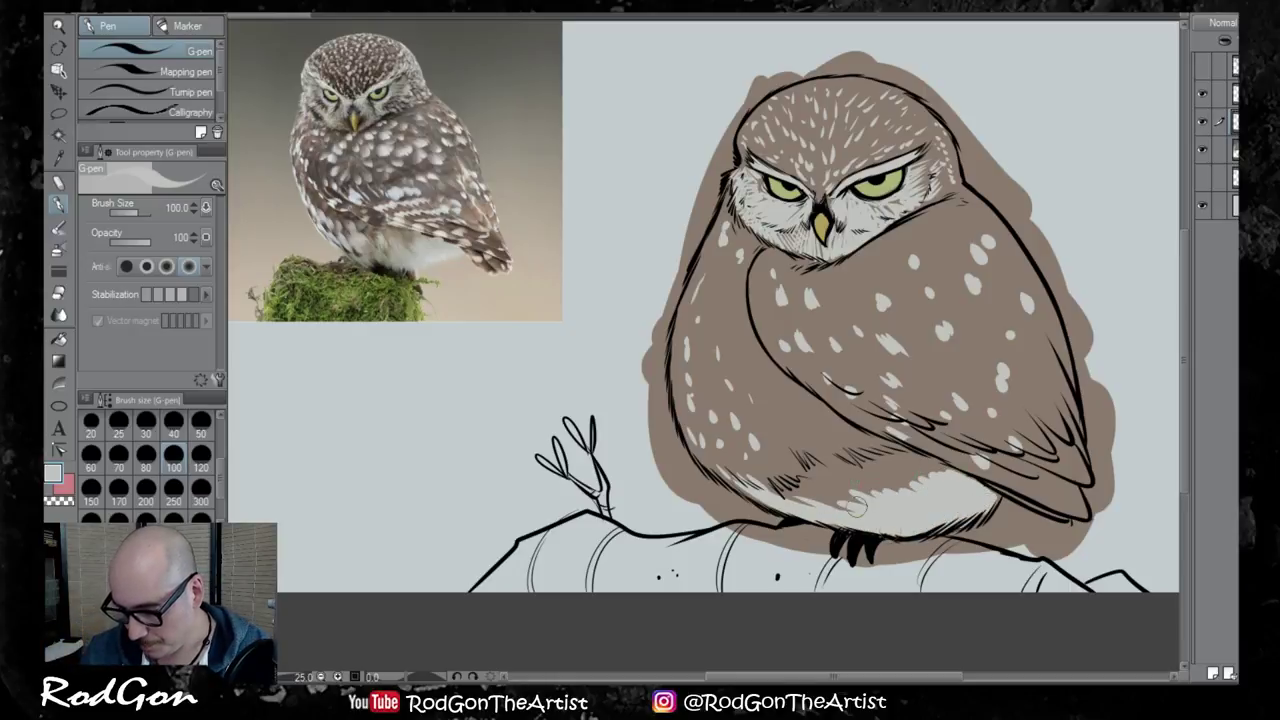
mouse_move(830, 483)
mouse_down()
mouse_move(850, 522)
mouse_move(800, 490)
mouse_move(870, 502)
mouse_move(860, 488)
mouse_move(950, 468)
mouse_move(893, 467)
mouse_move(815, 505)
mouse_move(750, 498)
mouse_up()
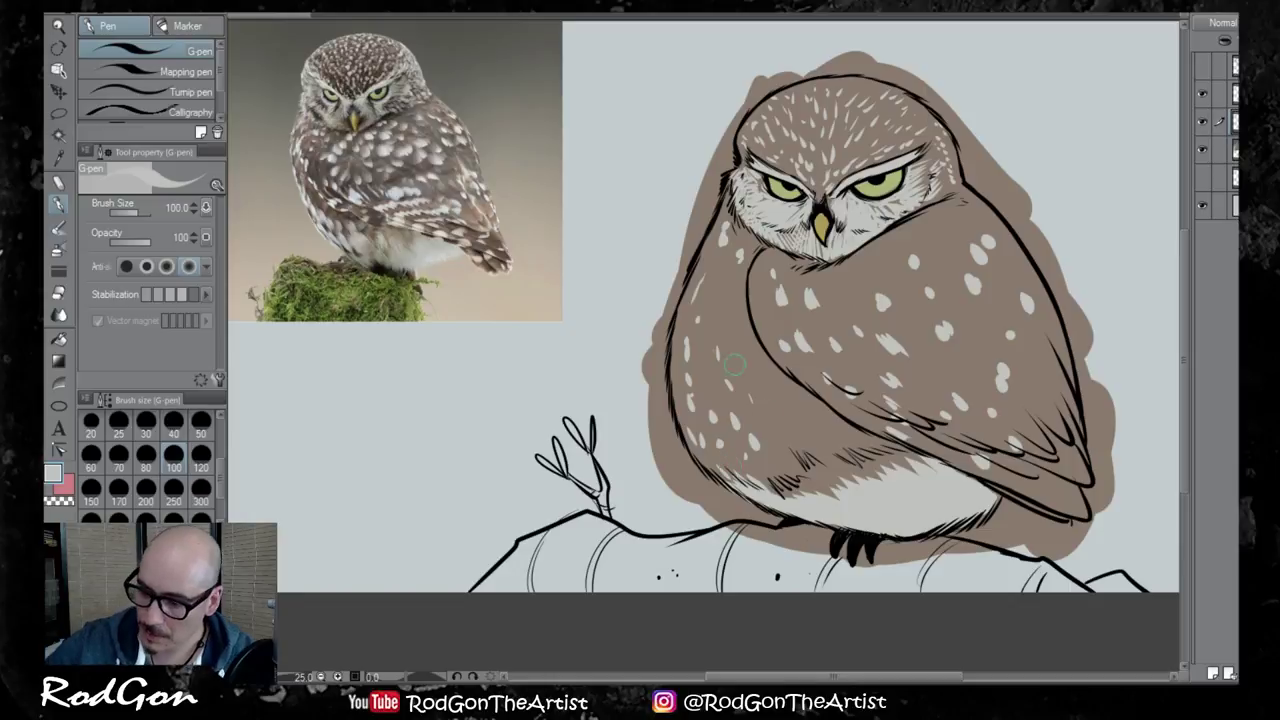
Add more pale spots between the existing ones on the breast and along the upper and front part of the wing
mouse_move(710, 285)
mouse_down()
mouse_move(730, 292)
mouse_move(755, 397)
mouse_up()
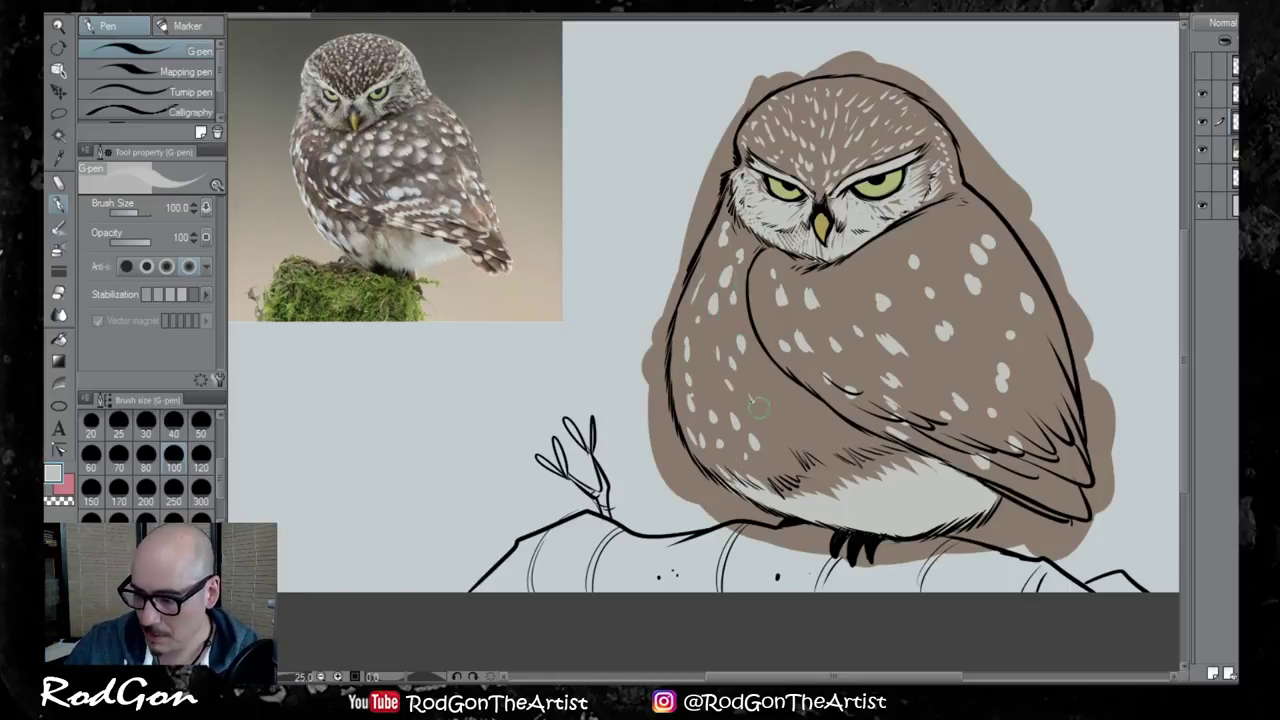
mouse_move(906, 261)
mouse_down()
mouse_move(878, 268)
mouse_move(945, 236)
mouse_move(852, 294)
mouse_move(810, 295)
mouse_up()
drag(790, 272, 792, 284)
drag(824, 378, 828, 391)
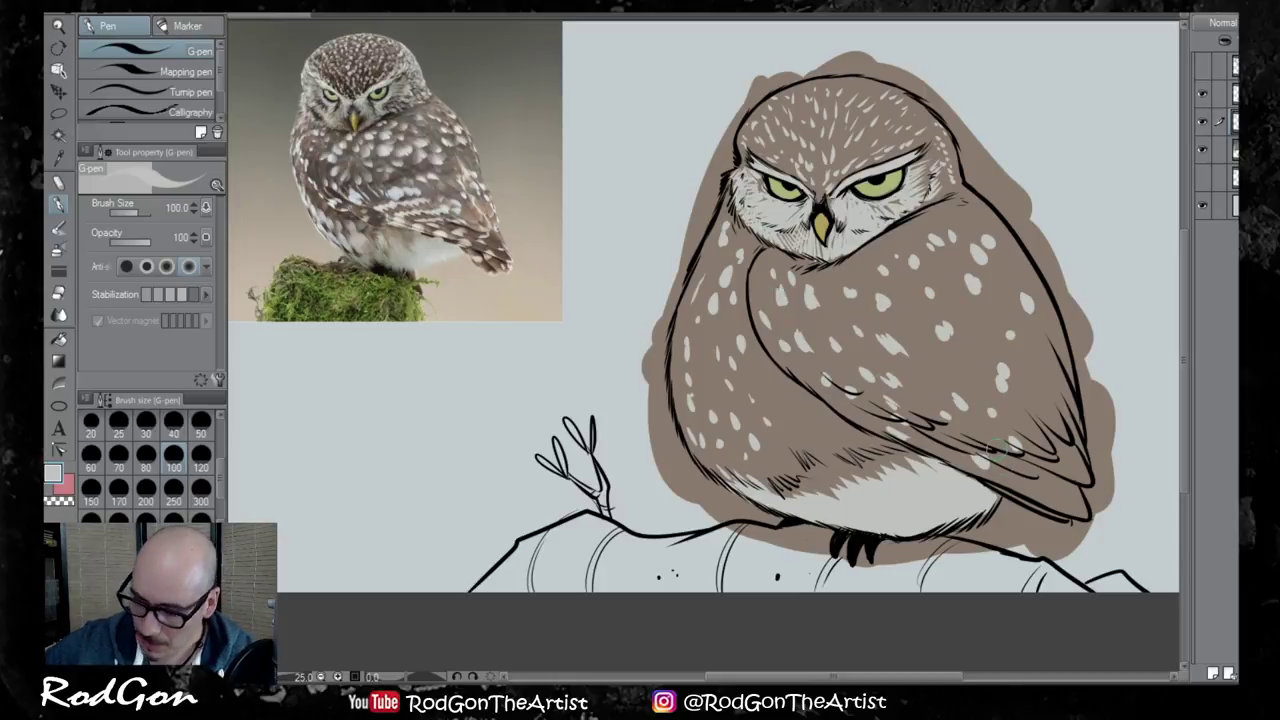
Place pale spots on the wing tip and tail feathers
drag(1044, 490, 1052, 487)
drag(1062, 464, 1067, 473)
drag(1063, 414, 1068, 426)
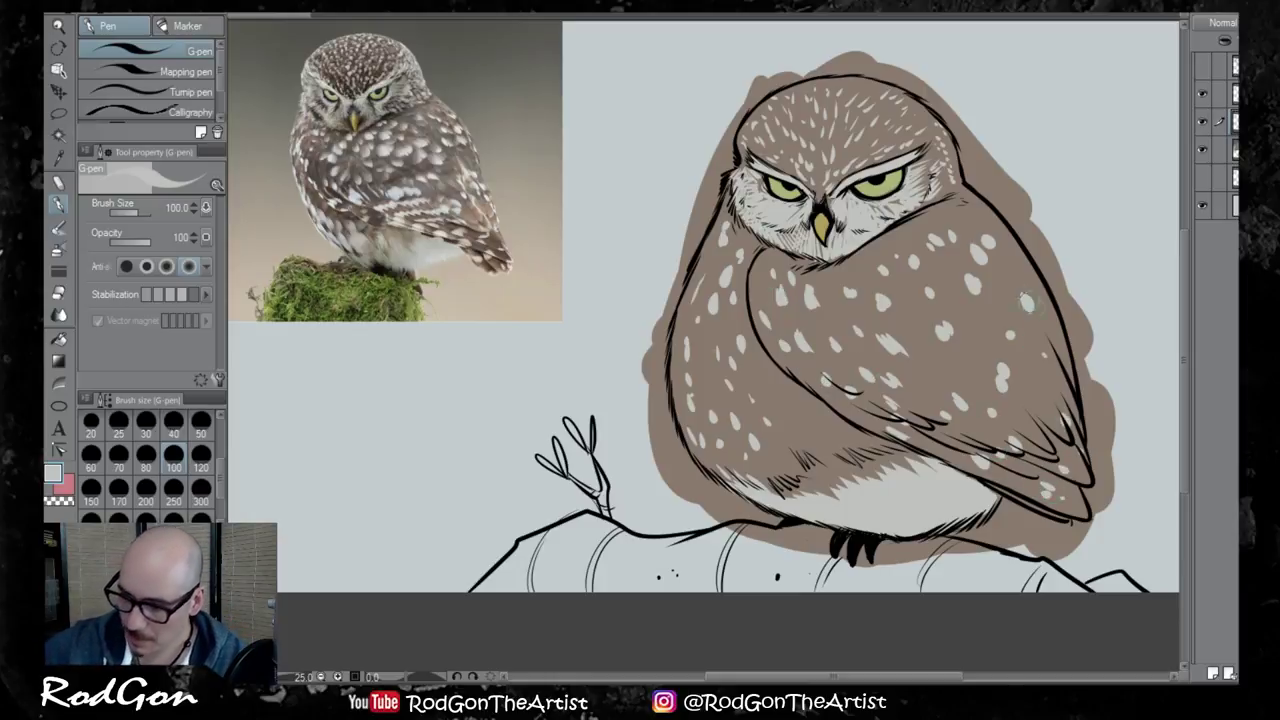
Fill gaps in the wing pattern with extra pale spots at the shoulder, mid-wing and front edge
drag(1024, 297, 1028, 313)
mouse_move(919, 383)
mouse_down()
mouse_move(926, 393)
mouse_move(941, 379)
mouse_up()
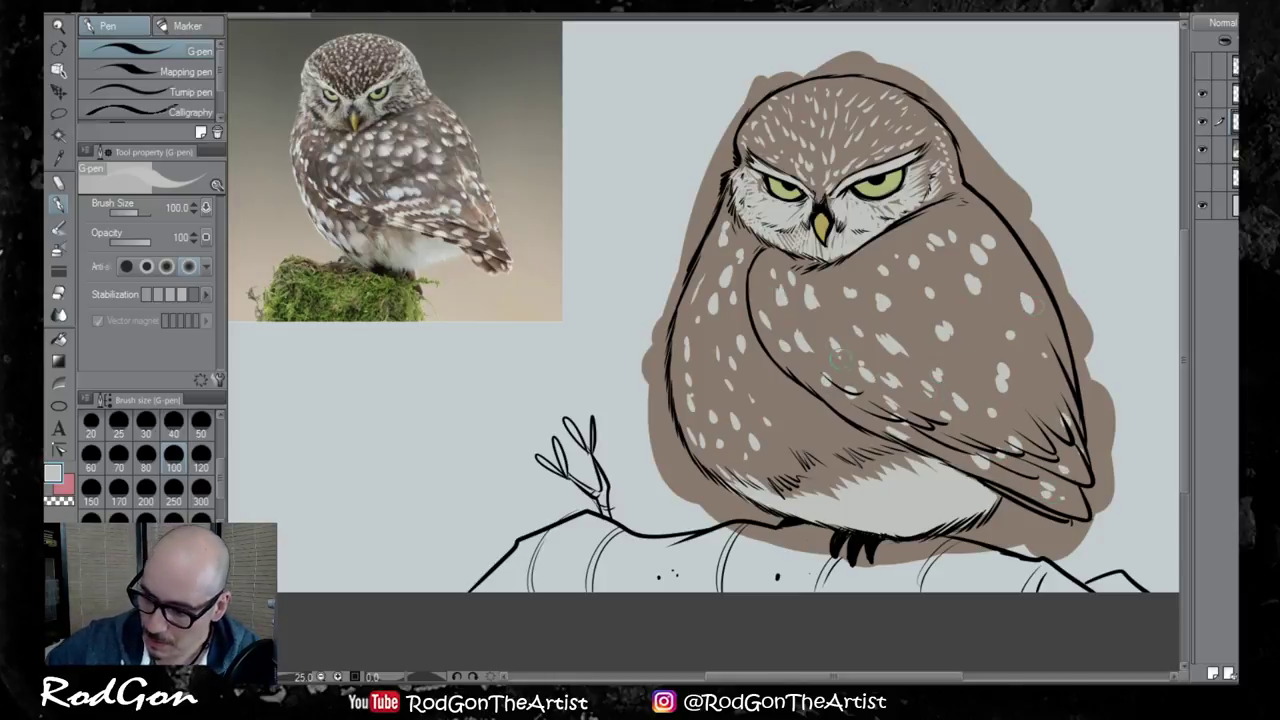
drag(967, 279, 973, 291)
drag(762, 267, 768, 279)
drag(974, 282, 987, 299)
drag(994, 294, 997, 303)
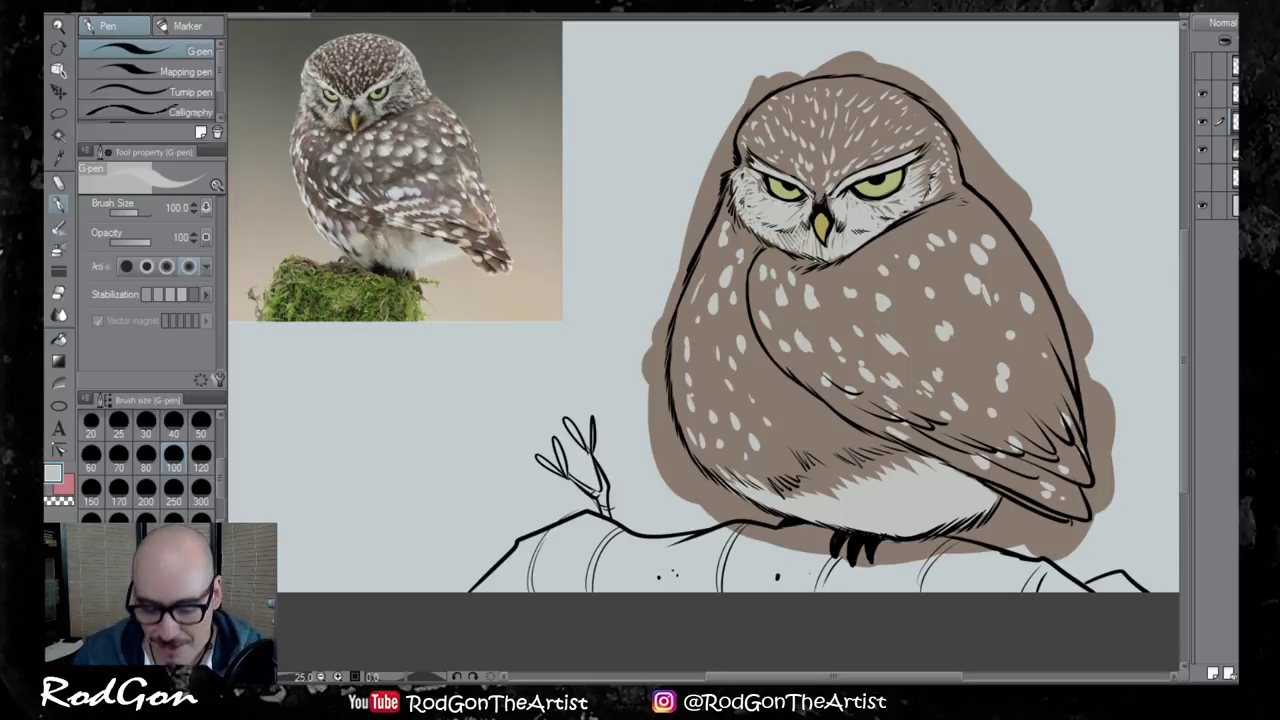
On a new layer, add white highlights to the owl's eyes, beak and facial feathers with a size 30 G-pen
drag(114, 594, 111, 562)
click(56, 158)
click(59, 203)
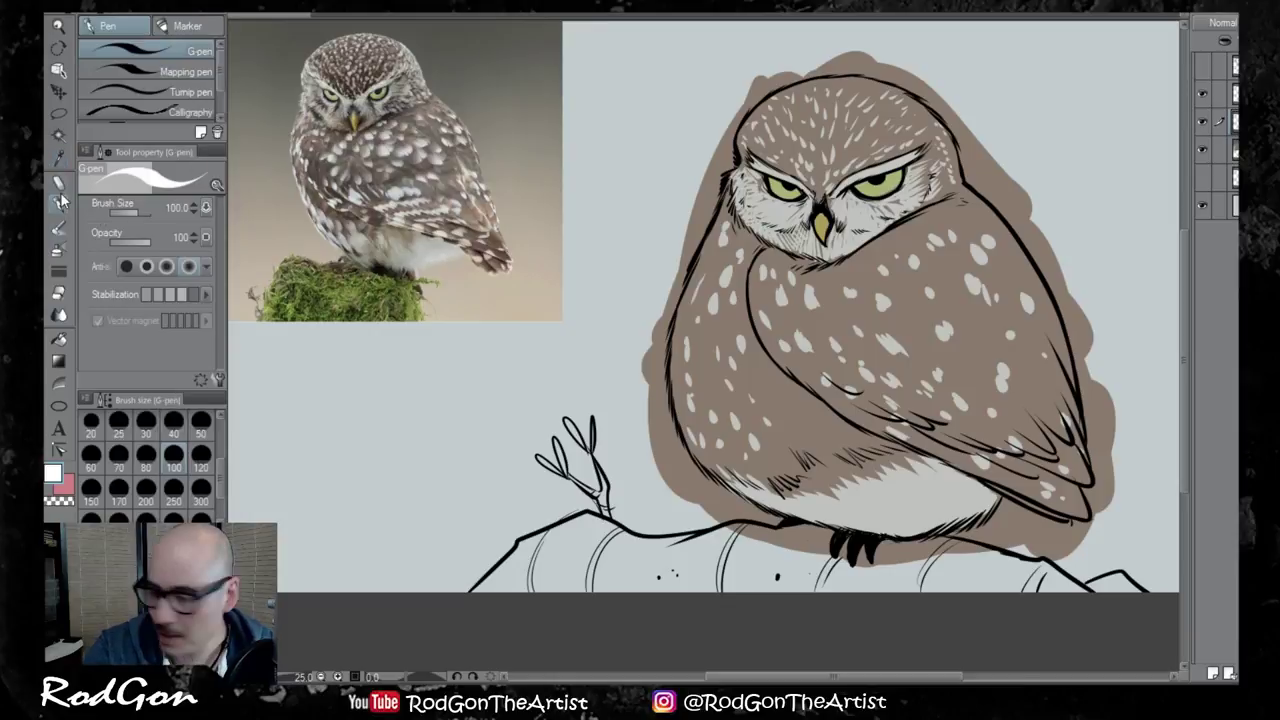
click(1235, 94)
click(1212, 673)
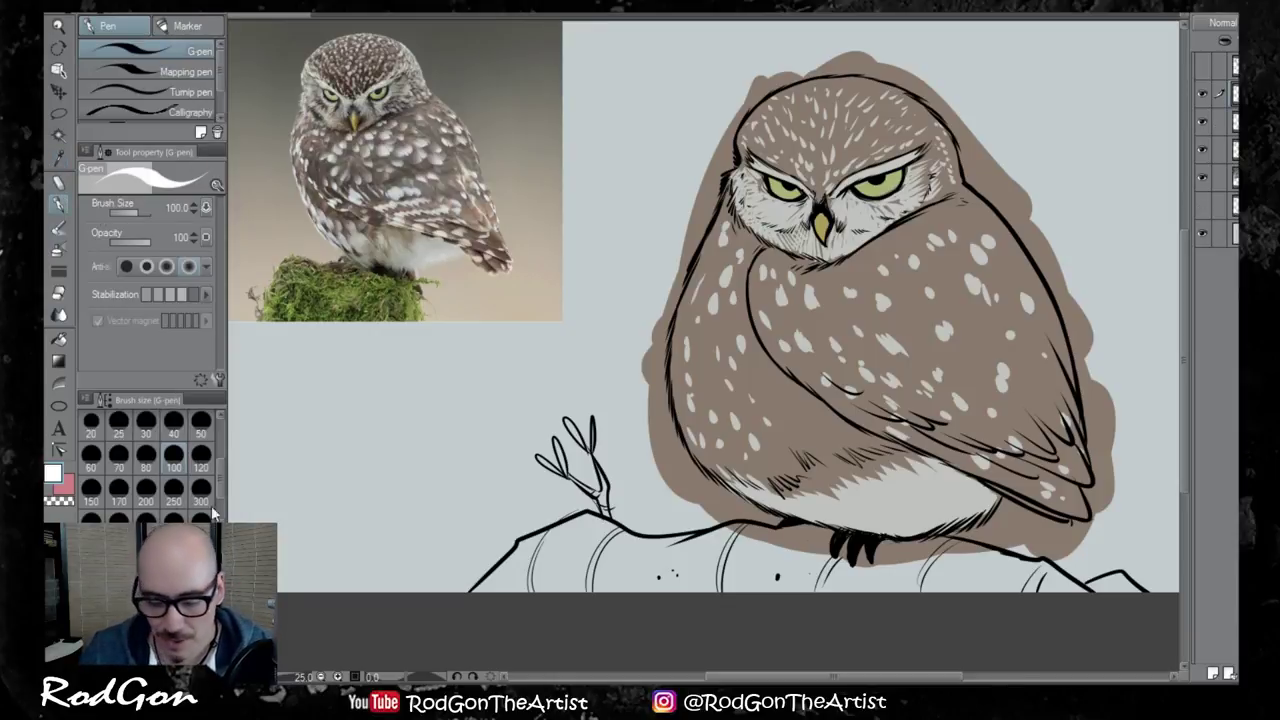
click(147, 432)
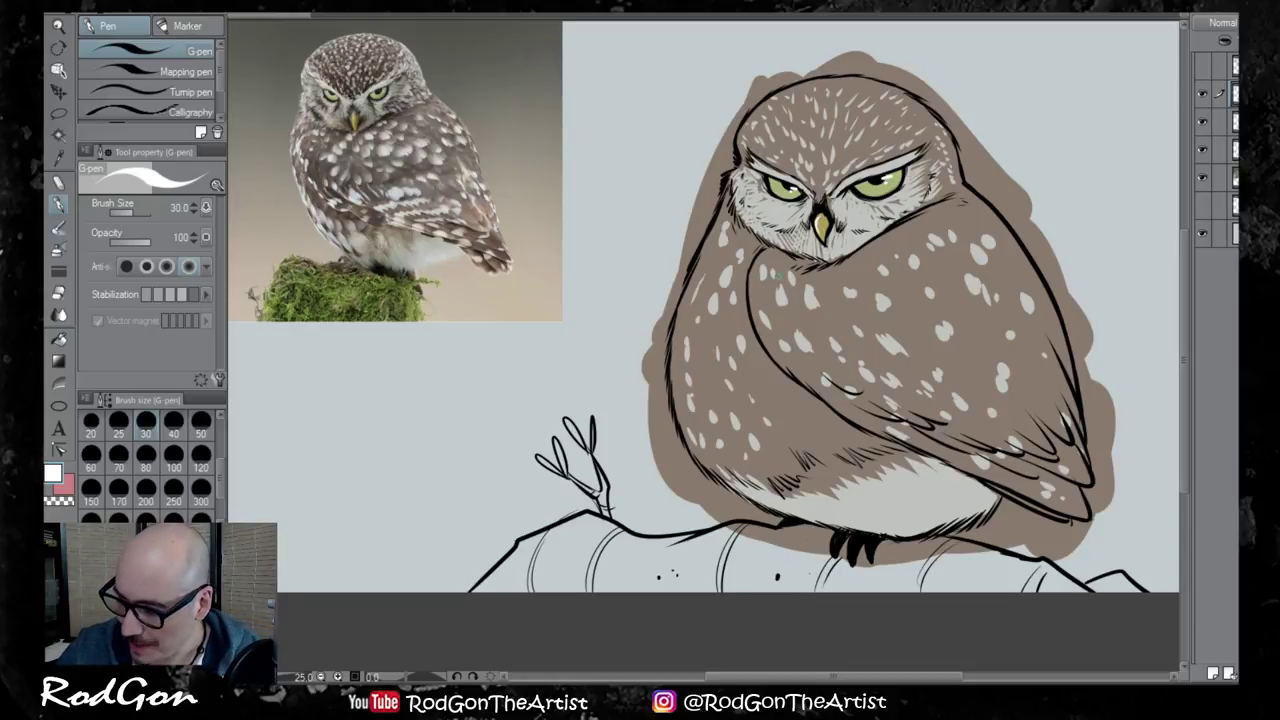
drag(762, 187, 746, 202)
drag(761, 198, 754, 209)
drag(780, 204, 760, 212)
drag(875, 202, 885, 213)
drag(882, 201, 891, 213)
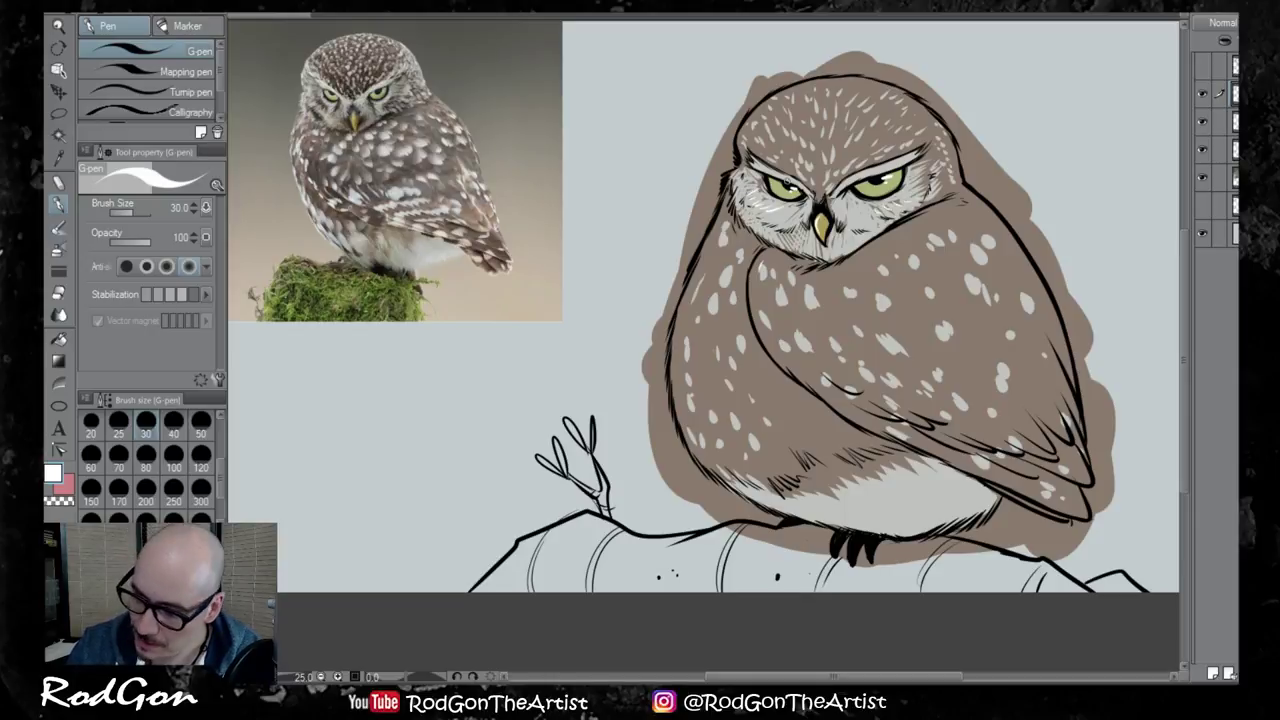
Draw fine white highlight strokes over the spots in the middle and along the back of the wing
drag(907, 369, 919, 381)
drag(921, 376, 931, 387)
drag(1011, 313, 1022, 331)
drag(1017, 319, 1026, 330)
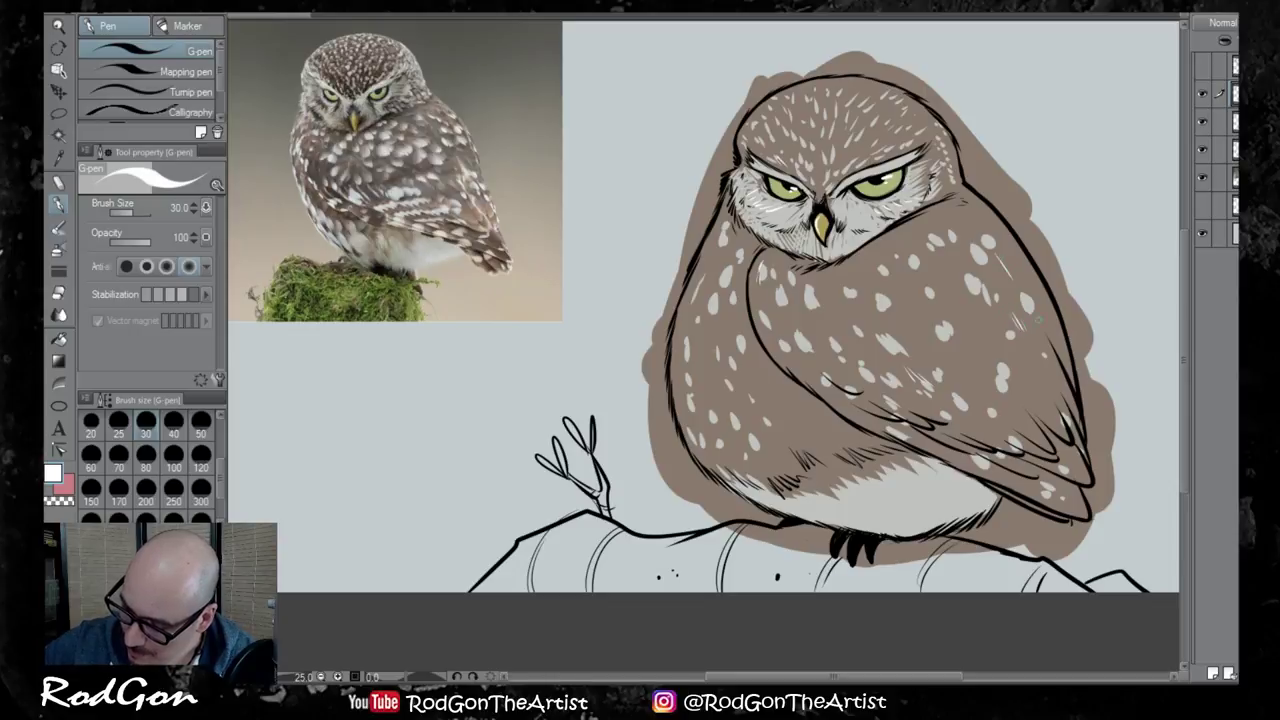
drag(984, 274, 987, 288)
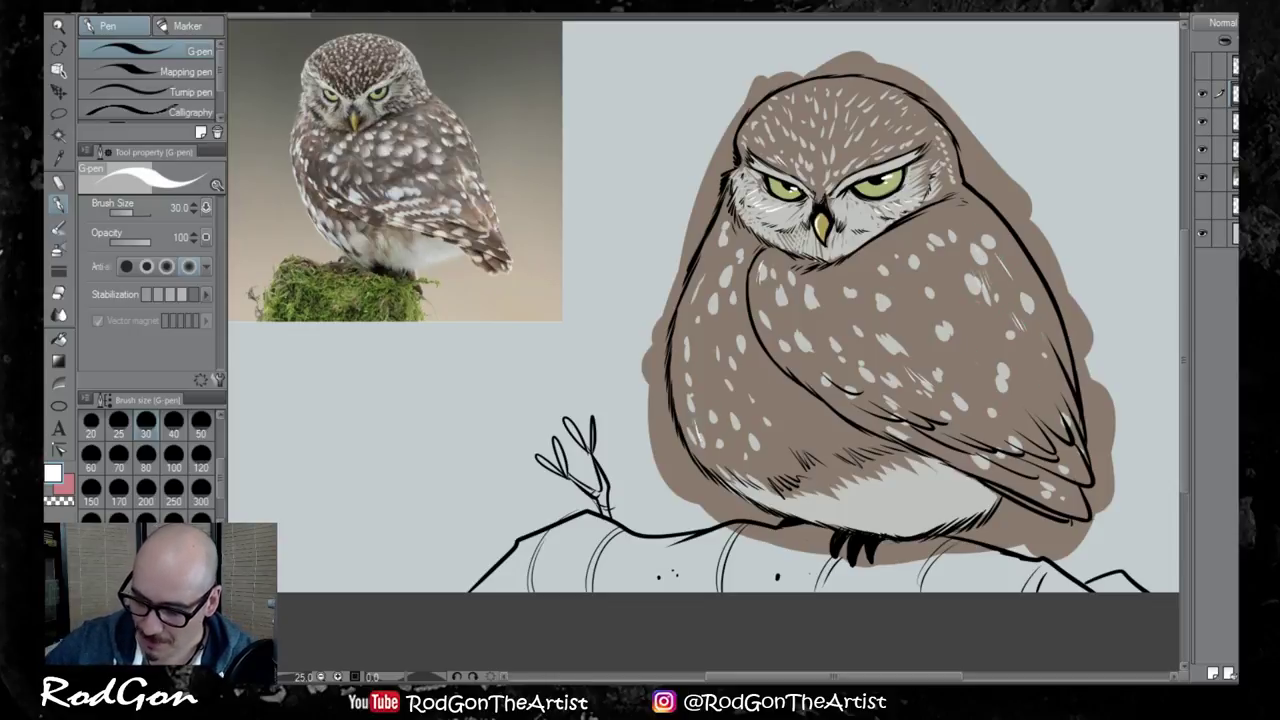
On the owl's color layer, erase the brown spilling outside the body and head outline with a size 80 Hard eraser
click(1222, 150)
click(1203, 149)
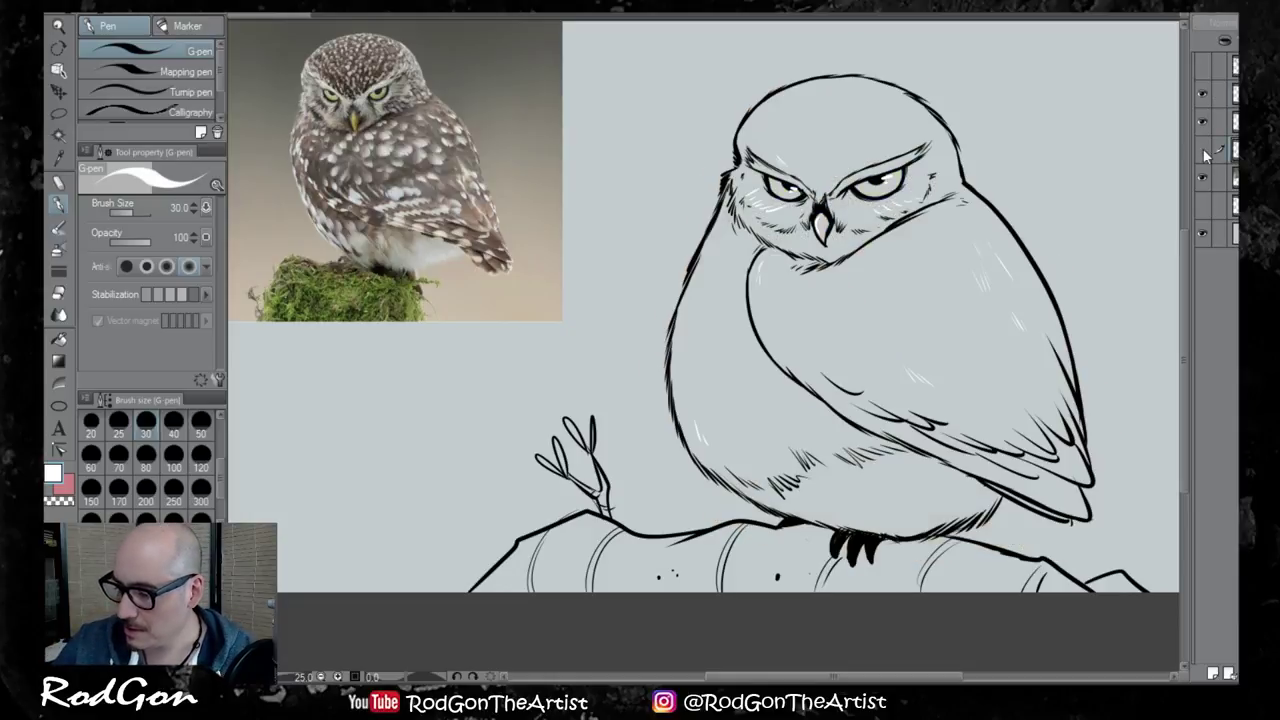
click(1203, 150)
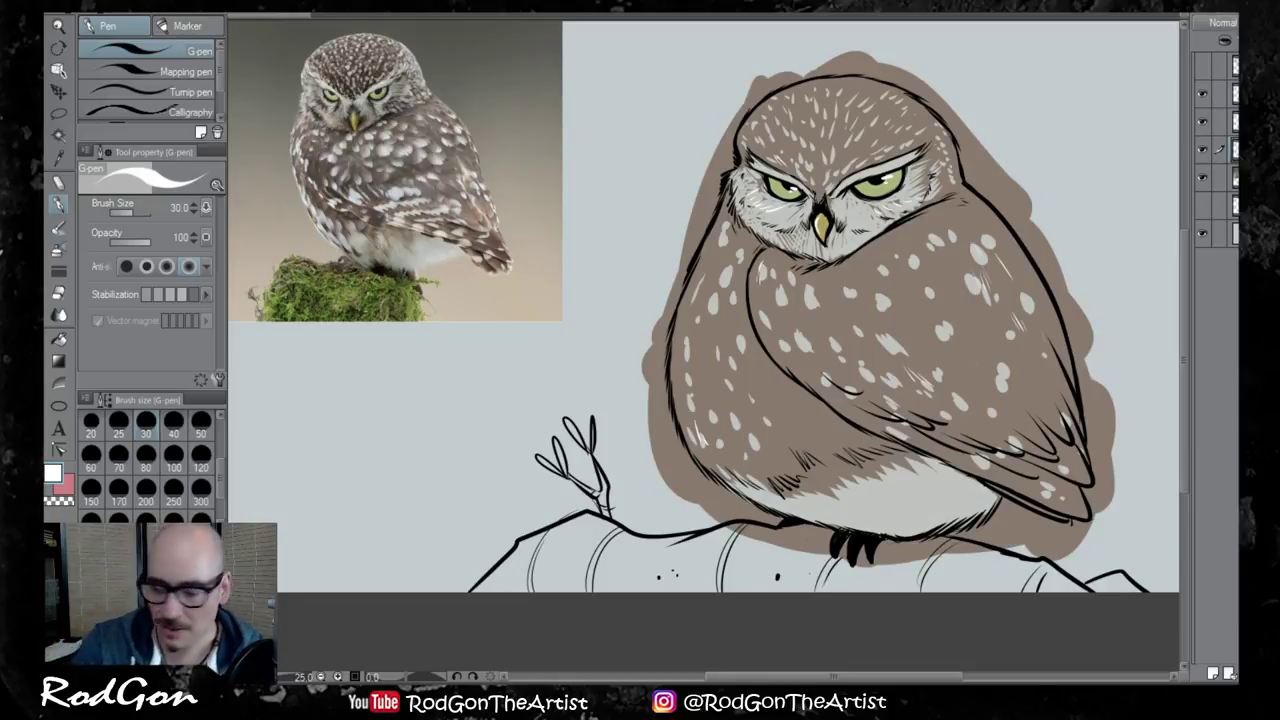
click(59, 292)
click(181, 490)
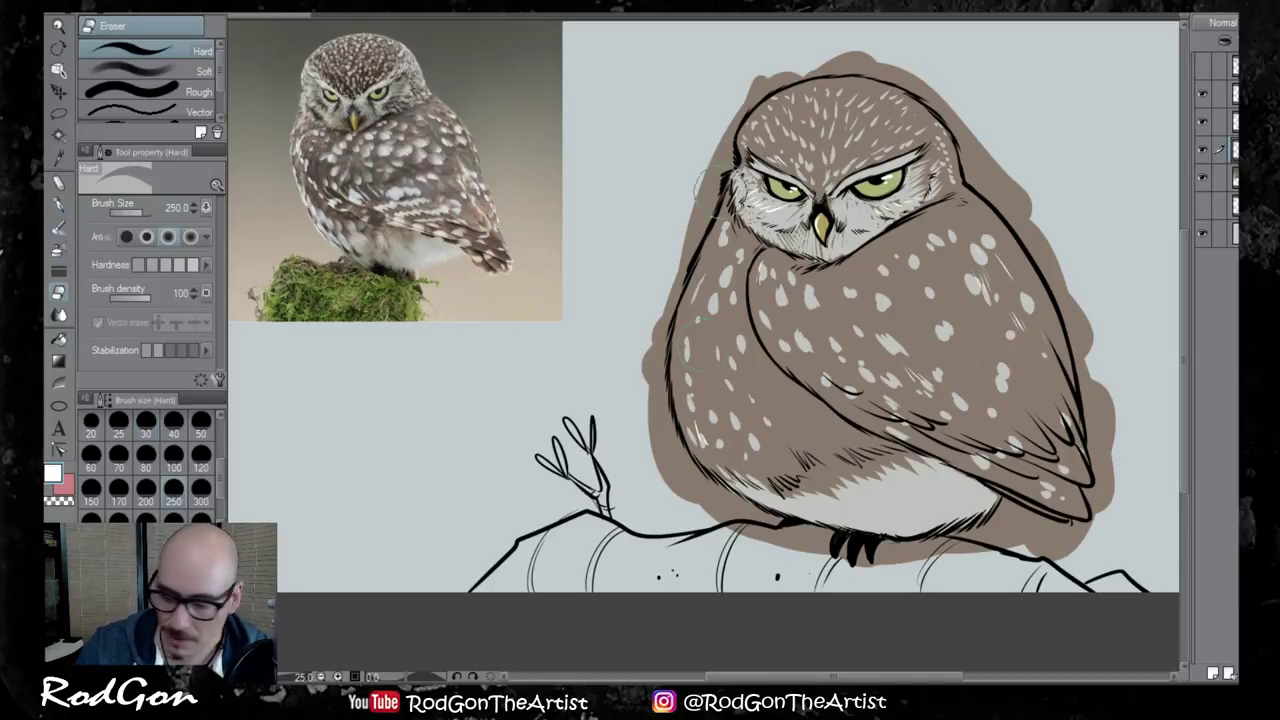
click(148, 456)
mouse_move(718, 135)
mouse_down()
mouse_move(651, 351)
mouse_move(673, 276)
mouse_move(669, 456)
mouse_move(665, 302)
mouse_move(698, 188)
mouse_move(649, 310)
mouse_move(665, 311)
mouse_move(648, 379)
mouse_move(660, 342)
mouse_move(664, 435)
mouse_move(656, 415)
mouse_move(712, 510)
mouse_up()
mouse_move(656, 389)
mouse_down()
mouse_move(706, 501)
mouse_move(666, 427)
mouse_move(656, 372)
mouse_move(709, 495)
mouse_move(667, 443)
mouse_move(705, 491)
mouse_move(733, 502)
mouse_move(664, 480)
mouse_move(786, 552)
mouse_move(721, 495)
mouse_move(818, 537)
mouse_move(861, 538)
mouse_move(859, 493)
mouse_move(833, 546)
mouse_move(905, 559)
mouse_move(989, 546)
mouse_move(986, 525)
mouse_move(1071, 536)
mouse_move(1014, 514)
mouse_move(1081, 539)
mouse_move(996, 534)
mouse_move(1075, 555)
mouse_up()
mouse_move(1000, 185)
mouse_down()
mouse_move(1098, 371)
mouse_move(1076, 322)
mouse_move(1094, 459)
mouse_move(1102, 369)
mouse_move(1088, 490)
mouse_up()
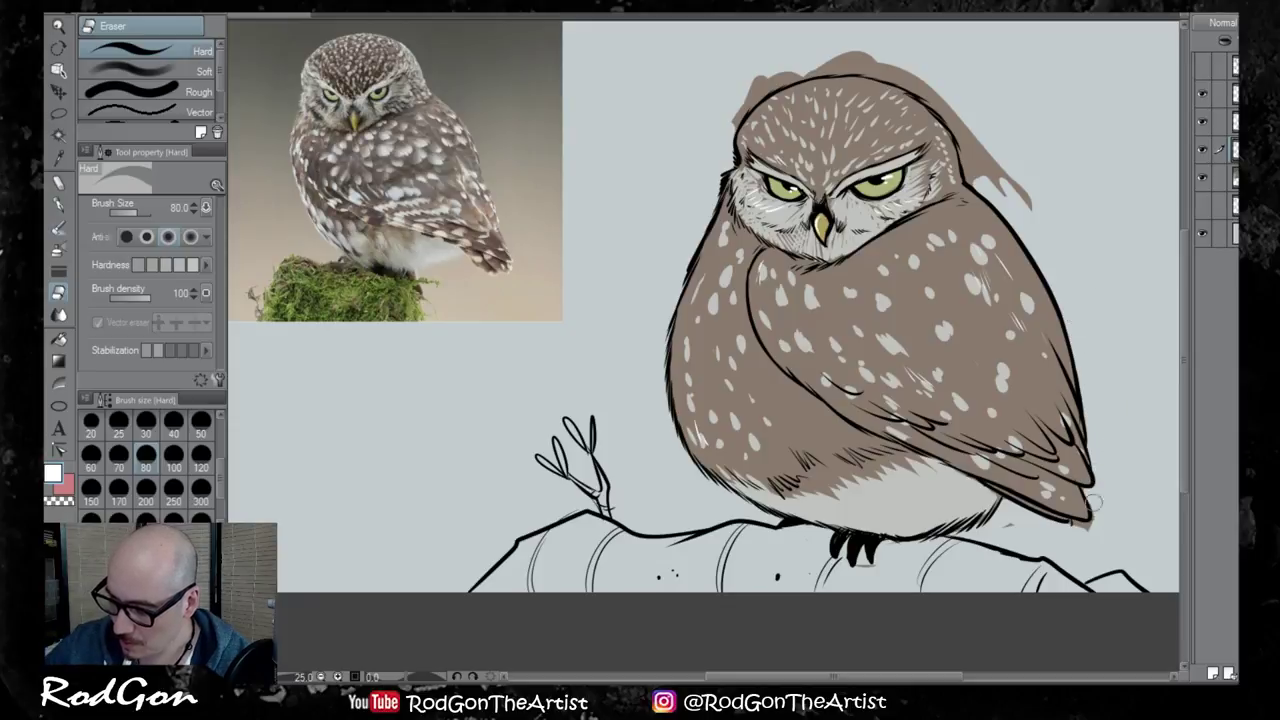
mouse_move(912, 80)
mouse_down()
mouse_move(972, 172)
mouse_move(953, 119)
mouse_move(880, 72)
mouse_move(832, 66)
mouse_move(842, 62)
mouse_move(719, 138)
mouse_up()
drag(872, 56, 845, 60)
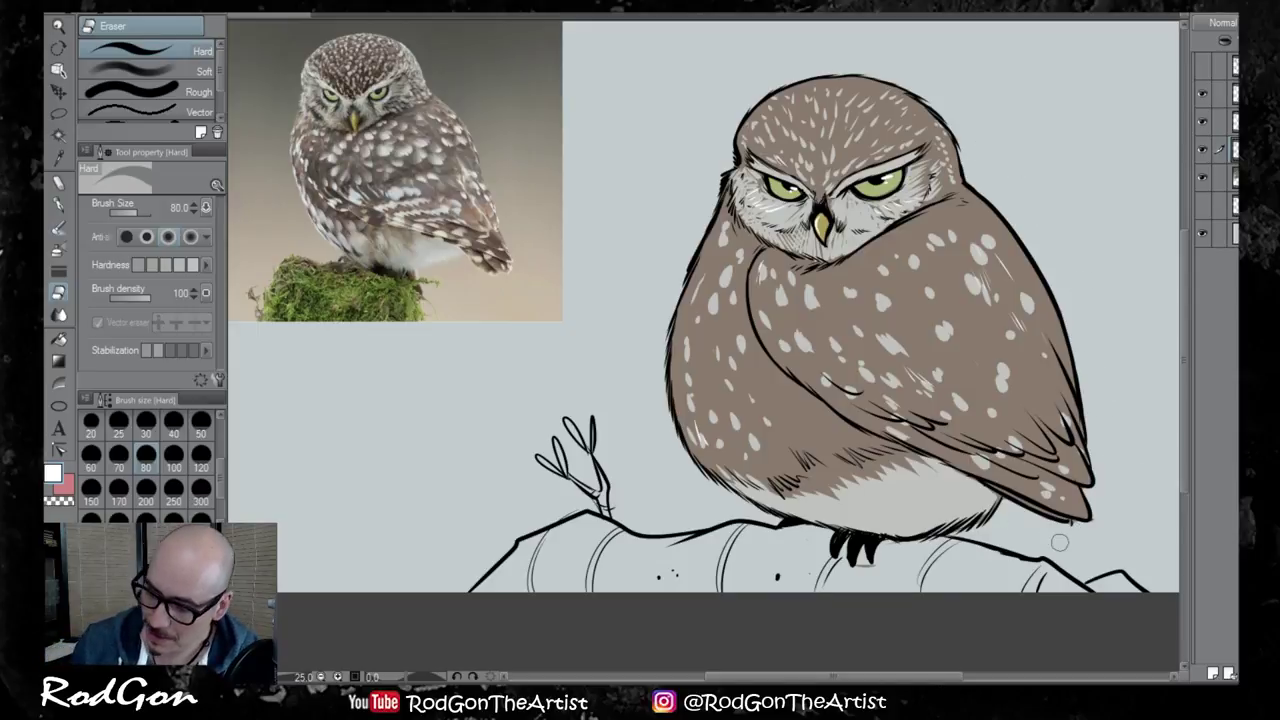
On a new layer, paint muted green spiky grass behind the twig and the owl's breast with a size 250 G-pen
click(1213, 675)
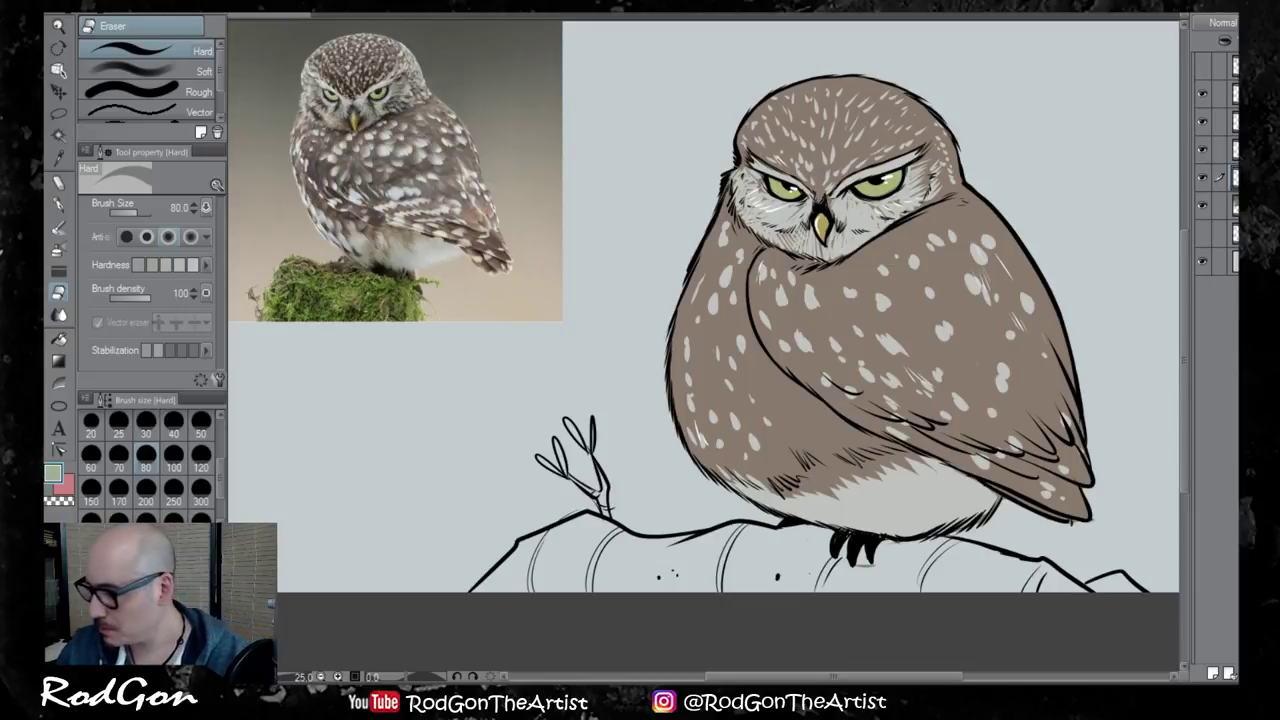
click(59, 206)
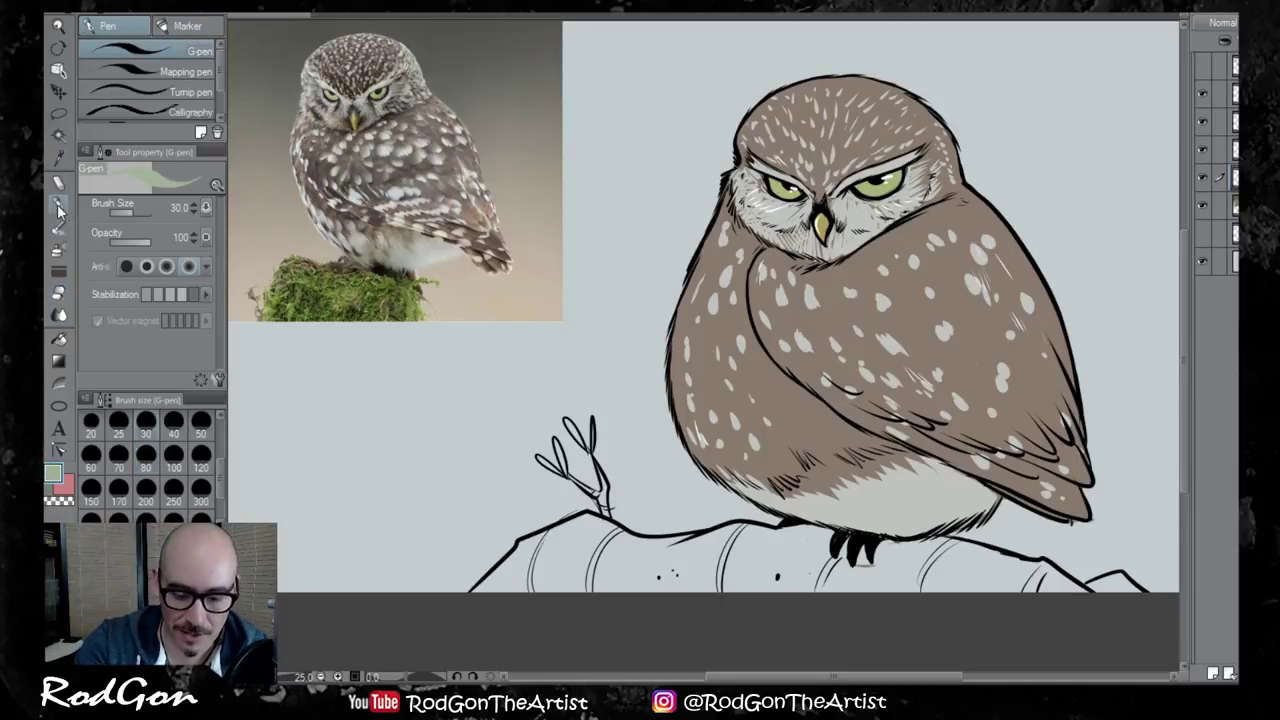
click(173, 491)
mouse_move(588, 452)
mouse_down()
mouse_move(606, 506)
mouse_move(619, 496)
mouse_move(622, 411)
mouse_move(639, 496)
mouse_move(640, 375)
mouse_up()
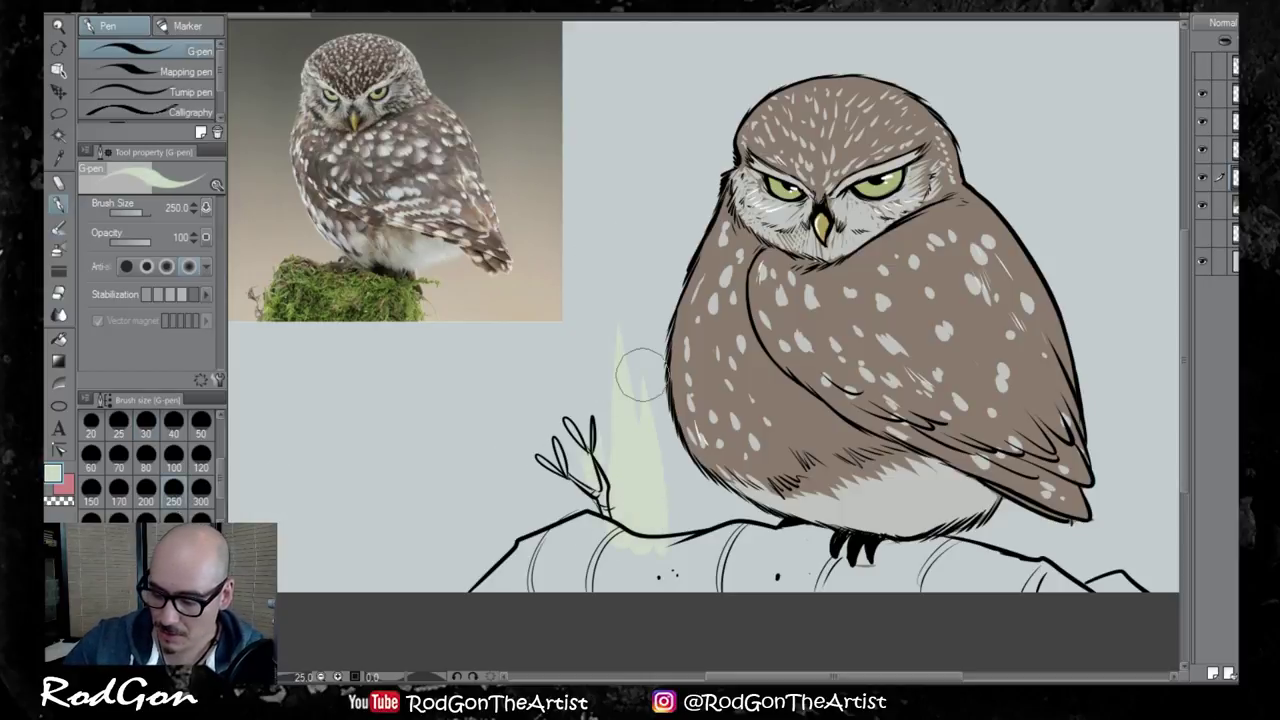
drag(143, 574, 150, 592)
mouse_move(581, 438)
mouse_down()
mouse_move(605, 512)
mouse_move(633, 540)
mouse_move(660, 537)
mouse_move(632, 270)
mouse_move(665, 497)
mouse_move(705, 520)
mouse_move(671, 322)
mouse_move(735, 550)
mouse_move(708, 518)
mouse_move(635, 197)
mouse_move(608, 450)
mouse_move(545, 487)
mouse_up()
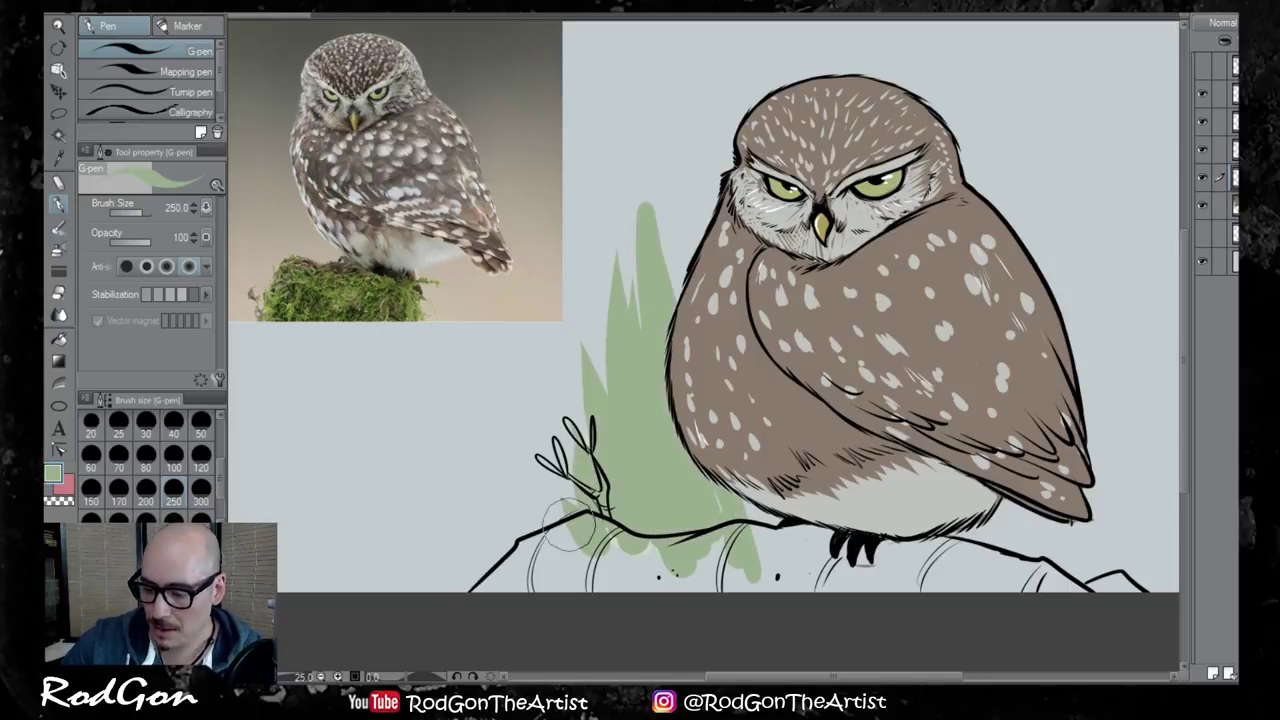
Extend the green grass blades up both sides of the owl to head height and down behind the tail
mouse_move(664, 409)
mouse_down()
mouse_move(647, 156)
mouse_move(662, 194)
mouse_up()
drag(690, 444, 681, 236)
mouse_move(946, 430)
mouse_down()
mouse_move(1036, 245)
mouse_move(1021, 405)
mouse_move(991, 388)
mouse_move(991, 128)
mouse_move(986, 550)
mouse_move(1006, 285)
mouse_move(1036, 420)
mouse_move(1041, 555)
mouse_move(1076, 555)
mouse_move(1100, 533)
mouse_move(1125, 543)
mouse_move(1066, 540)
mouse_move(1136, 262)
mouse_move(1084, 182)
mouse_move(1033, 300)
mouse_move(1022, 400)
mouse_move(993, 380)
mouse_move(958, 97)
mouse_up()
mouse_move(685, 268)
mouse_down()
mouse_move(661, 92)
mouse_move(681, 268)
mouse_move(718, 96)
mouse_up()
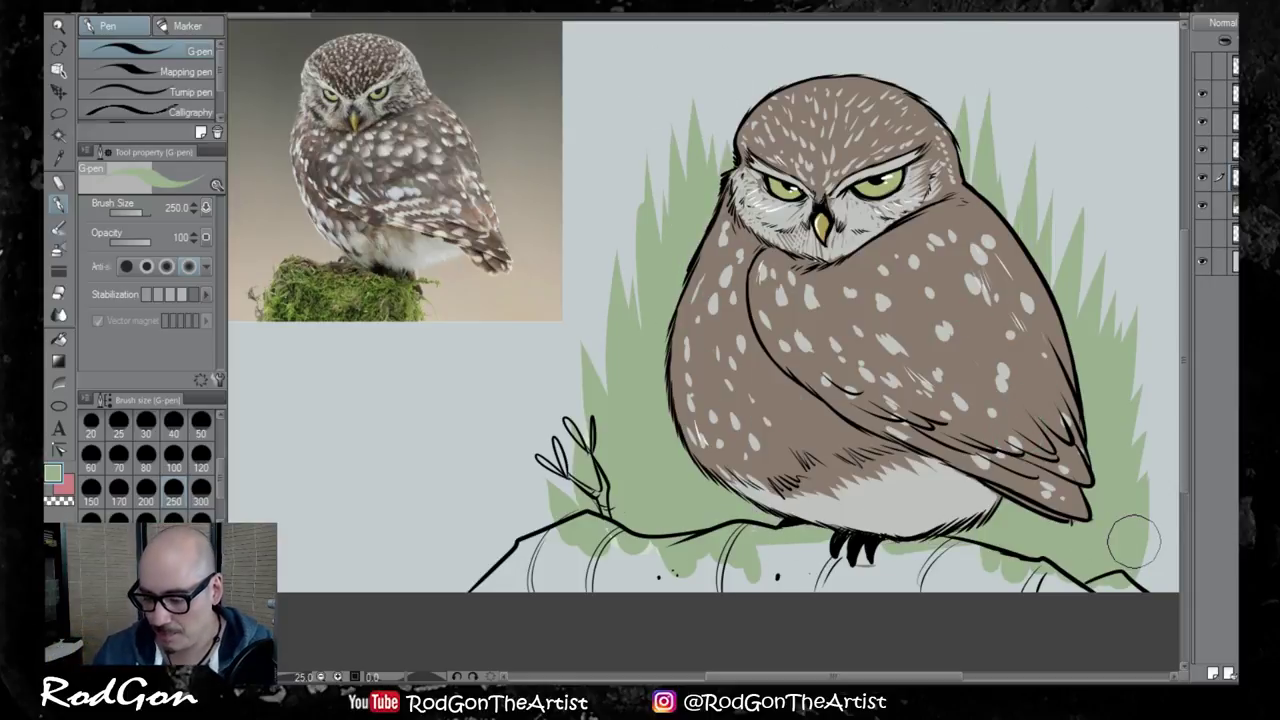
Clear the green overlapping the branch and the stray color left below the owl's claws
mouse_move(545, 546)
mouse_down()
mouse_move(668, 558)
mouse_move(685, 541)
mouse_move(663, 544)
mouse_move(811, 538)
mouse_up()
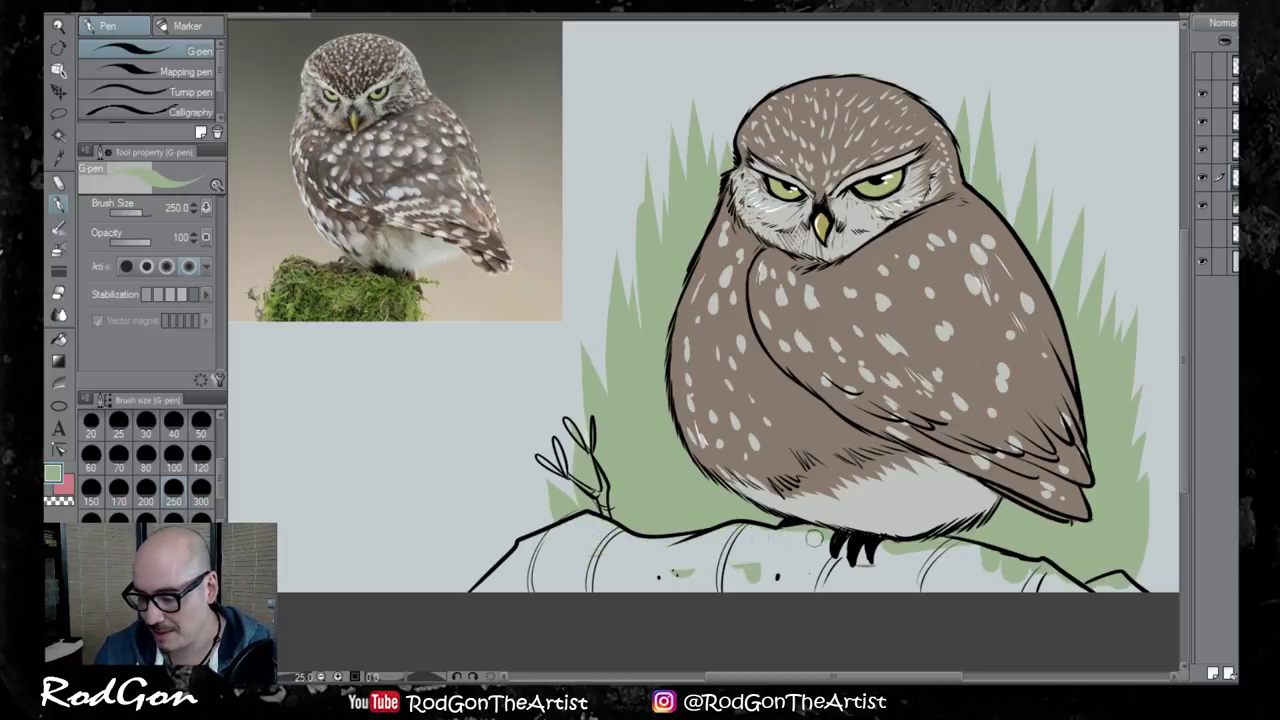
key(ctrl+z)
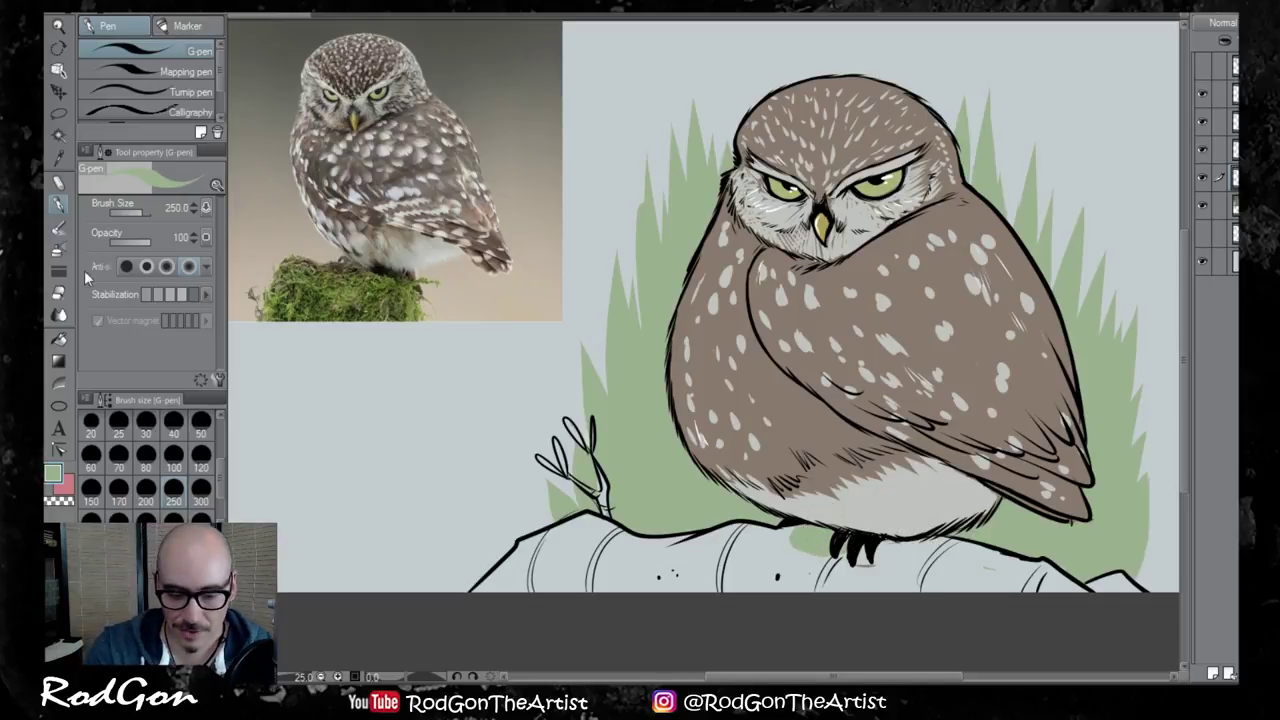
click(60, 292)
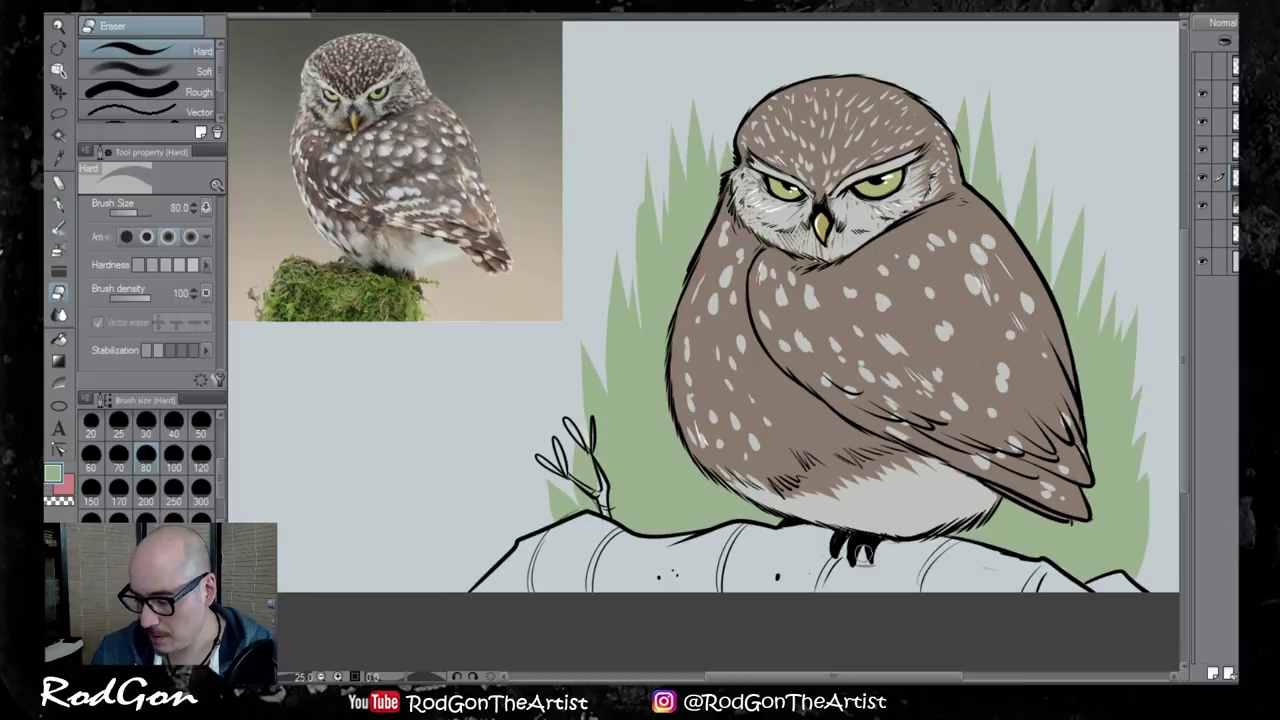
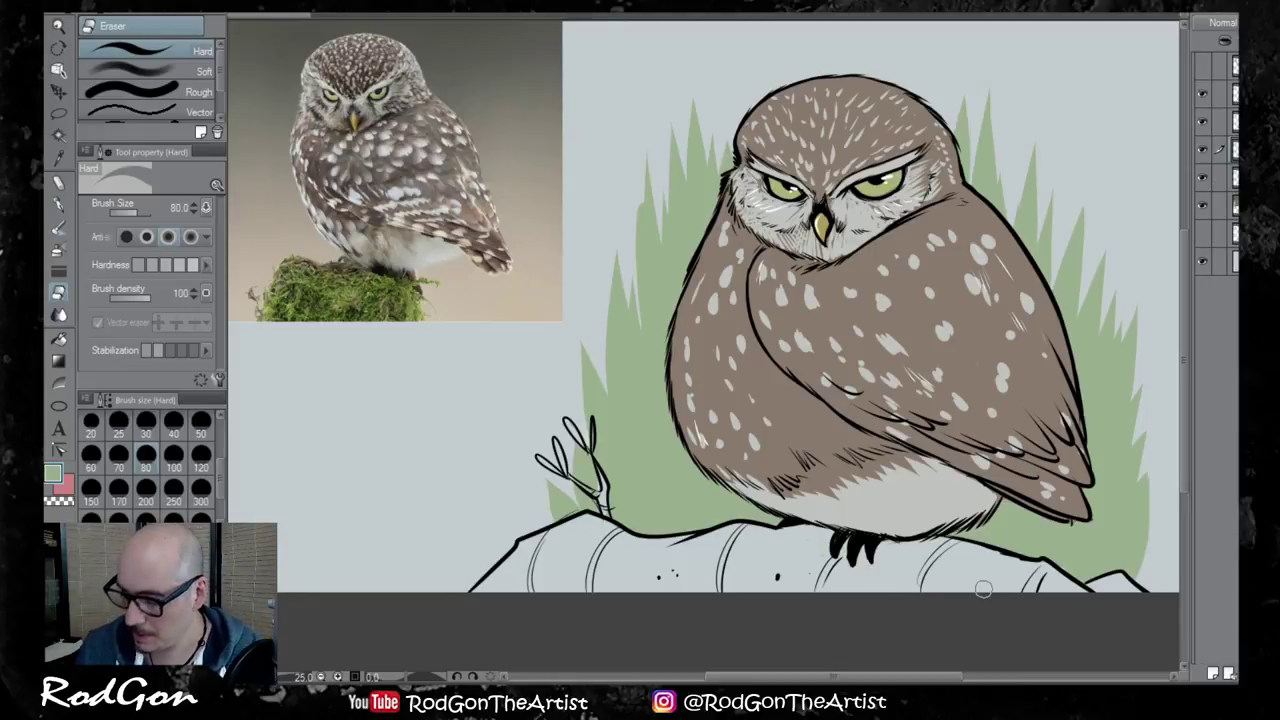
mouse_move(962, 448)
mouse_down()
mouse_move(890, 413)
mouse_move(781, 445)
mouse_move(937, 461)
mouse_up()
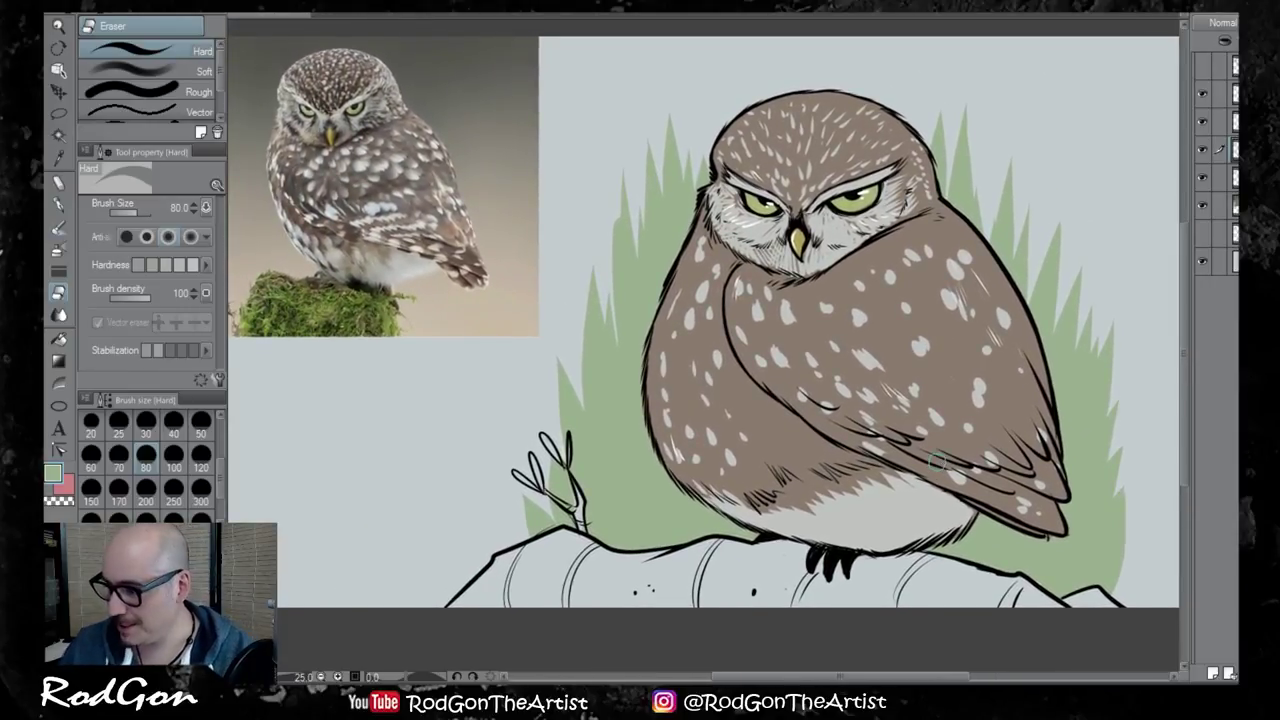
Merge the owl's highlight, ink, color and grass layers together with the reference photo into one layer
click(1206, 94)
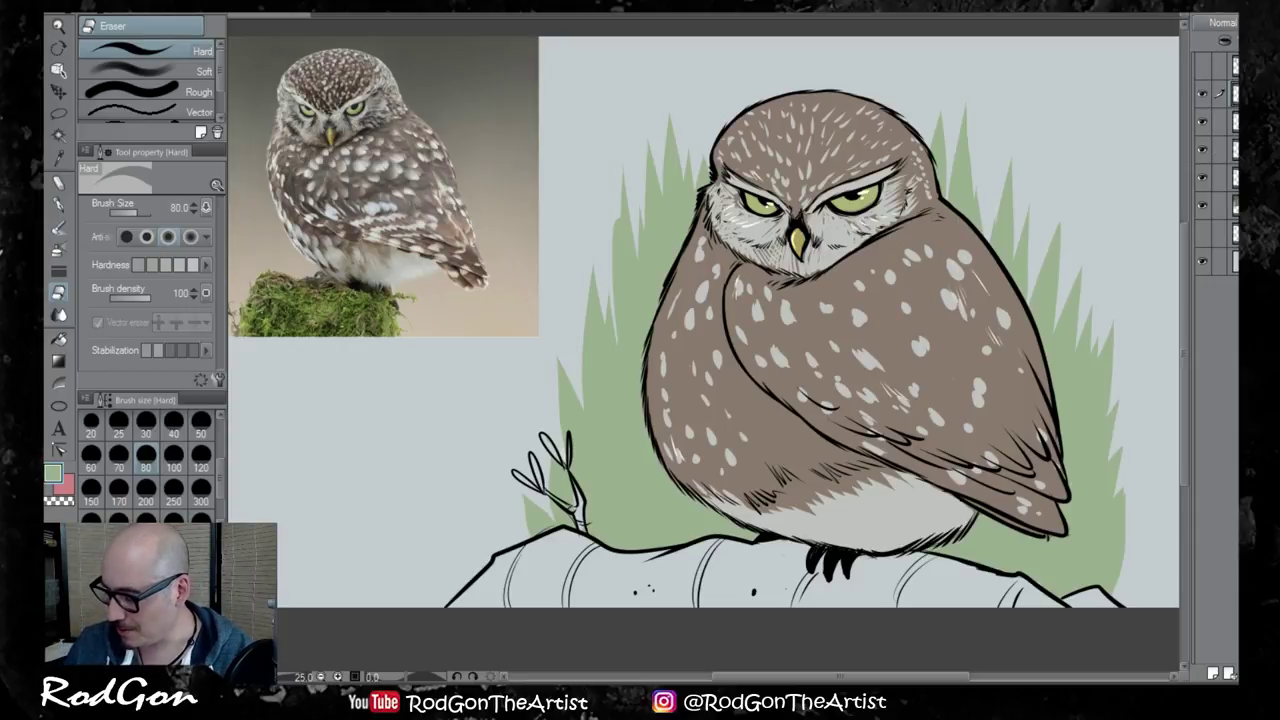
key(ctrl+e)
key(ctrl+e)
key(ctrl+e)
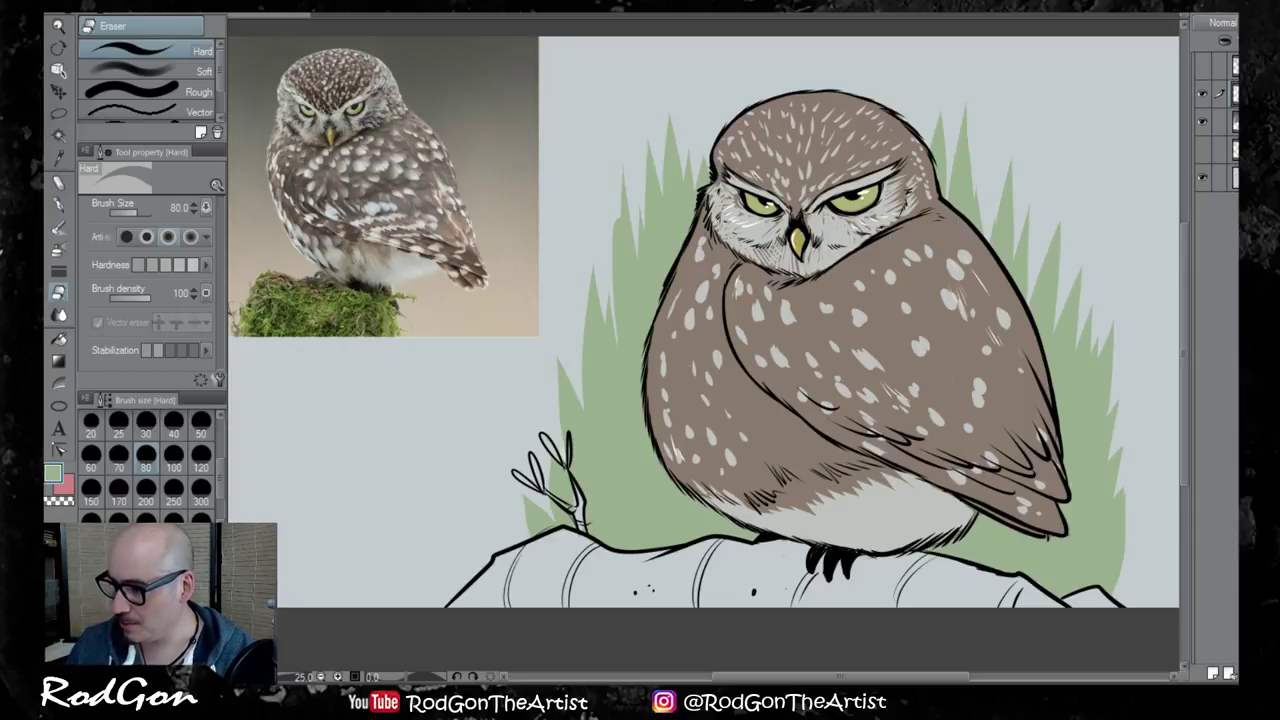
click(1203, 92)
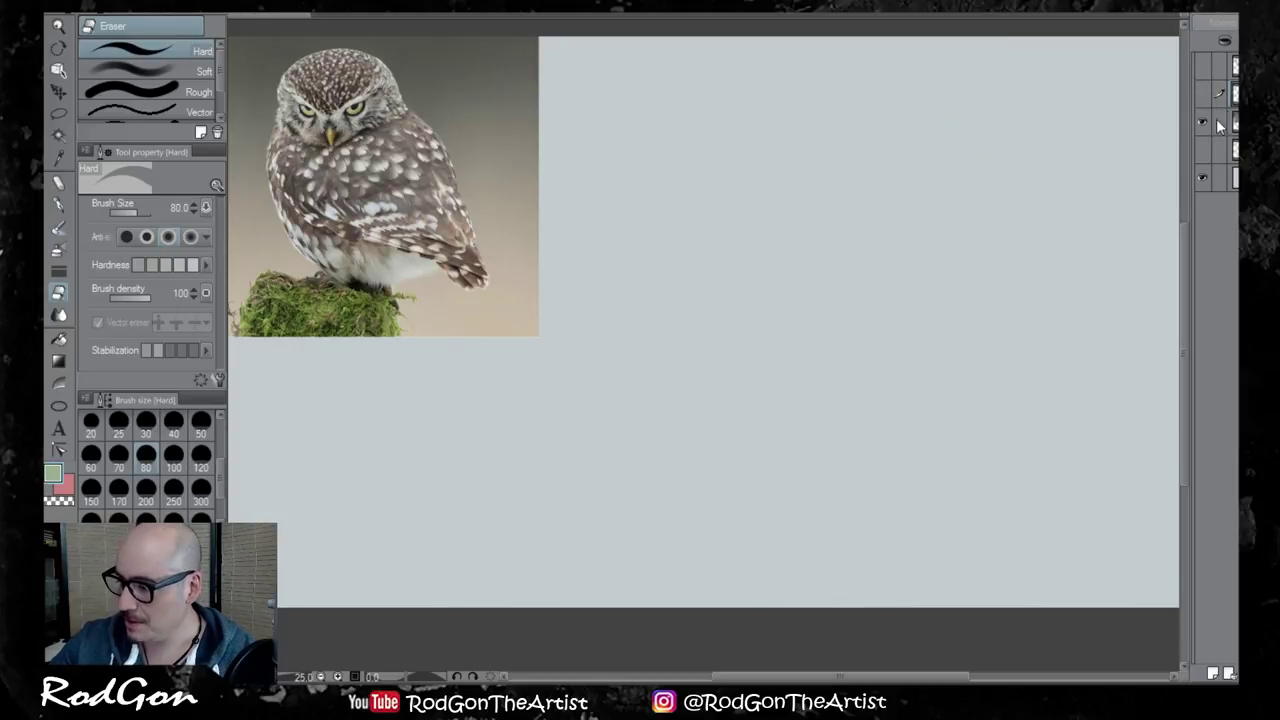
click(1204, 95)
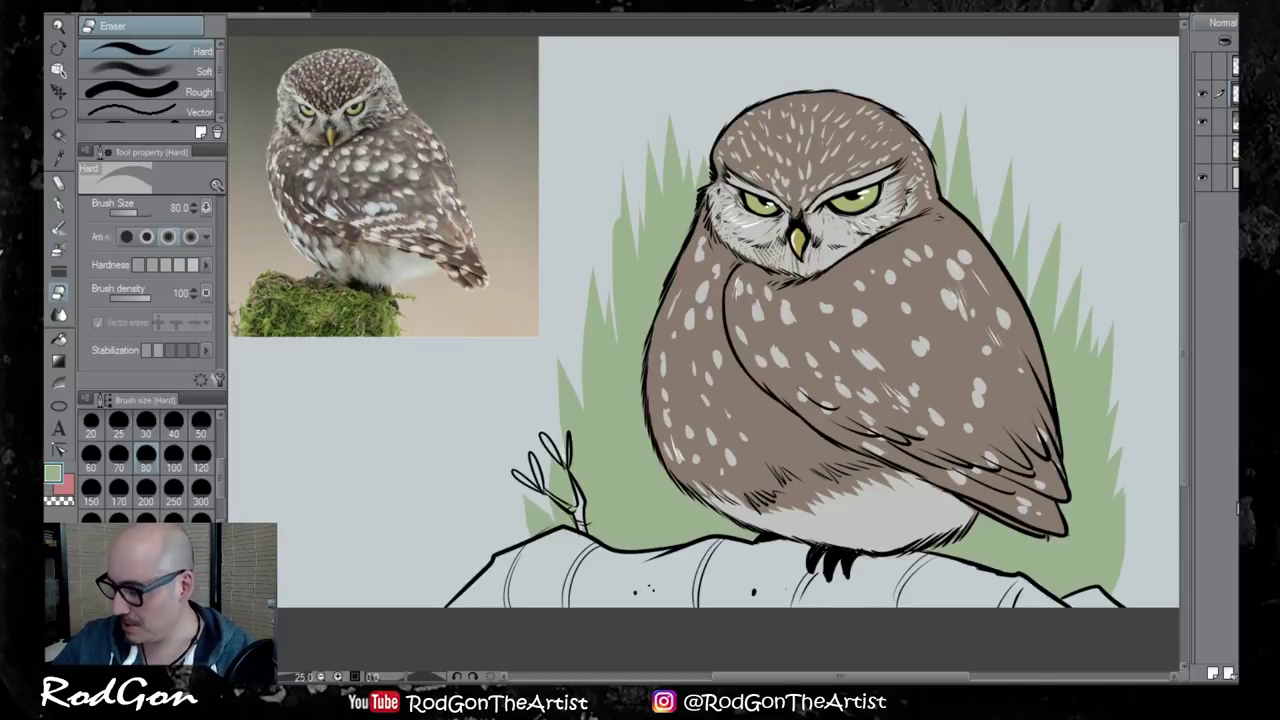
key(ctrl+e)
Hide the merged owl layer and the rough sketch layer, leaving only the plain background
click(1202, 94)
click(1203, 94)
click(1200, 93)
click(1202, 122)
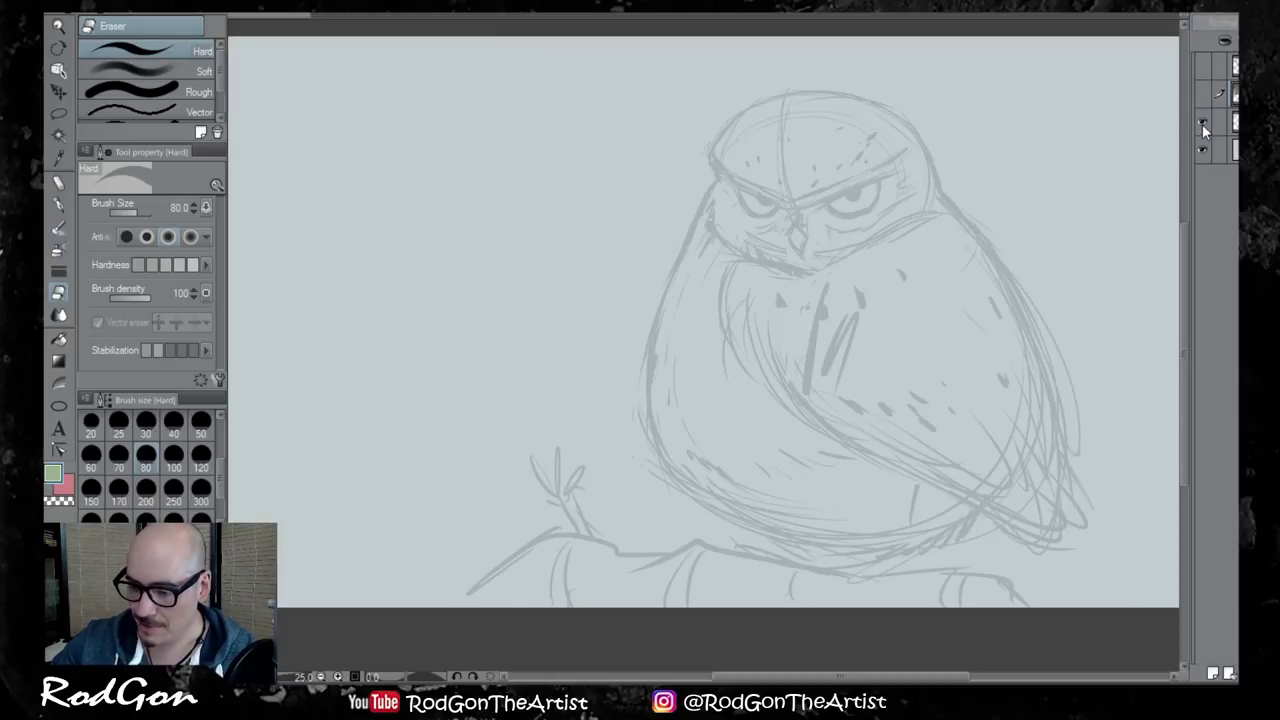
click(1203, 95)
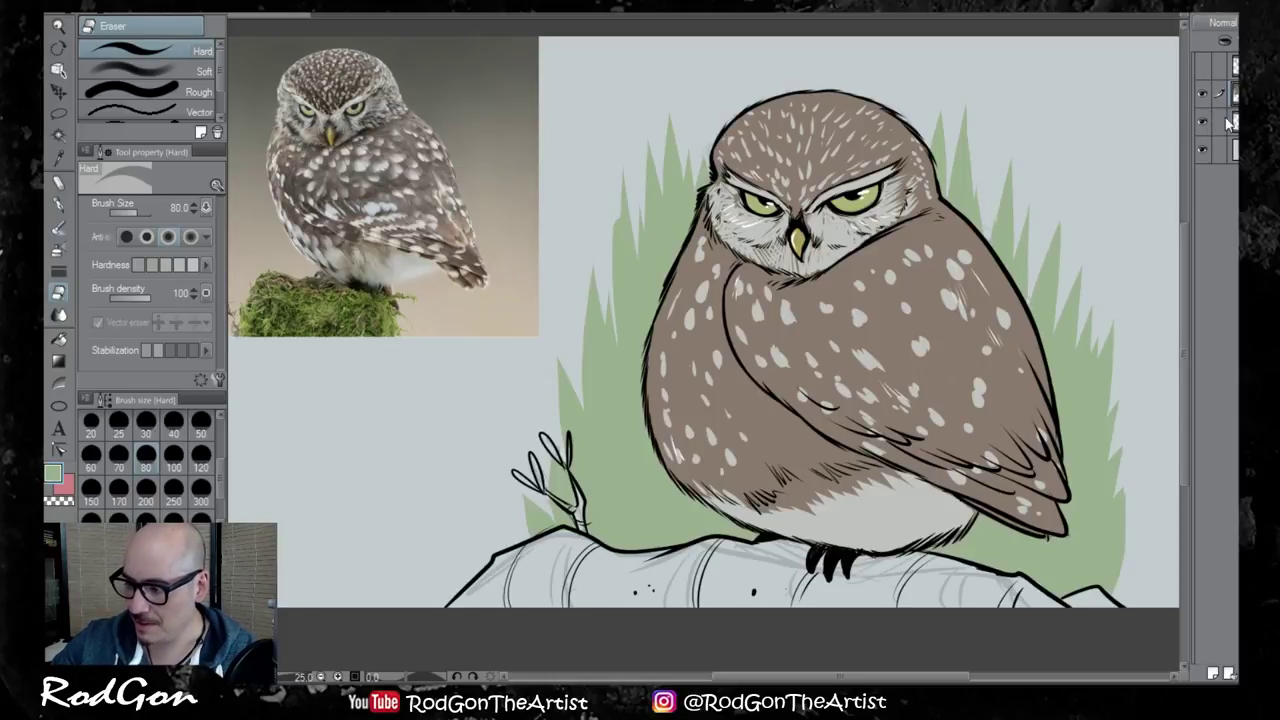
click(1202, 122)
click(1201, 95)
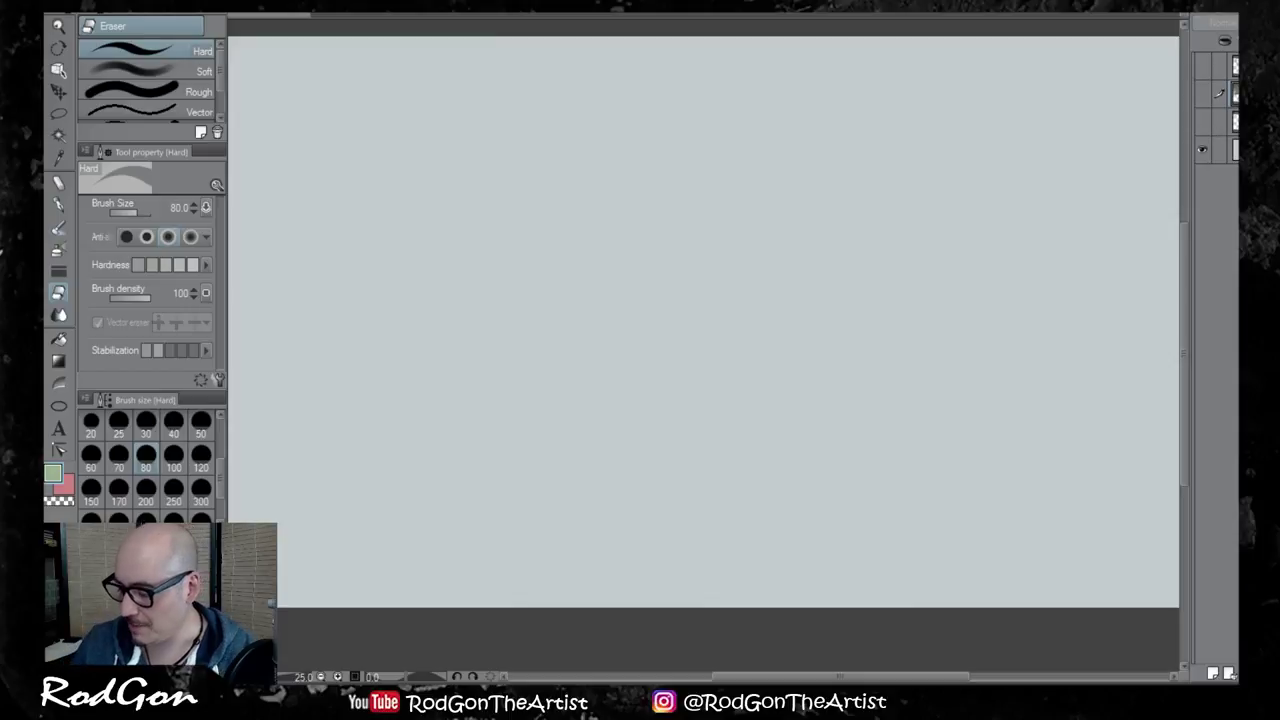
Add a new layer, paste in the echidna reference photo and enlarge it to 263% in the canvas's upper left corner
click(1211, 674)
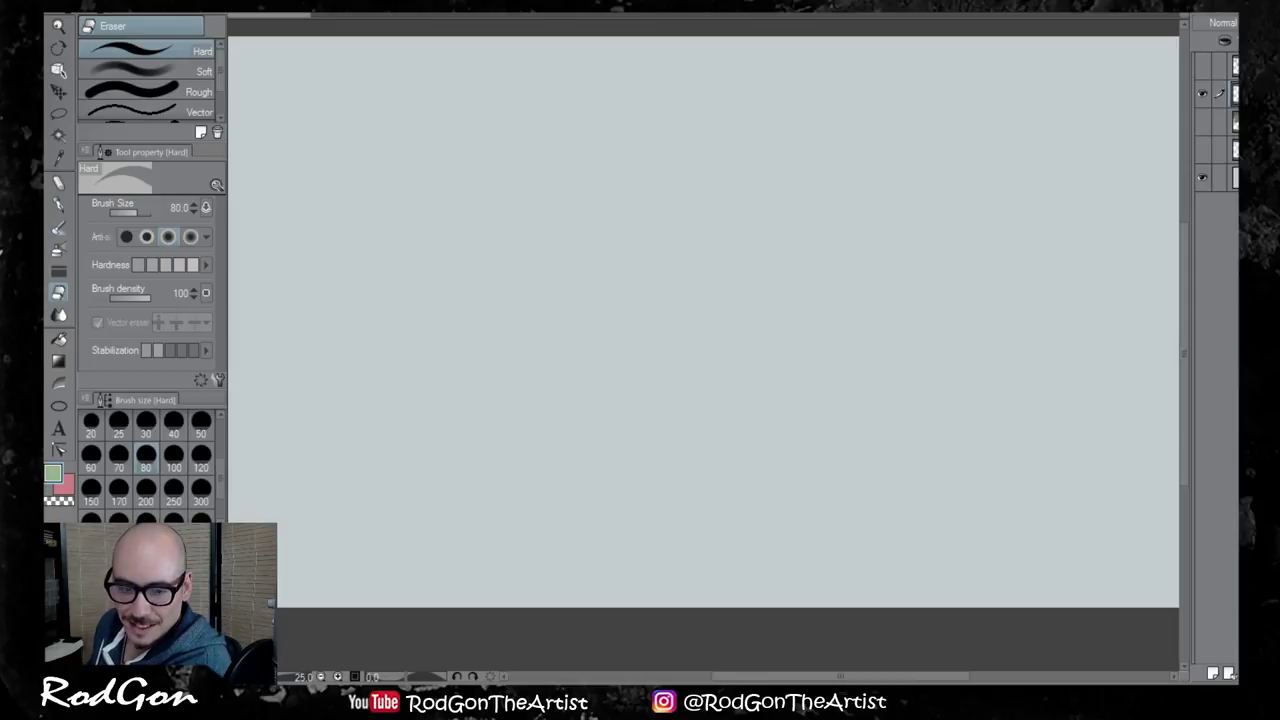
click(58, 91)
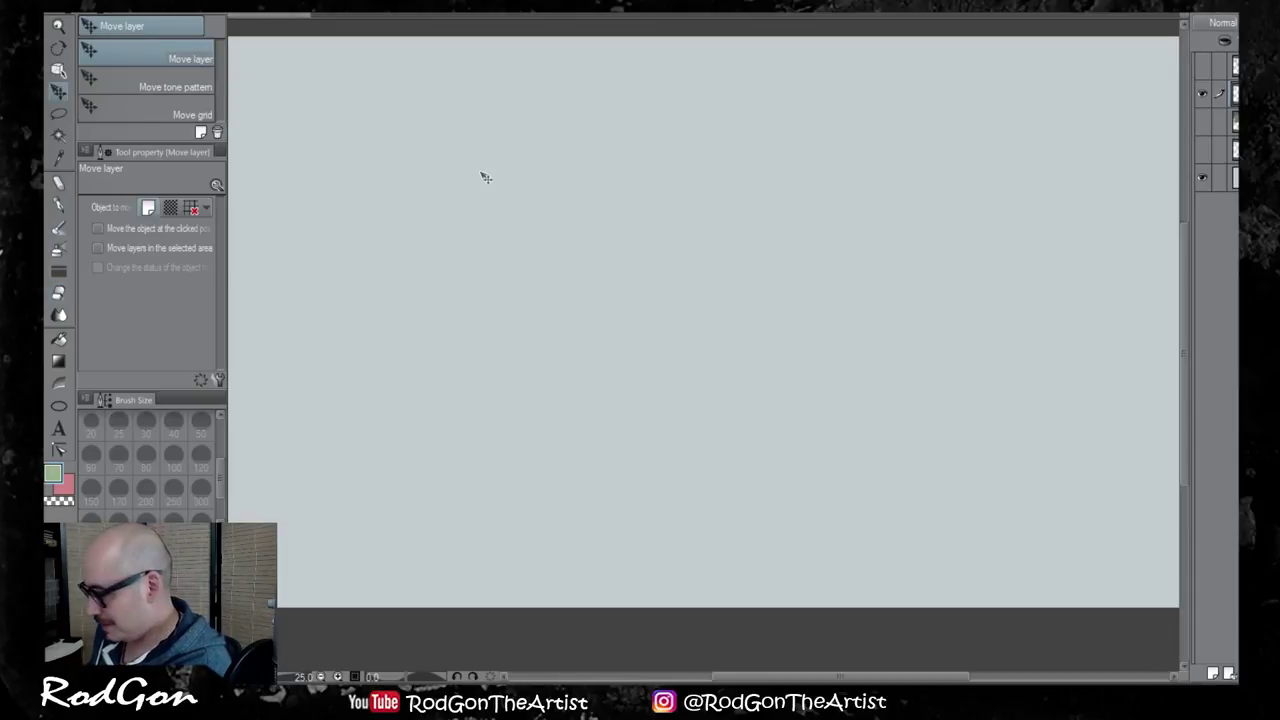
key(ctrl+v)
key(ctrl+t)
drag(347, 146, 587, 340)
drag(528, 255, 566, 255)
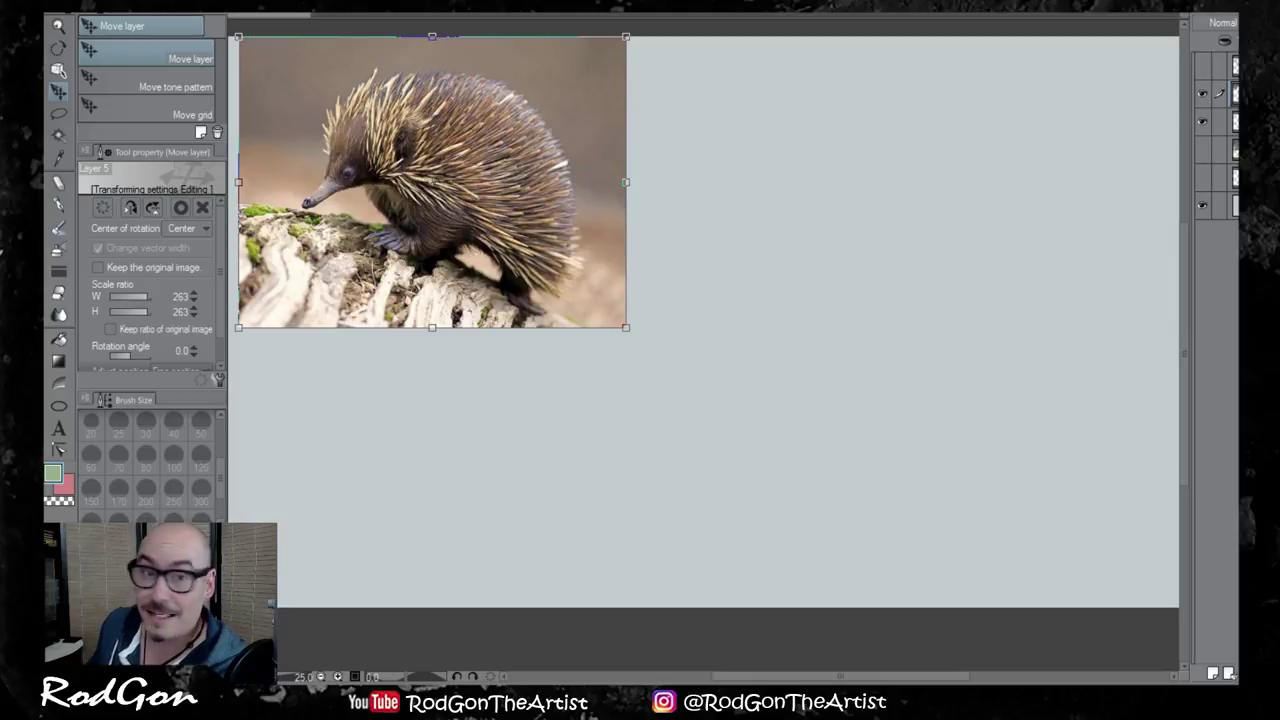
key(Return)
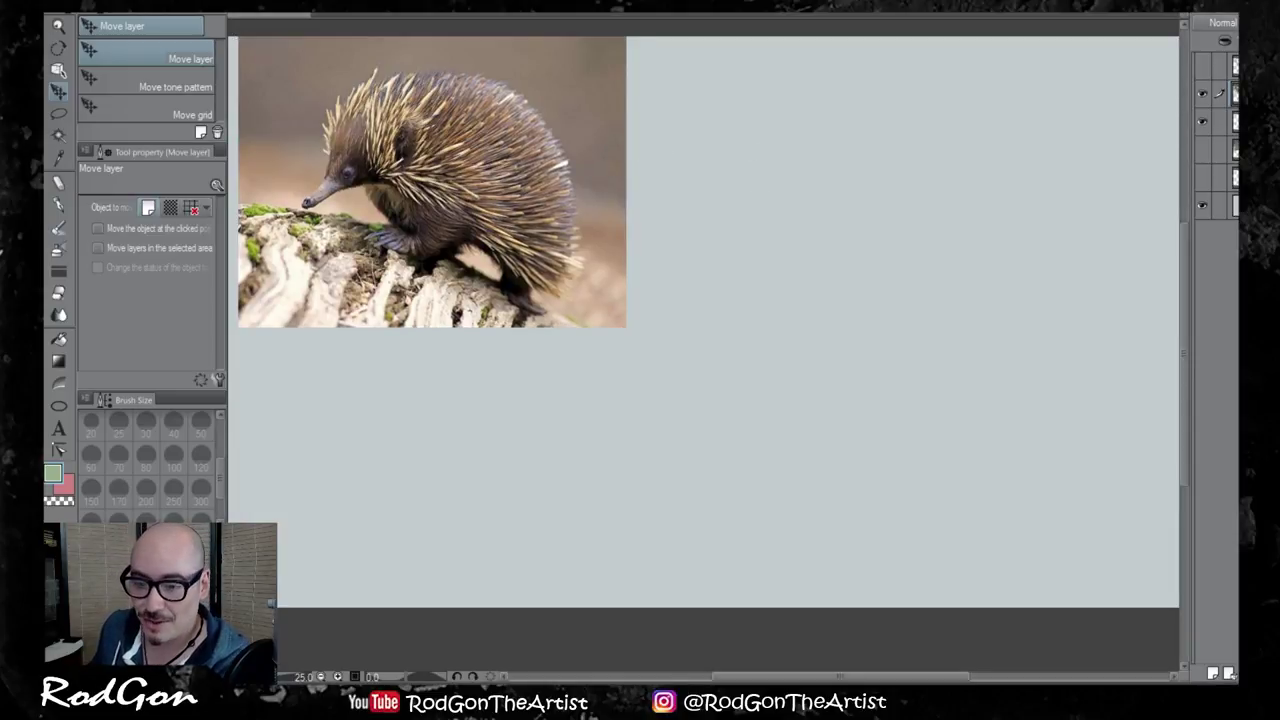
key(ctrl+t)
drag(626, 327, 591, 284)
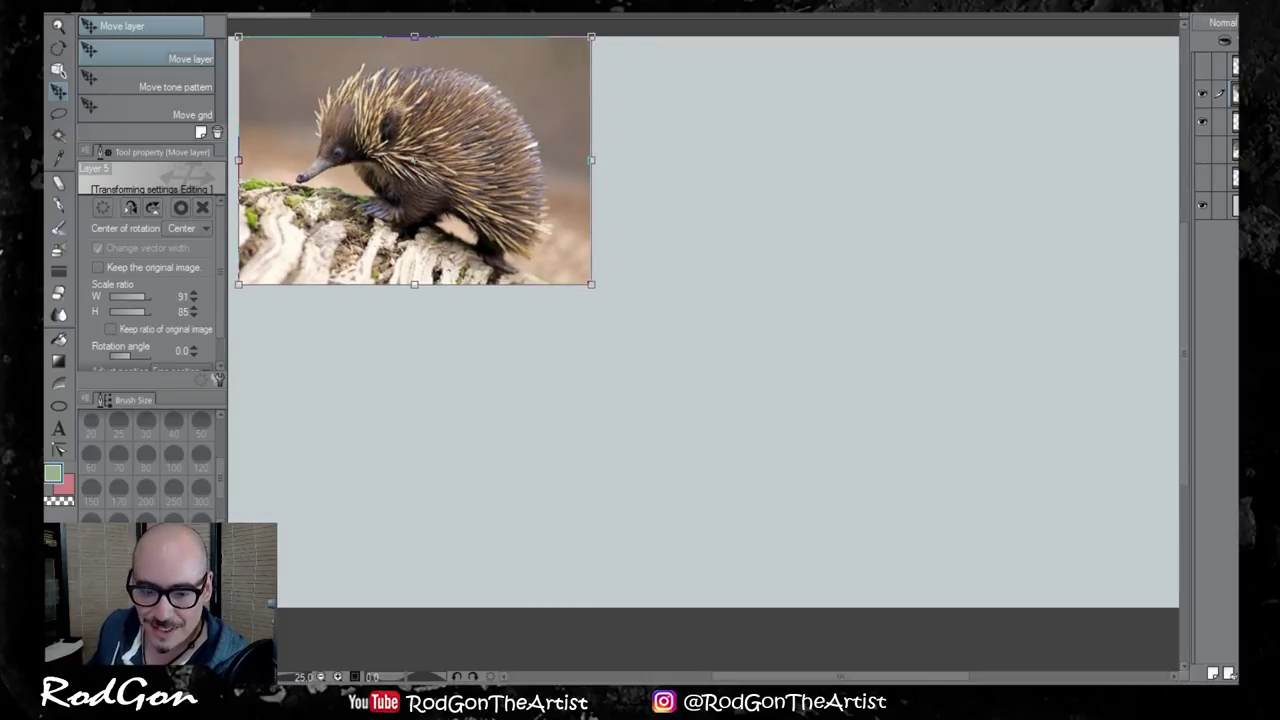
key(Escape)
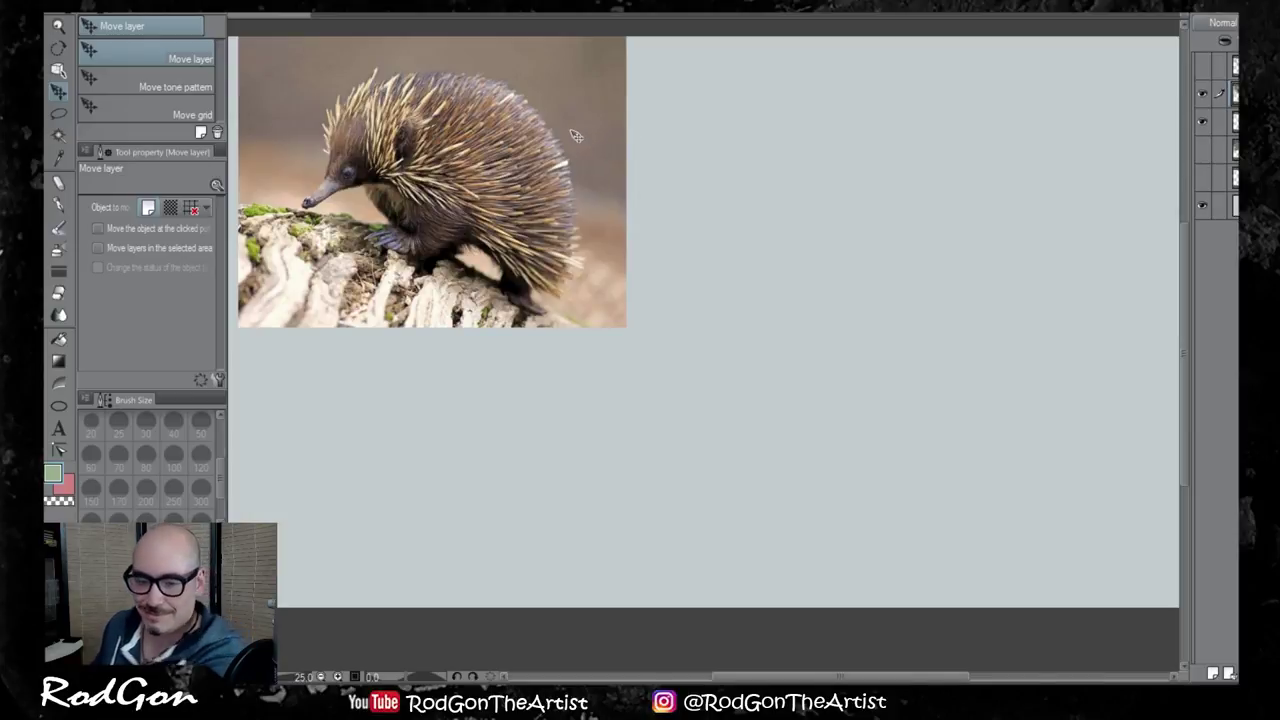
Scale the echidna reference photo down to 83%, keeping it in the canvas's upper left corner
key(ctrl+t)
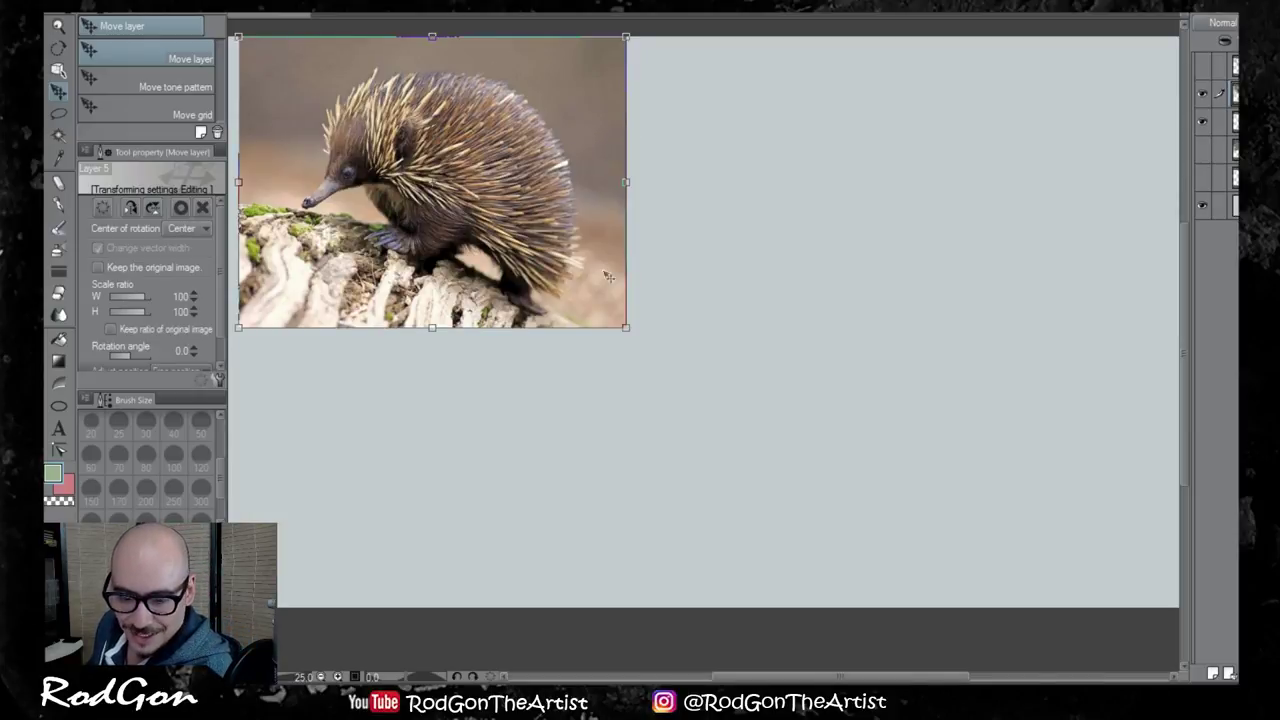
drag(626, 326, 562, 279)
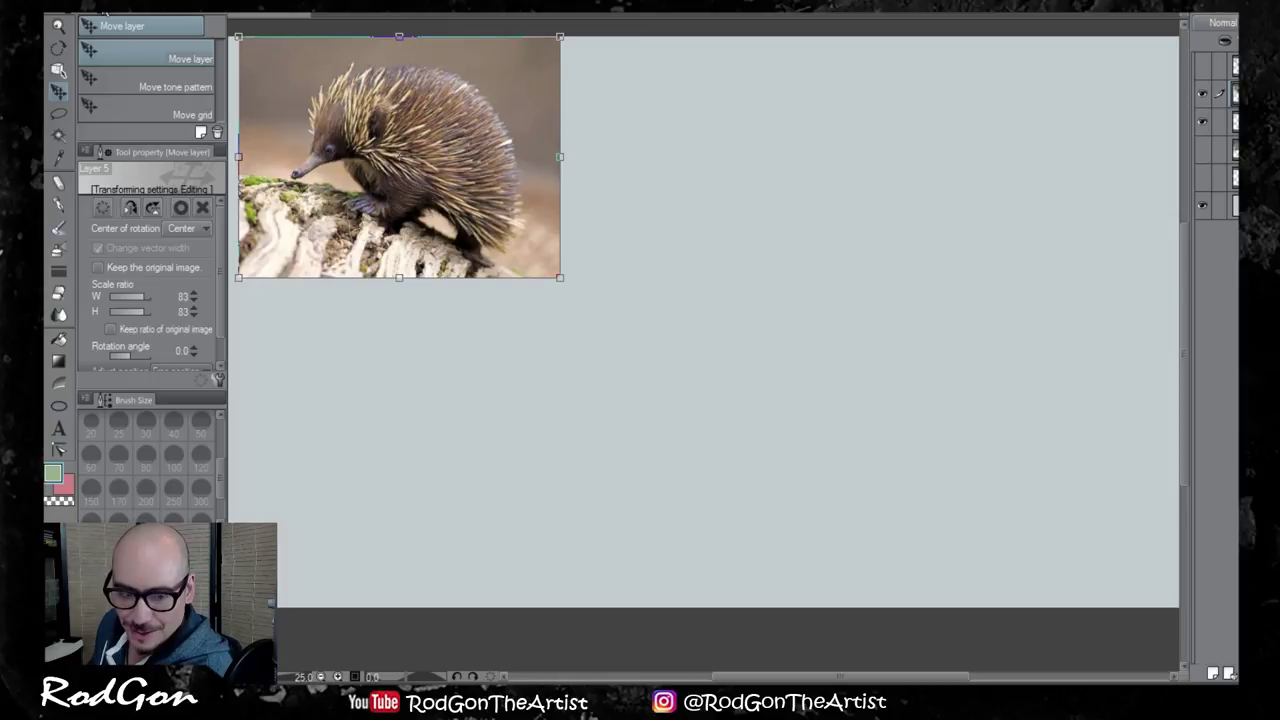
key(Return)
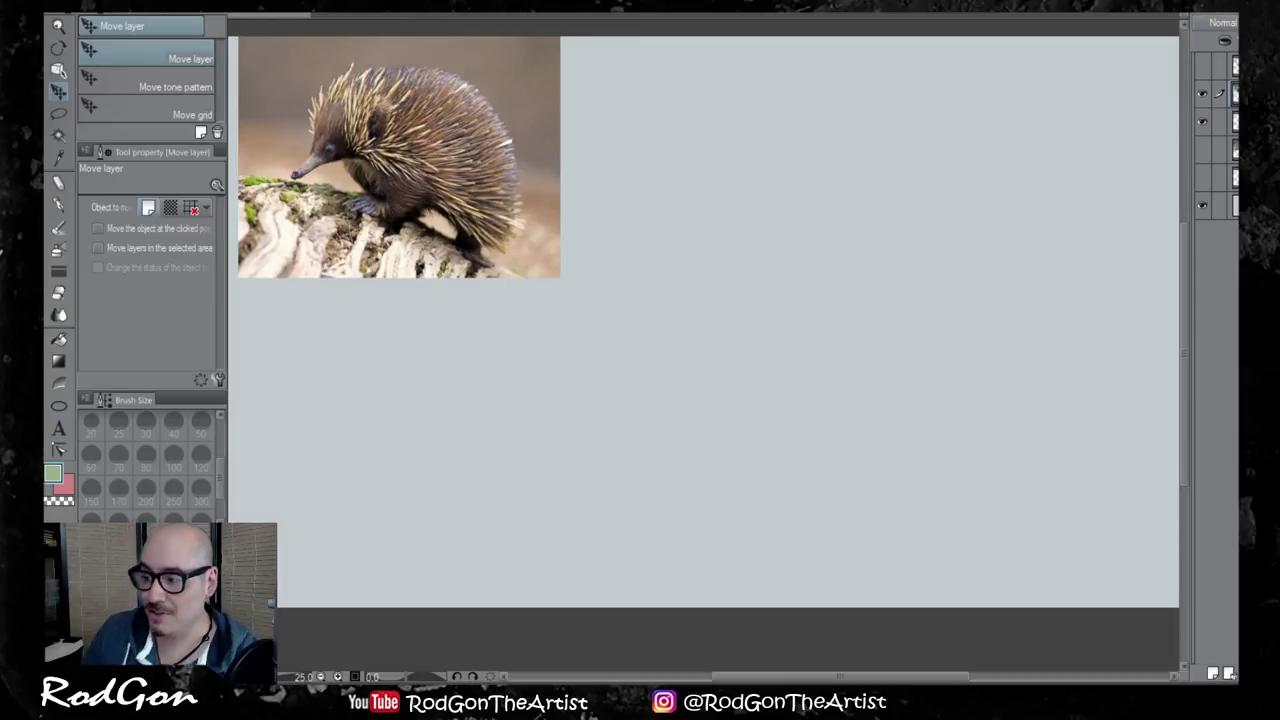
Show and activate the sketch layer above the echidna photo and clear its old strokes
click(1204, 66)
click(1235, 66)
key(ctrl+z)
key(ctrl+z)
key(ctrl+z)
key(ctrl+z)
key(ctrl+z)
key(ctrl+z)
key(ctrl+z)
key(ctrl+z)
key(ctrl+z)
key(ctrl+z)
mouse_move(320, 110)
mouse_down()
mouse_move(300, 230)
mouse_move(318, 267)
mouse_move(364, 289)
mouse_move(422, 290)
mouse_move(286, 192)
mouse_move(303, 60)
mouse_up()
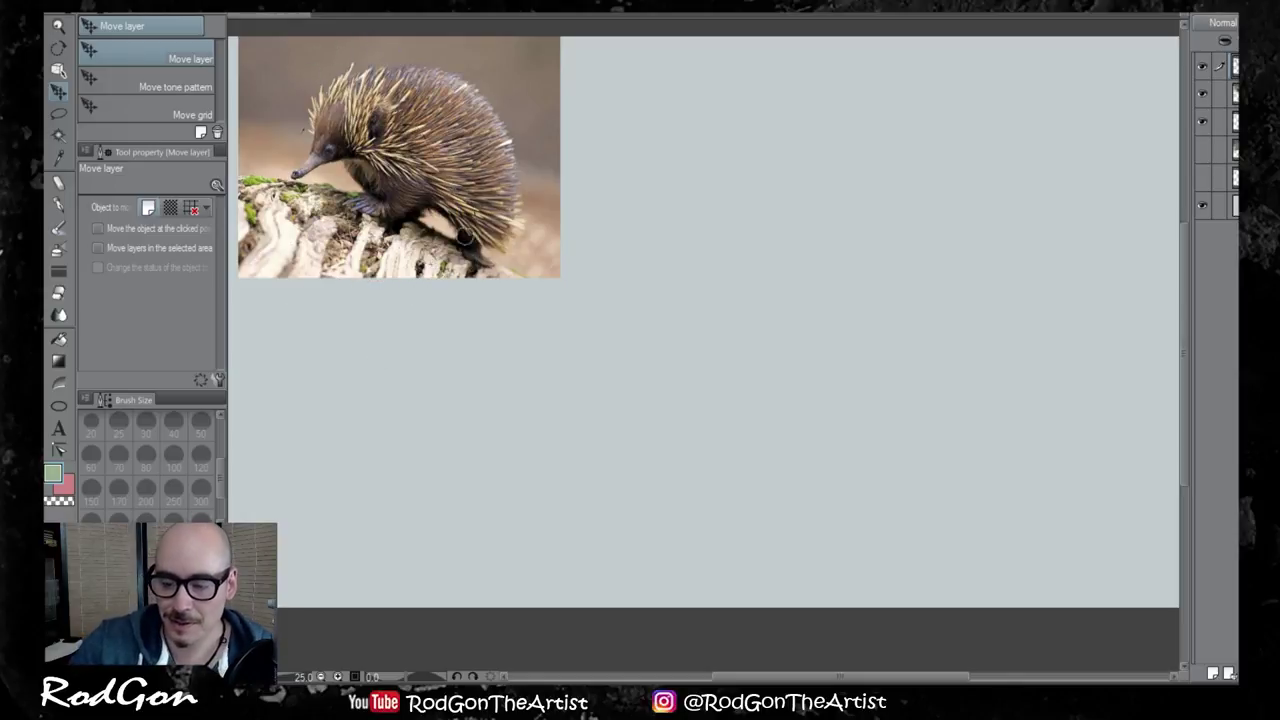
With a black G-pen at size 30, sketch the head circle and pointed snout over the echidna photo
click(60, 204)
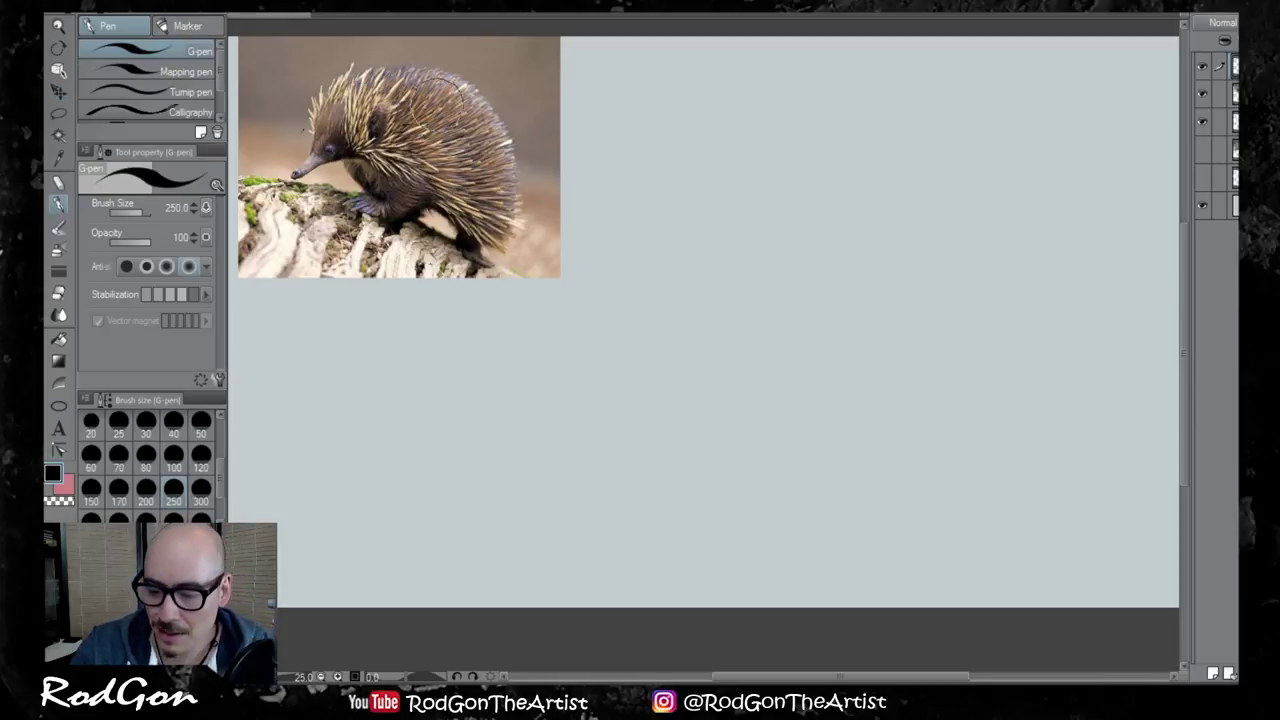
click(146, 424)
scroll(223, 470, up, 3)
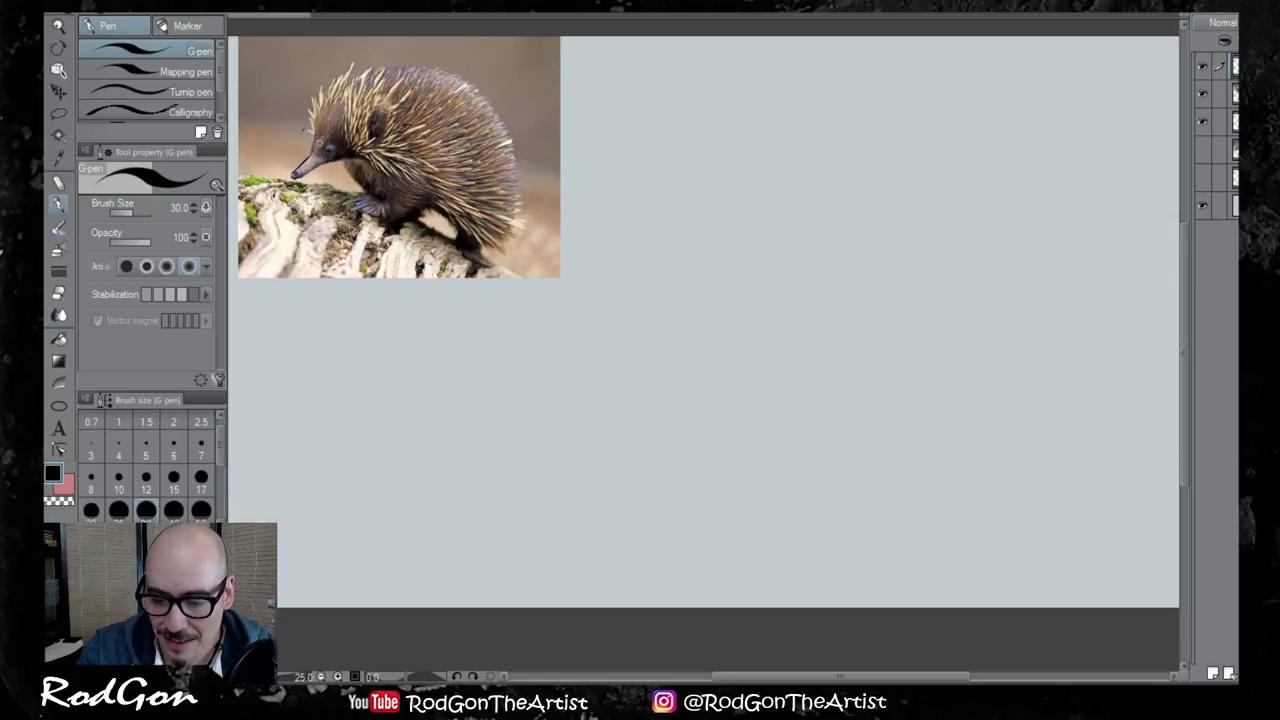
mouse_move(336, 104)
mouse_down()
mouse_move(370, 148)
mouse_move(314, 122)
mouse_move(372, 110)
mouse_move(312, 150)
mouse_up()
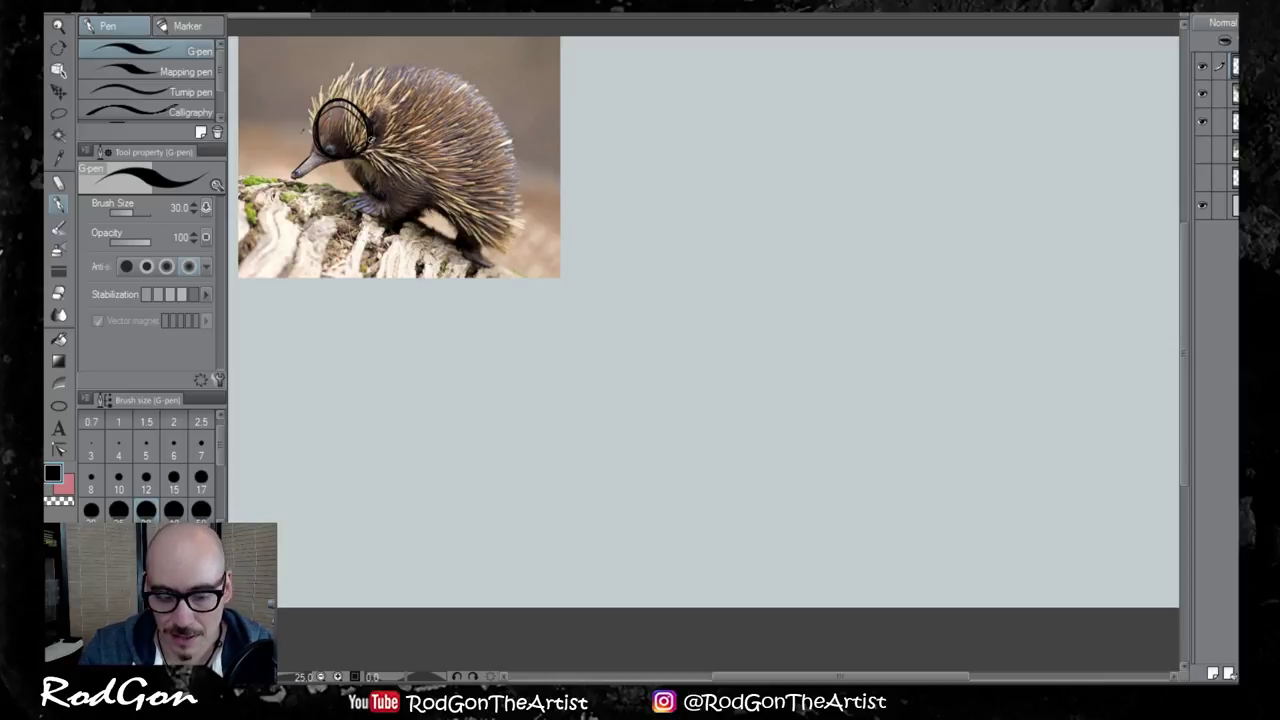
key(ctrl+z)
mouse_move(331, 125)
mouse_down()
mouse_move(354, 135)
mouse_move(292, 178)
mouse_up()
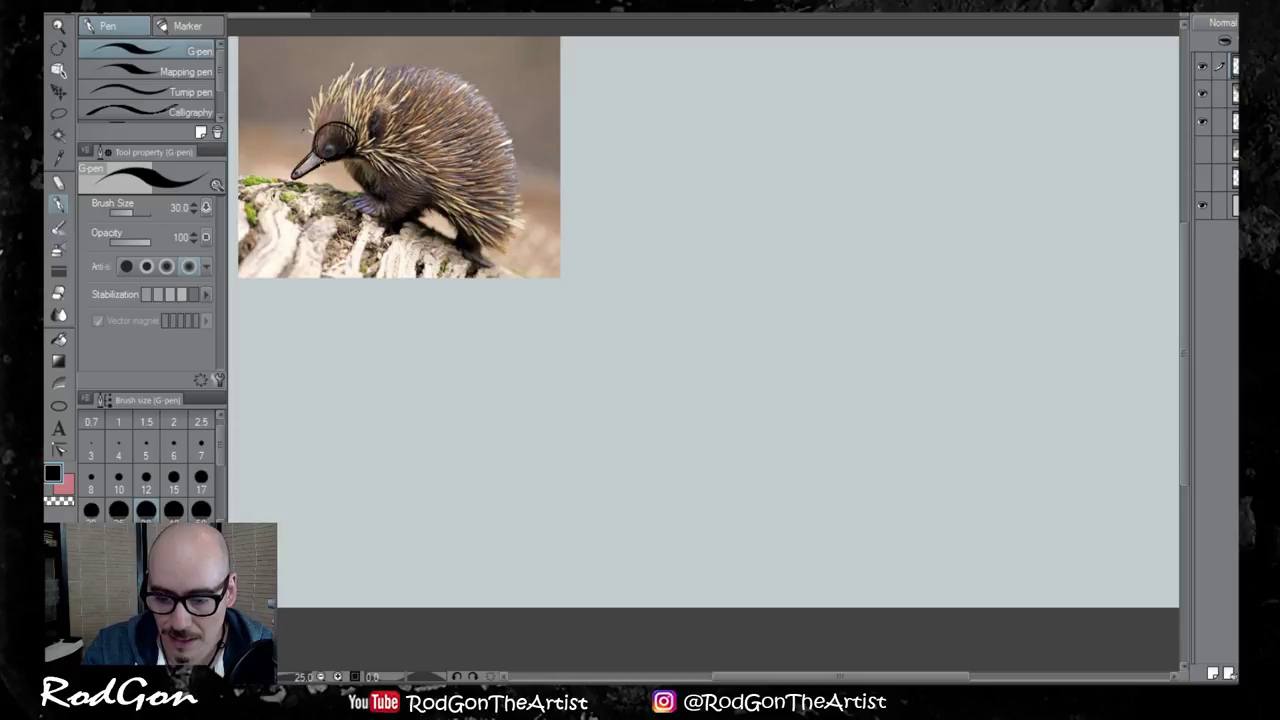
Sketch the rounded back and belly over the photo, plus the clawed front and hind legs
mouse_move(310, 132)
mouse_down()
mouse_move(352, 76)
mouse_move(398, 66)
mouse_move(318, 128)
mouse_move(466, 92)
mouse_up()
mouse_move(388, 71)
mouse_down()
mouse_move(505, 118)
mouse_move(517, 180)
mouse_up()
mouse_move(362, 184)
mouse_down()
mouse_move(428, 199)
mouse_move(486, 244)
mouse_move(487, 98)
mouse_move(368, 78)
mouse_move(334, 138)
mouse_move(404, 192)
mouse_move(516, 184)
mouse_move(499, 232)
mouse_up()
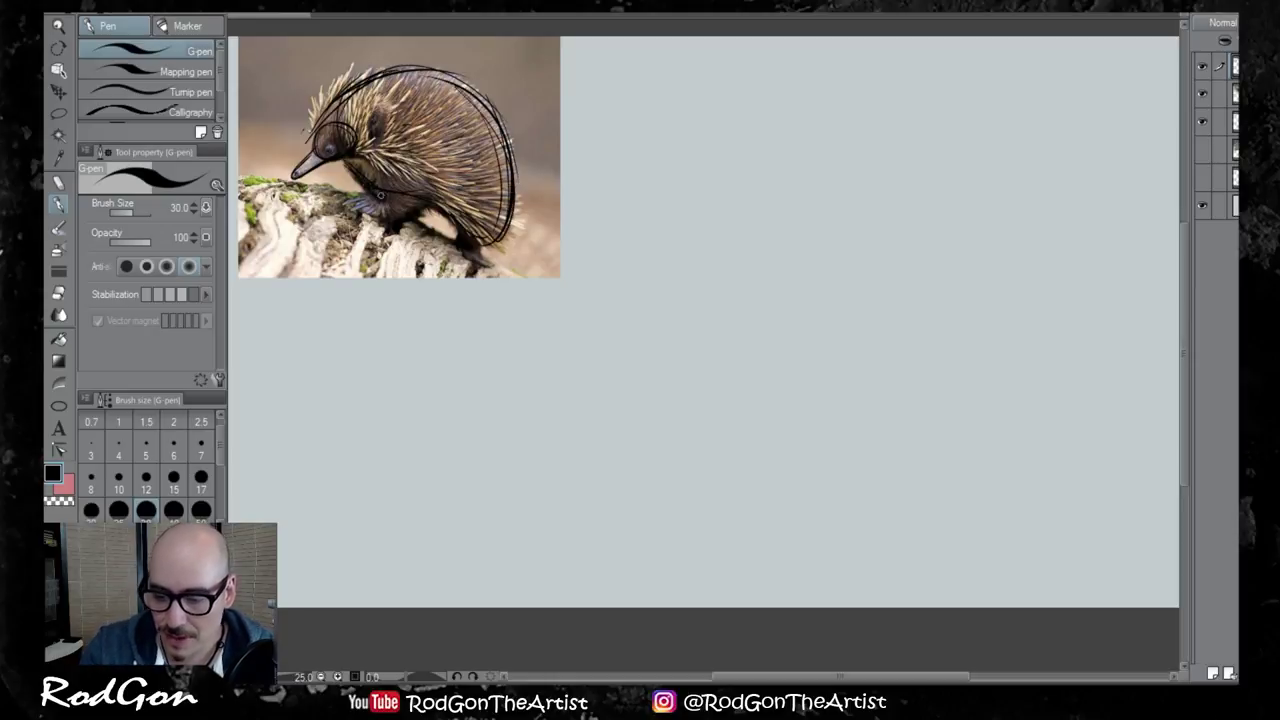
mouse_move(367, 198)
mouse_down()
mouse_move(396, 217)
mouse_move(352, 202)
mouse_move(375, 197)
mouse_move(352, 210)
mouse_move(368, 221)
mouse_move(353, 192)
mouse_move(343, 197)
mouse_up()
mouse_move(465, 224)
mouse_down()
mouse_move(460, 241)
mouse_move(493, 274)
mouse_move(480, 280)
mouse_up()
drag(489, 266, 504, 282)
drag(482, 236, 488, 254)
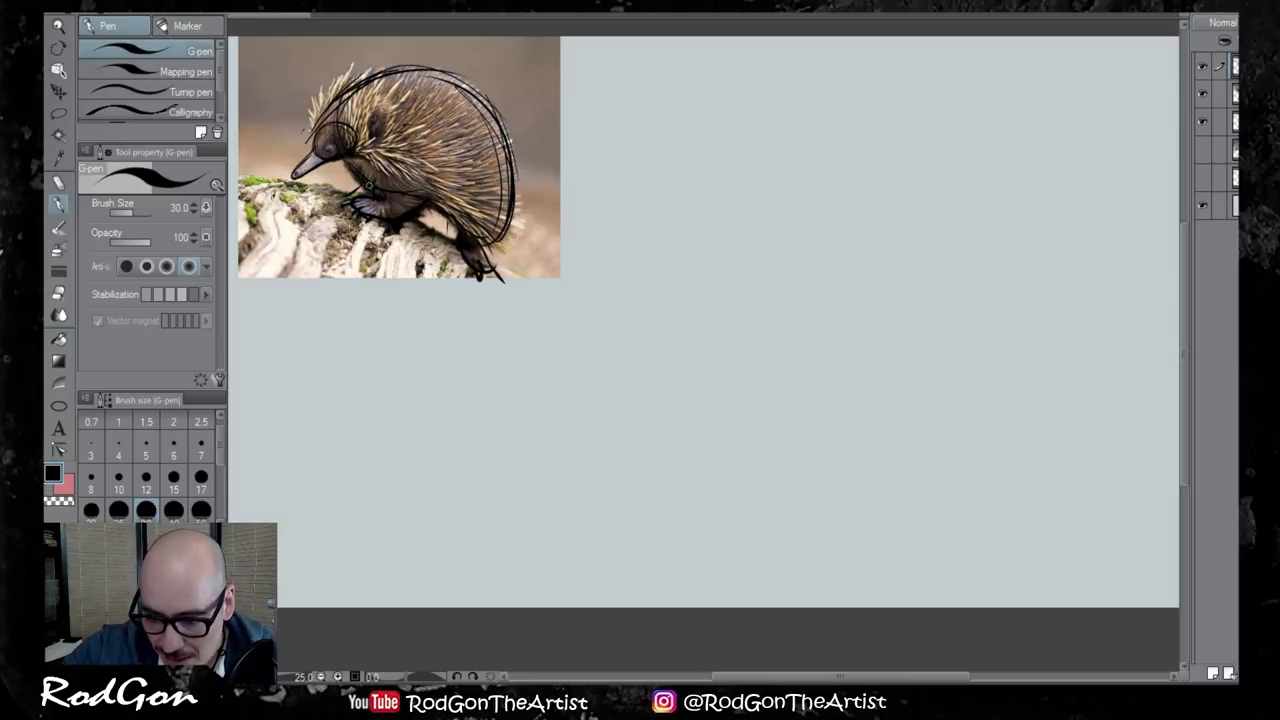
Add short spine strokes behind the echidna's head and along the top of its neck
drag(375, 121, 397, 107)
mouse_move(381, 129)
mouse_down()
mouse_move(401, 119)
mouse_move(395, 139)
mouse_up()
drag(393, 157, 413, 145)
mouse_move(389, 97)
mouse_down()
mouse_move(405, 82)
mouse_move(353, 68)
mouse_up()
drag(356, 83, 388, 64)
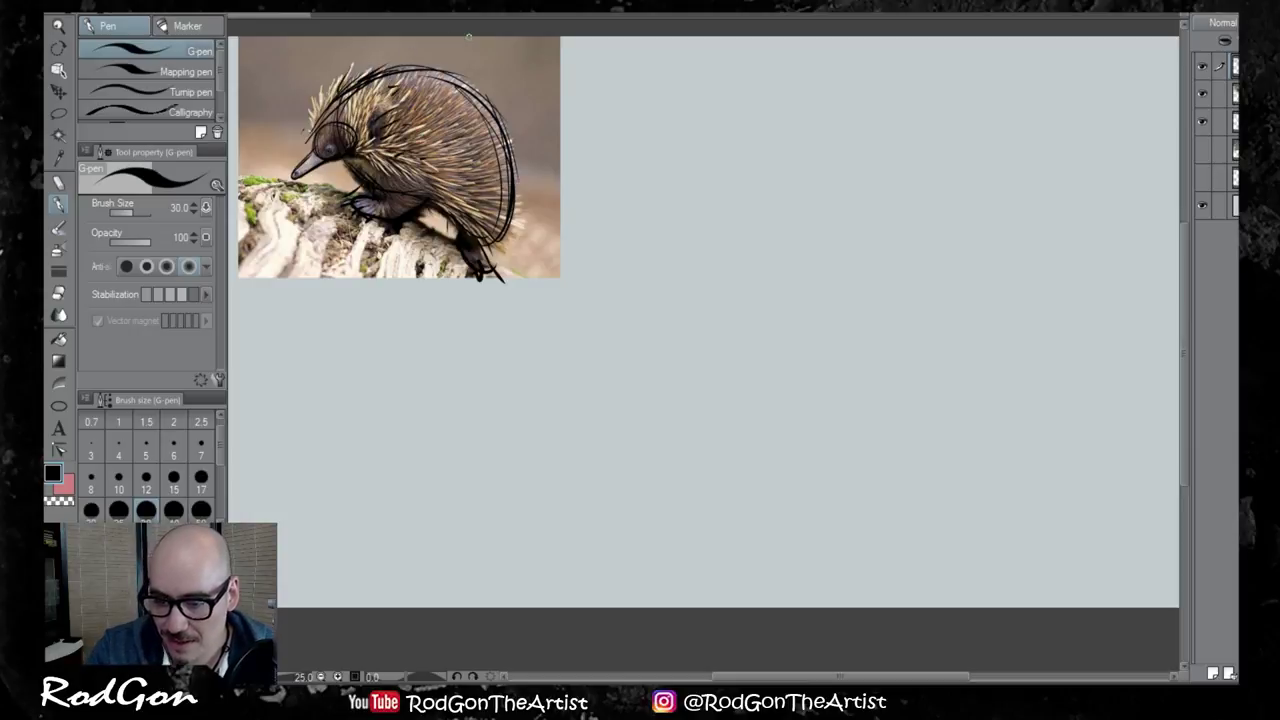
Compare the echidna sketch with the reference photo by hiding and showing each layer, keeping both visible with the sketch layer active
click(1203, 97)
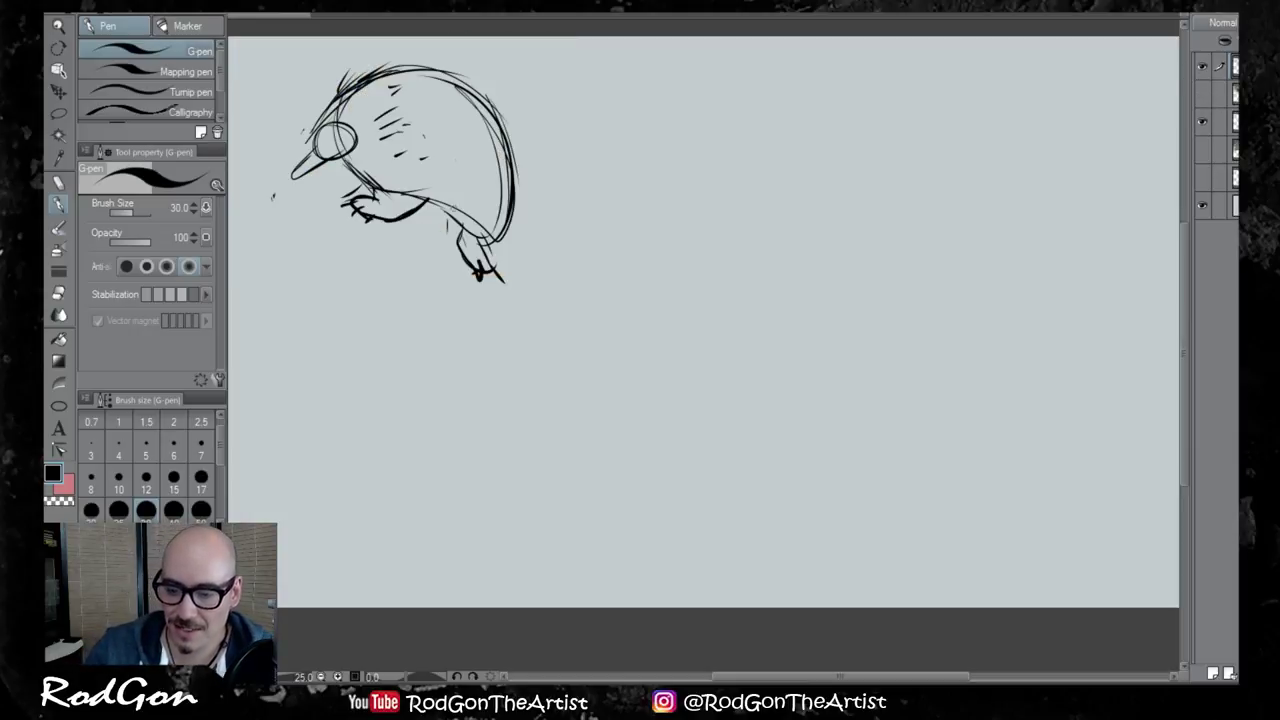
click(1201, 67)
click(1201, 67)
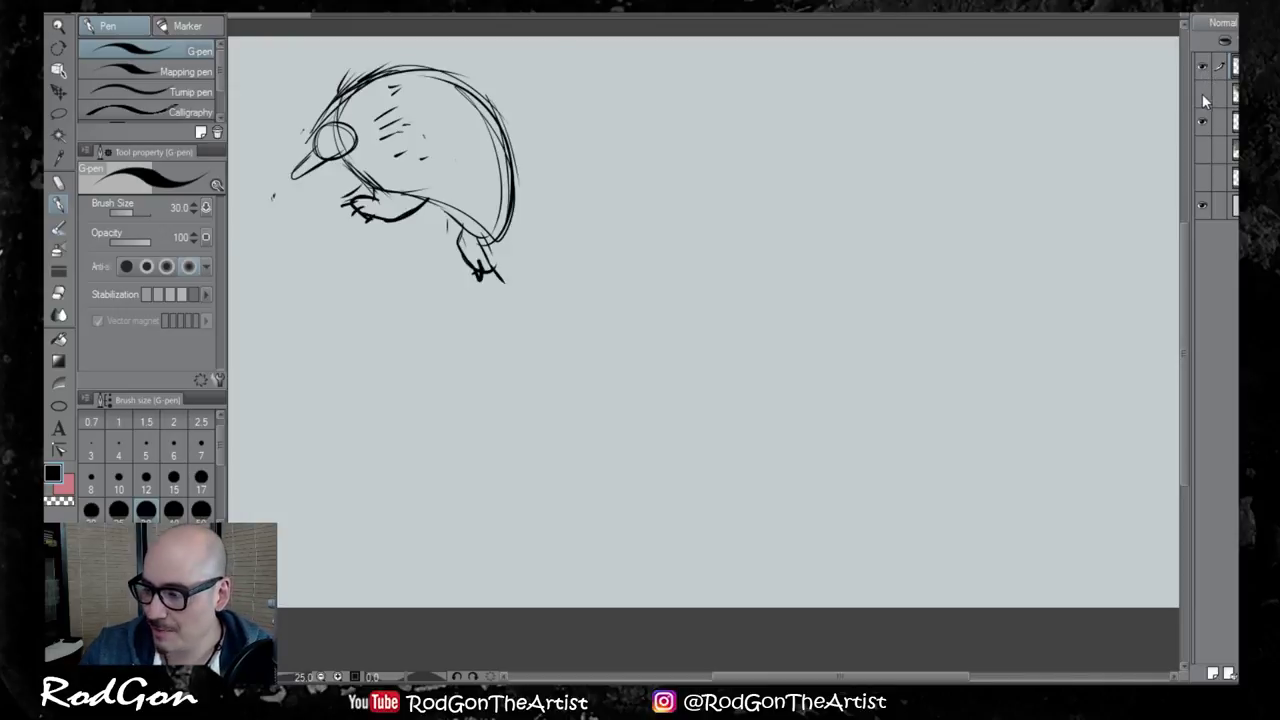
click(1202, 93)
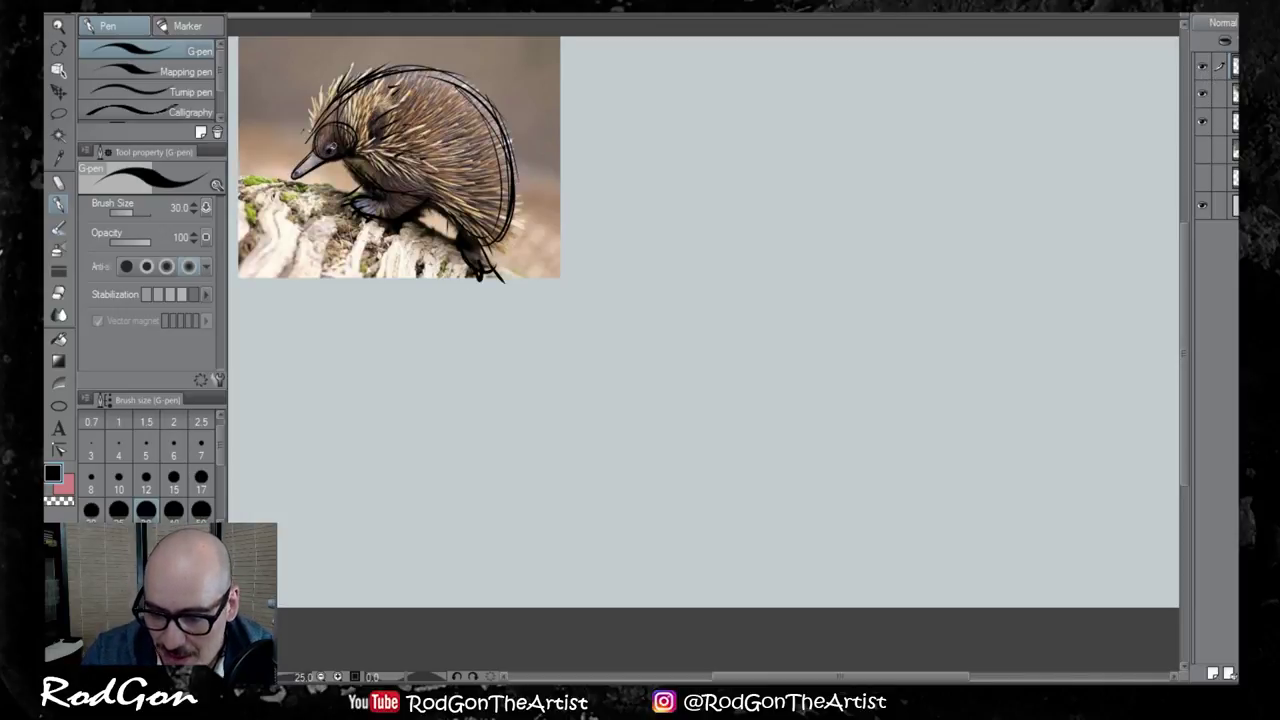
click(1203, 93)
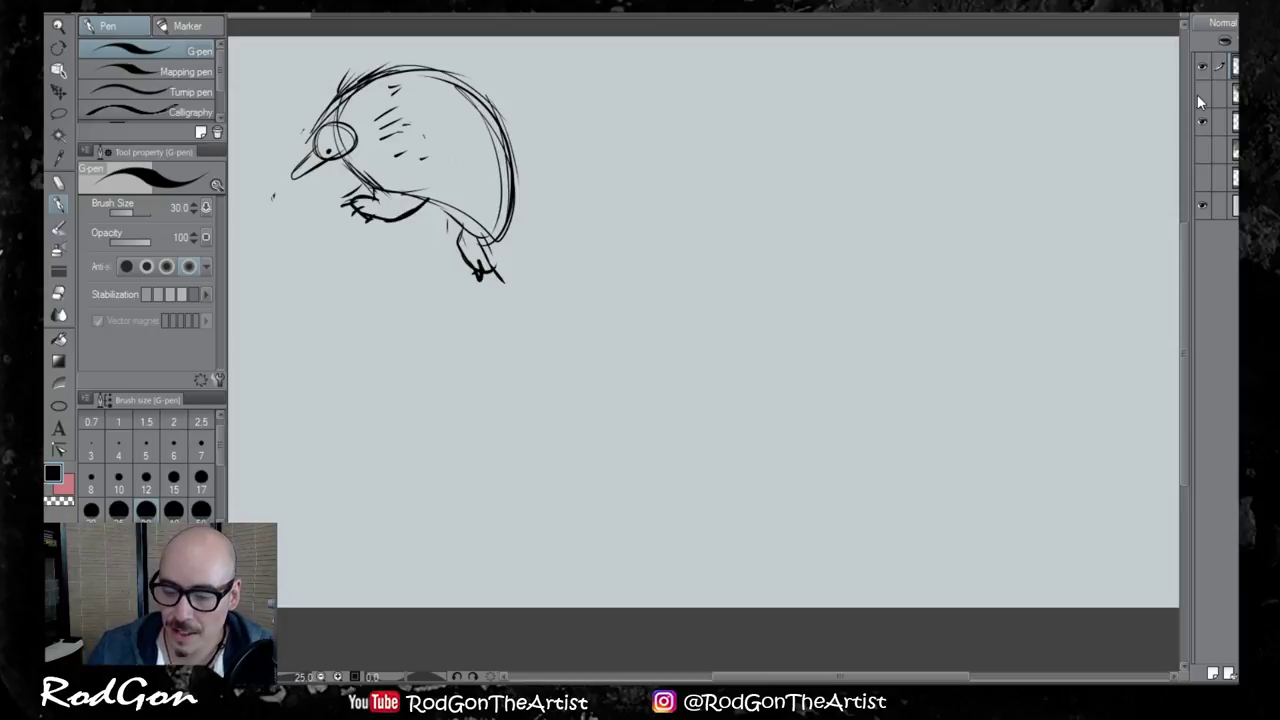
click(1202, 66)
click(1202, 66)
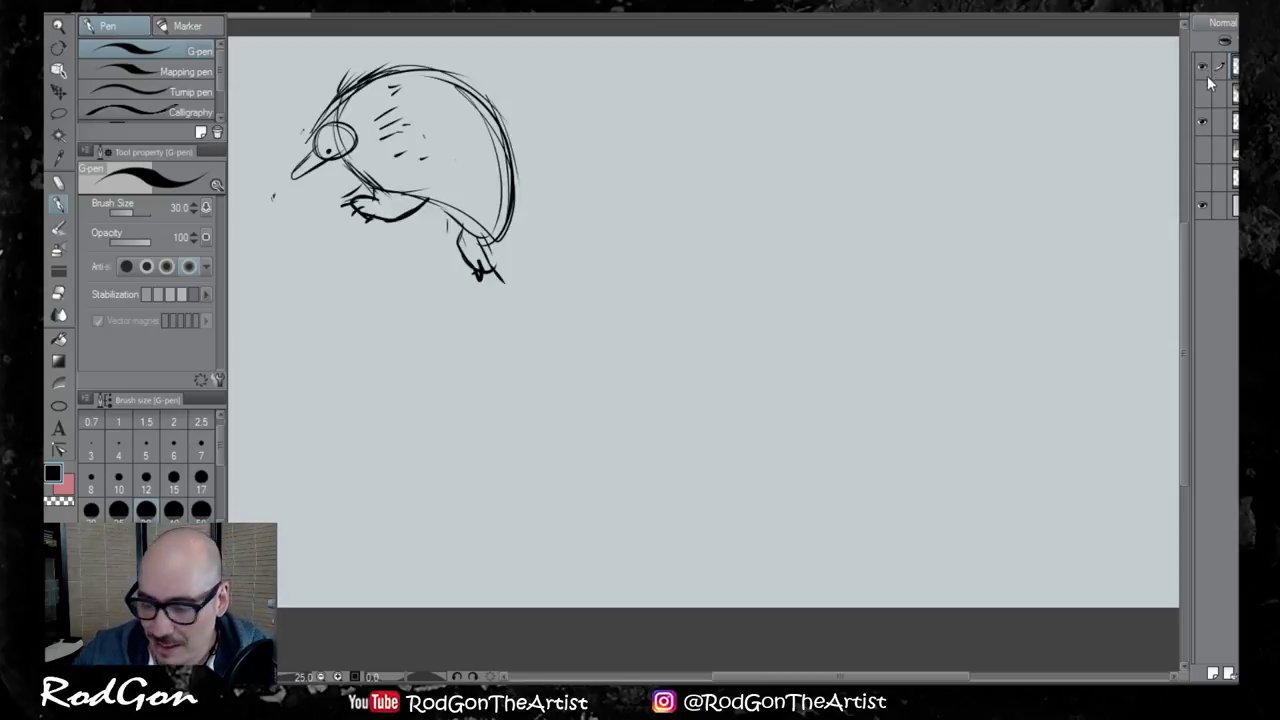
click(1202, 93)
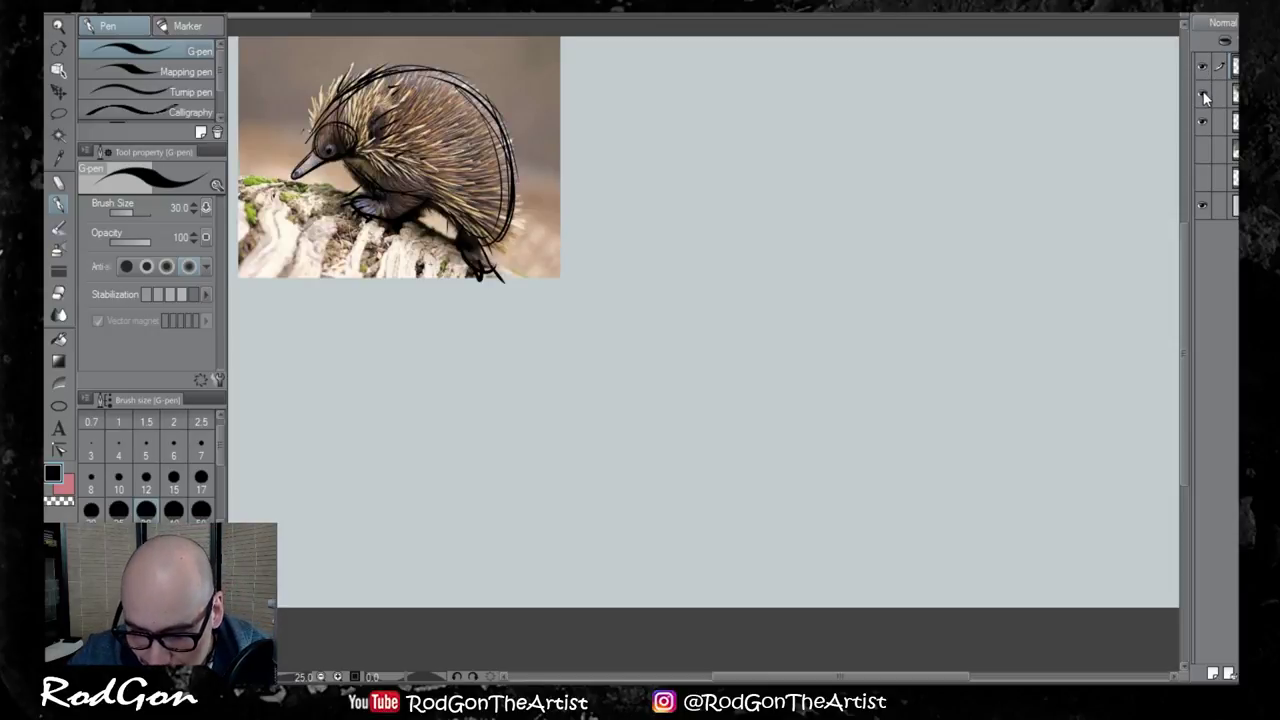
click(1203, 93)
click(1203, 93)
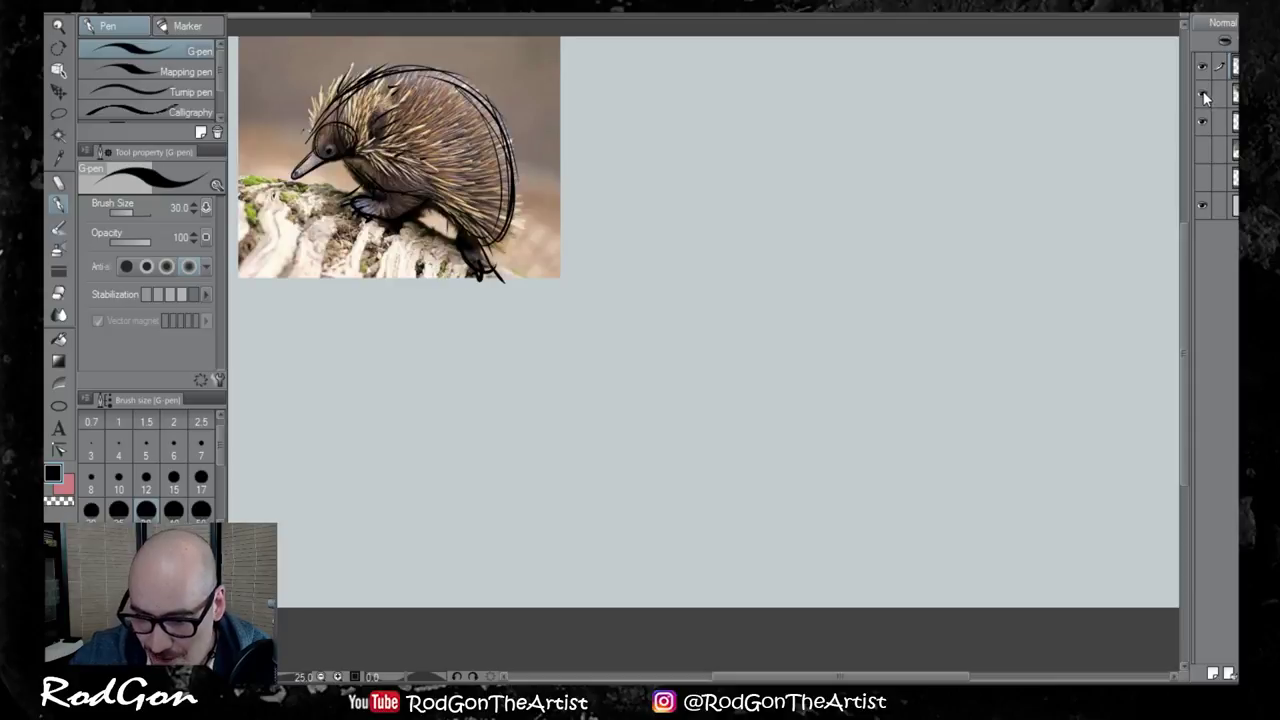
click(1202, 66)
click(1235, 122)
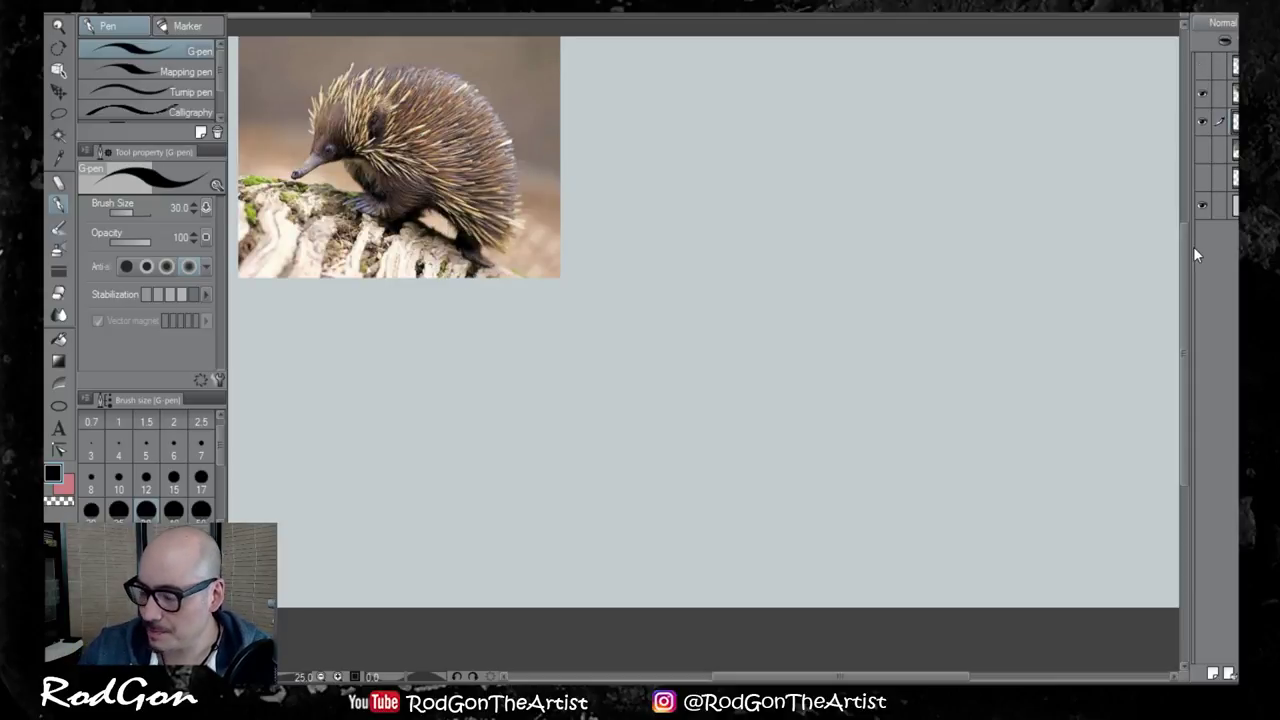
click(1203, 67)
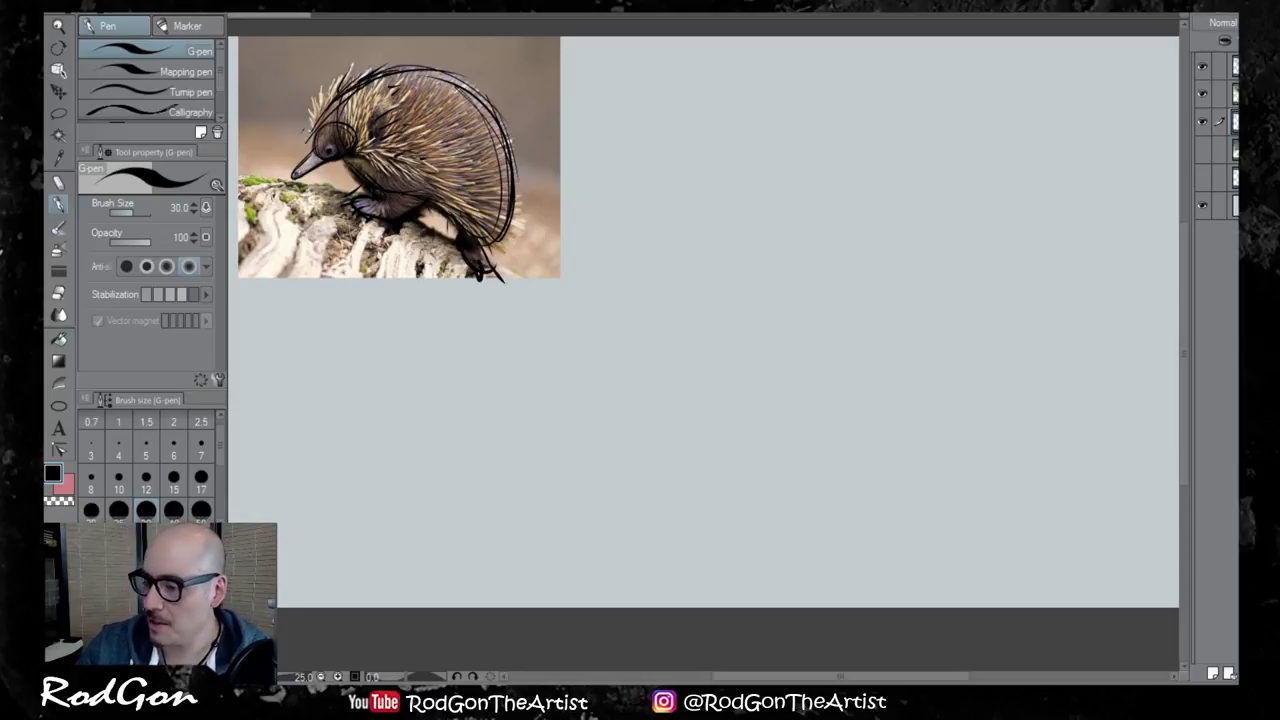
click(1233, 67)
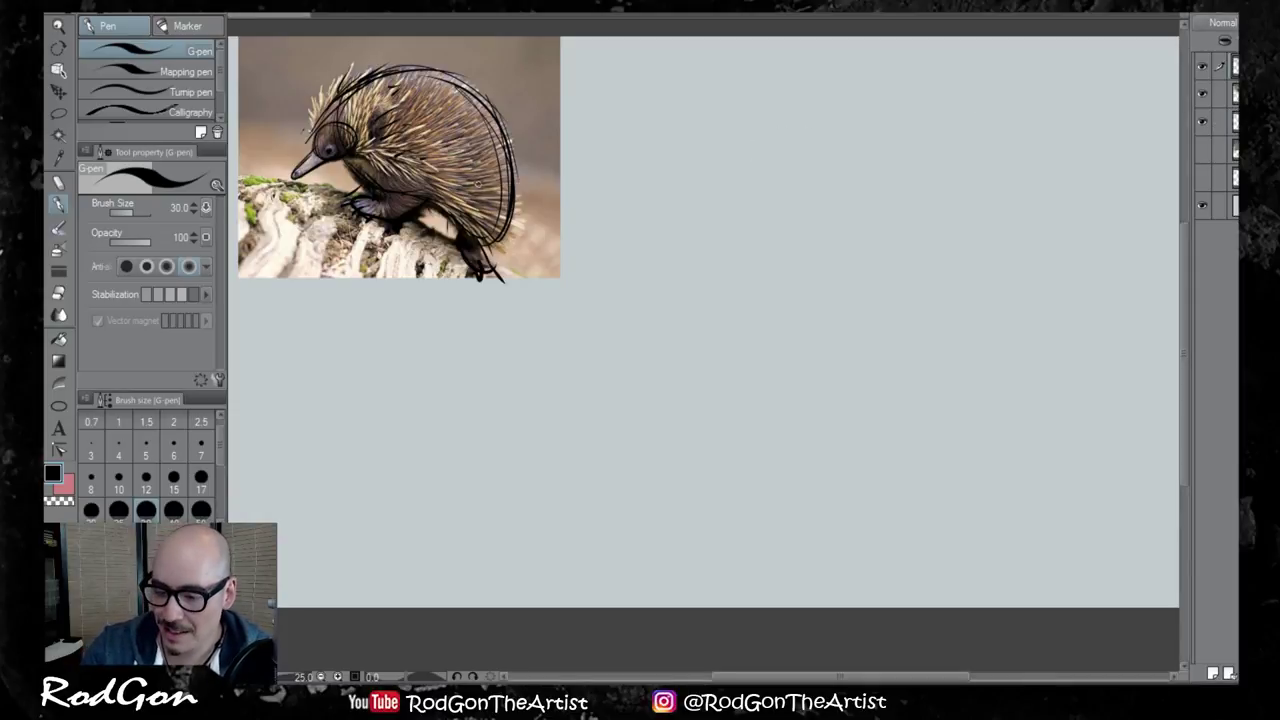
Move the echidna sketch off the photo into the empty canvas area and enlarge it to 208% width and 199% height
key(k)
mouse_move(456, 196)
mouse_down()
mouse_move(580, 375)
mouse_move(706, 470)
mouse_up()
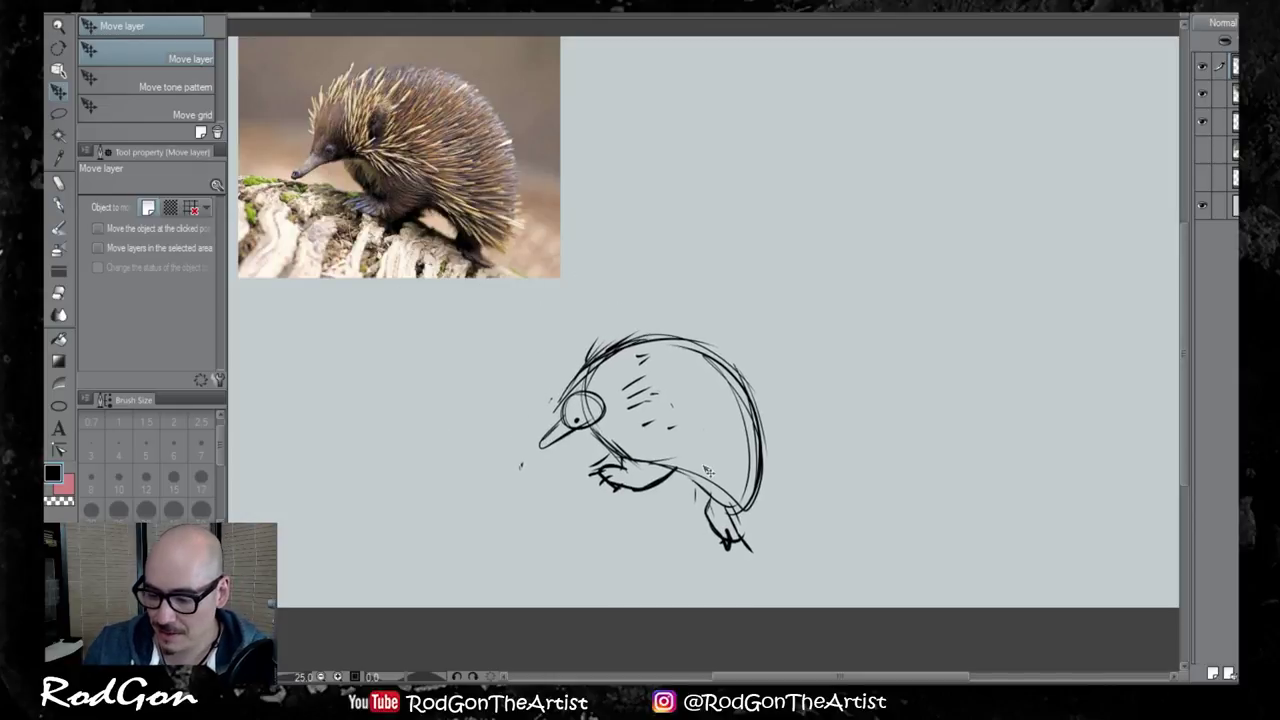
key(ctrl+t)
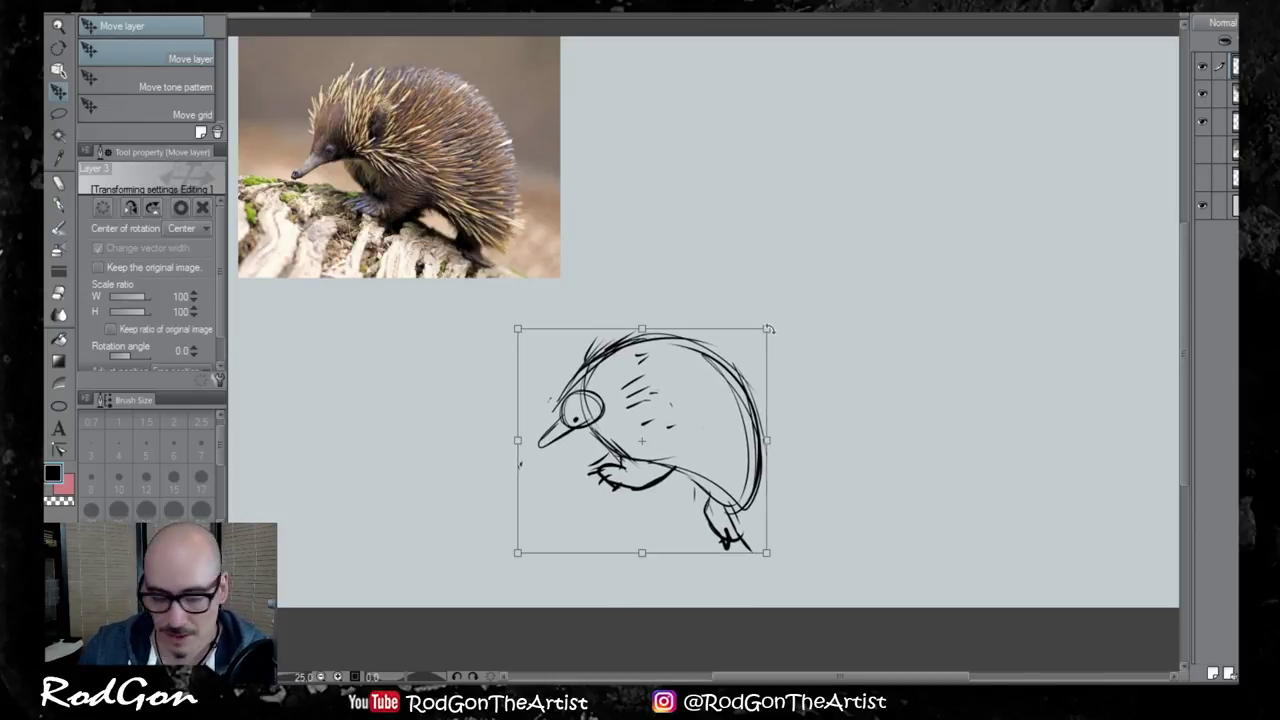
mouse_move(768, 329)
mouse_down()
mouse_move(1034, 94)
mouse_move(1091, 70)
mouse_move(1034, 106)
mouse_up()
drag(933, 304, 933, 338)
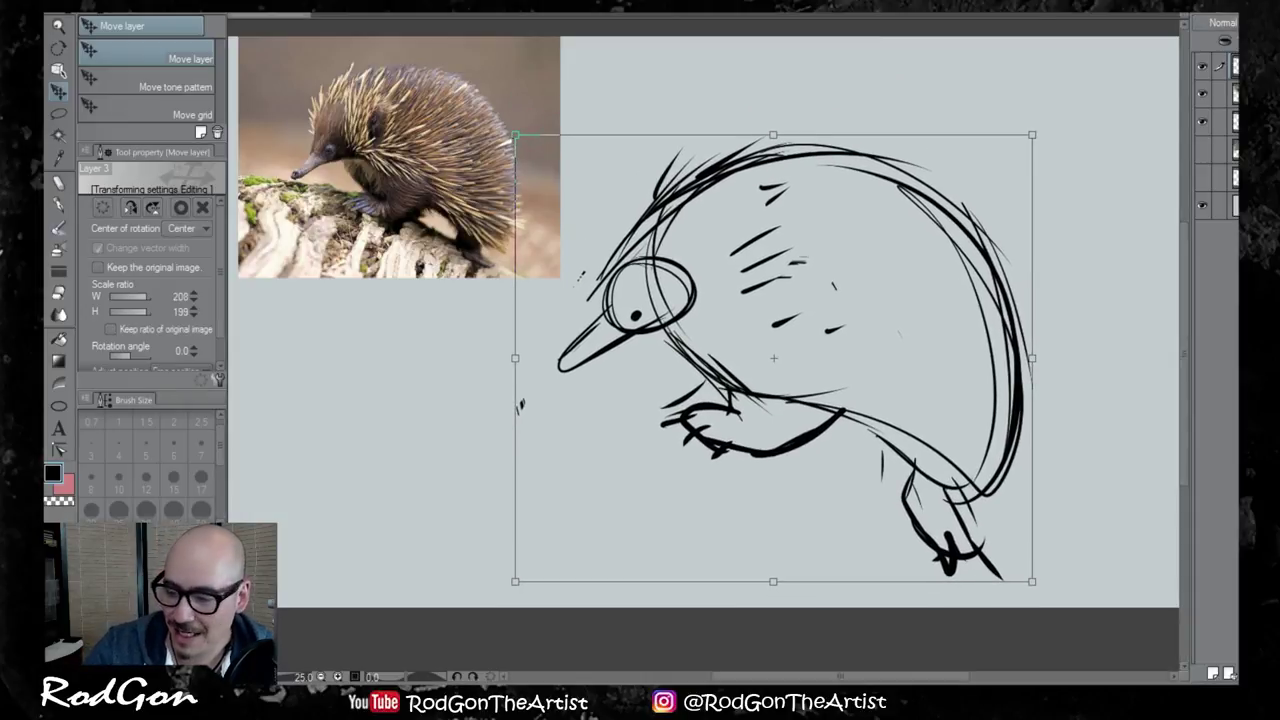
key(Return)
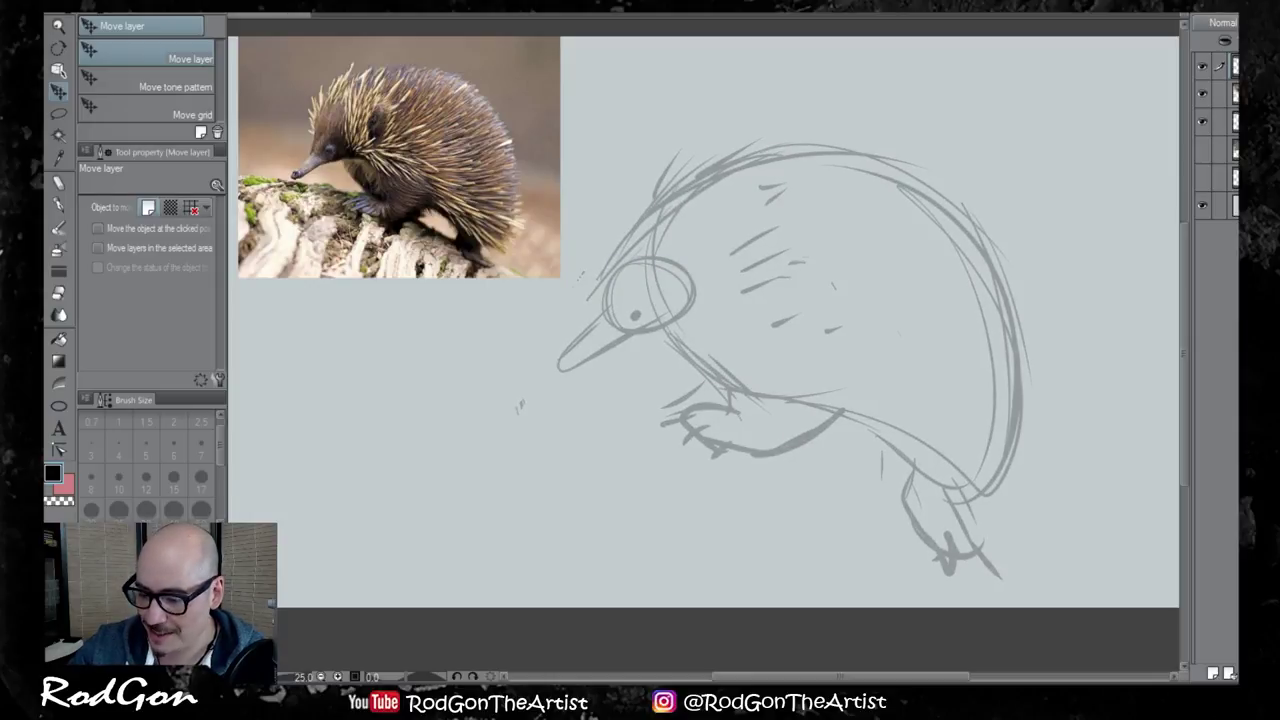
Add a new layer above the faded sketch and set the G-pen to size 30 for inking
click(1214, 675)
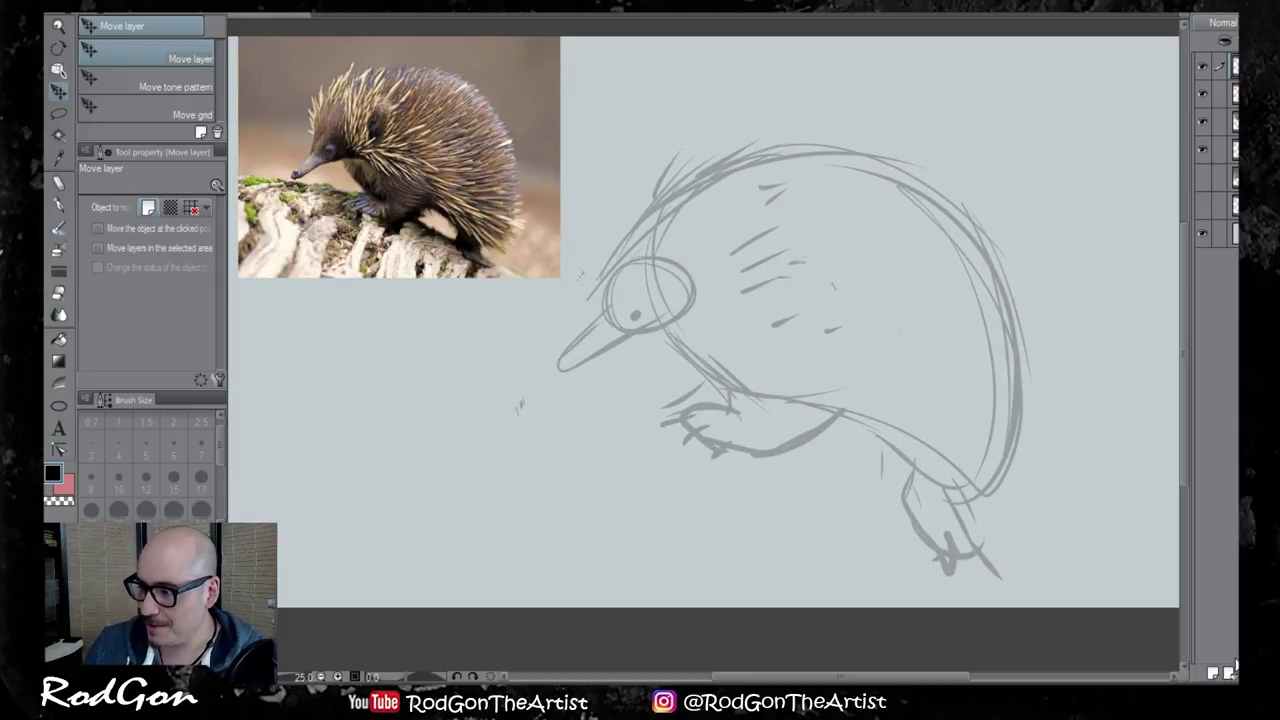
click(61, 202)
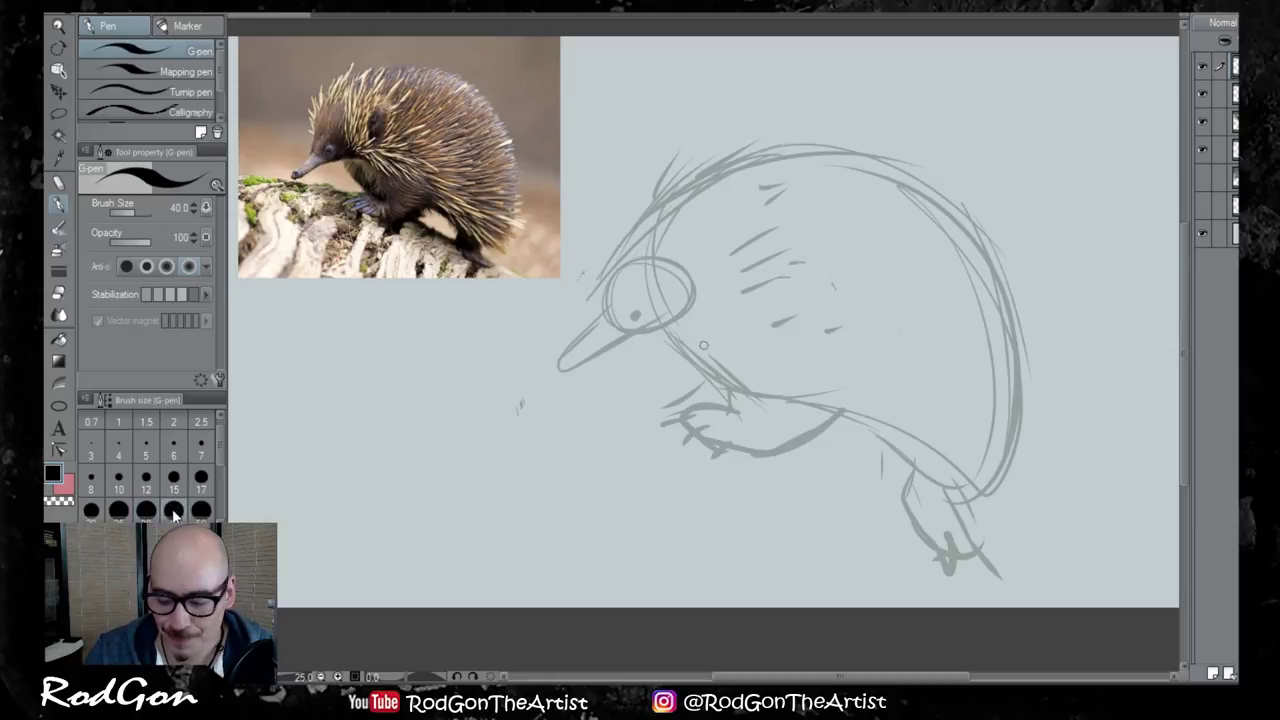
click(147, 480)
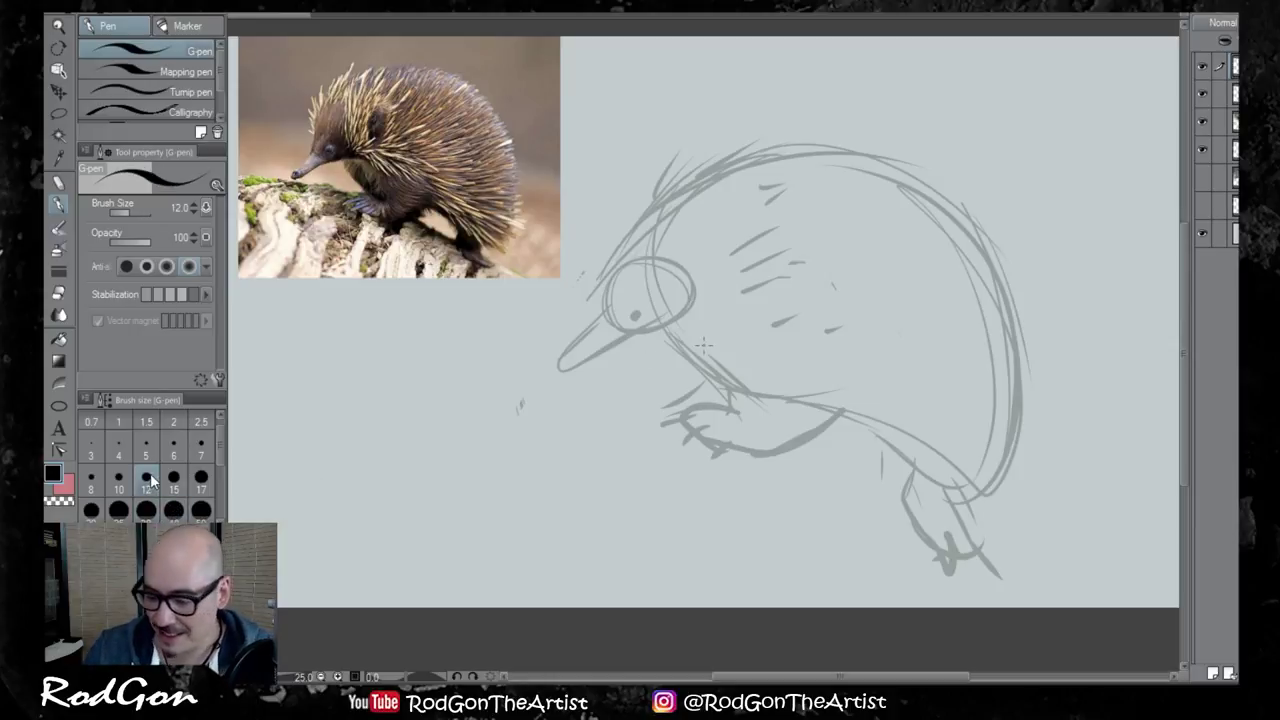
click(174, 482)
click(92, 510)
click(150, 507)
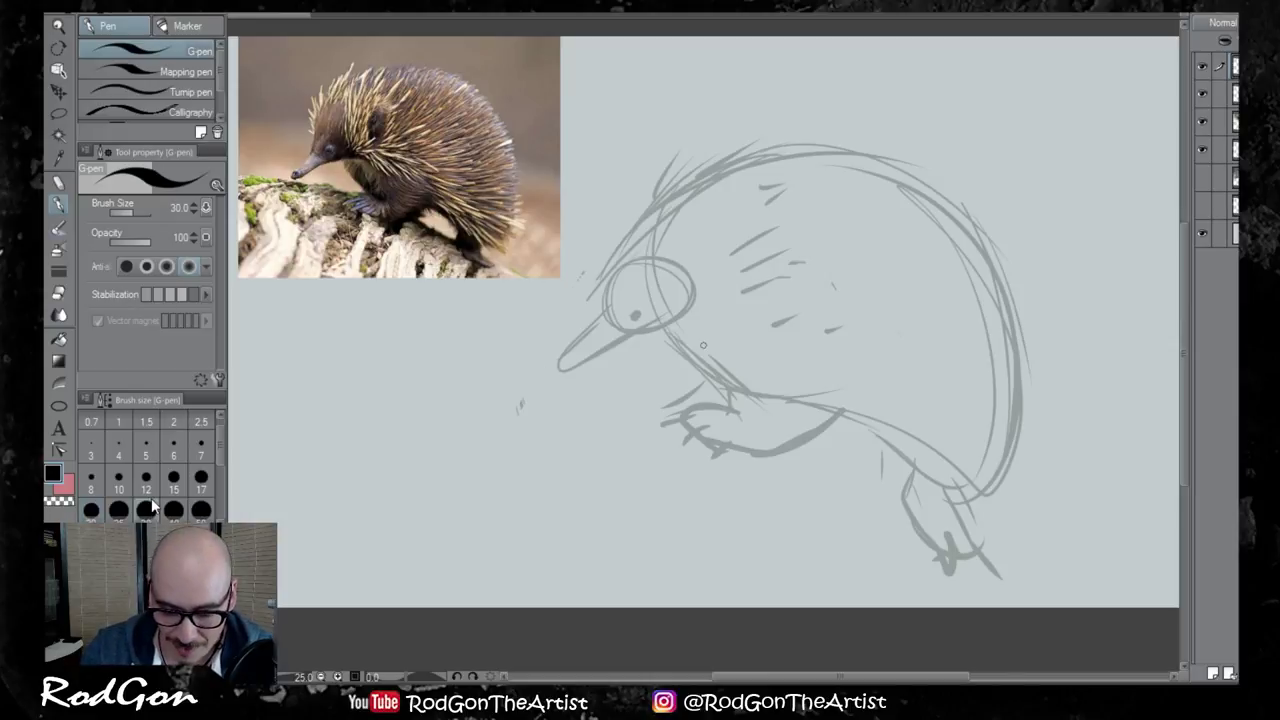
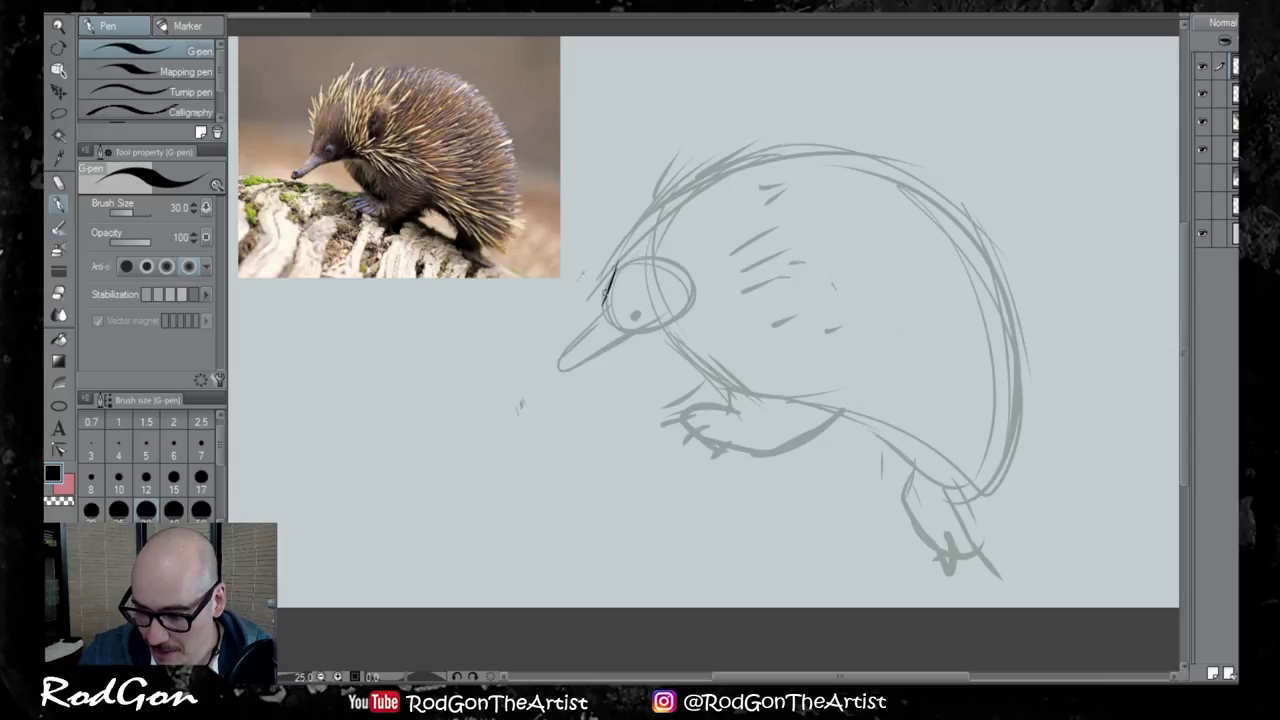
Ink the echidna's forehead line and long snout, including the nostril, rounded tip and underside back to the jaw
drag(604, 305, 646, 198)
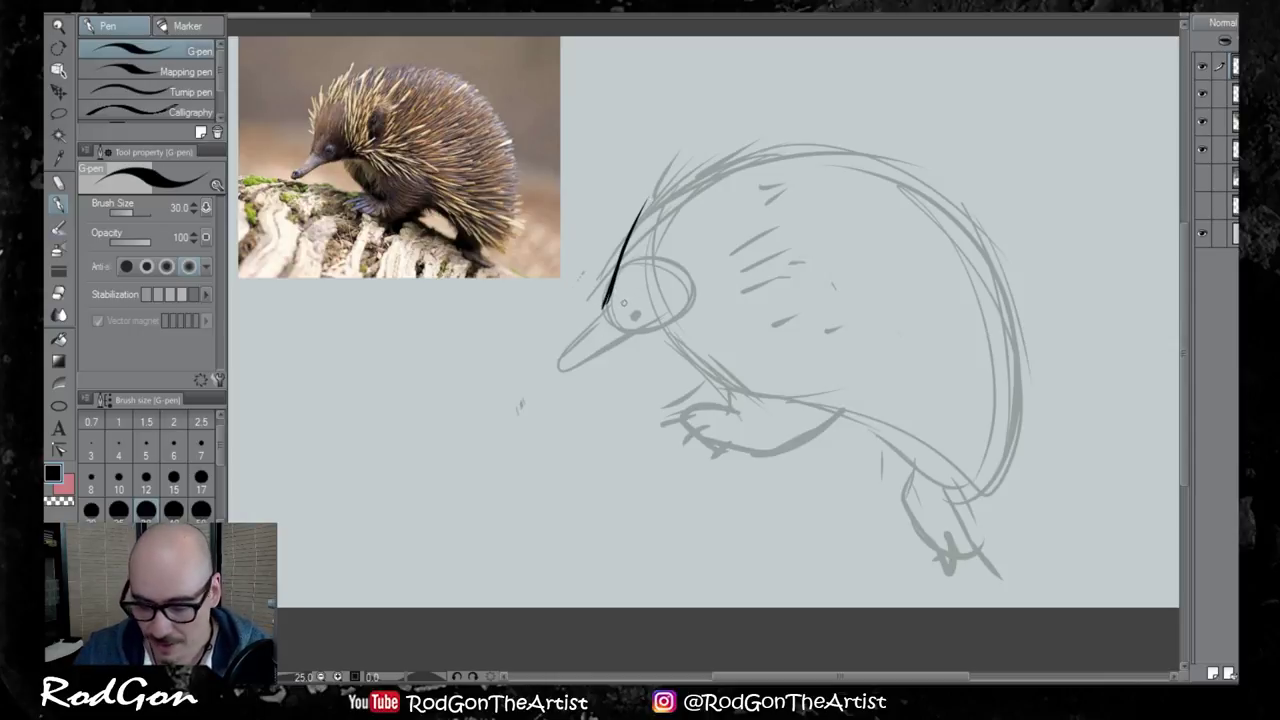
key(ctrl+z)
drag(604, 312, 632, 208)
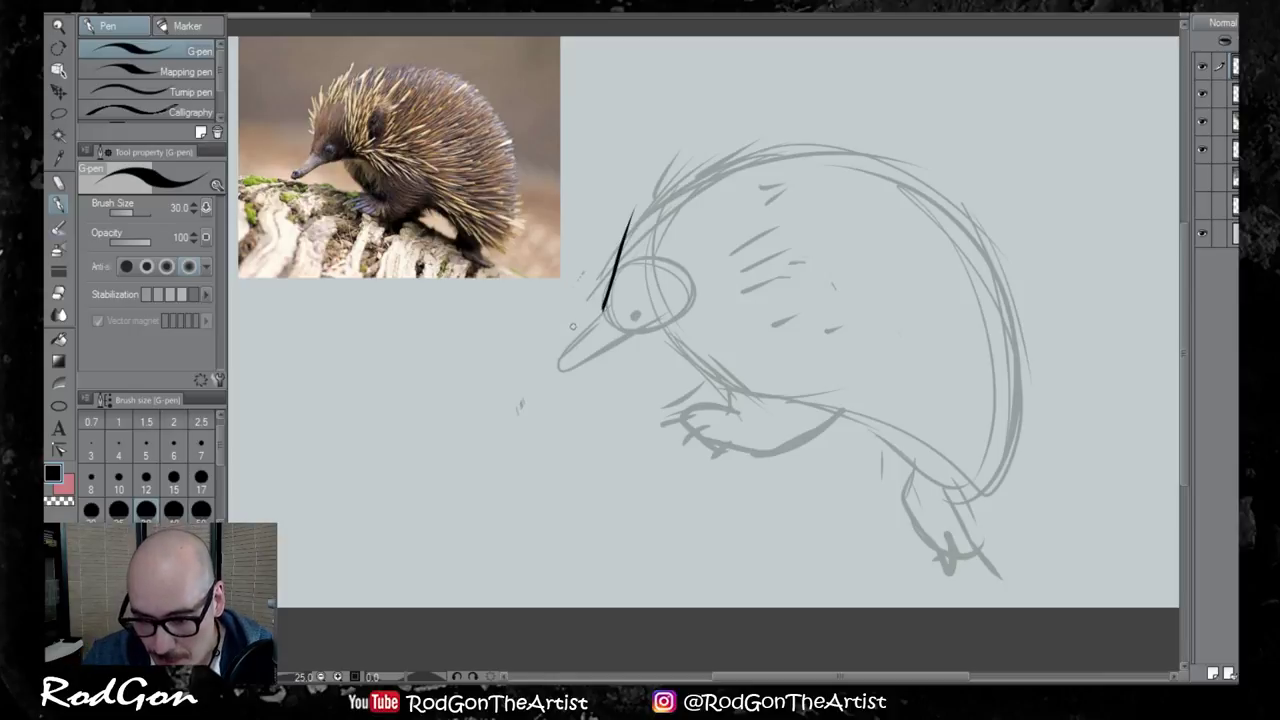
drag(602, 309, 549, 367)
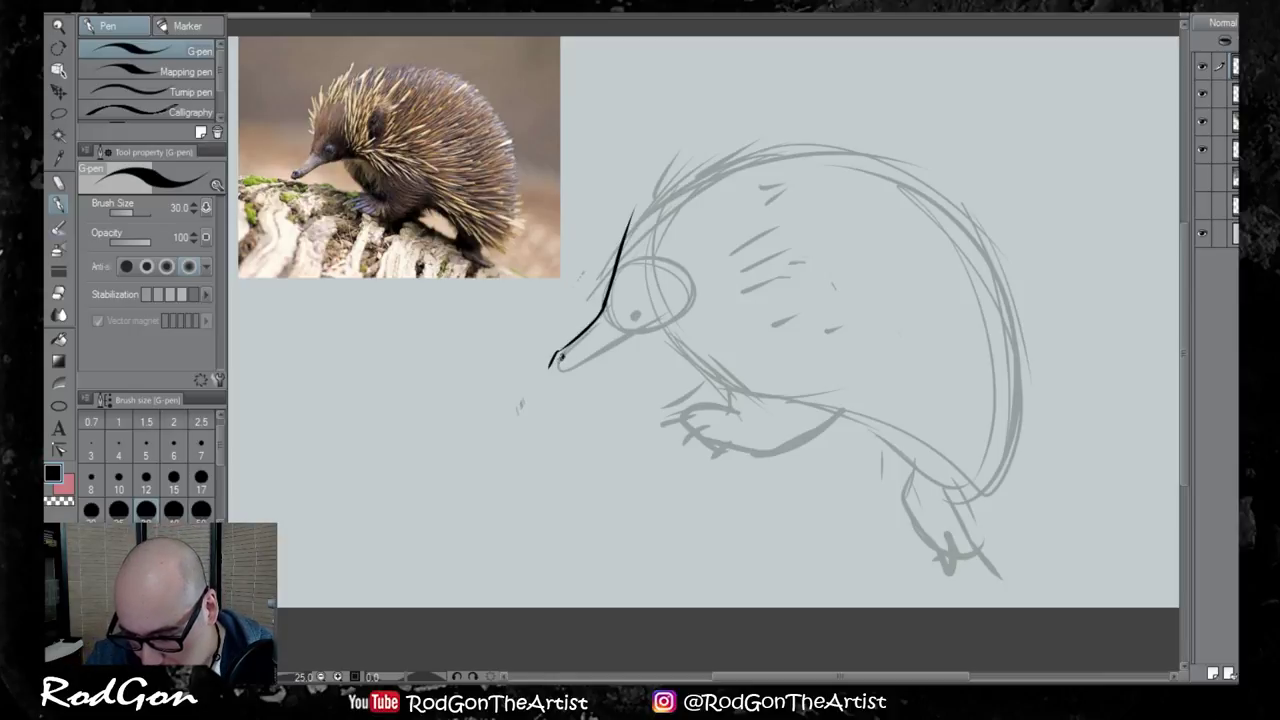
click(560, 357)
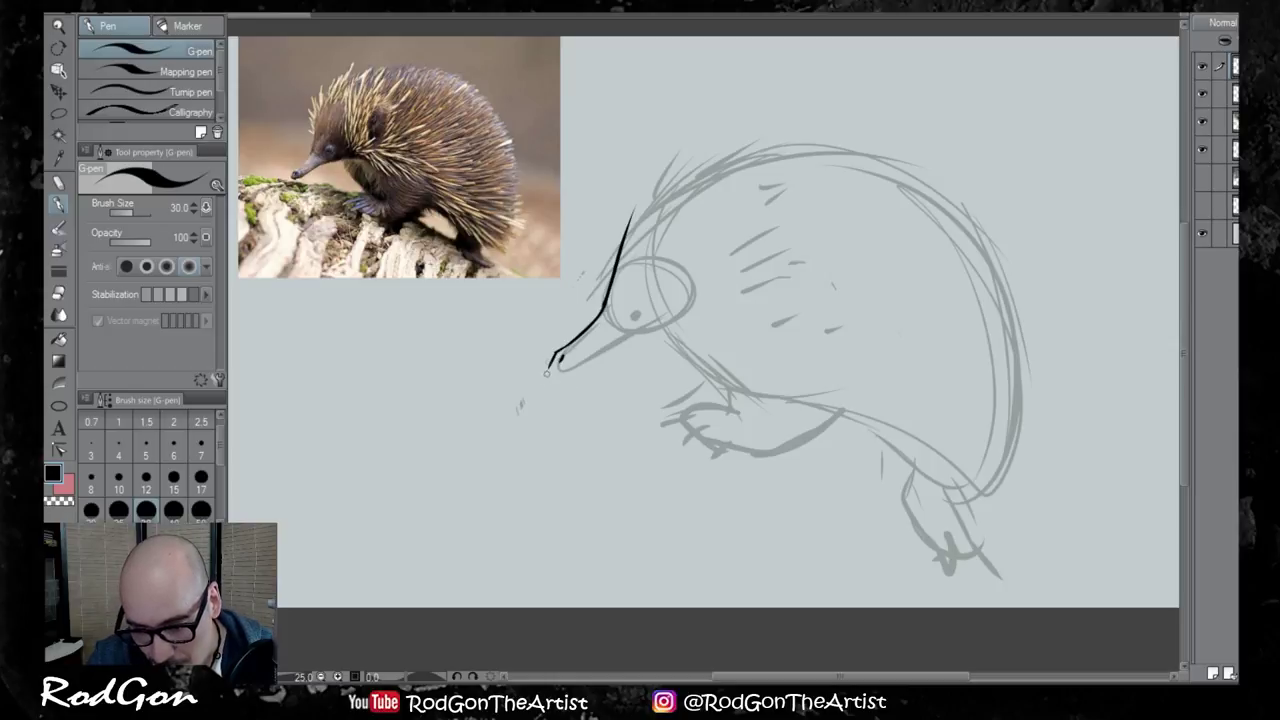
drag(547, 368, 578, 358)
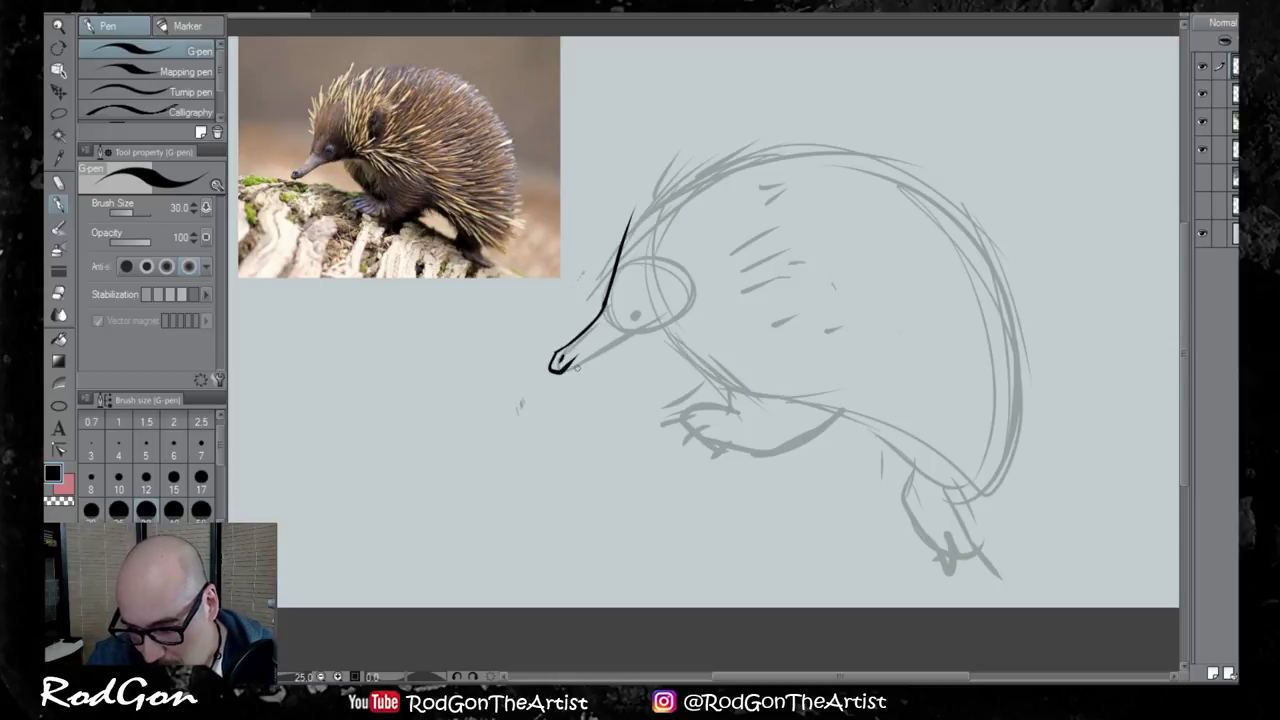
key(ctrl+z)
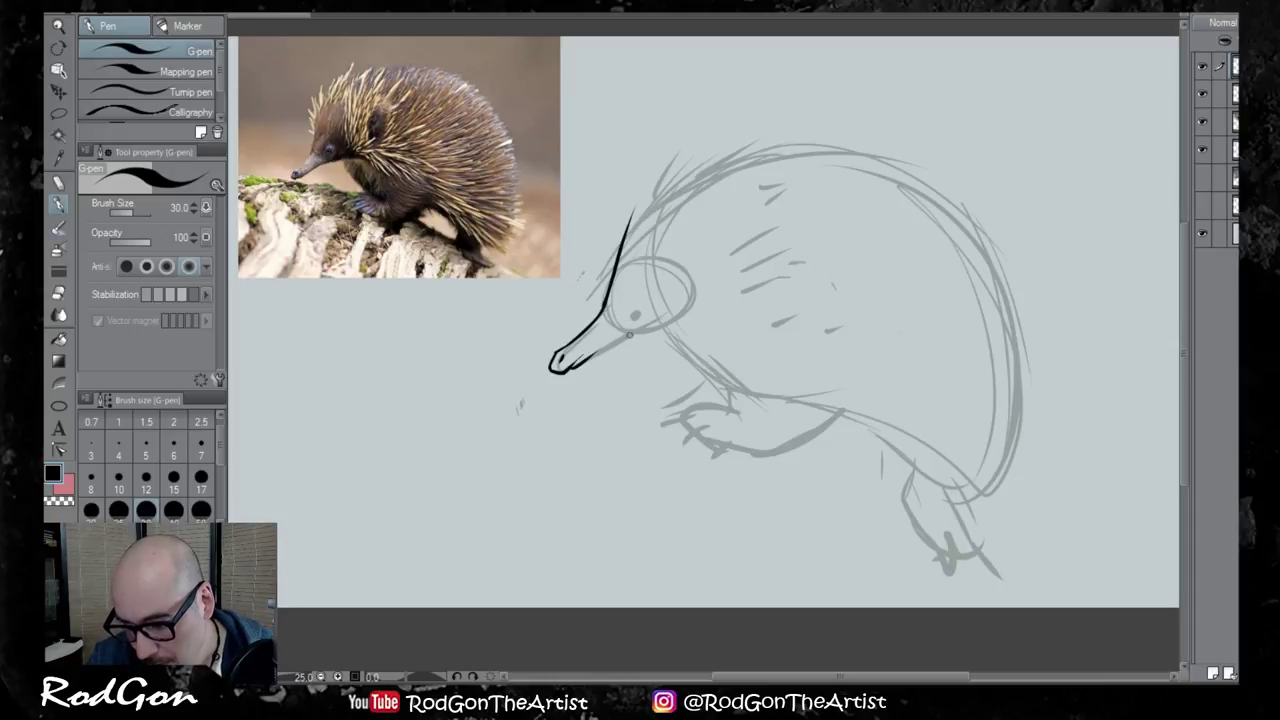
mouse_move(595, 354)
mouse_down()
mouse_move(639, 329)
mouse_move(612, 352)
mouse_move(680, 325)
mouse_up()
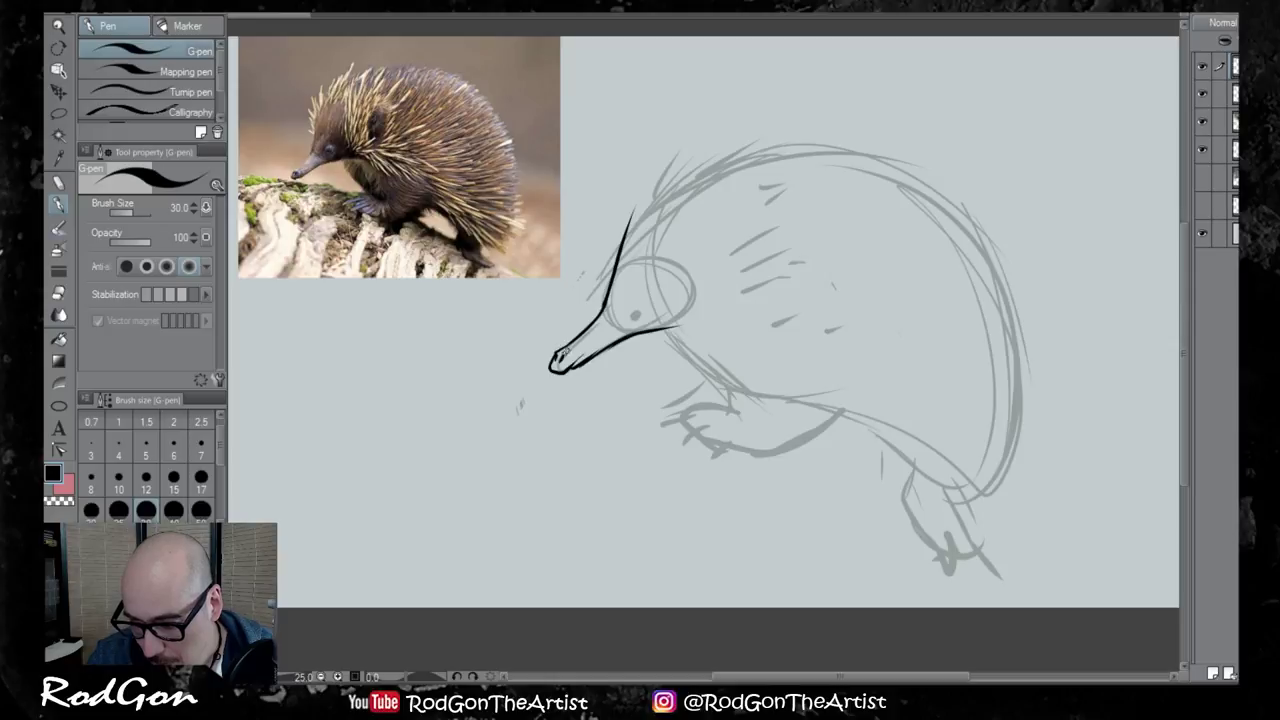
Extend the inked jaw line behind the head and add short, jagged fur strokes down the throat to the chest
scroll(715, 360, up, 4)
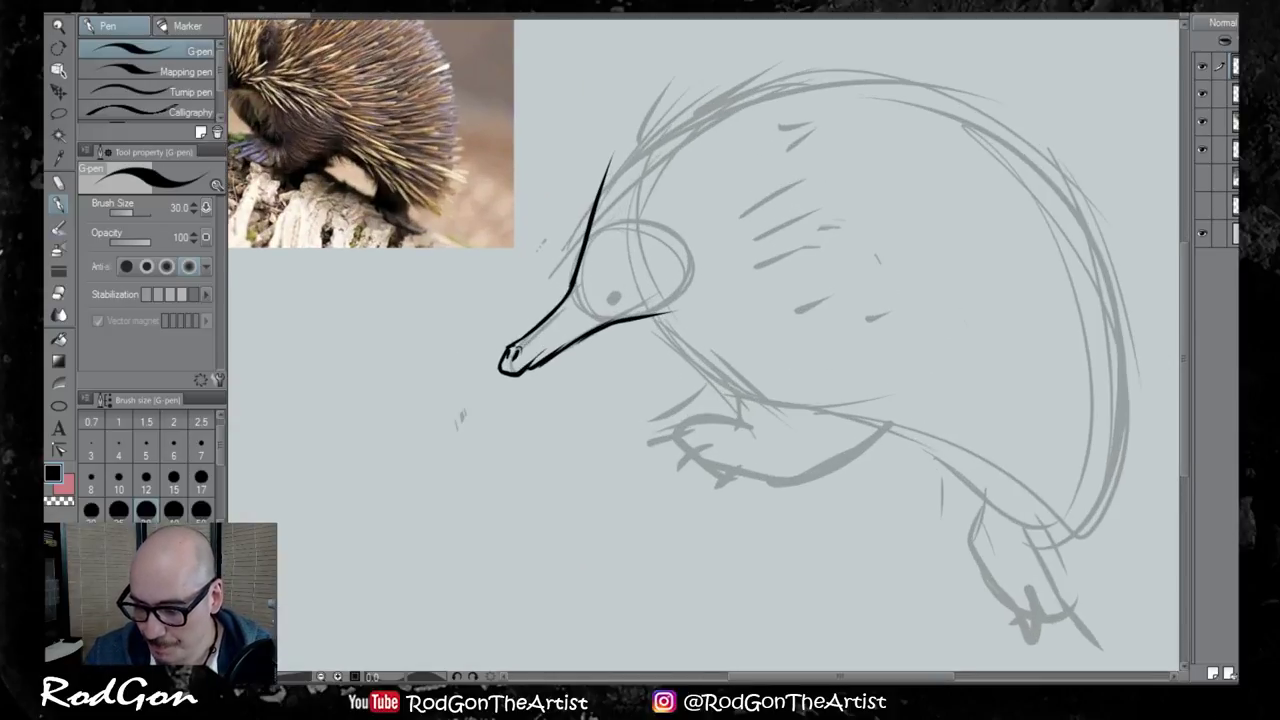
drag(597, 419, 770, 519)
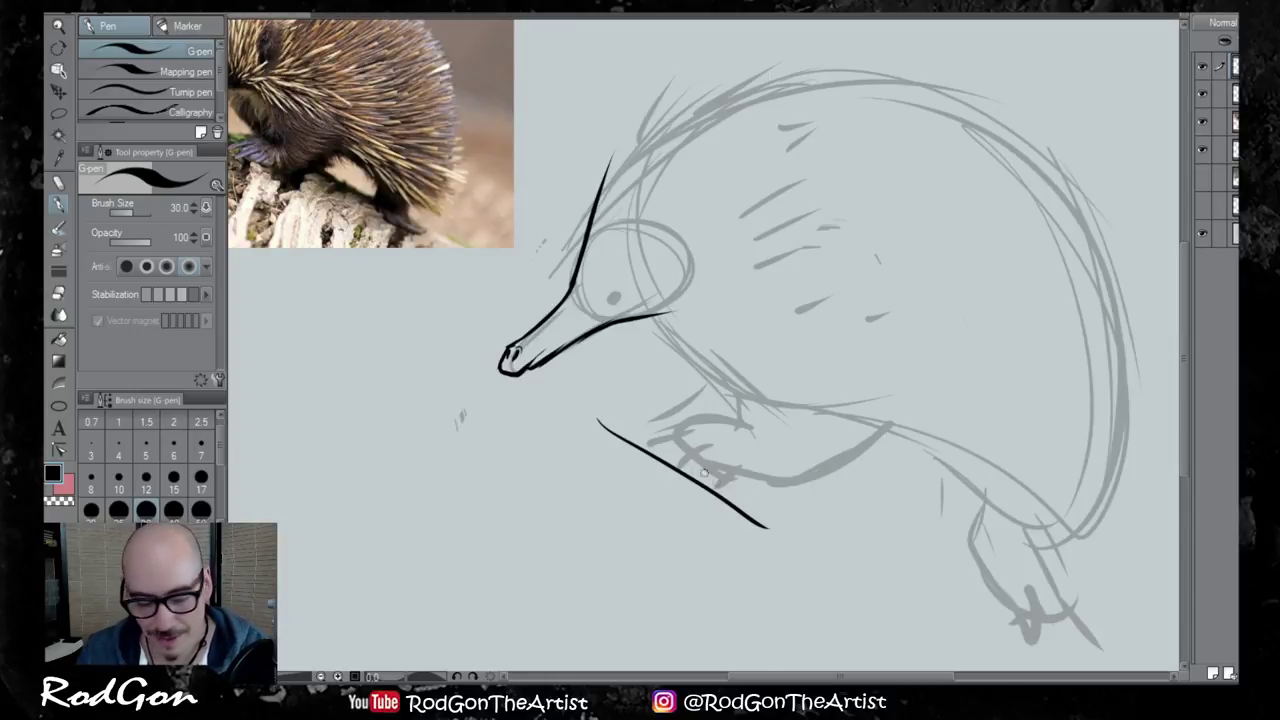
key(ctrl+z)
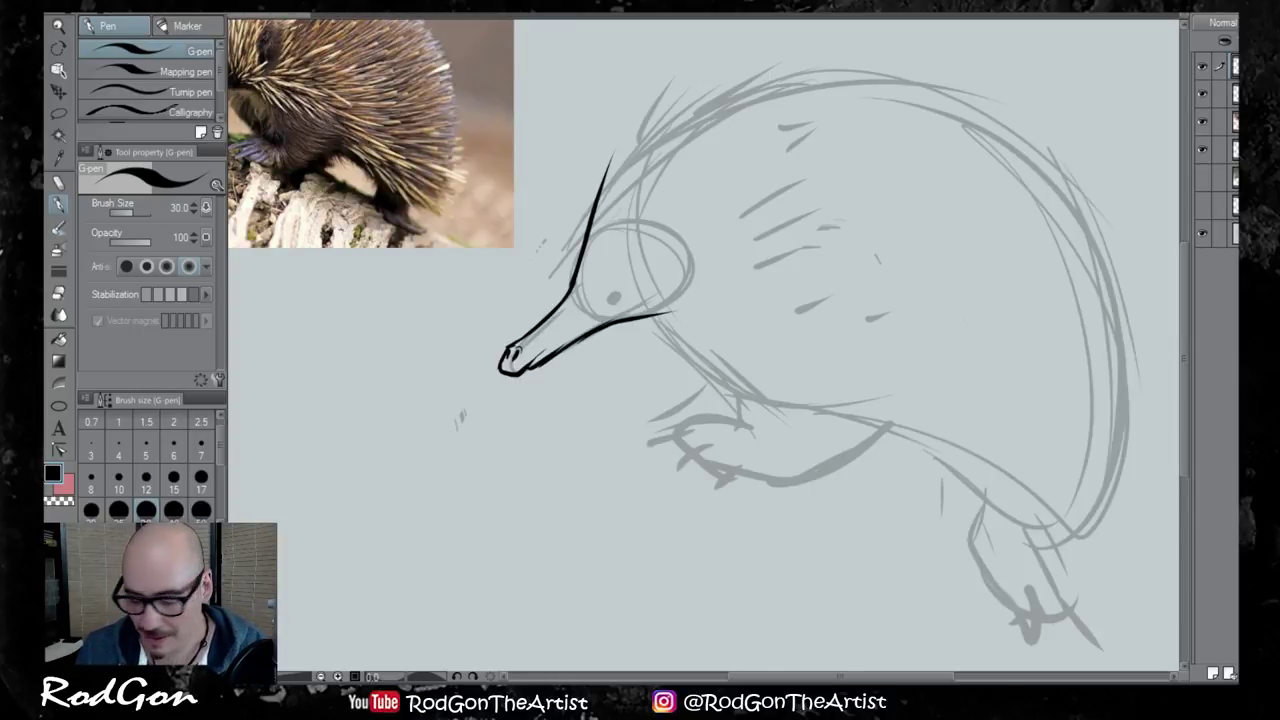
mouse_move(606, 402)
mouse_down()
mouse_move(743, 495)
mouse_move(705, 466)
mouse_up()
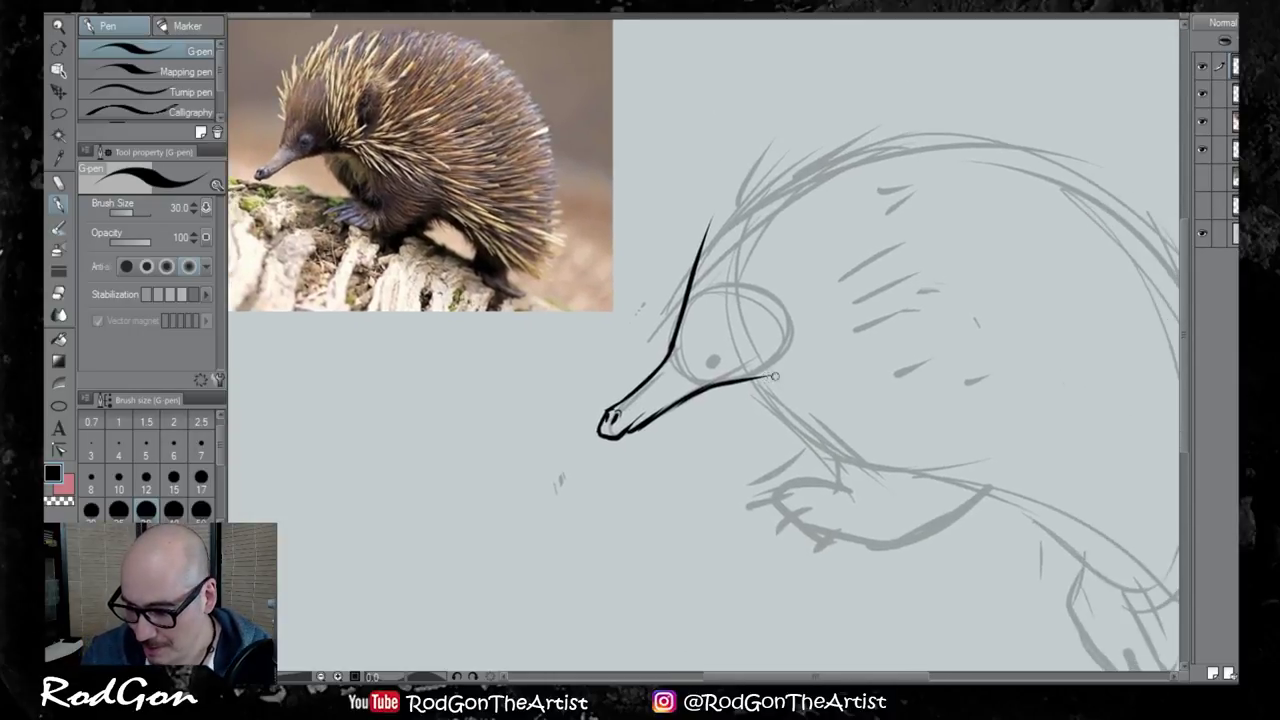
drag(763, 378, 806, 385)
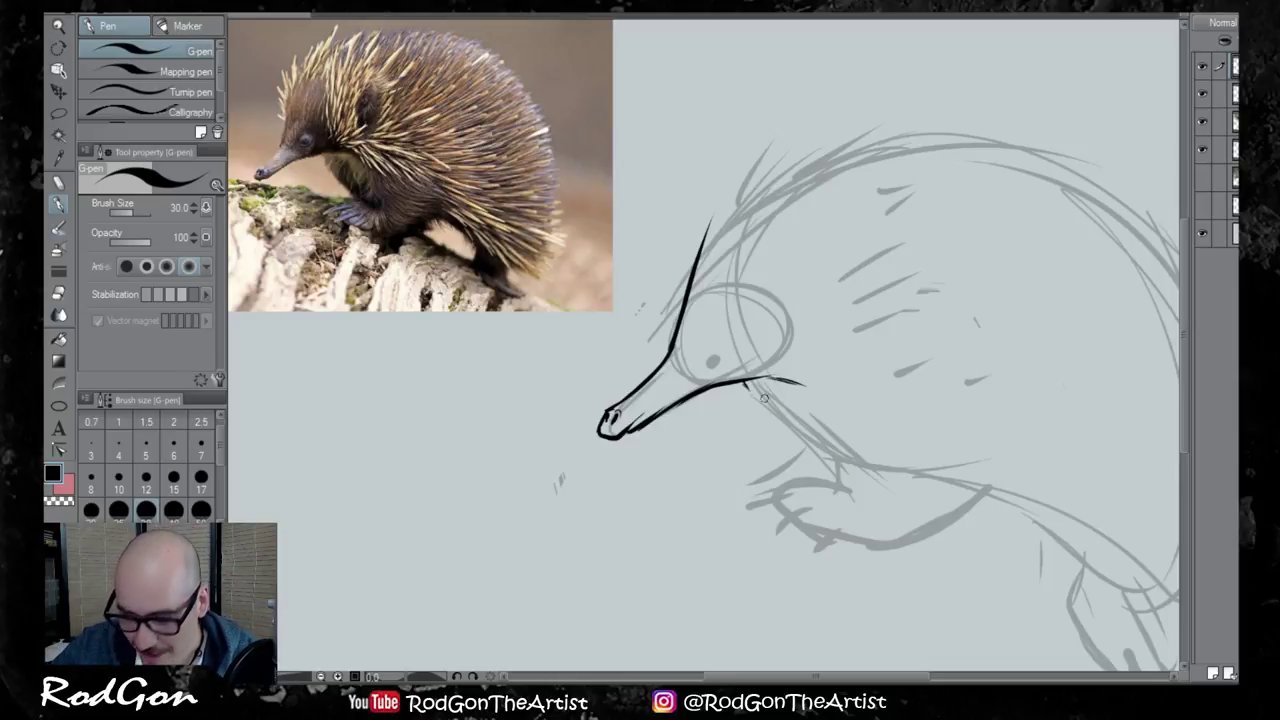
mouse_move(752, 392)
mouse_down()
mouse_move(788, 432)
mouse_move(848, 455)
mouse_up()
drag(784, 420, 802, 438)
drag(746, 383, 755, 407)
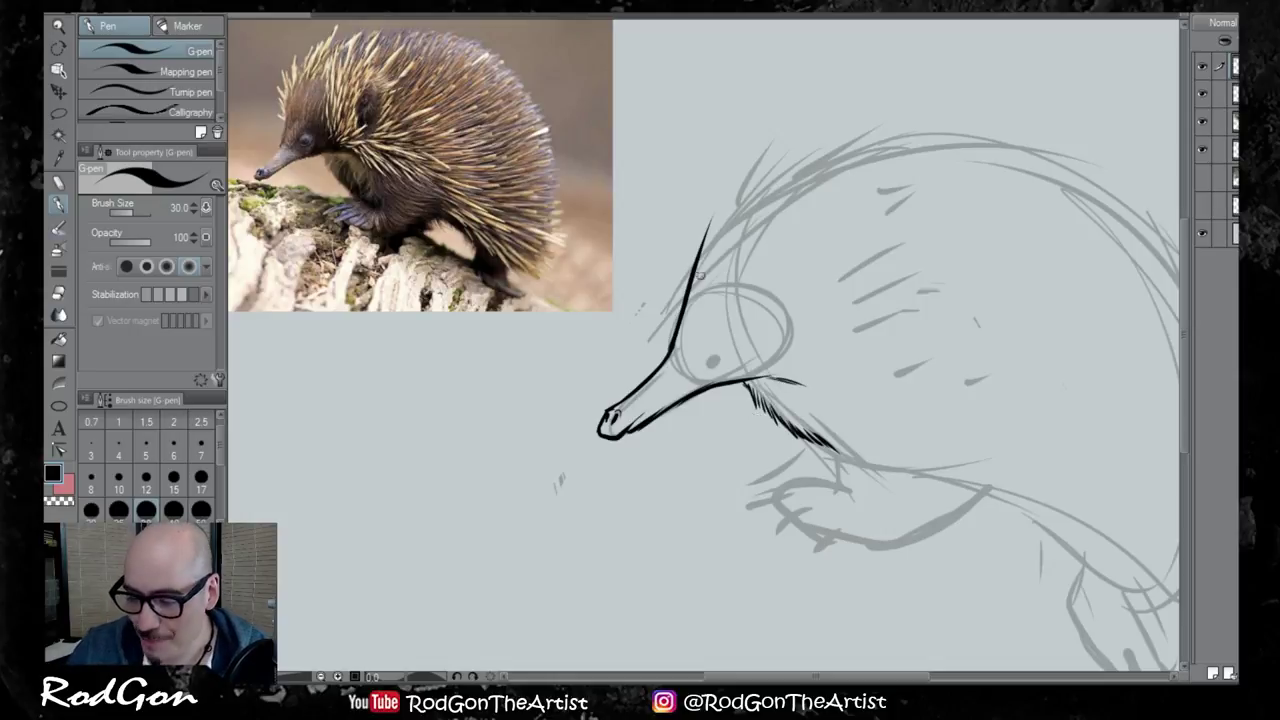
Ink long pointed spines rising from the echidna's forehead and the top of its head
mouse_move(684, 298)
mouse_down()
mouse_move(715, 196)
mouse_move(781, 137)
mouse_up()
mouse_move(744, 206)
mouse_down()
mouse_move(772, 148)
mouse_move(810, 138)
mouse_up()
drag(764, 200, 812, 136)
drag(750, 194, 776, 142)
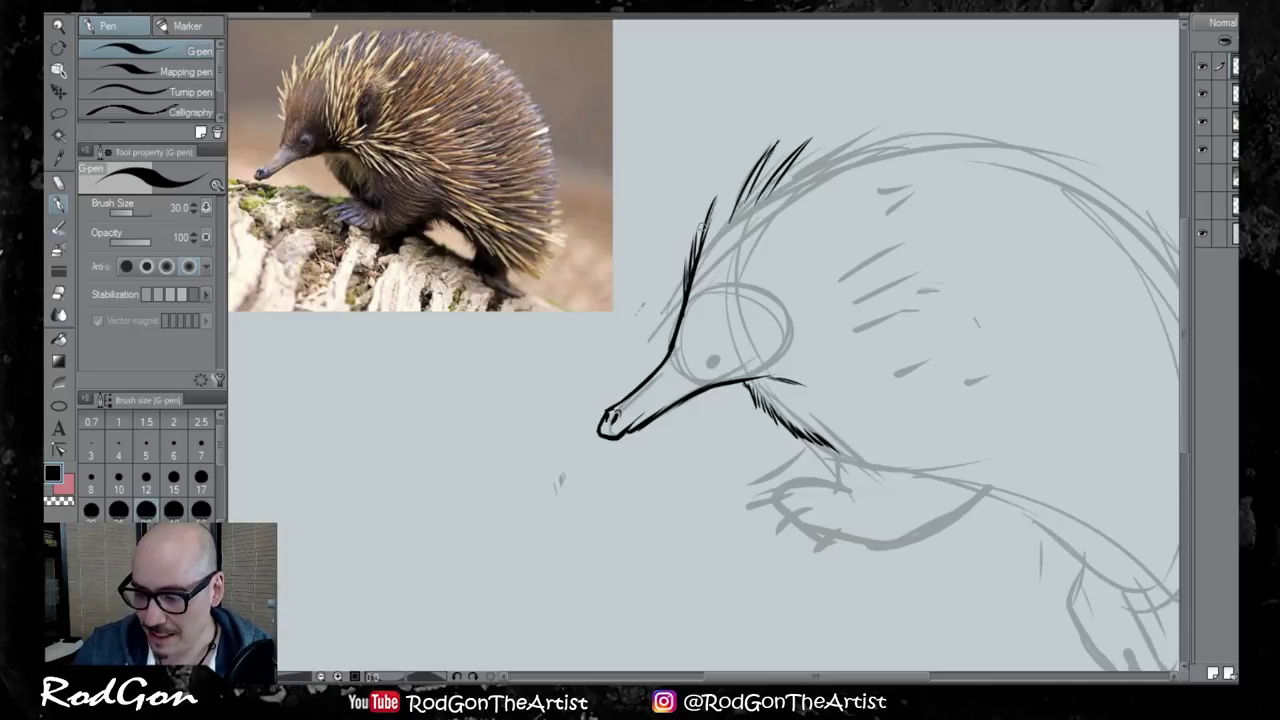
mouse_move(652, 108)
mouse_down()
mouse_move(688, 45)
mouse_move(742, 52)
mouse_up()
drag(683, 138, 716, 92)
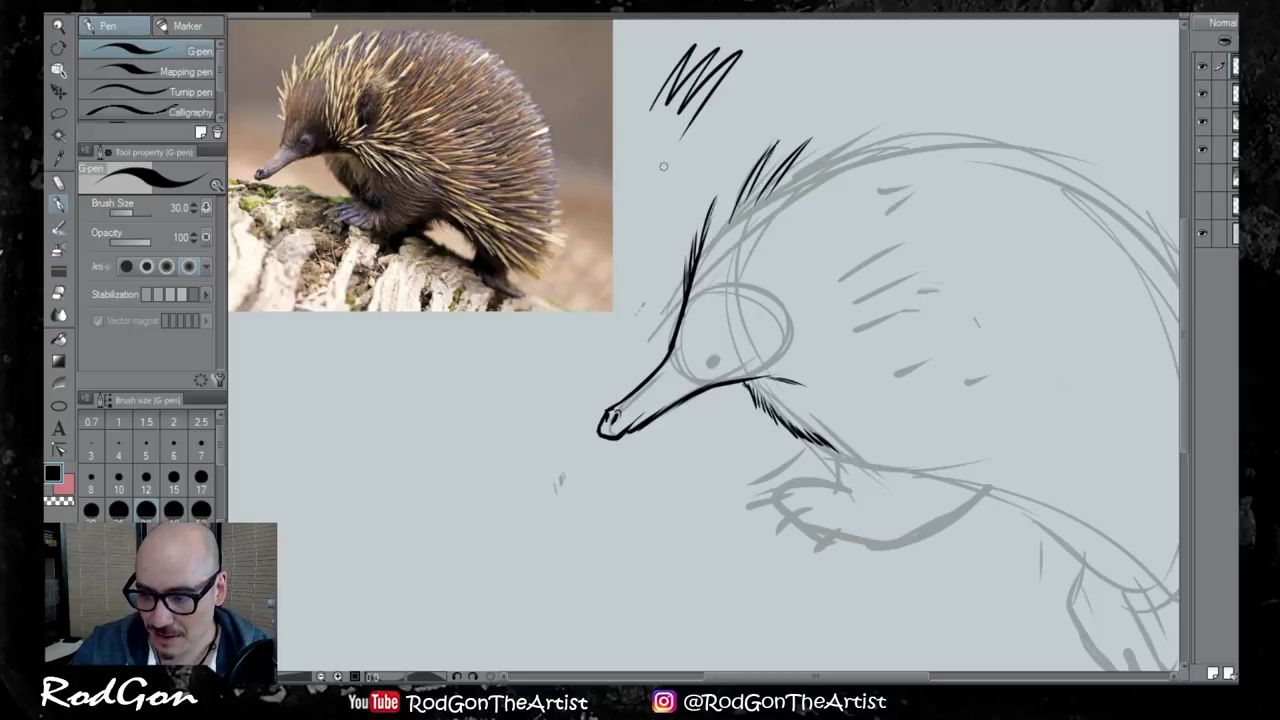
key(ctrl+z)
key(ctrl+z)
key(ctrl+z)
key(ctrl+z)
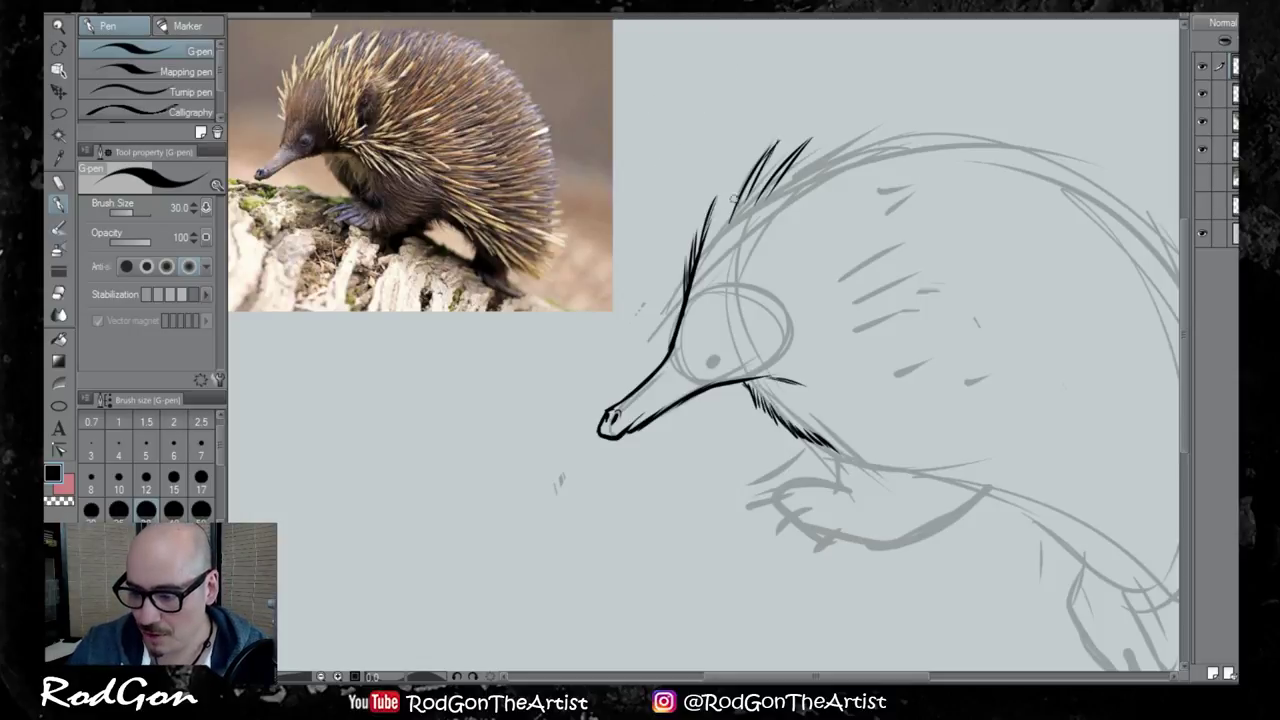
Fill the gap in the head-top spines and ink pairs of pointed spines fanning out behind the head and cheek
drag(757, 188, 774, 148)
drag(712, 236, 744, 168)
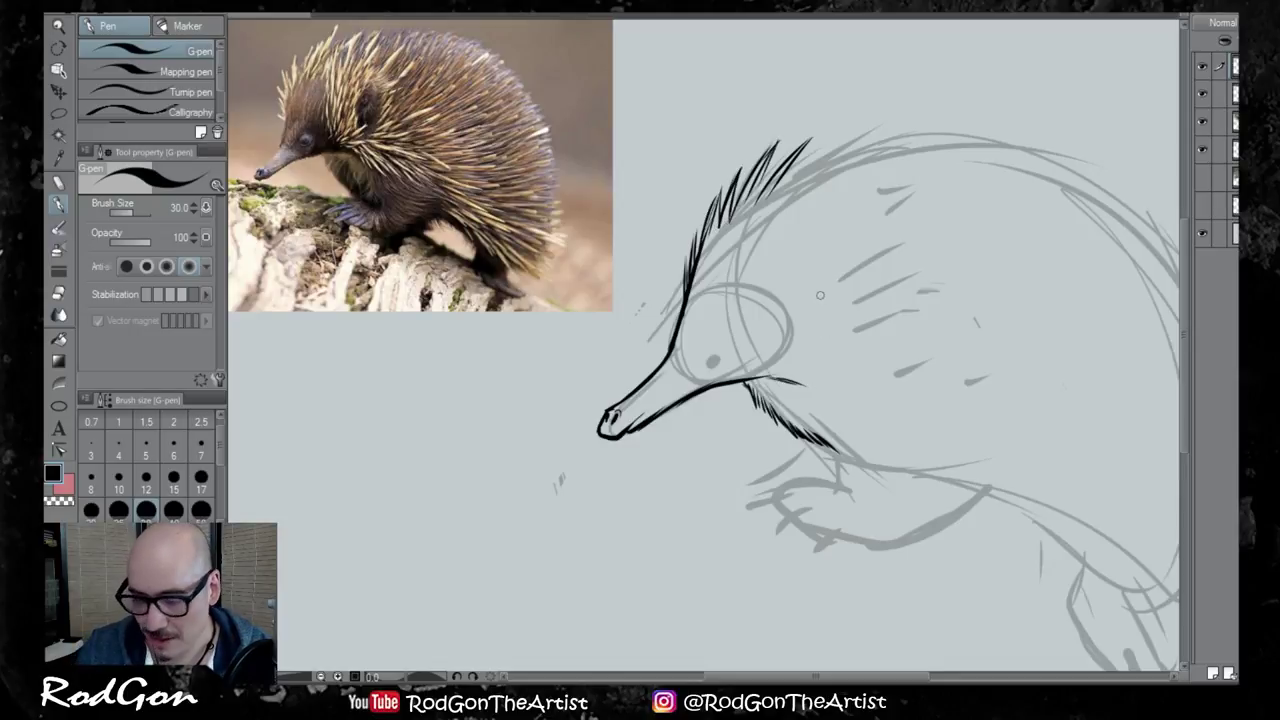
mouse_move(791, 266)
mouse_down()
mouse_move(839, 202)
mouse_move(854, 228)
mouse_up()
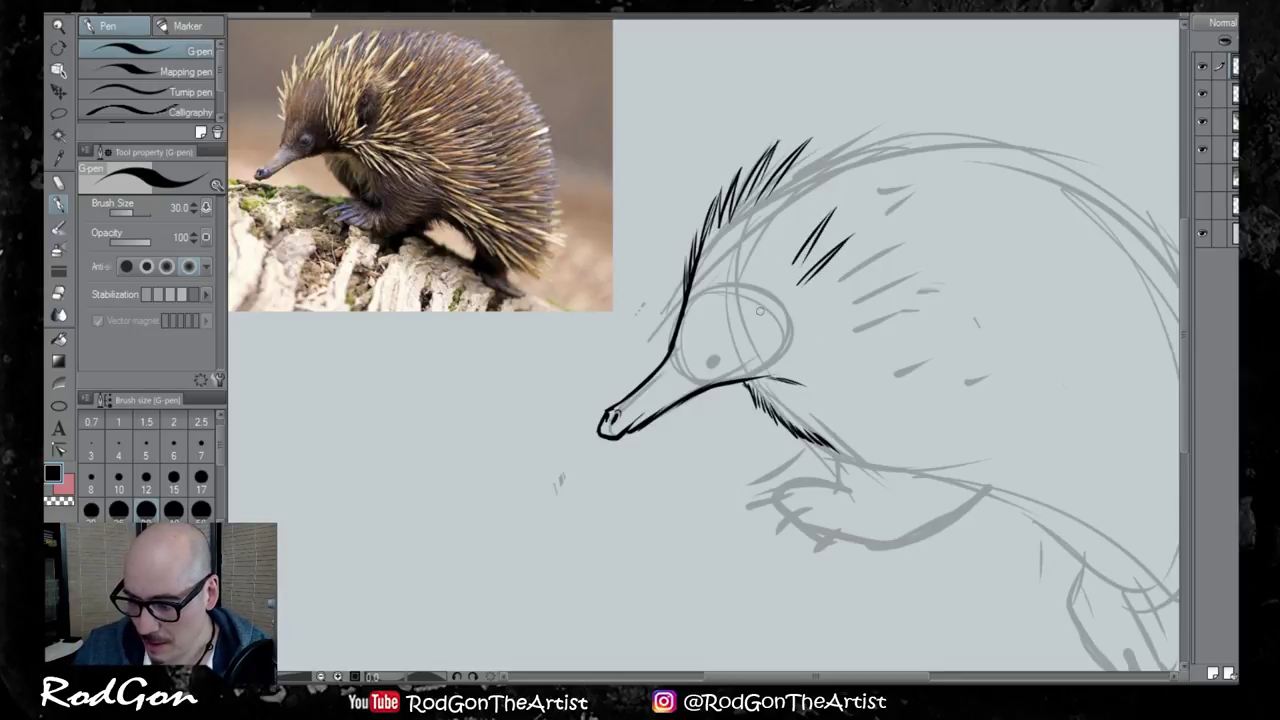
mouse_move(798, 322)
mouse_down()
mouse_move(826, 288)
mouse_move(846, 298)
mouse_up()
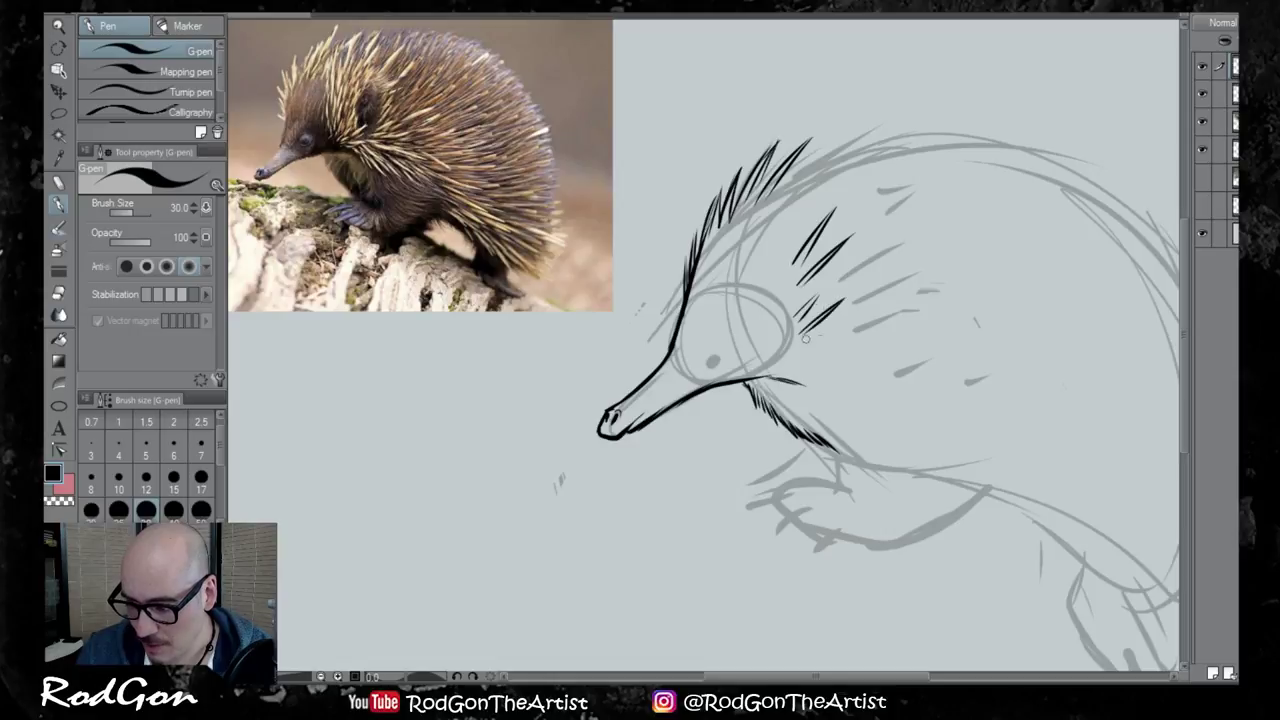
drag(800, 352, 856, 326)
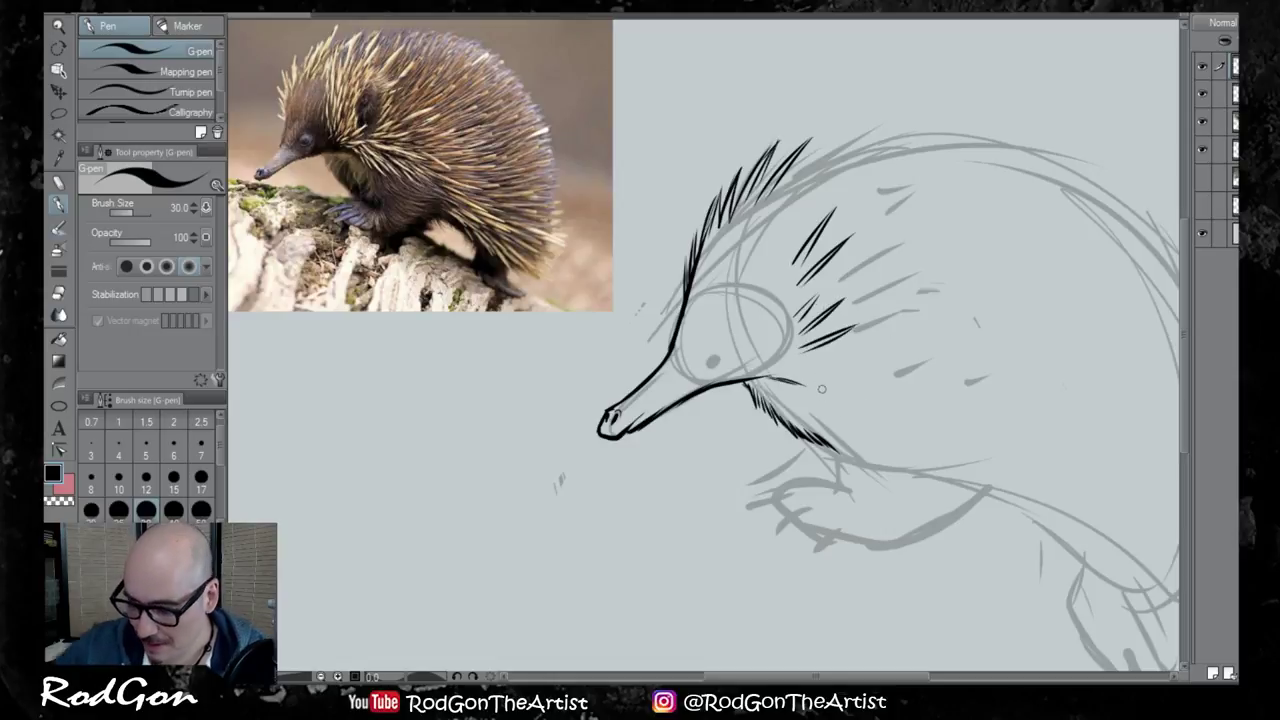
mouse_move(808, 389)
mouse_down()
mouse_move(872, 410)
mouse_move(892, 388)
mouse_up()
key(ctrl+z)
key(ctrl+z)
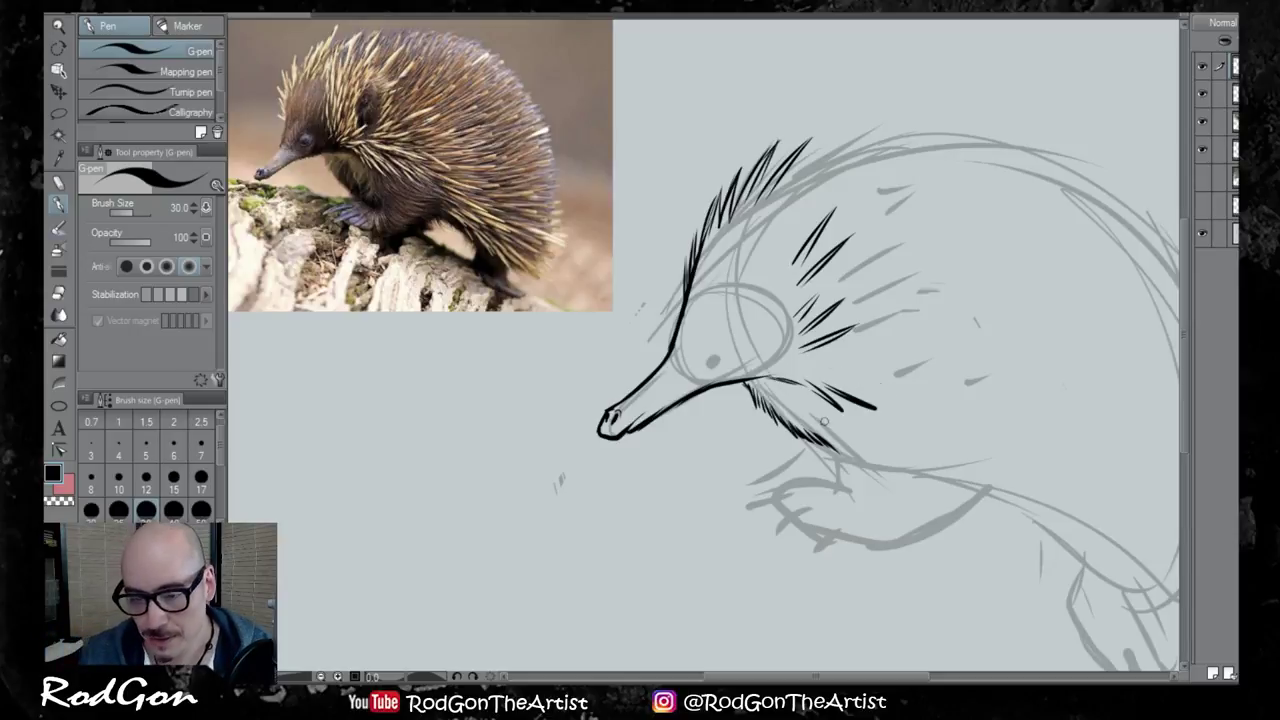
drag(815, 443, 748, 492)
key(ctrl+z)
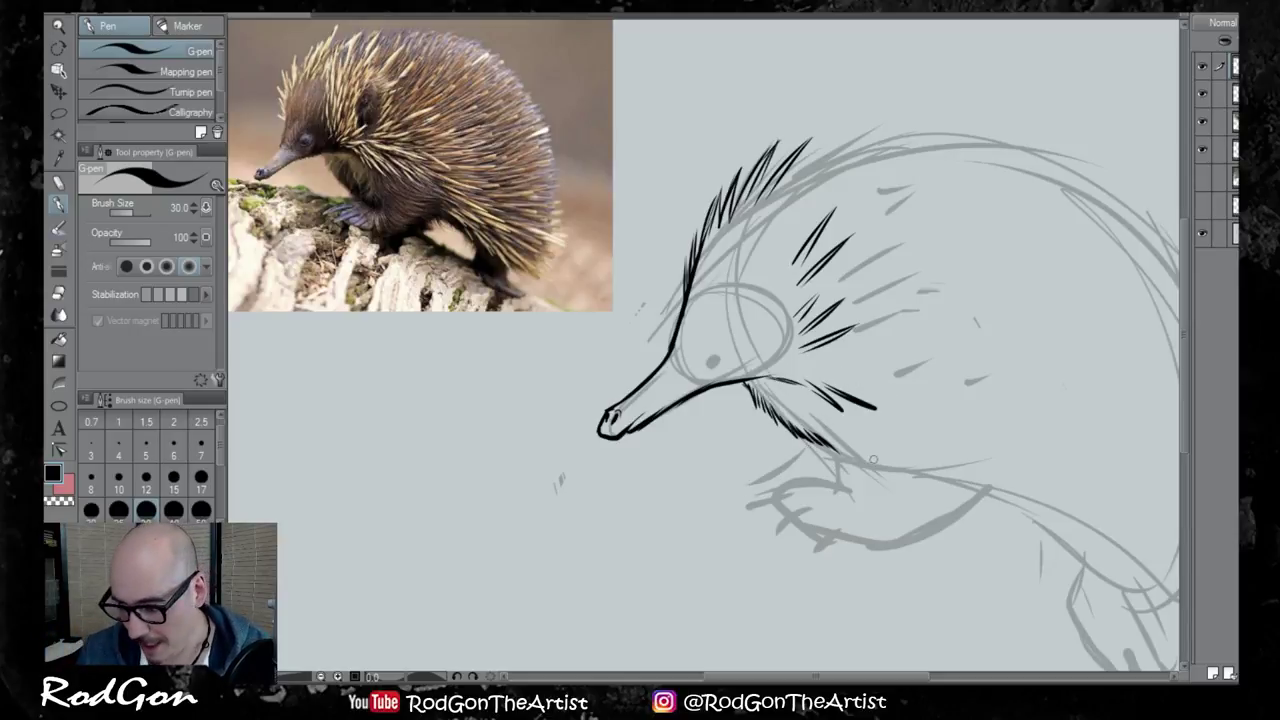
Ink overlapping spines along the back's upper outline, from behind the head down to the upper rump
drag(838, 471, 791, 566)
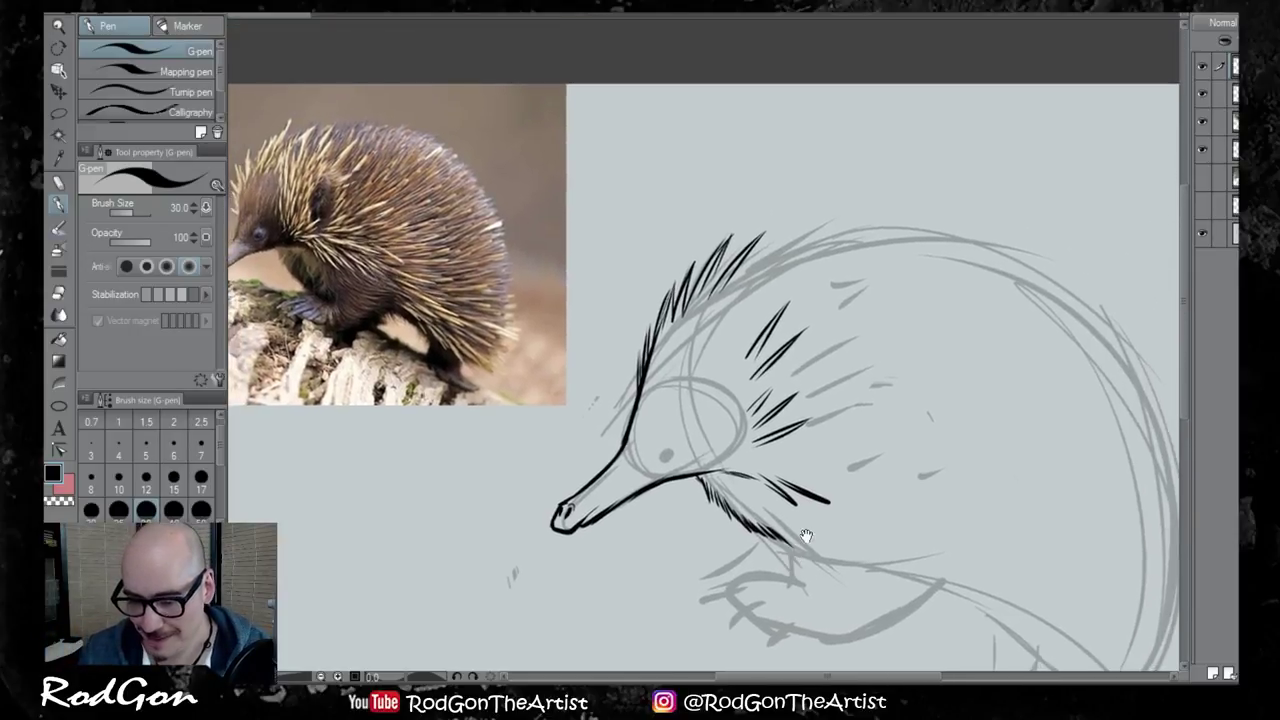
mouse_move(738, 275)
mouse_down()
mouse_move(784, 237)
mouse_move(856, 208)
mouse_move(928, 216)
mouse_move(896, 226)
mouse_move(966, 220)
mouse_move(1020, 242)
mouse_up()
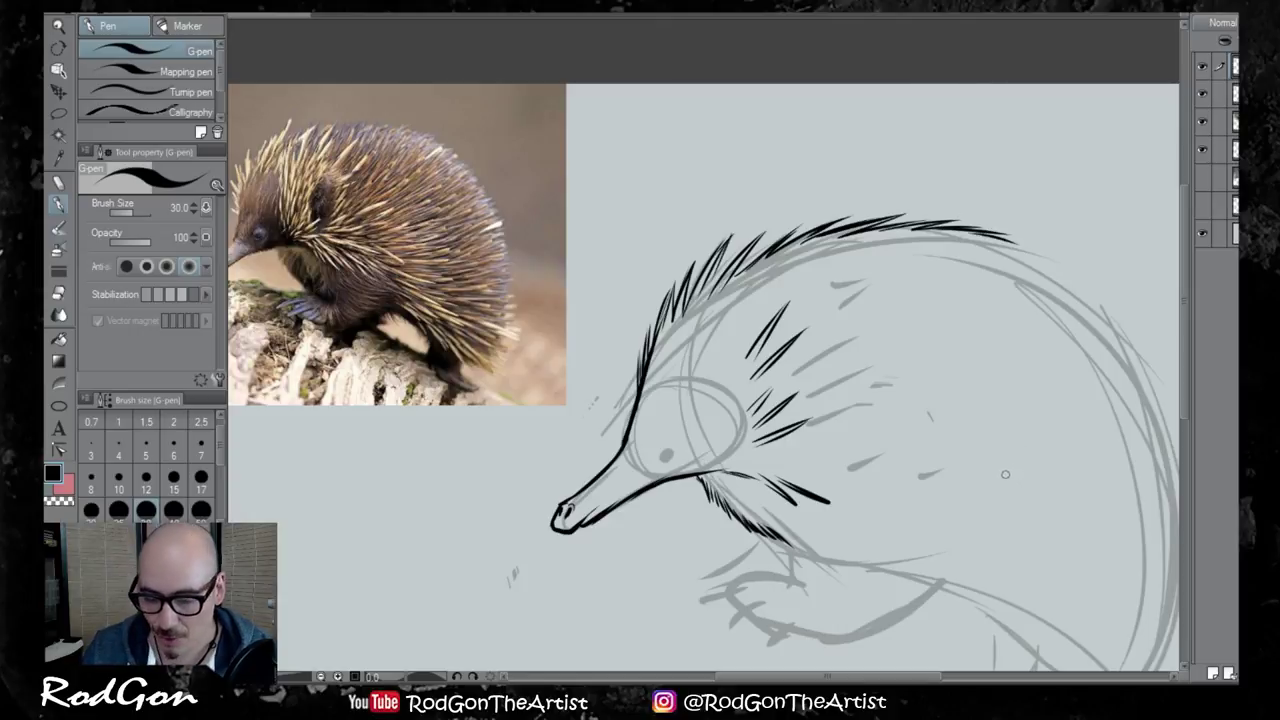
drag(998, 526, 841, 491)
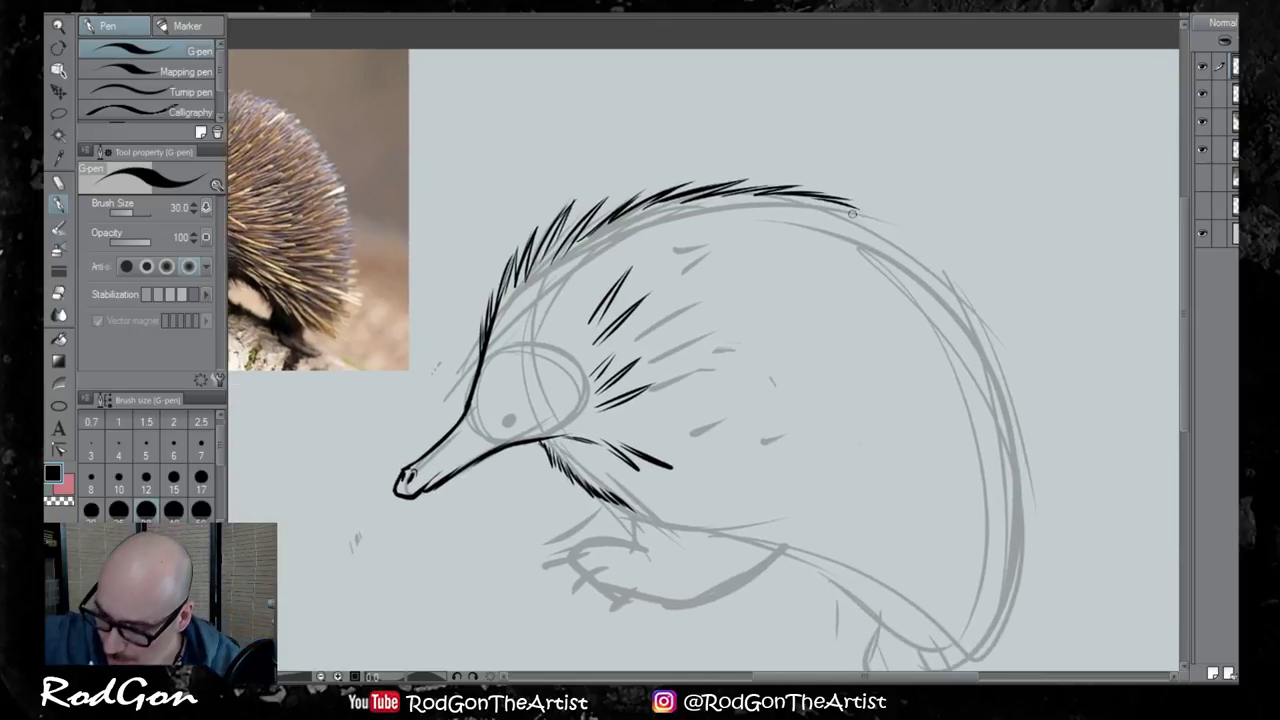
mouse_move(853, 213)
mouse_down()
mouse_move(945, 250)
mouse_move(930, 257)
mouse_move(980, 354)
mouse_up()
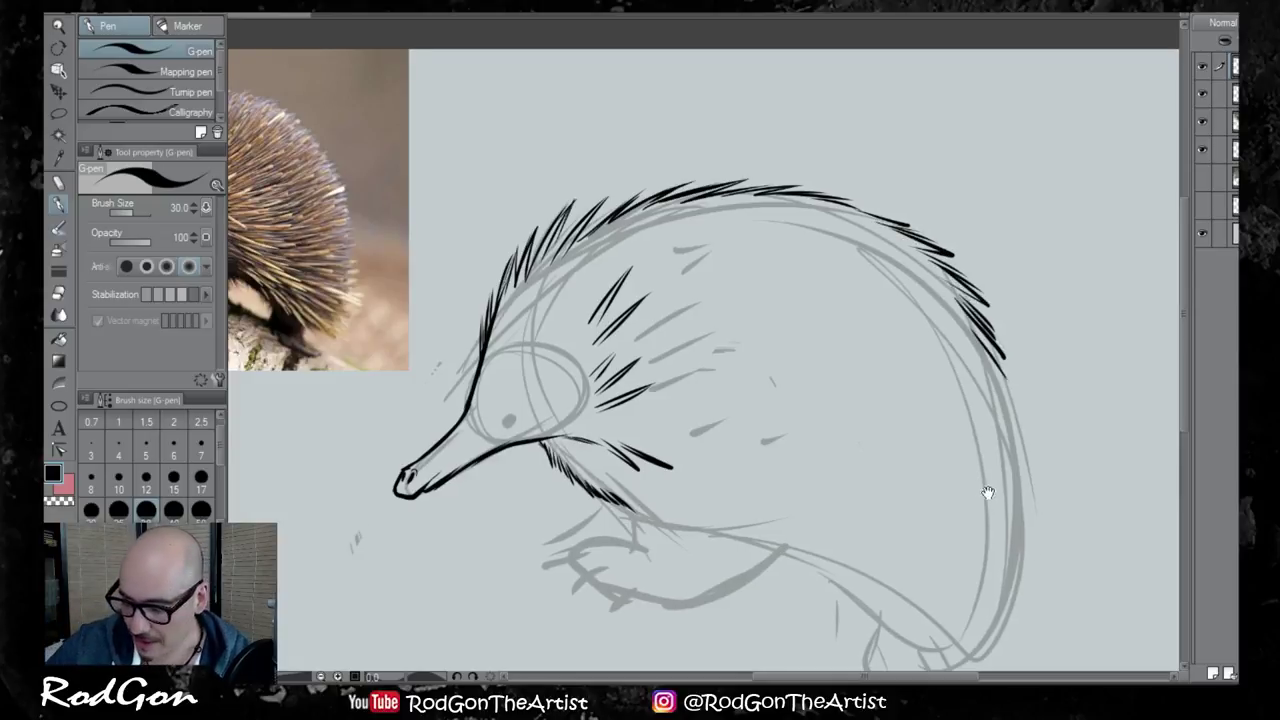
Ink overlapping spines along the belly's rear edge and down the rump, closing the body outline at the lower back corner
mouse_move(989, 491)
mouse_down()
mouse_move(1049, 423)
mouse_move(945, 437)
mouse_up()
mouse_move(852, 549)
mouse_down()
mouse_move(893, 521)
mouse_move(975, 527)
mouse_move(882, 480)
mouse_move(932, 503)
mouse_move(904, 508)
mouse_move(968, 558)
mouse_up()
mouse_move(920, 512)
mouse_down()
mouse_move(1003, 592)
mouse_move(1090, 612)
mouse_up()
mouse_move(1078, 328)
mouse_down()
mouse_move(1111, 388)
mouse_move(1093, 390)
mouse_move(1121, 480)
mouse_move(1098, 433)
mouse_move(1118, 535)
mouse_up()
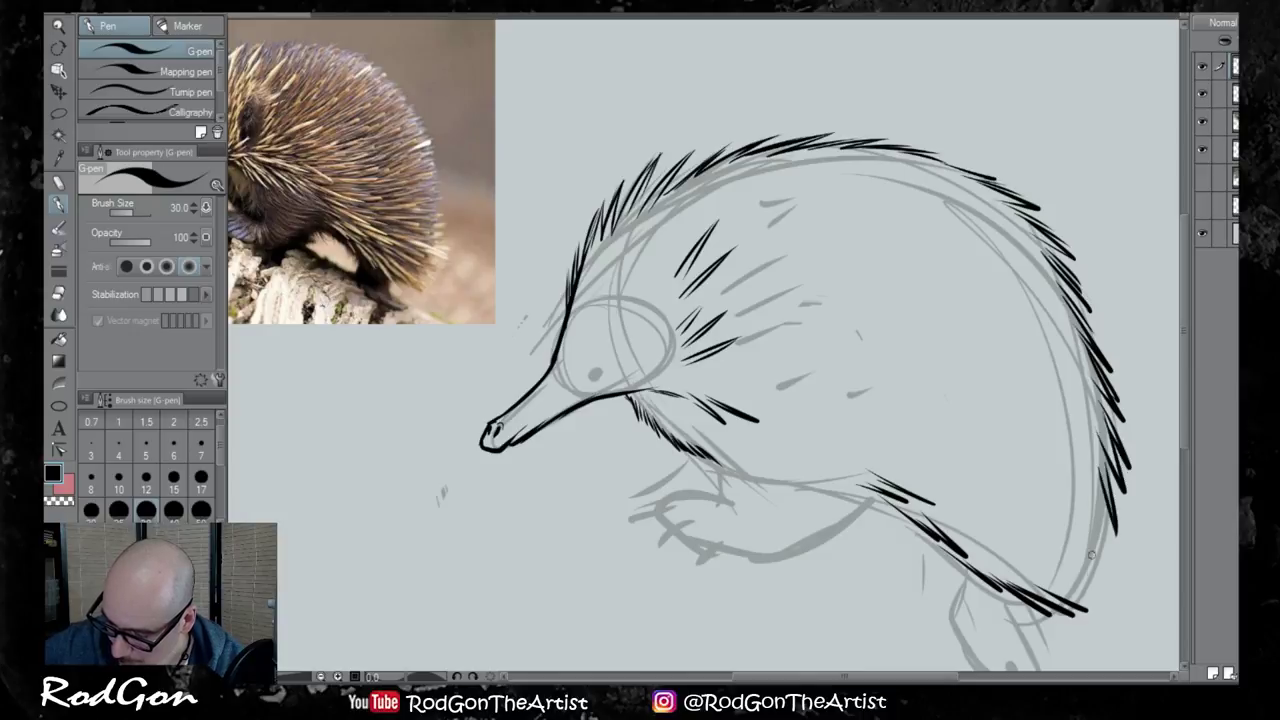
drag(1098, 468, 1115, 538)
drag(1062, 594, 1096, 610)
drag(1068, 548, 1100, 600)
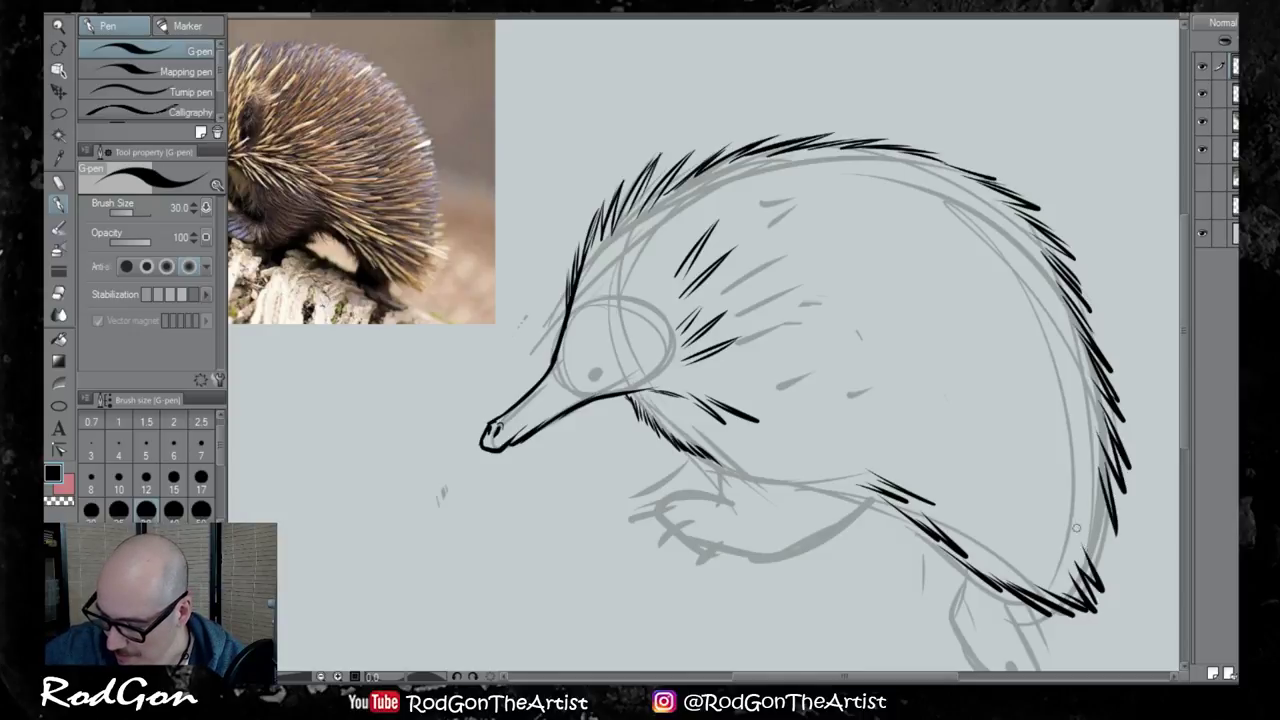
drag(1082, 526, 1108, 578)
mouse_move(1088, 496)
mouse_down()
mouse_move(1112, 566)
mouse_move(1112, 538)
mouse_up()
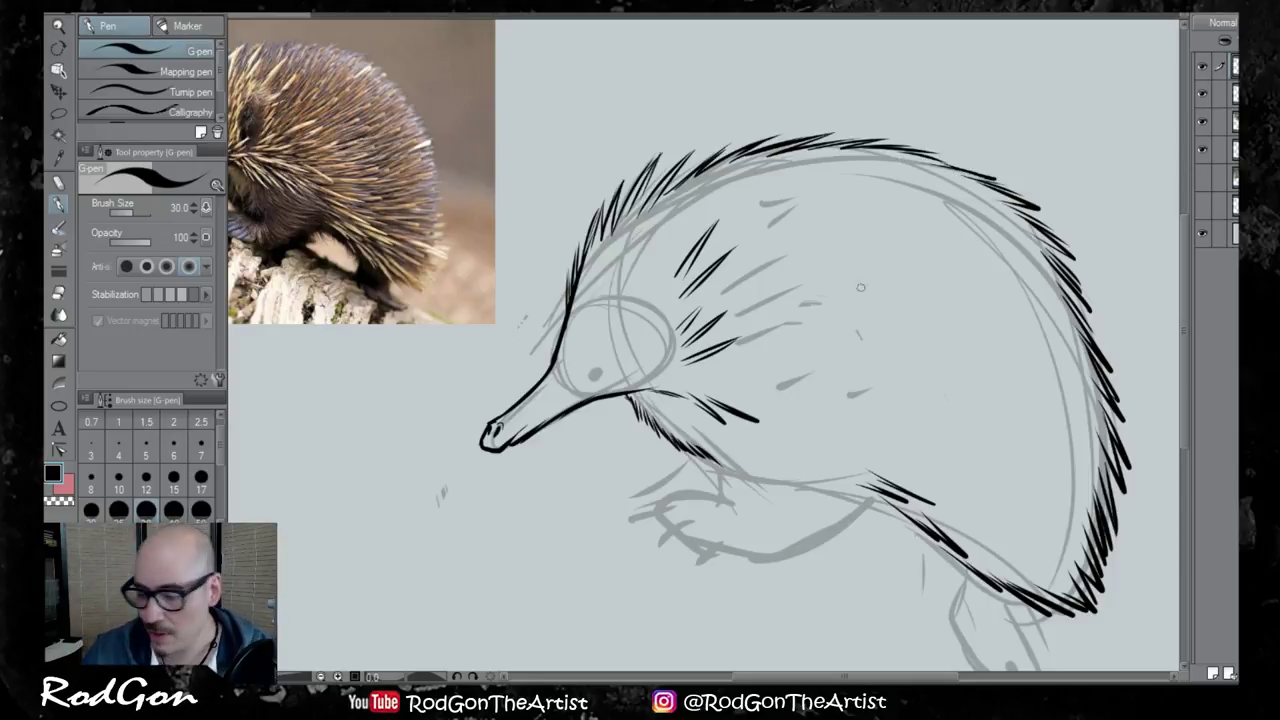
Ink scattered short spines over the echidna's shoulder and just beneath the outline of its upper back
mouse_move(760, 326)
mouse_down()
mouse_move(790, 303)
mouse_move(778, 322)
mouse_move(818, 318)
mouse_up()
drag(758, 383, 806, 376)
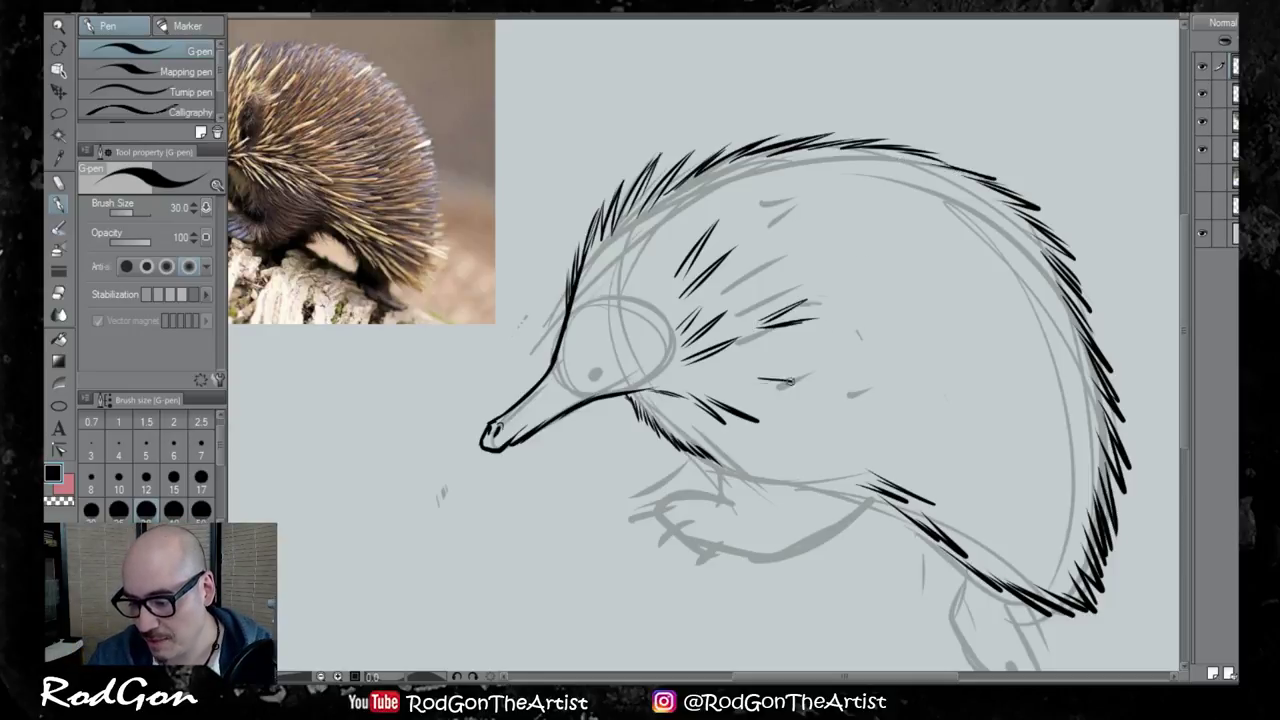
drag(783, 245, 807, 223)
mouse_move(758, 183)
mouse_down()
mouse_move(799, 164)
mouse_move(731, 185)
mouse_move(762, 165)
mouse_up()
mouse_move(745, 210)
mouse_down()
mouse_move(875, 165)
mouse_move(878, 189)
mouse_up()
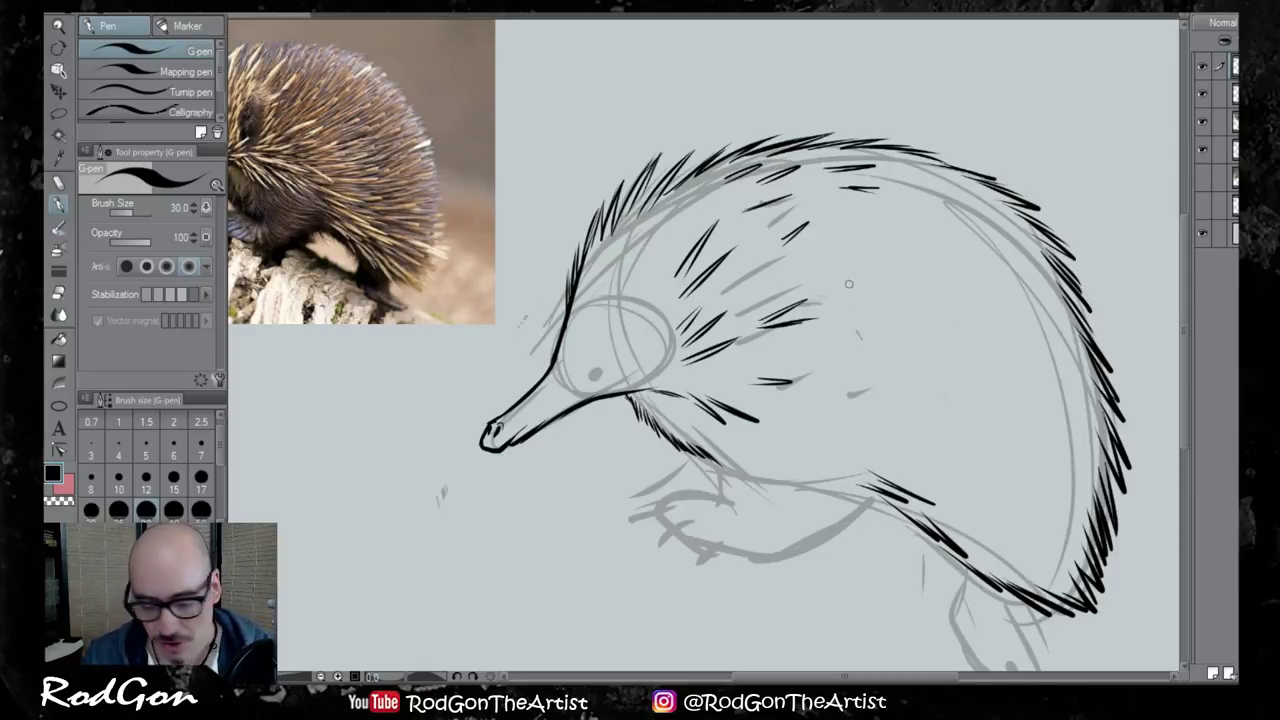
key(ctrl+z)
mouse_move(848, 184)
mouse_down()
mouse_move(903, 180)
mouse_move(903, 208)
mouse_up()
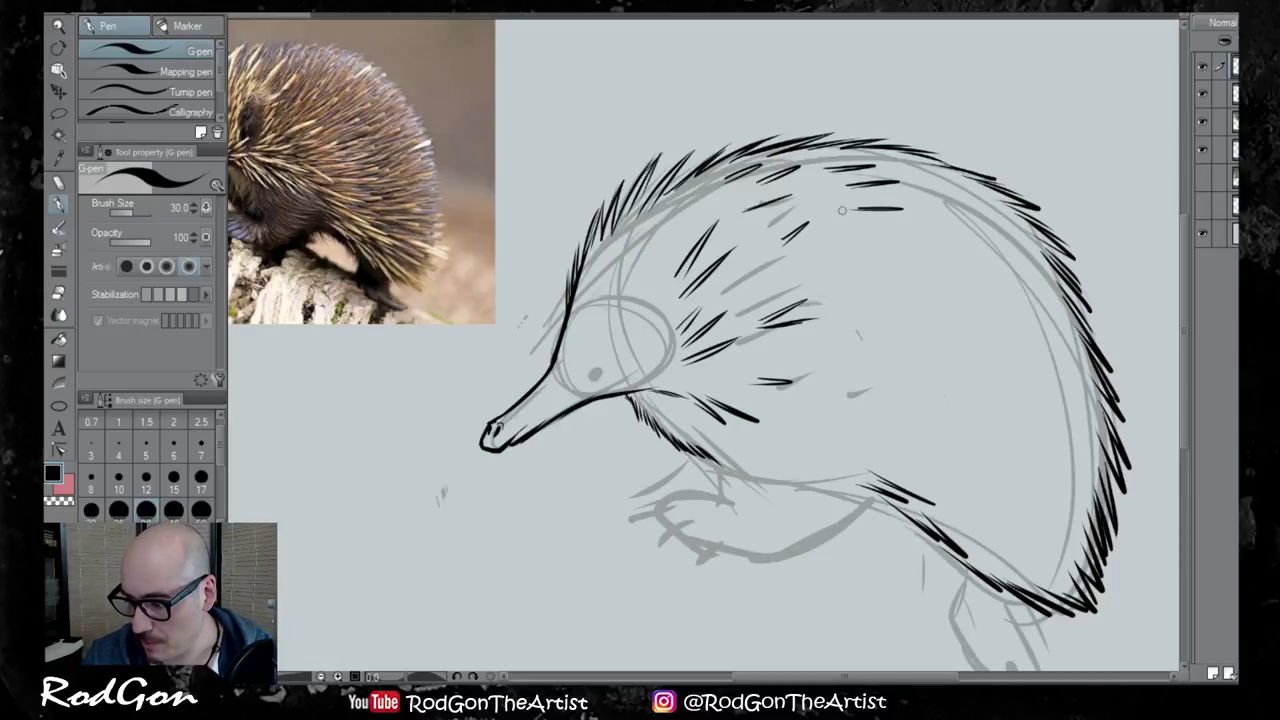
drag(806, 196, 846, 190)
Ink scattered backward-pointing spines across the middle of the body, from the upper back down to the lower flank
mouse_move(834, 248)
mouse_down()
mouse_move(886, 244)
mouse_move(862, 268)
mouse_move(922, 335)
mouse_up()
mouse_move(874, 370)
mouse_down()
mouse_move(912, 384)
mouse_move(916, 424)
mouse_up()
drag(822, 408, 842, 402)
mouse_move(938, 466)
mouse_down()
mouse_move(974, 479)
mouse_move(986, 458)
mouse_up()
drag(972, 424, 995, 432)
drag(946, 352, 998, 384)
drag(944, 314, 986, 336)
drag(916, 270, 970, 298)
drag(944, 244, 966, 258)
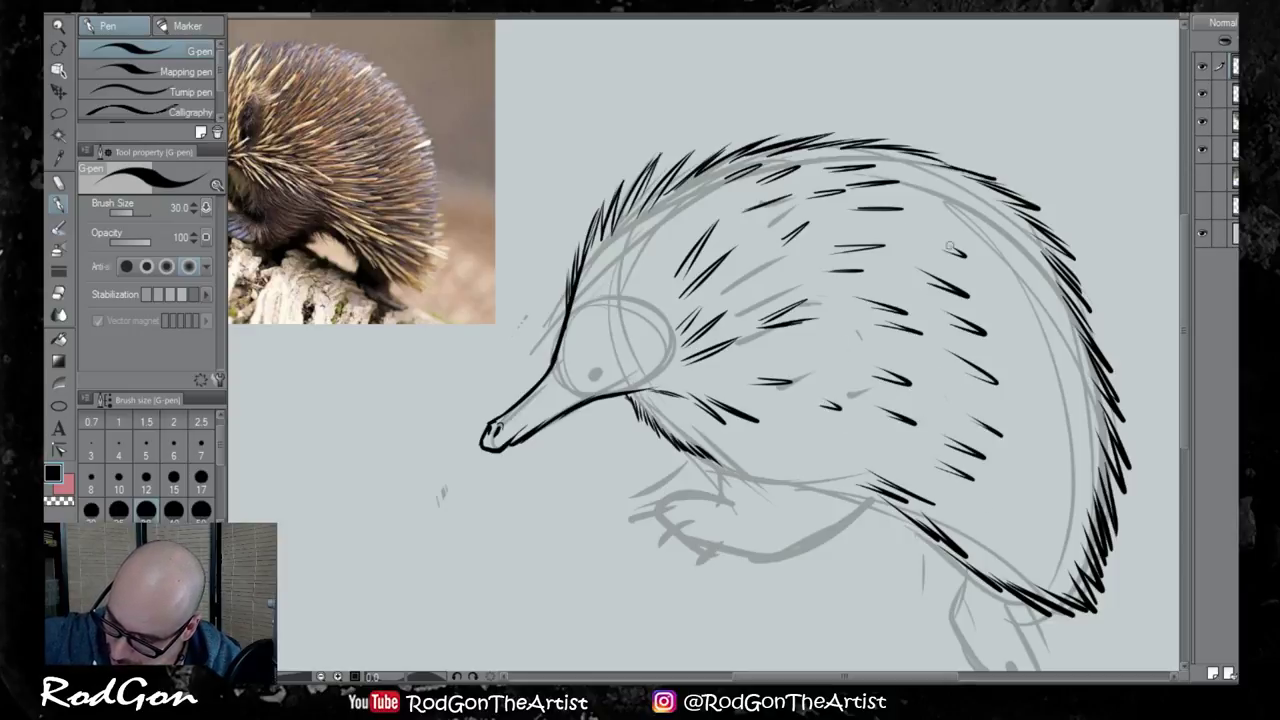
drag(924, 196, 960, 210)
Fill the rear of the body with short backward-pointing spines, from the lower flank up to the back
drag(962, 510, 996, 522)
drag(1002, 532, 1034, 550)
drag(1000, 492, 1044, 518)
drag(1020, 472, 1048, 490)
drag(1016, 410, 1056, 434)
drag(1032, 354, 1056, 374)
drag(994, 284, 1042, 318)
drag(982, 250, 1030, 282)
drag(976, 226, 1014, 242)
drag(994, 220, 1016, 240)
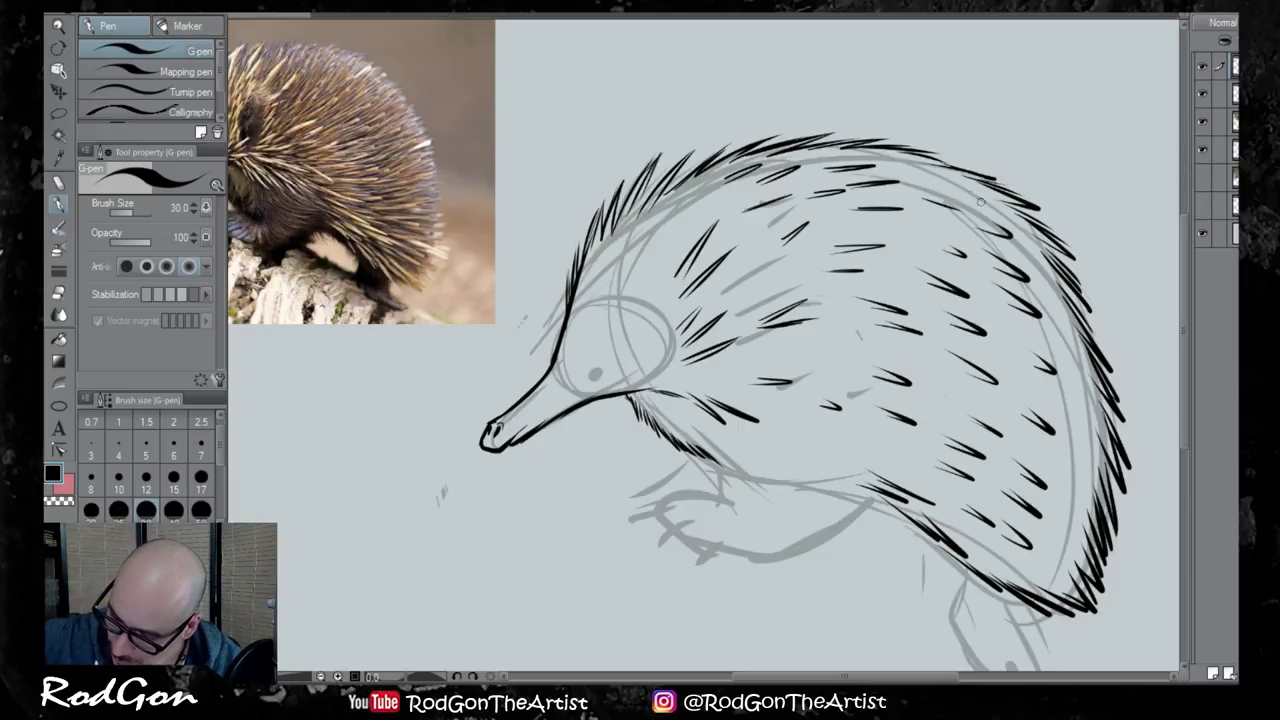
drag(954, 190, 988, 206)
drag(952, 182, 980, 196)
drag(984, 548, 1024, 570)
drag(1046, 562, 1070, 570)
drag(980, 484, 1008, 500)
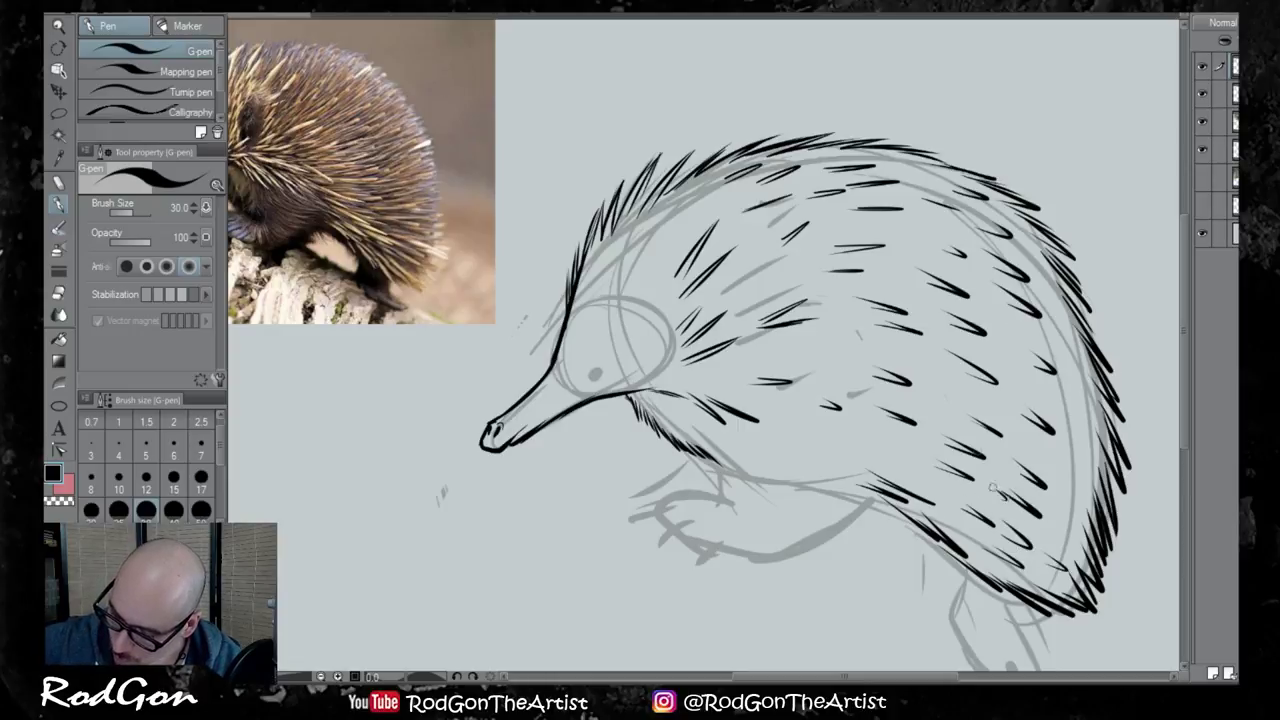
Ink a few more short backward-pointing spines in the gaps across the rear flank and upper rump
drag(1002, 430, 1036, 446)
drag(1070, 406, 1090, 425)
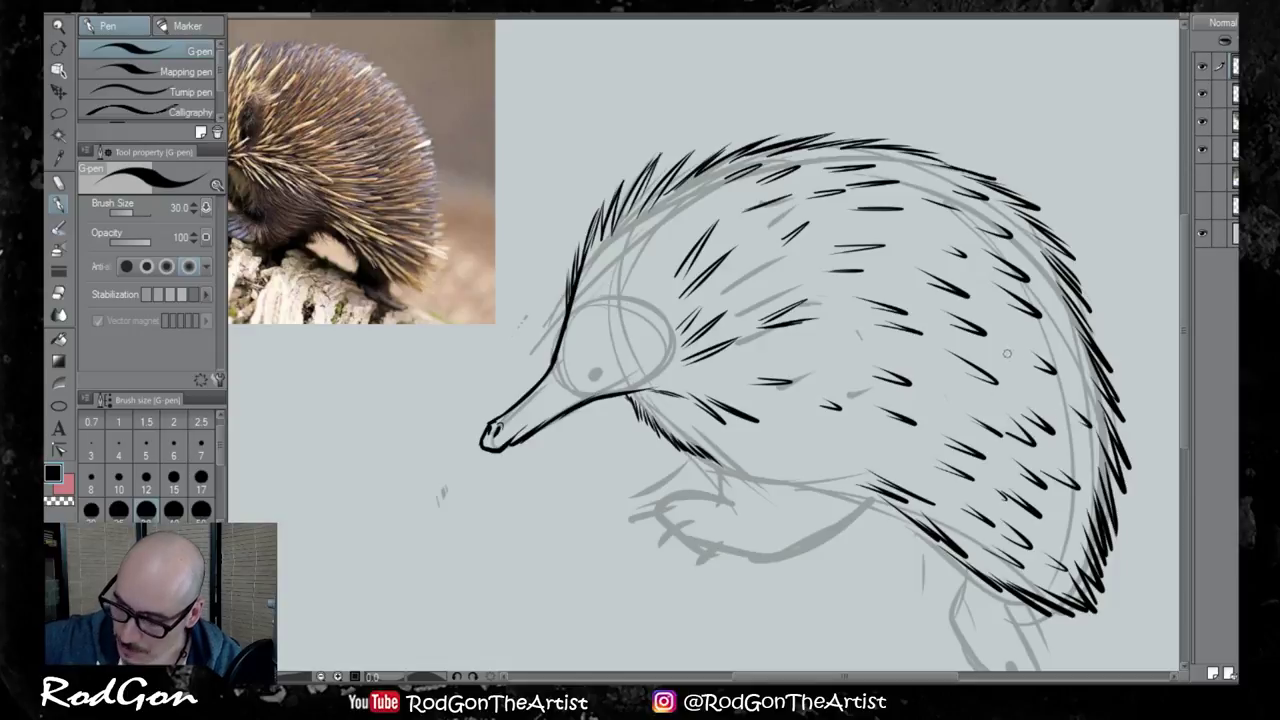
drag(1006, 344, 1031, 362)
drag(1013, 306, 1078, 358)
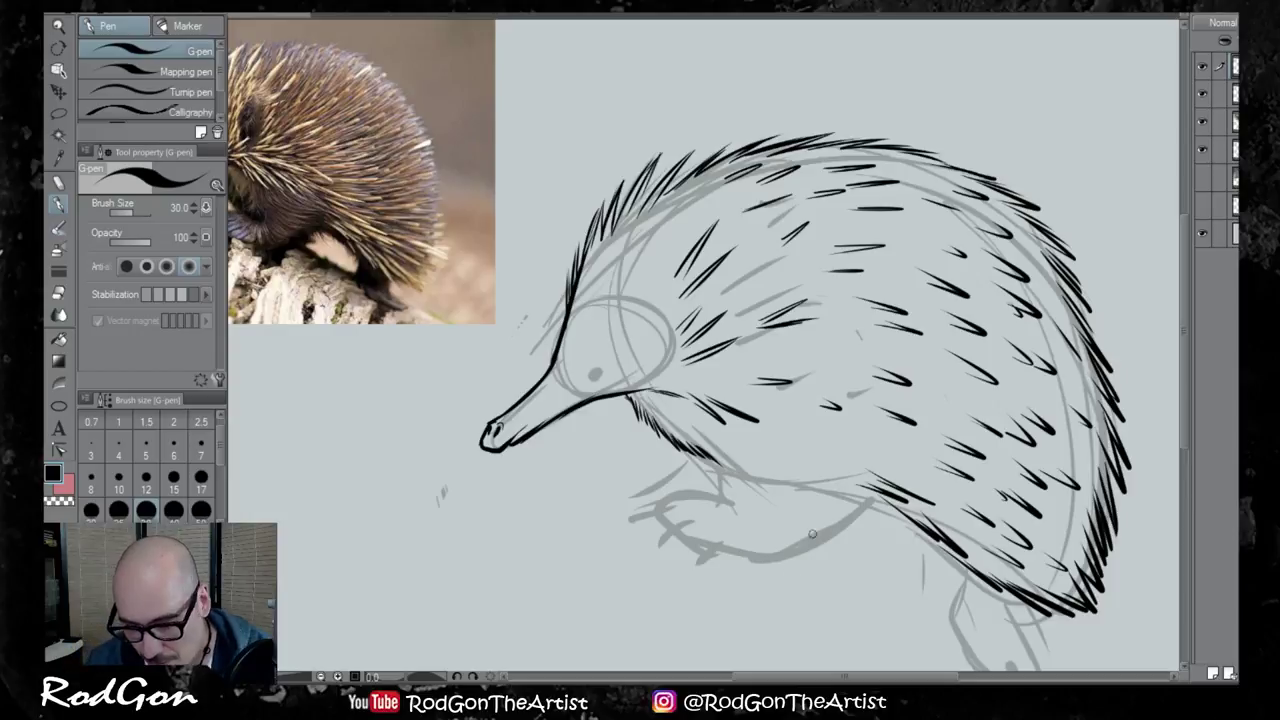
Ink short fur strokes along the front leg's underside, draw three curved claws and outline the paw around them
mouse_move(762, 548)
mouse_down()
mouse_move(798, 560)
mouse_move(828, 548)
mouse_move(876, 512)
mouse_move(867, 505)
mouse_up()
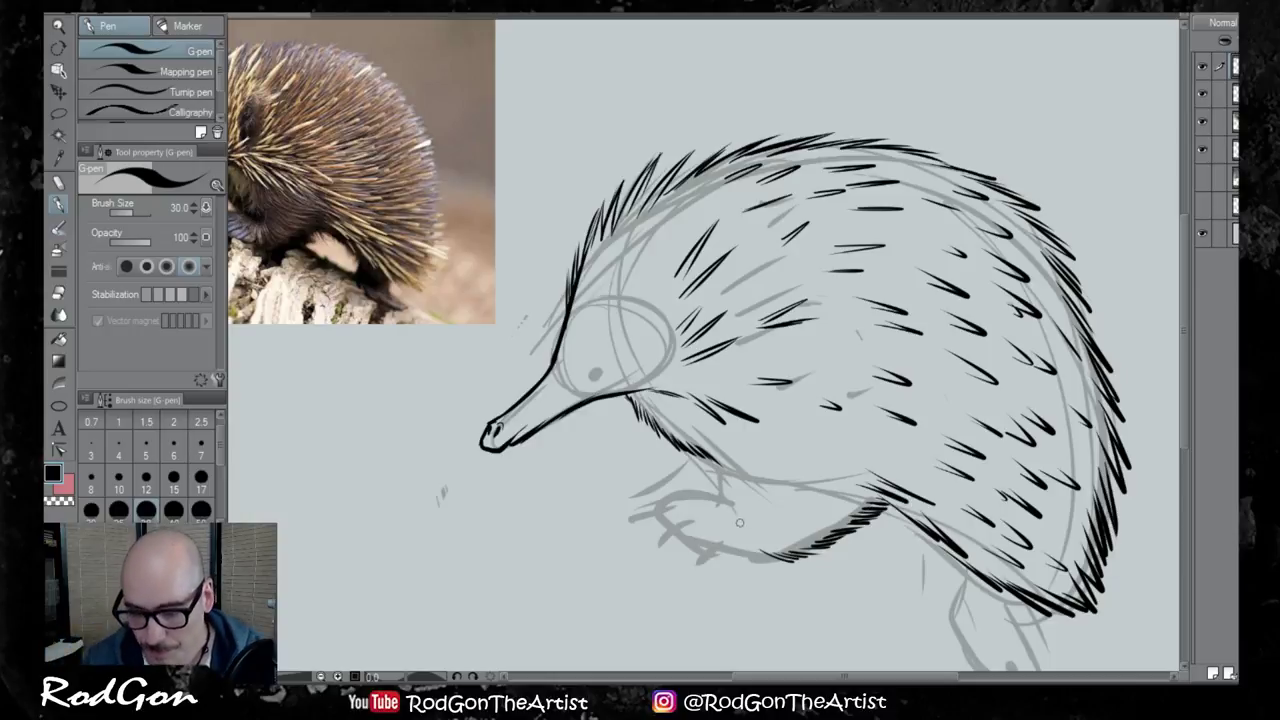
mouse_move(547, 459)
mouse_down()
mouse_move(715, 477)
mouse_move(700, 464)
mouse_up()
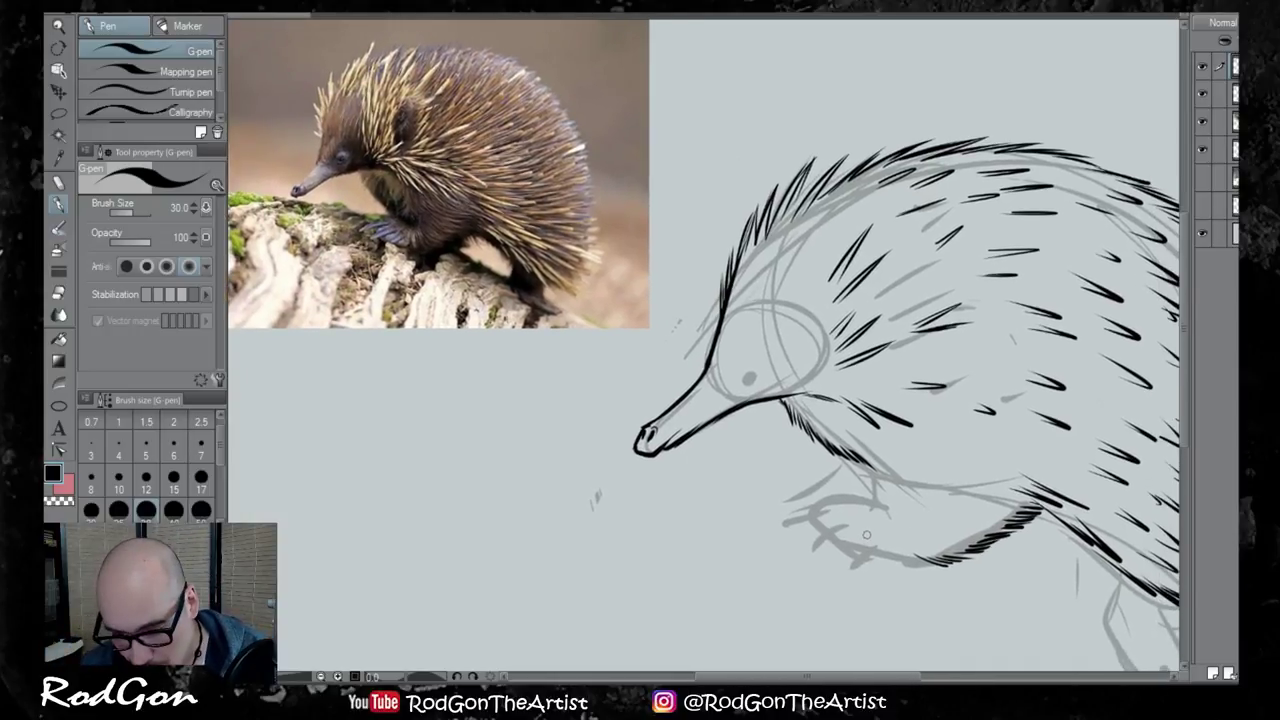
mouse_move(866, 543)
mouse_down()
mouse_move(880, 548)
mouse_move(790, 550)
mouse_up()
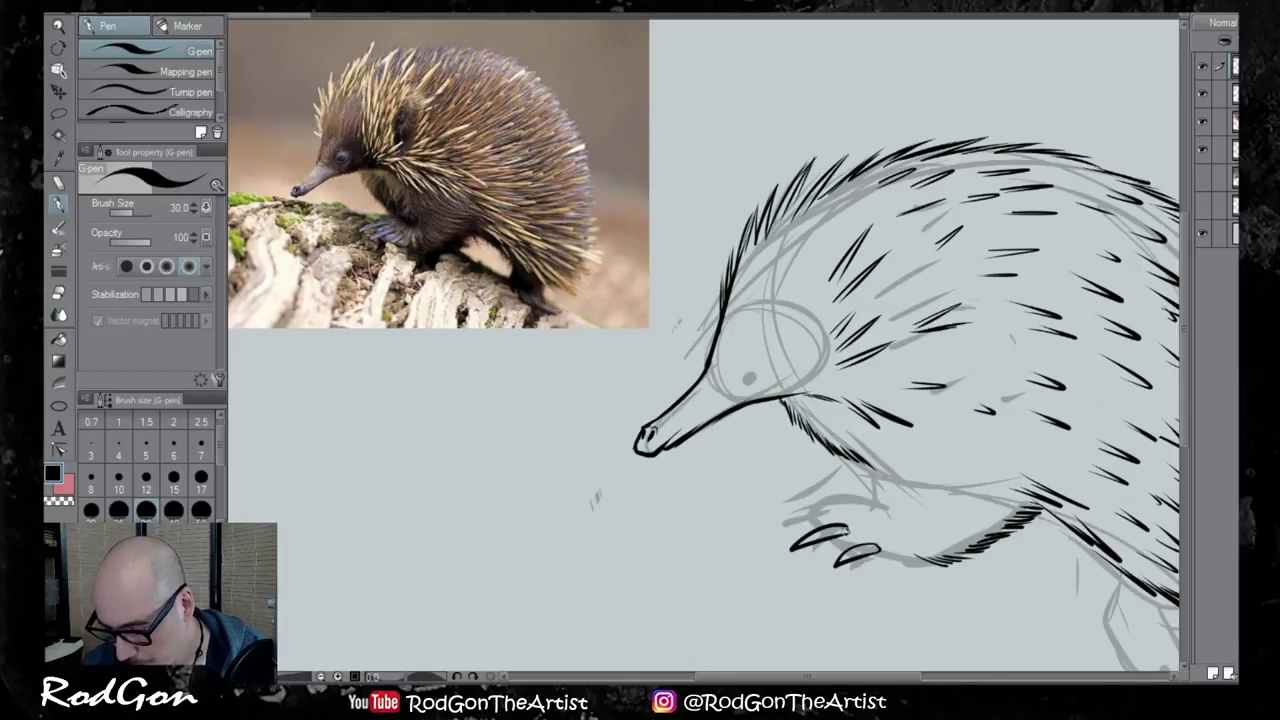
drag(825, 506, 770, 522)
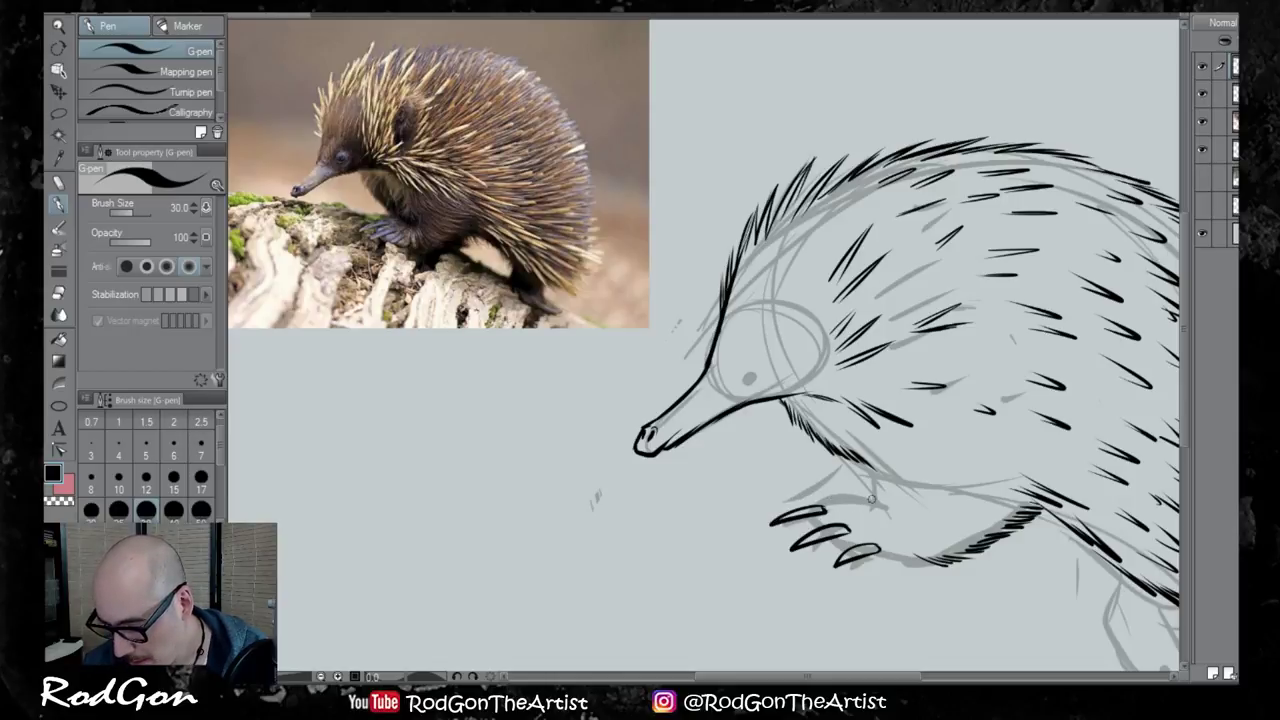
mouse_move(872, 499)
mouse_down()
mouse_move(812, 506)
mouse_move(847, 547)
mouse_move(883, 562)
mouse_move(938, 555)
mouse_up()
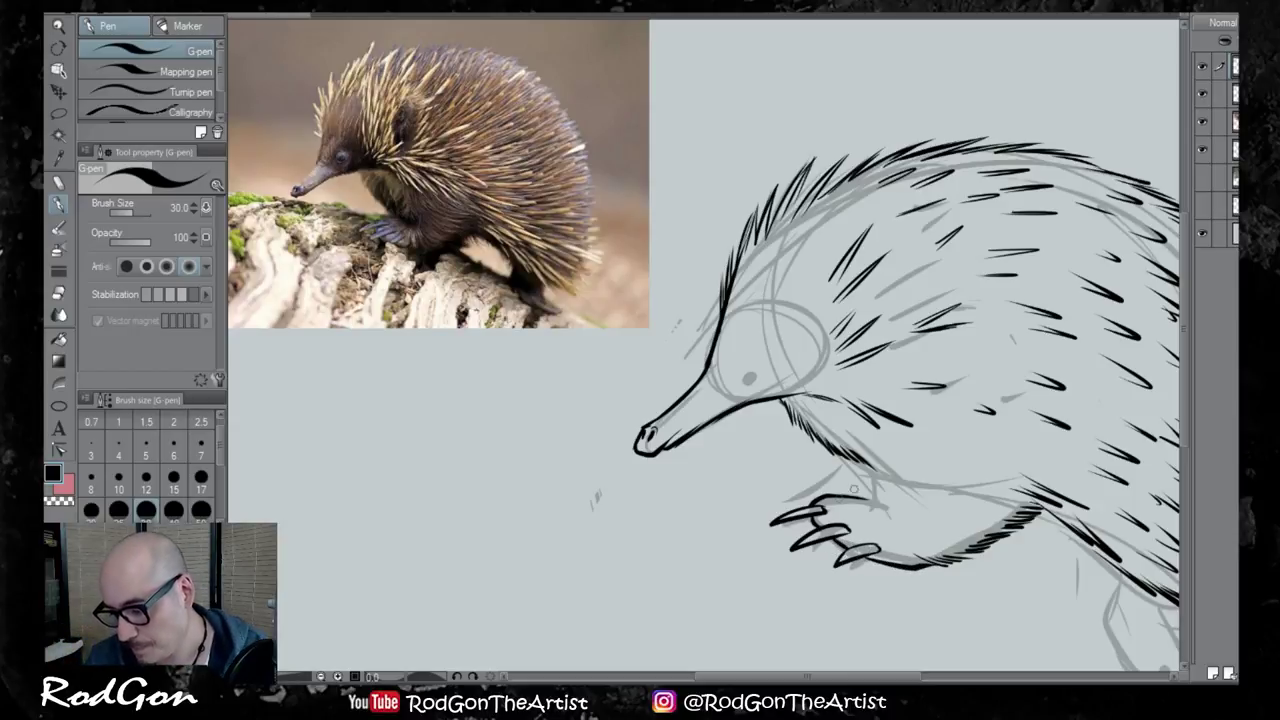
Ink the front leg's furry upper edge, outline the far foreleg behind it and shade that leg with dense hatching
drag(848, 492, 918, 520)
drag(857, 470, 886, 506)
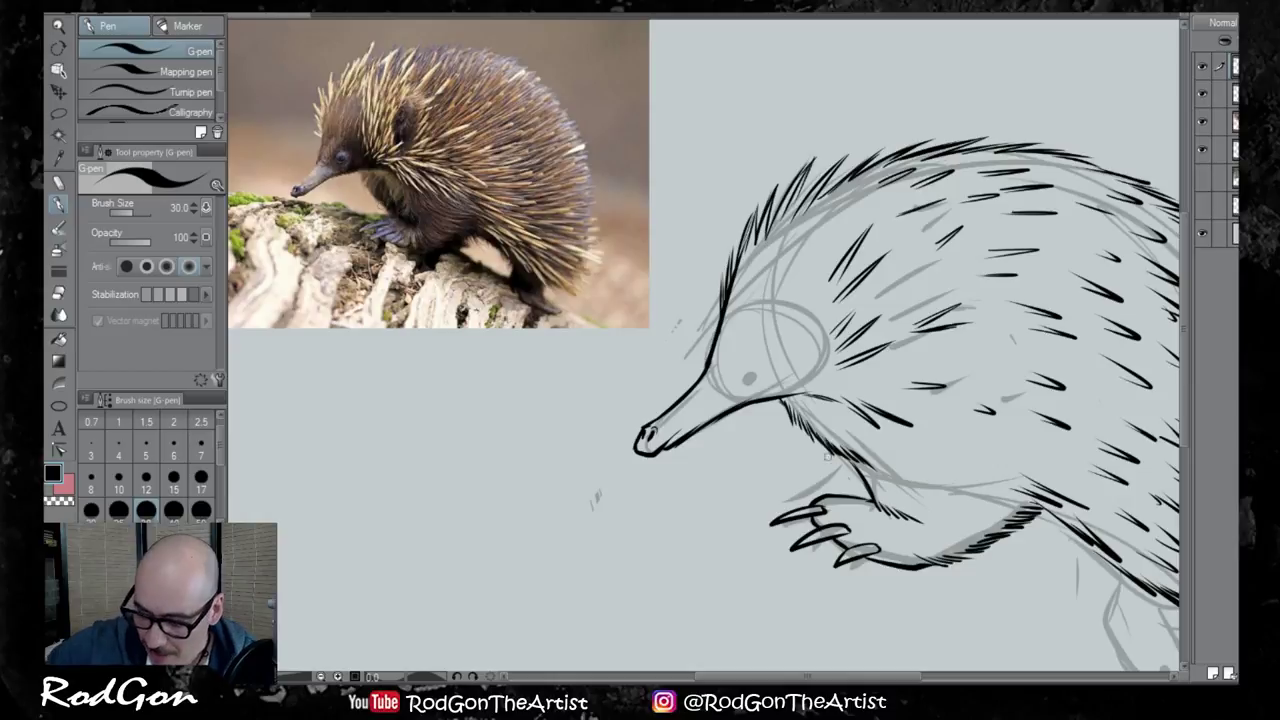
mouse_move(844, 458)
mouse_down()
mouse_move(859, 475)
mouse_move(952, 496)
mouse_up()
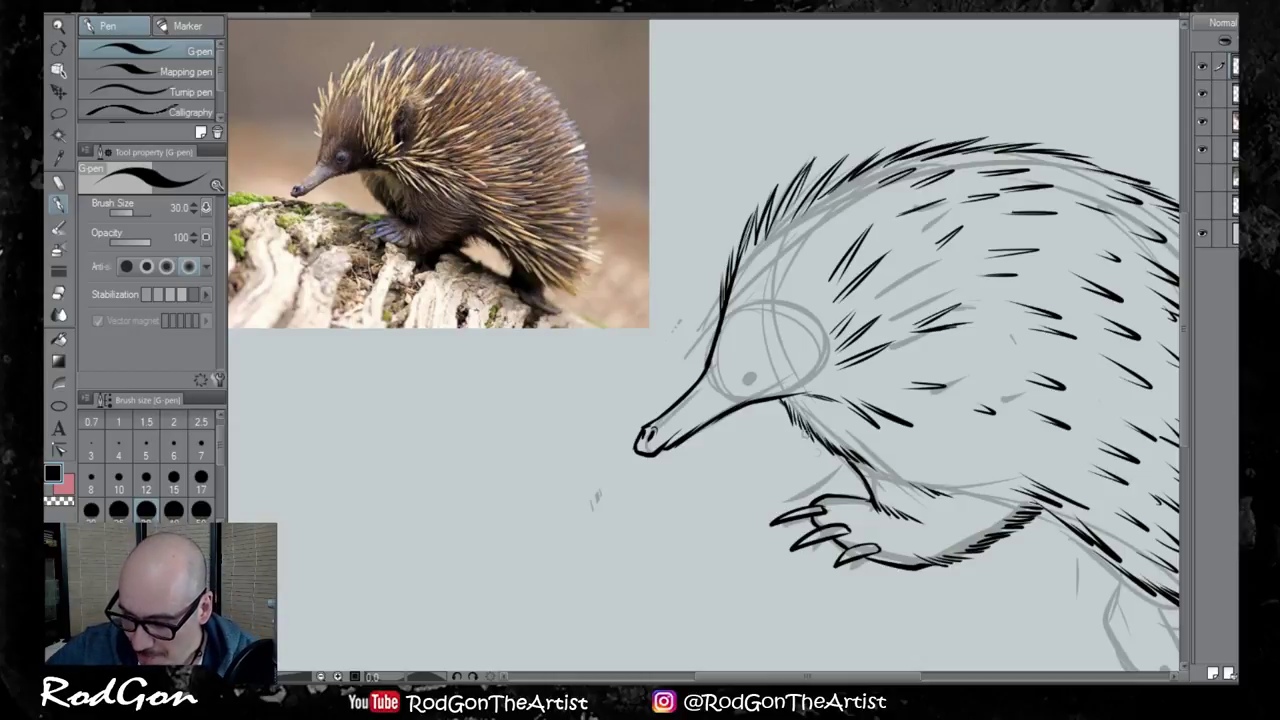
mouse_move(805, 440)
mouse_down()
mouse_move(830, 480)
mouse_move(818, 500)
mouse_up()
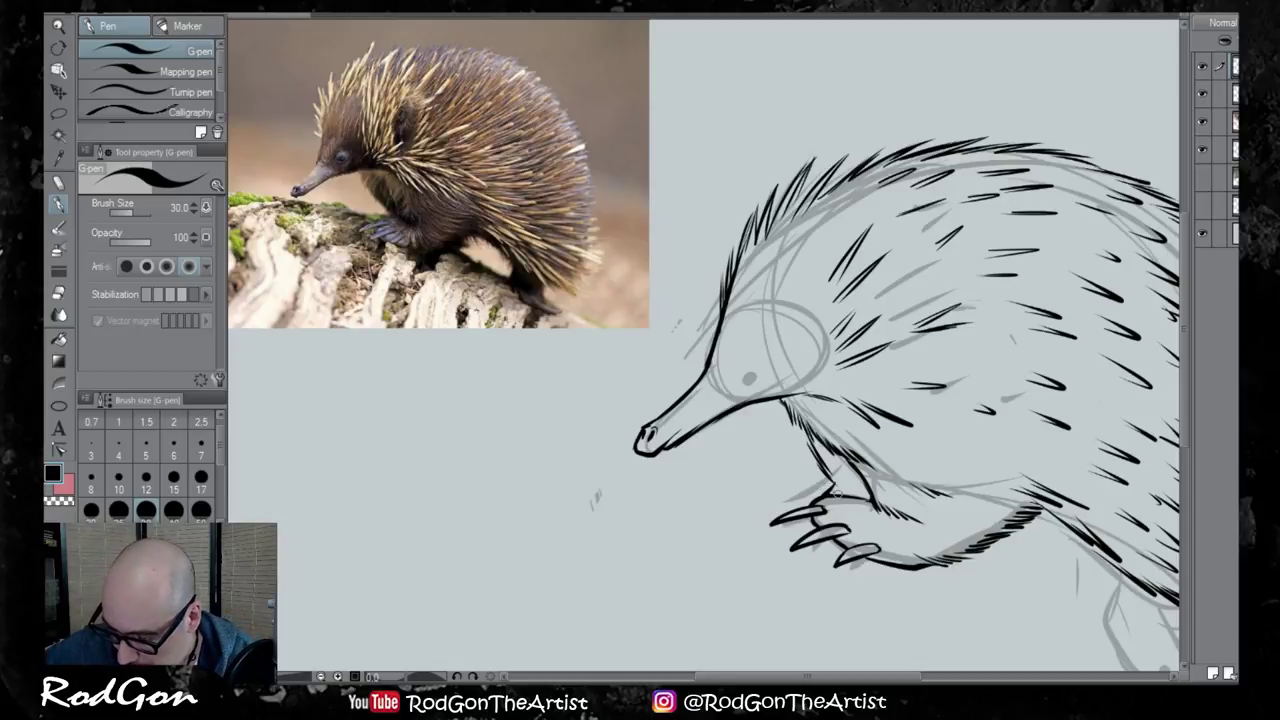
mouse_move(818, 455)
mouse_down()
mouse_move(842, 494)
mouse_move(870, 492)
mouse_up()
drag(806, 434, 862, 496)
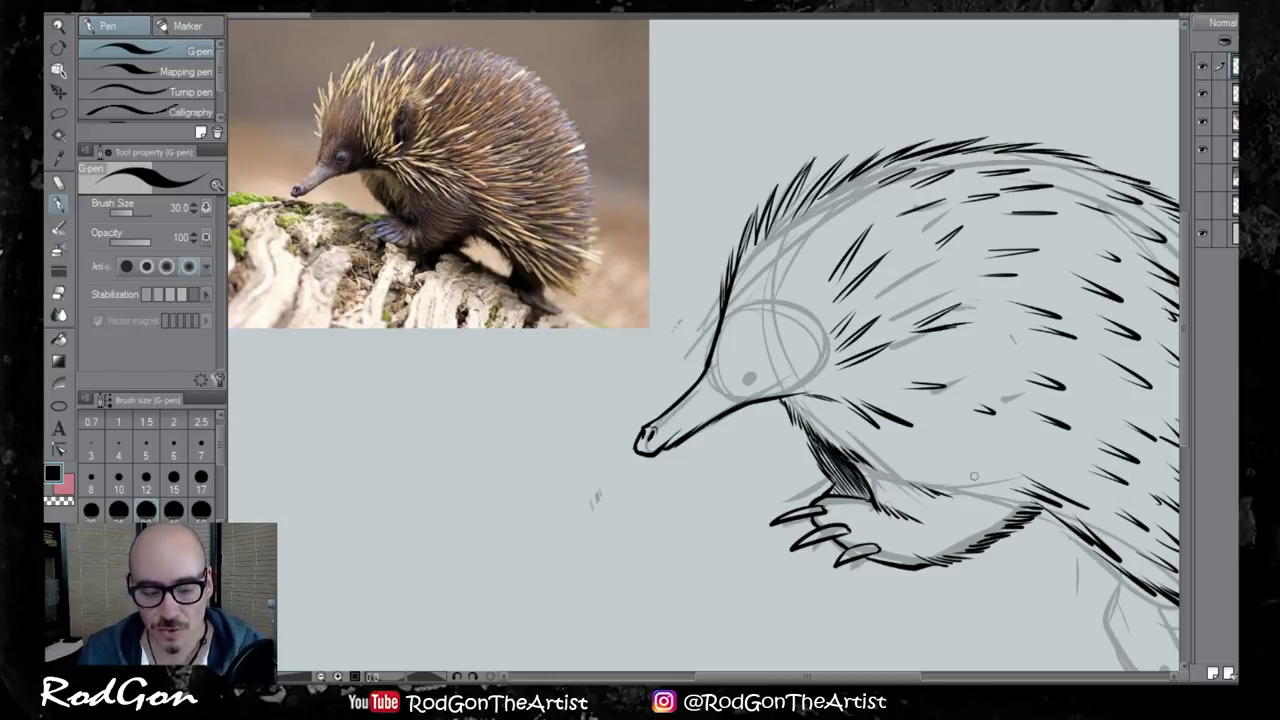
Ink short backward-pointing spines along the lower chest, just above the front leg
drag(1005, 488, 752, 443)
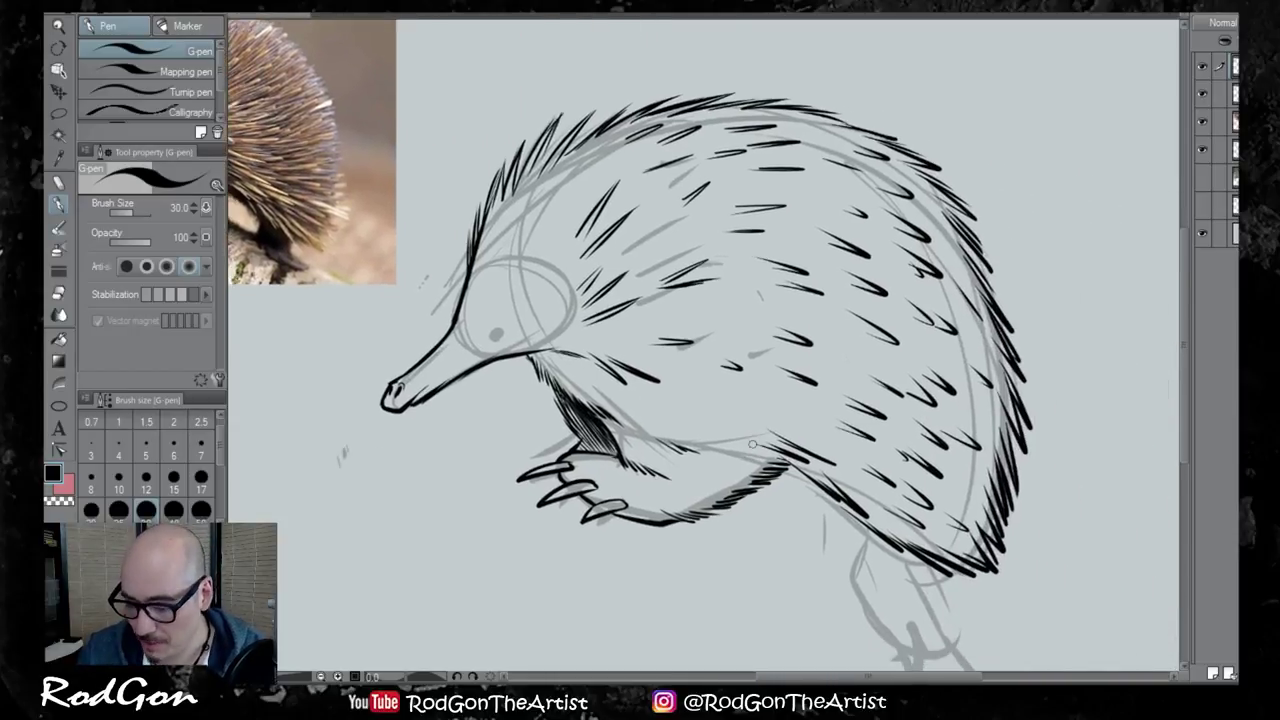
drag(735, 508, 812, 507)
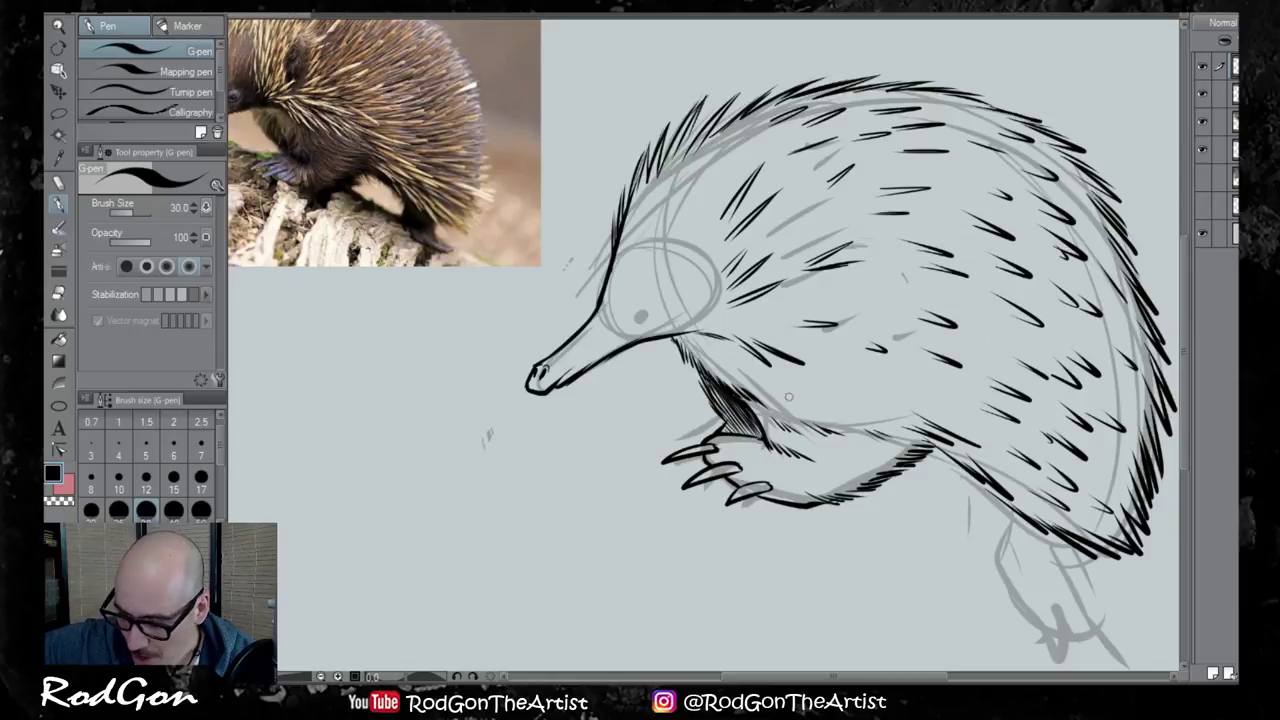
mouse_move(764, 356)
mouse_down()
mouse_move(803, 368)
mouse_move(804, 355)
mouse_move(918, 388)
mouse_up()
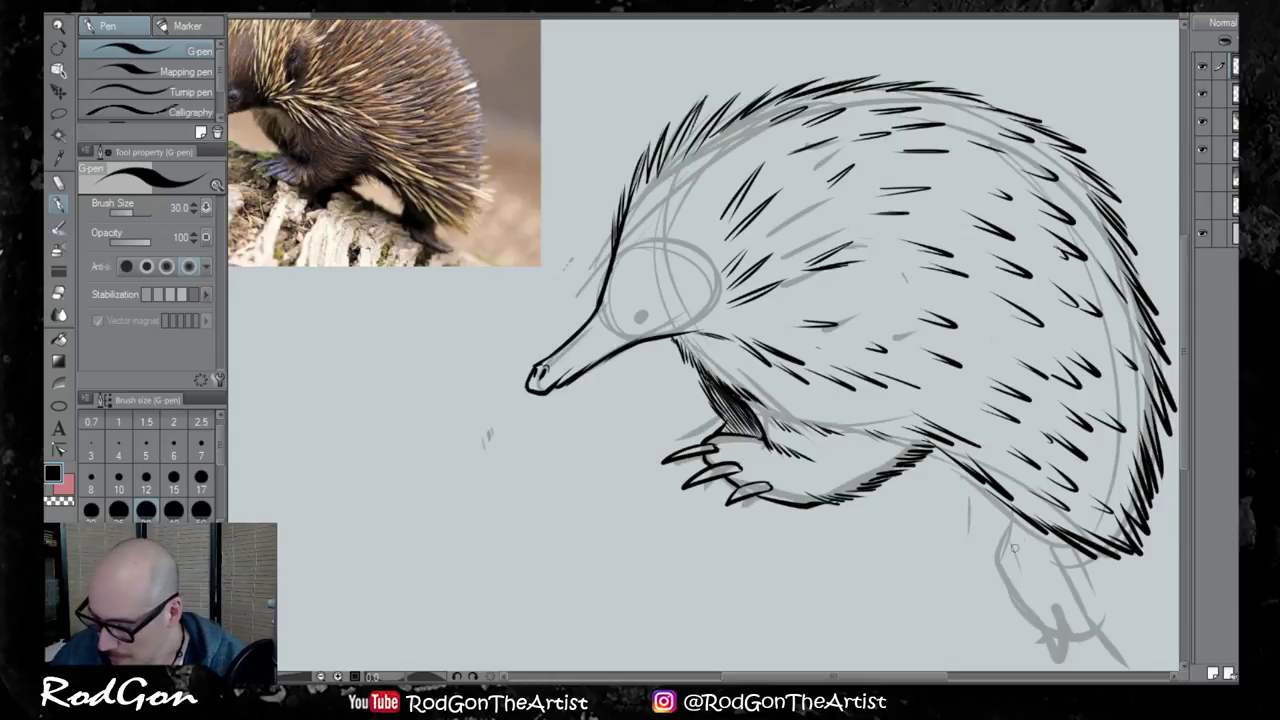
Ink the front edge of the hind leg from the belly down to the foot
drag(1004, 505, 1008, 568)
drag(951, 458, 1002, 502)
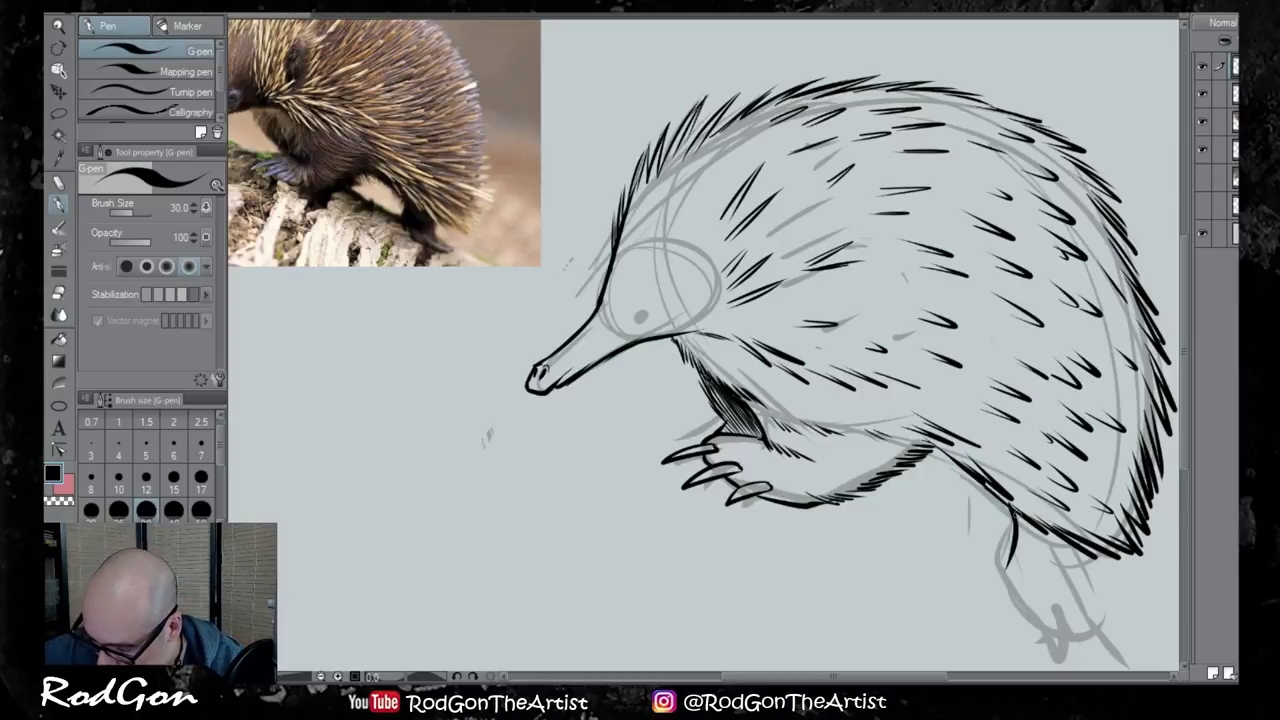
mouse_move(1013, 552)
mouse_down()
mouse_move(1008, 600)
mouse_move(1060, 645)
mouse_up()
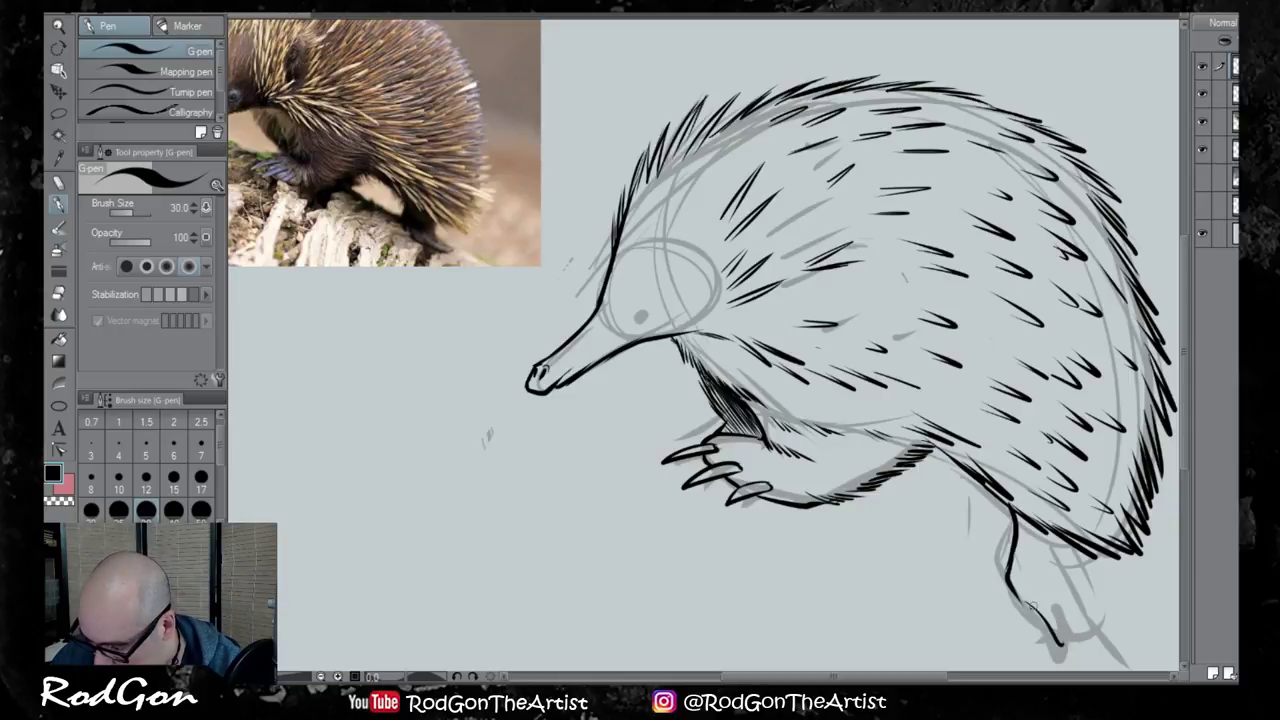
Ink three long curved claws on the hind foot, redrawing the first one
drag(1028, 598, 1060, 652)
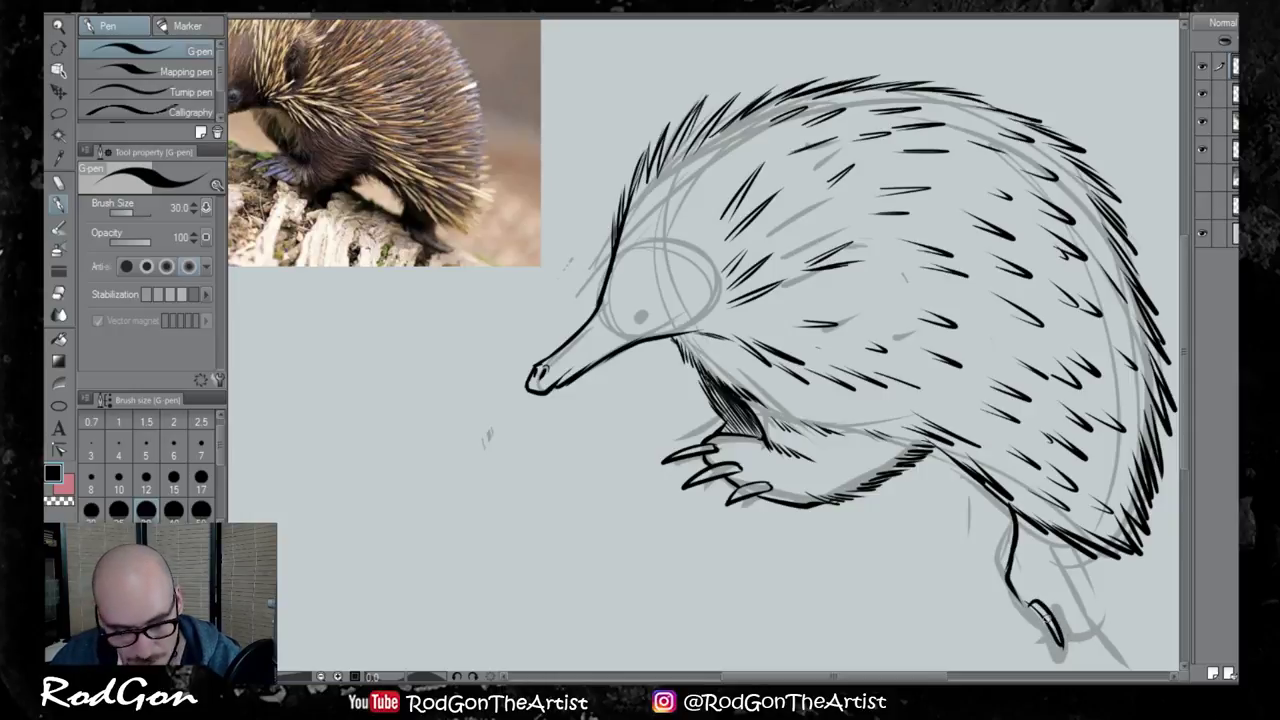
key(ctrl+z)
mouse_move(1031, 602)
mouse_down()
mouse_move(1063, 646)
mouse_move(1088, 652)
mouse_up()
drag(1070, 606, 1098, 656)
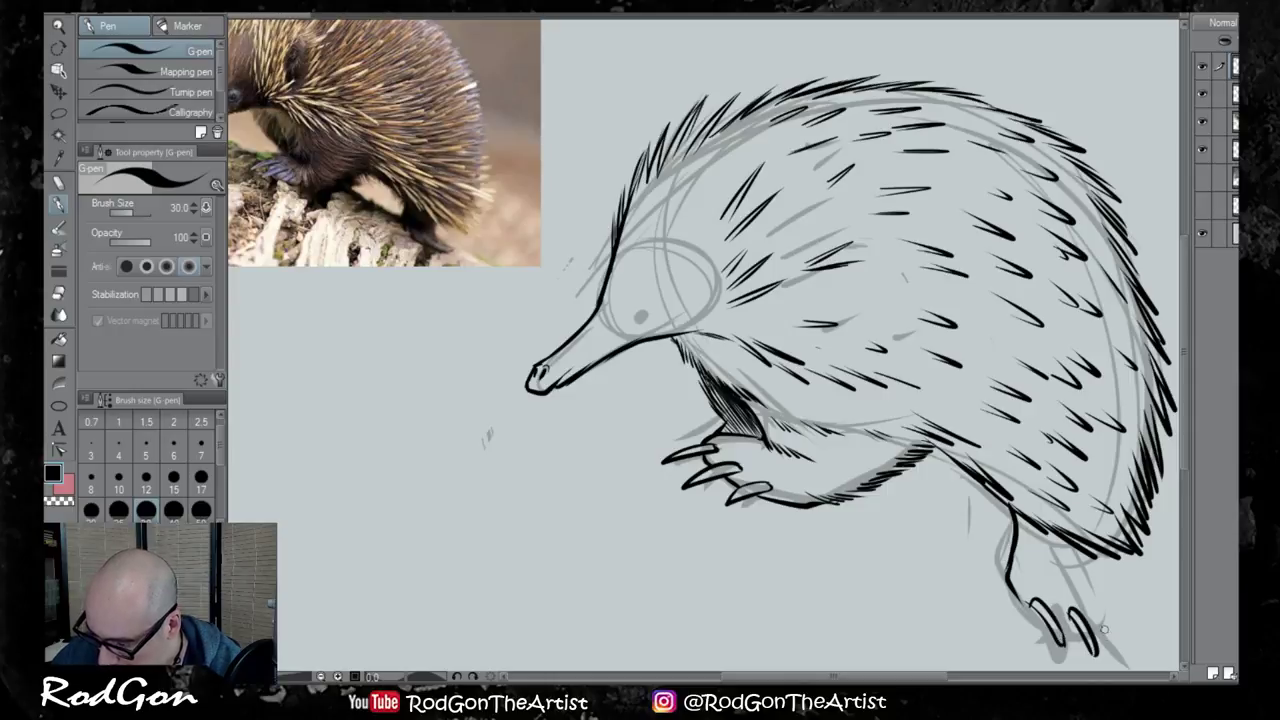
drag(1098, 610, 1122, 654)
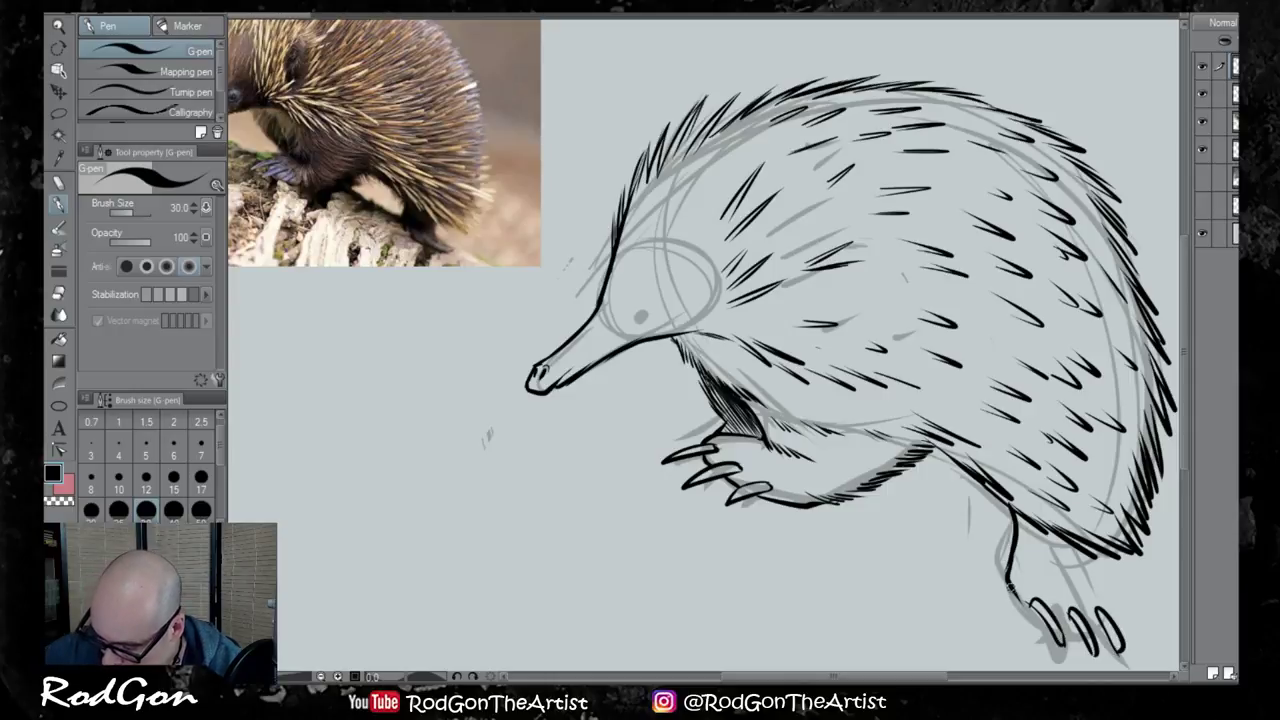
Outline the hind foot between the claws and up the leg's back edge, and redo the front edge with short fur strokes
mouse_move(1011, 589)
mouse_down()
mouse_move(1100, 624)
mouse_move(1092, 554)
mouse_up()
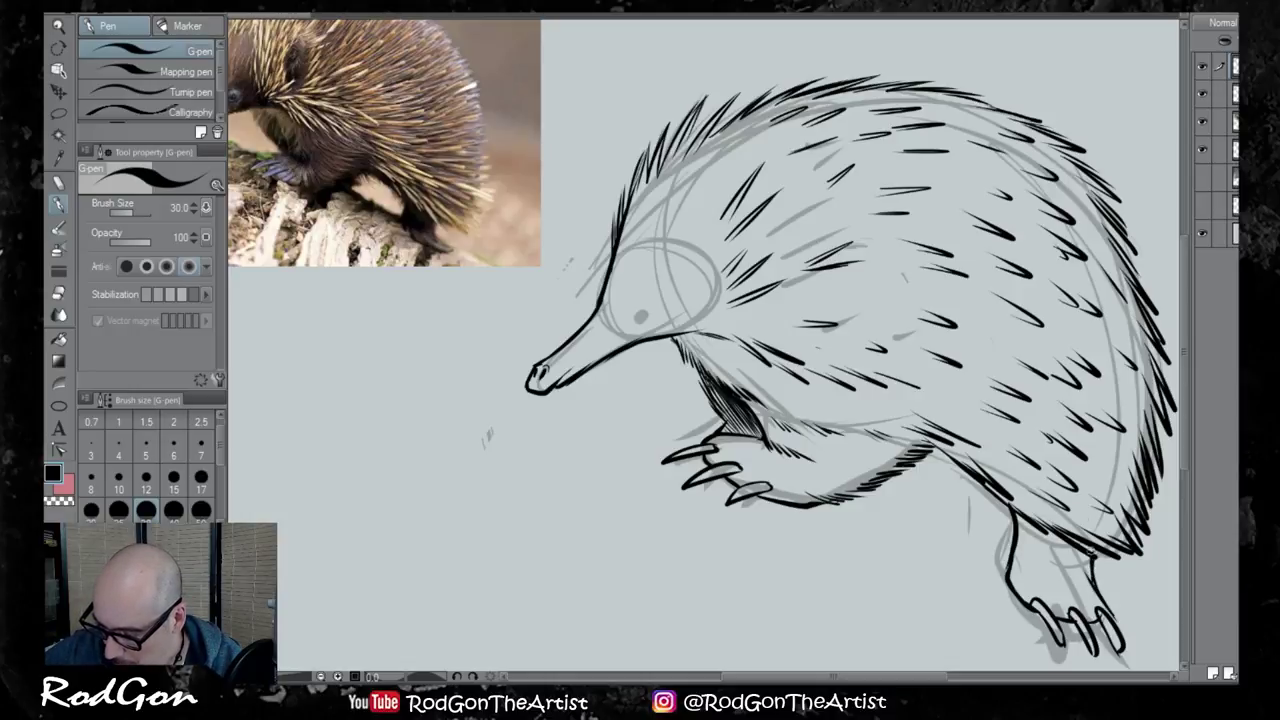
drag(1012, 512, 1008, 562)
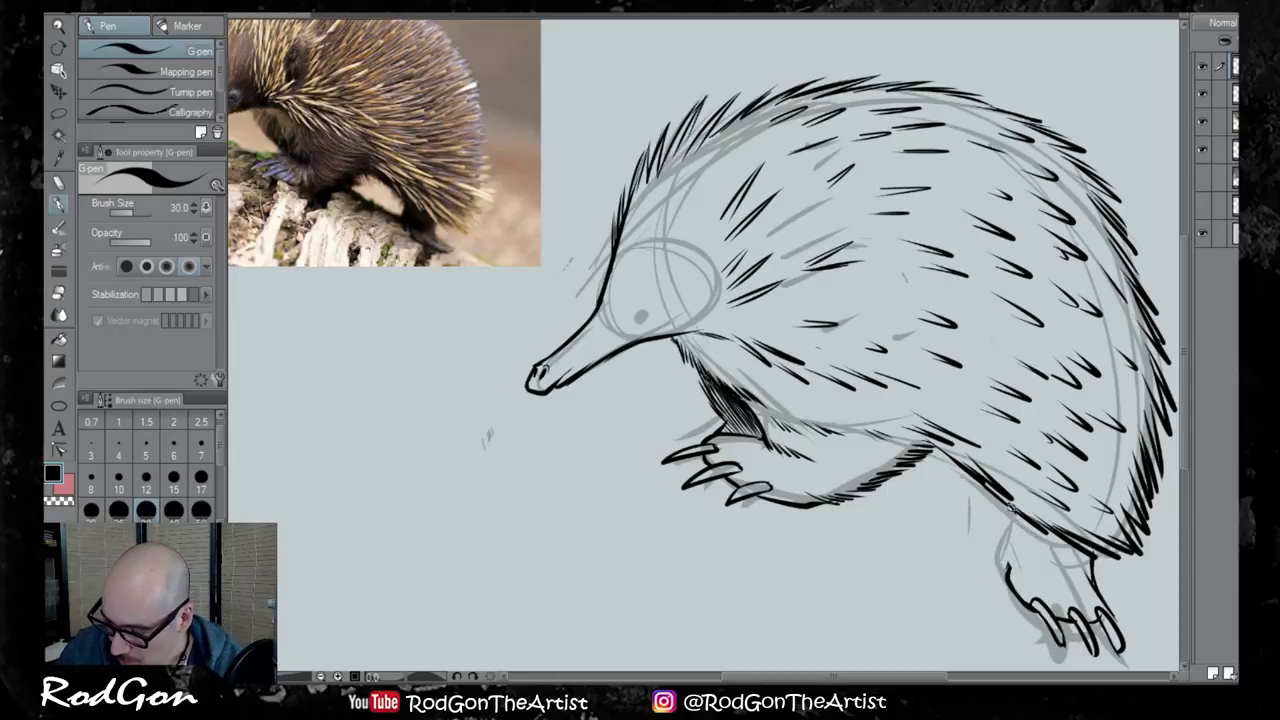
drag(1011, 508, 1012, 566)
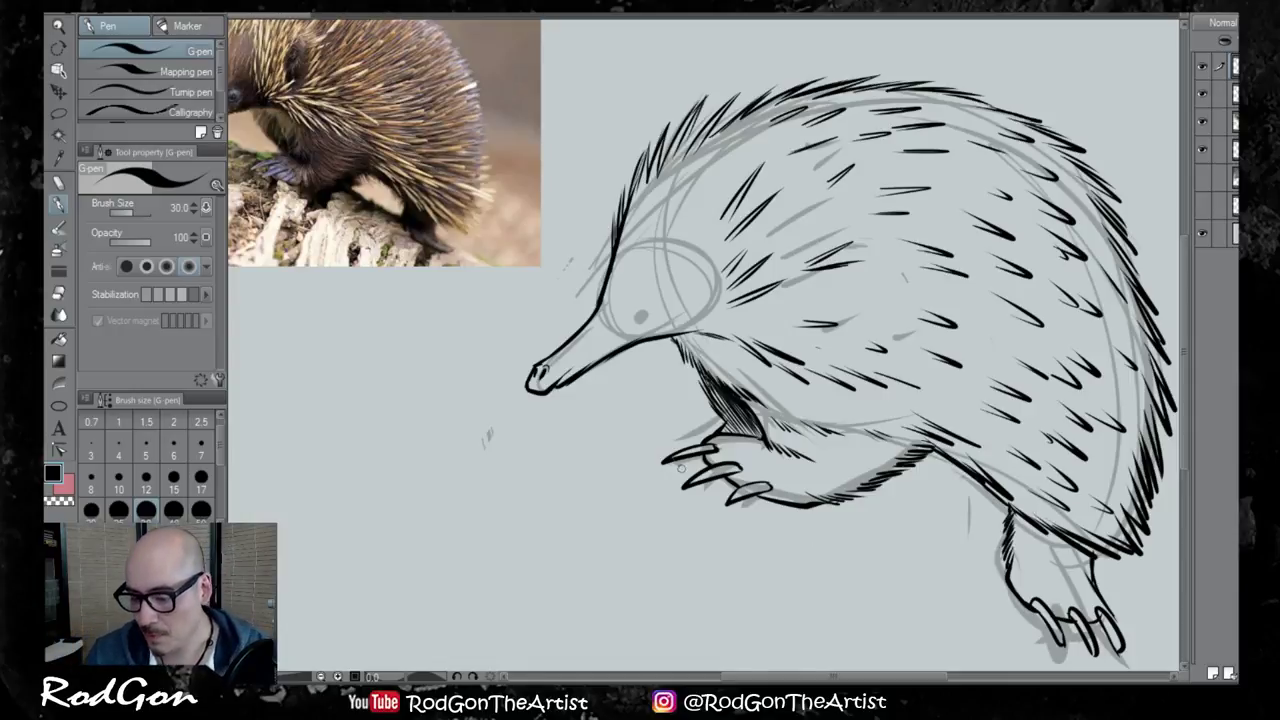
Ink an uneven ground line in front of the paw, between the legs and sloping down behind the hind foot
mouse_move(702, 440)
mouse_down()
mouse_move(644, 436)
mouse_move(540, 461)
mouse_up()
drag(615, 442, 345, 470)
mouse_move(845, 504)
mouse_down()
mouse_move(1003, 569)
mouse_move(819, 420)
mouse_move(995, 562)
mouse_up()
key(ctrl+z)
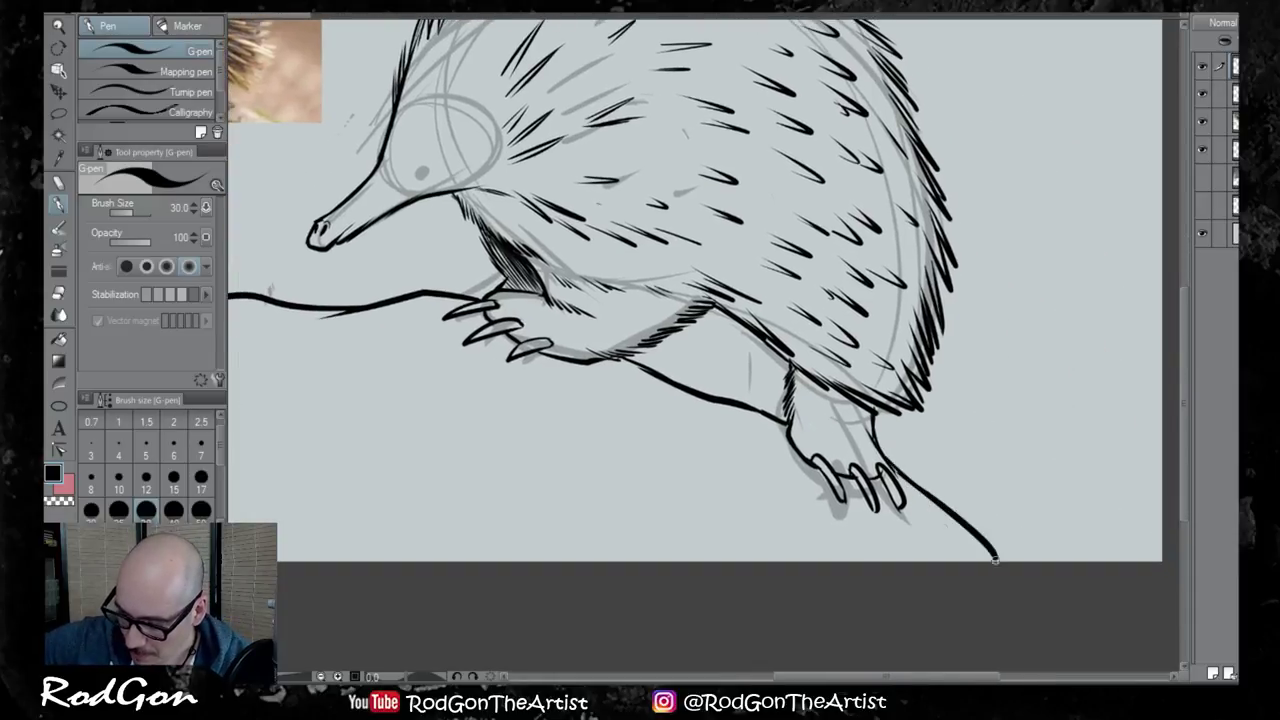
drag(886, 466, 893, 482)
scroll(891, 462, down, 1)
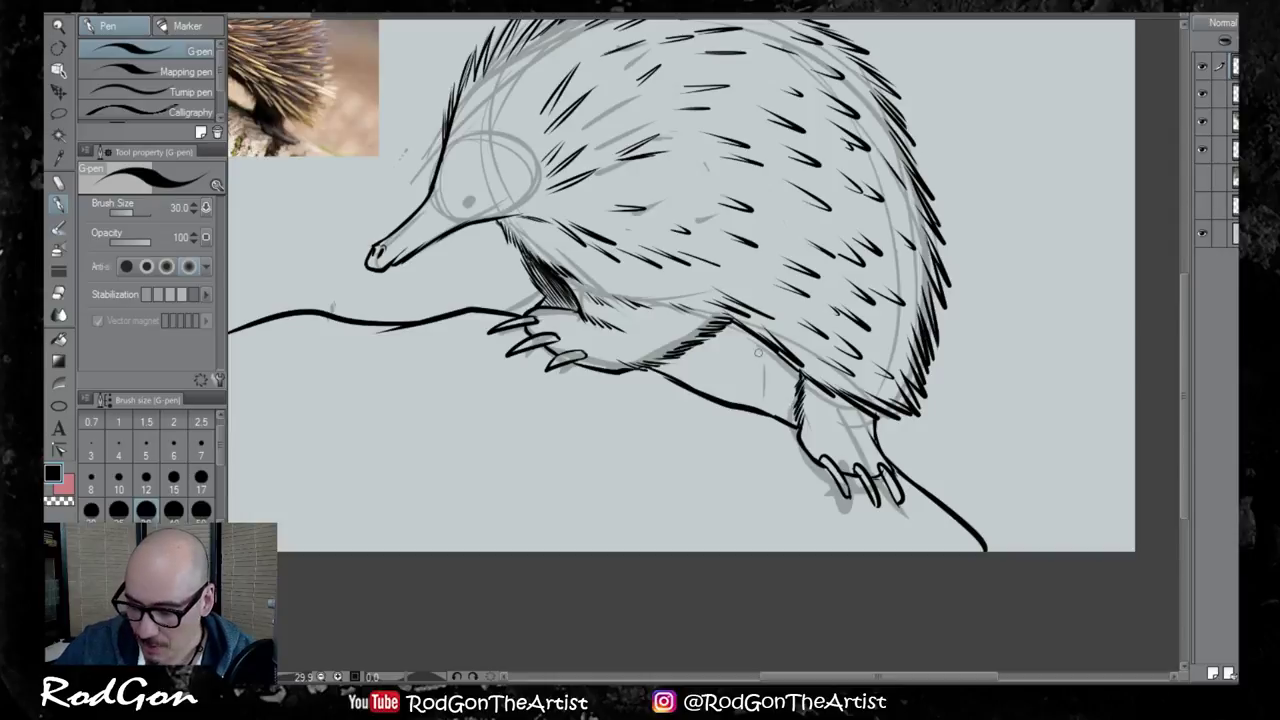
Outline the far hind leg beneath the belly with a curved line and fill it with dense cross-hatching
mouse_move(752, 368)
mouse_down()
mouse_move(829, 416)
mouse_move(849, 422)
mouse_move(848, 406)
mouse_move(811, 451)
mouse_move(778, 437)
mouse_move(787, 442)
mouse_up()
drag(775, 421, 802, 448)
mouse_move(782, 417)
mouse_down()
mouse_move(808, 449)
mouse_move(780, 446)
mouse_up()
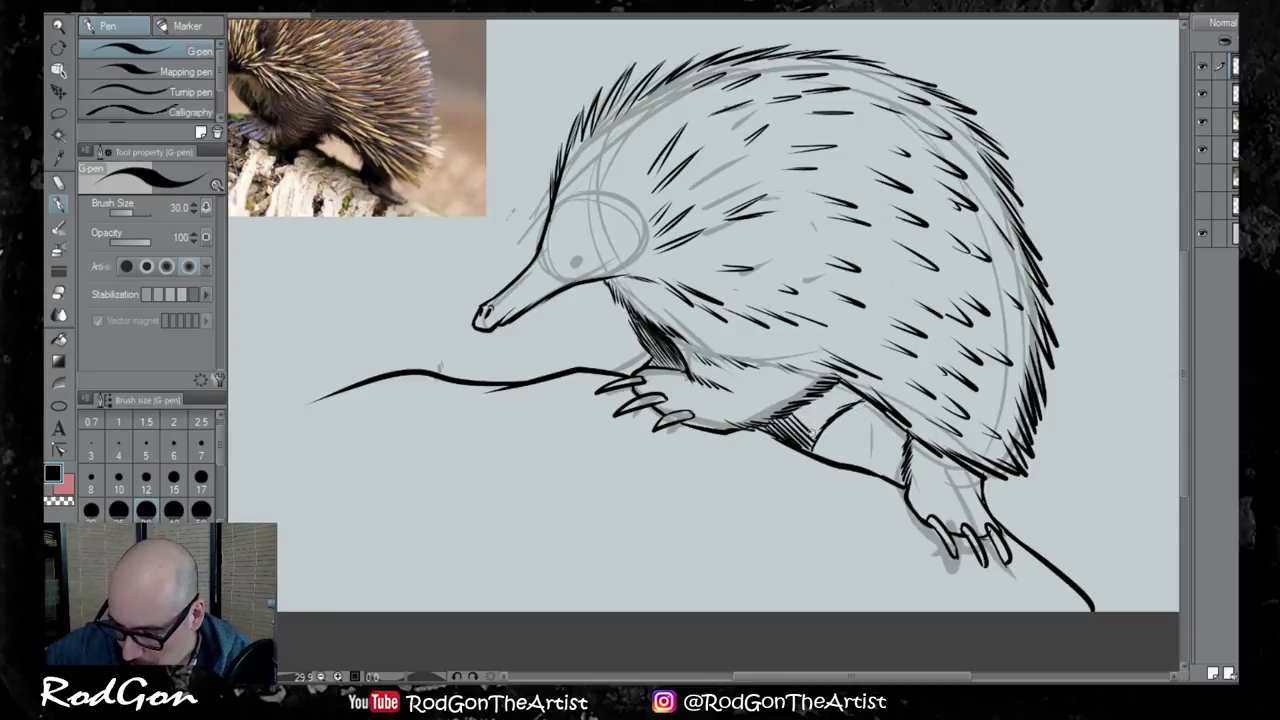
mouse_move(822, 402)
mouse_down()
mouse_move(796, 438)
mouse_move(840, 406)
mouse_move(818, 399)
mouse_up()
drag(851, 382, 817, 396)
drag(859, 386, 810, 405)
drag(855, 392, 802, 414)
drag(826, 404, 805, 423)
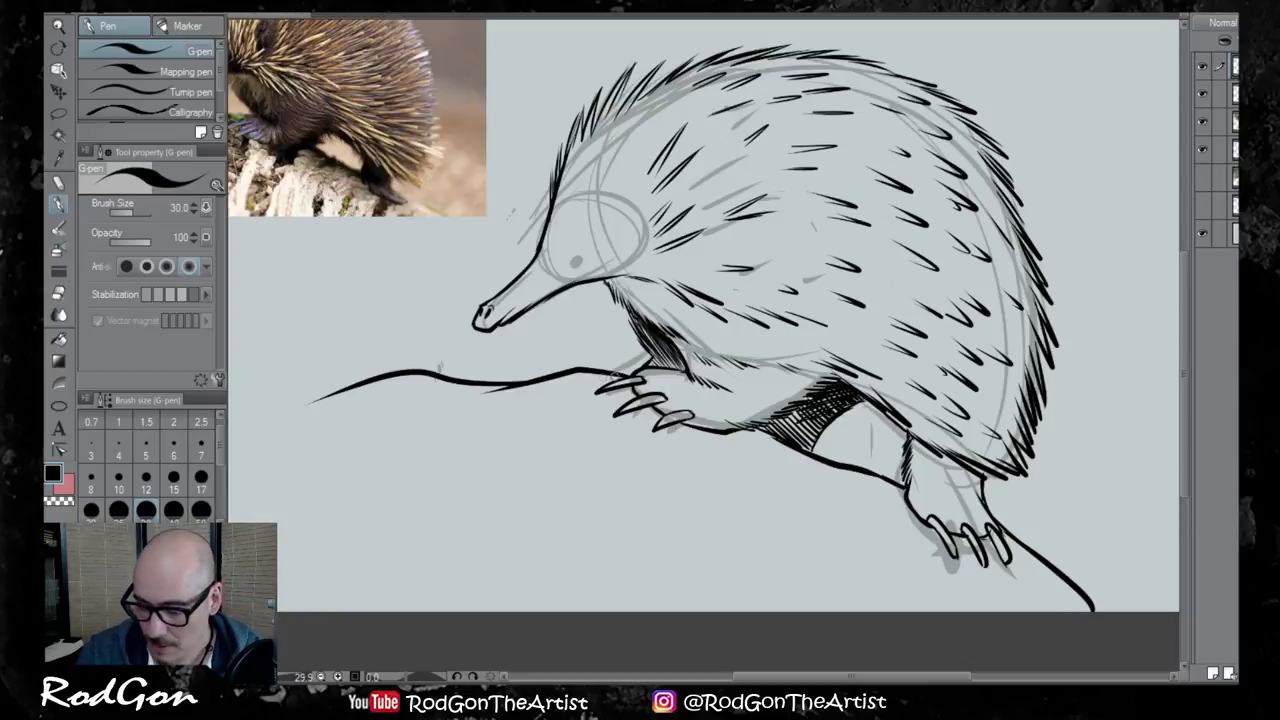
Ink short spines across the back of the head, from the crown down behind the cheek
drag(563, 343, 755, 486)
scroll(764, 392, up, 2)
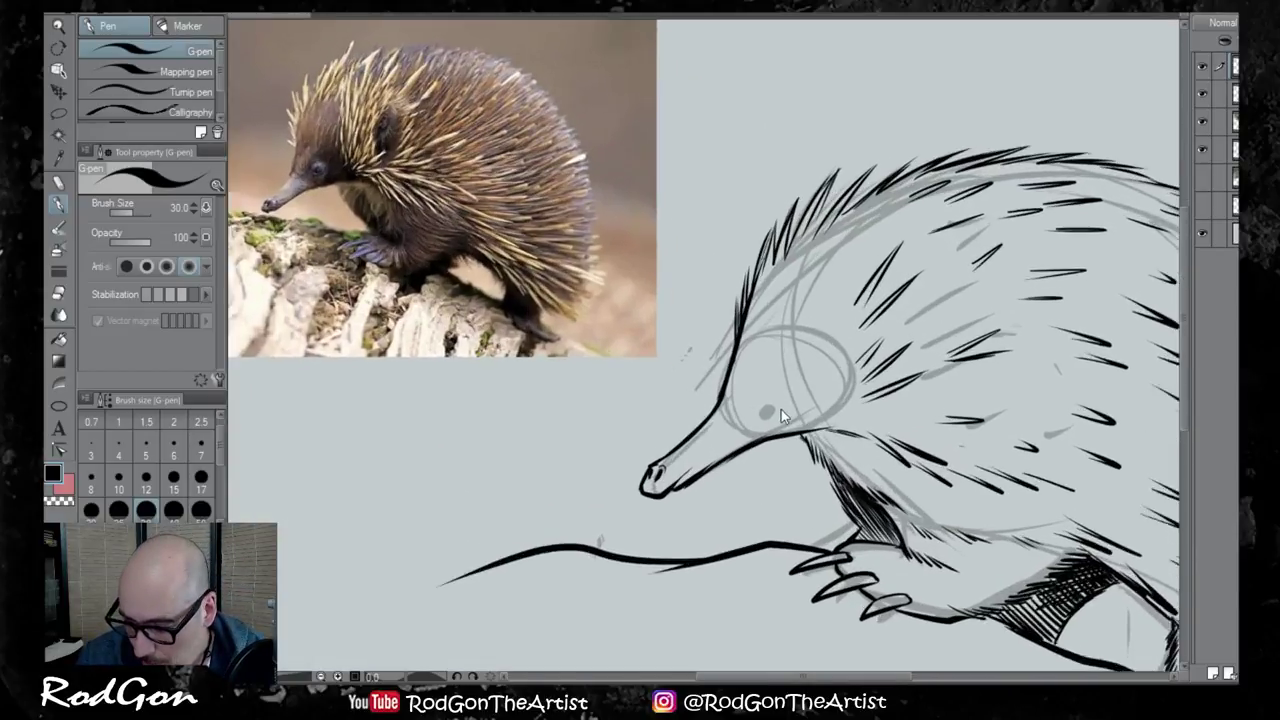
scroll(781, 415, up, 1)
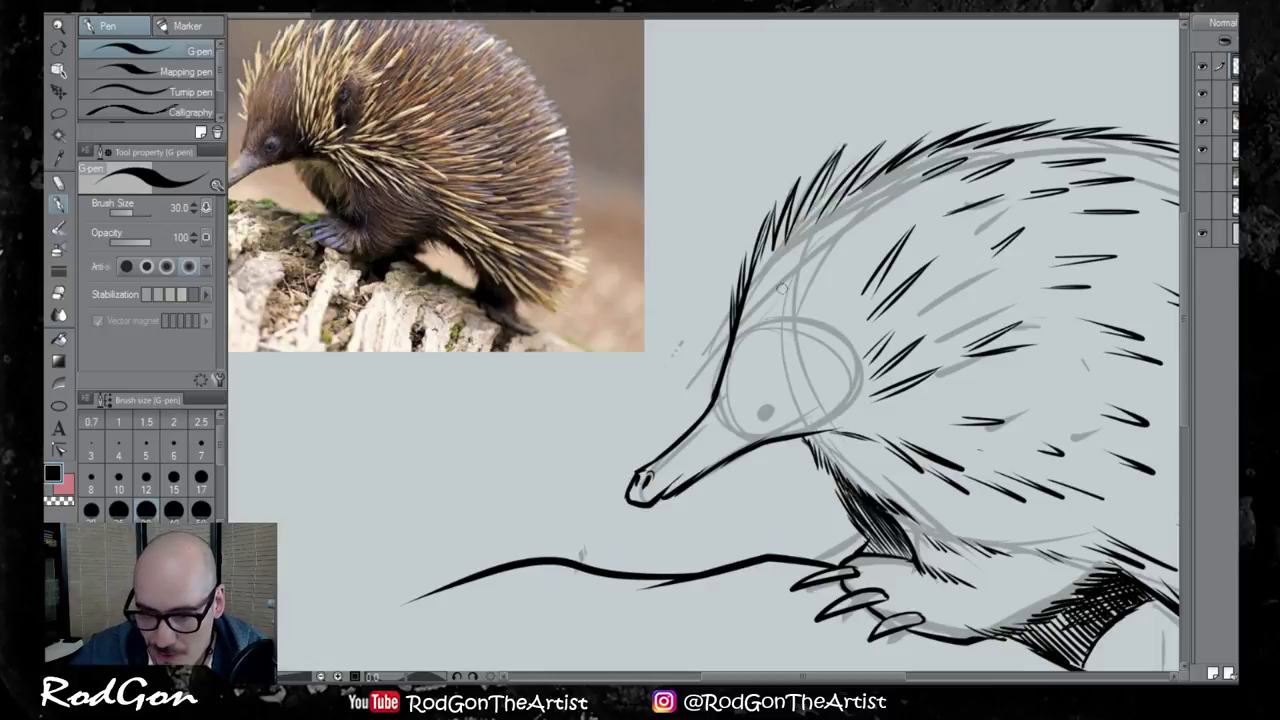
mouse_move(793, 279)
mouse_down()
mouse_move(813, 246)
mouse_move(797, 277)
mouse_move(829, 248)
mouse_up()
drag(839, 239, 812, 277)
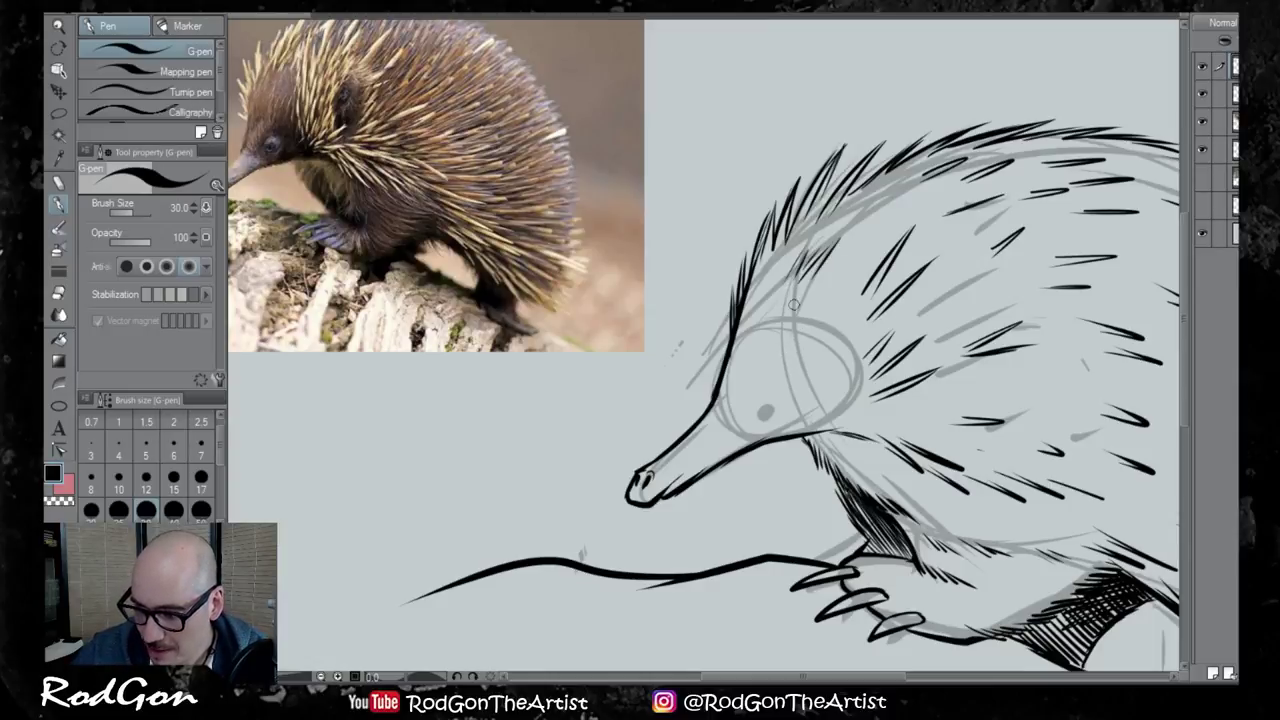
mouse_move(816, 352)
mouse_down()
mouse_move(806, 320)
mouse_move(836, 314)
mouse_up()
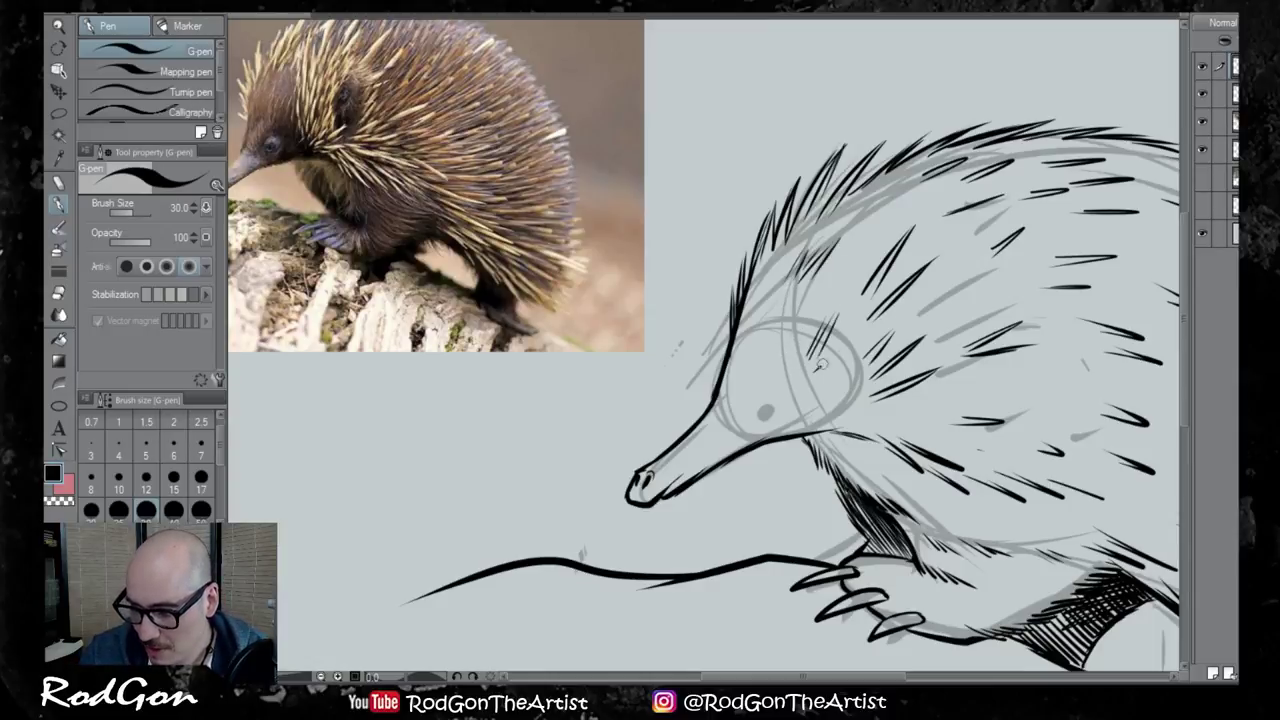
mouse_move(830, 386)
mouse_down()
mouse_move(846, 348)
mouse_move(838, 364)
mouse_up()
drag(826, 412, 842, 378)
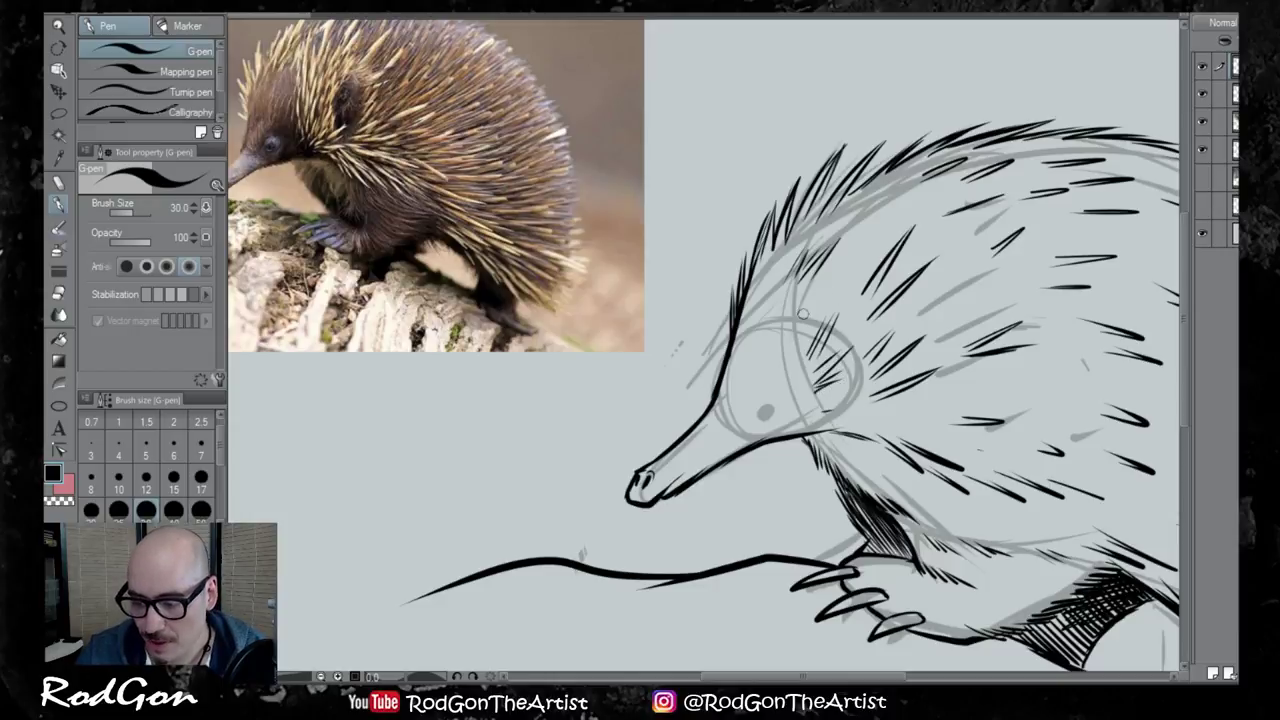
drag(804, 313, 829, 288)
mouse_move(842, 417)
mouse_down()
mouse_move(876, 406)
mouse_move(903, 421)
mouse_up()
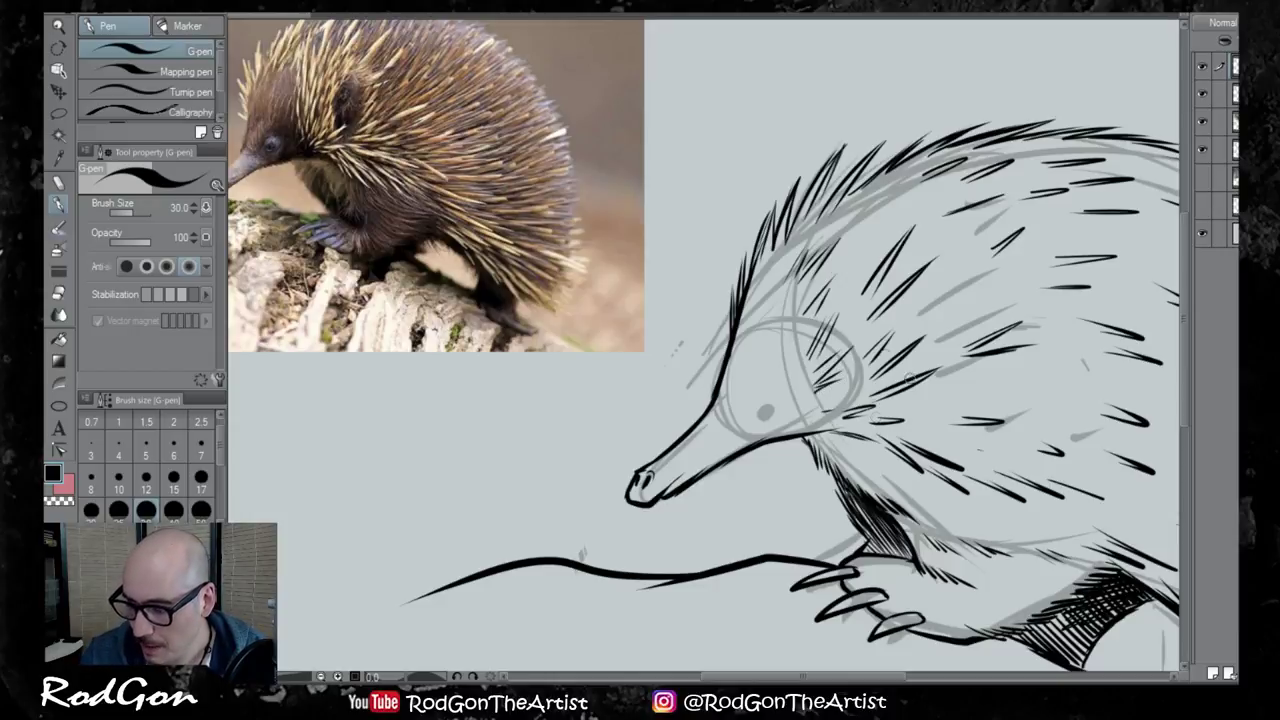
Fill the neck and shoulder with more short spines and add small strokes across the forehead
drag(853, 301, 841, 327)
drag(862, 250, 846, 286)
drag(868, 221, 853, 241)
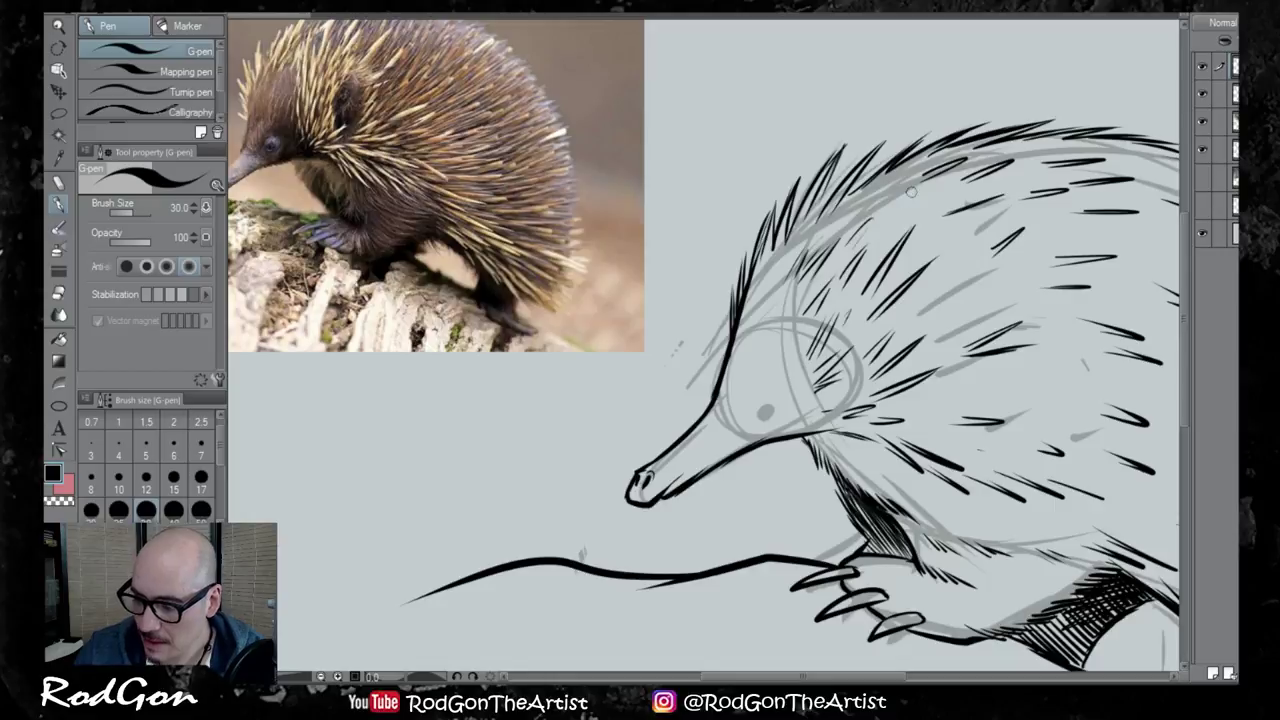
drag(904, 408, 944, 398)
mouse_move(928, 330)
mouse_down()
mouse_move(962, 314)
mouse_move(958, 289)
mouse_up()
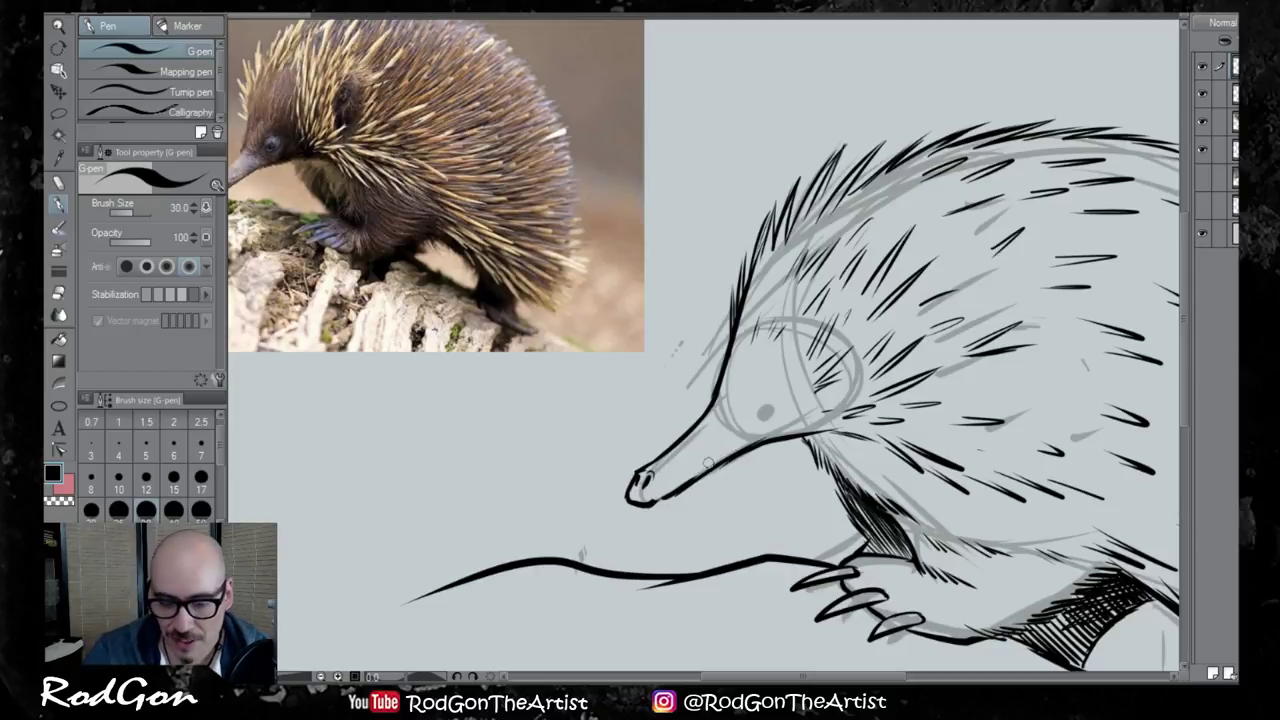
Ink the near eye, both eyebrows and the far eye behind the snout with a size 12 G-pen
click(147, 480)
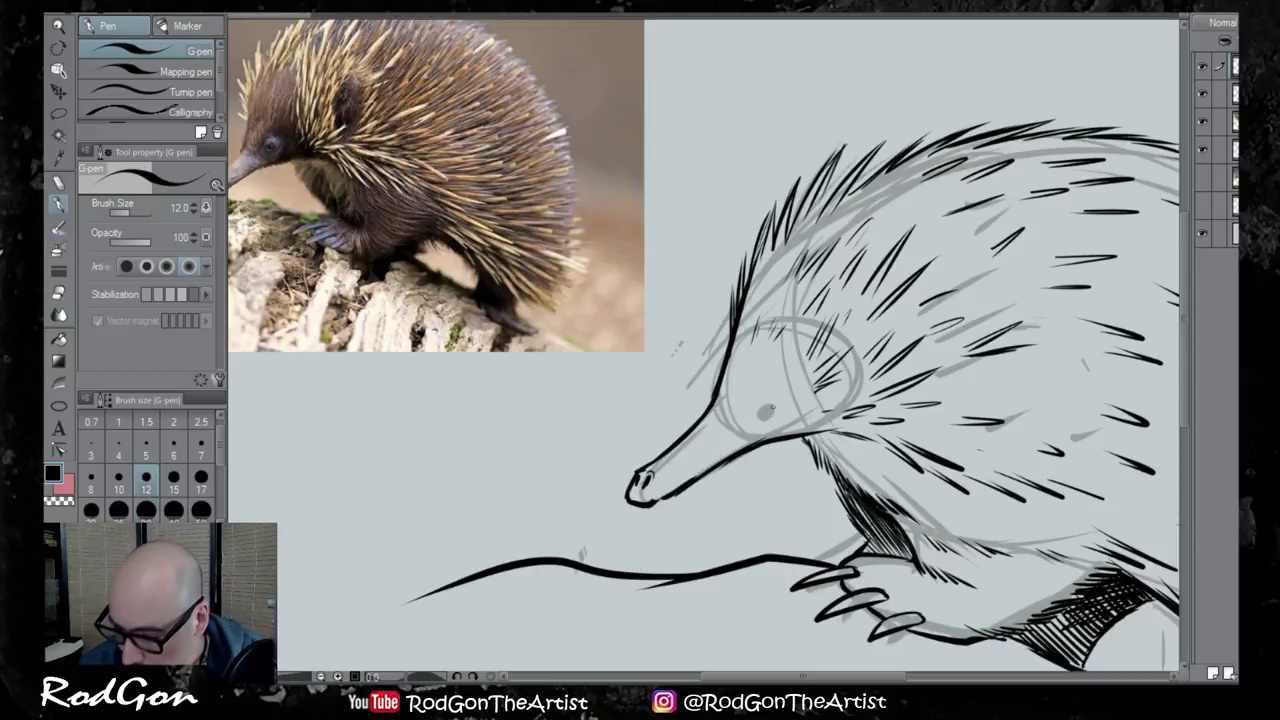
scroll(766, 410, up, 1)
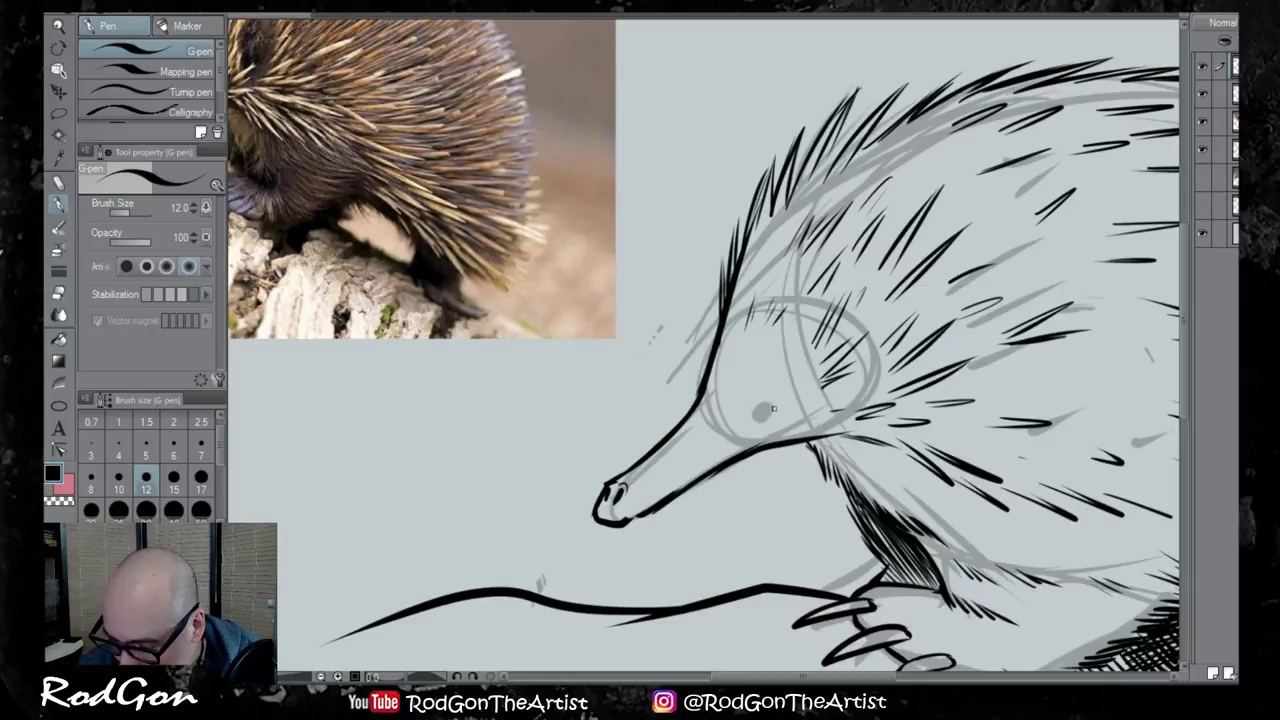
mouse_move(773, 408)
mouse_down()
mouse_move(757, 410)
mouse_move(770, 418)
mouse_move(764, 404)
mouse_up()
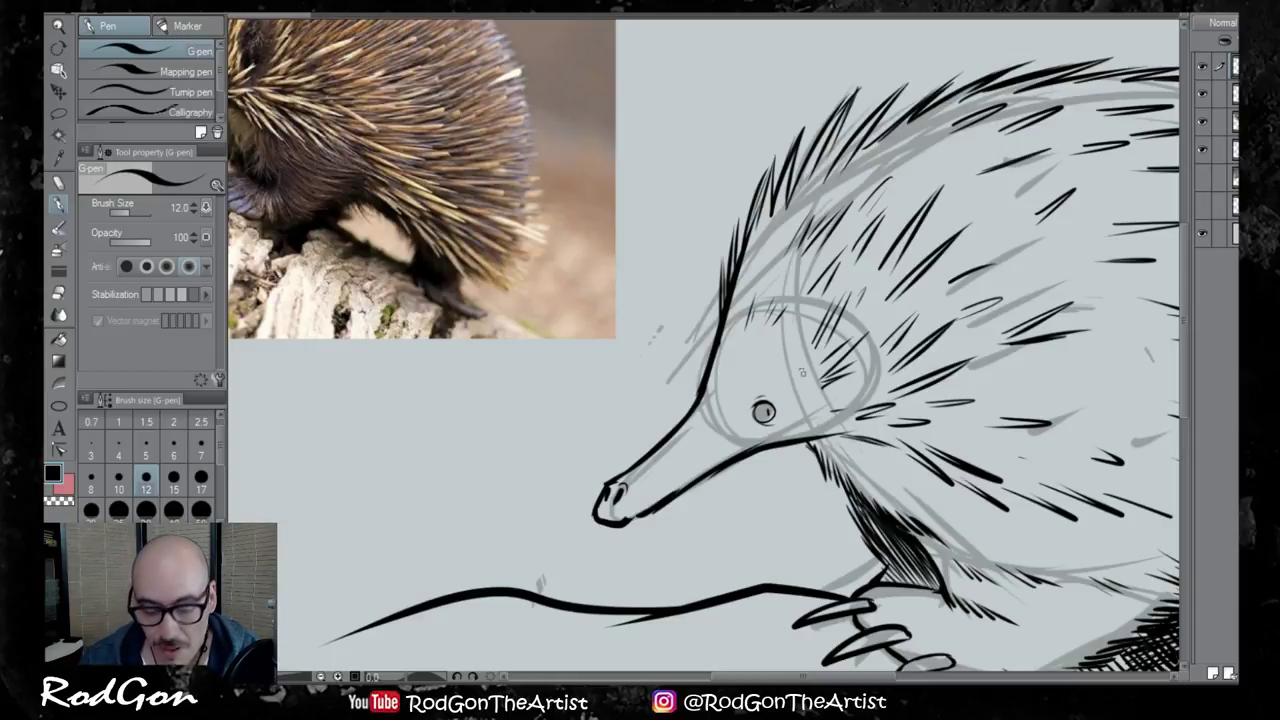
mouse_move(750, 368)
mouse_down()
mouse_move(778, 363)
mouse_move(685, 360)
mouse_up()
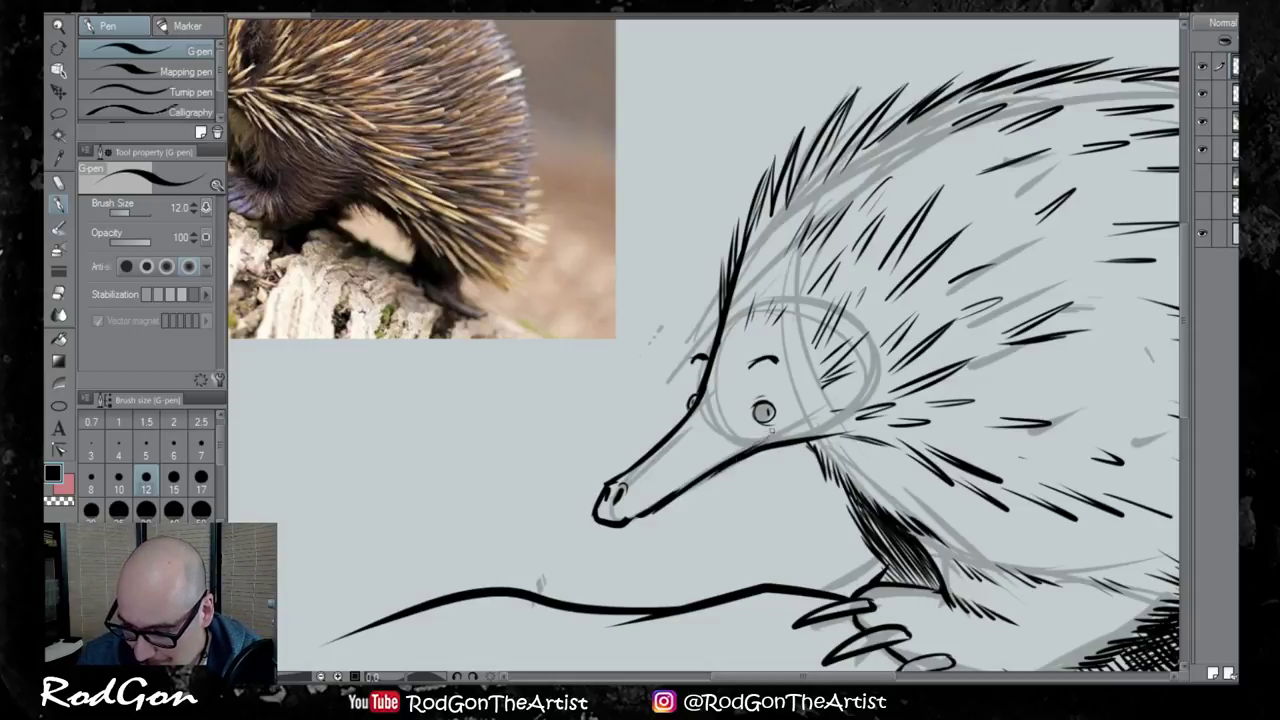
Ink the open mouth's corner below the eye and a long pointed lower jaw hanging down from it
drag(757, 443, 776, 427)
drag(789, 474, 793, 547)
drag(768, 449, 795, 554)
drag(767, 448, 792, 565)
mouse_move(790, 426)
mouse_down()
mouse_move(791, 556)
mouse_move(789, 544)
mouse_up()
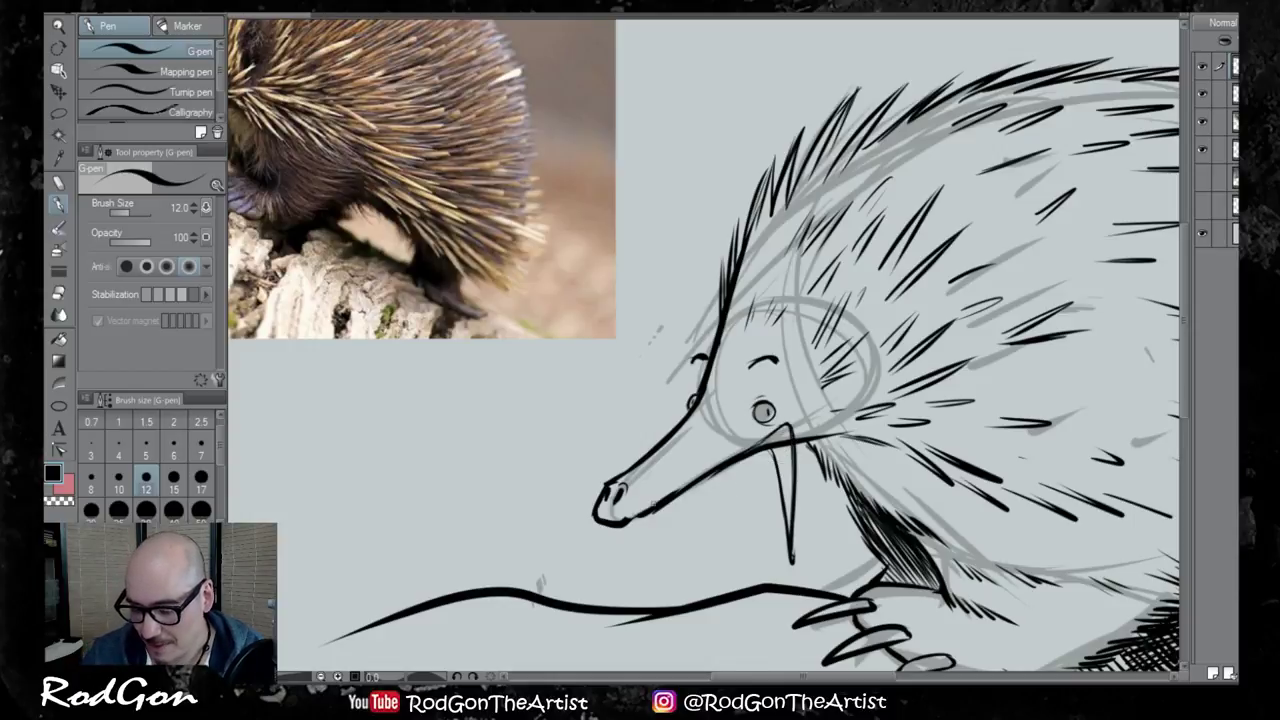
Sketch thin arcs swinging from the snout tip to the lower jaw's tip and retrace the snout's underside as a length guide
mouse_move(638, 514)
mouse_down()
mouse_move(696, 538)
mouse_move(820, 550)
mouse_up()
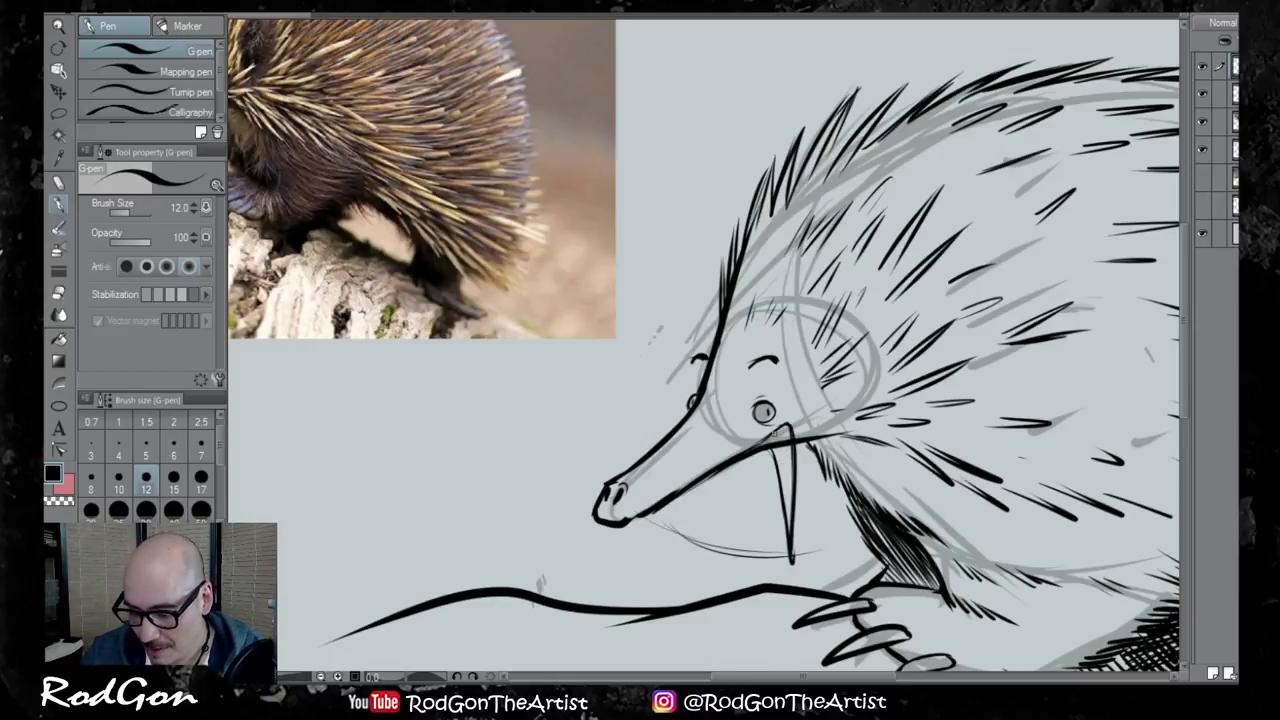
drag(650, 516, 772, 448)
drag(692, 500, 774, 448)
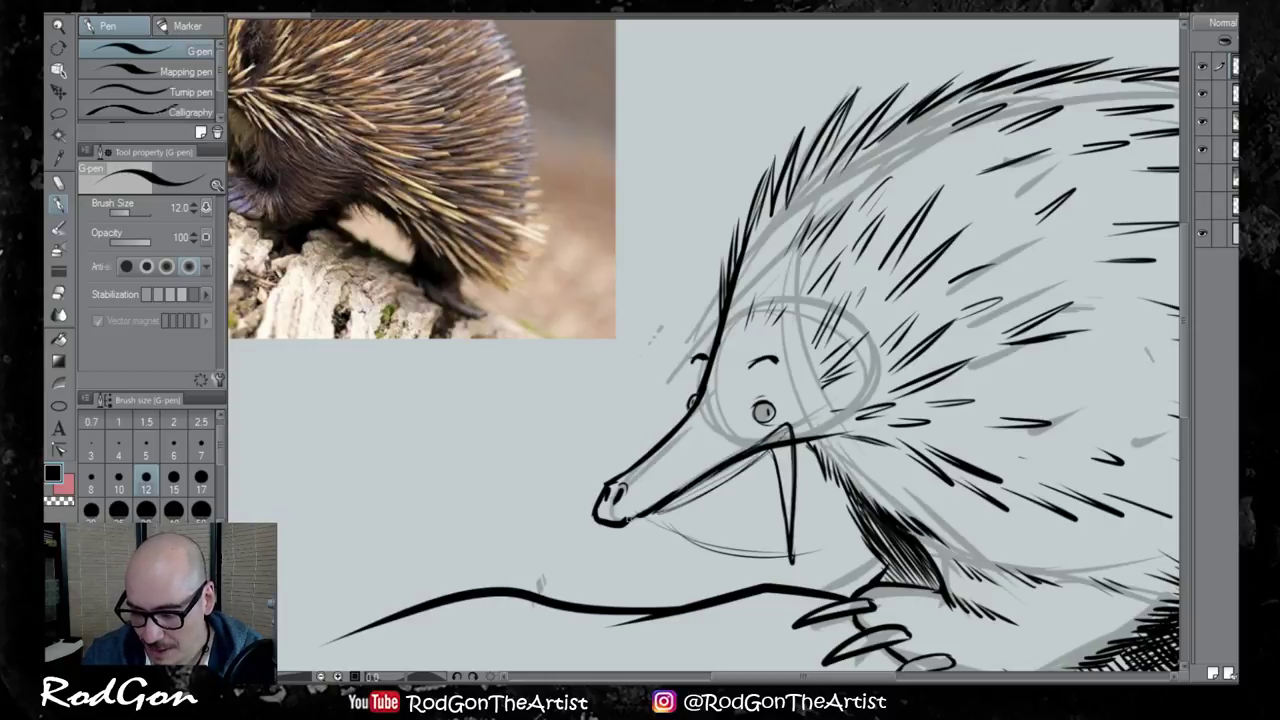
mouse_move(658, 512)
mouse_down()
mouse_move(770, 556)
mouse_move(826, 552)
mouse_up()
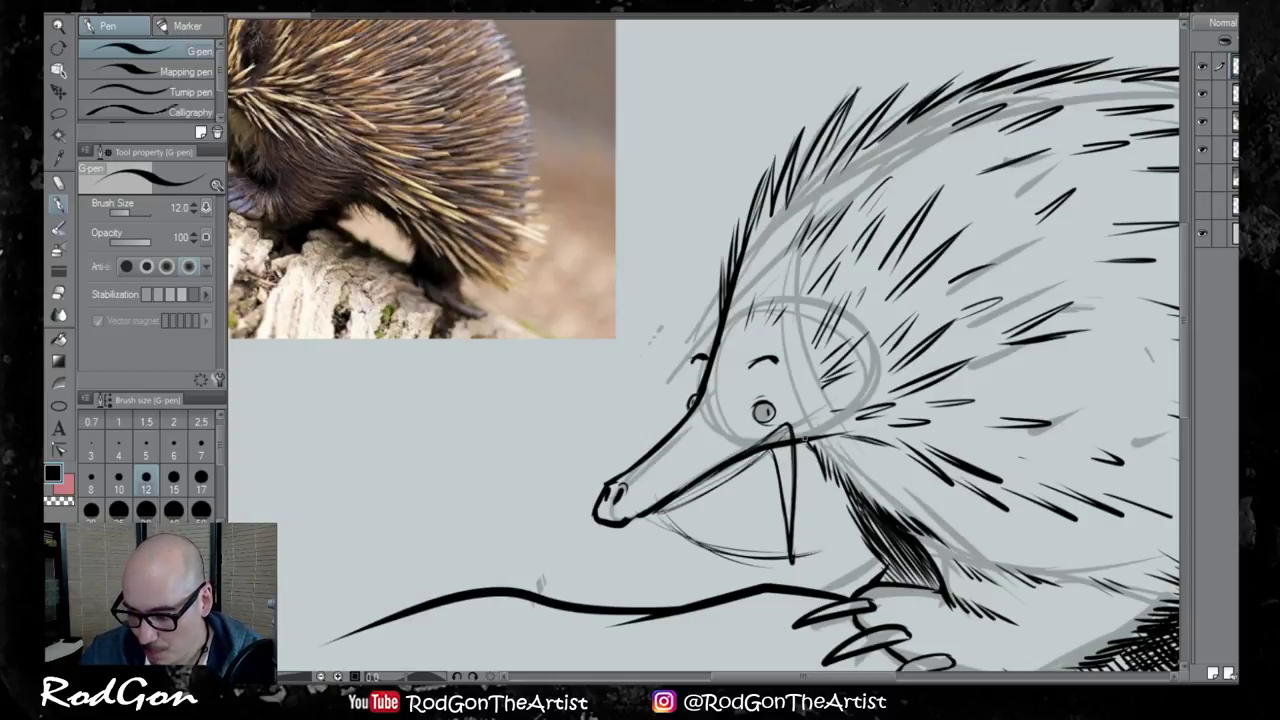
Ink the rear edge of the lower jaw and erase the thin guide arcs beneath the snout
mouse_move(807, 436)
mouse_down()
mouse_move(790, 560)
mouse_move(800, 516)
mouse_move(793, 544)
mouse_up()
drag(778, 450, 650, 527)
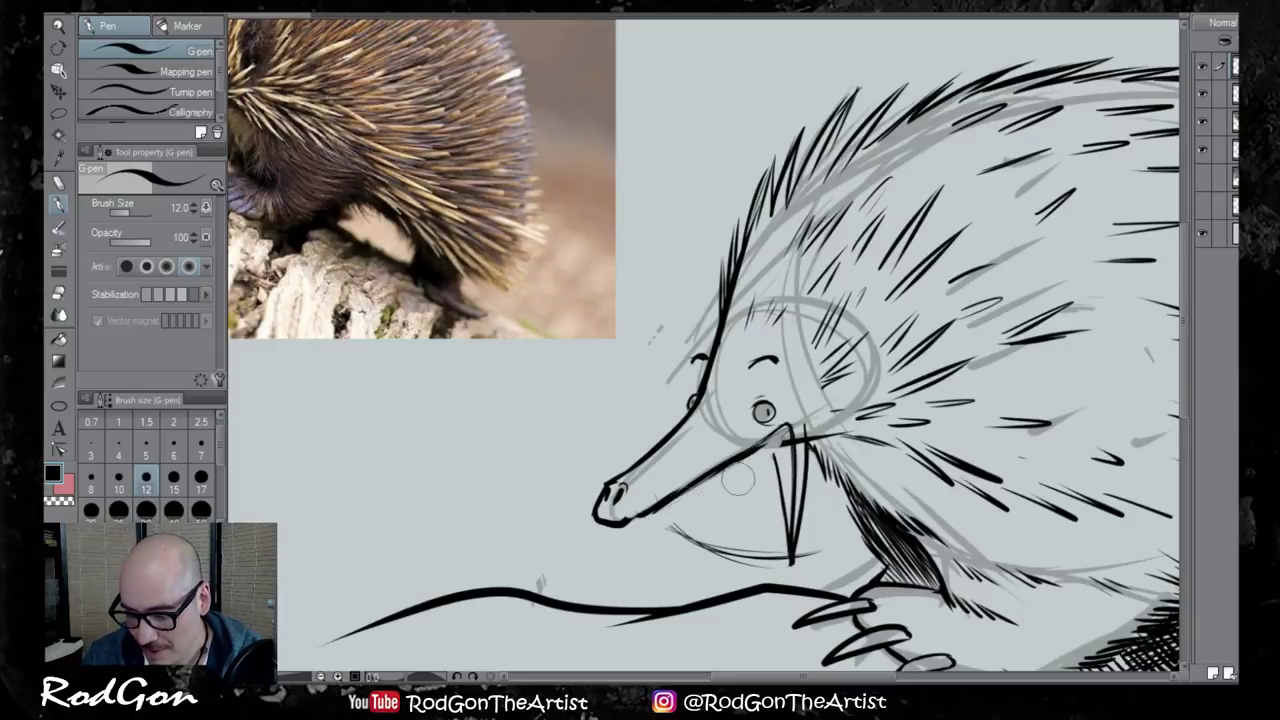
mouse_move(738, 481)
mouse_down()
mouse_move(700, 530)
mouse_move(785, 562)
mouse_move(806, 545)
mouse_move(801, 577)
mouse_up()
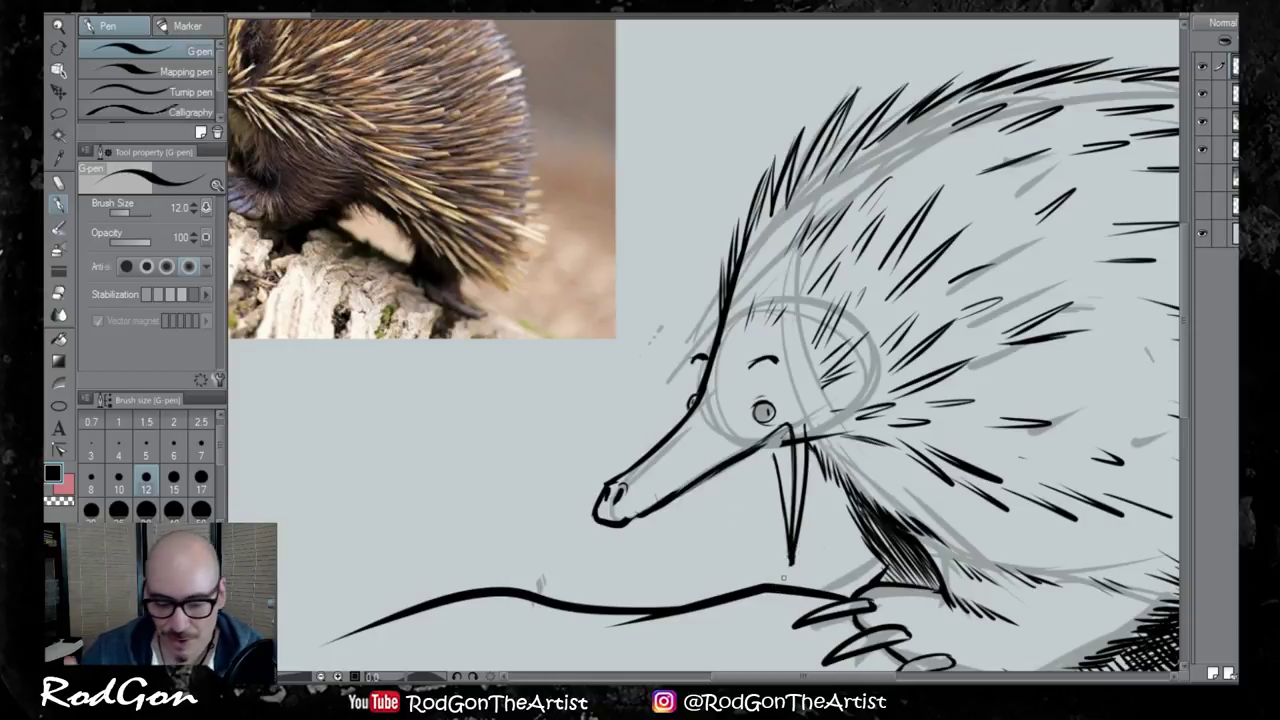
Erase the line crossing the lower jaw with a size 12 hard eraser, and re-ink the mouth's edges near its corner and the snout tip
click(60, 293)
click(148, 481)
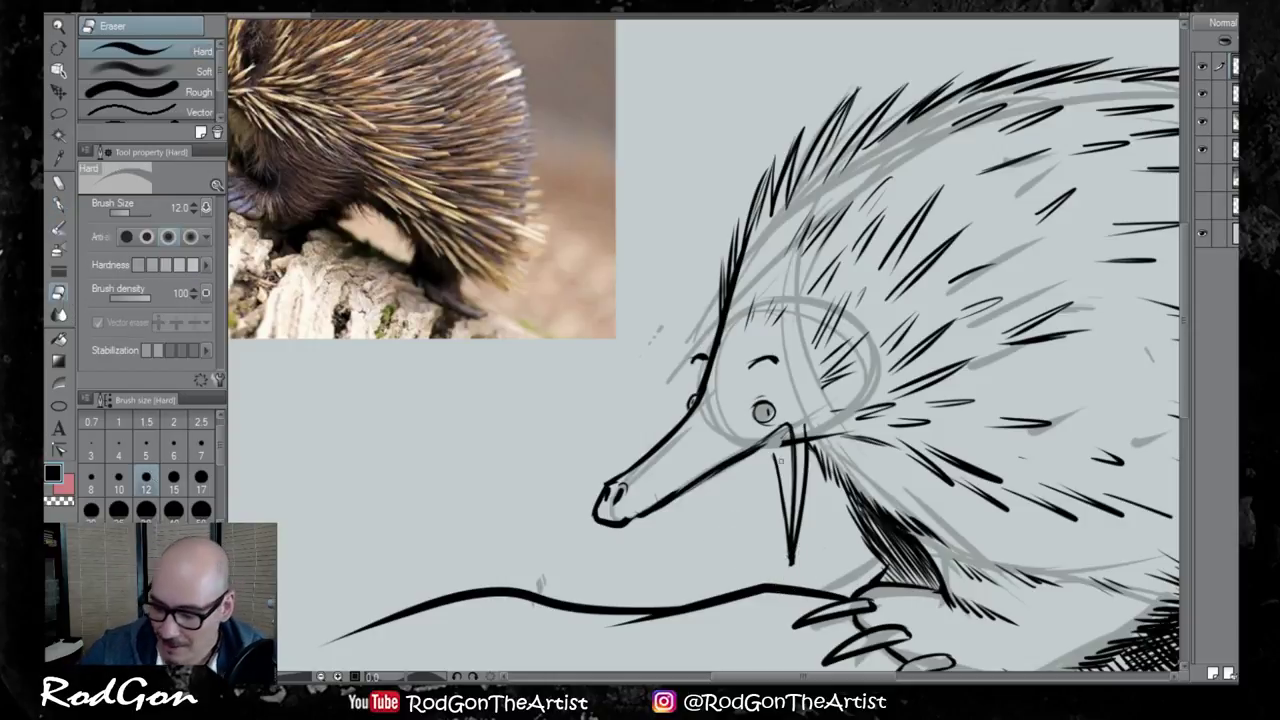
drag(790, 440, 796, 452)
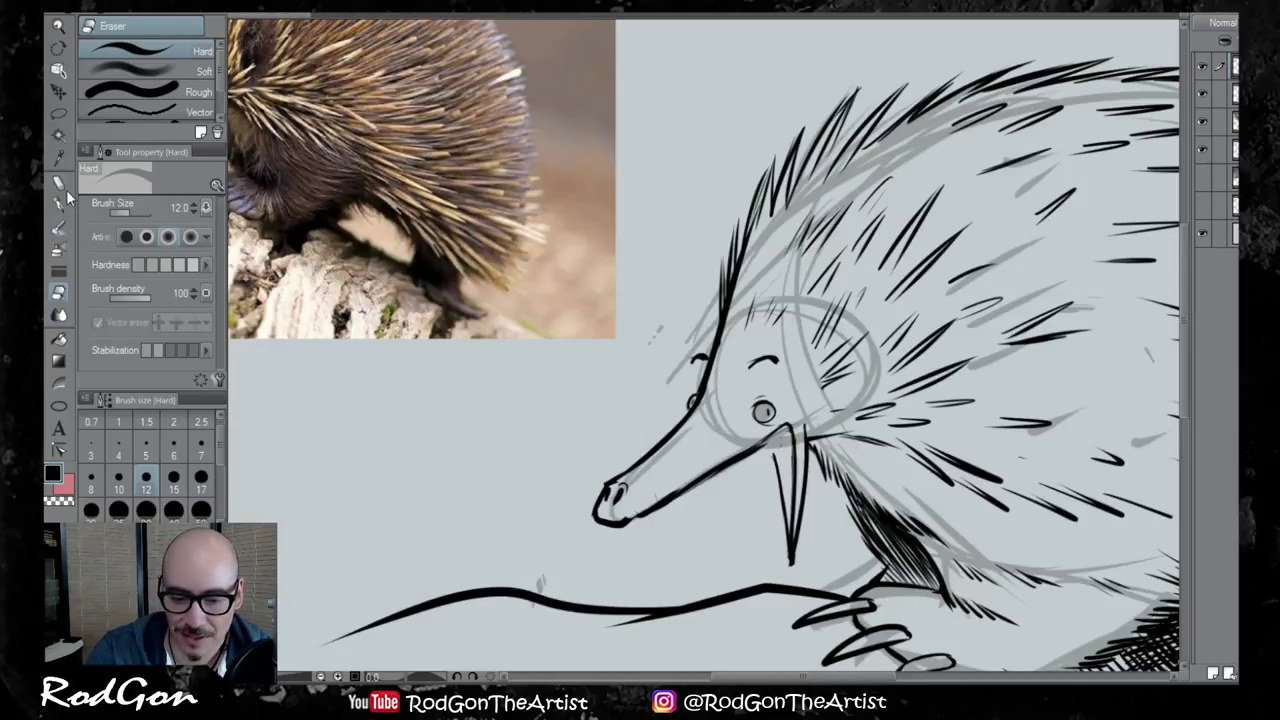
click(60, 201)
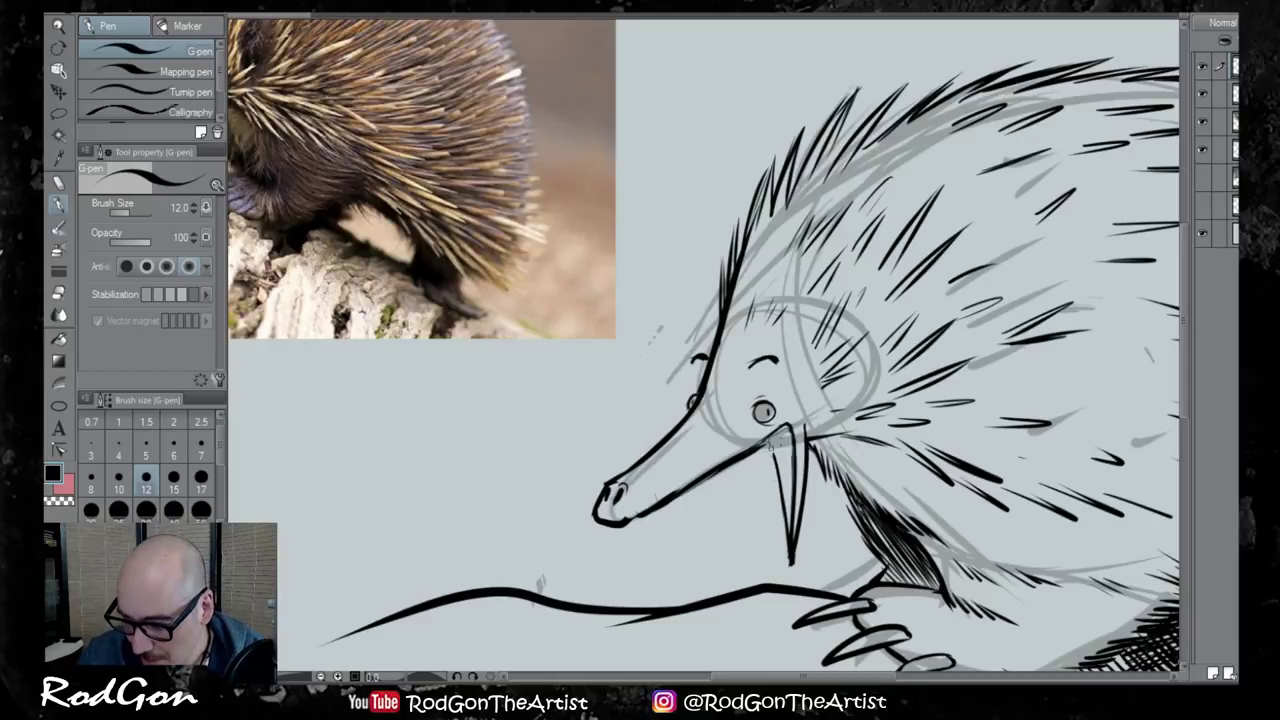
drag(770, 442, 777, 484)
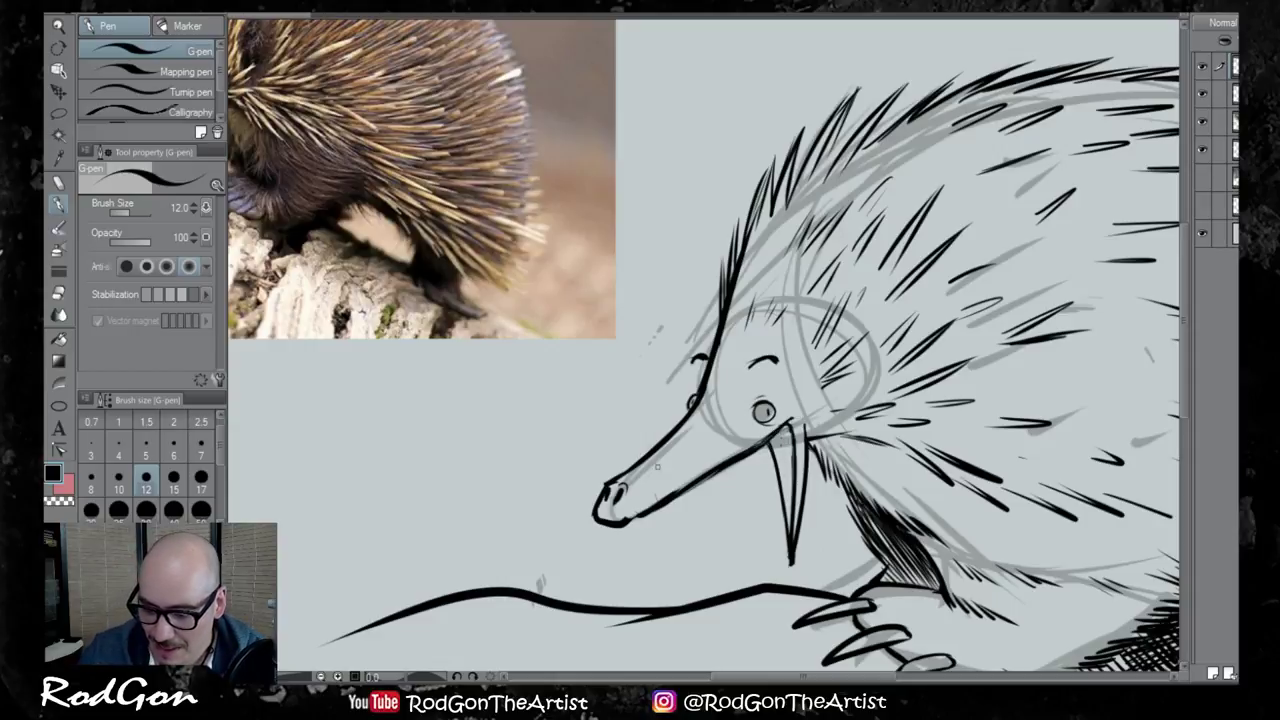
drag(629, 519, 654, 501)
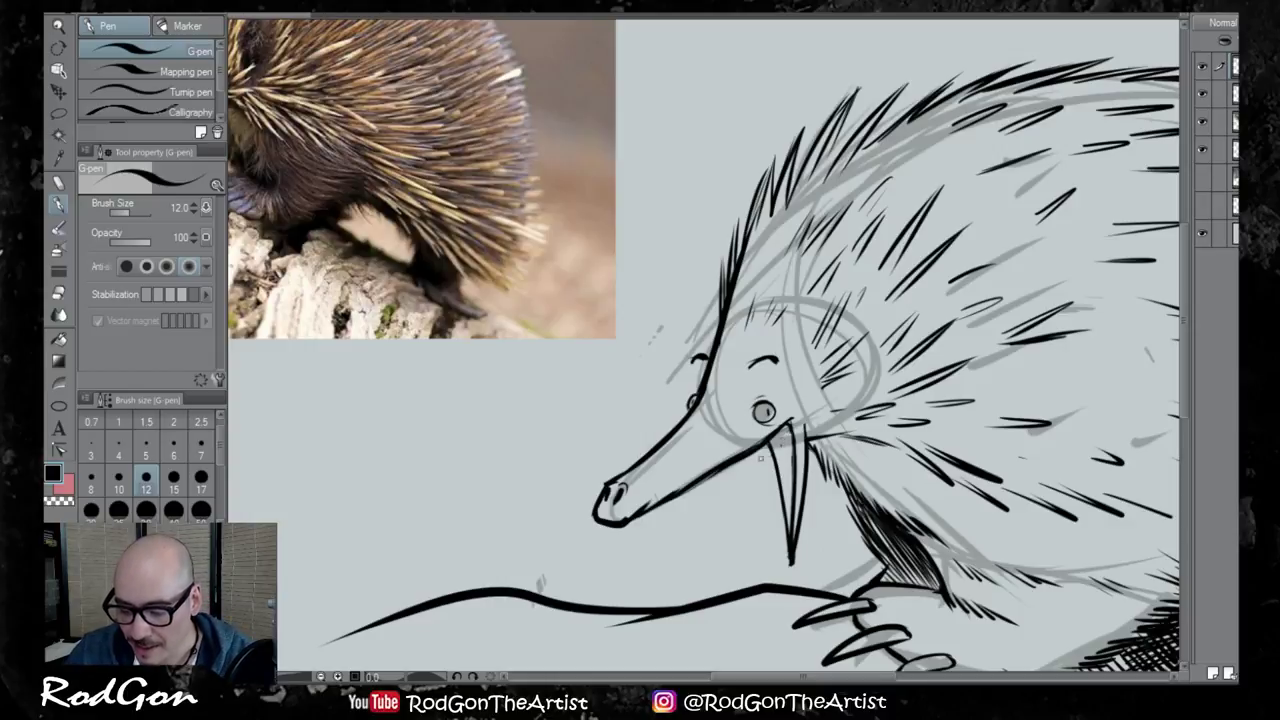
Ink a tongue hanging from the open mouth, shade behind it, and add small rounded teeth along the upper jaw
mouse_move(774, 440)
mouse_down()
mouse_move(738, 536)
mouse_move(748, 546)
mouse_move(794, 472)
mouse_move(772, 506)
mouse_up()
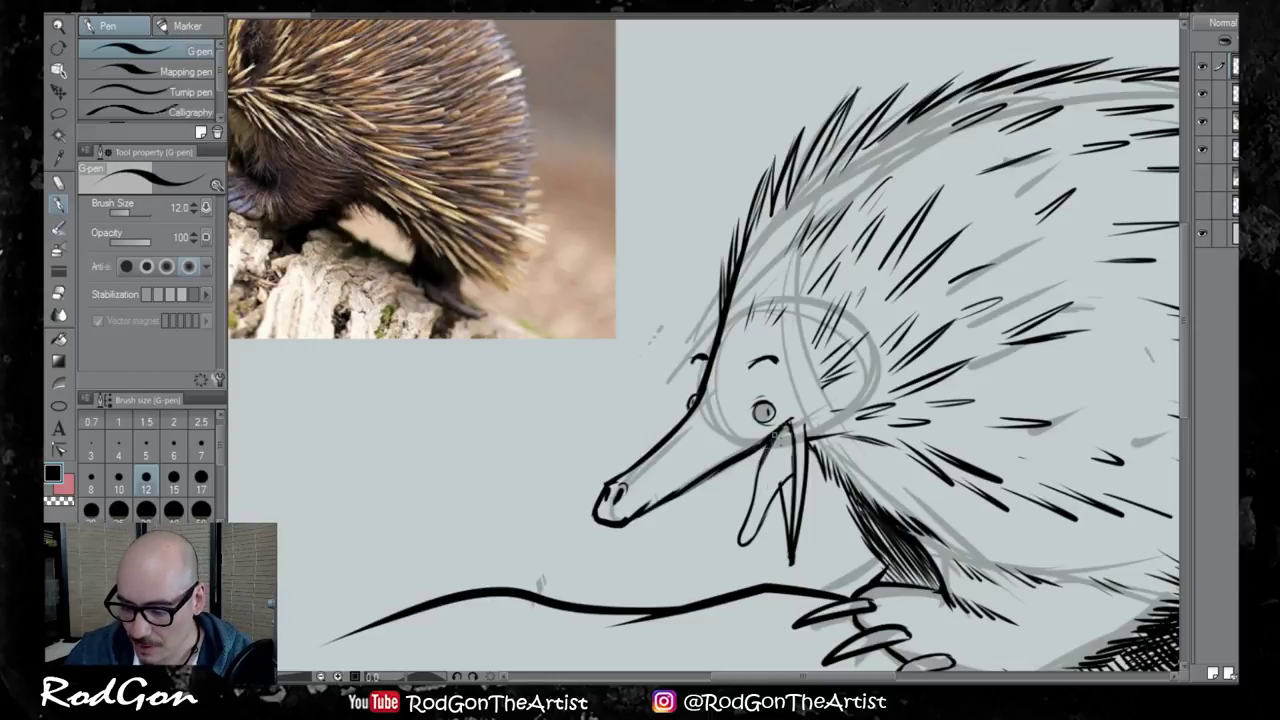
drag(775, 438, 758, 521)
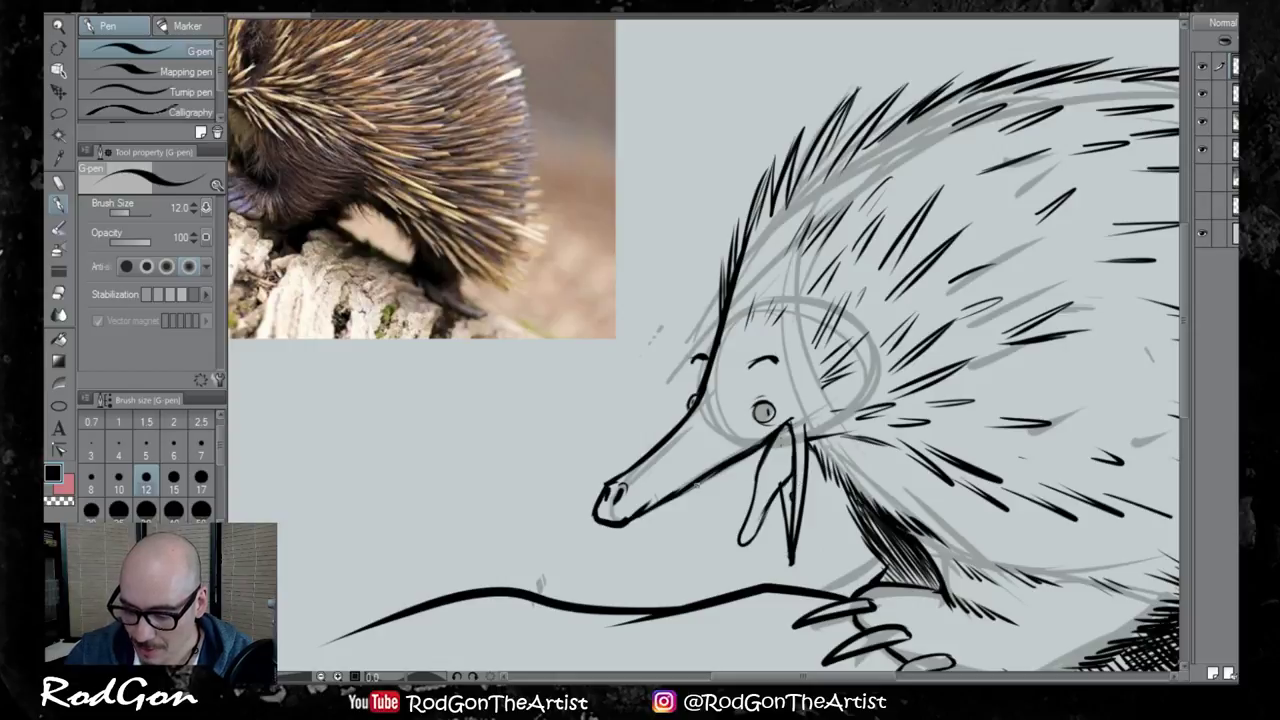
mouse_move(722, 470)
mouse_down()
mouse_move(790, 424)
mouse_move(778, 472)
mouse_move(789, 518)
mouse_up()
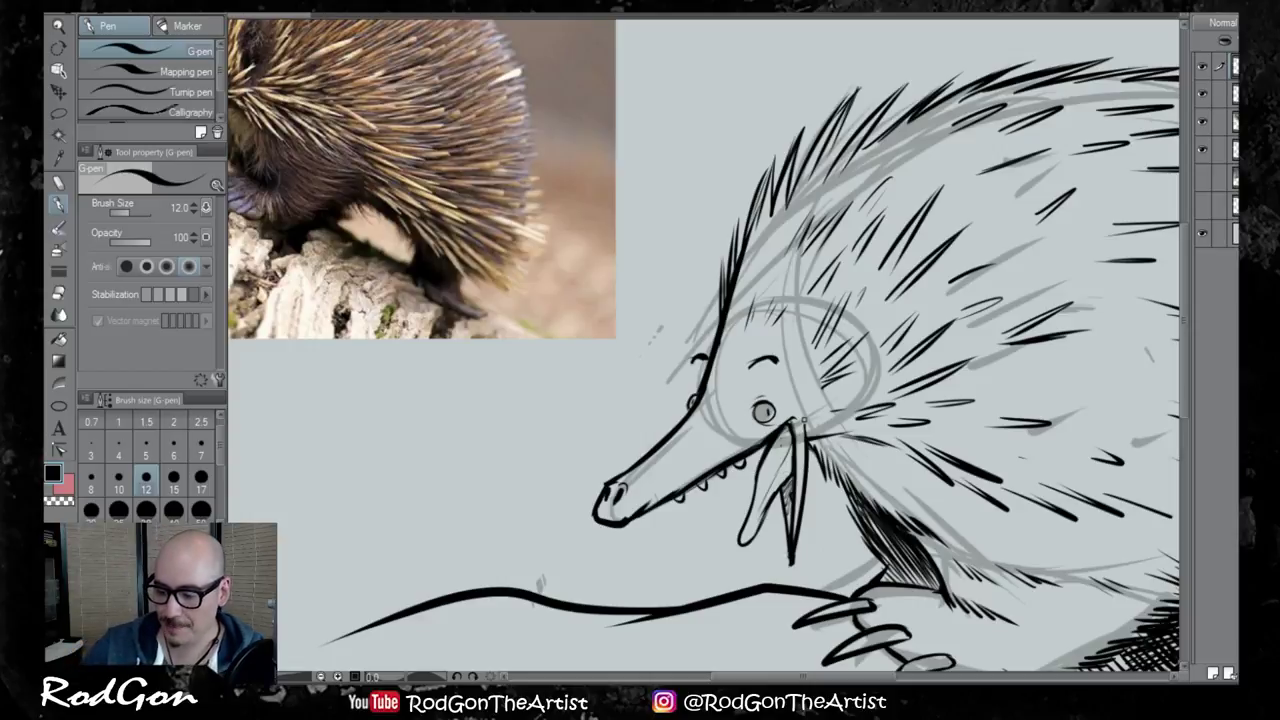
Add short fur strokes between the eyes and beneath the near eye toward the mouth corner
mouse_move(802, 410)
mouse_down()
mouse_move(963, 462)
mouse_move(935, 449)
mouse_up()
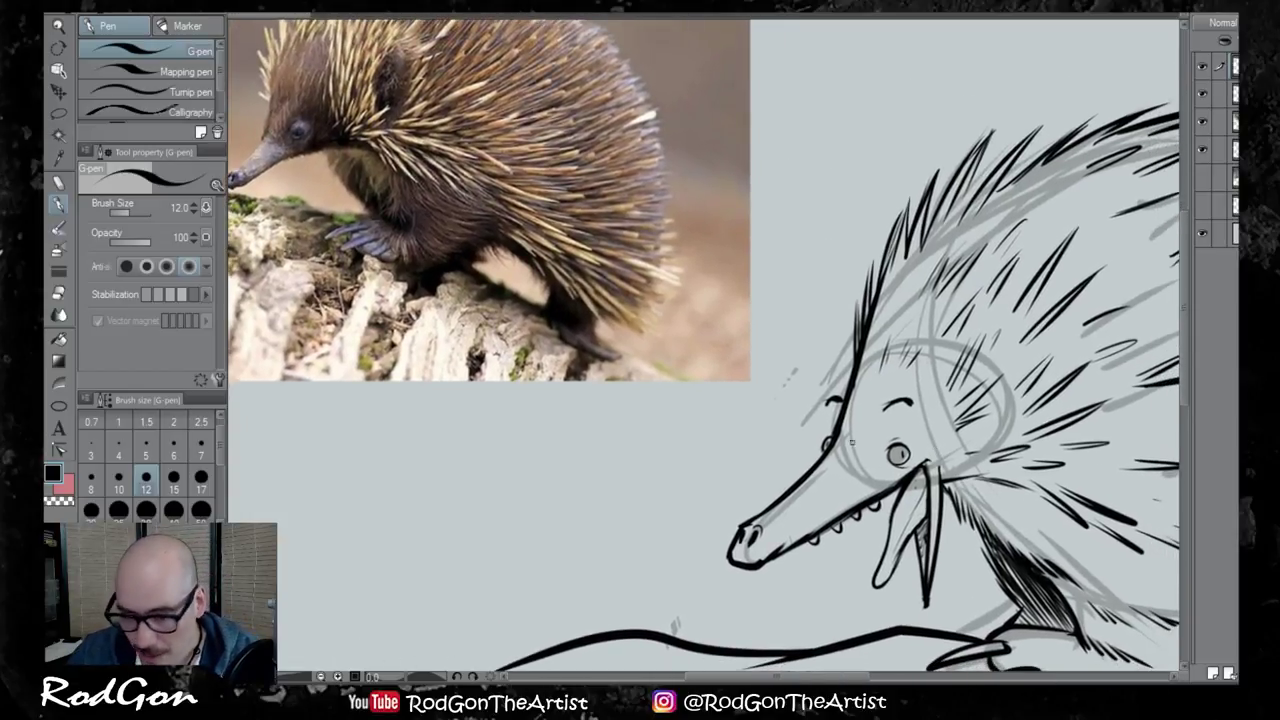
drag(836, 448, 850, 464)
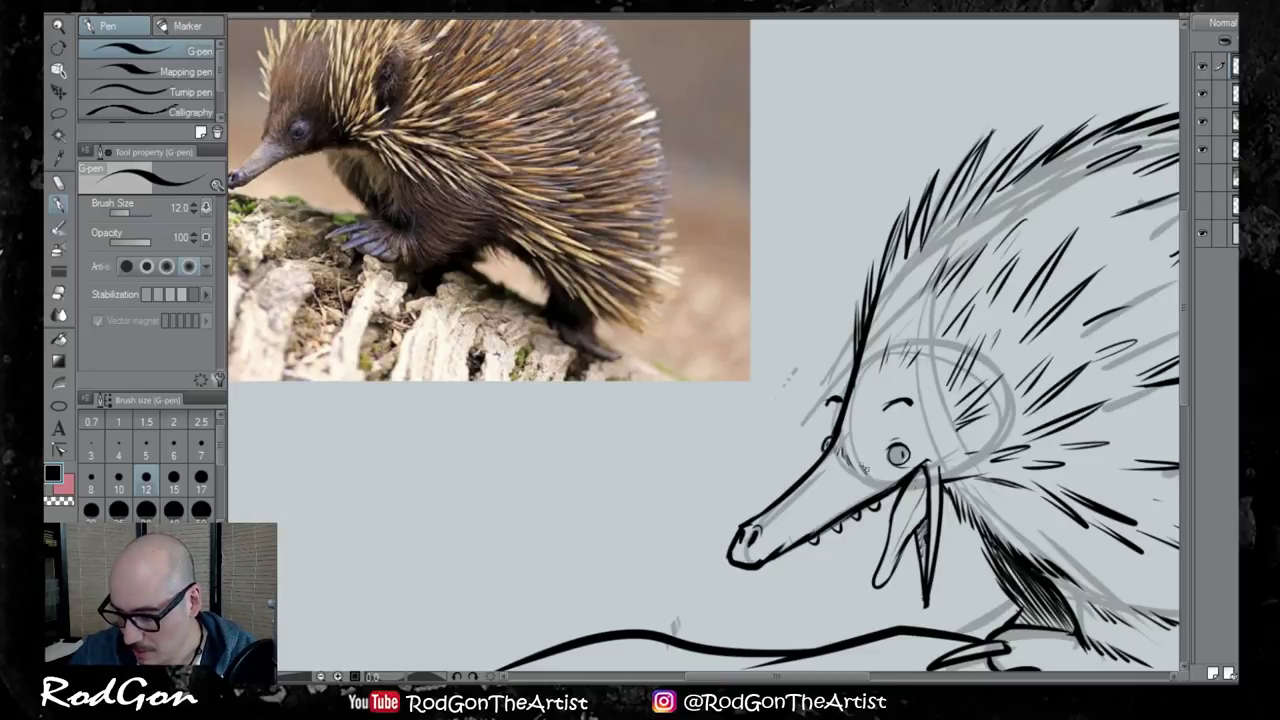
drag(906, 472, 936, 458)
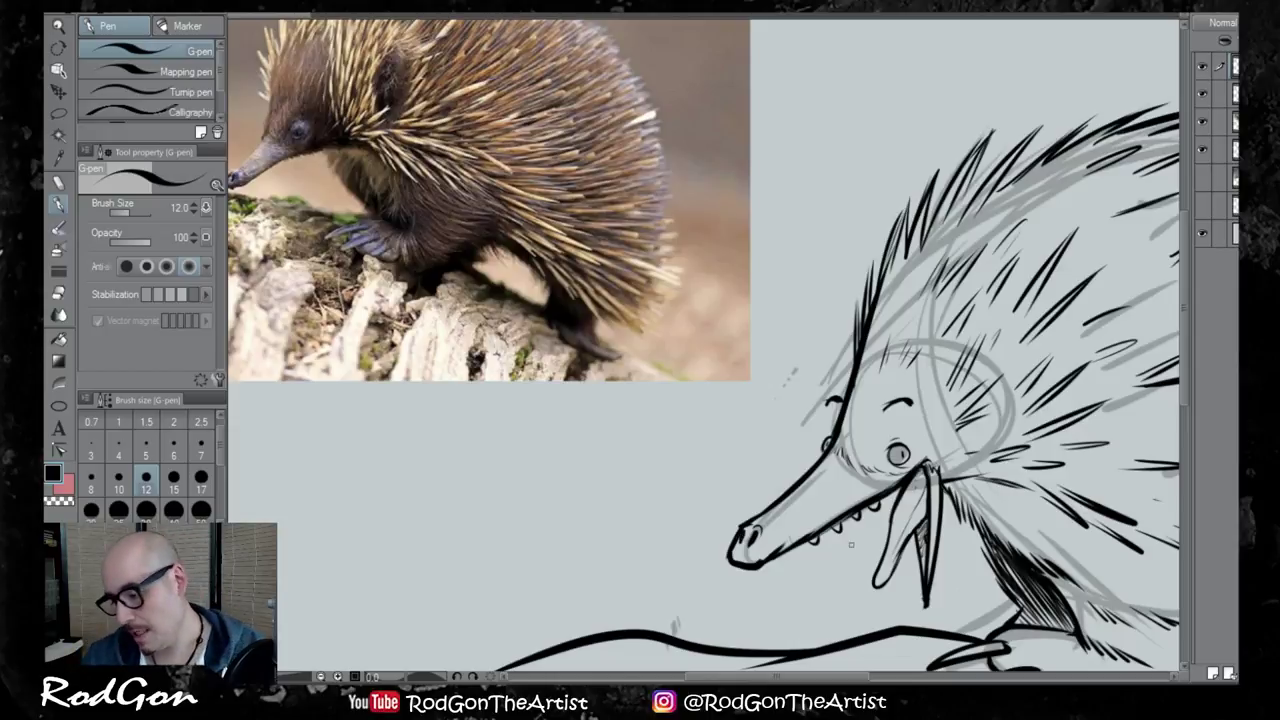
Remove the snout's upper outline and re-ink it as a concave curve from the nose to the far eye
key(ctrl+z)
key(ctrl+z)
key(ctrl+z)
key(ctrl+z)
key(ctrl+z)
key(ctrl+z)
key(ctrl+z)
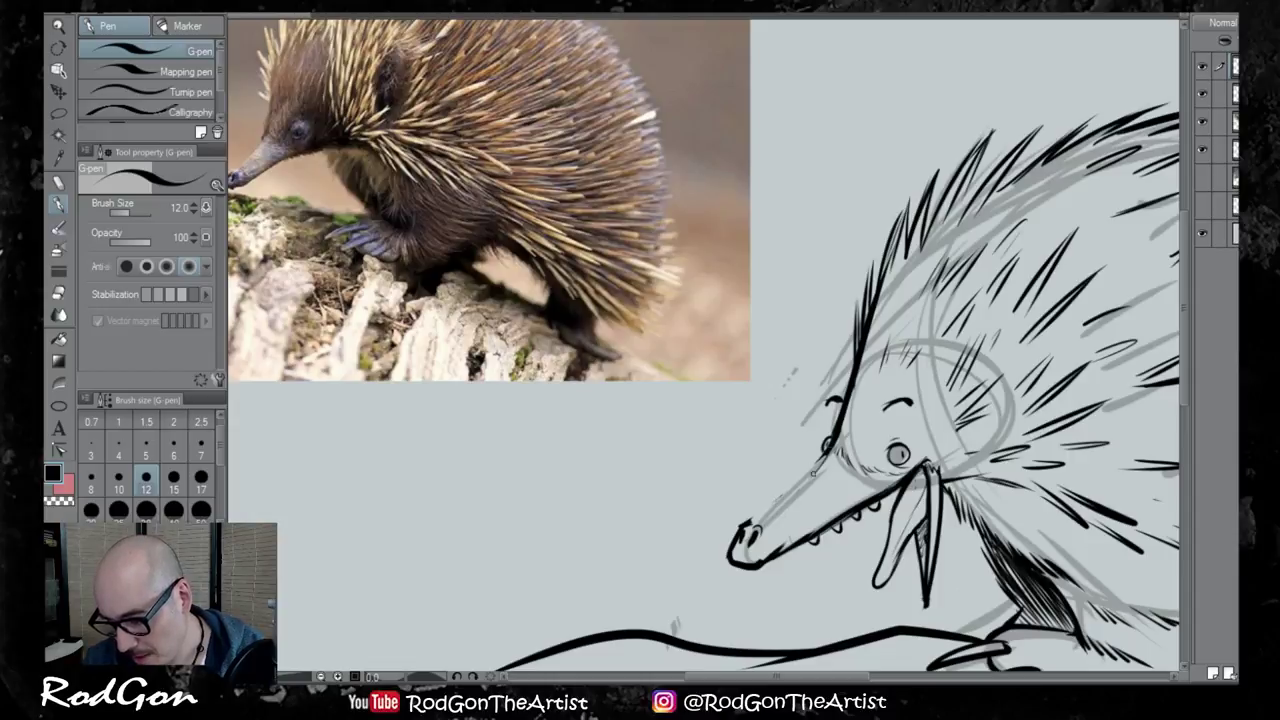
mouse_move(754, 524)
mouse_down()
mouse_move(800, 498)
mouse_move(834, 448)
mouse_up()
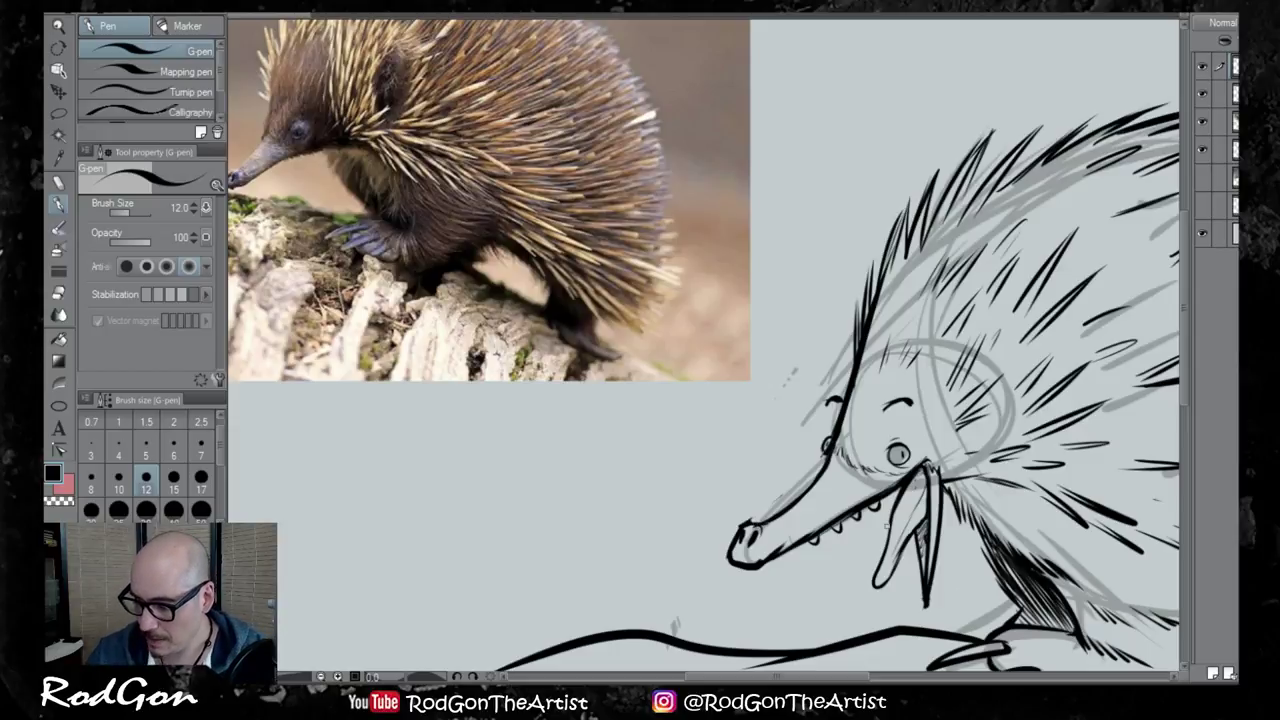
Ink a drip of saliva falling from the tongue's tip and small oval drops on the ground below it
drag(877, 577, 888, 614)
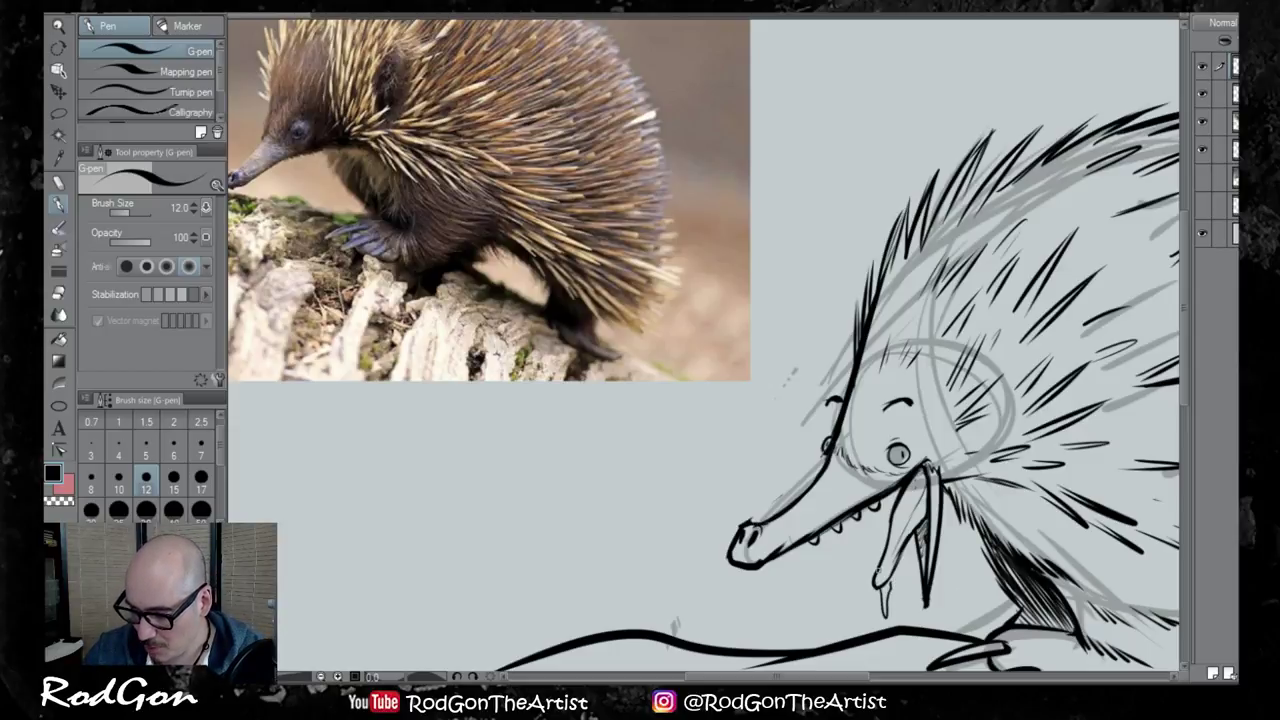
mouse_move(895, 554)
mouse_down()
mouse_move(877, 574)
mouse_move(884, 600)
mouse_move(890, 538)
mouse_move(872, 457)
mouse_up()
mouse_move(862, 525)
mouse_down()
mouse_move(839, 535)
mouse_move(870, 527)
mouse_move(870, 540)
mouse_up()
drag(864, 545, 880, 546)
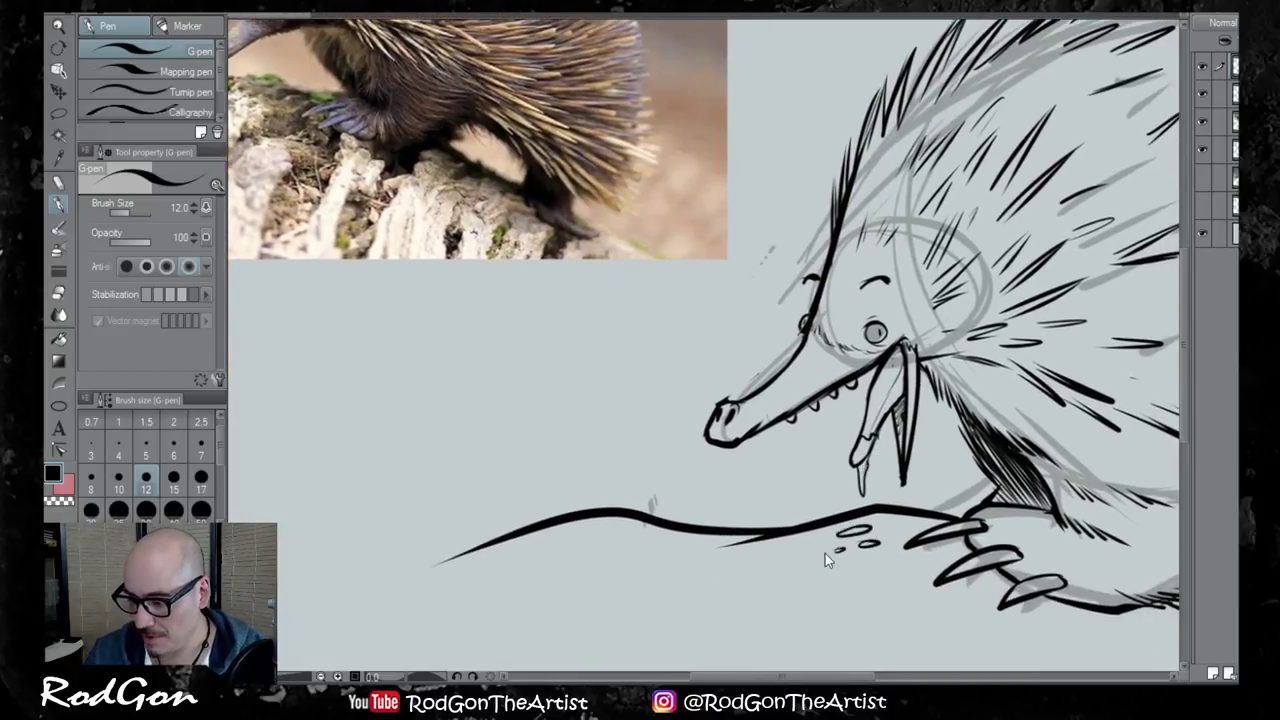
Hide the rough grey sketch layer and add a new empty layer directly above it for the colours
scroll(829, 557, down, 2)
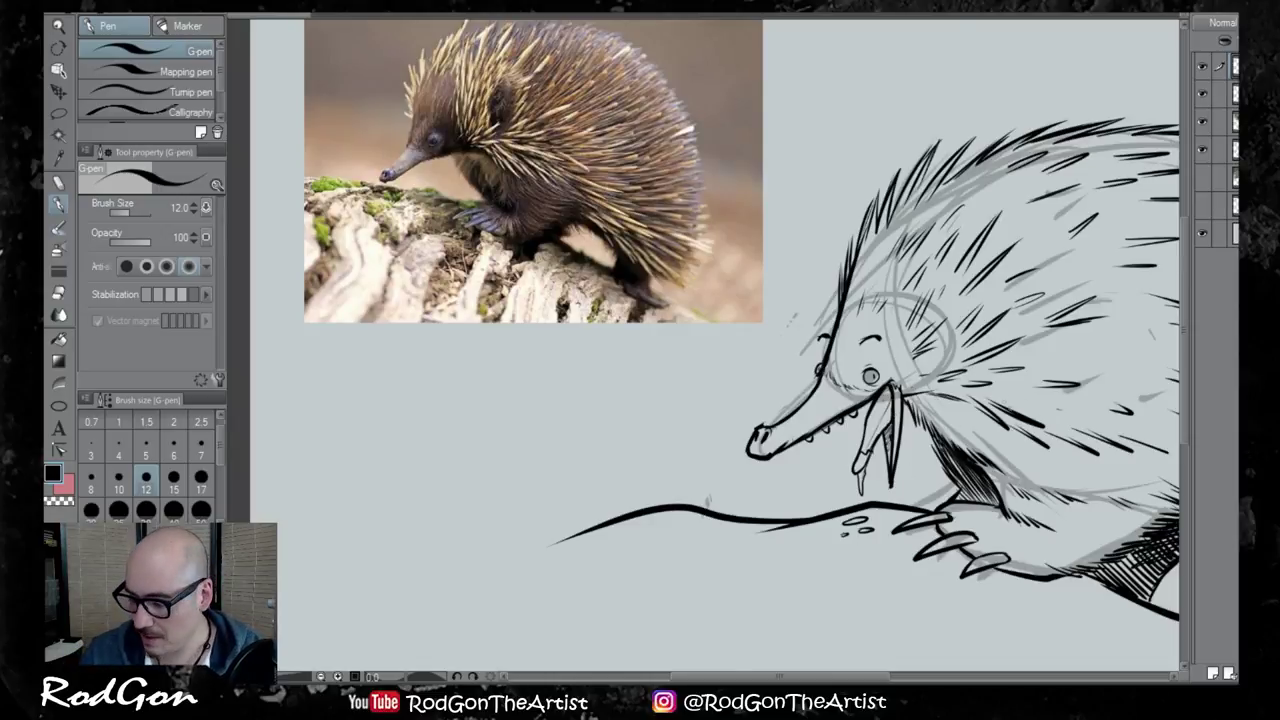
mouse_move(1026, 438)
mouse_down()
mouse_move(734, 416)
mouse_move(853, 447)
mouse_up()
click(1236, 94)
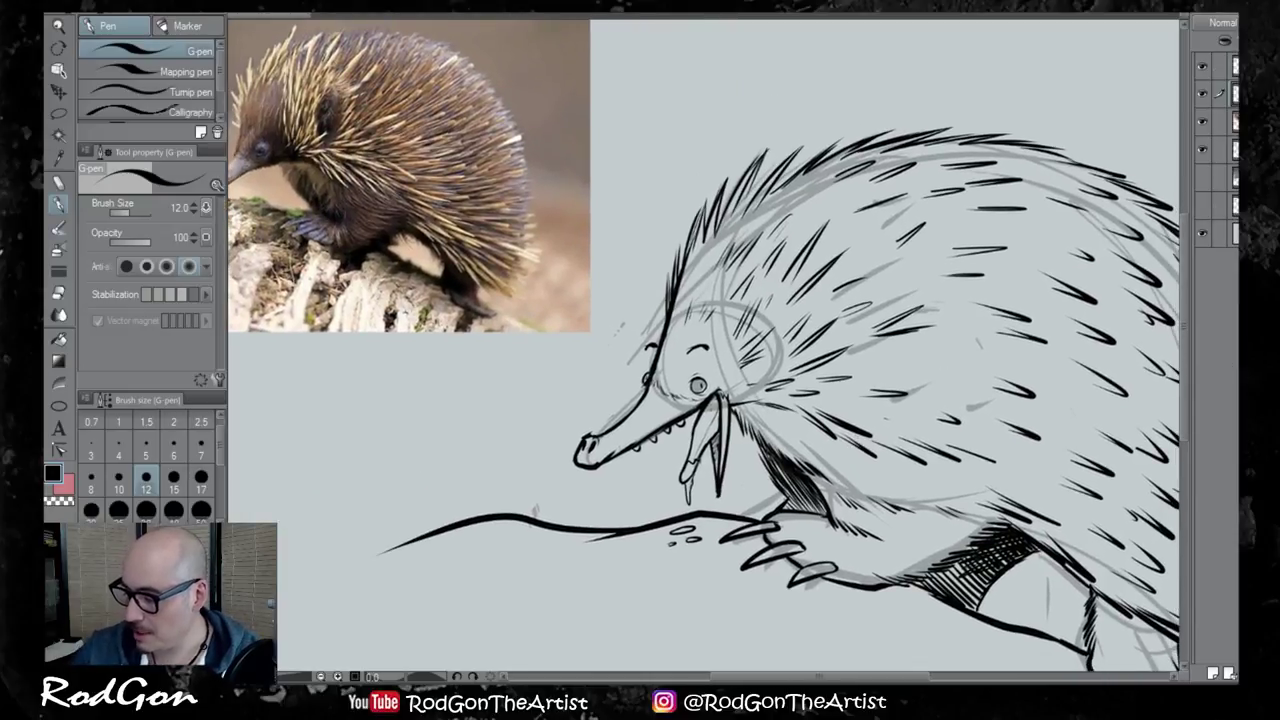
click(1203, 91)
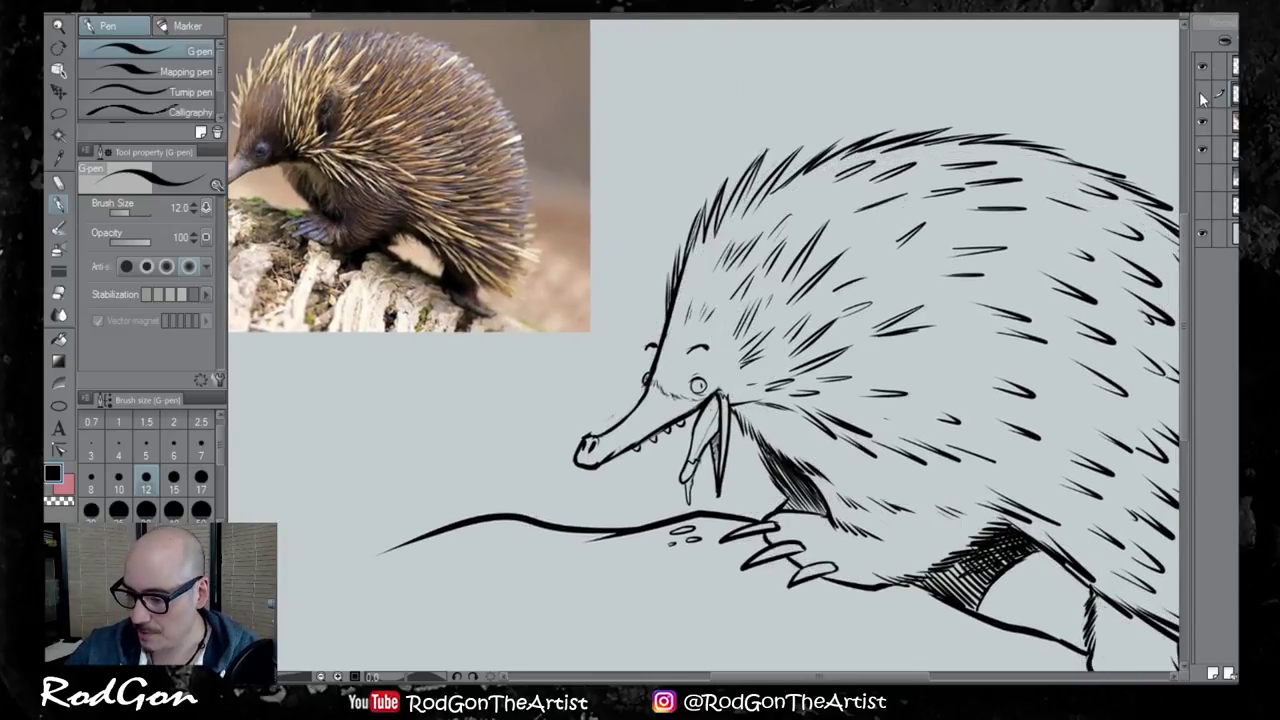
click(1212, 672)
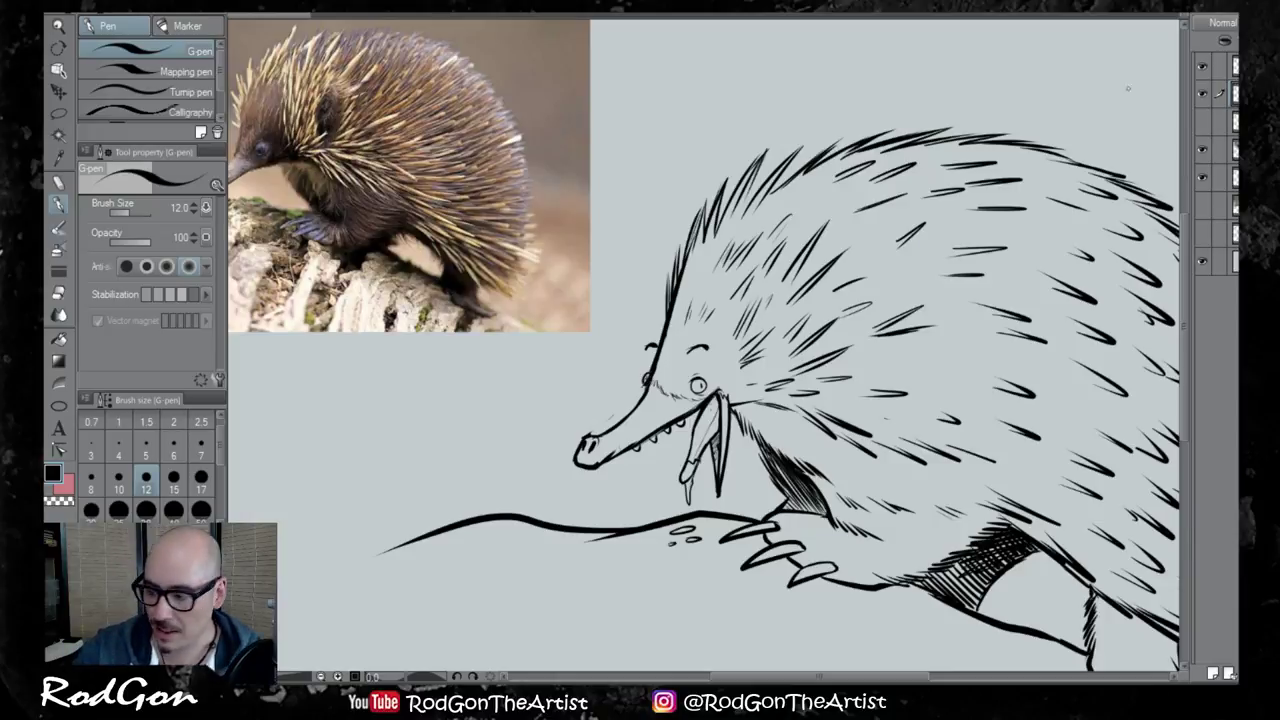
Block in the whole echidna with the G-pen at size 300, using a brown sampled from the reference animal's fur
alt+click(265, 125)
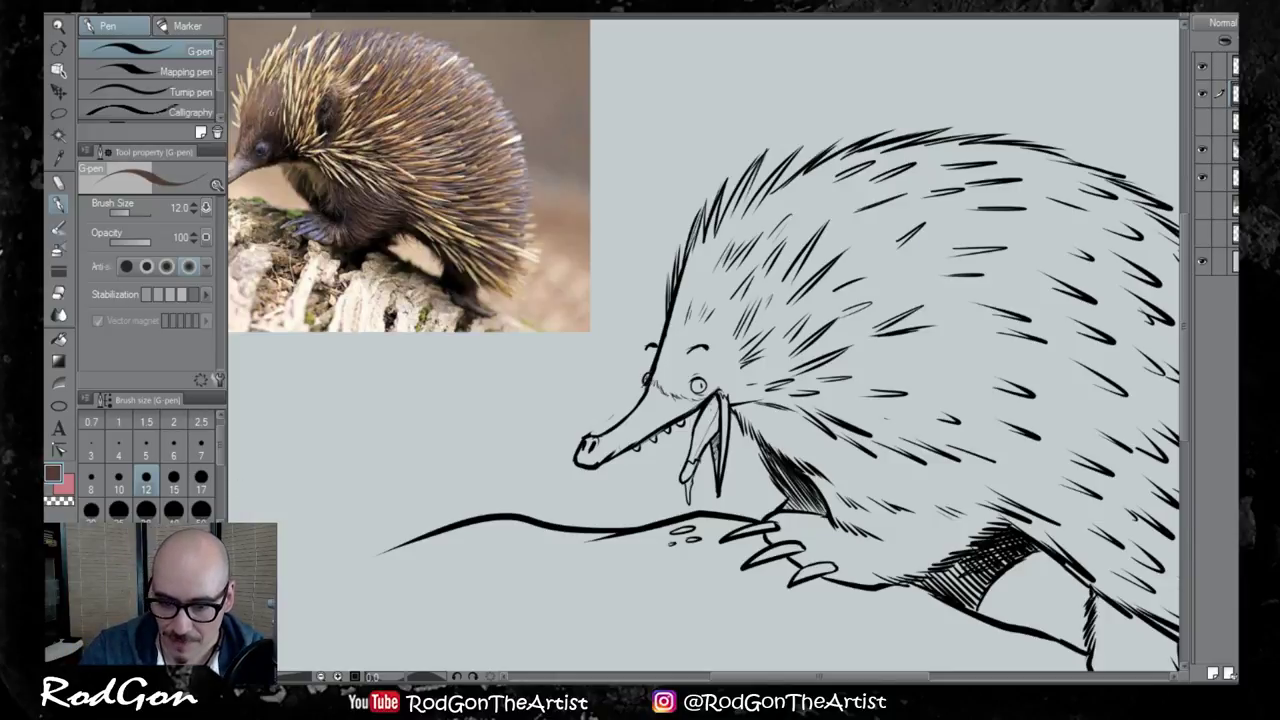
alt+click(264, 125)
alt+click(259, 128)
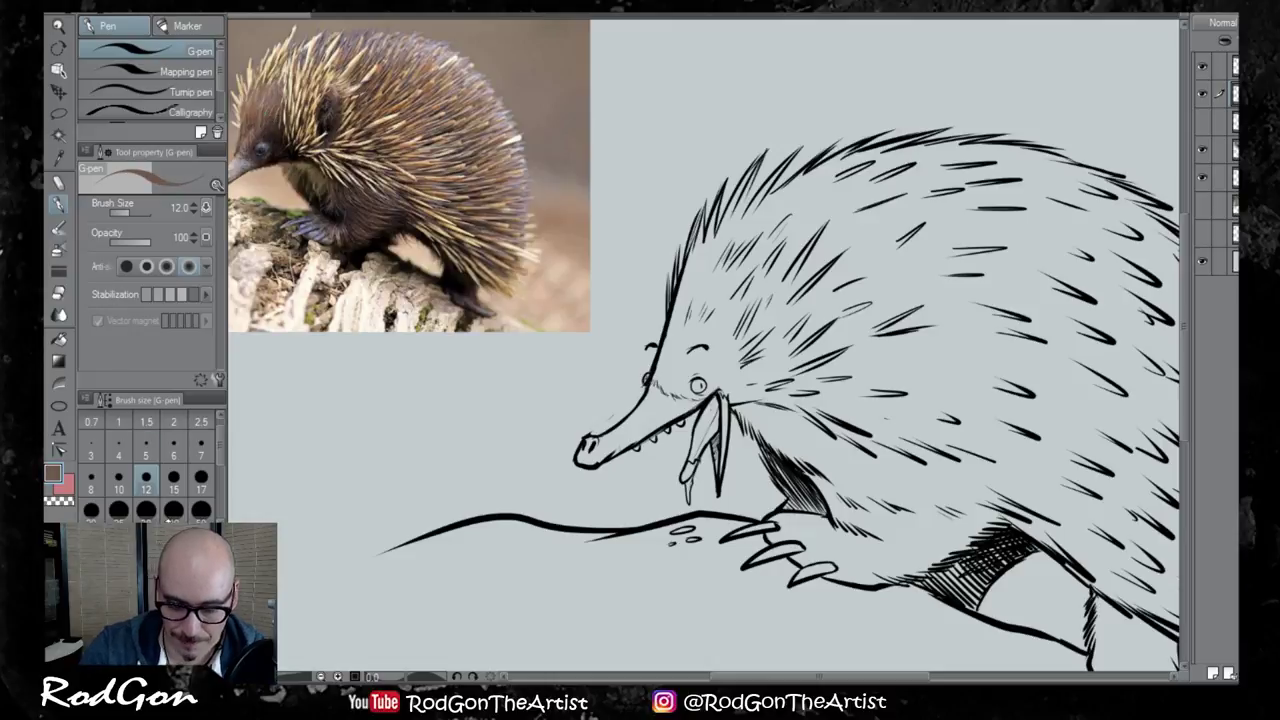
scroll(200, 500, down, 2)
click(200, 515)
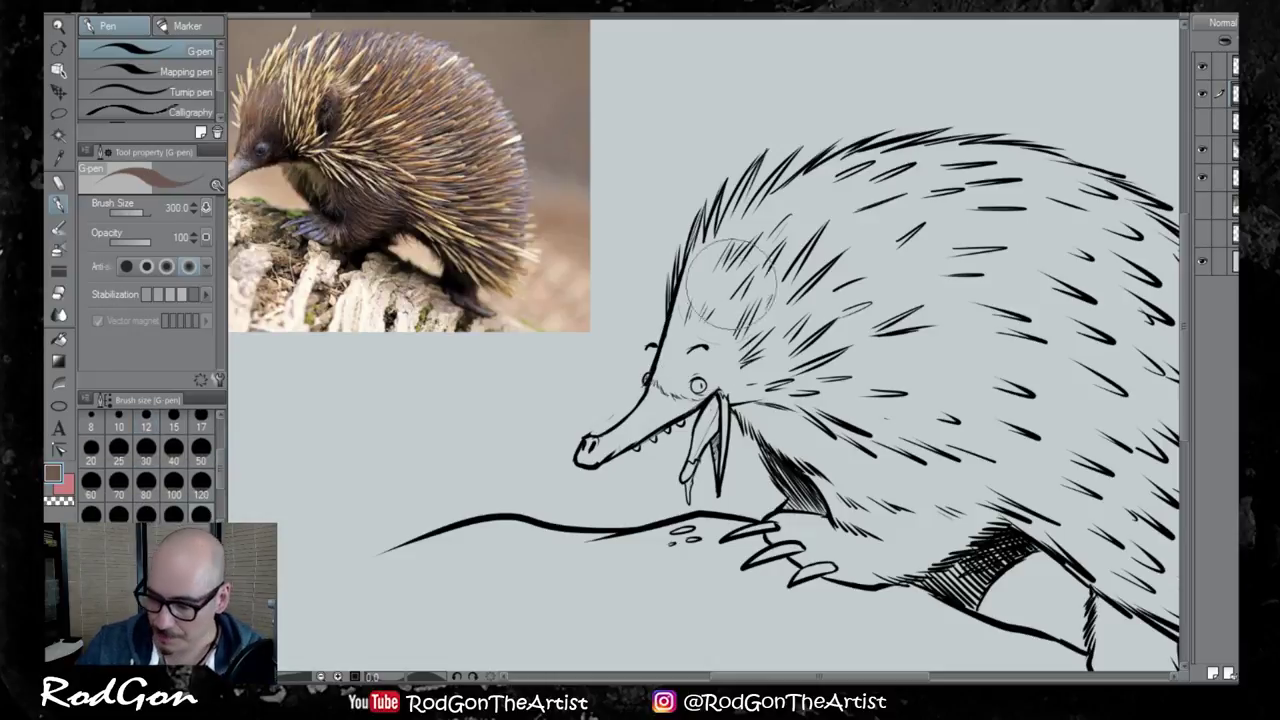
mouse_move(635, 378)
mouse_down()
mouse_move(815, 160)
mouse_move(1000, 186)
mouse_move(1015, 312)
mouse_move(931, 520)
mouse_move(861, 351)
mouse_move(610, 430)
mouse_move(727, 440)
mouse_up()
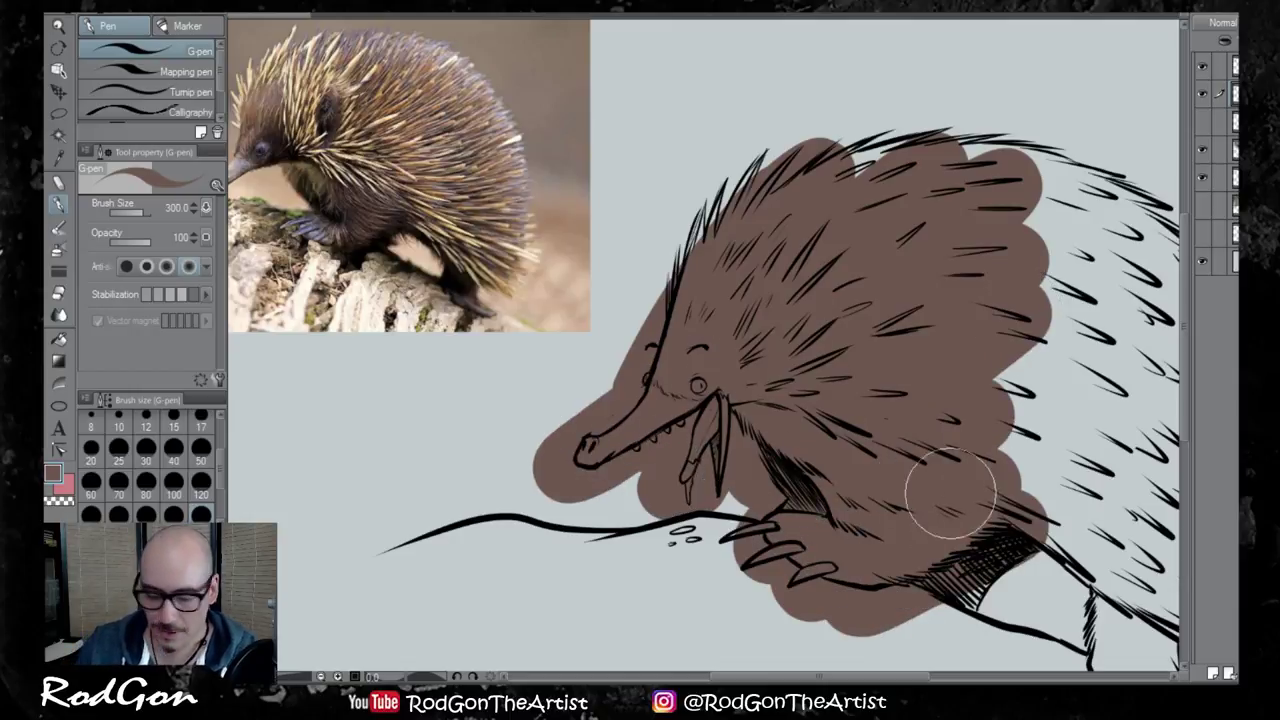
drag(966, 485, 688, 447)
mouse_move(575, 105)
mouse_down()
mouse_move(775, 78)
mouse_move(847, 130)
mouse_move(863, 198)
mouse_move(915, 242)
mouse_move(841, 367)
mouse_move(867, 428)
mouse_move(777, 593)
mouse_move(811, 627)
mouse_move(951, 626)
mouse_move(1051, 531)
mouse_up()
drag(791, 441, 871, 314)
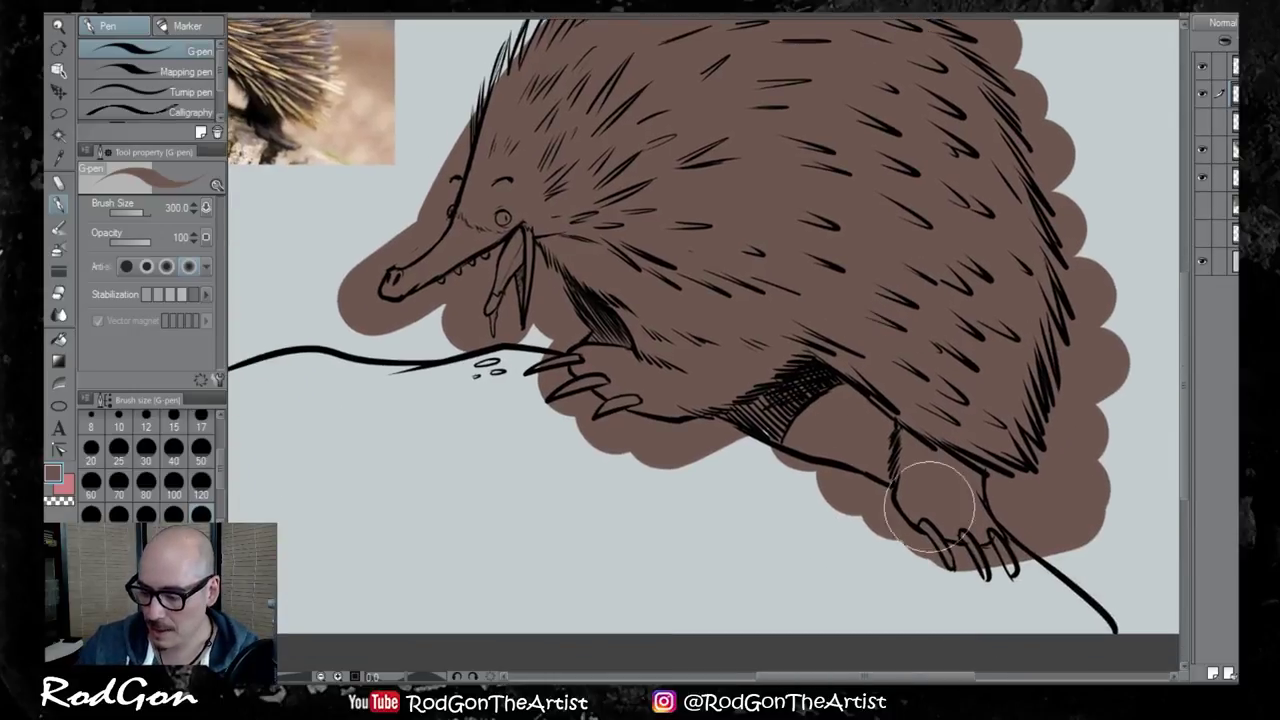
drag(929, 507, 998, 546)
Colour the front and hind claws with the G-pen at size 30, using a blue-violet sampled from the reference animal's foot
mouse_move(607, 242)
mouse_down()
mouse_move(917, 500)
mouse_move(772, 446)
mouse_move(816, 426)
mouse_up()
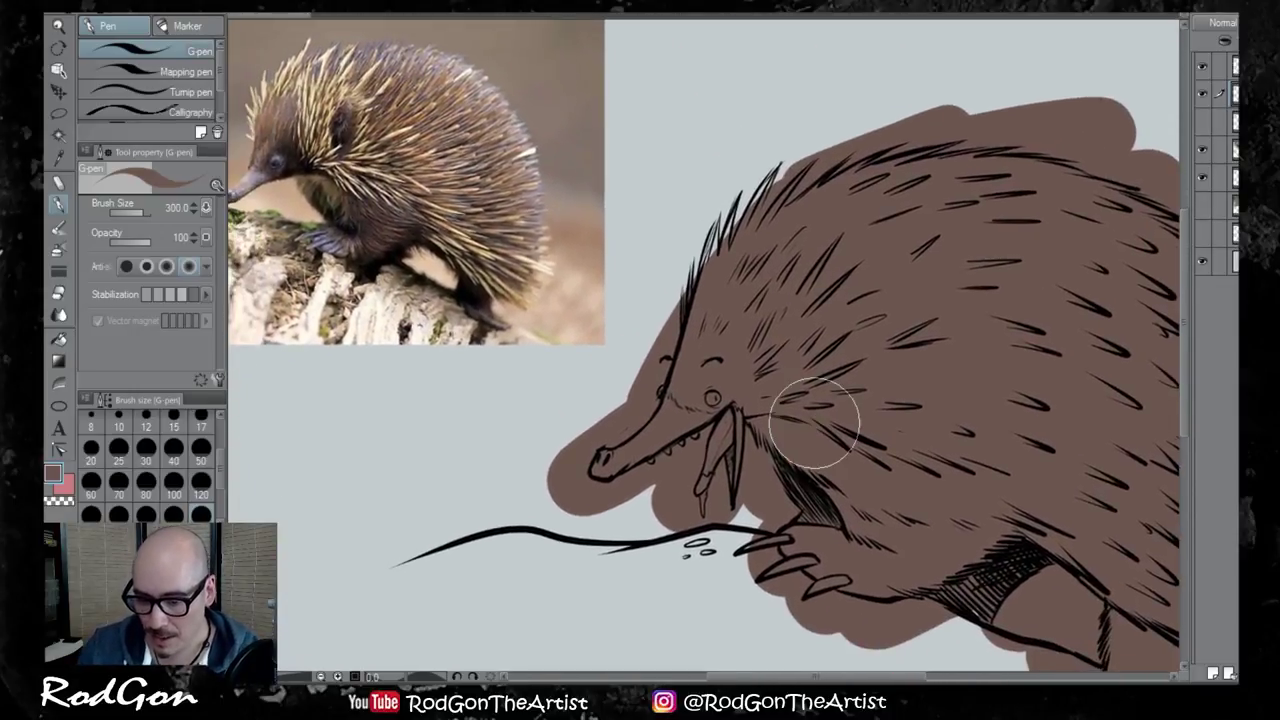
alt+click(326, 240)
alt+click(324, 239)
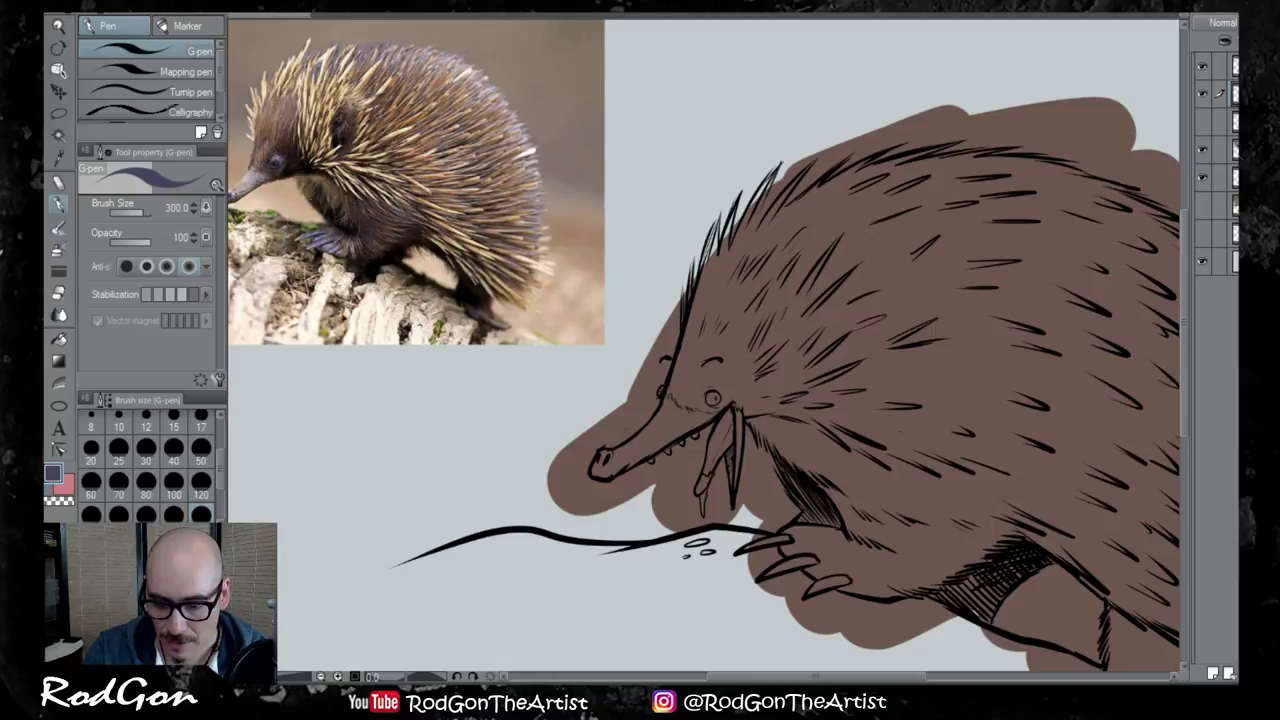
alt+click(326, 241)
alt+click(326, 241)
click(145, 450)
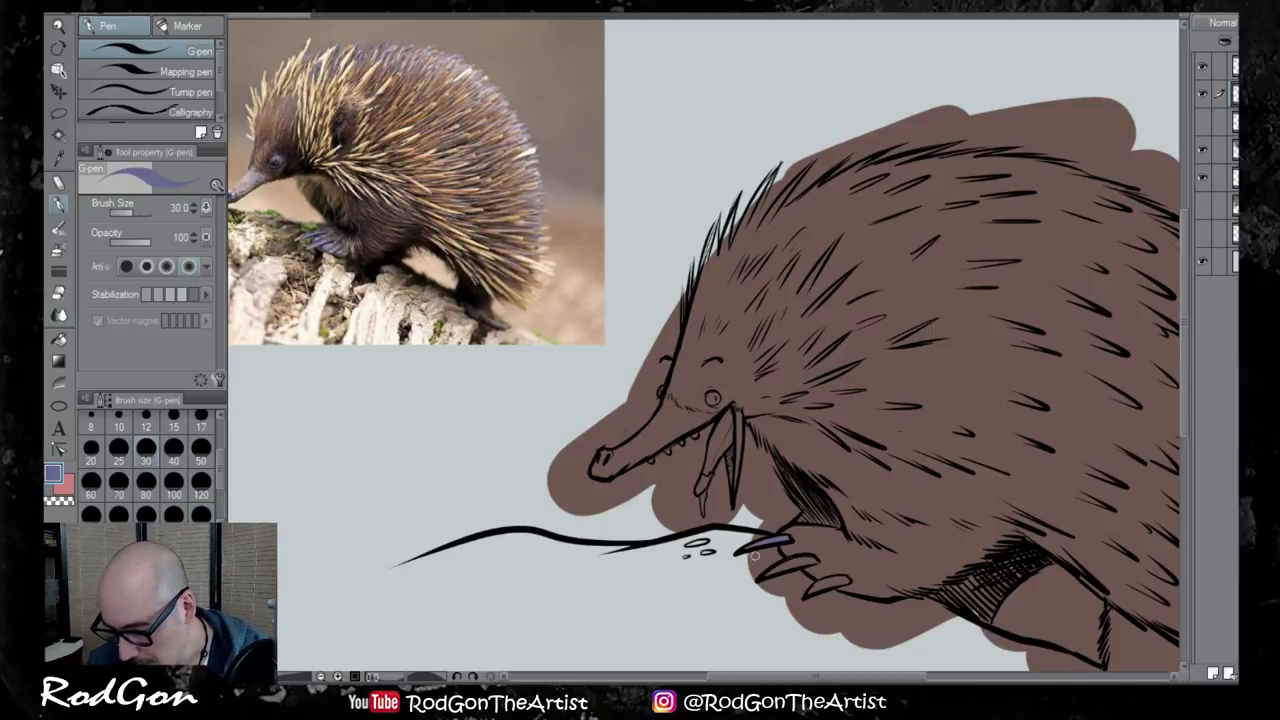
mouse_move(781, 567)
mouse_down()
mouse_move(804, 560)
mouse_move(768, 574)
mouse_up()
drag(849, 578, 810, 590)
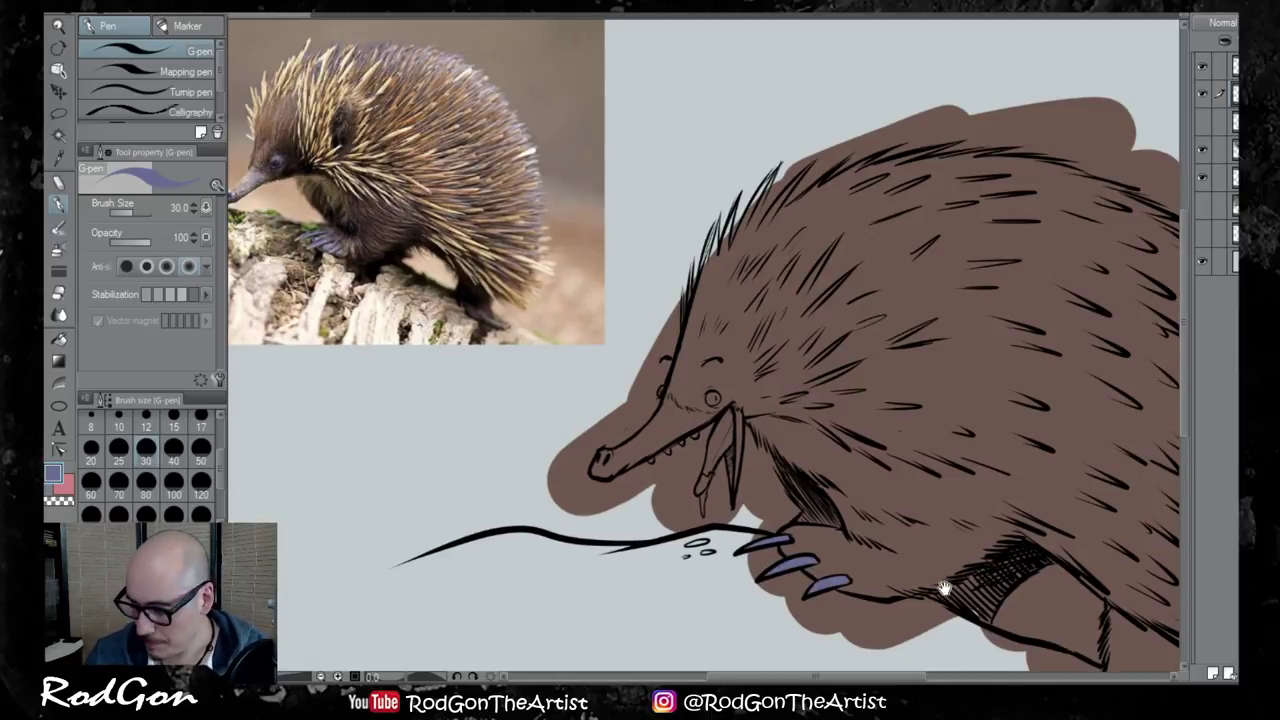
drag(945, 590, 695, 415)
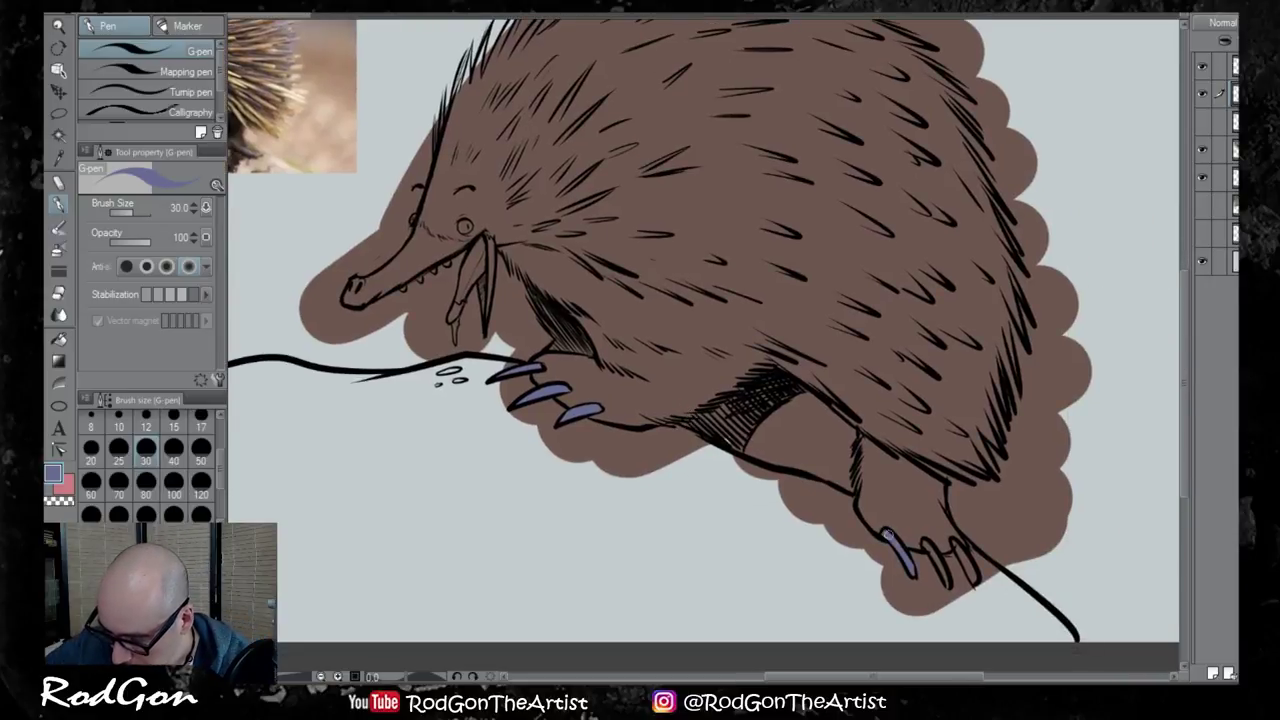
mouse_move(928, 546)
mouse_down()
mouse_move(948, 582)
mouse_move(970, 580)
mouse_up()
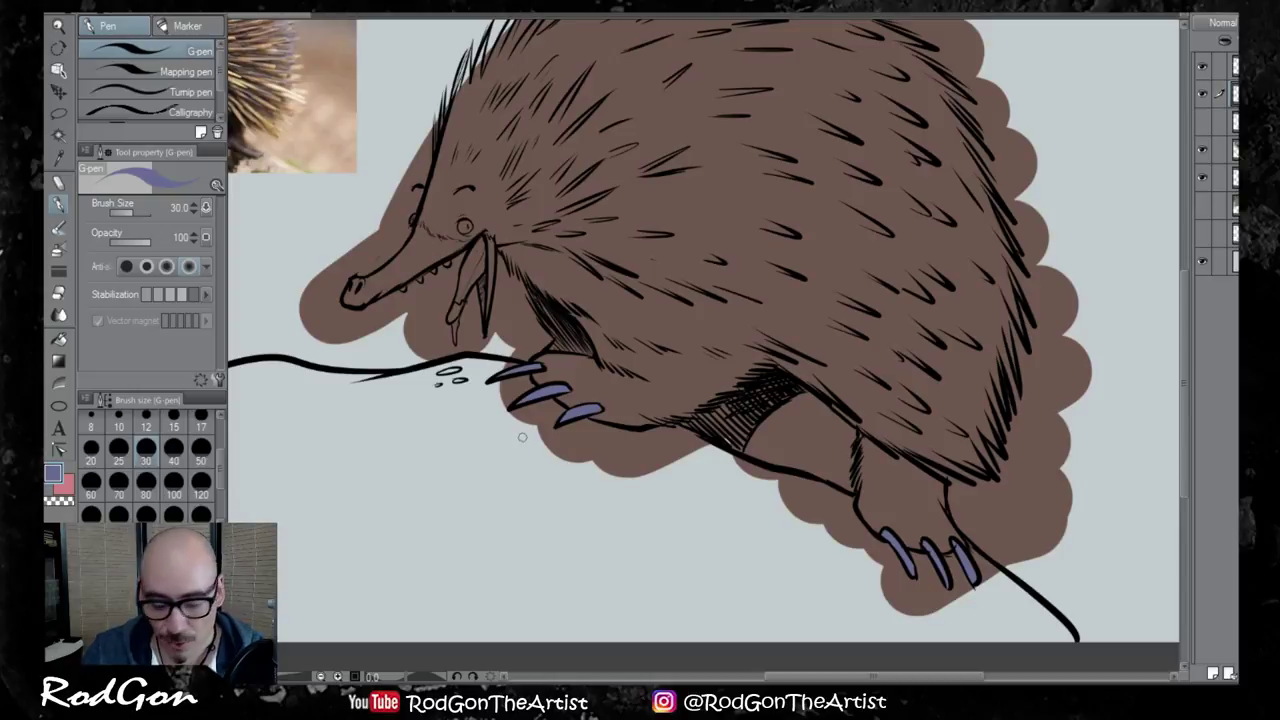
drag(506, 464, 738, 556)
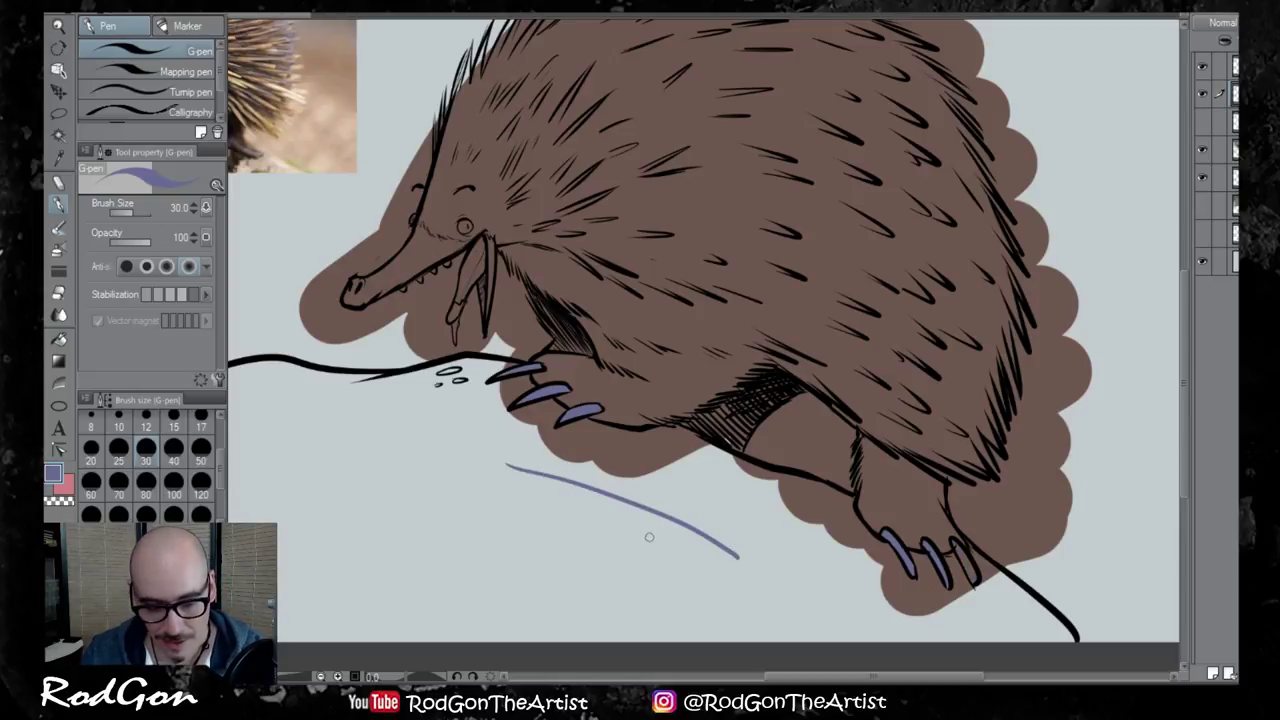
mouse_move(458, 492)
mouse_down()
mouse_move(566, 531)
mouse_move(662, 545)
mouse_up()
key(ctrl+z)
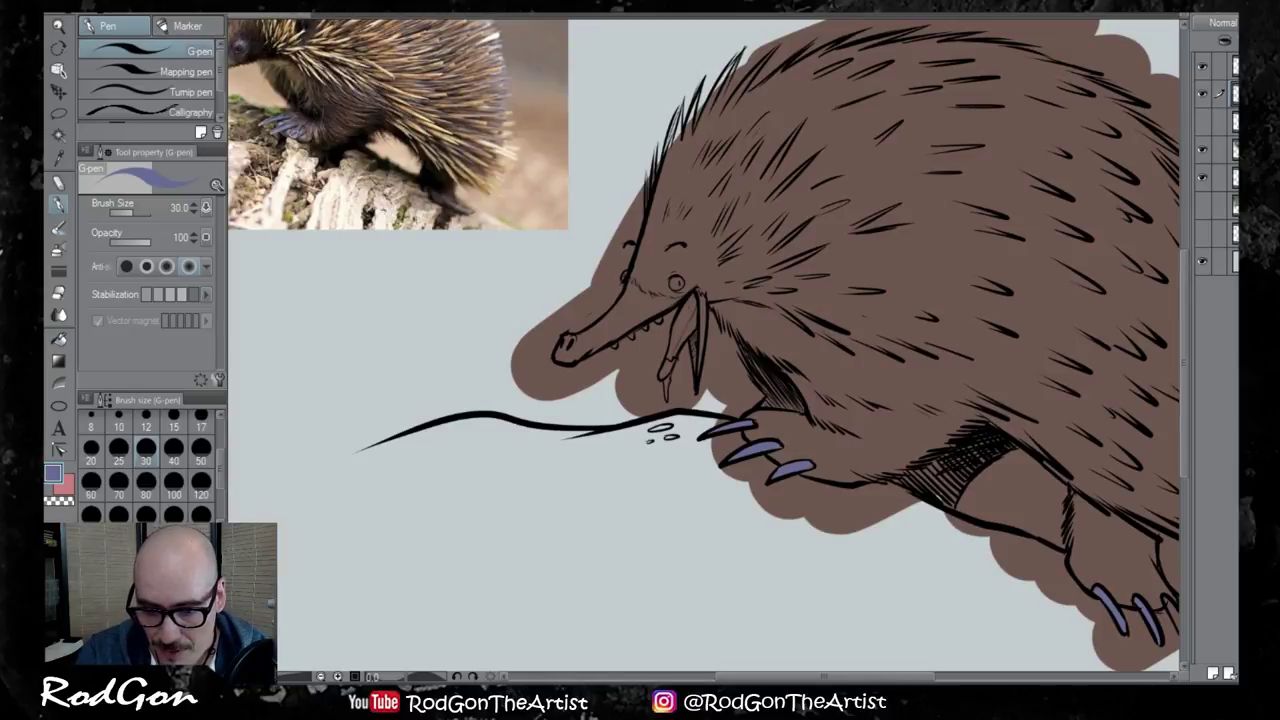
Paint the front and hind paws blue-grey, then fill the rearmost hind claw with the violet sampled from its neighbouring claw
alt+click(295, 130)
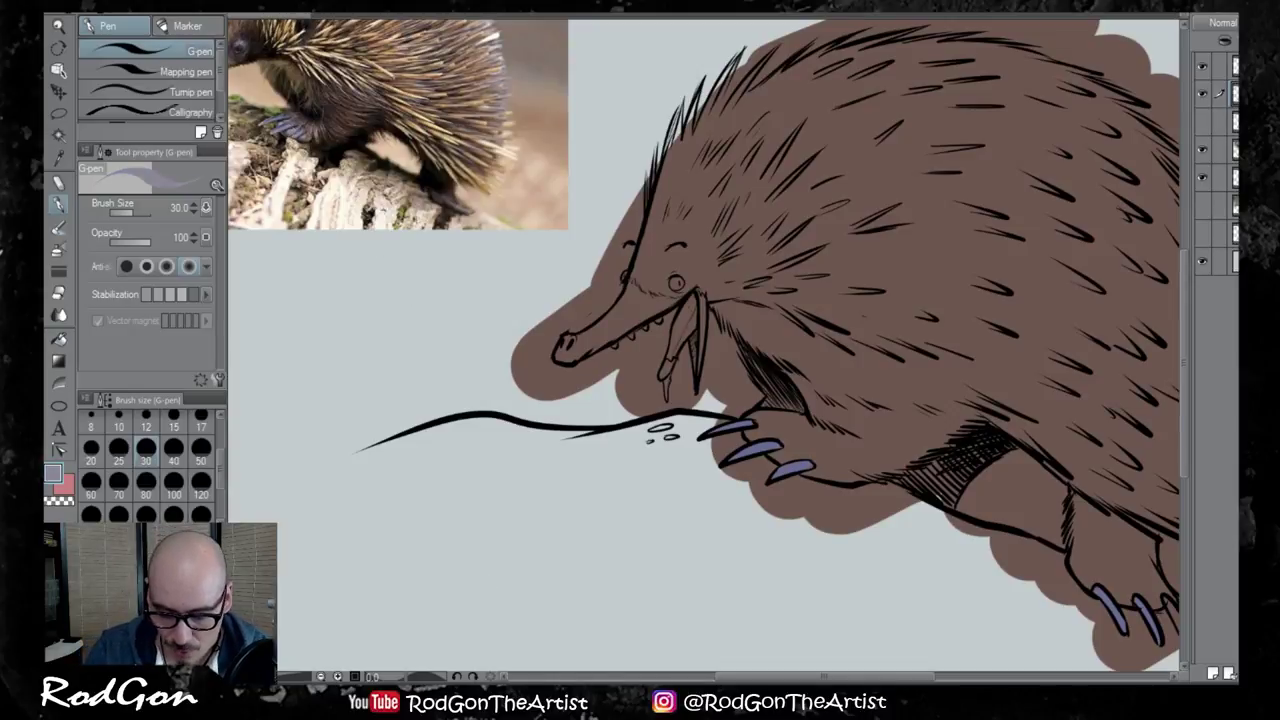
click(152, 604)
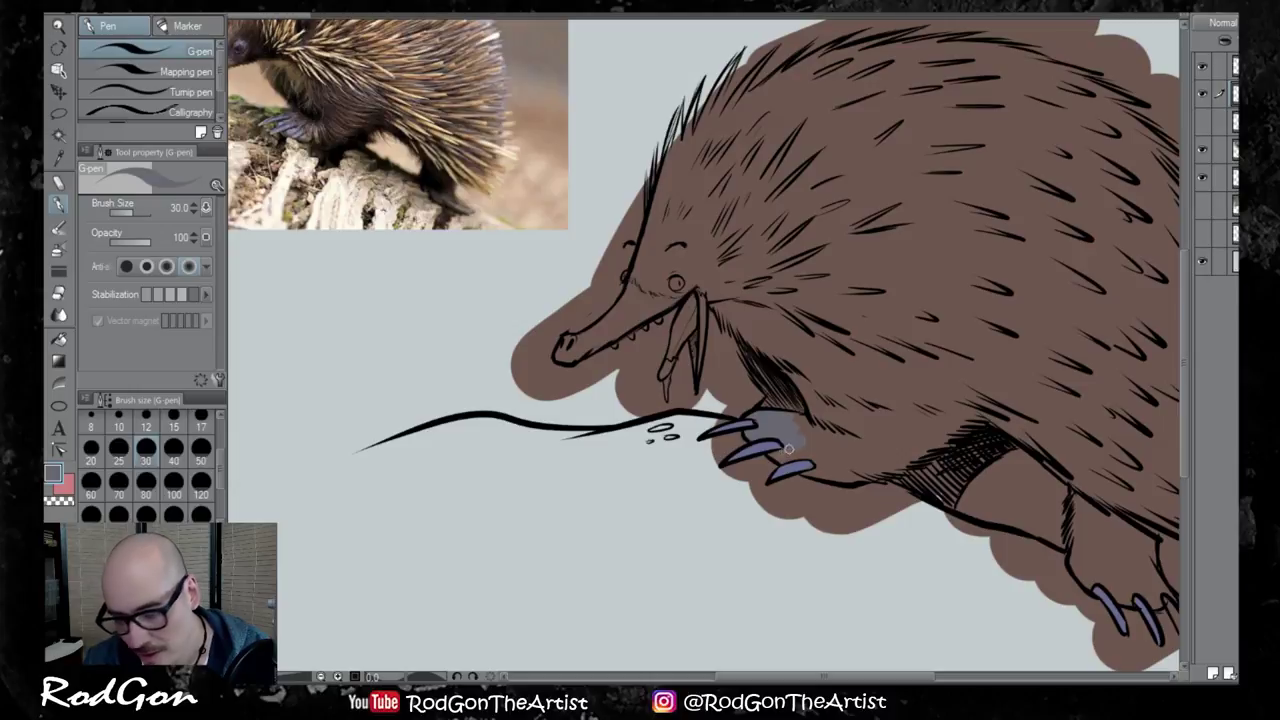
mouse_move(792, 446)
mouse_down()
mouse_move(819, 461)
mouse_move(811, 471)
mouse_move(853, 478)
mouse_move(829, 465)
mouse_up()
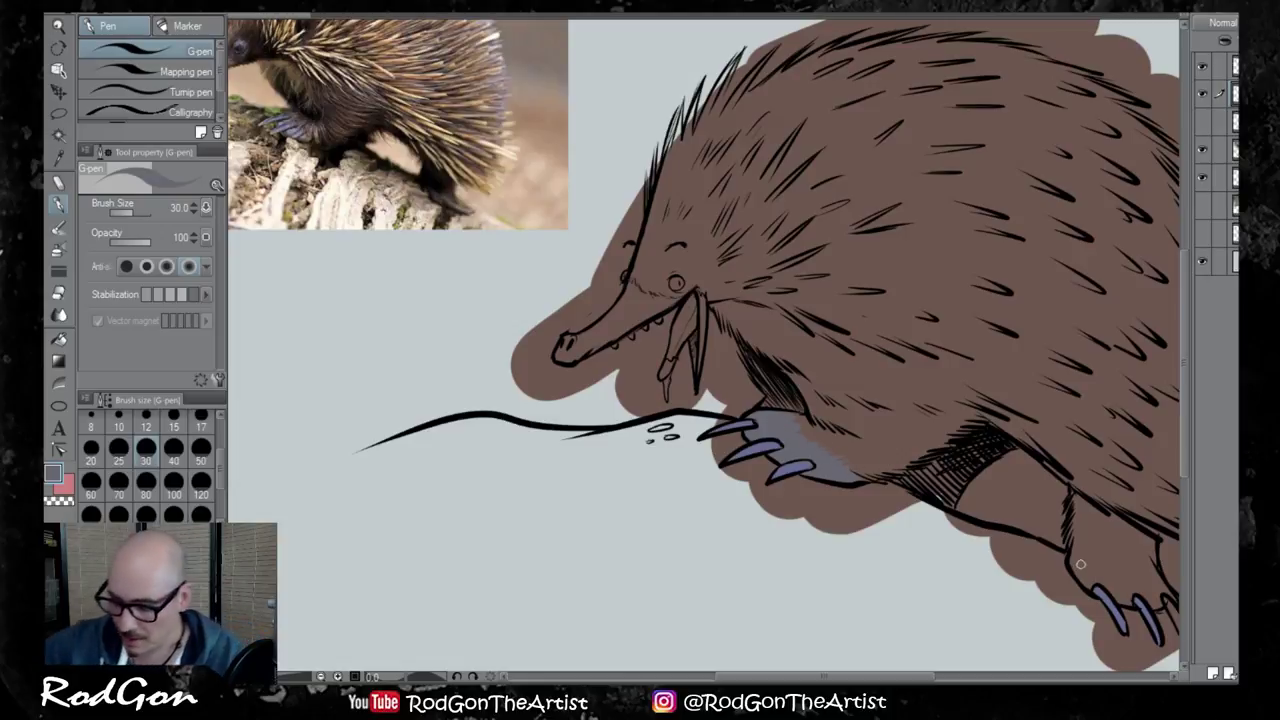
mouse_move(1072, 563)
mouse_down()
mouse_move(1119, 591)
mouse_move(1106, 566)
mouse_move(1124, 590)
mouse_move(1123, 563)
mouse_move(1163, 586)
mouse_up()
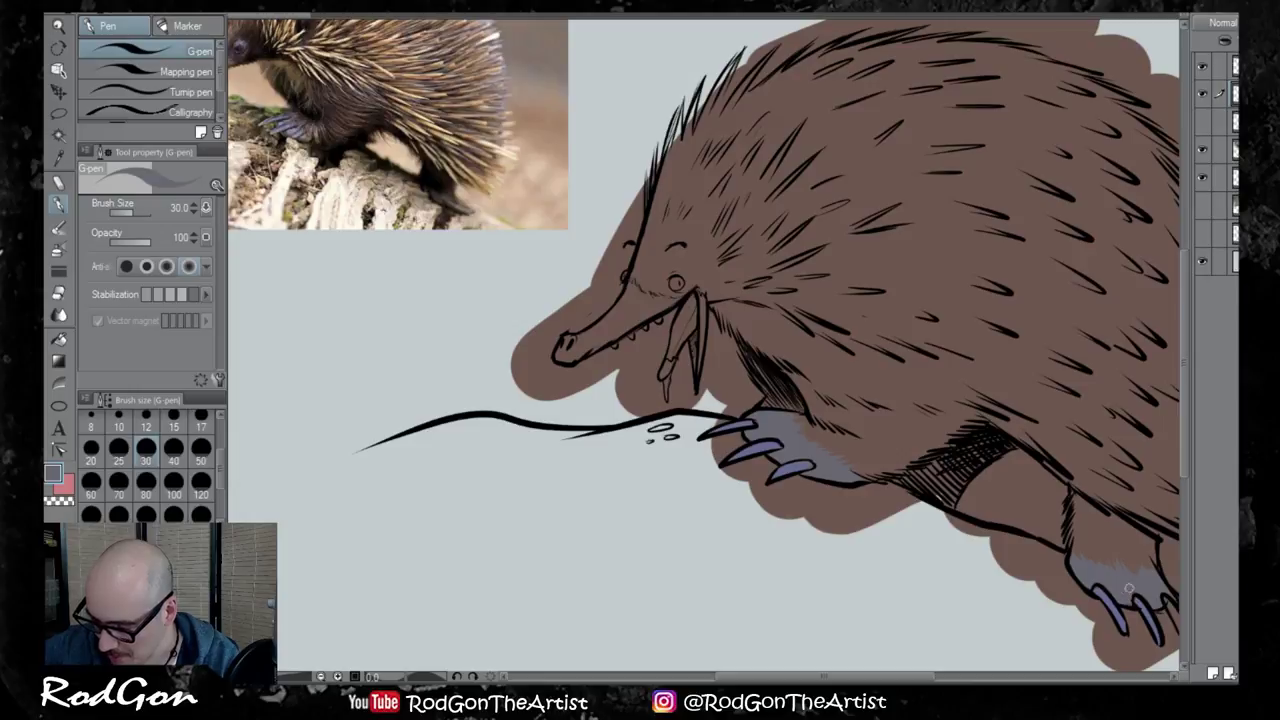
alt+click(1147, 615)
drag(1168, 606, 1176, 630)
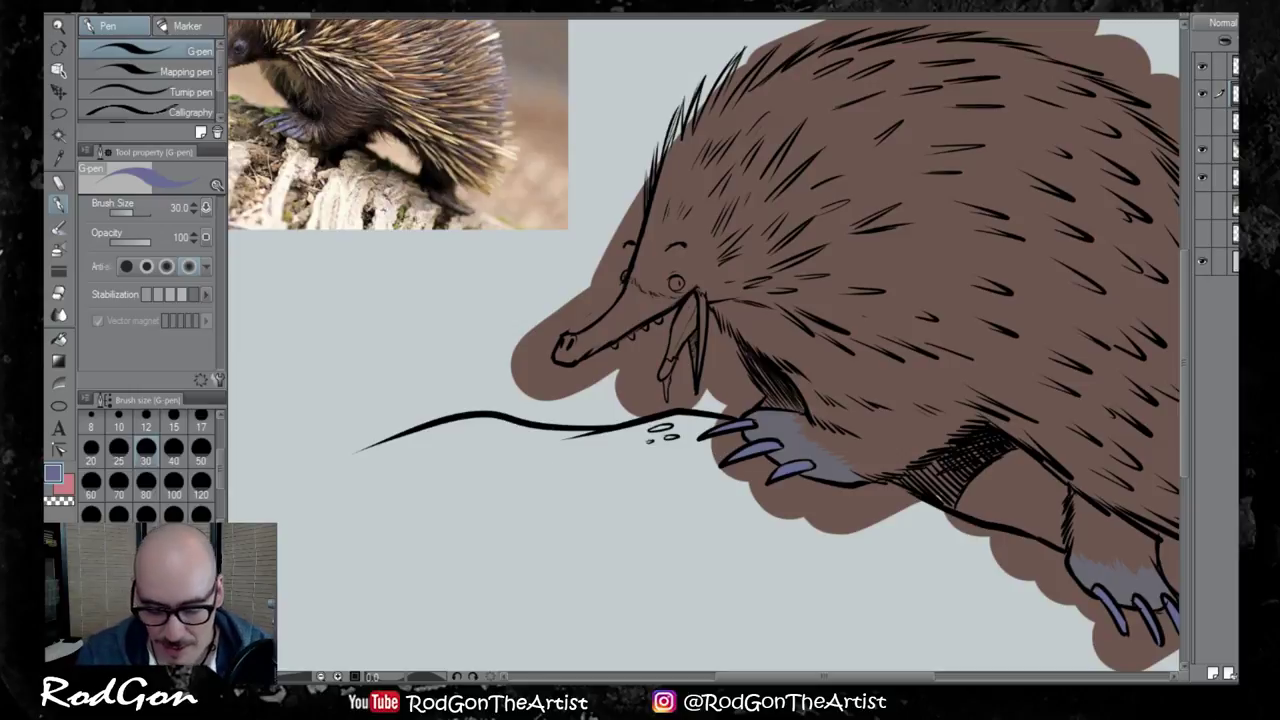
Fill both eyes white and colour the inside of the open mouth salmon pink
alt+click(676, 283)
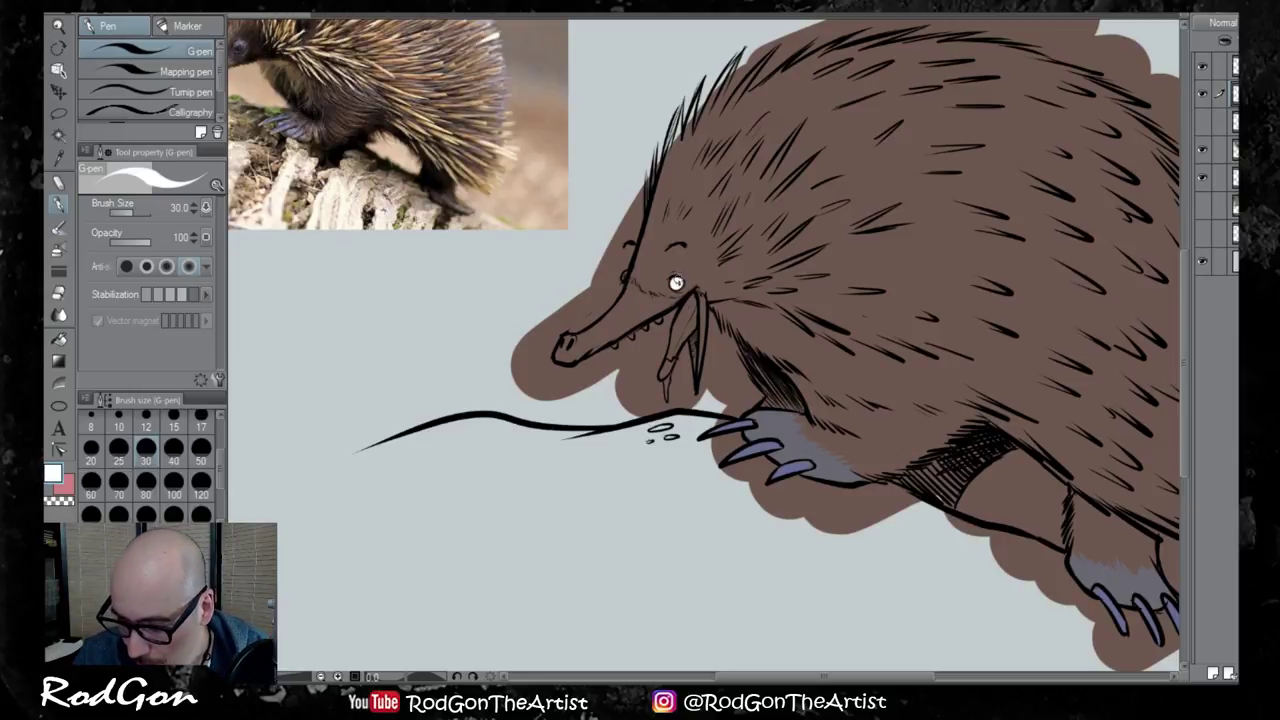
click(676, 283)
drag(627, 273, 625, 279)
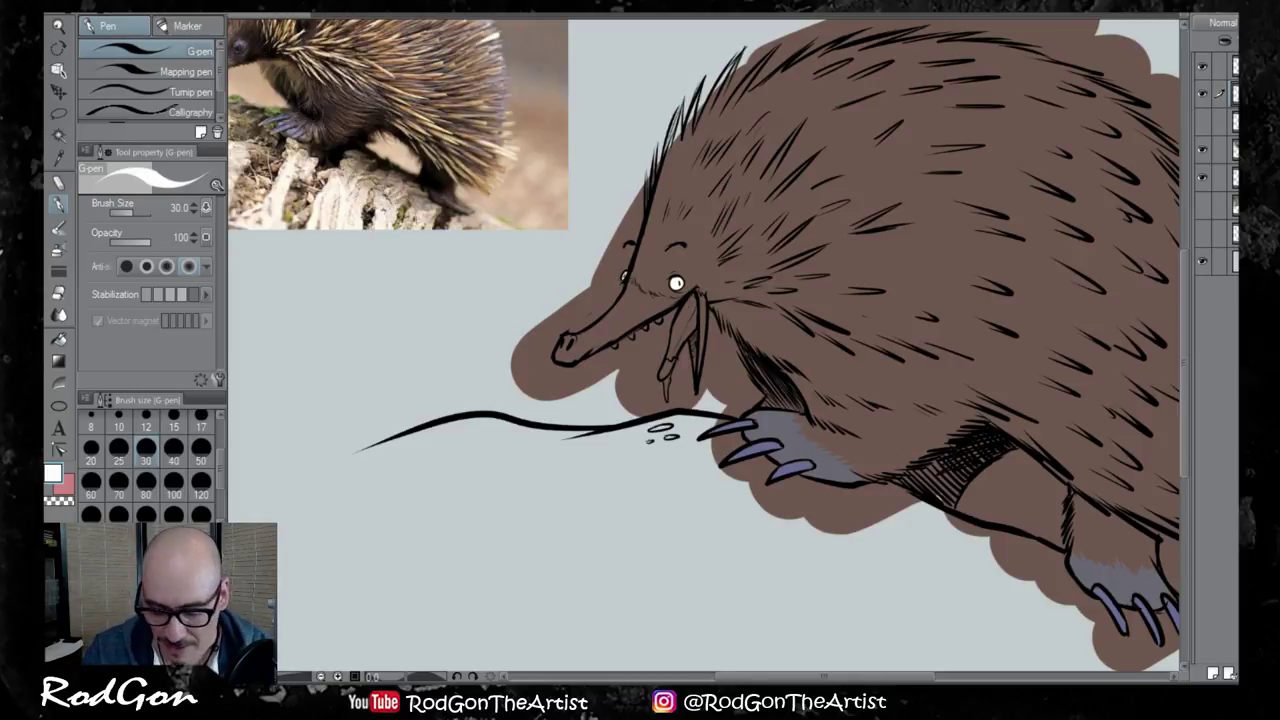
mouse_move(138, 568)
mouse_down()
mouse_move(162, 580)
mouse_move(150, 578)
mouse_up()
mouse_move(676, 313)
mouse_down()
mouse_move(686, 304)
mouse_move(690, 328)
mouse_move(676, 348)
mouse_move(680, 308)
mouse_up()
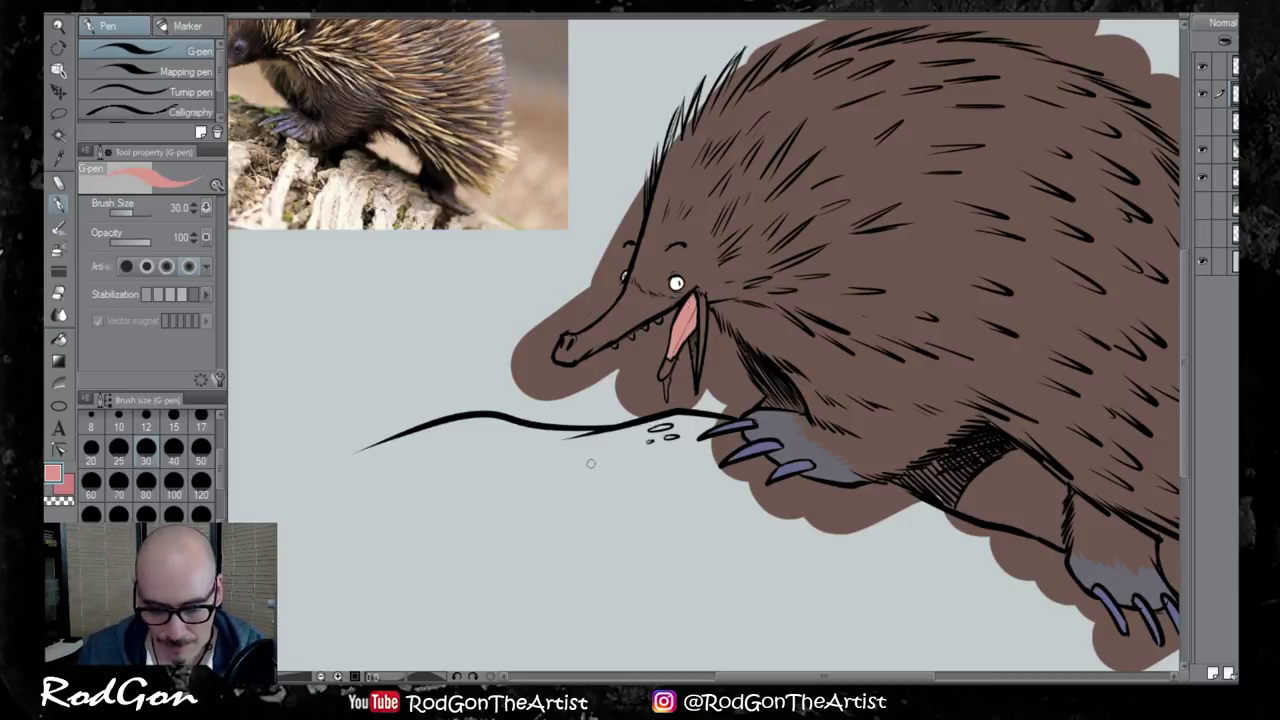
Colour the snout light grey, sampled from the reference animal's snout, and fill the teeth and the drool white
drag(616, 436, 684, 539)
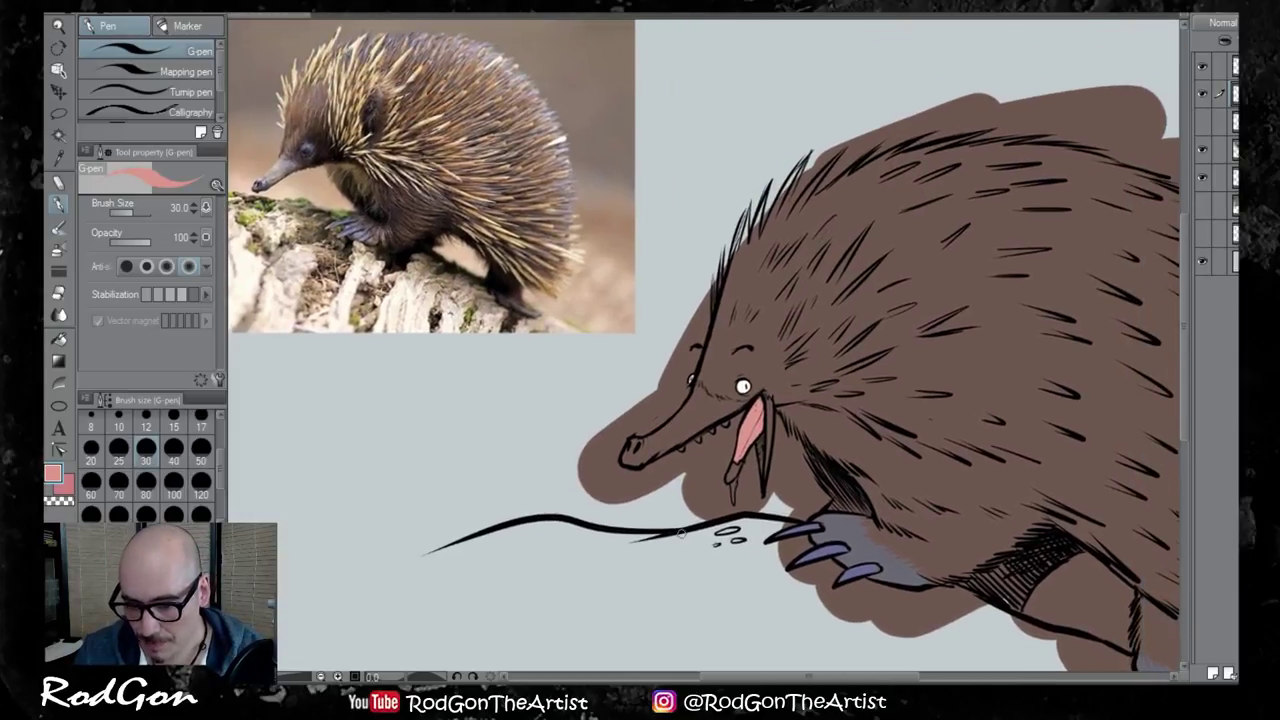
alt+click(277, 178)
alt+click(274, 167)
mouse_move(638, 445)
mouse_down()
mouse_move(710, 417)
mouse_move(665, 442)
mouse_move(701, 385)
mouse_move(695, 411)
mouse_move(736, 407)
mouse_up()
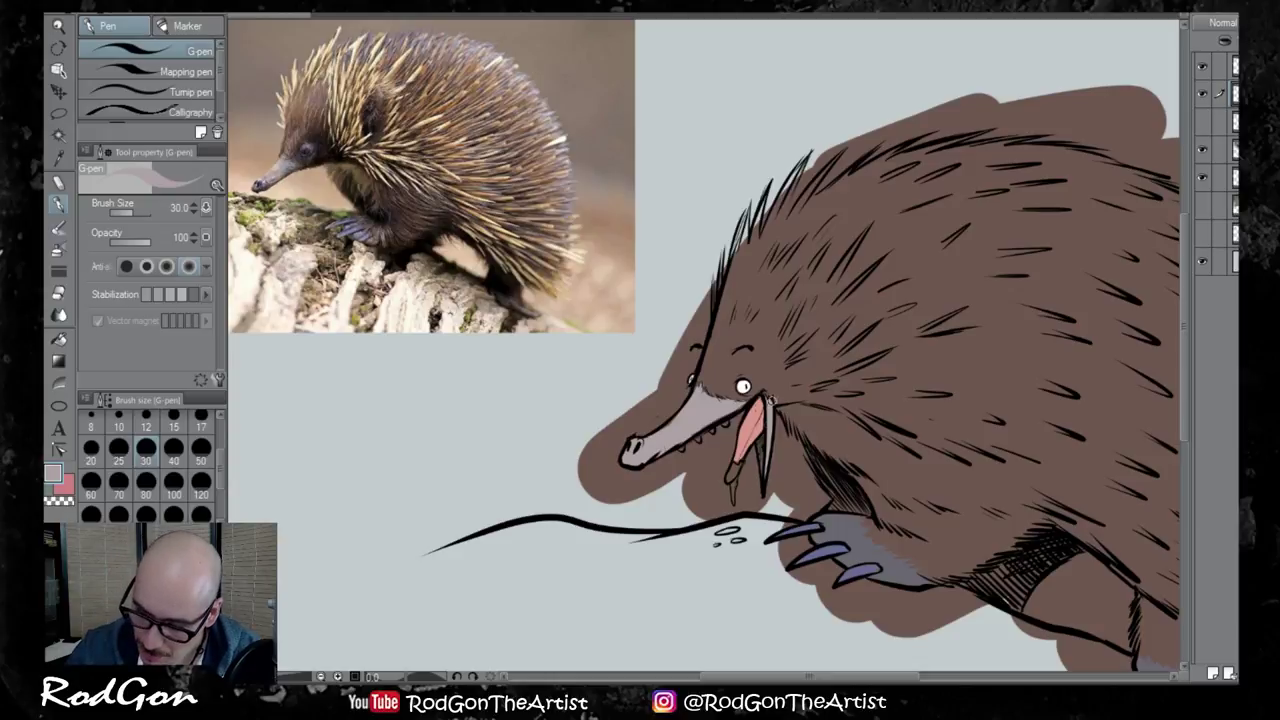
alt+click(743, 387)
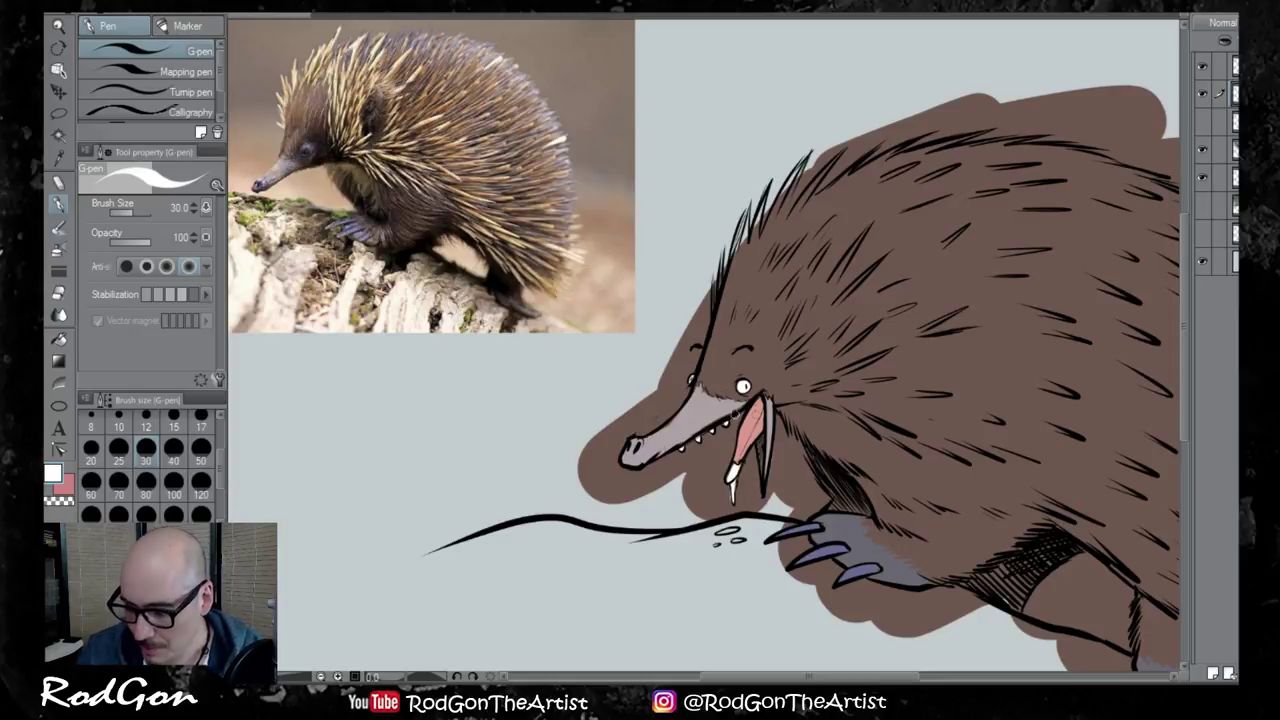
Paint the nose tip dark purple, sampled from the reference nose, and soften its edge into the snout with Blend at size 100
alt+click(718, 385)
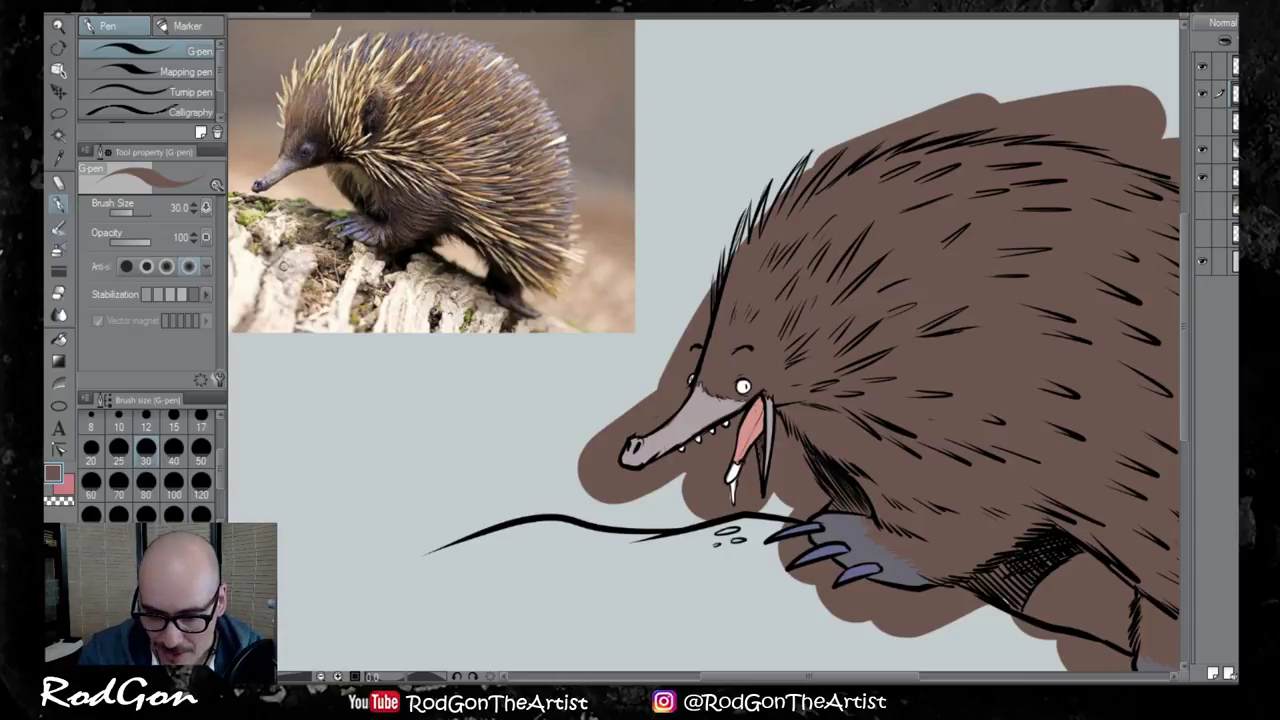
alt+click(265, 180)
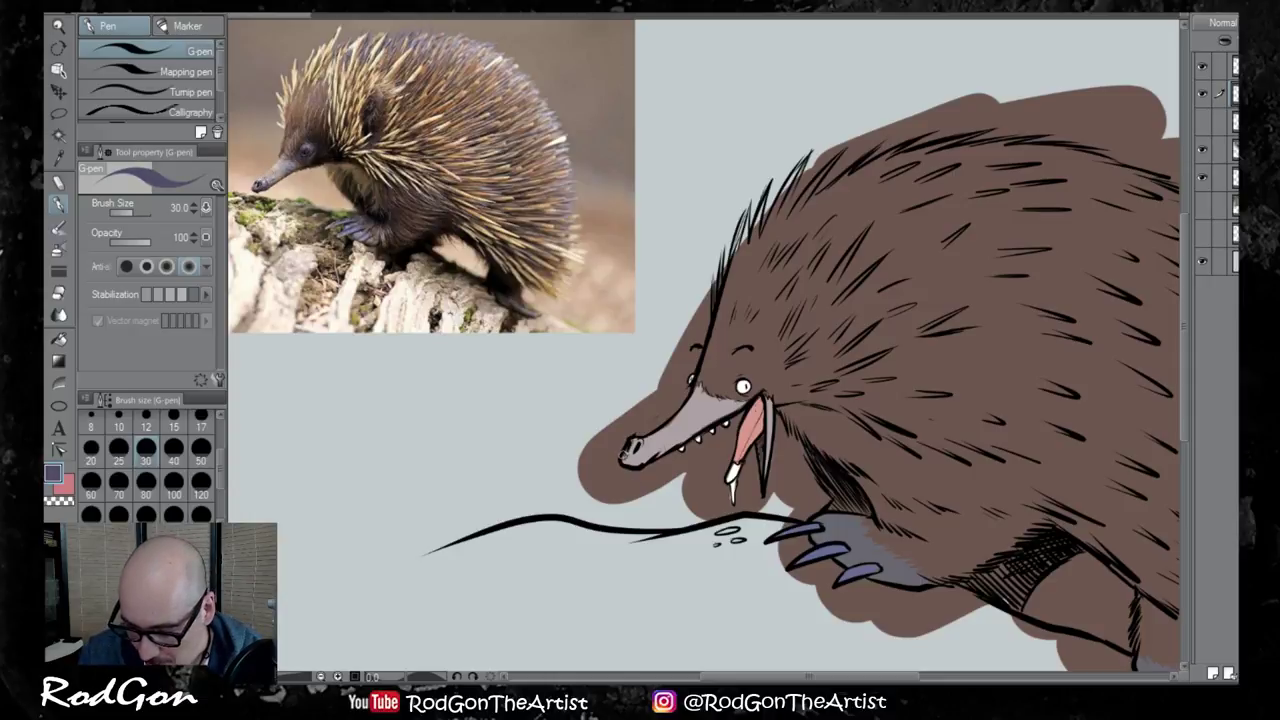
drag(638, 438, 638, 453)
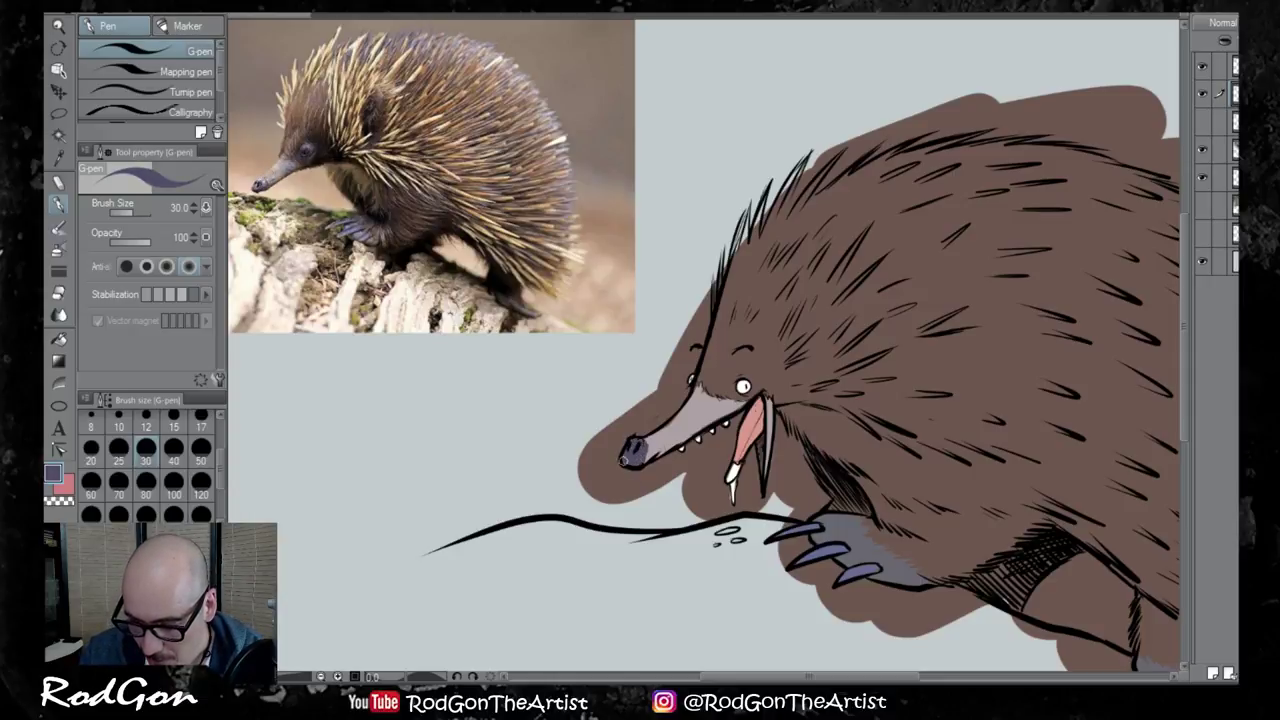
click(59, 315)
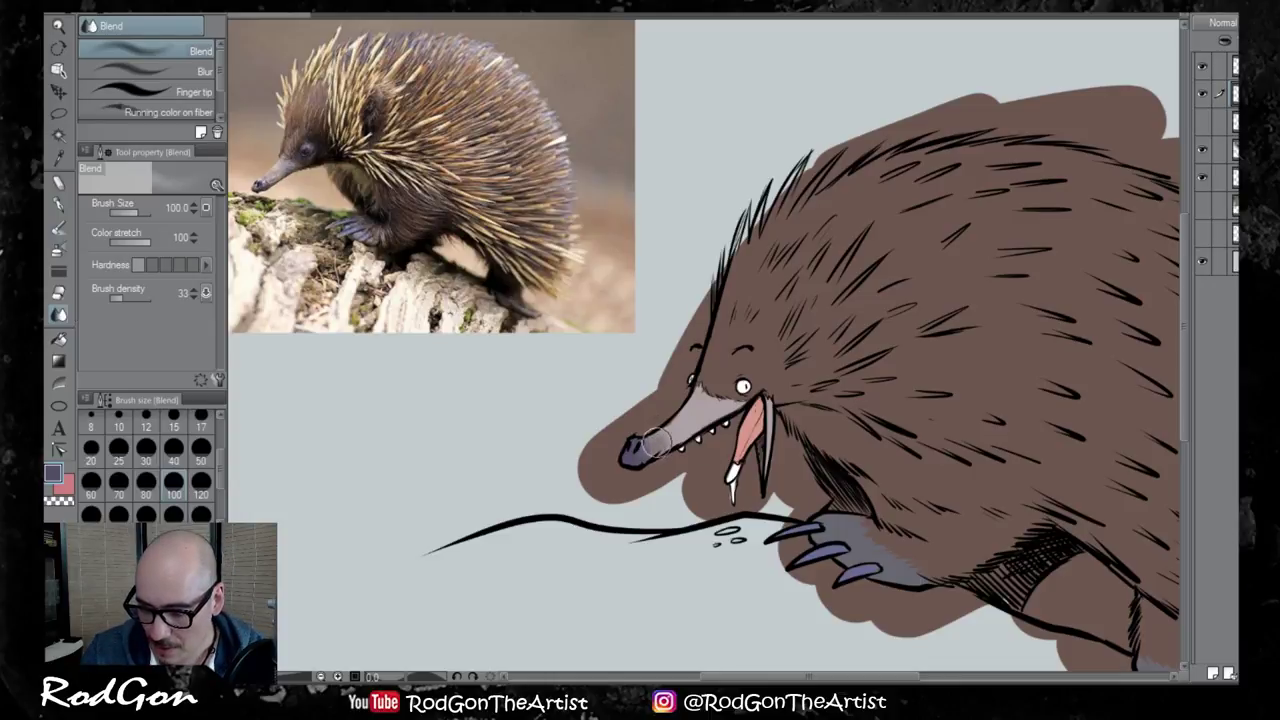
mouse_move(655, 440)
mouse_down()
mouse_move(690, 420)
mouse_move(680, 425)
mouse_up()
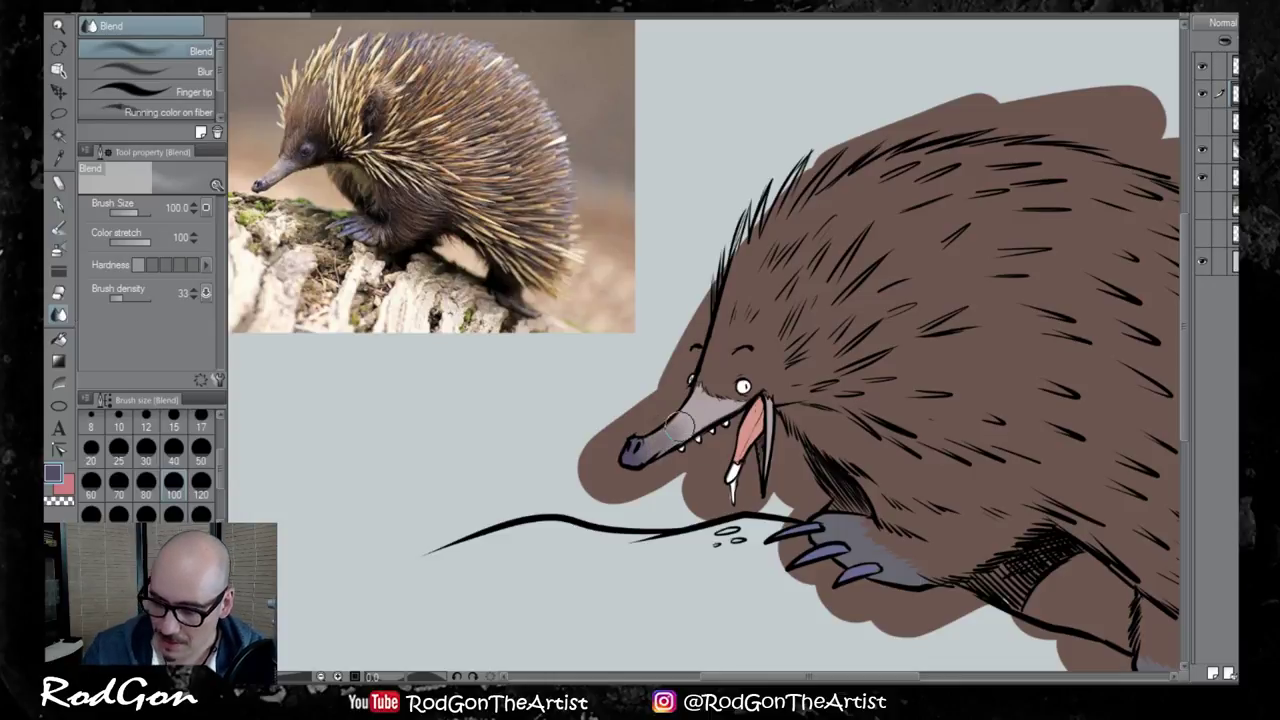
alt+click(321, 55)
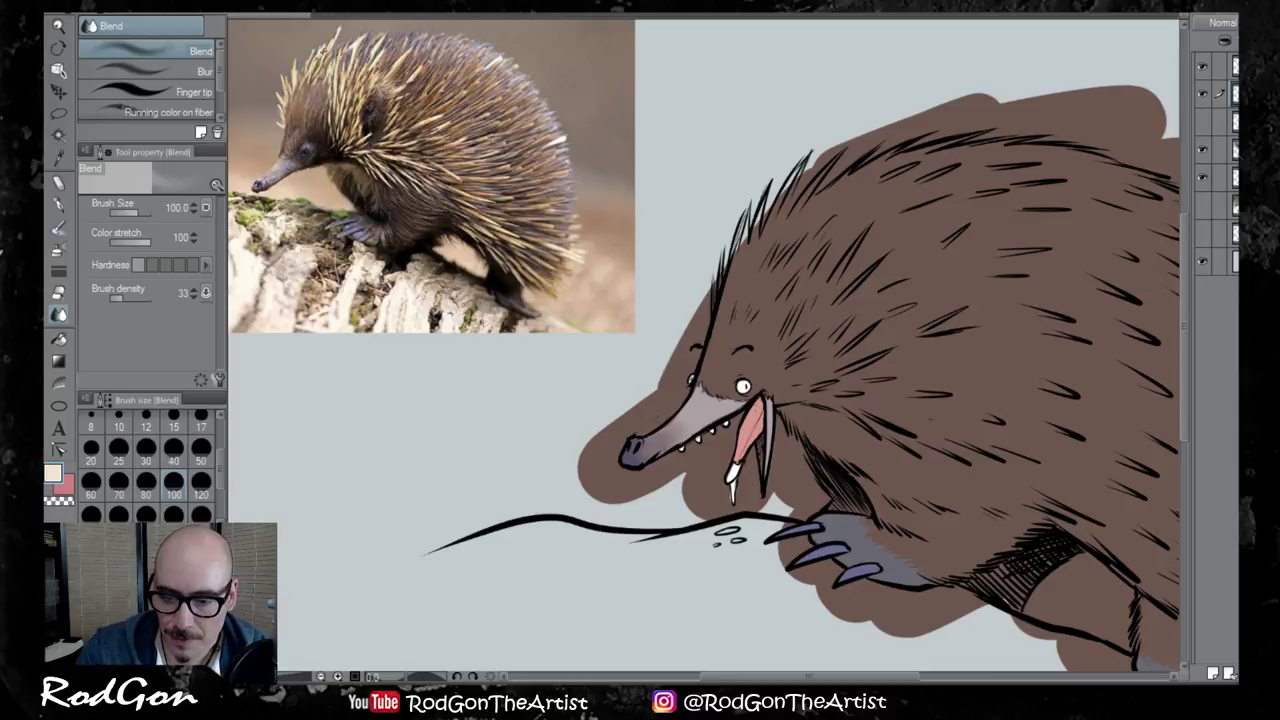
alt+click(321, 53)
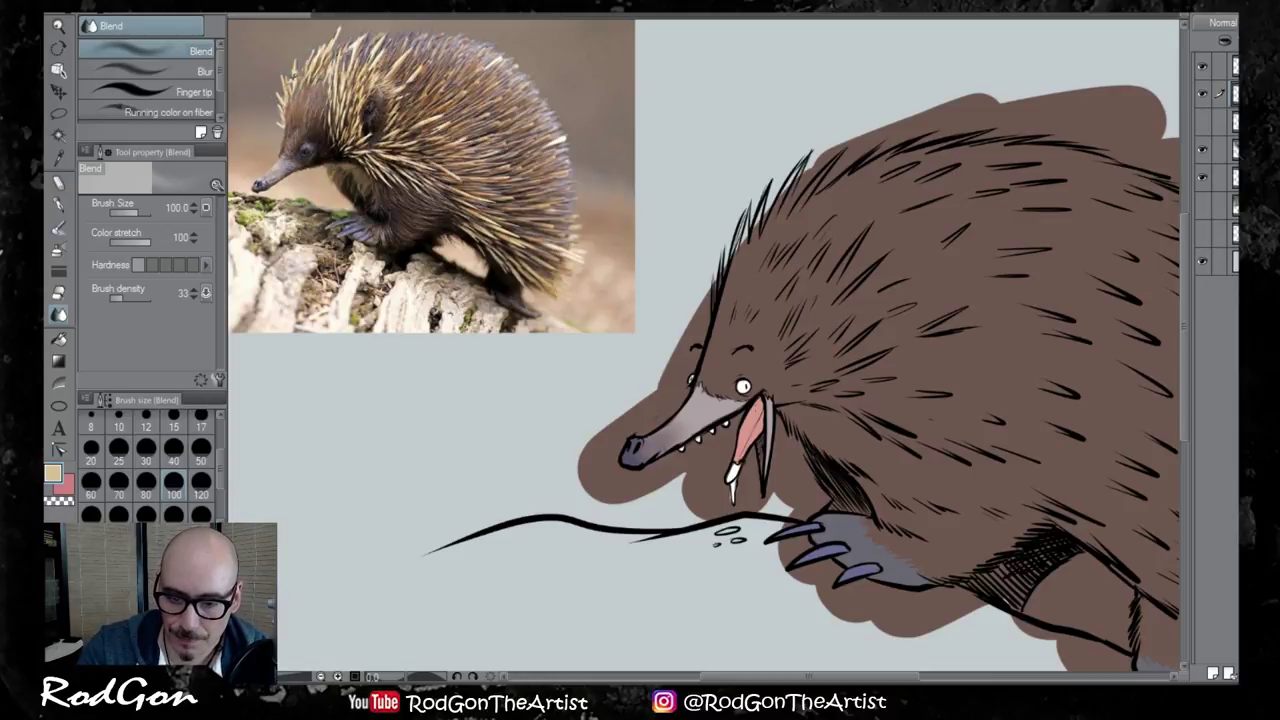
click(153, 443)
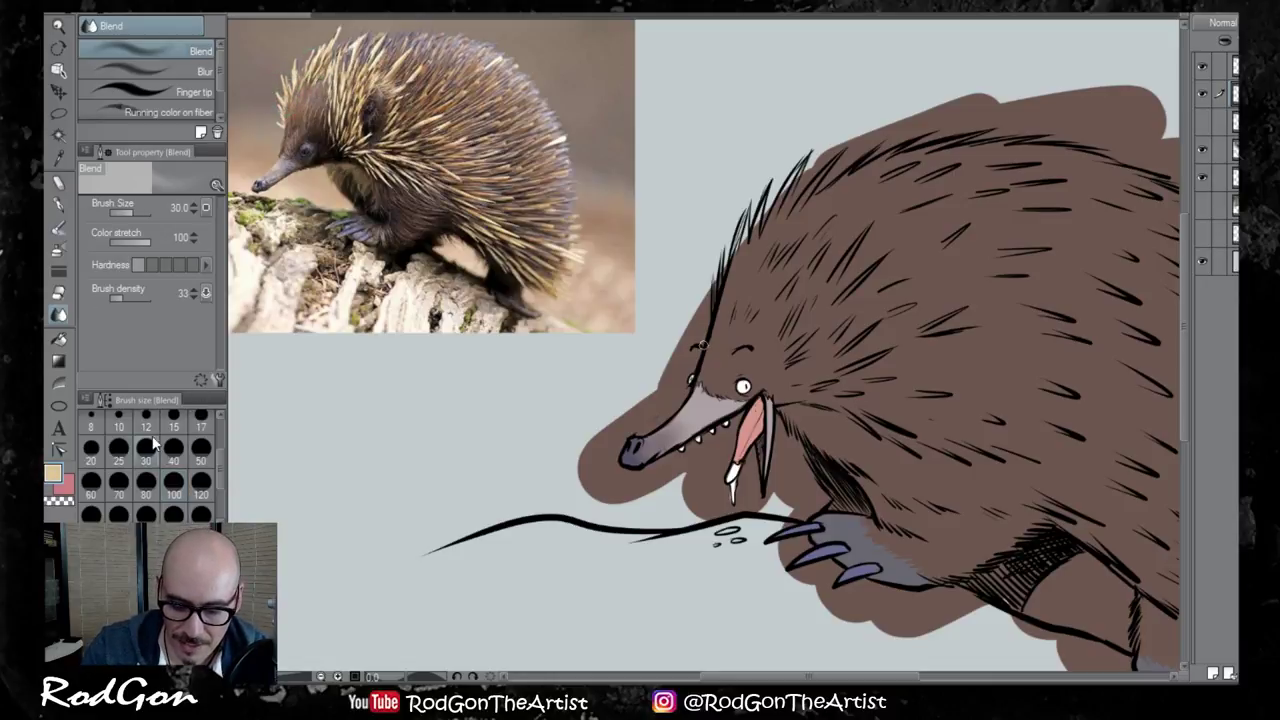
click(174, 422)
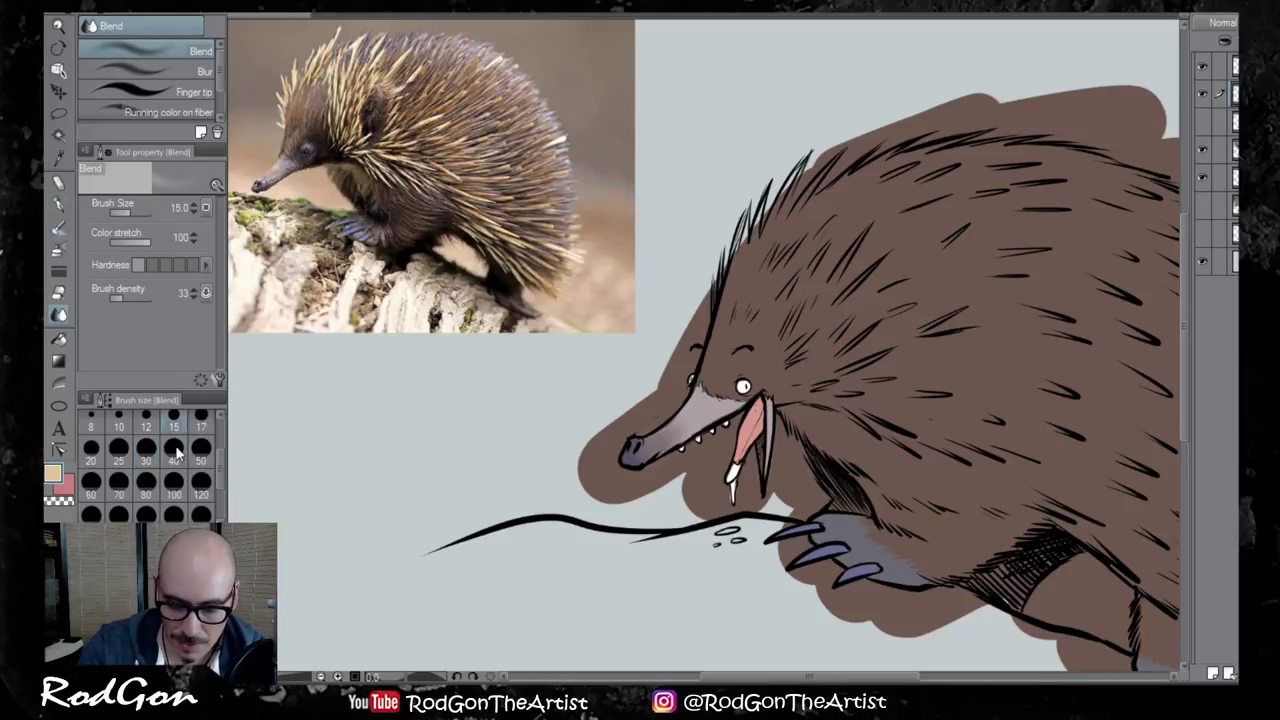
click(118, 450)
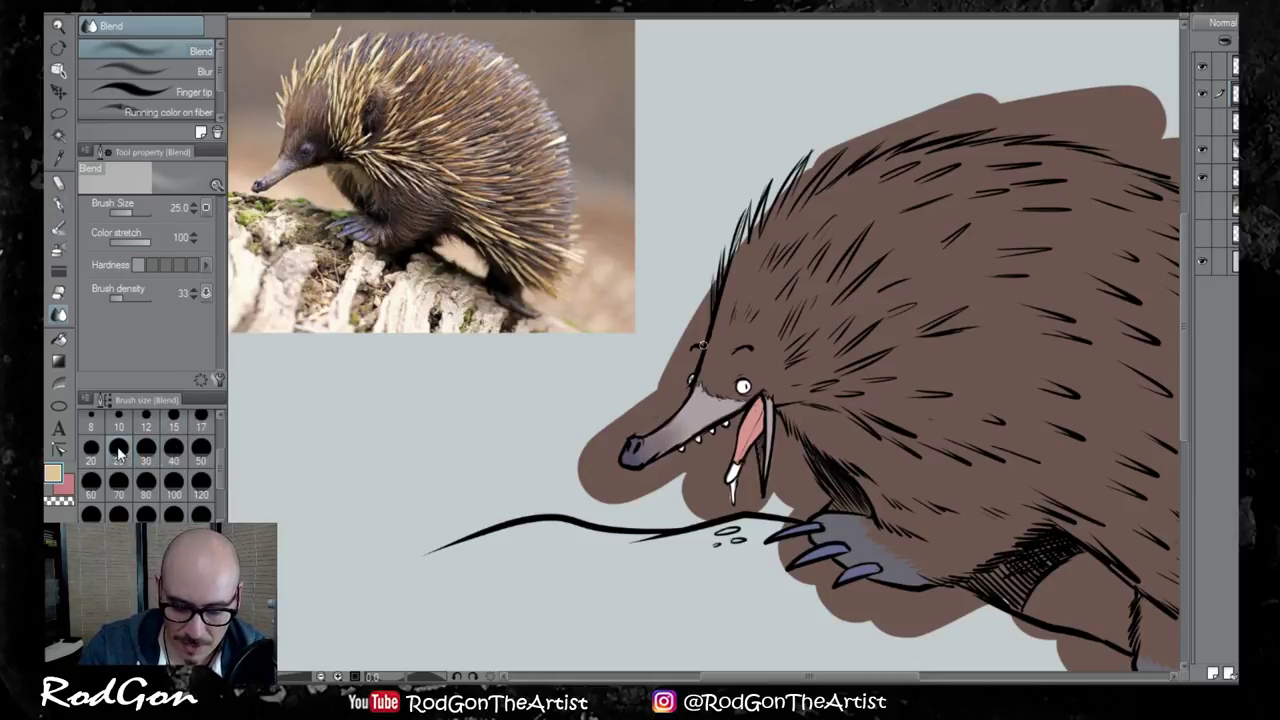
Sample pale tan from the reference animal's quills and paint the first quills along the forehead's front edge with the G-pen at size 30
click(58, 205)
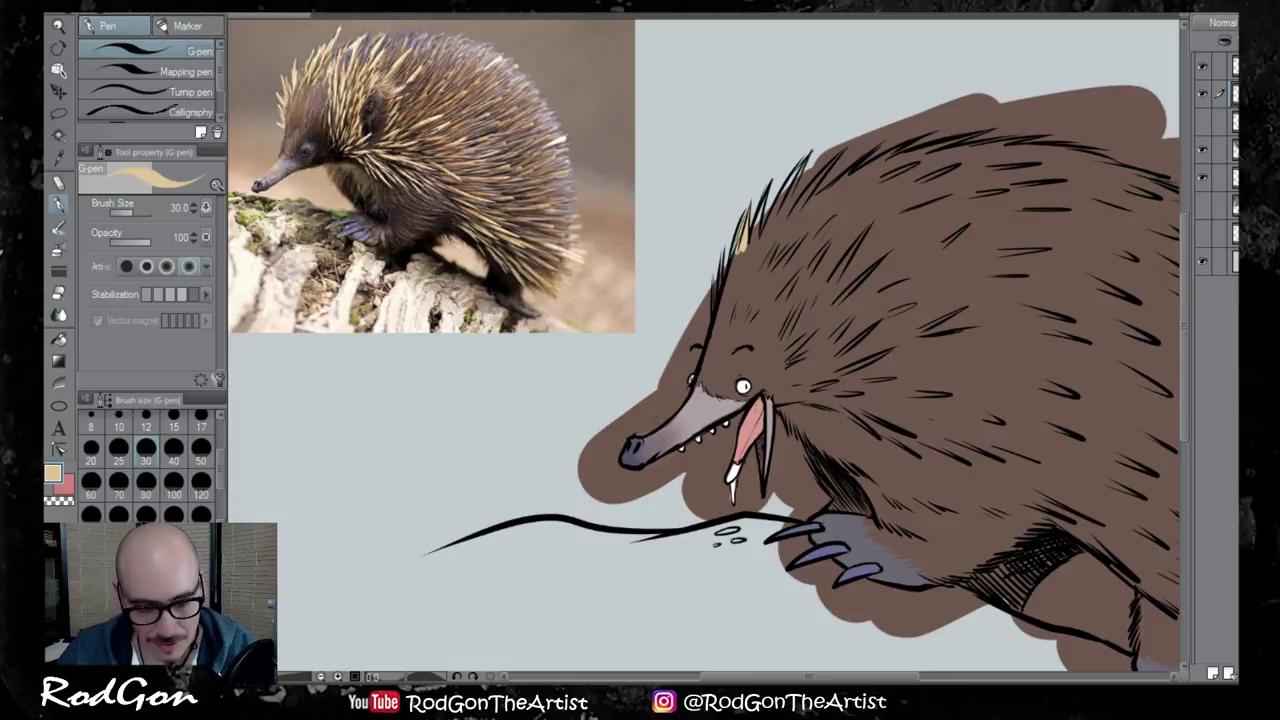
key(ctrl+z)
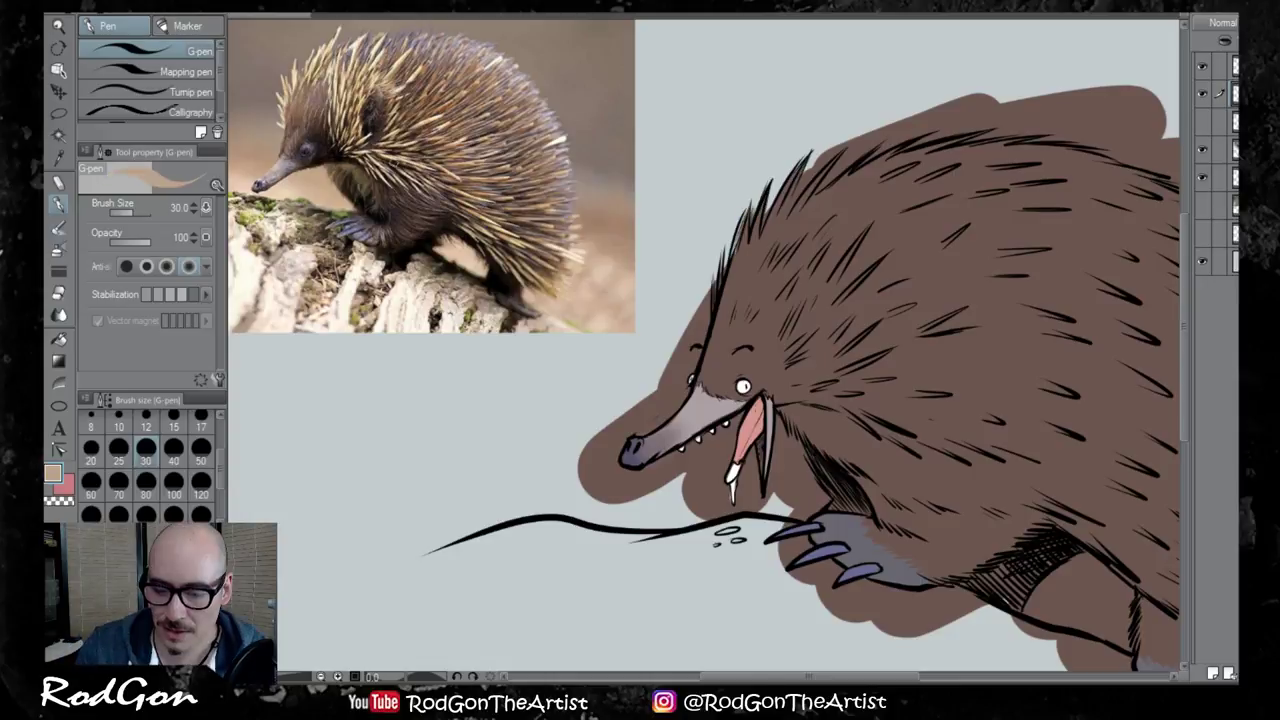
alt+click(390, 156)
alt+click(389, 156)
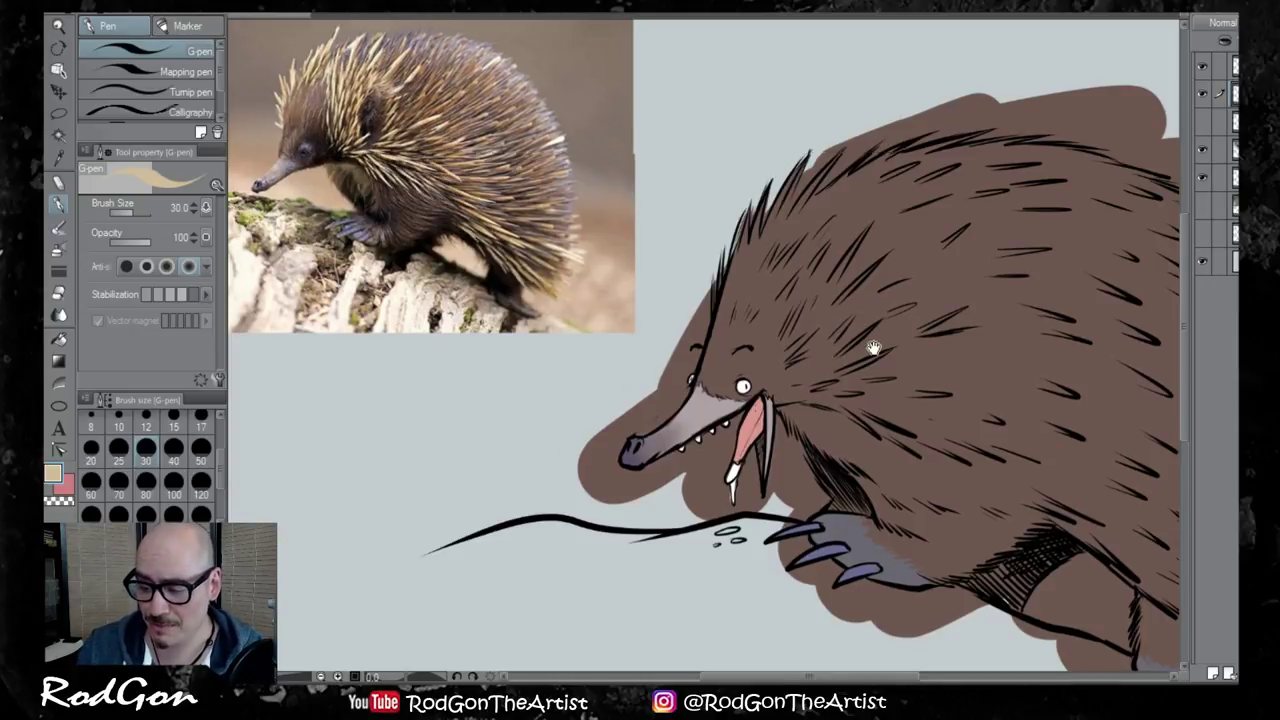
drag(899, 391, 765, 375)
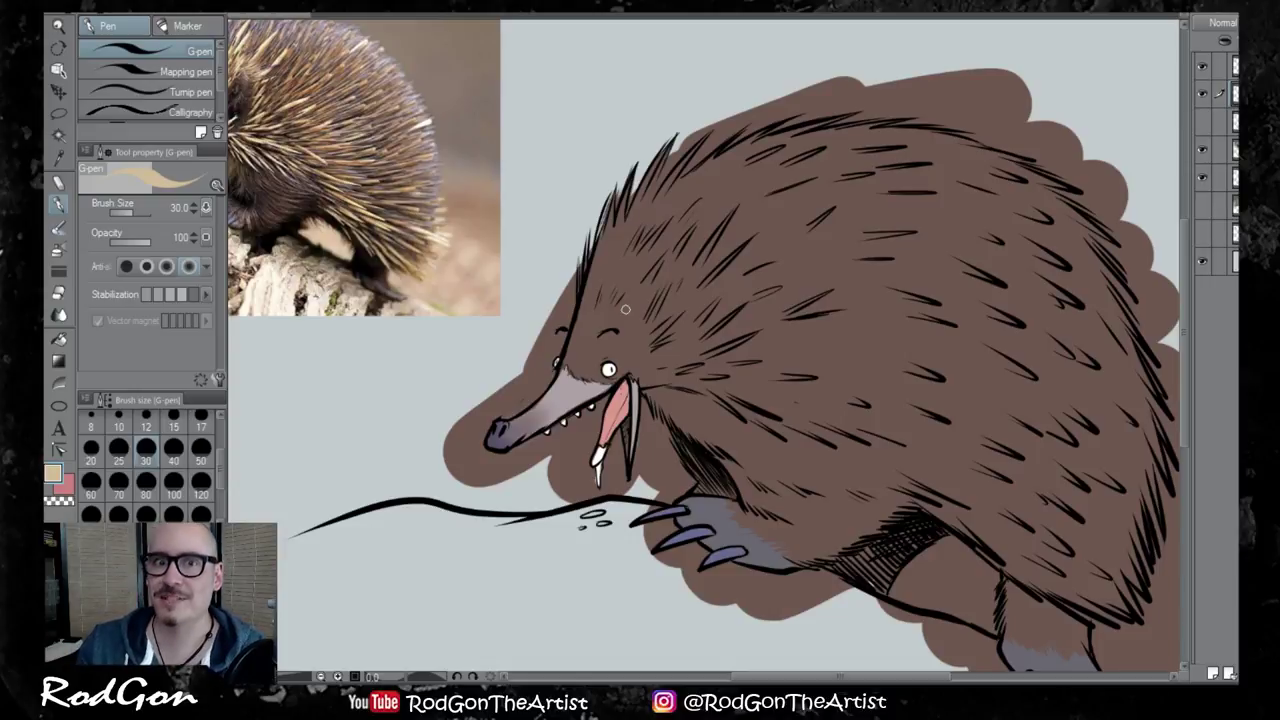
drag(618, 221, 631, 187)
drag(601, 243, 619, 186)
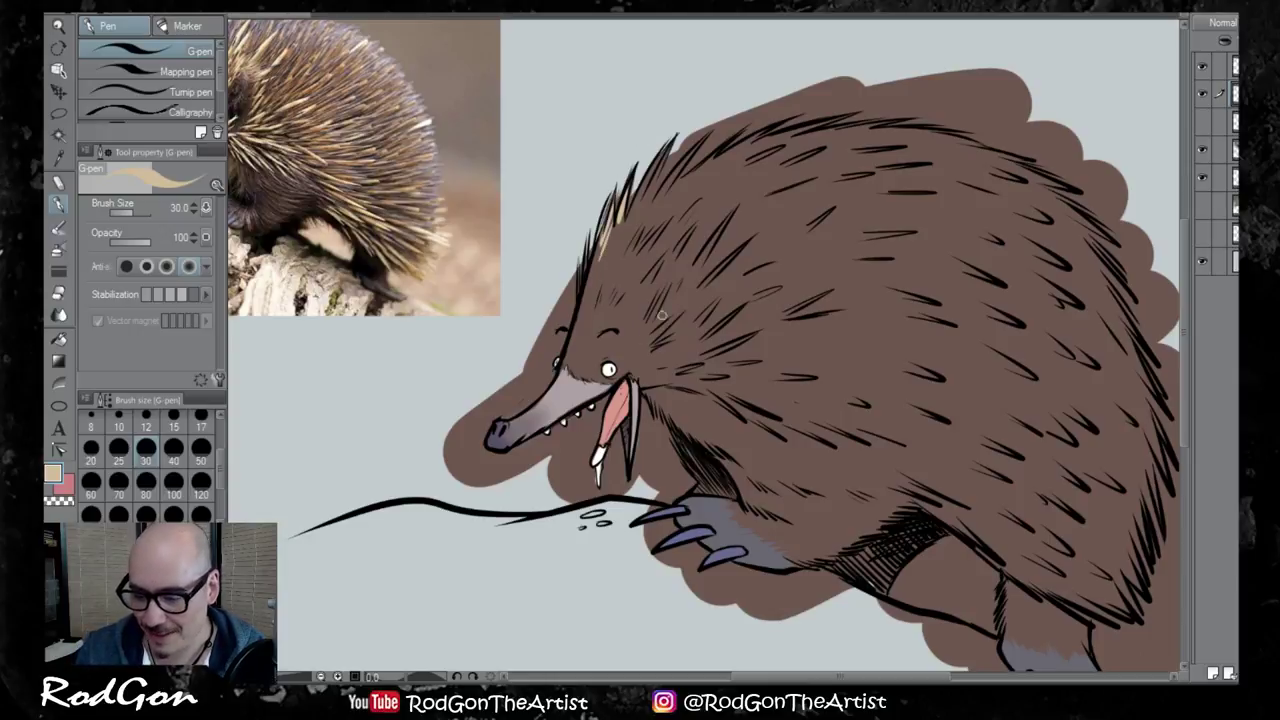
Paint tan quills beside the ink strokes on the side of the head and back along the cheek
mouse_move(651, 316)
mouse_down()
mouse_move(667, 284)
mouse_move(671, 297)
mouse_up()
mouse_move(659, 331)
mouse_down()
mouse_move(686, 305)
mouse_move(690, 323)
mouse_up()
drag(664, 347, 687, 339)
mouse_move(697, 268)
mouse_down()
mouse_move(746, 185)
mouse_move(683, 243)
mouse_move(720, 191)
mouse_move(640, 241)
mouse_move(683, 198)
mouse_move(634, 247)
mouse_move(734, 254)
mouse_up()
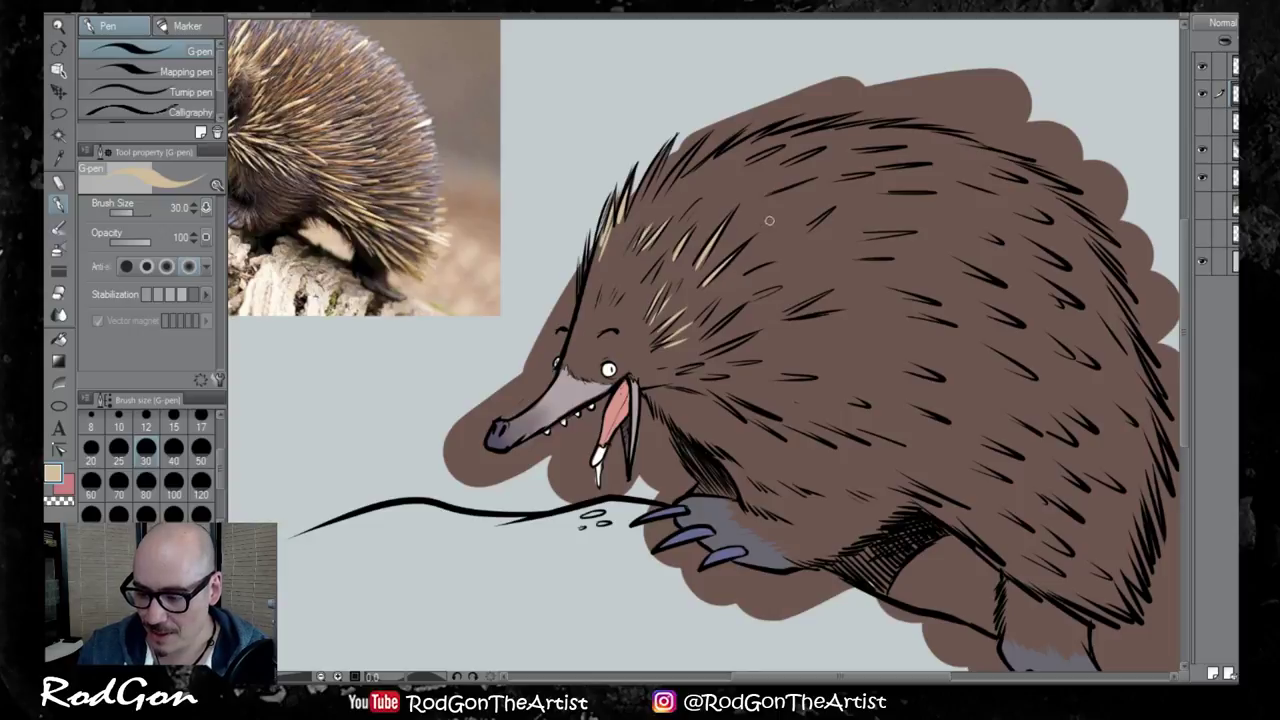
drag(699, 321, 719, 303)
mouse_move(704, 335)
mouse_down()
mouse_move(730, 315)
mouse_move(760, 372)
mouse_move(812, 382)
mouse_move(788, 396)
mouse_up()
mouse_move(762, 380)
mouse_down()
mouse_move(810, 401)
mouse_move(735, 409)
mouse_move(790, 425)
mouse_move(754, 429)
mouse_move(835, 421)
mouse_move(799, 425)
mouse_move(844, 439)
mouse_move(815, 420)
mouse_move(880, 397)
mouse_up()
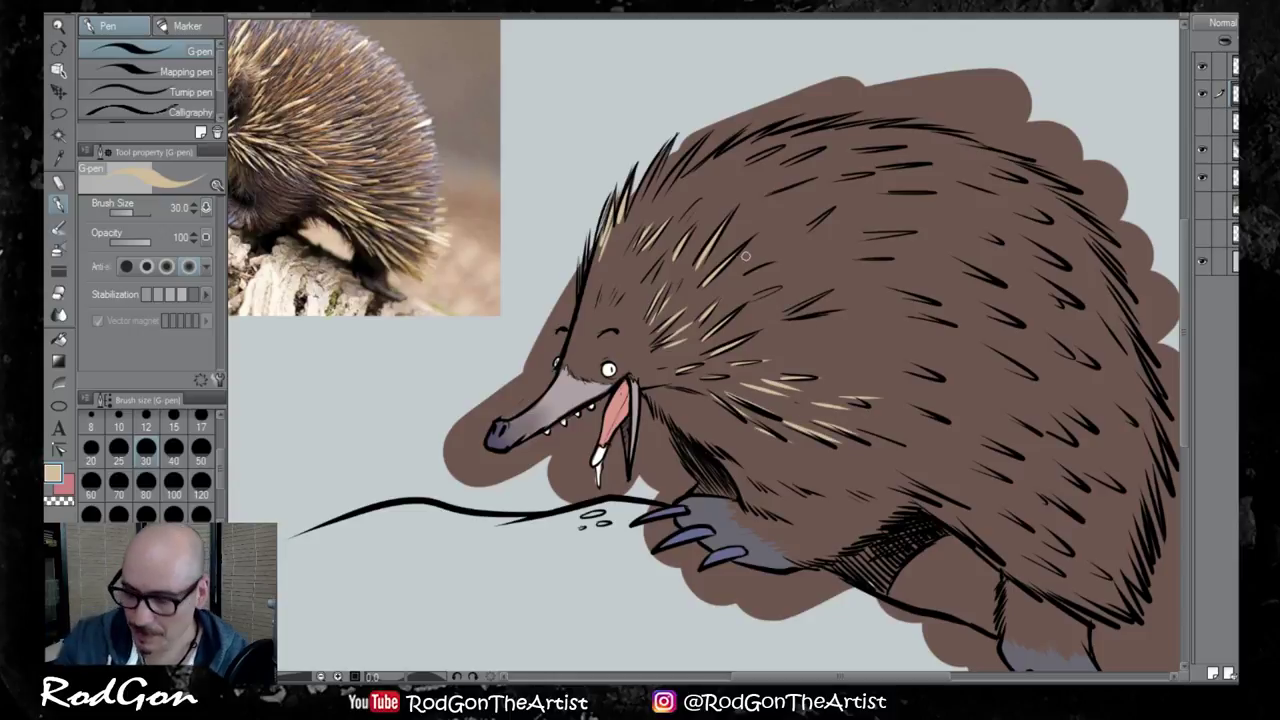
Add tan quills across the shoulder and up over the top of the neck to the forehead
drag(774, 322, 828, 290)
mouse_move(748, 302)
mouse_down()
mouse_move(798, 278)
mouse_move(774, 262)
mouse_move(822, 214)
mouse_move(801, 177)
mouse_up()
drag(708, 195, 737, 172)
drag(667, 199, 694, 175)
mouse_move(647, 201)
mouse_down()
mouse_move(664, 179)
mouse_move(650, 177)
mouse_up()
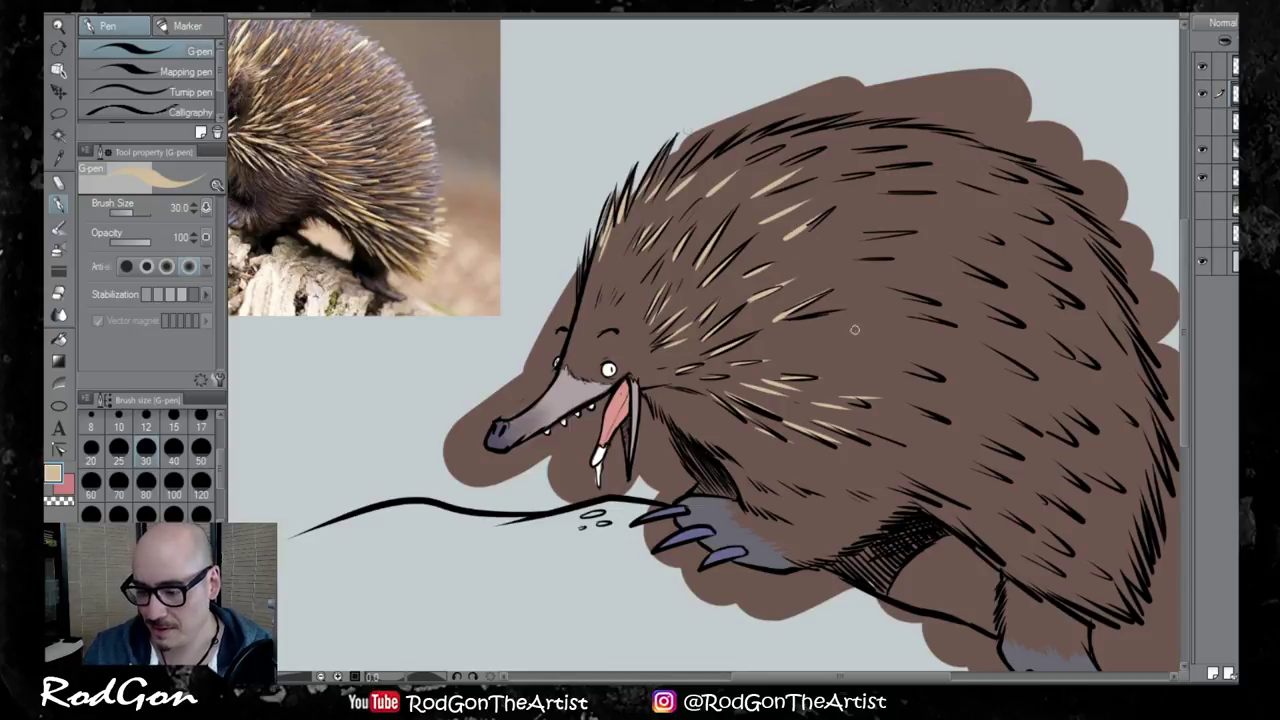
Fill the gaps between the head quills behind the eye with more tan strokes
mouse_move(622, 278)
mouse_down()
mouse_move(689, 201)
mouse_move(665, 195)
mouse_up()
mouse_move(661, 257)
mouse_down()
mouse_move(729, 191)
mouse_move(709, 235)
mouse_up()
mouse_move(672, 293)
mouse_down()
mouse_move(690, 268)
mouse_move(704, 284)
mouse_up()
drag(735, 334, 764, 316)
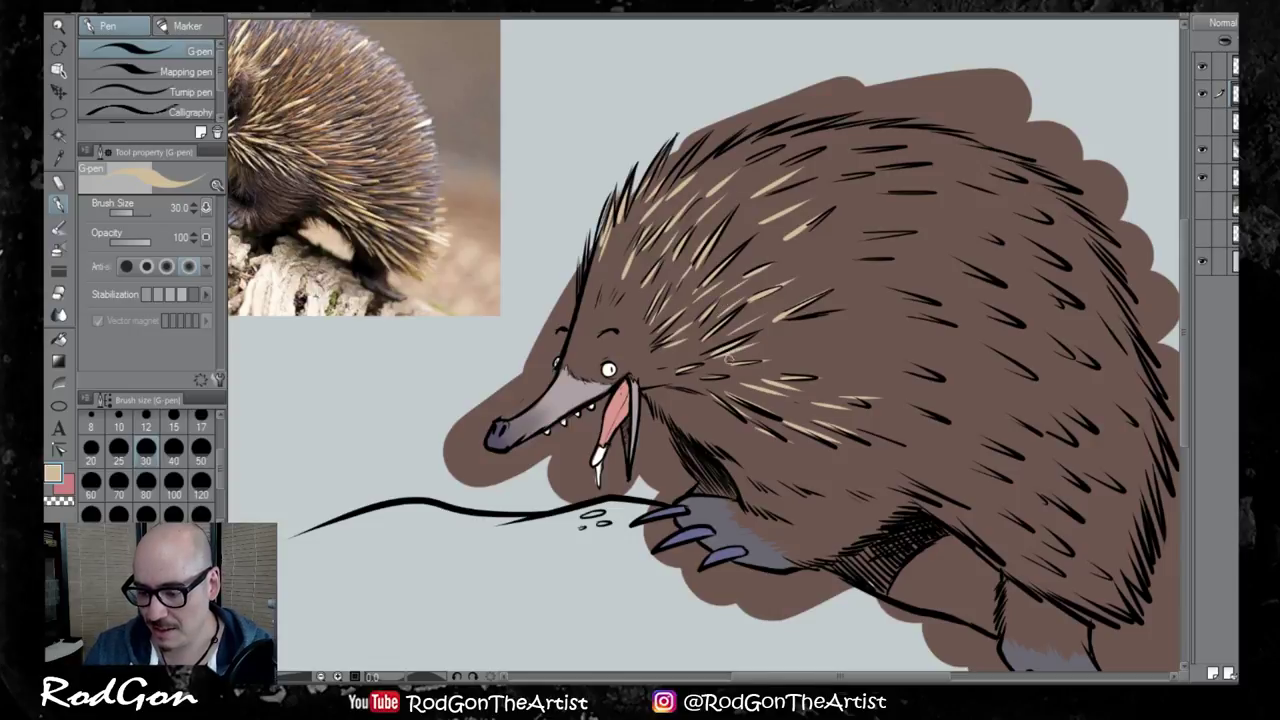
drag(728, 362, 772, 352)
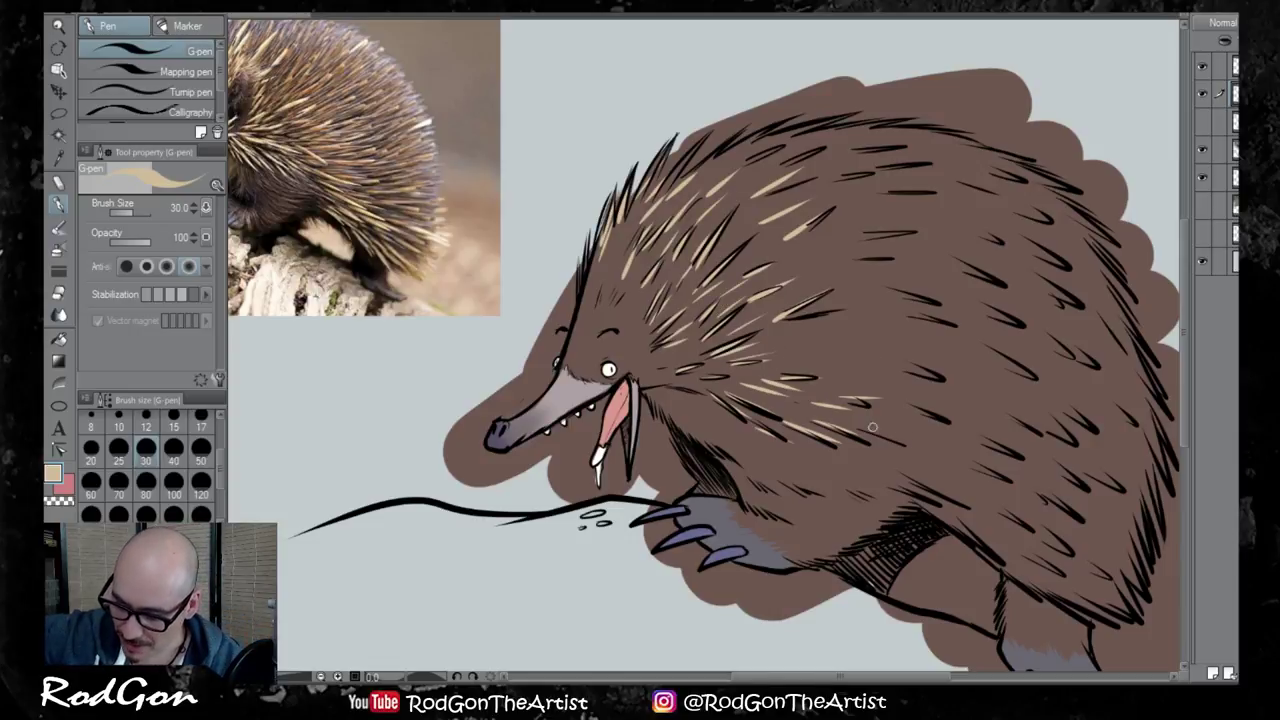
Paint tan quills on the lower flank above the front leg
drag(854, 431, 902, 418)
drag(917, 472, 949, 484)
drag(862, 461, 899, 473)
drag(818, 456, 866, 470)
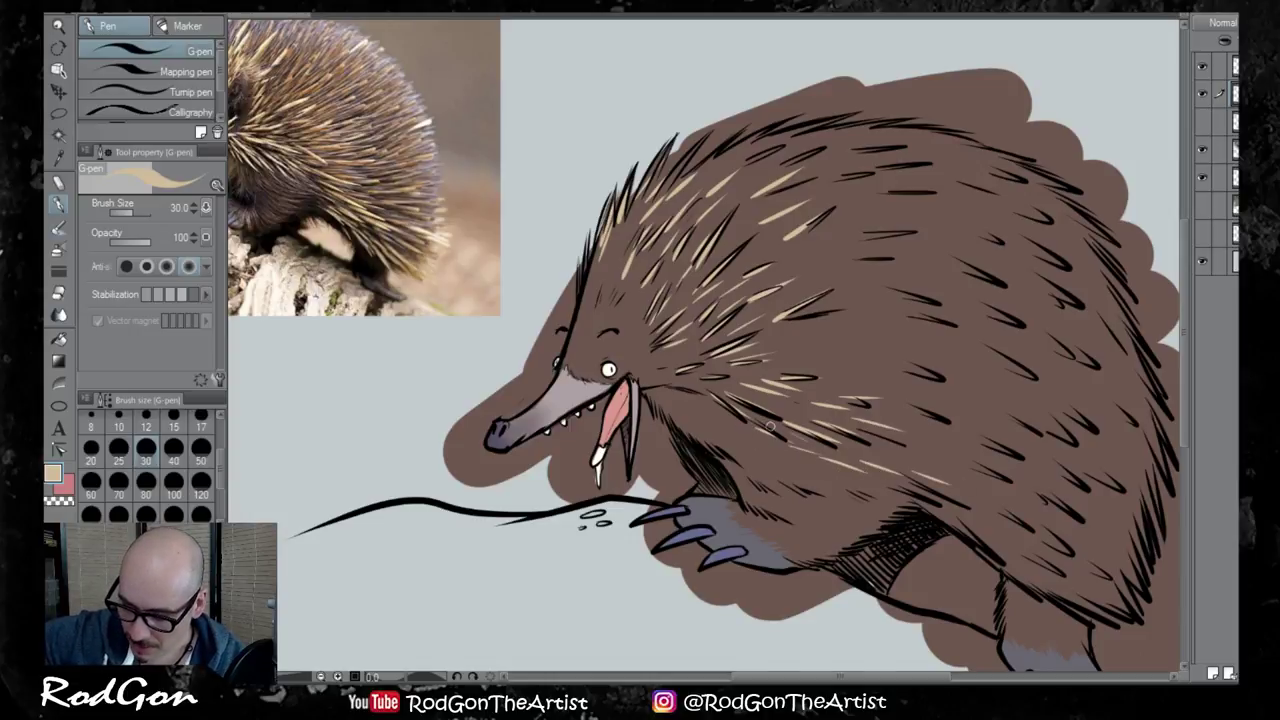
drag(782, 432, 814, 444)
Continue the tan quills along the lower body edge above the hind leg to the tip of the rump
drag(888, 457, 930, 466)
mouse_move(914, 453)
mouse_down()
mouse_move(957, 463)
mouse_move(992, 504)
mouse_up()
mouse_move(968, 483)
mouse_down()
mouse_move(1024, 504)
mouse_move(1010, 548)
mouse_up()
drag(926, 494, 986, 530)
drag(1000, 556, 1072, 584)
mouse_move(1002, 534)
mouse_down()
mouse_move(1056, 562)
mouse_move(1104, 612)
mouse_up()
drag(1098, 568, 1124, 580)
Paint tan quills across the upper back, following the ink strokes below the top outline
mouse_move(860, 240)
mouse_down()
mouse_move(916, 230)
mouse_move(944, 194)
mouse_up()
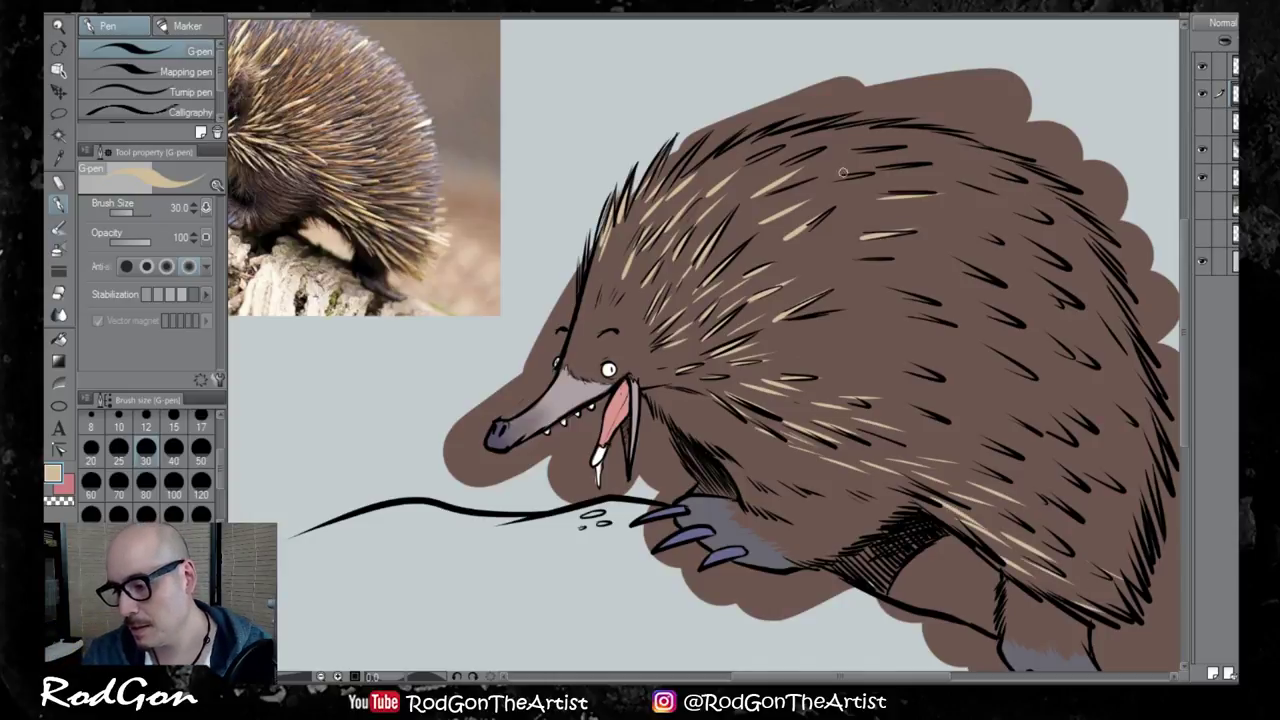
drag(828, 180, 876, 168)
drag(880, 166, 920, 145)
drag(742, 166, 778, 150)
mouse_move(704, 176)
mouse_down()
mouse_move(790, 133)
mouse_move(758, 139)
mouse_move(890, 118)
mouse_move(836, 135)
mouse_move(955, 136)
mouse_move(919, 144)
mouse_move(974, 140)
mouse_up()
drag(946, 158, 1004, 150)
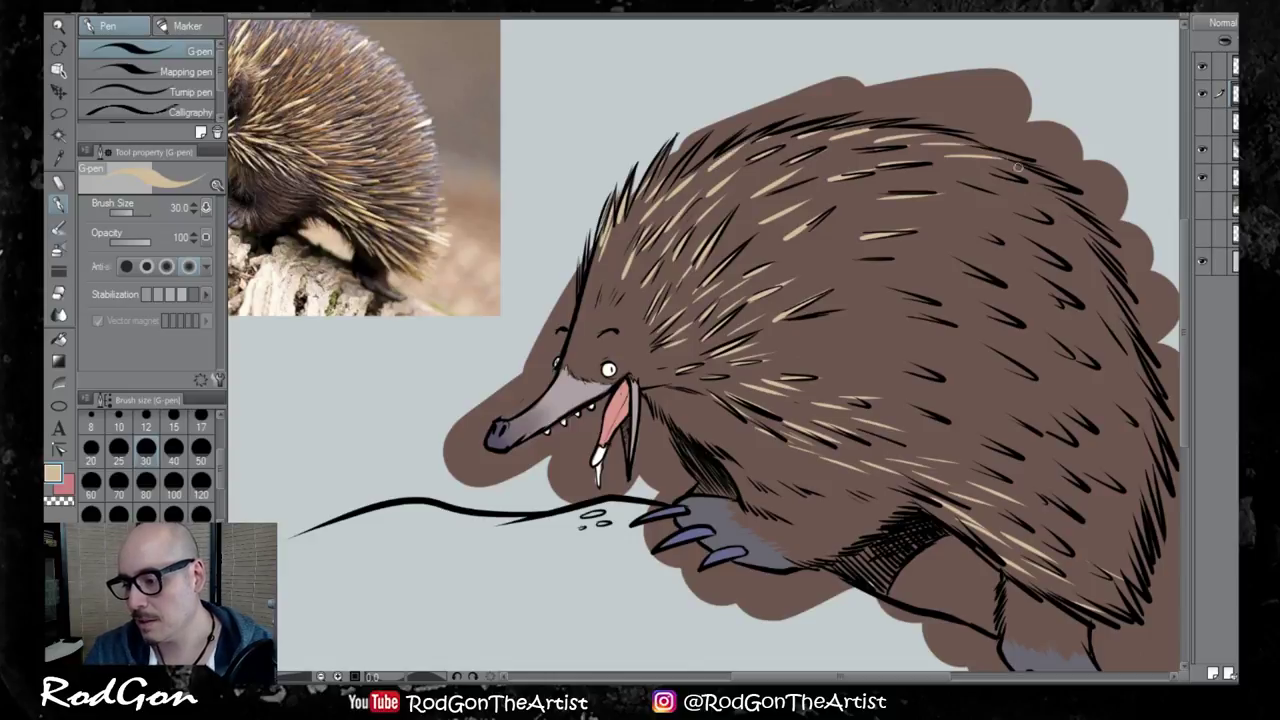
Paint tan quills over the rear of the back, curving down towards the rump
drag(930, 274, 994, 248)
mouse_move(950, 234)
mouse_down()
mouse_move(1006, 218)
mouse_move(1024, 194)
mouse_up()
drag(974, 202, 1040, 172)
mouse_move(1042, 248)
mouse_down()
mouse_move(1076, 224)
mouse_move(1076, 285)
mouse_up()
mouse_move(1050, 284)
mouse_down()
mouse_move(1087, 297)
mouse_move(1090, 336)
mouse_up()
mouse_move(1060, 334)
mouse_down()
mouse_move(1086, 356)
mouse_move(1102, 404)
mouse_up()
mouse_move(1054, 386)
mouse_down()
mouse_move(1078, 416)
mouse_move(1088, 484)
mouse_up()
drag(1076, 487, 1090, 502)
Line the inside of the rear outline with tan quills from the upper back down to the rump
drag(1072, 236, 1106, 268)
drag(1090, 270, 1112, 296)
drag(1058, 204, 1084, 238)
mouse_move(1108, 316)
mouse_down()
mouse_move(1126, 340)
mouse_move(1112, 332)
mouse_up()
drag(1102, 356, 1118, 424)
drag(1092, 464, 1128, 548)
mouse_move(1092, 530)
mouse_down()
mouse_move(1134, 566)
mouse_move(1120, 578)
mouse_up()
drag(1128, 450, 1144, 482)
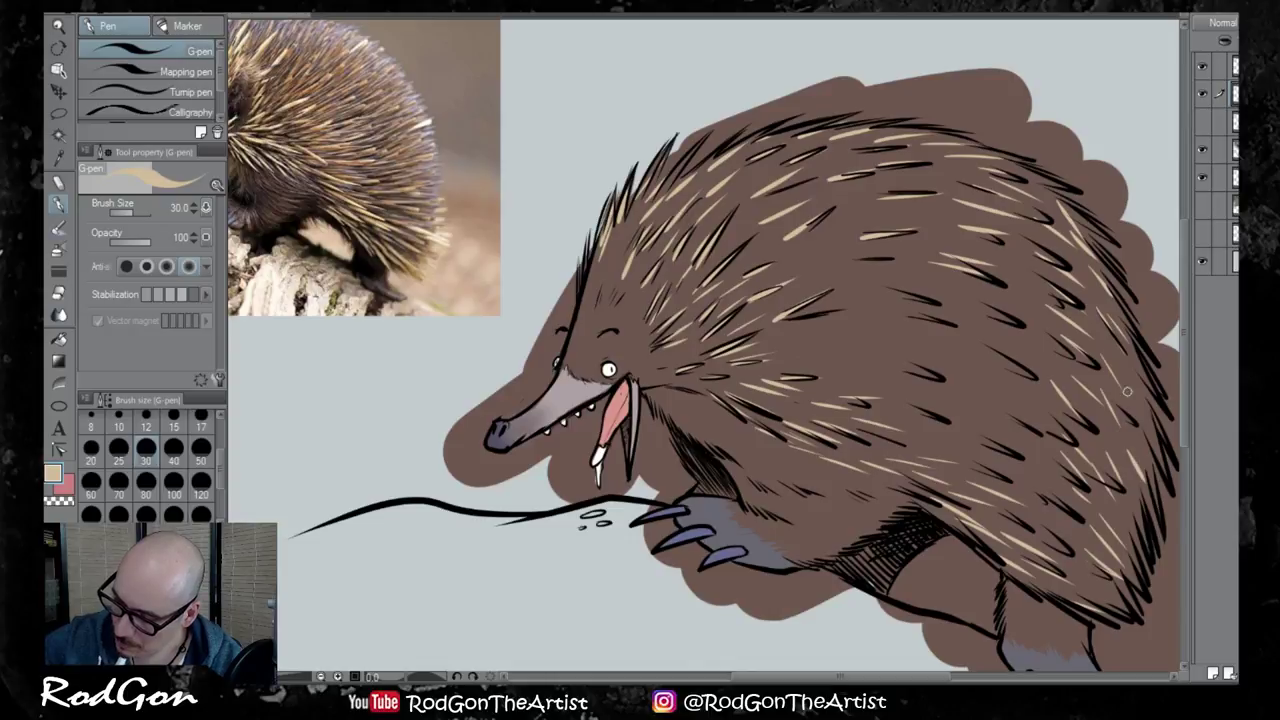
drag(1112, 310, 1132, 354)
mouse_move(1122, 390)
mouse_down()
mouse_move(1146, 440)
mouse_move(1120, 470)
mouse_up()
Paint tan quills across the shoulder and front half of the body behind the head
mouse_move(774, 338)
mouse_down()
mouse_move(818, 322)
mouse_move(834, 333)
mouse_up()
drag(784, 355, 832, 346)
drag(790, 280, 828, 258)
mouse_move(786, 268)
mouse_down()
mouse_move(820, 247)
mouse_move(804, 239)
mouse_up()
mouse_move(758, 246)
mouse_down()
mouse_move(806, 194)
mouse_move(836, 194)
mouse_up()
mouse_move(826, 186)
mouse_down()
mouse_move(880, 200)
mouse_move(874, 216)
mouse_up()
drag(838, 228, 888, 242)
mouse_move(822, 250)
mouse_down()
mouse_move(878, 266)
mouse_move(870, 280)
mouse_up()
mouse_move(832, 284)
mouse_down()
mouse_move(874, 296)
mouse_move(884, 328)
mouse_up()
mouse_move(818, 334)
mouse_down()
mouse_move(886, 342)
mouse_move(880, 356)
mouse_up()
Add tan quills along the lower middle of the flank towards the hind leg
mouse_move(818, 366)
mouse_down()
mouse_move(866, 374)
mouse_move(946, 424)
mouse_up()
drag(886, 420, 956, 438)
mouse_move(928, 444)
mouse_down()
mouse_move(974, 460)
mouse_move(1014, 454)
mouse_up()
drag(988, 466, 1032, 486)
drag(948, 408, 998, 422)
Paint a column of tan quills up the middle of the body, from the lower flank to the upper back
drag(910, 384, 950, 396)
drag(900, 350, 950, 362)
mouse_move(898, 330)
mouse_down()
mouse_move(964, 344)
mouse_move(942, 326)
mouse_up()
mouse_move(886, 280)
mouse_down()
mouse_move(938, 292)
mouse_move(948, 270)
mouse_up()
mouse_move(902, 244)
mouse_down()
mouse_move(956, 252)
mouse_move(978, 238)
mouse_up()
drag(910, 204, 974, 216)
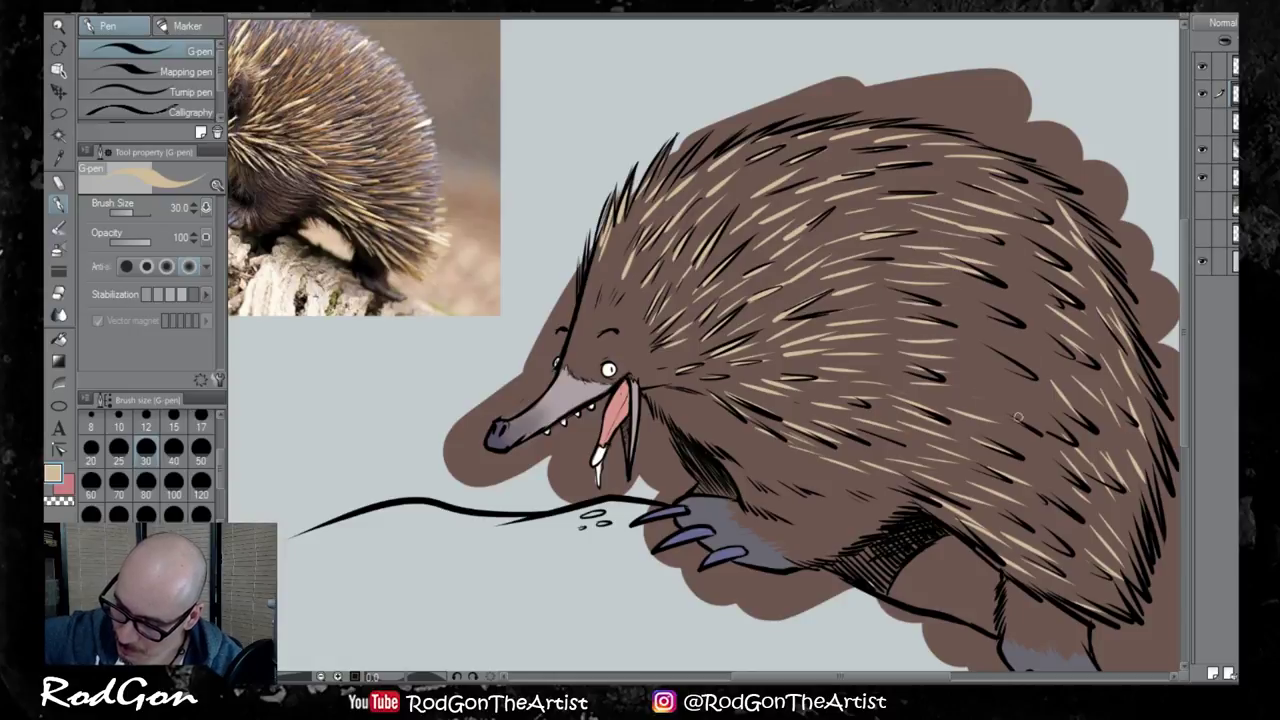
Fill the bare brown area behind the middle of the body with tan quills
drag(962, 376, 1020, 398)
drag(960, 334, 1014, 350)
drag(958, 306, 1006, 324)
drag(960, 290, 1018, 306)
drag(1004, 258, 1054, 288)
drag(956, 188, 984, 200)
drag(930, 166, 976, 180)
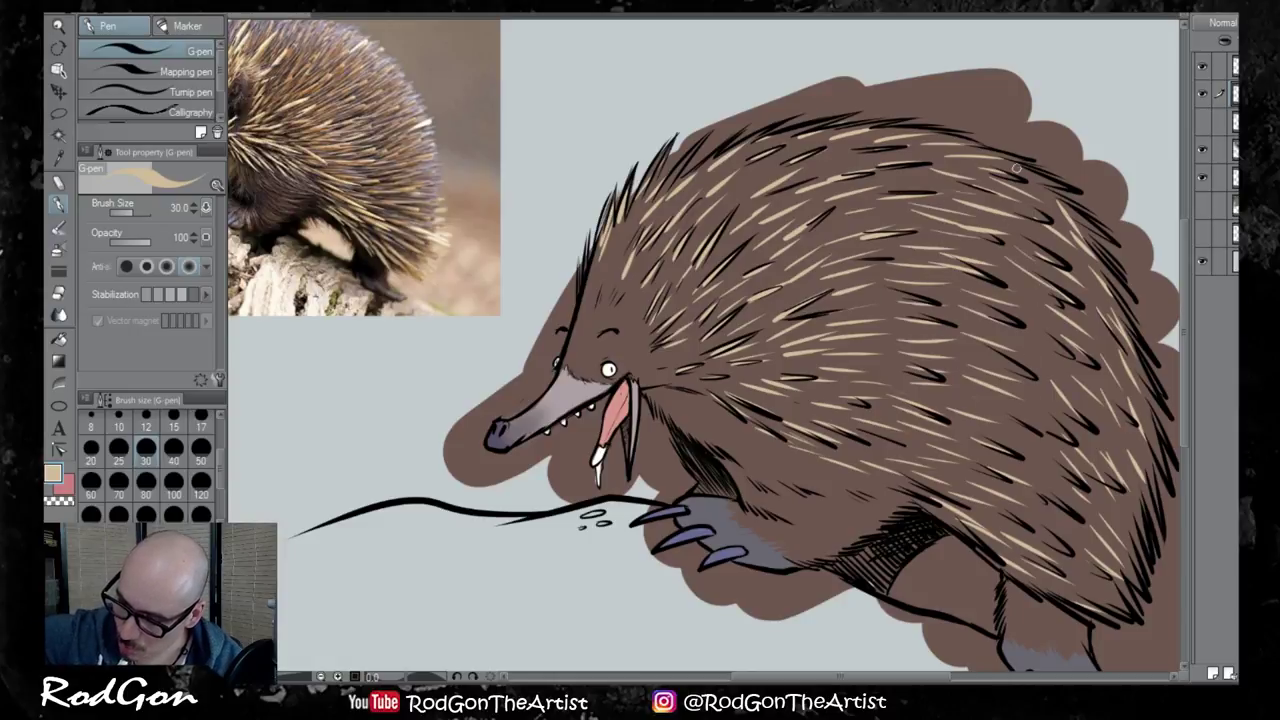
drag(944, 350, 1006, 358)
drag(1028, 348, 1058, 334)
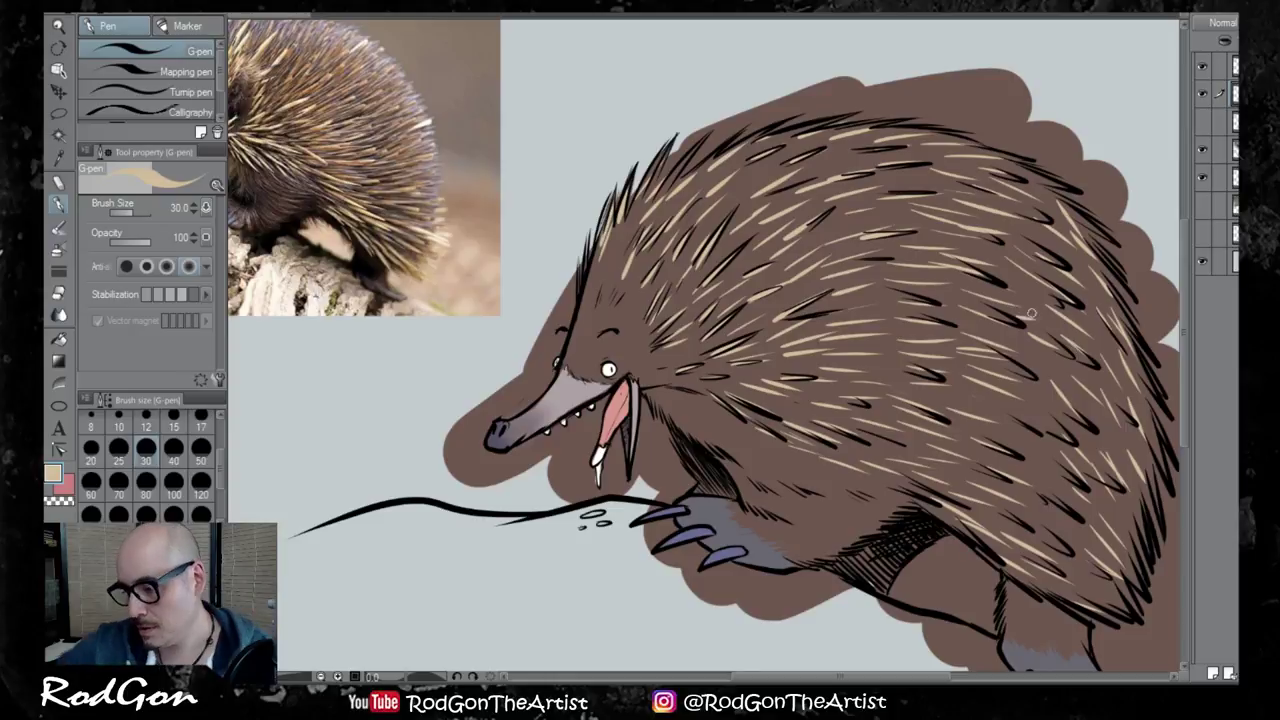
Add short tan quills to the gaps on the rear upper back and the flank below it
drag(1010, 282, 1040, 304)
drag(1012, 256, 1048, 288)
drag(1012, 232, 1044, 254)
drag(1016, 218, 1054, 242)
drag(1032, 202, 1056, 222)
drag(1040, 402, 1072, 424)
mouse_move(982, 408)
mouse_down()
mouse_move(1040, 430)
mouse_move(1046, 454)
mouse_up()
Thicken the rump's coat with tan quills from the hind thigh around to the rear outline
mouse_move(1020, 448)
mouse_down()
mouse_move(1054, 476)
mouse_move(1064, 546)
mouse_up()
drag(1026, 550, 1122, 606)
drag(1076, 566, 1117, 591)
drag(1078, 536, 1124, 566)
drag(1078, 498, 1107, 527)
drag(1122, 494, 1140, 512)
drag(1124, 464, 1150, 500)
drag(1118, 376, 1156, 426)
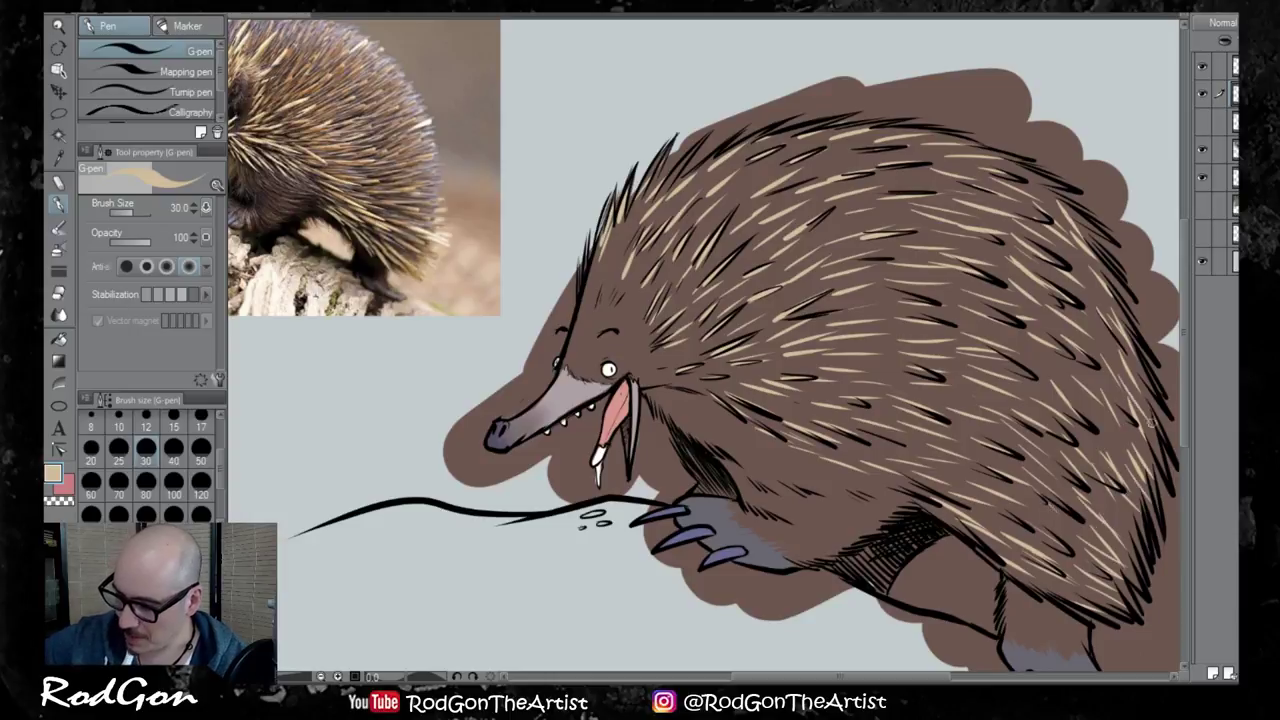
Fill the gaps just inside the rear outline with additional tan quills
drag(1094, 338, 1132, 382)
drag(1086, 300, 1112, 330)
drag(1074, 272, 1100, 310)
mouse_move(1086, 378)
mouse_down()
mouse_move(1122, 412)
mouse_move(1120, 396)
mouse_up()
mouse_move(1092, 410)
mouse_down()
mouse_move(1124, 442)
mouse_move(1116, 450)
mouse_up()
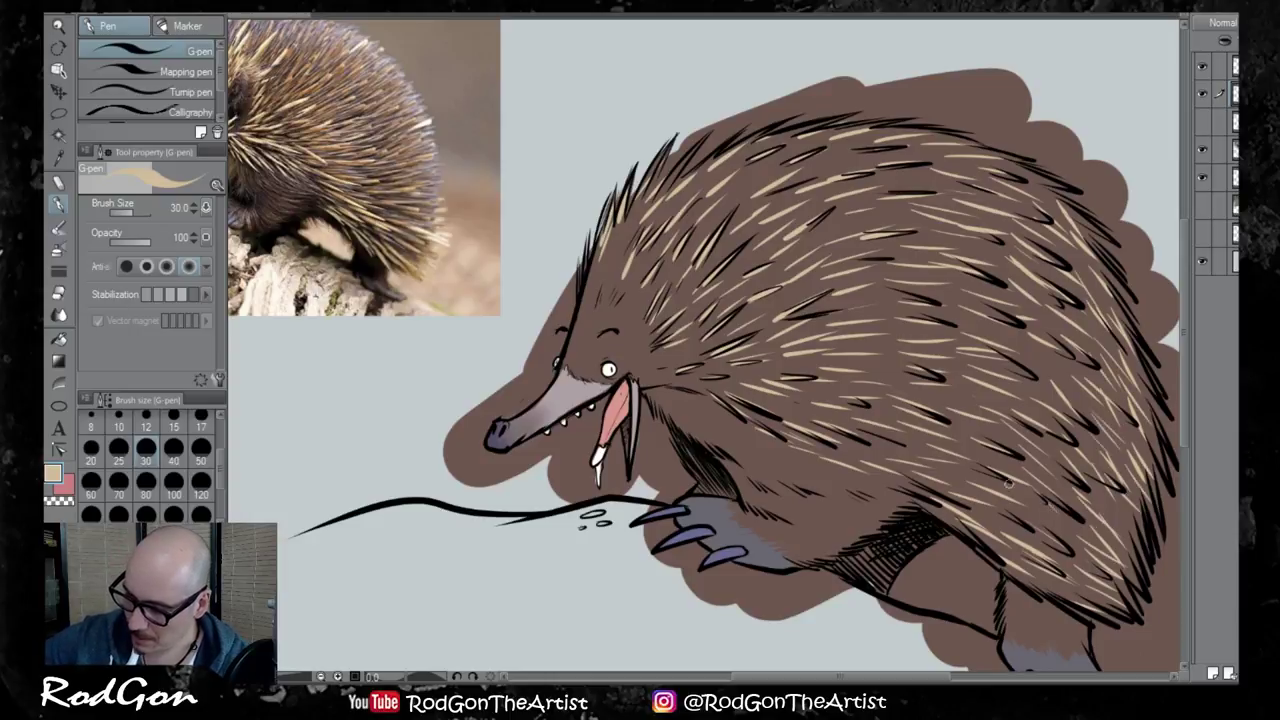
Add a few tan quills to the remaining gaps in the middle and lower flank
mouse_move(950, 436)
mouse_down()
mouse_move(1006, 460)
mouse_move(1004, 438)
mouse_up()
drag(861, 366, 922, 370)
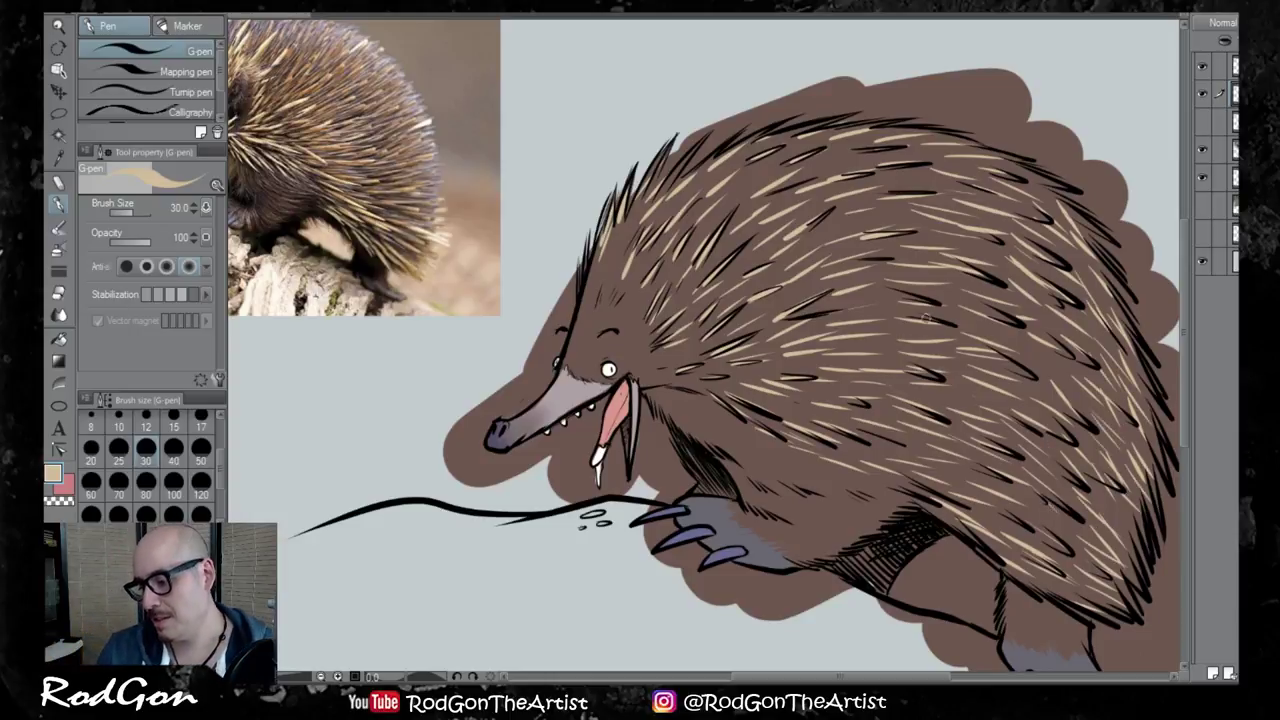
drag(867, 292, 998, 295)
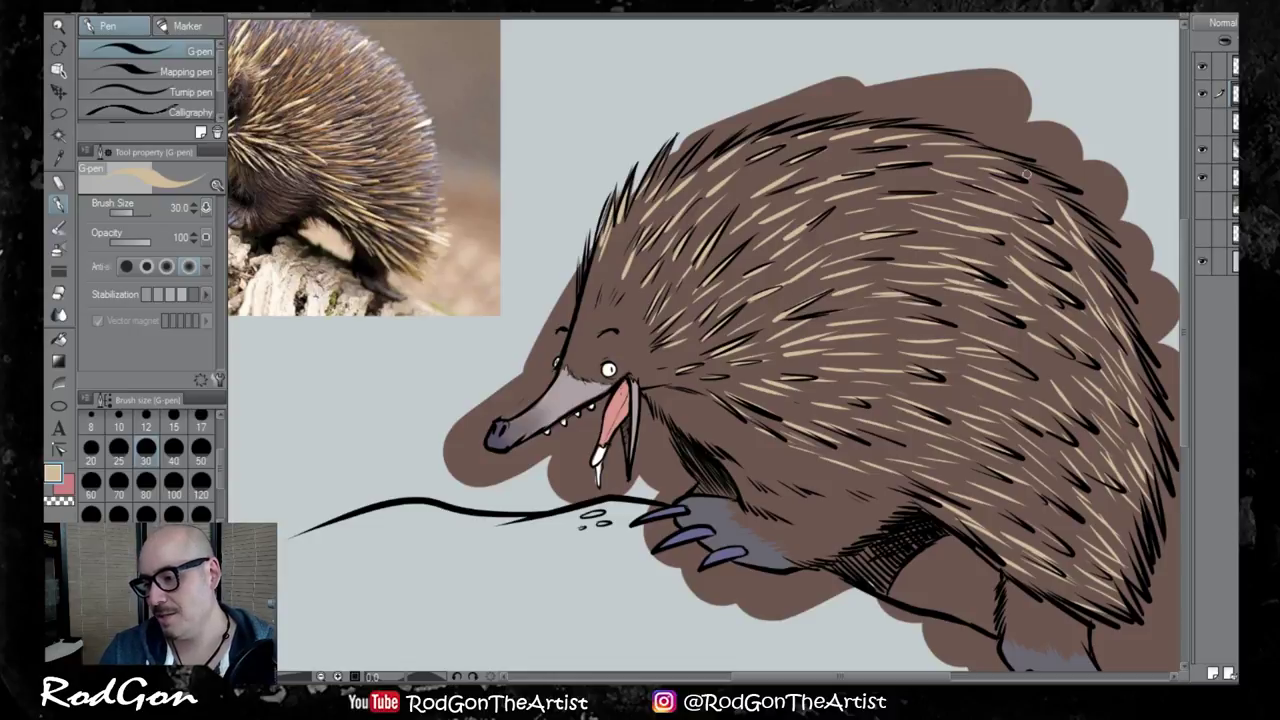
drag(863, 447, 906, 455)
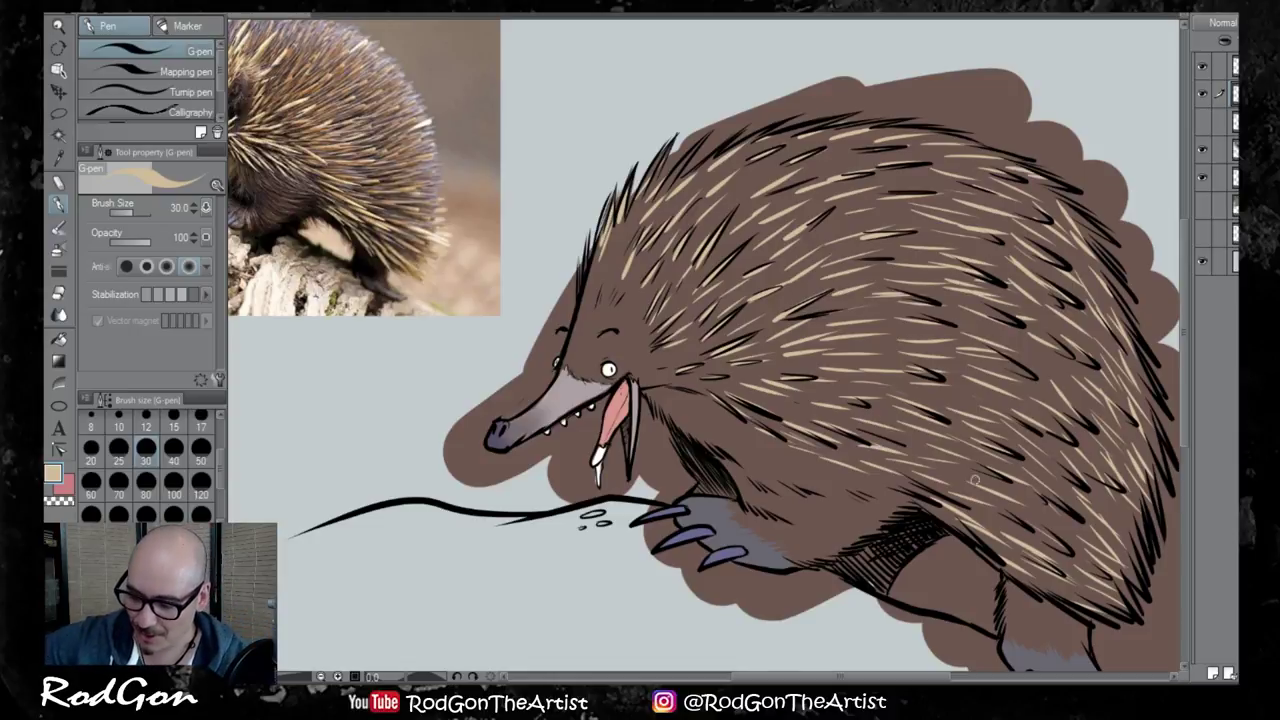
Fill the hindquarters above the hind leg with dense tan quills down to the lower edge
drag(952, 506, 998, 536)
drag(1014, 568, 1082, 606)
mouse_move(1052, 580)
mouse_down()
mouse_move(1096, 608)
mouse_move(1124, 600)
mouse_up()
drag(1034, 530, 1062, 542)
drag(1022, 502, 1068, 528)
drag(1010, 482, 1070, 514)
mouse_move(990, 512)
mouse_down()
mouse_move(1040, 542)
mouse_move(1098, 552)
mouse_up()
drag(954, 475, 1010, 492)
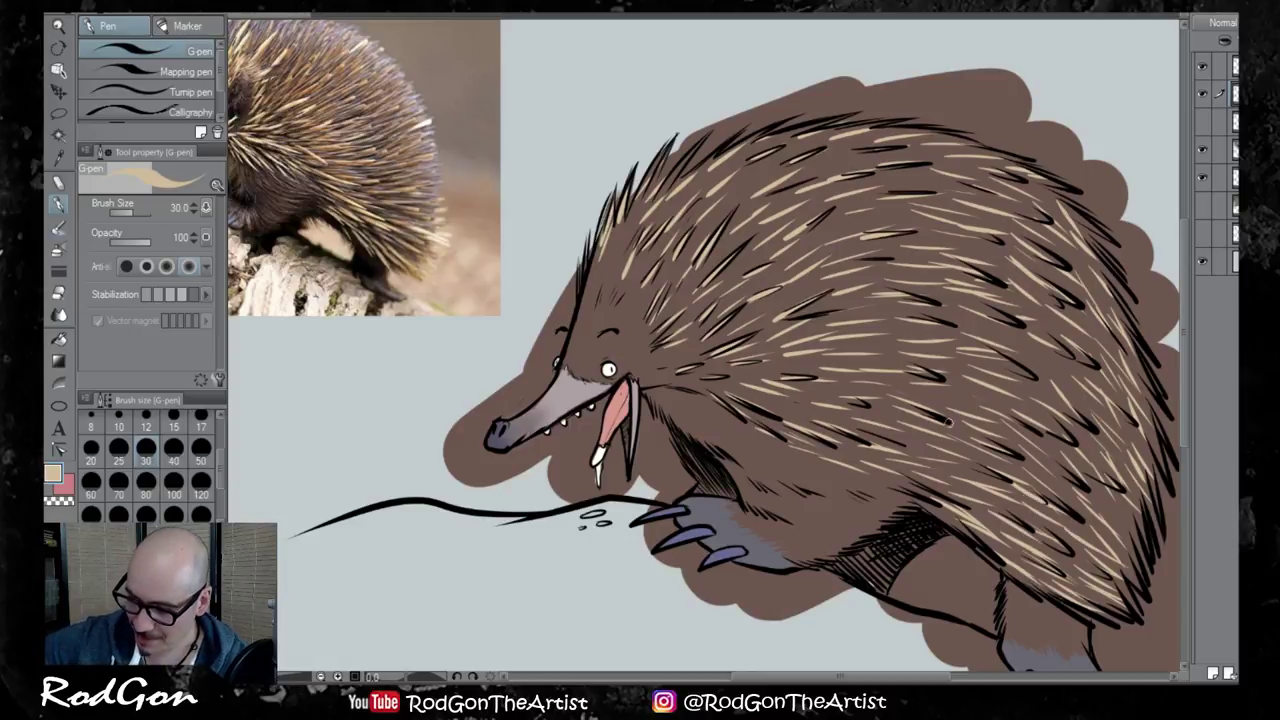
Add the last tan quills to the sparse spots in the centre of the body and upper back
drag(938, 384, 1068, 410)
drag(1012, 348, 1052, 368)
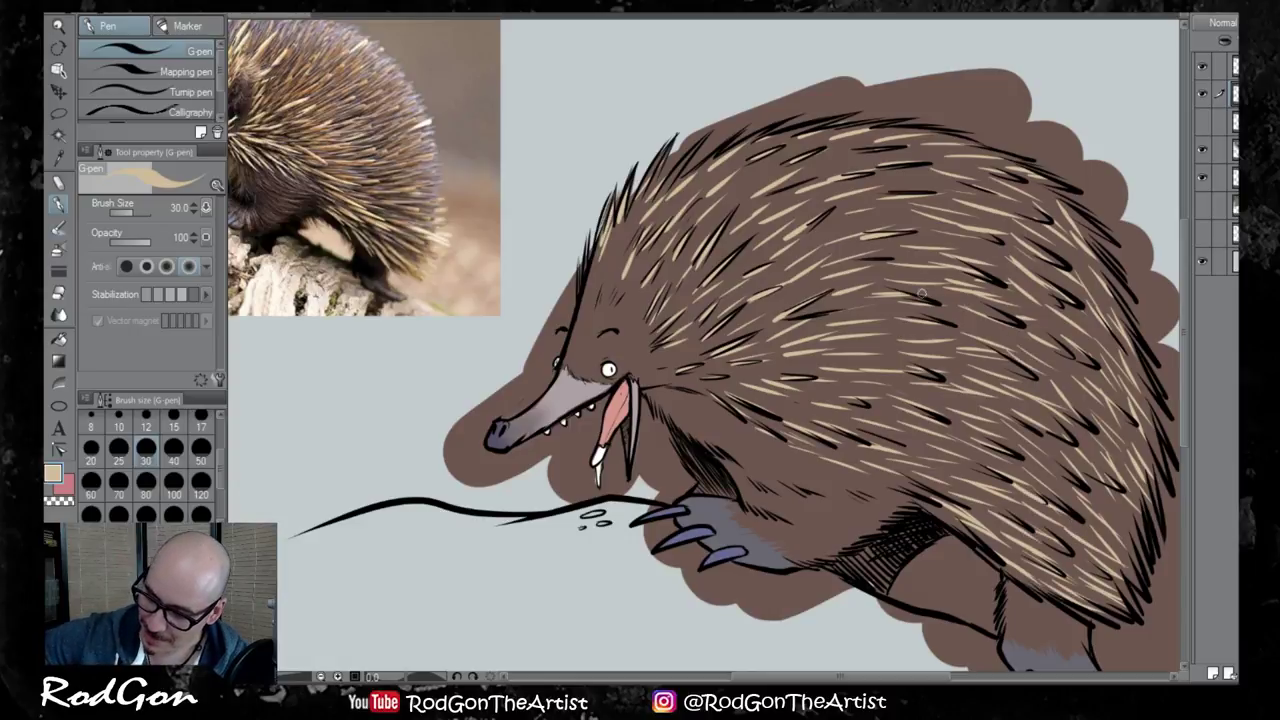
drag(946, 317, 1018, 337)
drag(956, 246, 990, 252)
drag(917, 221, 973, 230)
Erase the brown spill around the head, snout, front leg and belly with the Hard eraser at size 100
scroll(865, 467, down, 1)
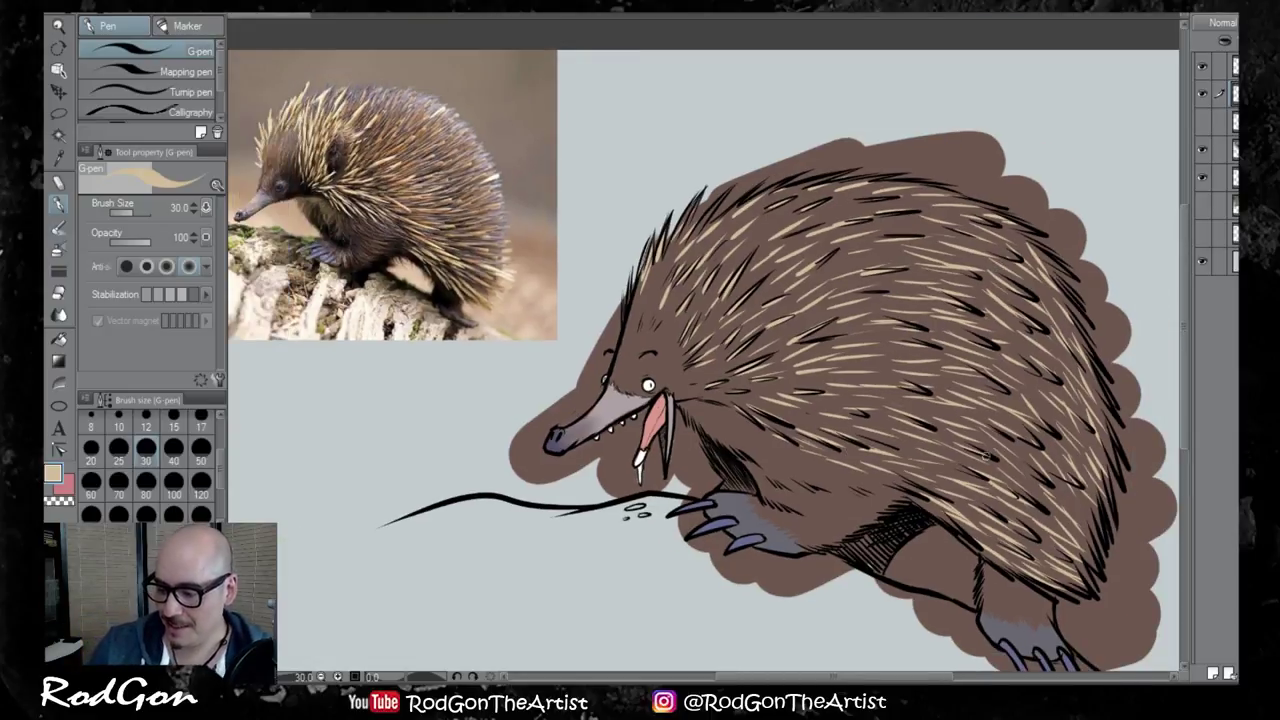
scroll(849, 541, down, 1)
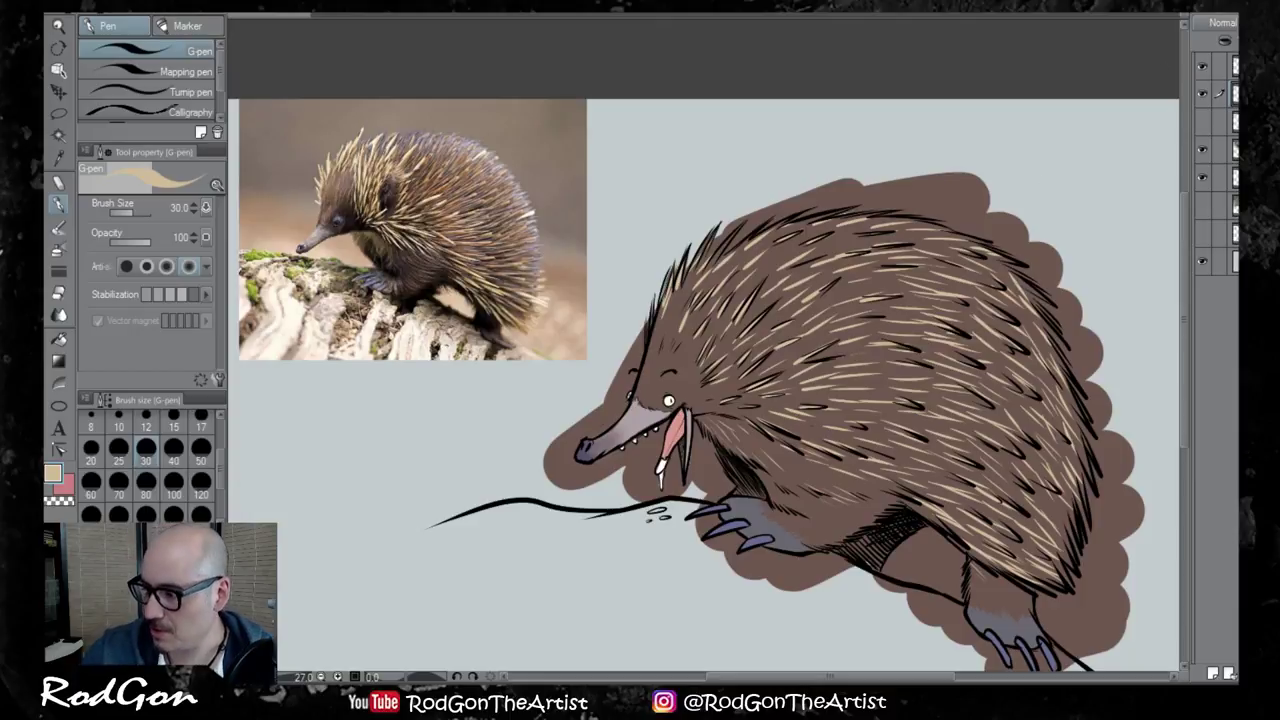
click(59, 293)
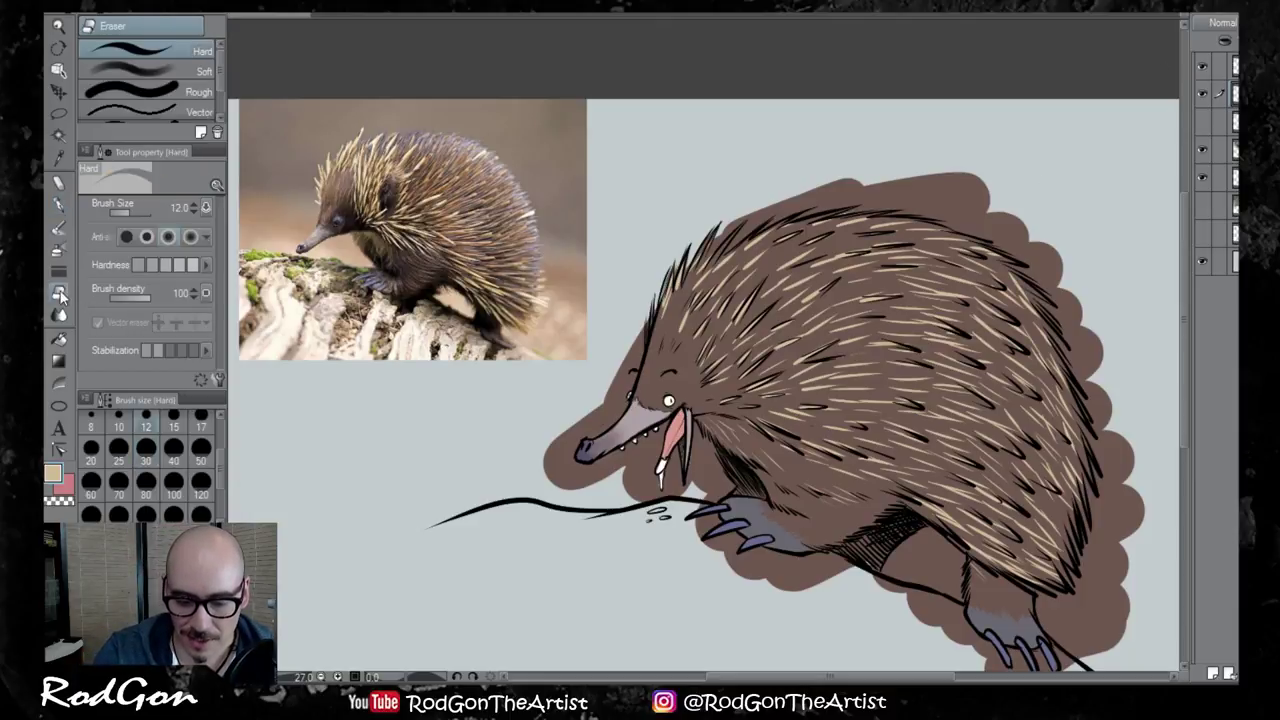
mouse_move(625, 379)
mouse_down()
mouse_move(631, 352)
mouse_move(610, 410)
mouse_move(618, 385)
mouse_move(596, 425)
mouse_move(556, 445)
mouse_move(605, 415)
mouse_move(555, 485)
mouse_move(575, 465)
mouse_move(624, 465)
mouse_move(614, 458)
mouse_move(666, 424)
mouse_move(672, 493)
mouse_move(688, 500)
mouse_move(699, 429)
mouse_move(695, 463)
mouse_move(698, 450)
mouse_move(718, 486)
mouse_move(700, 522)
mouse_move(758, 566)
mouse_move(738, 556)
mouse_move(822, 560)
mouse_move(764, 559)
mouse_move(829, 586)
mouse_move(832, 566)
mouse_move(895, 590)
mouse_move(925, 540)
mouse_move(915, 565)
mouse_move(948, 620)
mouse_move(935, 535)
mouse_move(950, 565)
mouse_move(1047, 589)
mouse_move(1043, 601)
mouse_move(1077, 628)
mouse_move(1137, 547)
mouse_up()
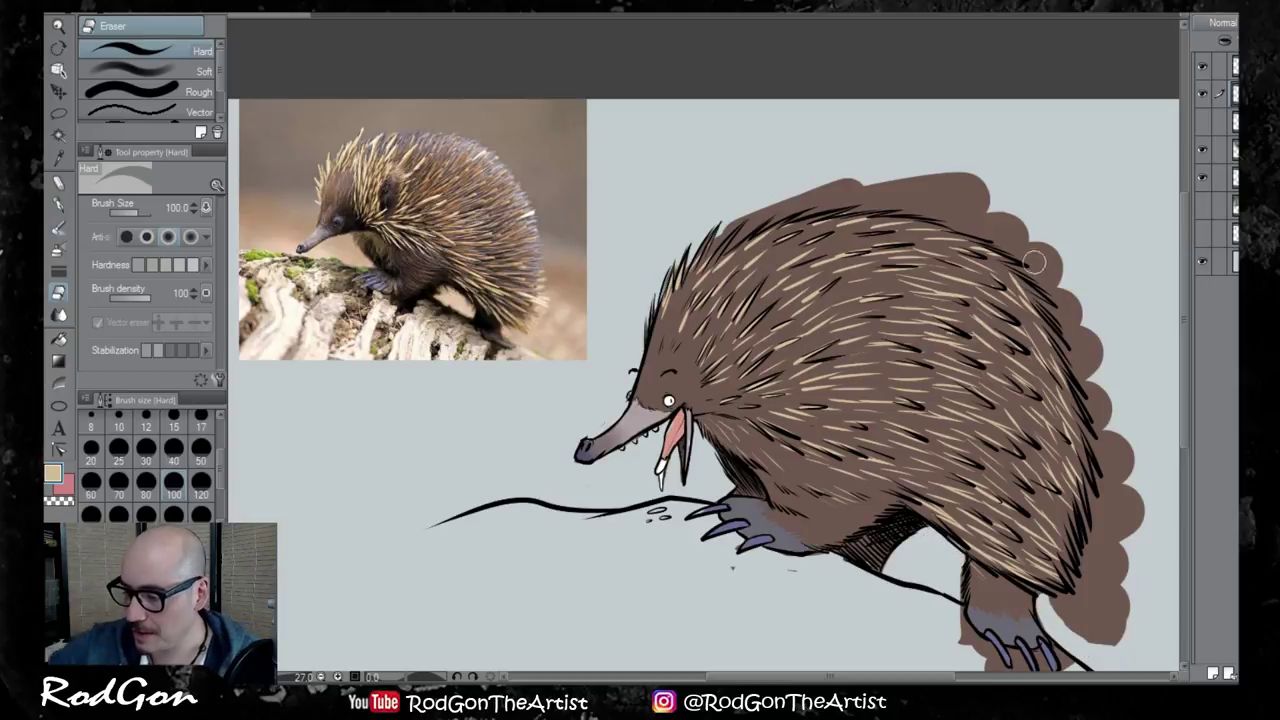
Erase the brown spill outside the rump's rear outline and above the back
mouse_move(1034, 264)
mouse_down()
mouse_move(1060, 290)
mouse_move(1027, 274)
mouse_move(1097, 367)
mouse_move(1075, 370)
mouse_move(1110, 425)
mouse_move(1090, 398)
mouse_move(1105, 580)
mouse_move(1092, 485)
mouse_move(1080, 630)
mouse_move(1059, 606)
mouse_up()
mouse_move(1117, 651)
mouse_down()
mouse_move(1133, 565)
mouse_move(1107, 382)
mouse_move(1025, 243)
mouse_move(1057, 274)
mouse_up()
drag(1116, 470, 1125, 569)
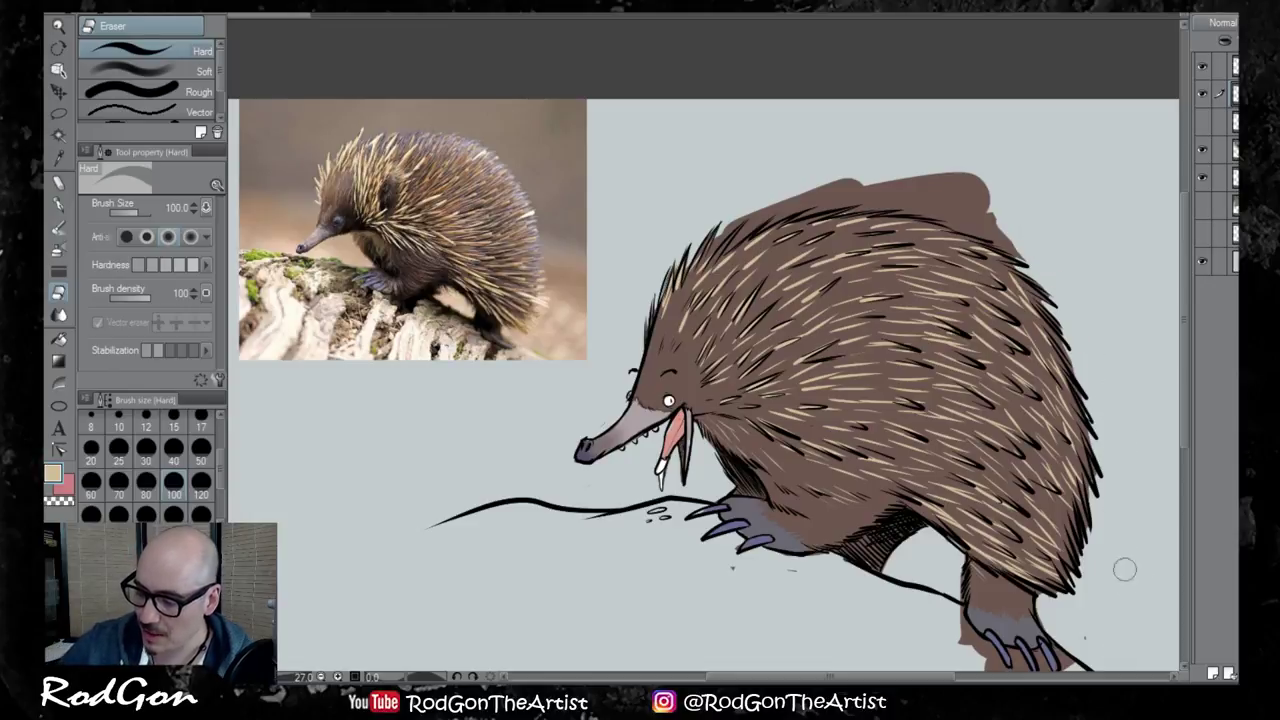
mouse_move(708, 248)
mouse_down()
mouse_move(758, 198)
mouse_move(748, 213)
mouse_move(845, 184)
mouse_up()
mouse_move(749, 224)
mouse_down()
mouse_move(915, 195)
mouse_move(845, 202)
mouse_move(955, 208)
mouse_move(1045, 257)
mouse_move(857, 196)
mouse_move(956, 175)
mouse_move(1077, 214)
mouse_up()
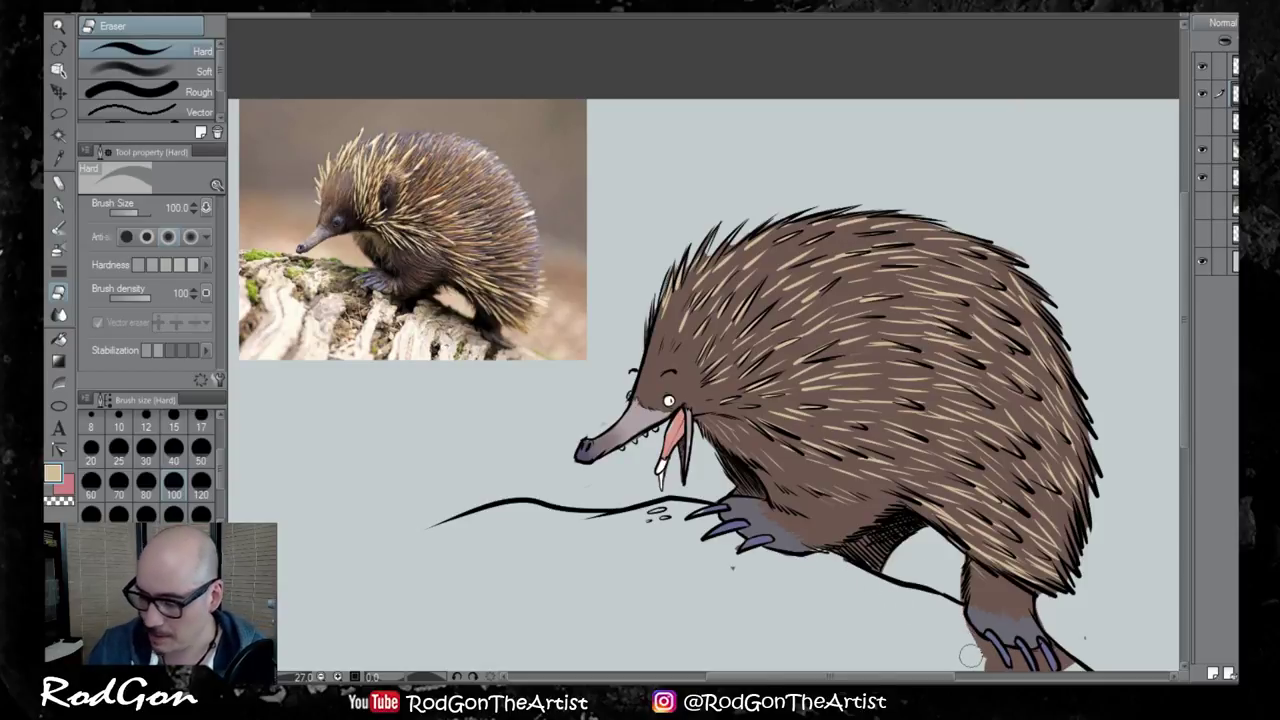
Erase the brown spill below the hind foot and retouch the foot and snout with the G-pen in colours sampled from them
drag(1006, 537, 837, 377)
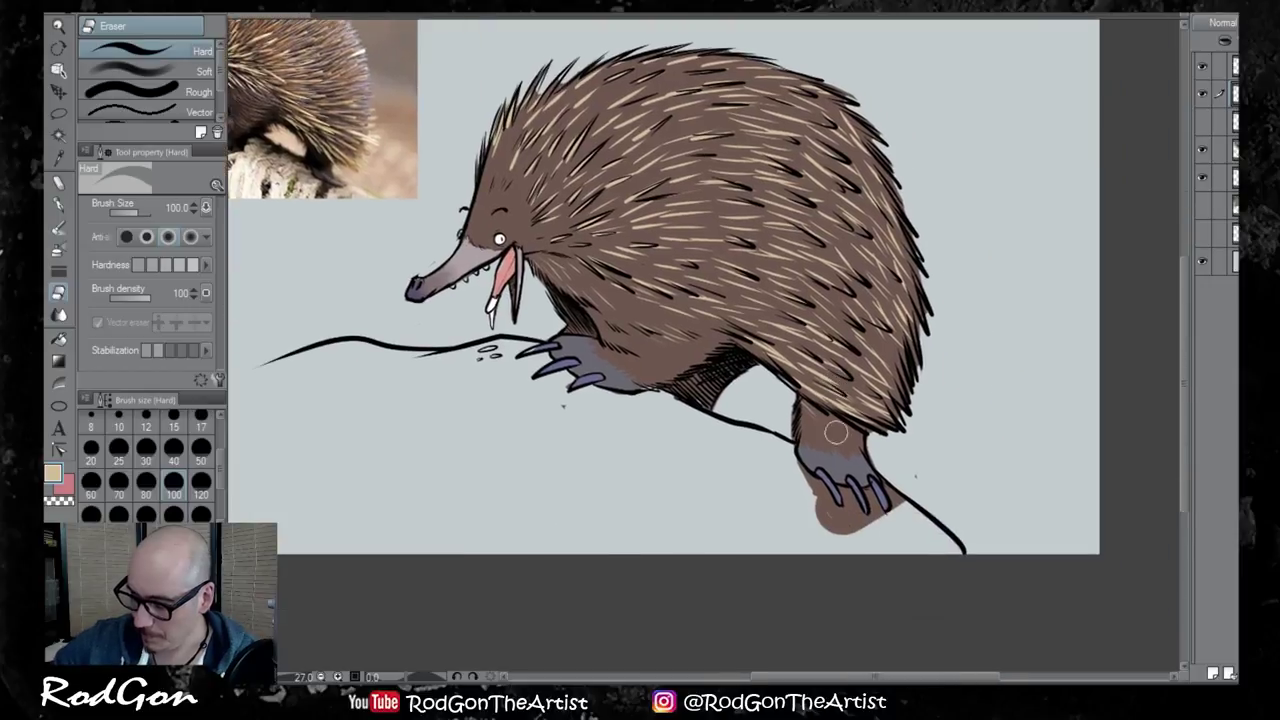
mouse_move(830, 534)
mouse_down()
mouse_move(843, 494)
mouse_move(847, 536)
mouse_move(838, 517)
mouse_move(881, 513)
mouse_move(881, 524)
mouse_move(895, 484)
mouse_move(876, 536)
mouse_move(840, 518)
mouse_up()
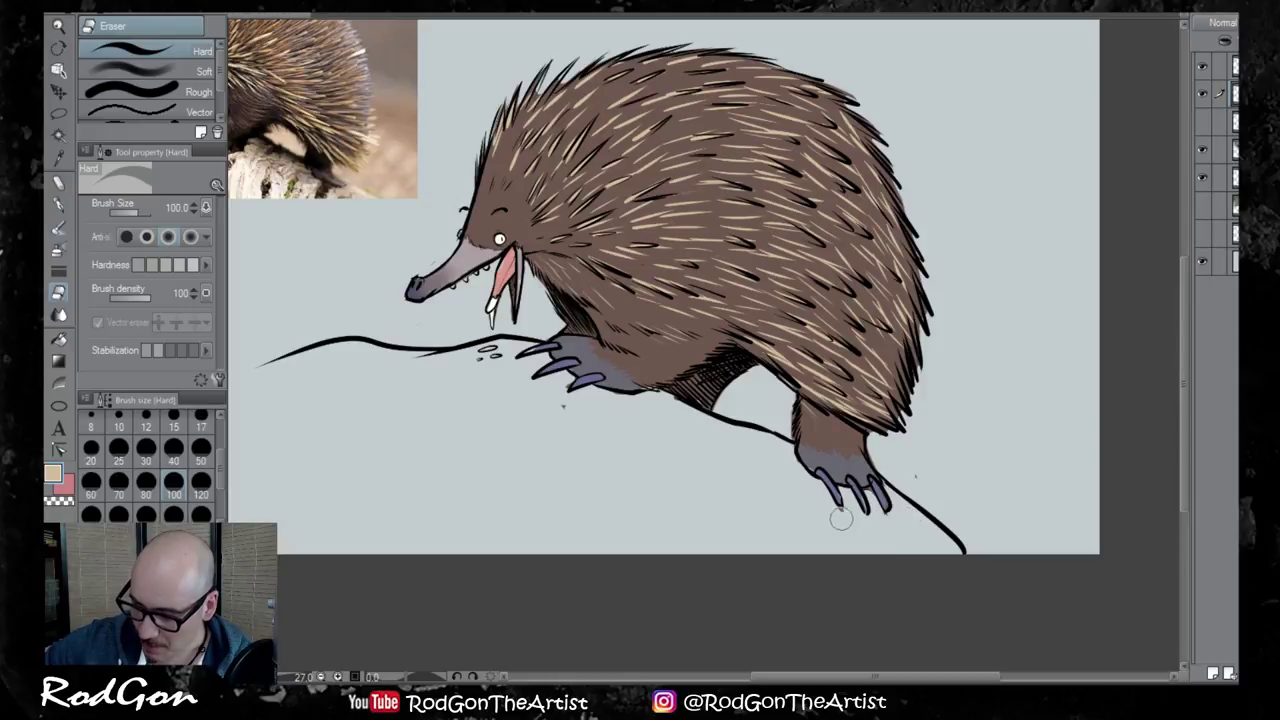
alt+click(824, 456)
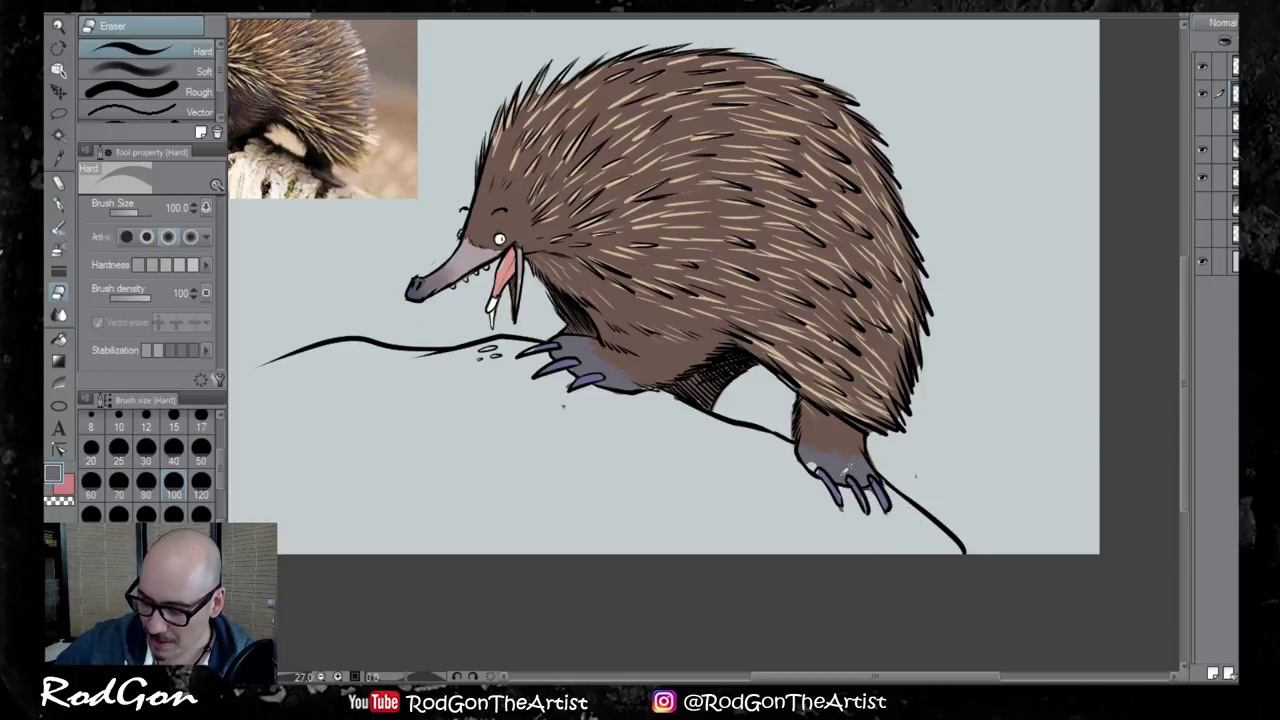
key(p)
drag(806, 464, 812, 472)
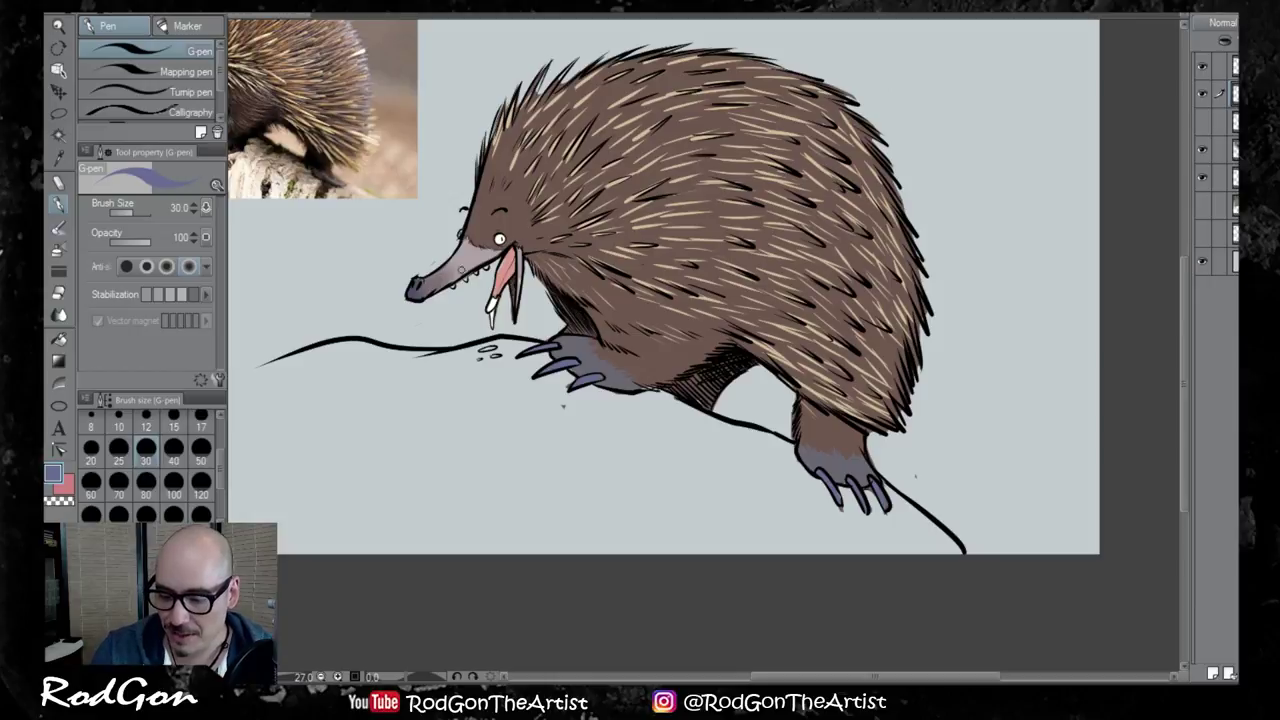
alt+click(461, 270)
alt+click(428, 284)
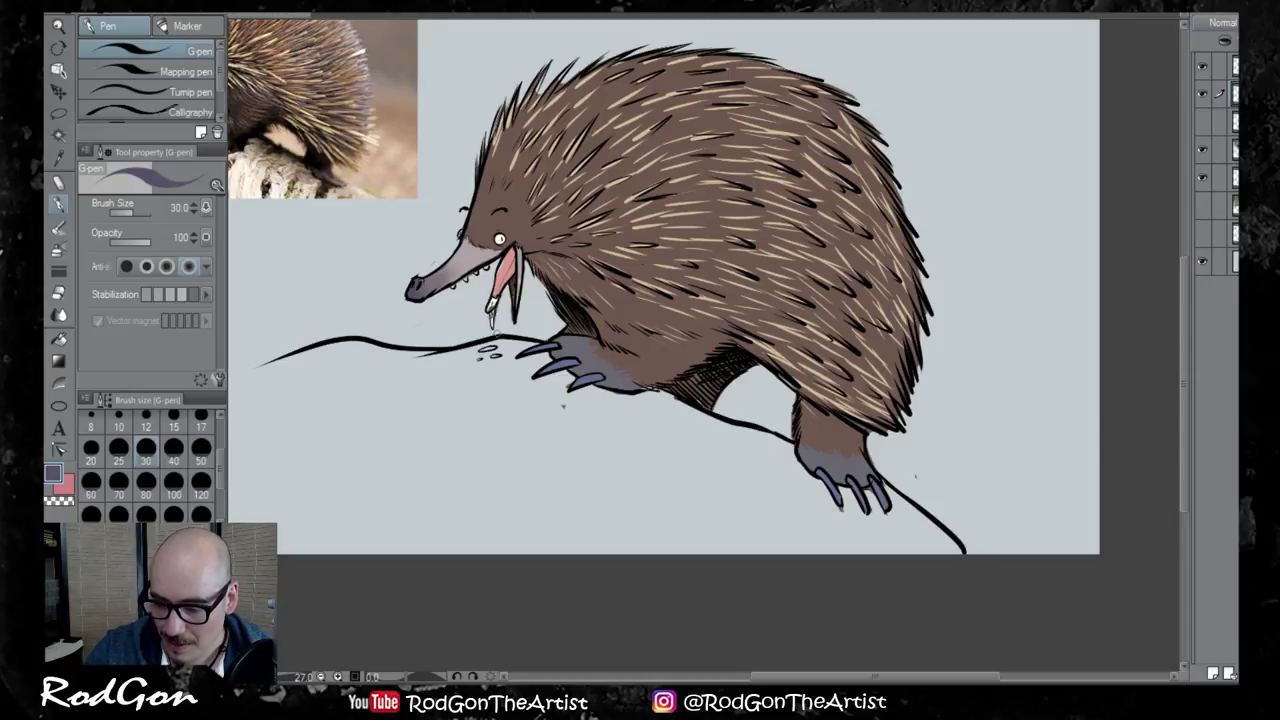
Sample black and darken the hatched shadows under the belly and behind the front leg with the G-pen
alt+click(719, 363)
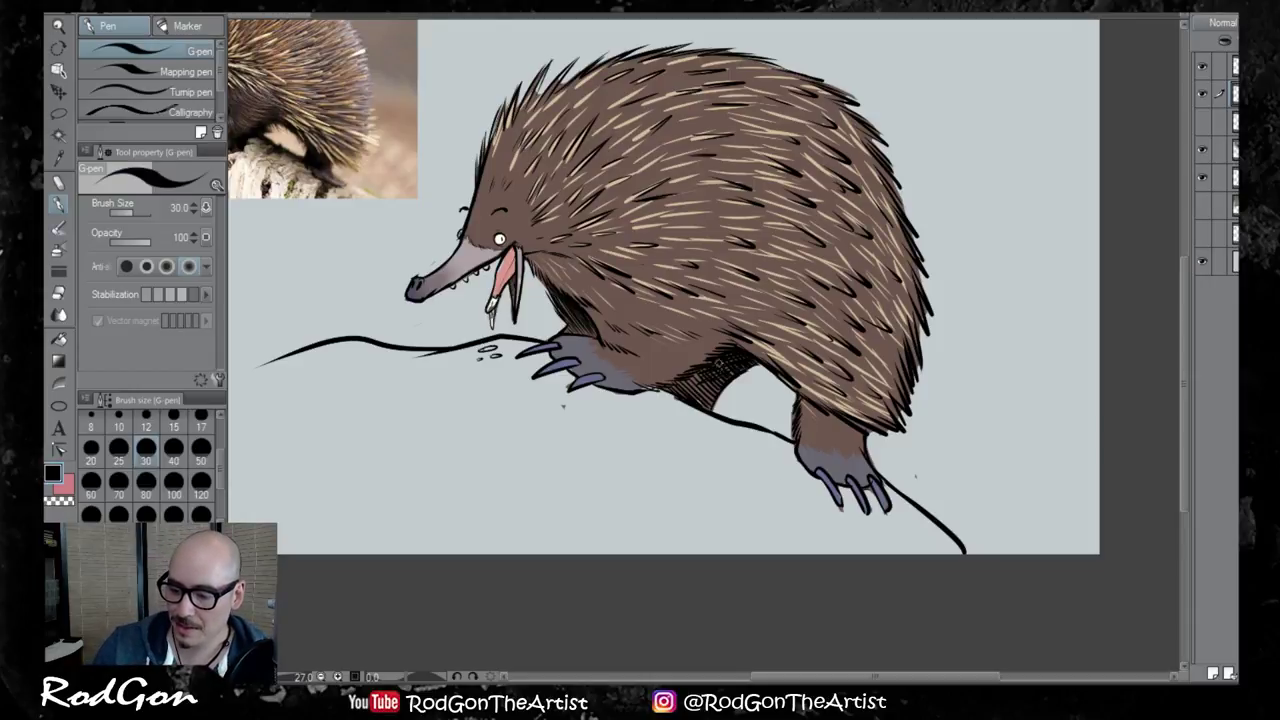
mouse_move(714, 379)
mouse_down()
mouse_move(724, 357)
mouse_move(702, 371)
mouse_up()
drag(553, 300, 593, 334)
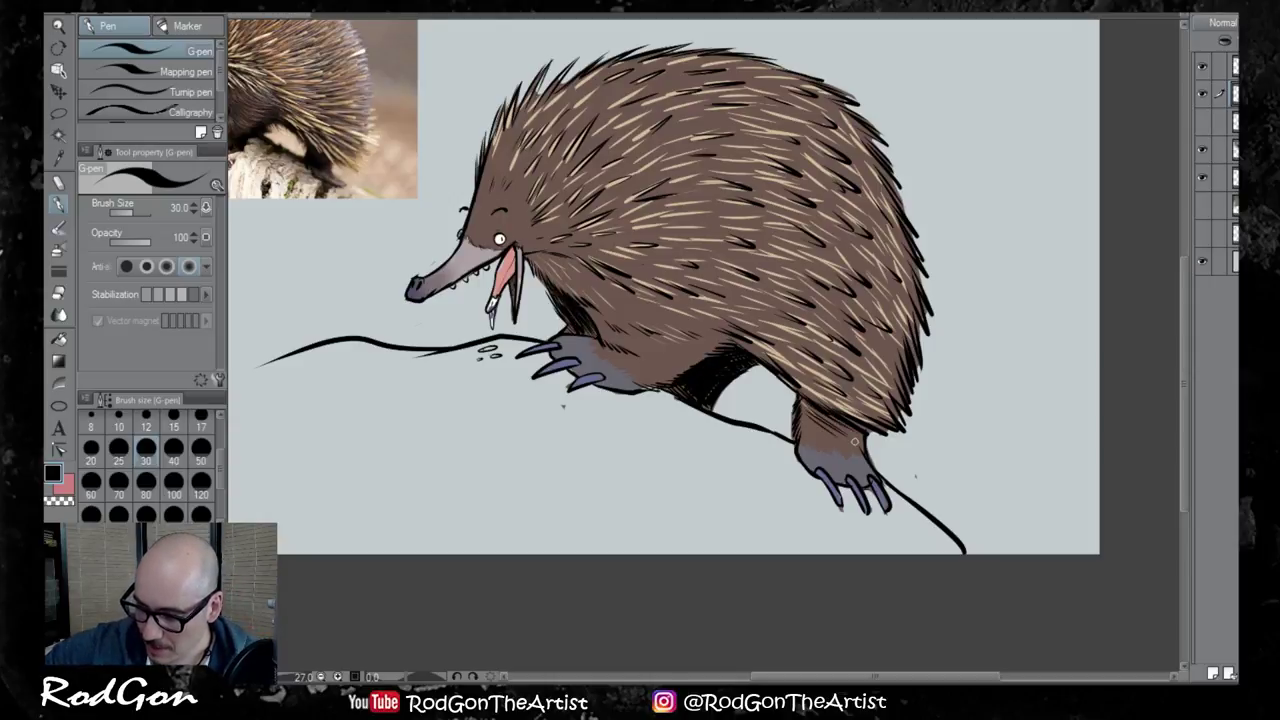
On a new layer beneath the echidna, rough in a red background shape around its body with the G-pen at size 100
scroll(840, 430, down, 1)
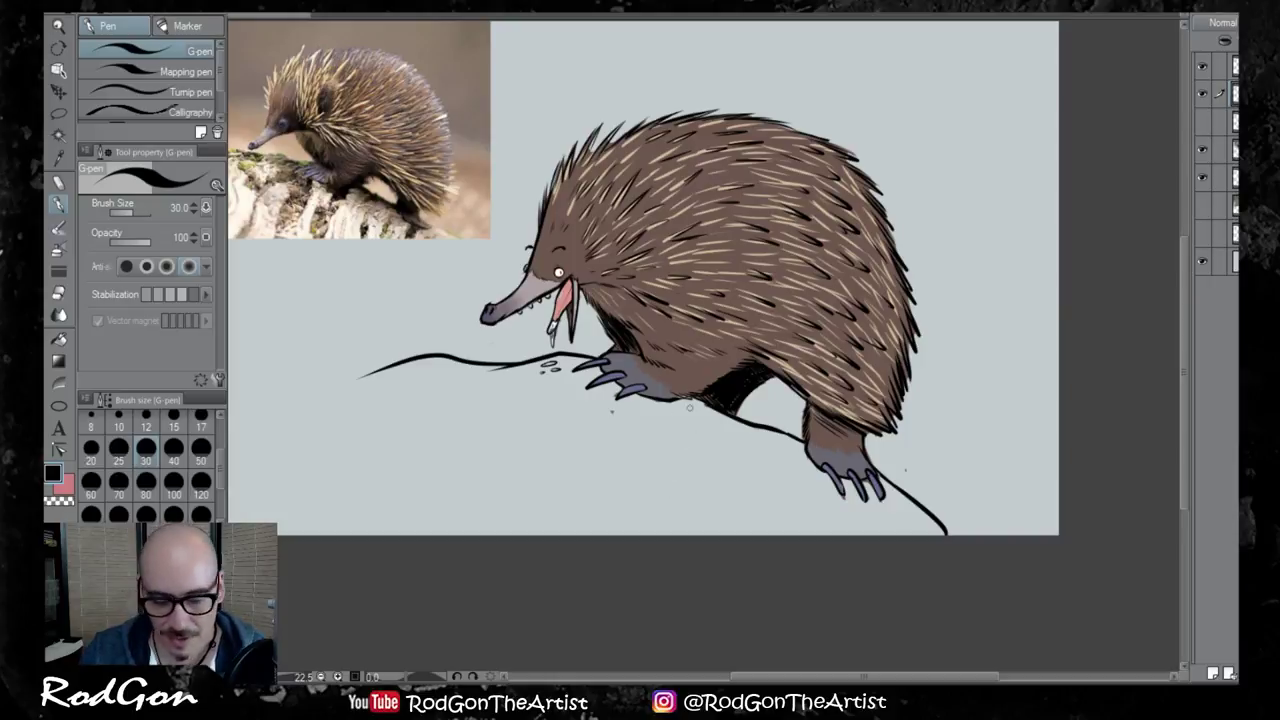
drag(689, 407, 810, 485)
click(1234, 122)
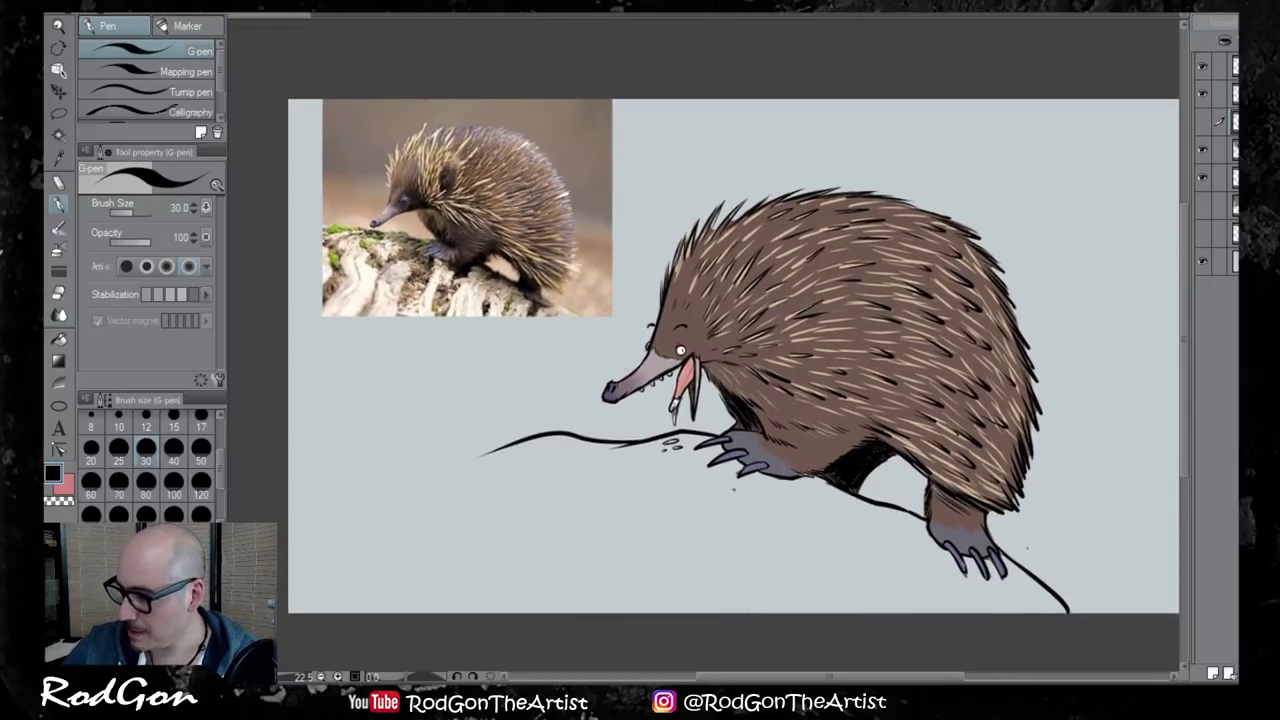
click(1212, 674)
drag(182, 596, 174, 573)
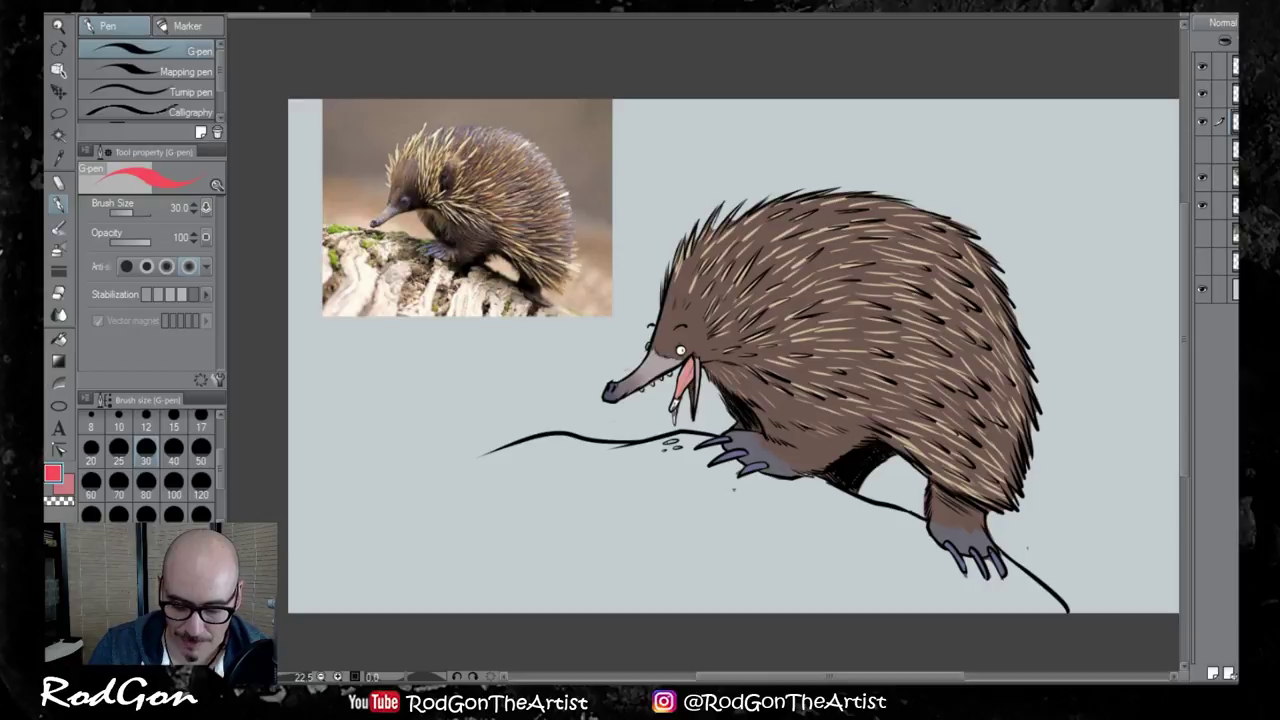
click(173, 485)
mouse_move(632, 405)
mouse_down()
mouse_move(657, 187)
mouse_move(738, 158)
mouse_up()
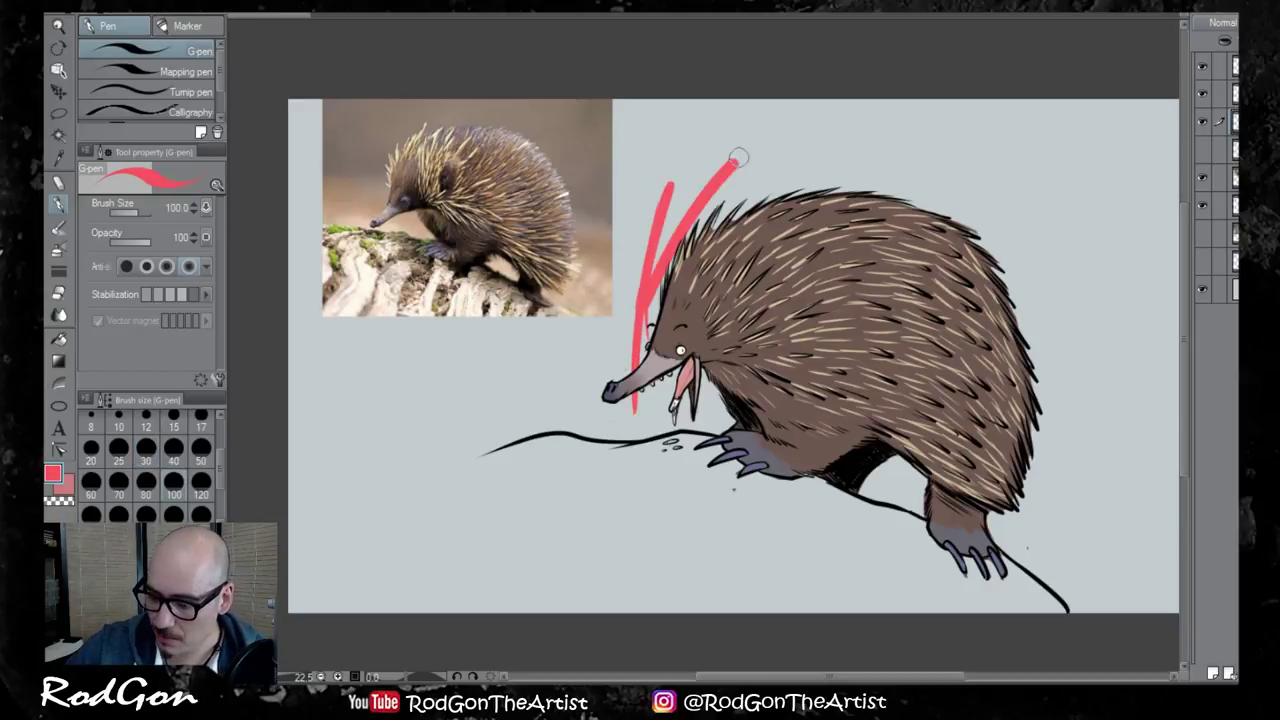
mouse_move(632, 312)
mouse_down()
mouse_move(752, 150)
mouse_move(1094, 175)
mouse_move(1066, 548)
mouse_up()
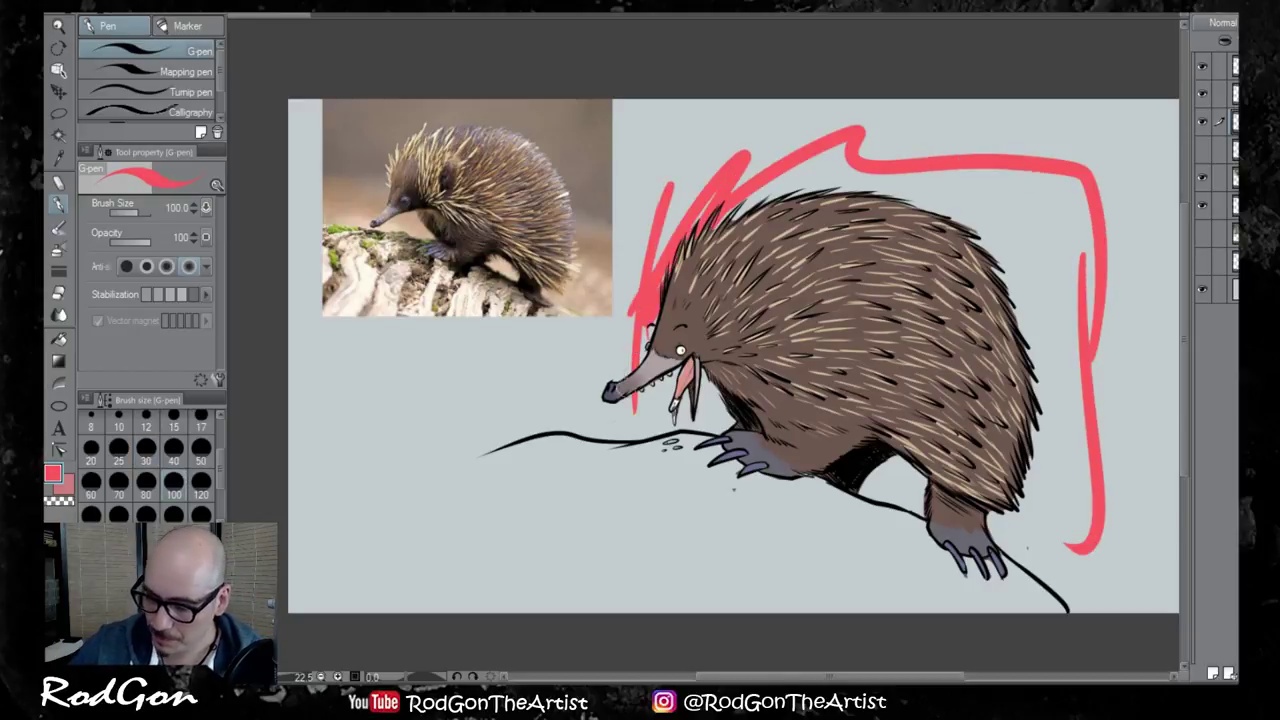
drag(602, 367, 634, 424)
mouse_move(624, 312)
mouse_down()
mouse_move(630, 402)
mouse_move(673, 320)
mouse_move(653, 374)
mouse_move(678, 397)
mouse_move(643, 420)
mouse_move(705, 399)
mouse_move(705, 427)
mouse_move(708, 388)
mouse_move(742, 420)
mouse_move(614, 431)
mouse_up()
mouse_move(818, 158)
mouse_down()
mouse_move(732, 236)
mouse_move(823, 155)
mouse_up()
Fill the red background shape around the back, rump and under the belly down to the ground line at brush size 250
click(174, 514)
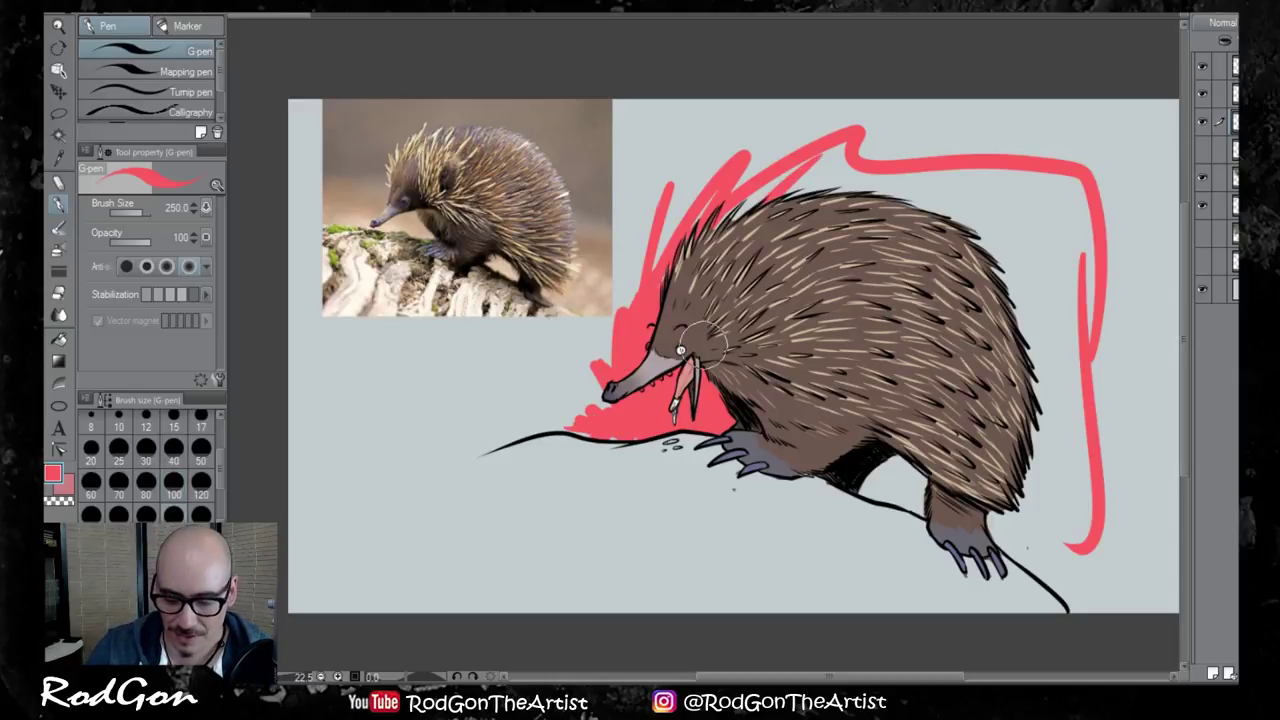
mouse_move(735, 235)
mouse_down()
mouse_move(765, 195)
mouse_move(840, 150)
mouse_move(950, 185)
mouse_move(973, 325)
mouse_move(1045, 420)
mouse_move(1071, 351)
mouse_move(1080, 500)
mouse_up()
mouse_move(878, 454)
mouse_down()
mouse_move(913, 481)
mouse_move(903, 491)
mouse_move(1063, 566)
mouse_move(1070, 489)
mouse_move(1091, 486)
mouse_move(1073, 578)
mouse_up()
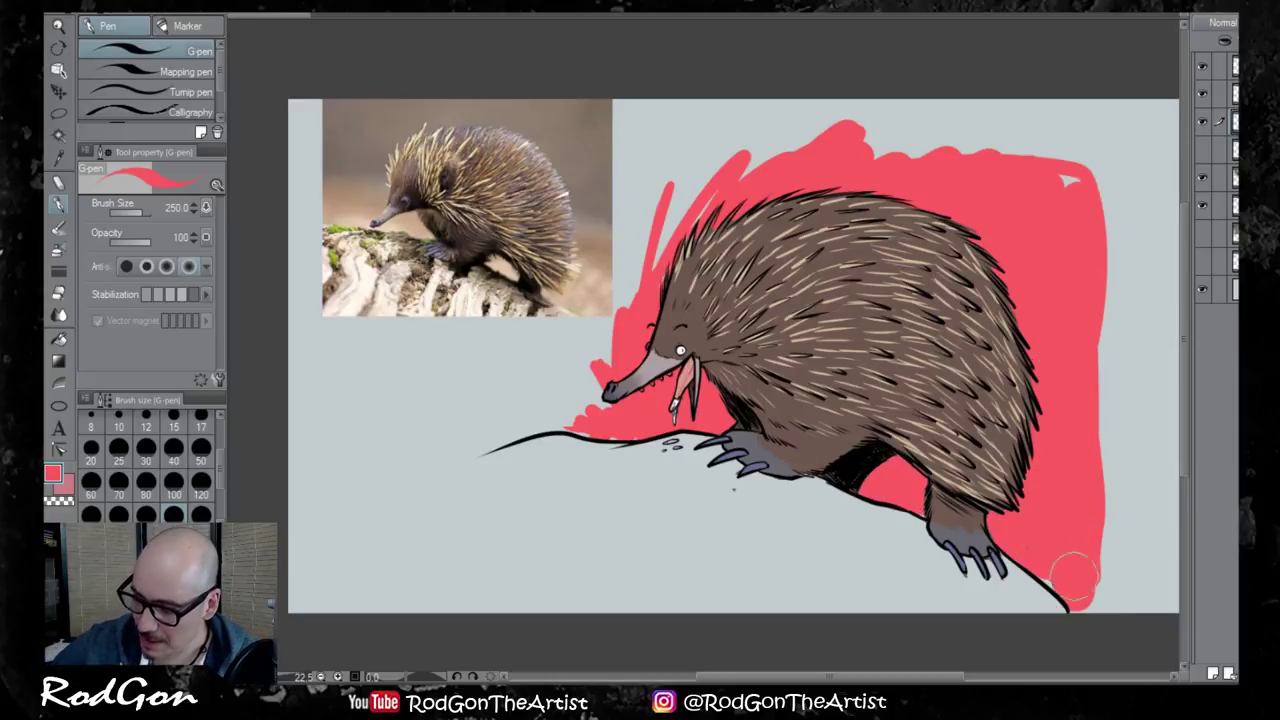
Trim the red shape behind the rump, fill its gaps beside the snout, and lower its opacity to a pale pink
mouse_move(1073, 182)
mouse_down()
mouse_move(1057, 258)
mouse_move(1072, 360)
mouse_move(1024, 243)
mouse_move(1026, 273)
mouse_move(1040, 238)
mouse_move(1085, 335)
mouse_move(1084, 291)
mouse_move(1100, 310)
mouse_move(1075, 153)
mouse_move(1089, 177)
mouse_move(983, 145)
mouse_move(998, 132)
mouse_move(985, 183)
mouse_move(1072, 311)
mouse_move(1066, 295)
mouse_move(1102, 421)
mouse_up()
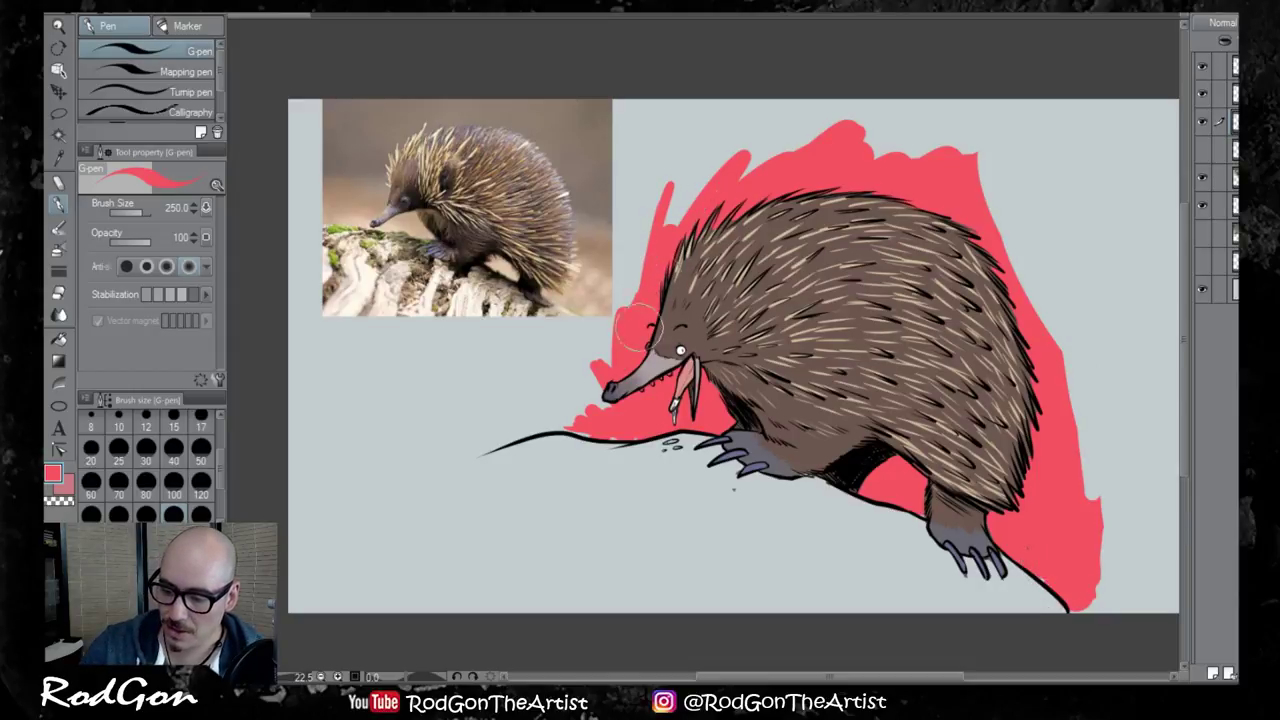
mouse_move(636, 328)
mouse_down()
mouse_move(624, 382)
mouse_move(579, 422)
mouse_move(640, 415)
mouse_up()
click(1275, 22)
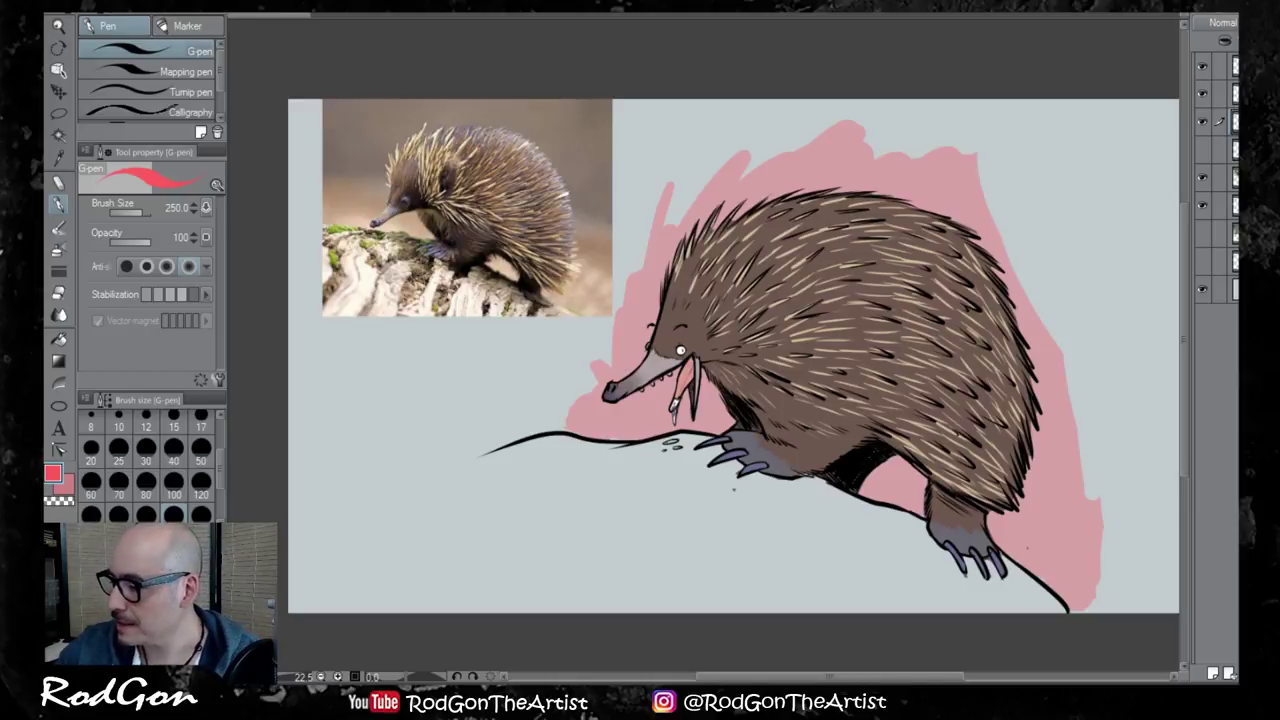
Merge the echidna's upper artwork layers and check the layers' visibility, leaving the pencil sketch hidden
click(1236, 66)
key(ctrl+e)
key(ctrl+e)
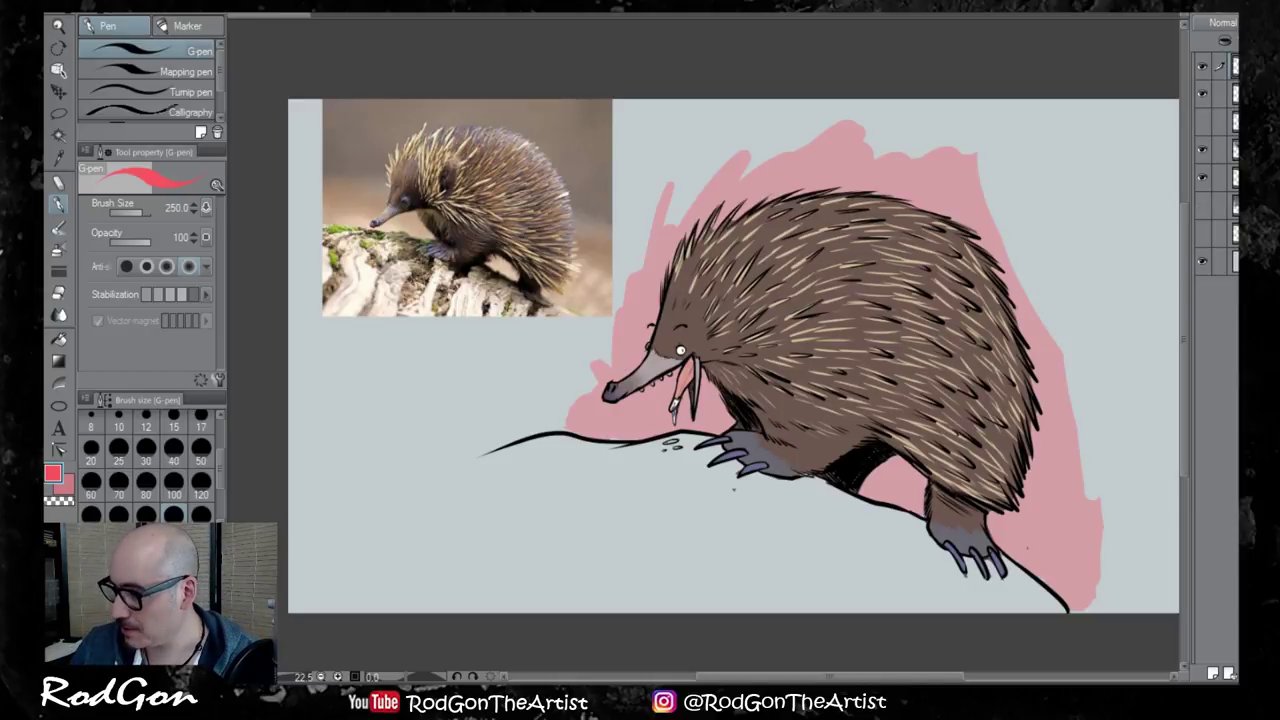
click(1204, 68)
click(1204, 68)
click(1204, 92)
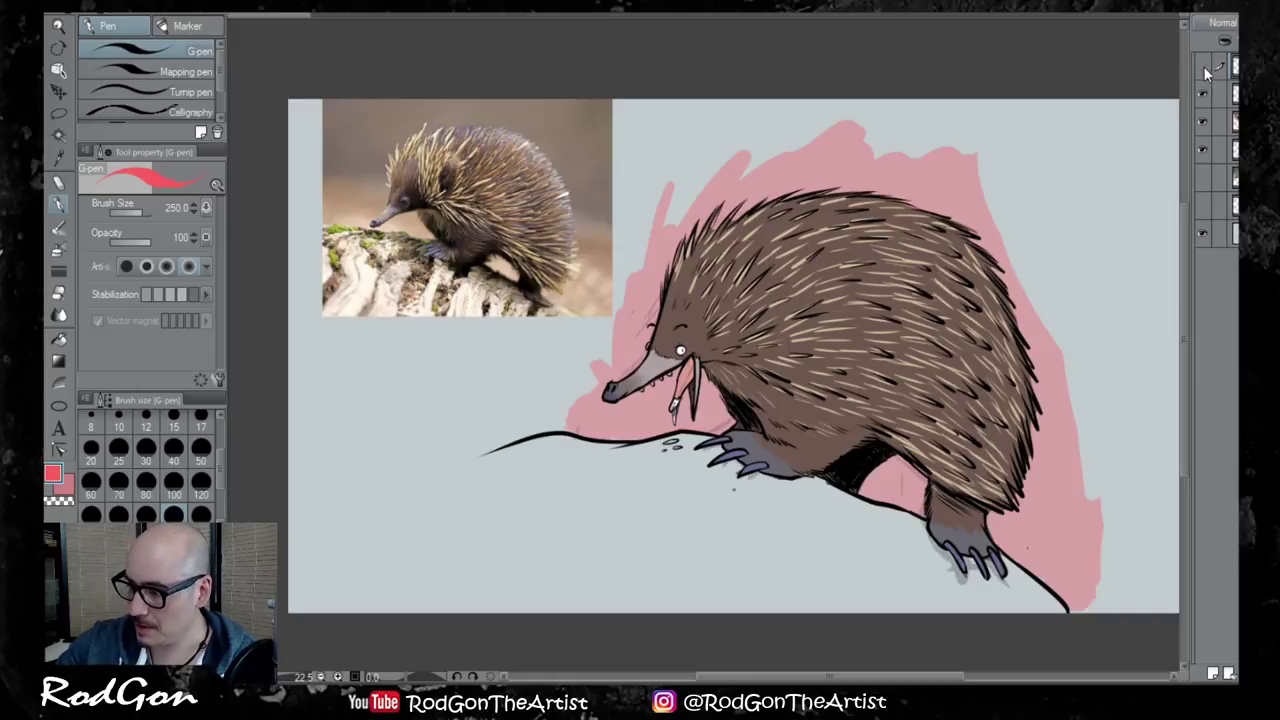
click(1203, 66)
click(1203, 88)
click(1203, 67)
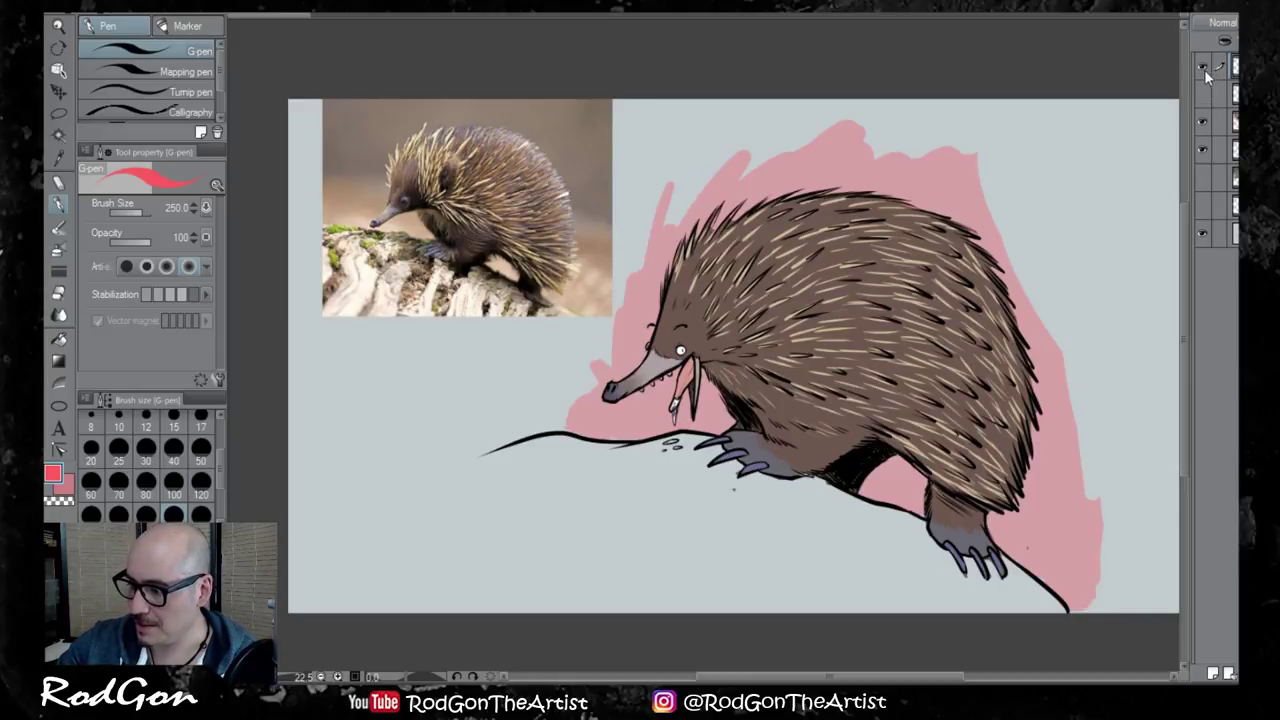
Add a new empty layer on top, and merge and hide the echidna artwork with its background and reference photo
click(1204, 68)
click(1212, 672)
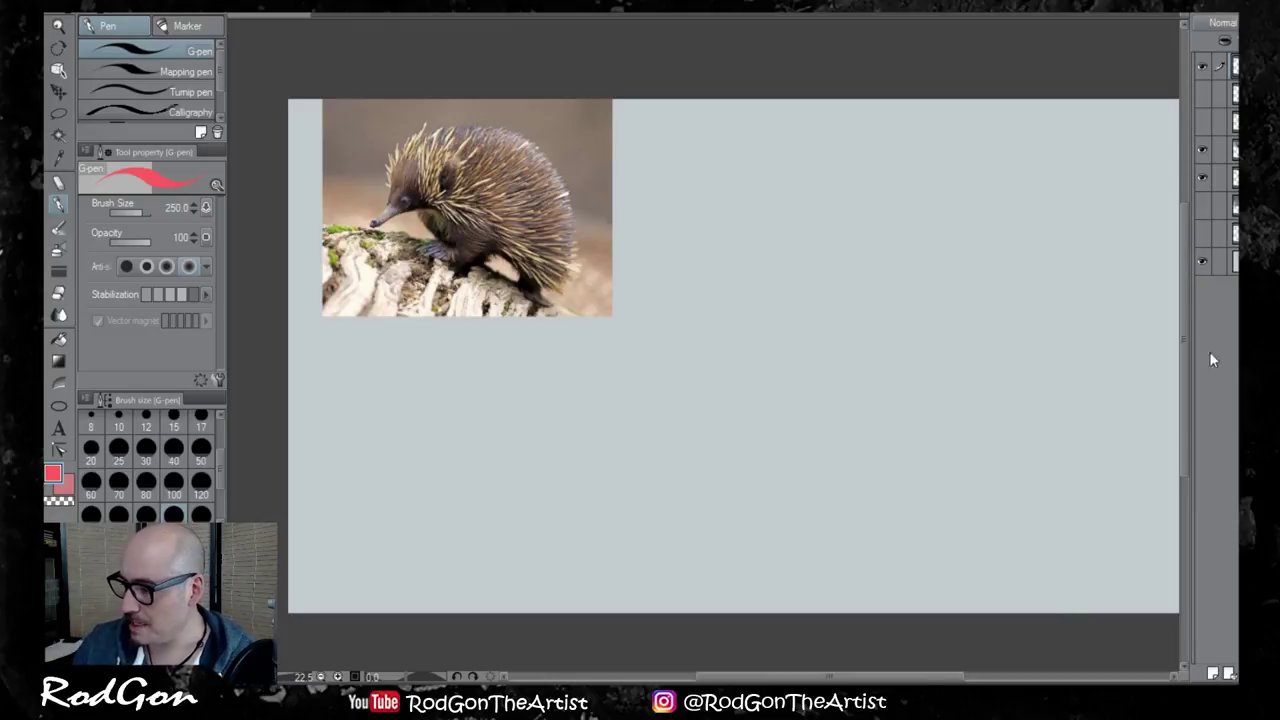
click(1203, 149)
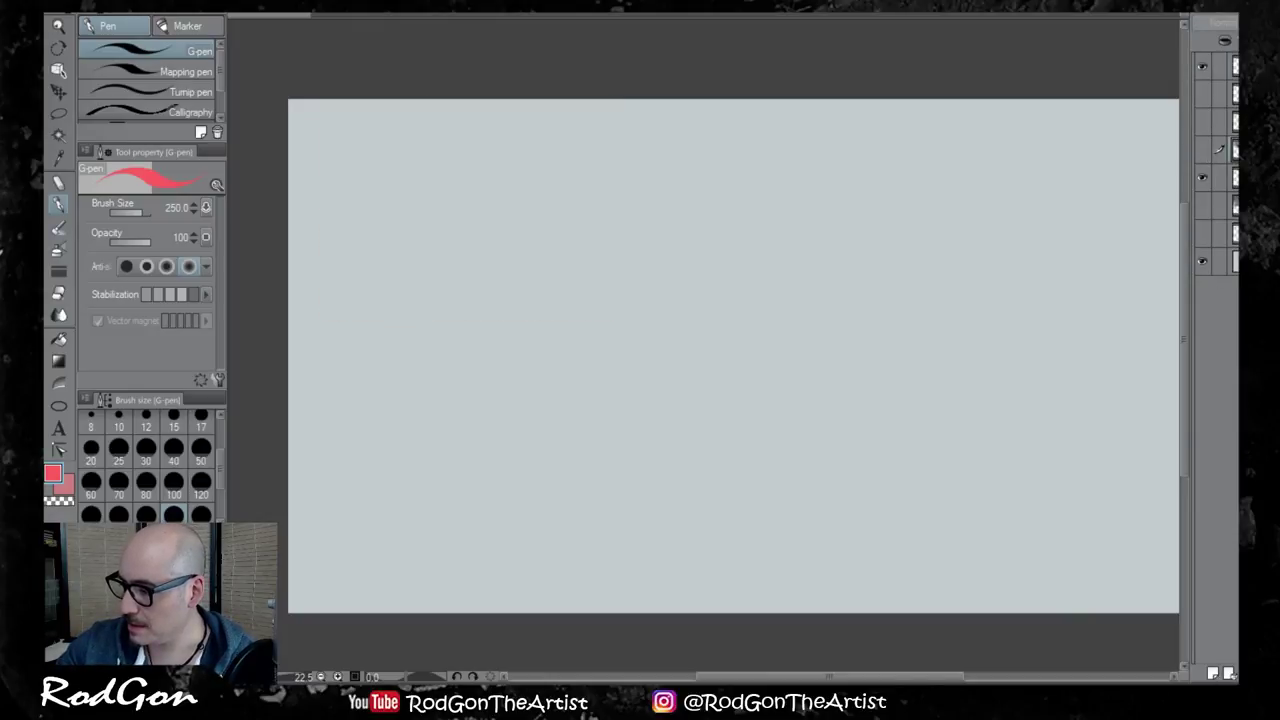
click(1235, 121)
click(1202, 95)
click(1203, 121)
click(1235, 94)
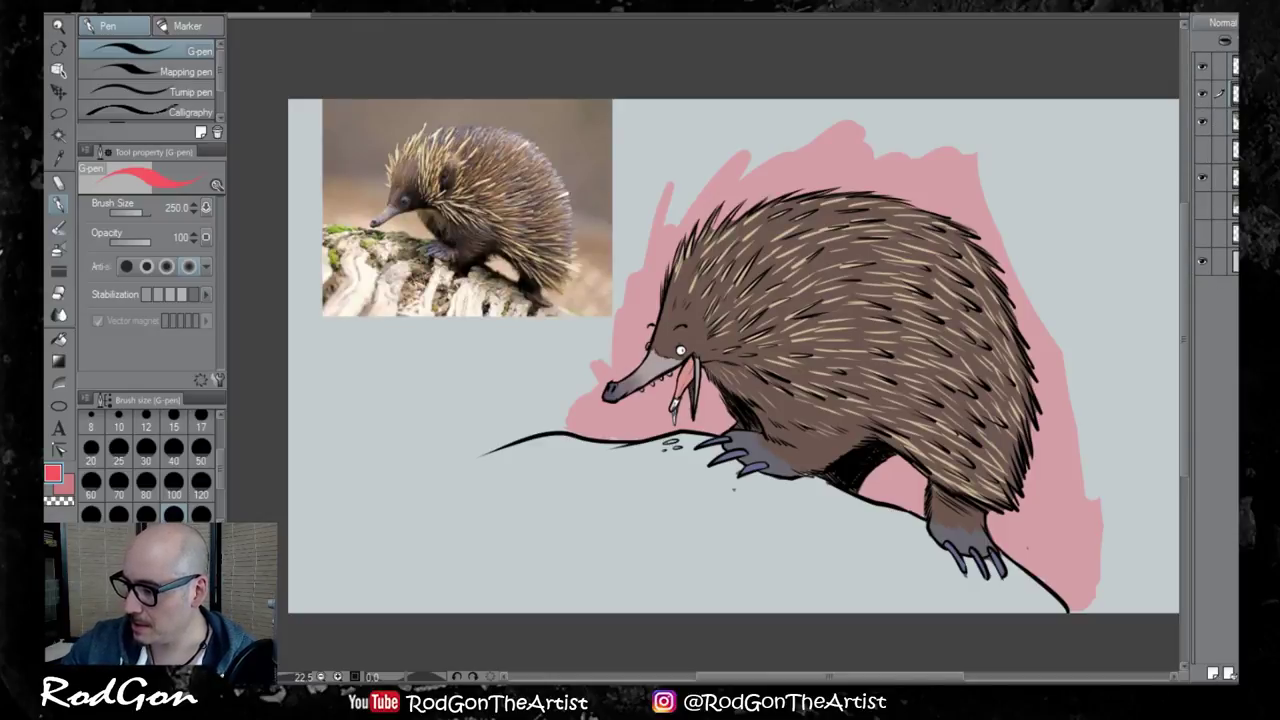
key(ctrl+e)
click(1203, 94)
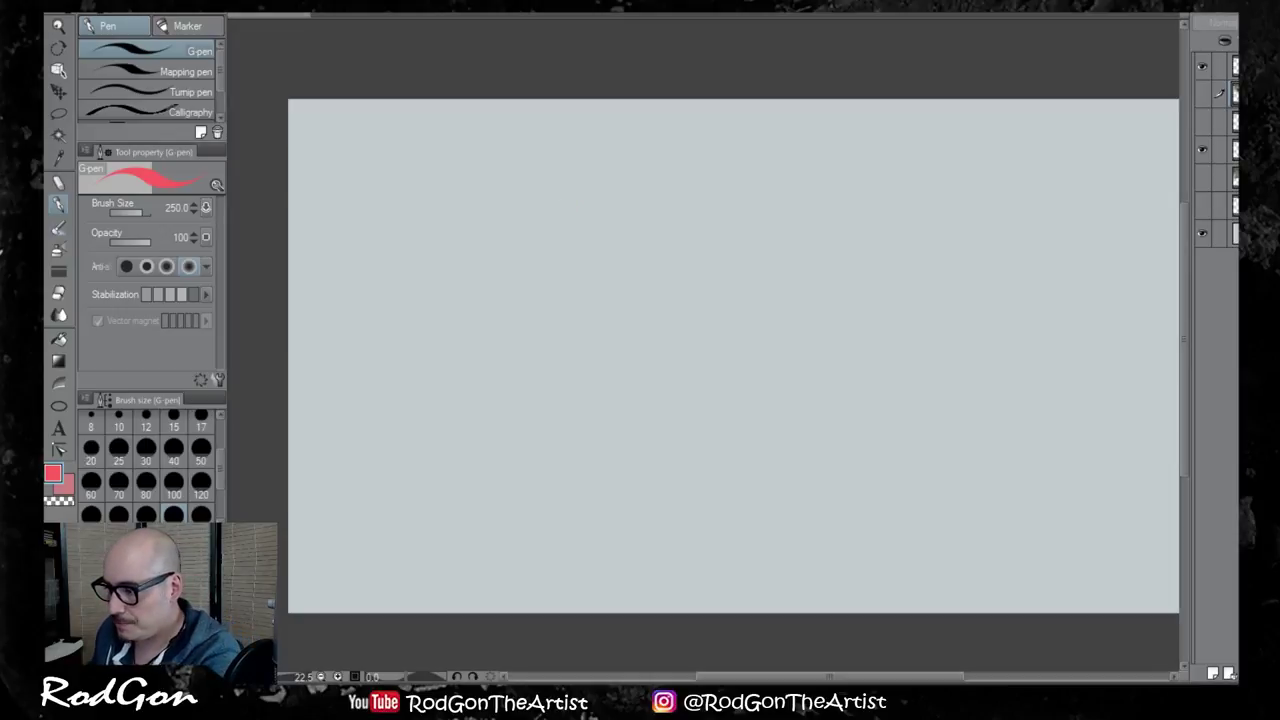
Paste the shark reference photo on the empty canvas and enlarge it to about 267% width and 277% height
click(1235, 66)
key(ctrl+v)
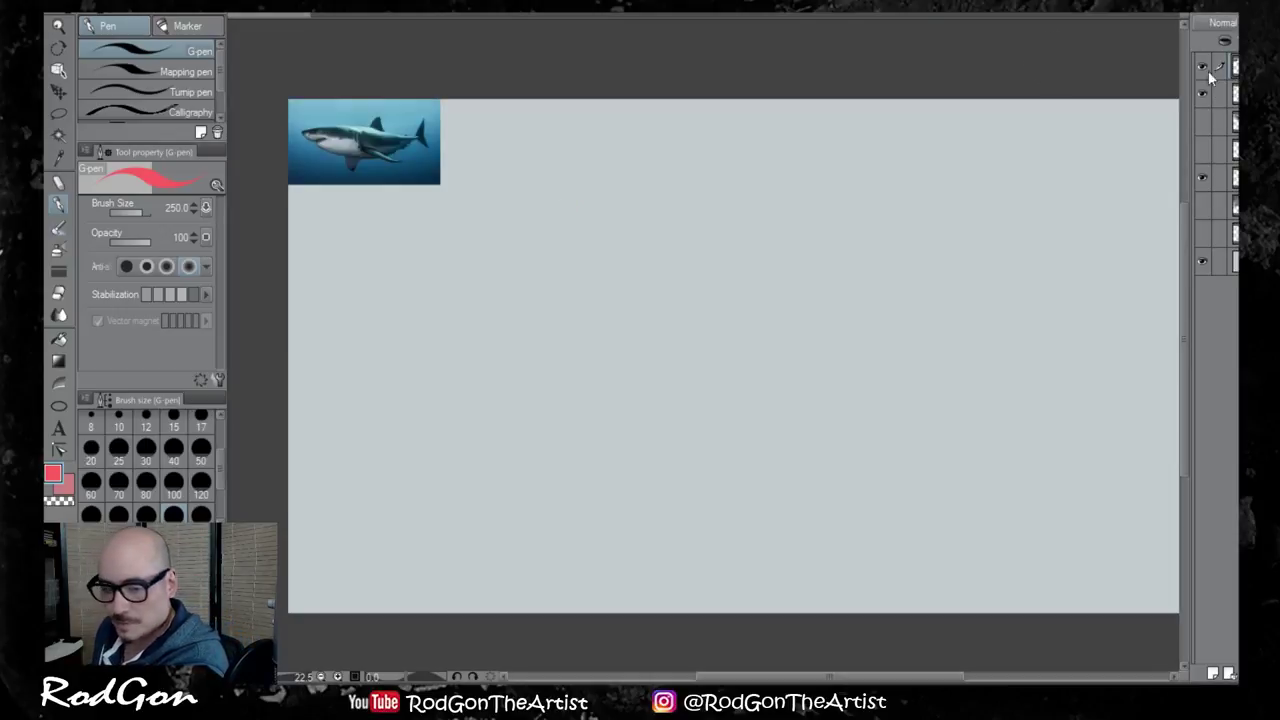
key(ctrl+t)
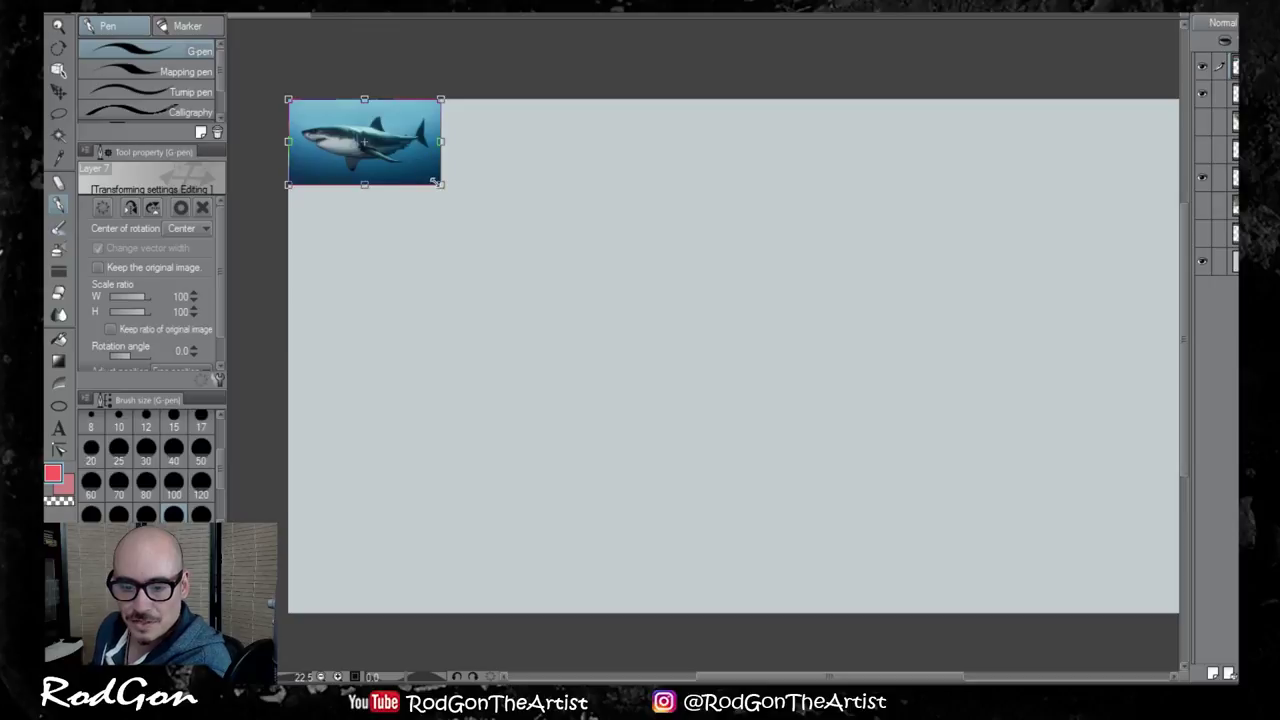
drag(441, 184, 693, 335)
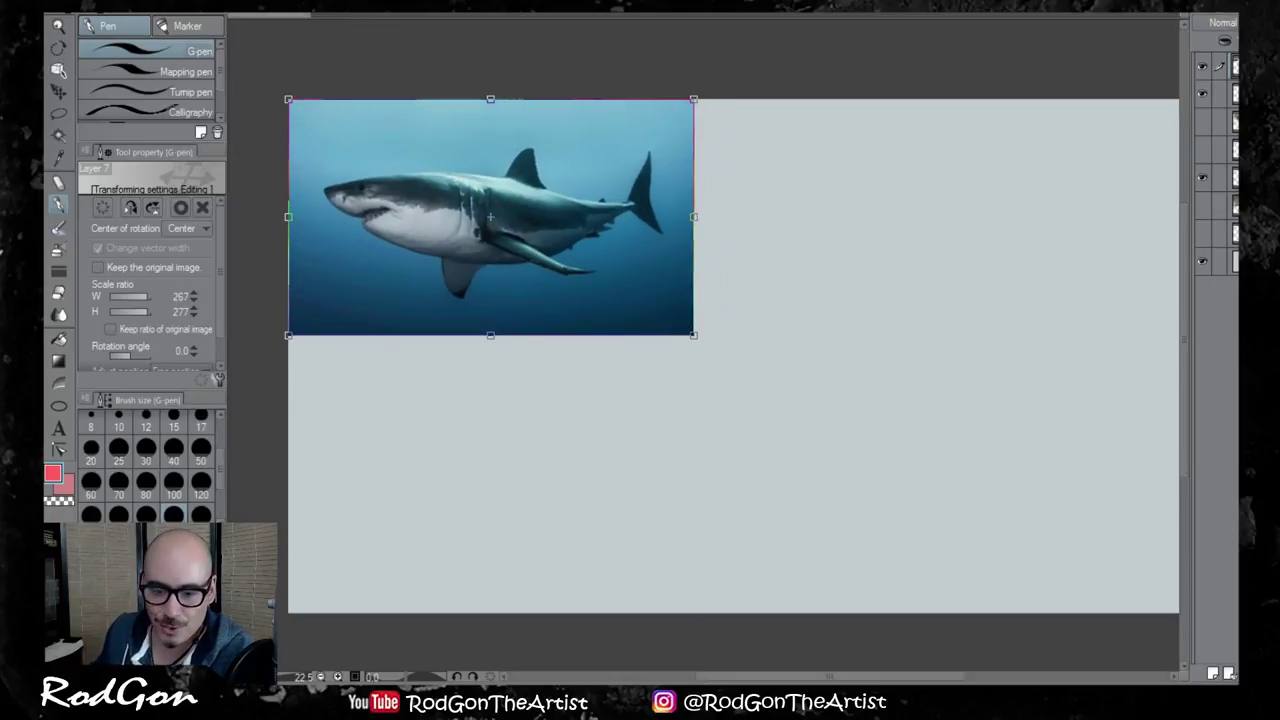
key(Return)
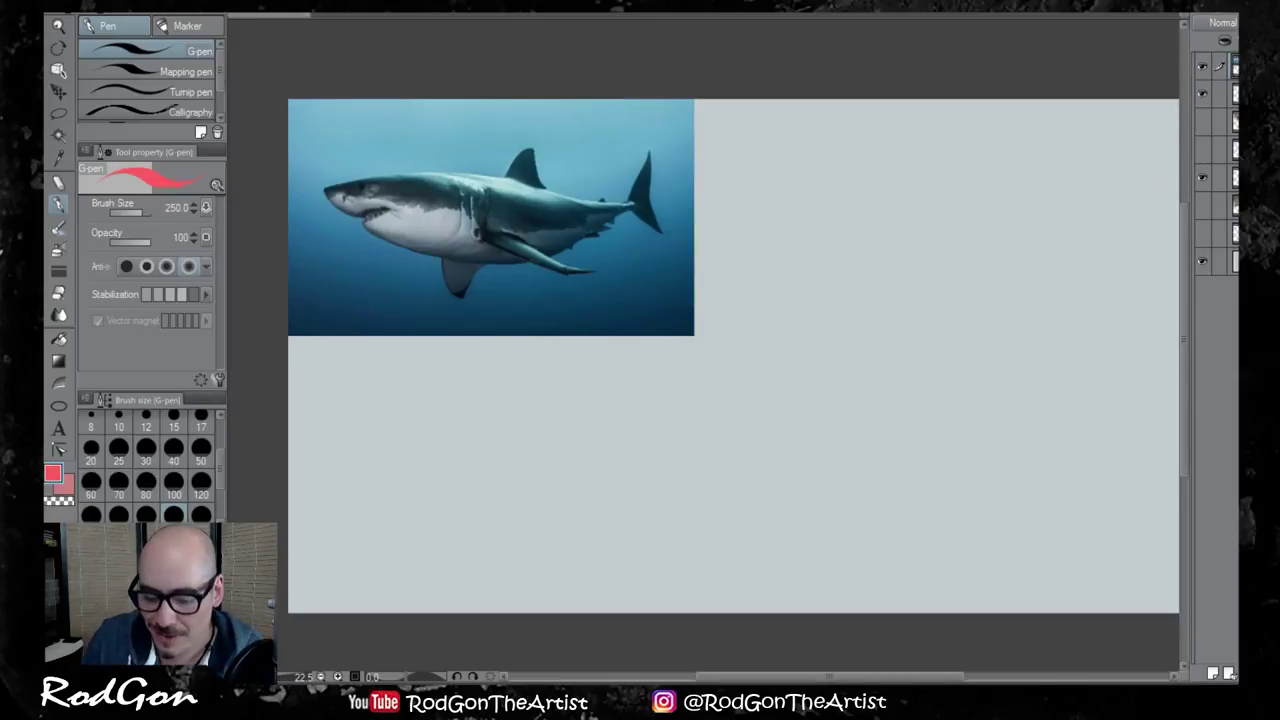
On a new layer, draw black size 40 G-pen ellipses over the shark's body behind the head and at the tail base
key(d)
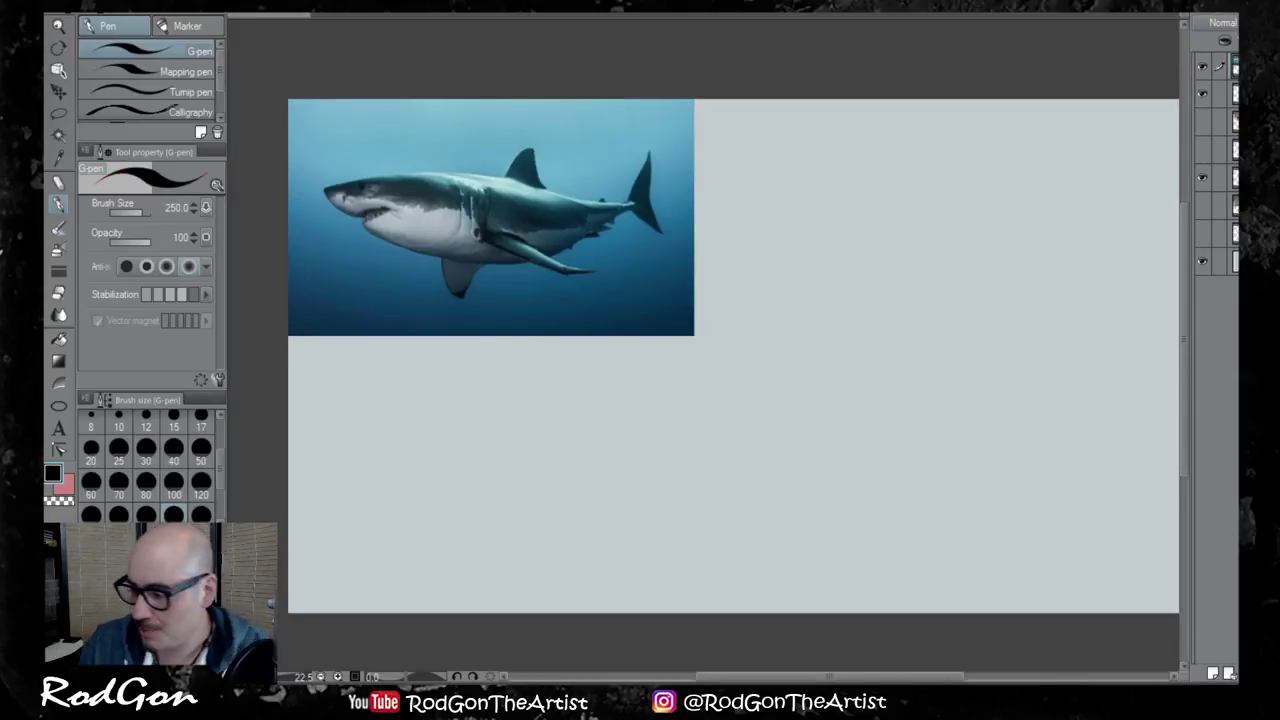
click(1214, 674)
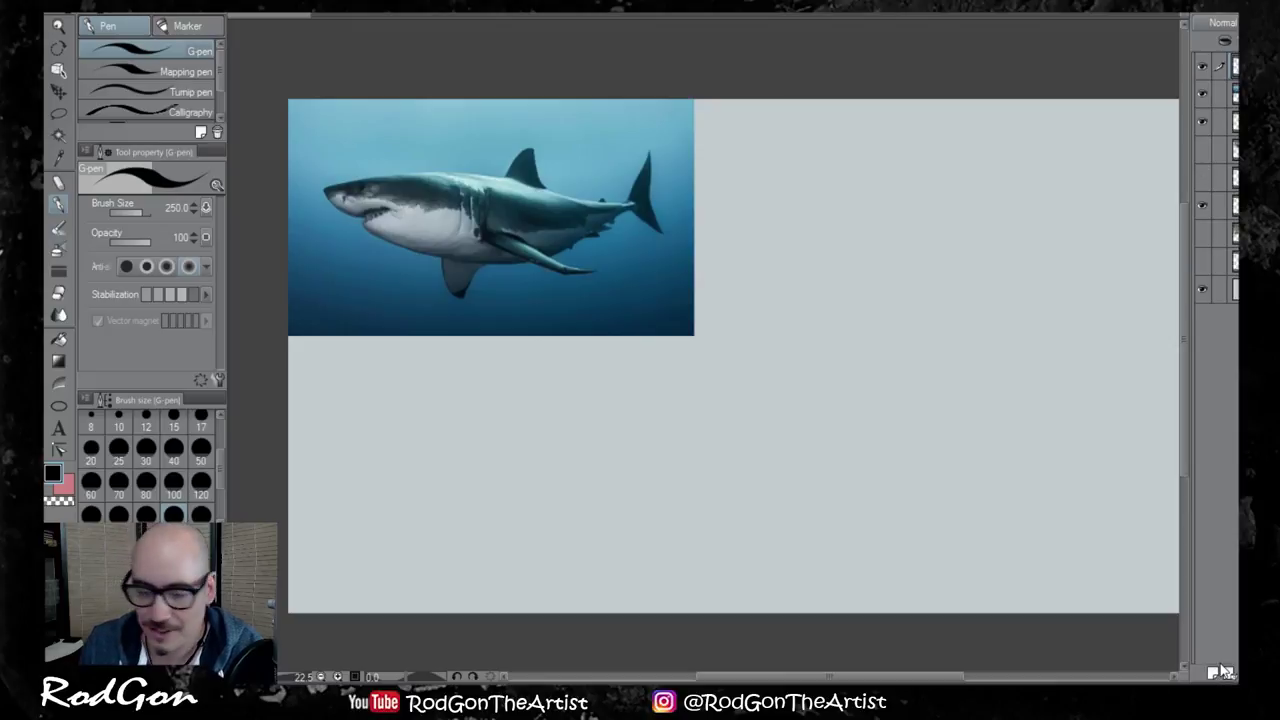
click(173, 448)
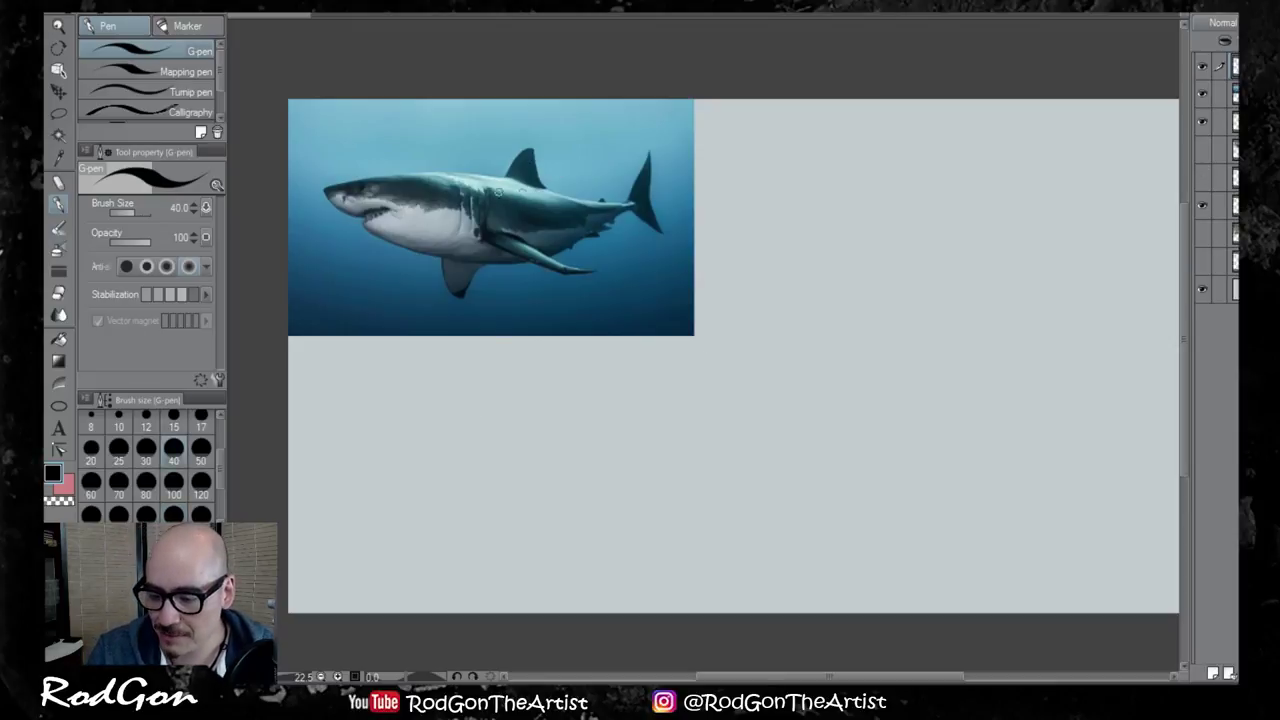
mouse_move(430, 188)
mouse_down()
mouse_move(430, 246)
mouse_move(400, 206)
mouse_move(420, 250)
mouse_up()
drag(585, 205, 588, 203)
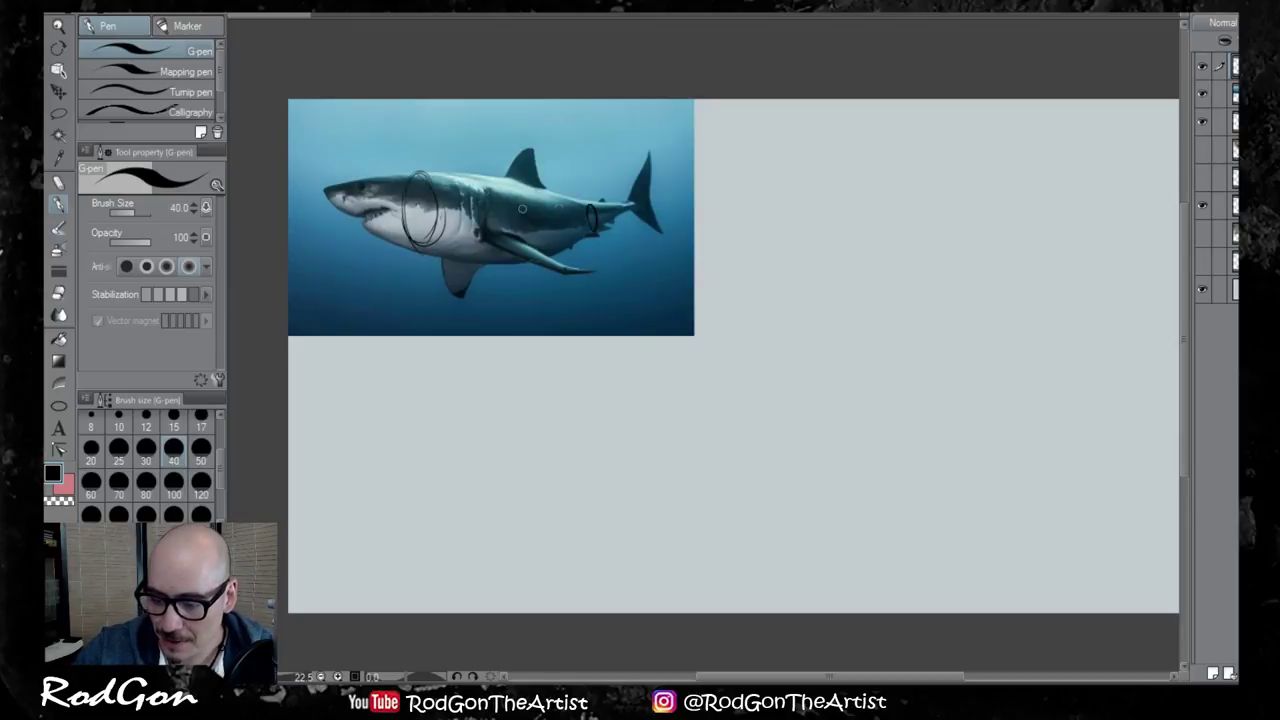
Join the two ellipses along the shark's back and belly, thicken the front cross-section, and add contour marks near the pectoral fin
mouse_move(424, 176)
mouse_down()
mouse_move(520, 177)
mouse_move(592, 206)
mouse_up()
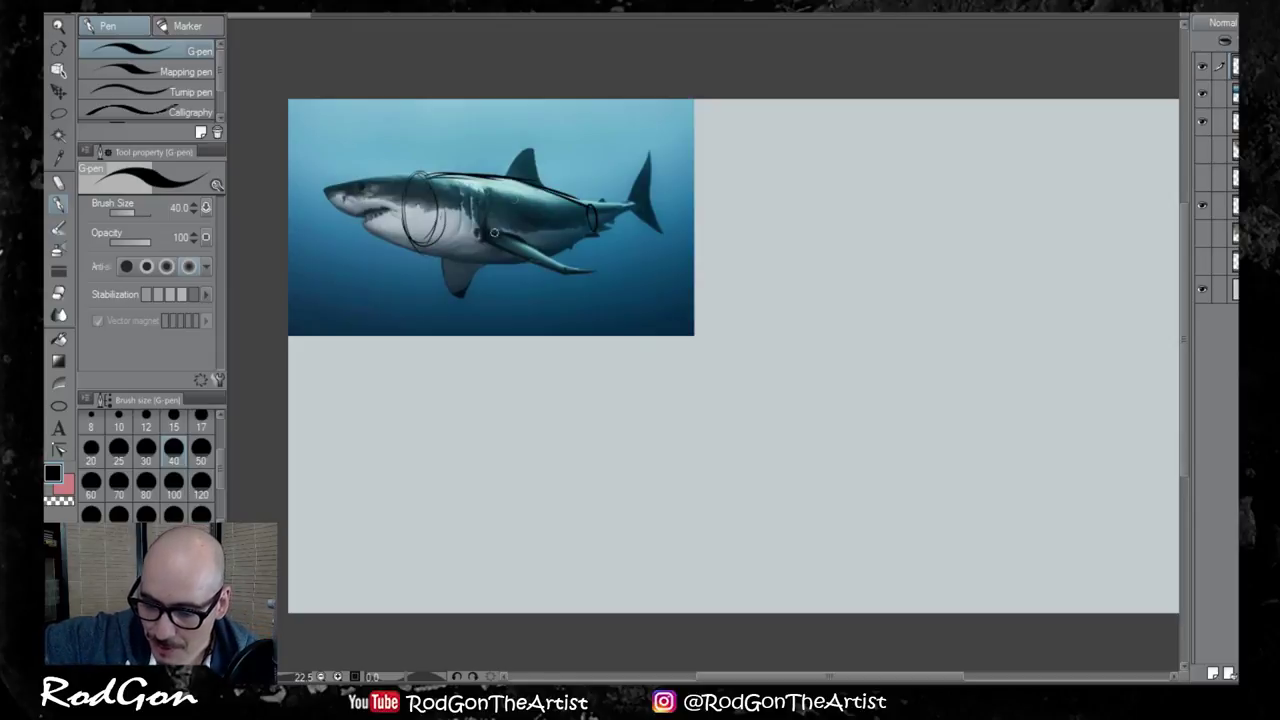
mouse_move(410, 243)
mouse_down()
mouse_move(443, 258)
mouse_move(573, 246)
mouse_up()
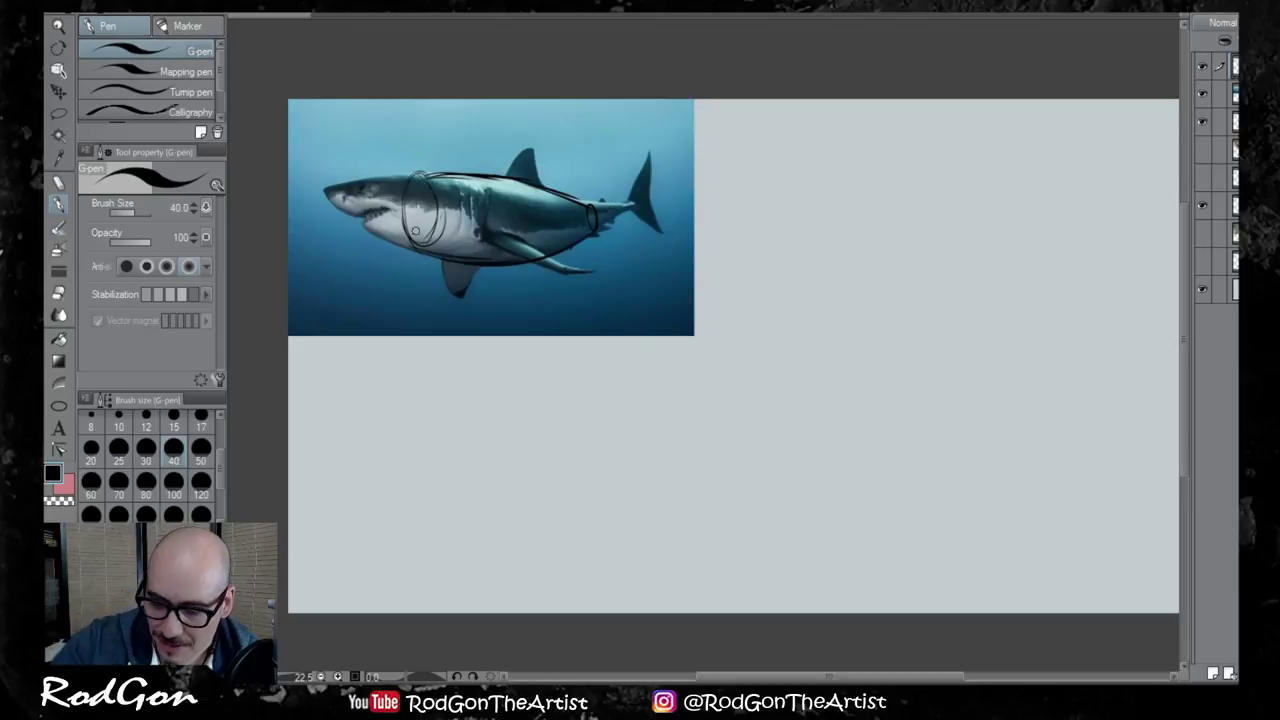
mouse_move(415, 231)
mouse_down()
mouse_move(433, 204)
mouse_move(405, 180)
mouse_move(411, 251)
mouse_up()
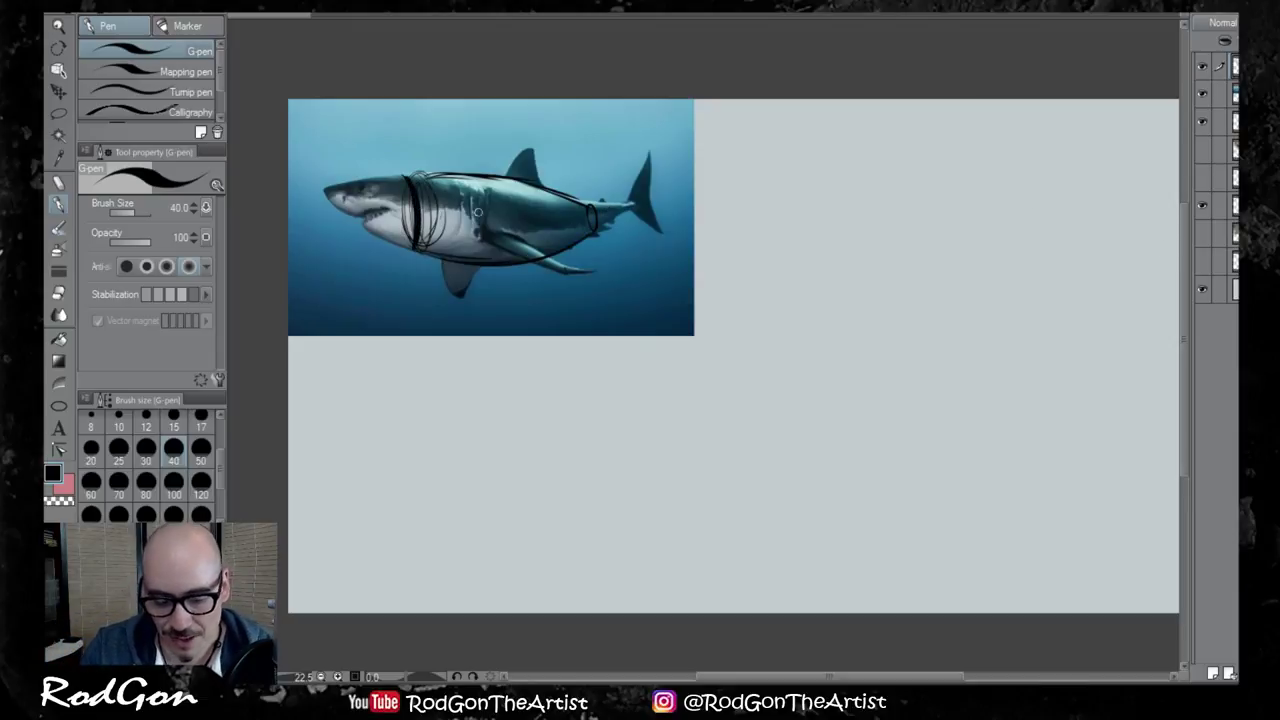
drag(519, 222, 525, 251)
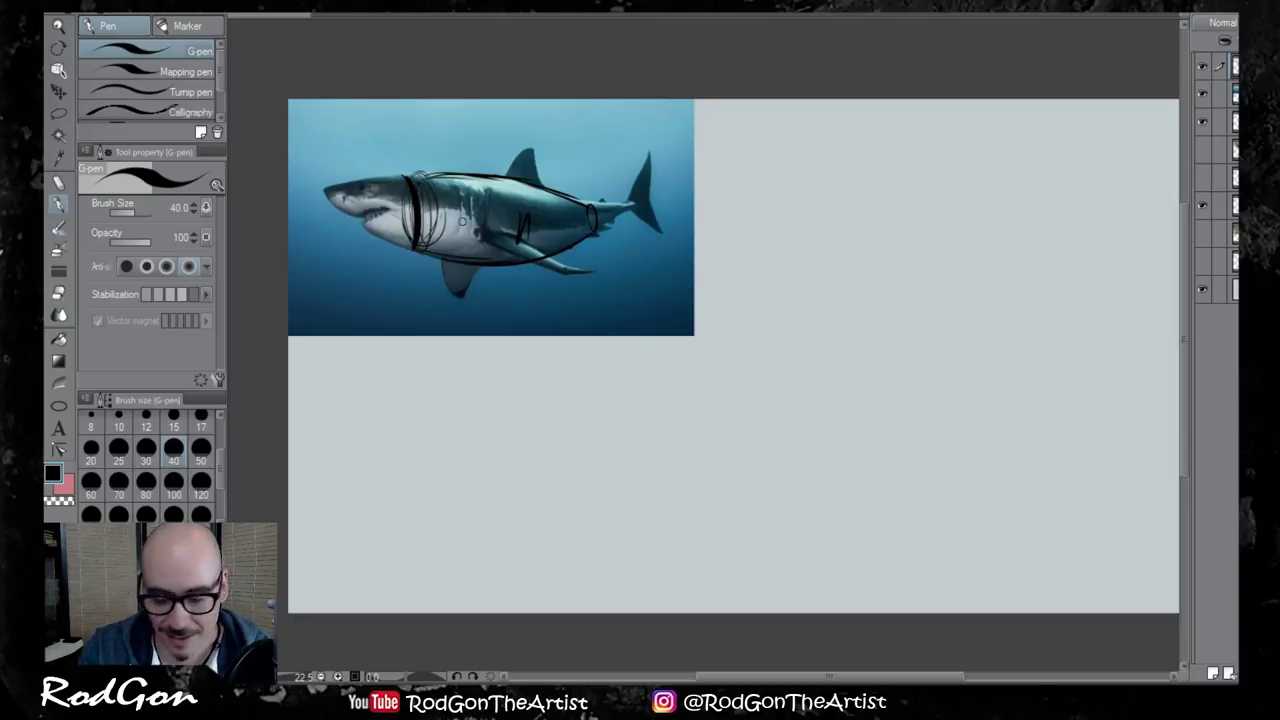
Undo the pectoral-fin contour marks and thick front strokes, and redraw the cross-section behind the head with a thinner curve
key(ctrl+z)
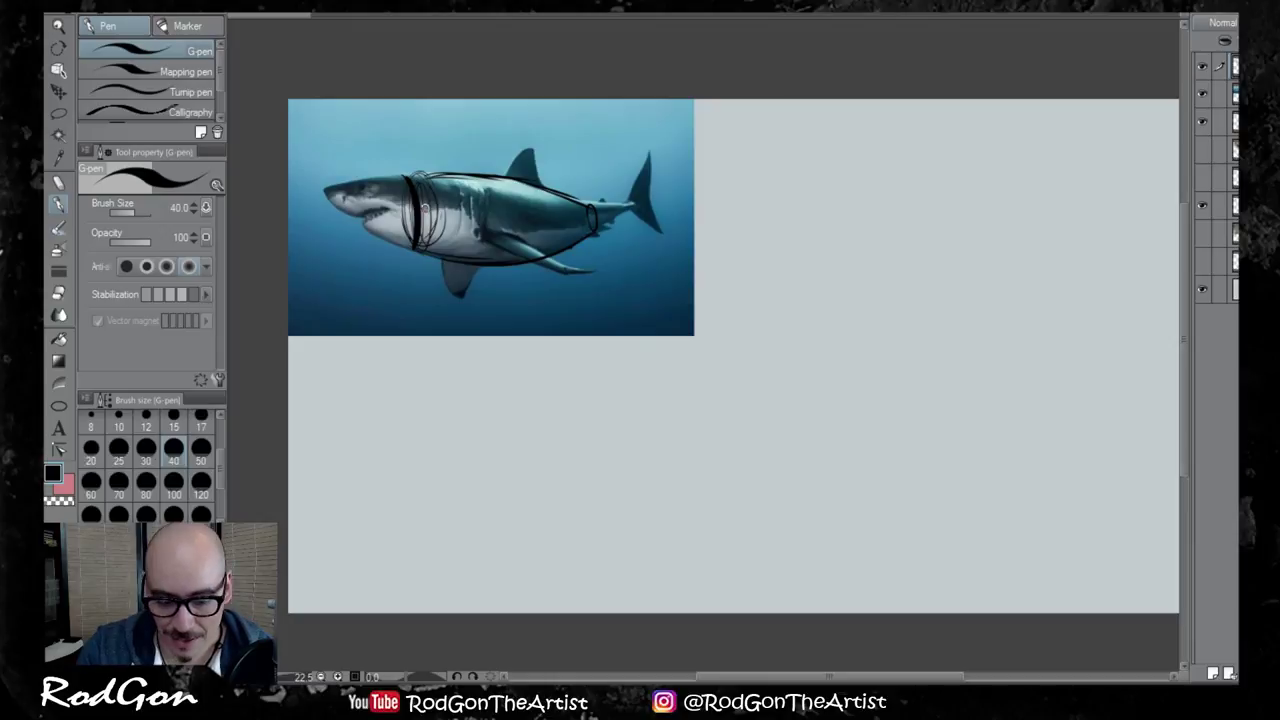
key(ctrl+z)
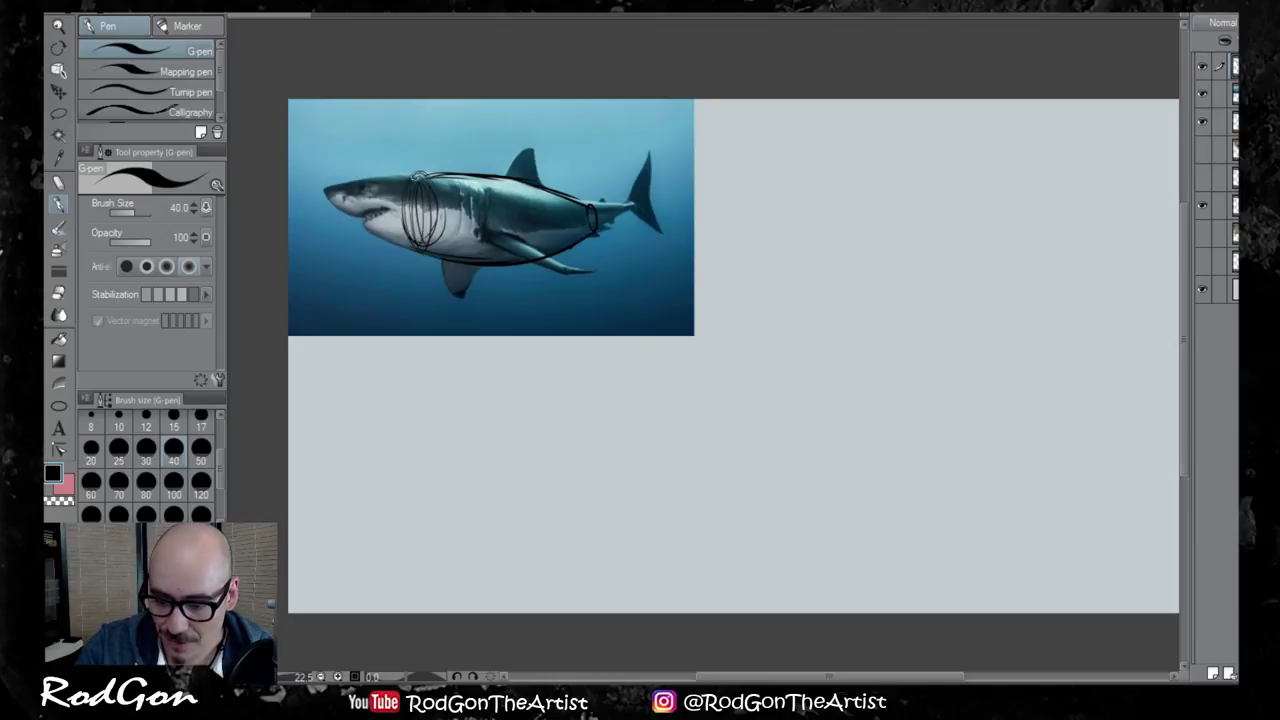
drag(418, 176, 413, 247)
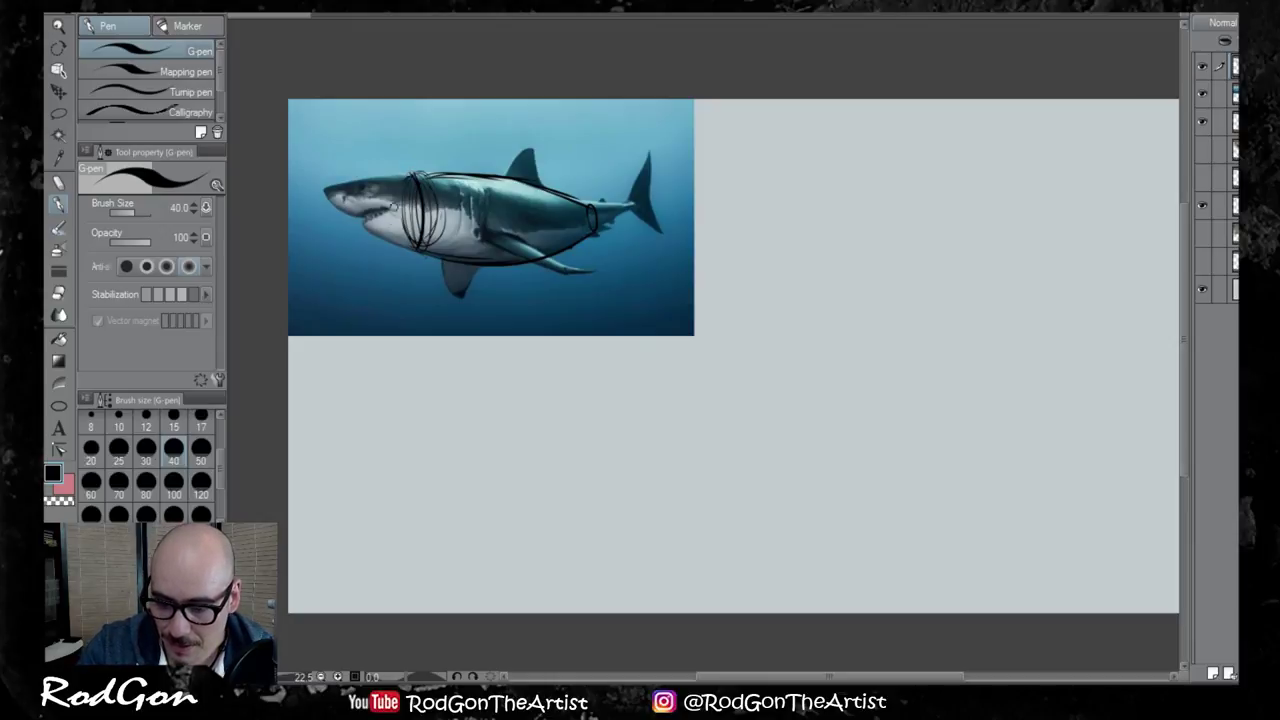
mouse_move(412, 172)
mouse_down()
mouse_move(330, 188)
mouse_move(334, 204)
mouse_move(422, 248)
mouse_up()
key(ctrl+z)
Trace the shark's head wedge and mouth, then add the tail stalk and outline the tail fin over the photo
drag(326, 189, 418, 174)
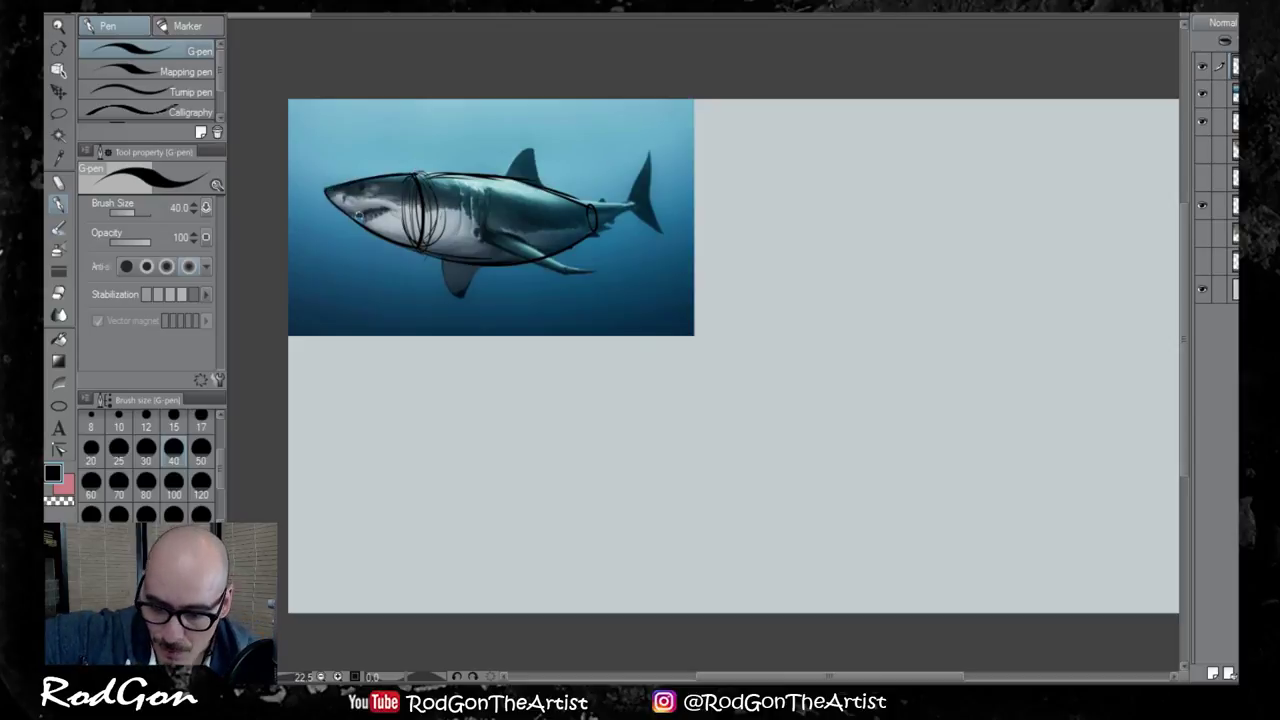
drag(356, 218, 392, 209)
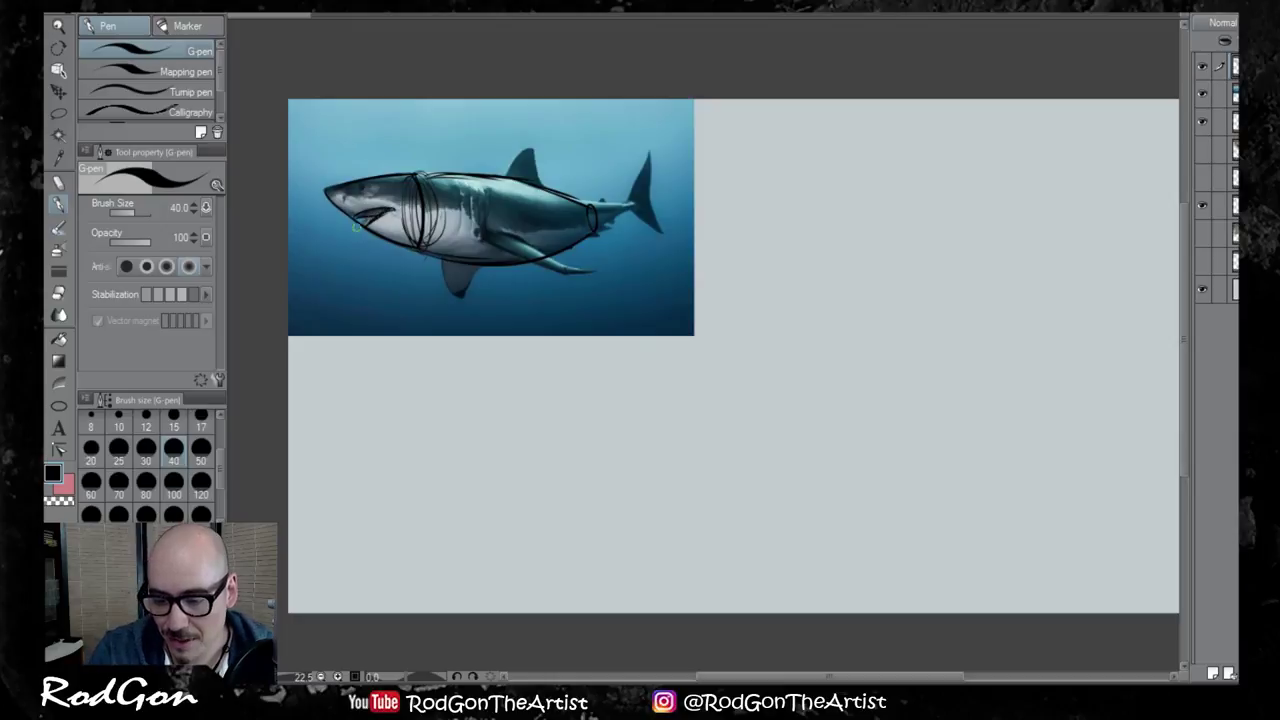
mouse_move(454, 173)
mouse_down()
mouse_move(588, 202)
mouse_move(594, 228)
mouse_move(633, 205)
mouse_up()
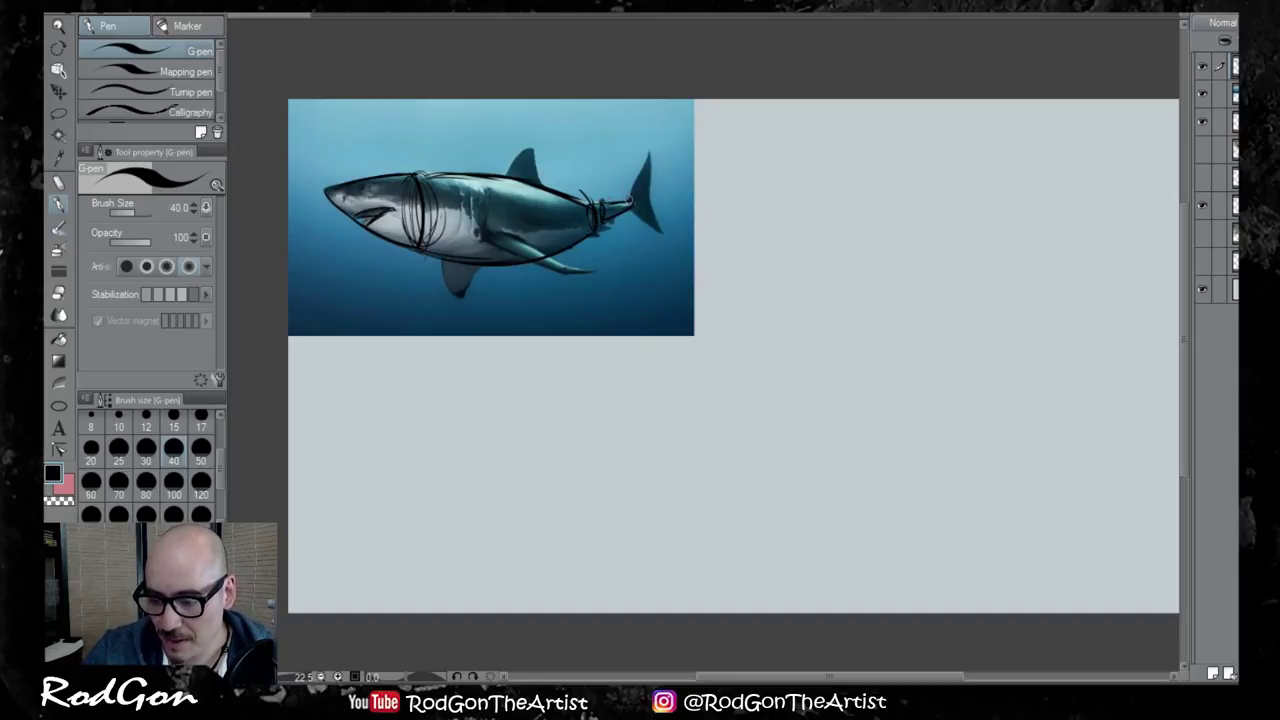
mouse_move(648, 153)
mouse_down()
mouse_move(654, 229)
mouse_move(651, 158)
mouse_up()
drag(629, 208, 662, 236)
drag(653, 158, 663, 238)
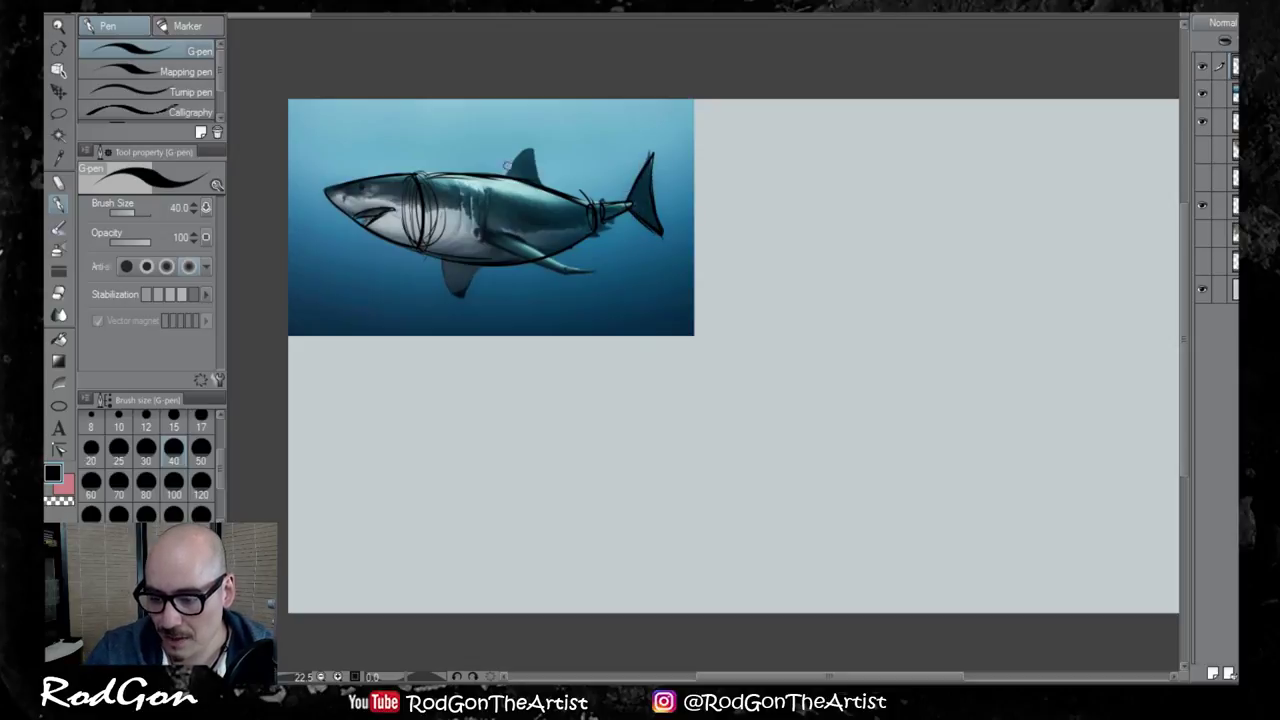
Outline the dorsal fin and both pectoral fins over the photo, and mark the gill slits
drag(505, 178, 532, 145)
drag(532, 145, 541, 187)
drag(442, 262, 457, 299)
mouse_move(458, 299)
mouse_down()
mouse_move(547, 273)
mouse_move(496, 244)
mouse_move(572, 277)
mouse_up()
drag(512, 238, 588, 273)
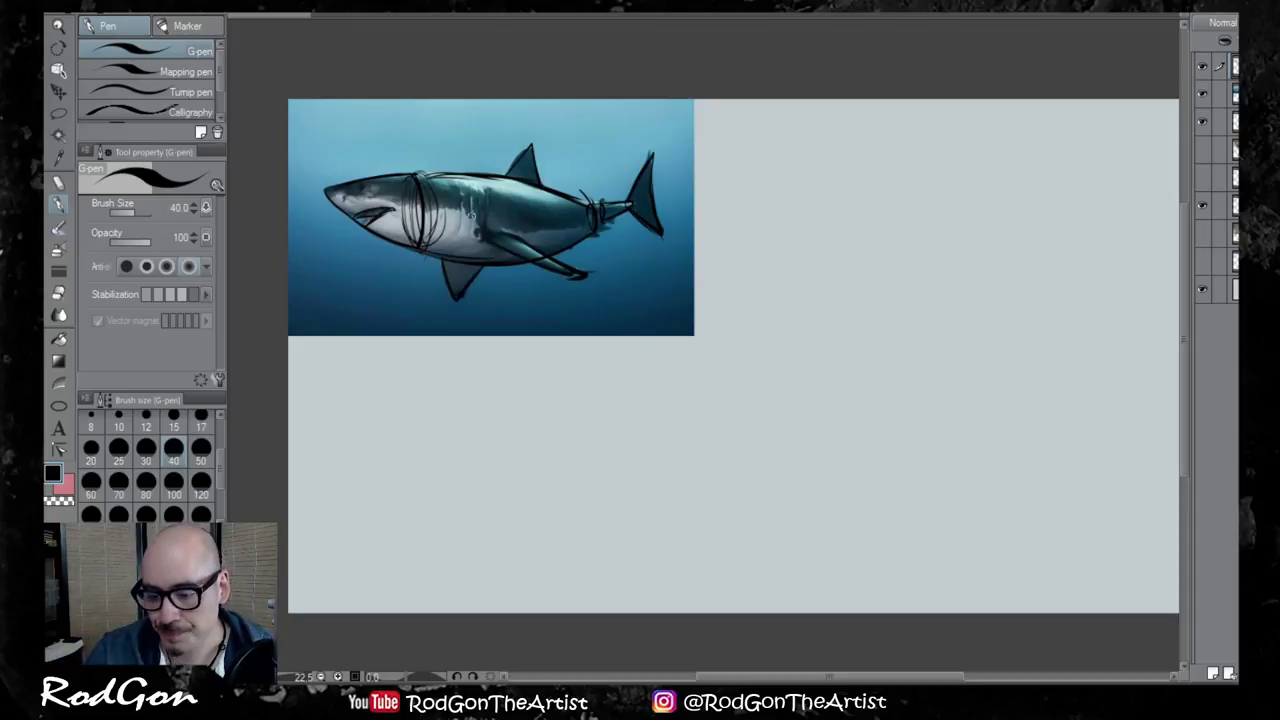
mouse_move(459, 197)
mouse_down()
mouse_move(458, 236)
mouse_move(469, 231)
mouse_up()
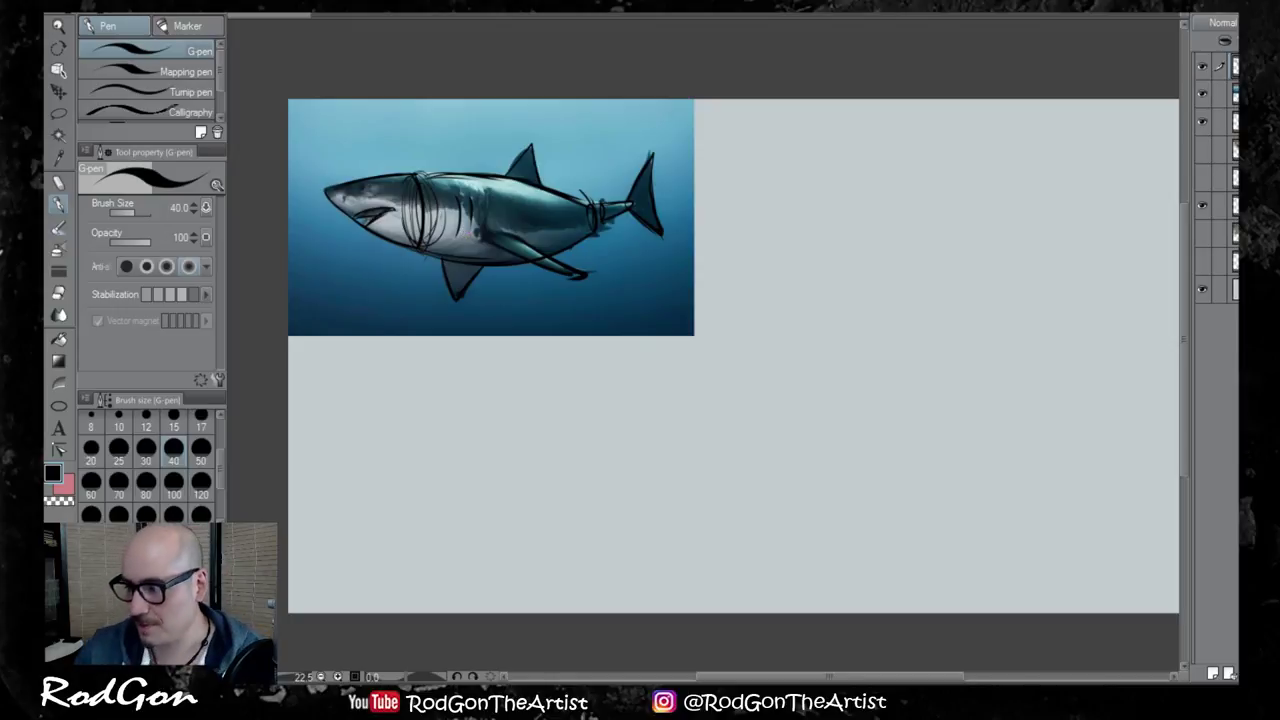
Merge the shark construction lines with the reference photo and scale it down to 65% width and 64% height
click(1235, 94)
click(1235, 66)
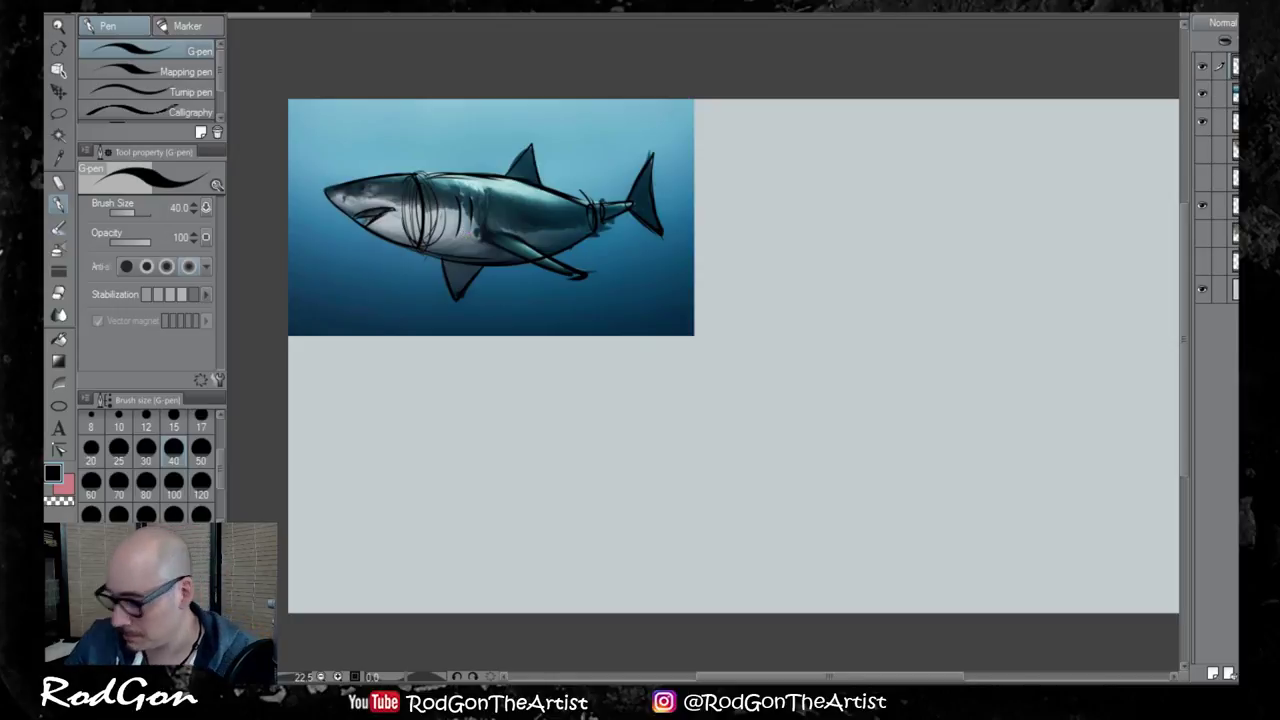
key(ctrl+t)
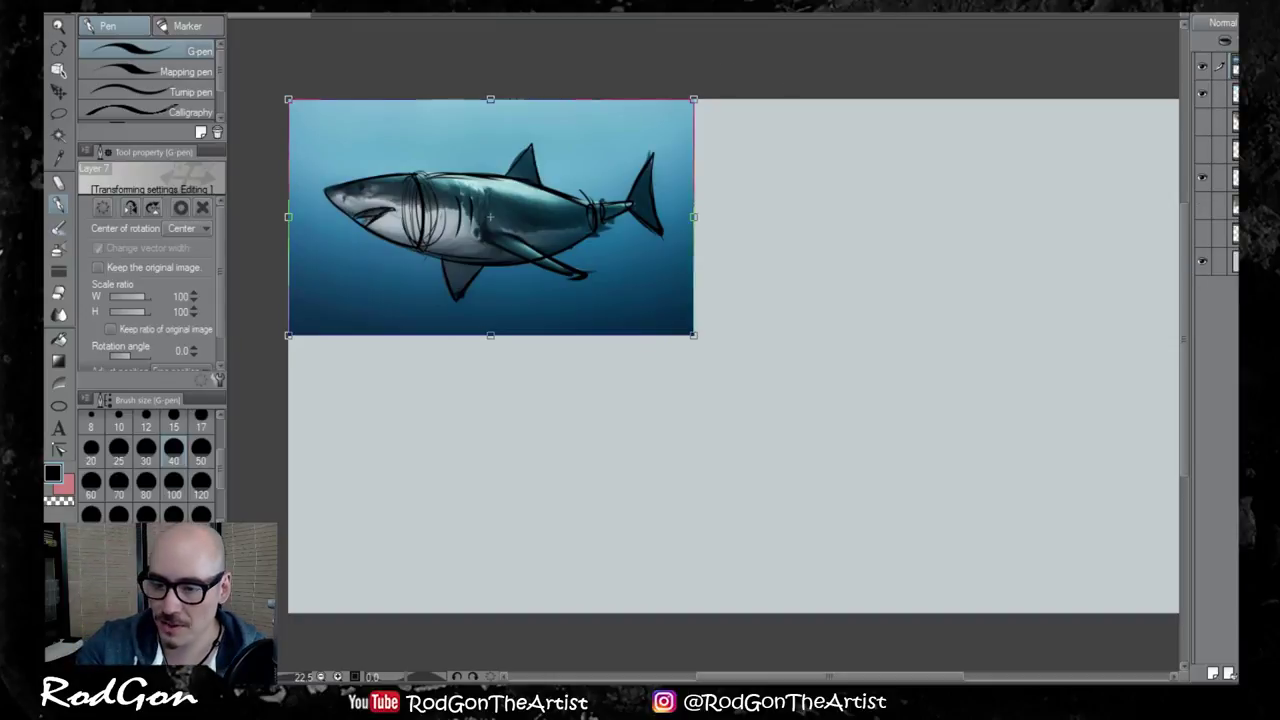
drag(692, 333, 553, 252)
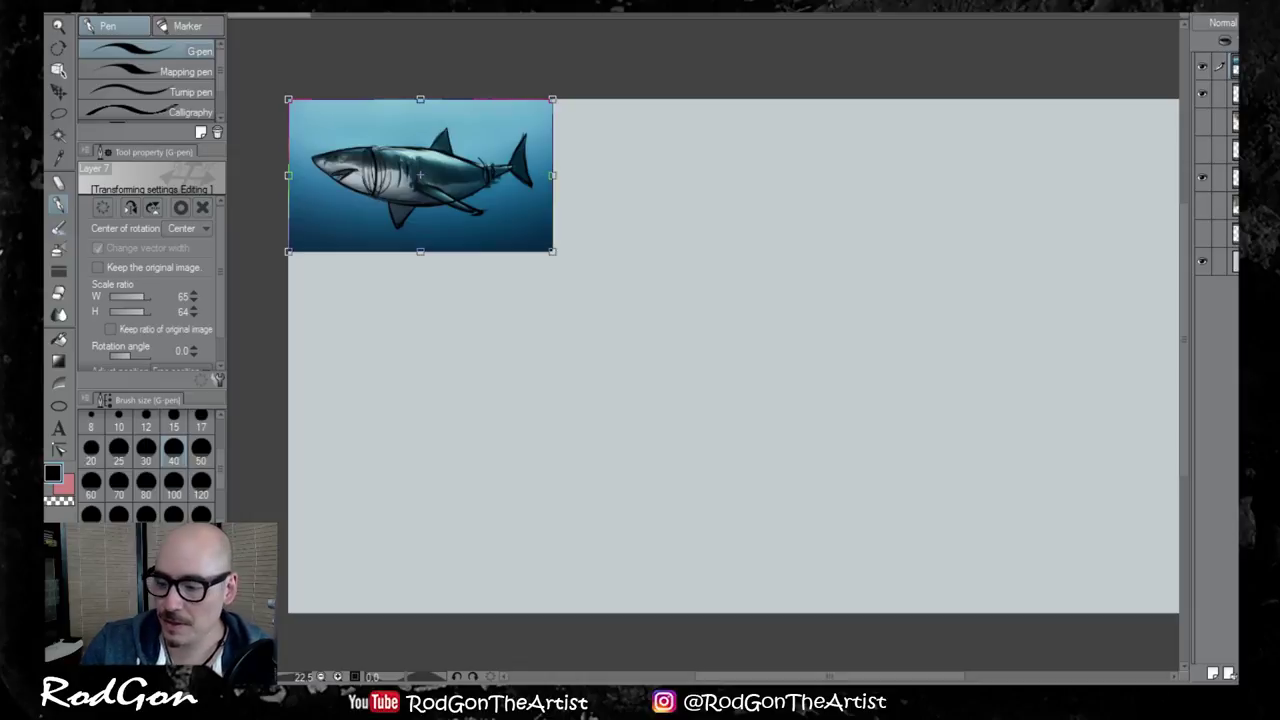
key(Return)
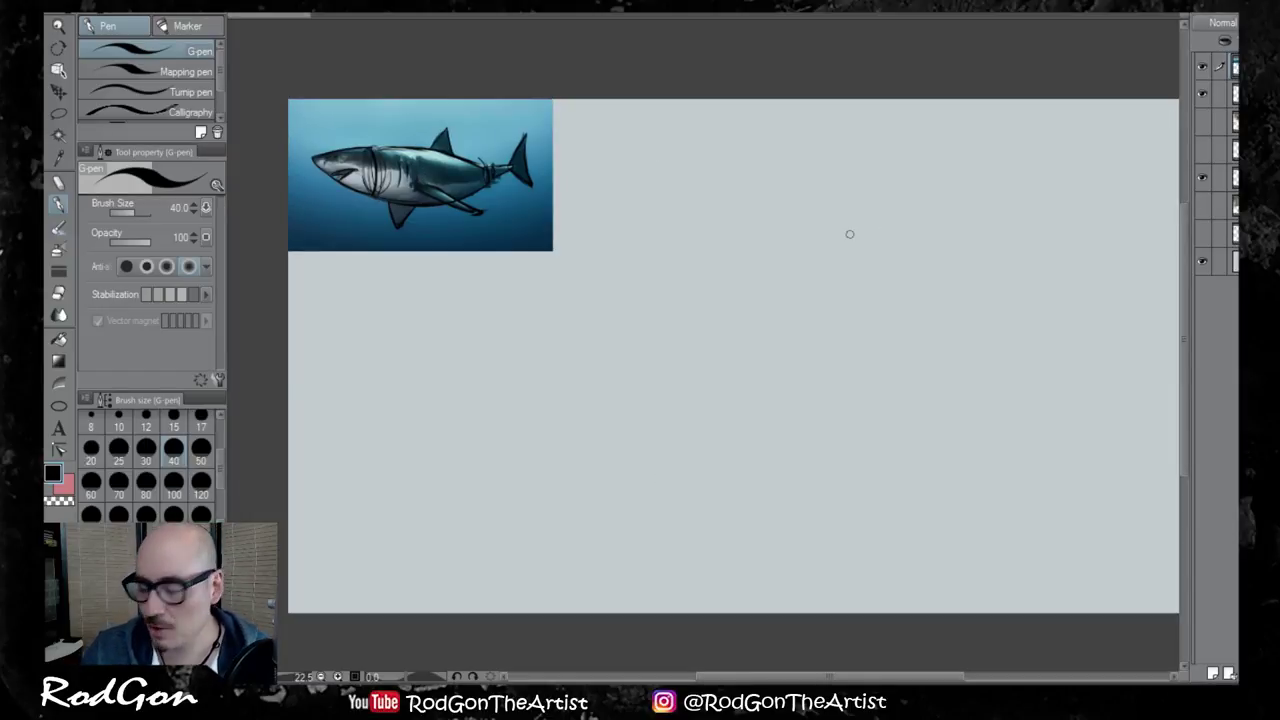
On a new layer, sketch a large cartoon shark head below the photo with a flat top and a curved lower jaw
click(1212, 674)
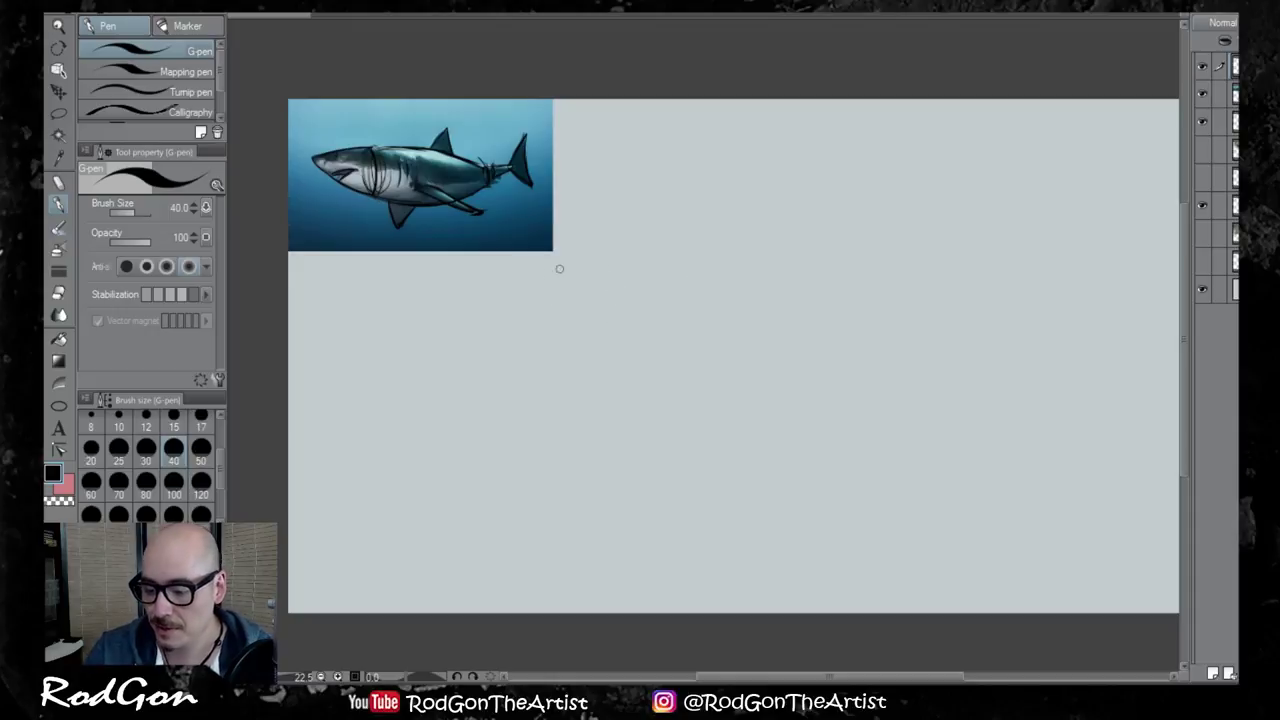
drag(606, 276, 506, 282)
drag(806, 277, 536, 265)
drag(680, 277, 498, 263)
drag(608, 265, 481, 253)
mouse_move(549, 269)
mouse_down()
mouse_move(409, 258)
mouse_move(424, 376)
mouse_up()
drag(371, 300, 424, 396)
mouse_move(358, 274)
mouse_down()
mouse_move(447, 424)
mouse_move(508, 273)
mouse_move(568, 270)
mouse_up()
drag(362, 259, 464, 452)
drag(390, 330, 506, 458)
drag(420, 390, 644, 514)
Close the back of the cartoon shark's head with a curved cross-section from the top line to the jaw
drag(584, 278, 618, 406)
drag(590, 510, 606, 470)
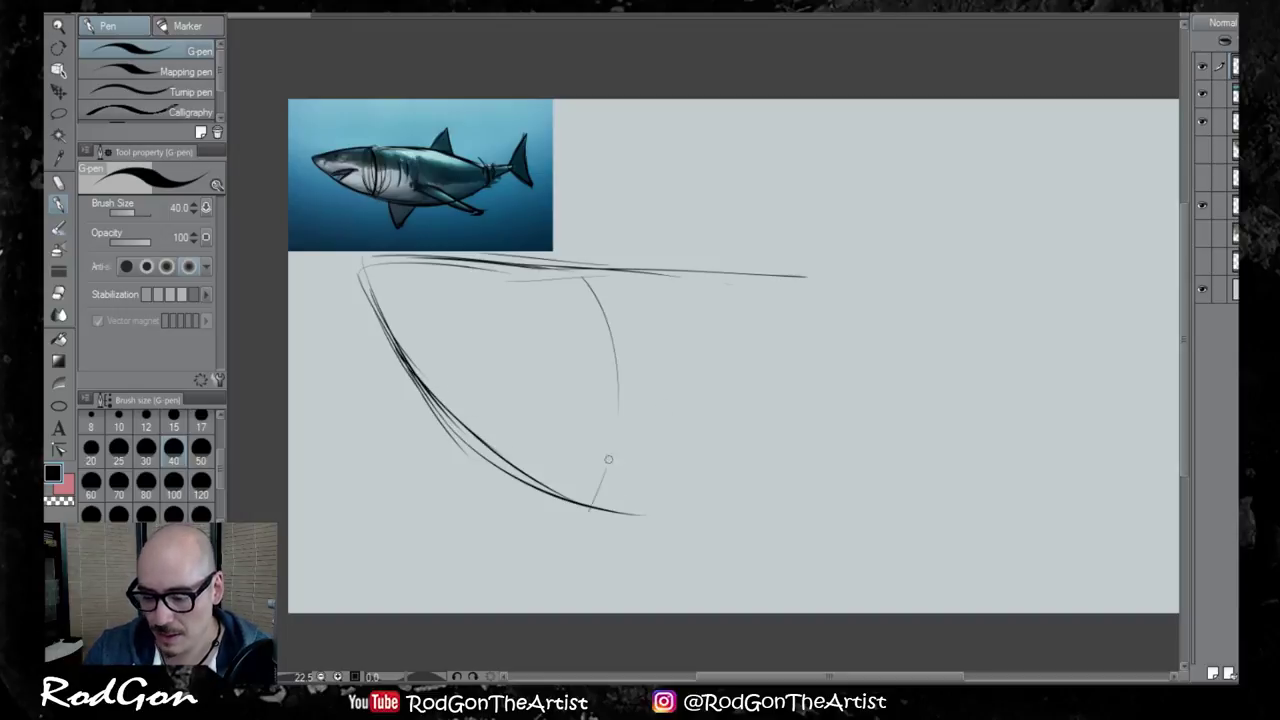
drag(606, 278, 622, 468)
drag(640, 330, 582, 516)
drag(556, 248, 628, 390)
drag(632, 314, 626, 368)
drag(580, 266, 586, 508)
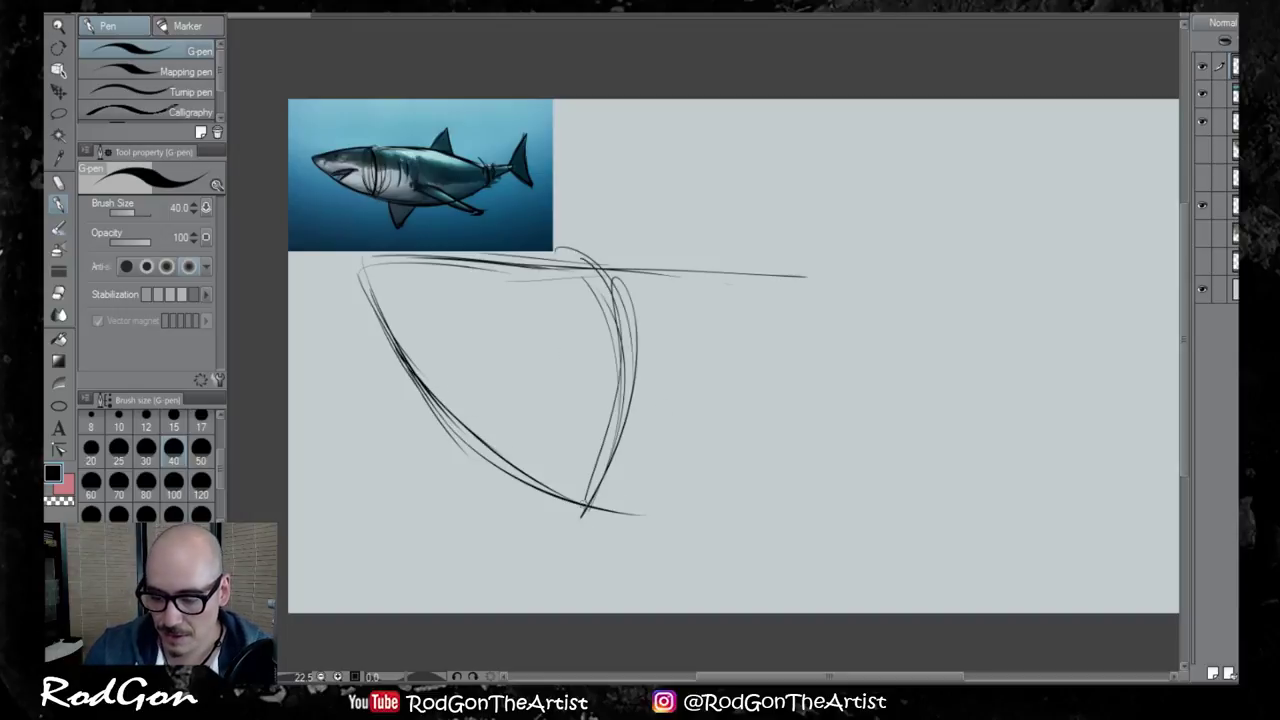
Extend the back and belly lines behind the head and curve them together into a rounded rear body
drag(390, 328, 548, 508)
mouse_move(448, 414)
mouse_down()
mouse_move(584, 512)
mouse_move(786, 518)
mouse_up()
drag(578, 254, 830, 262)
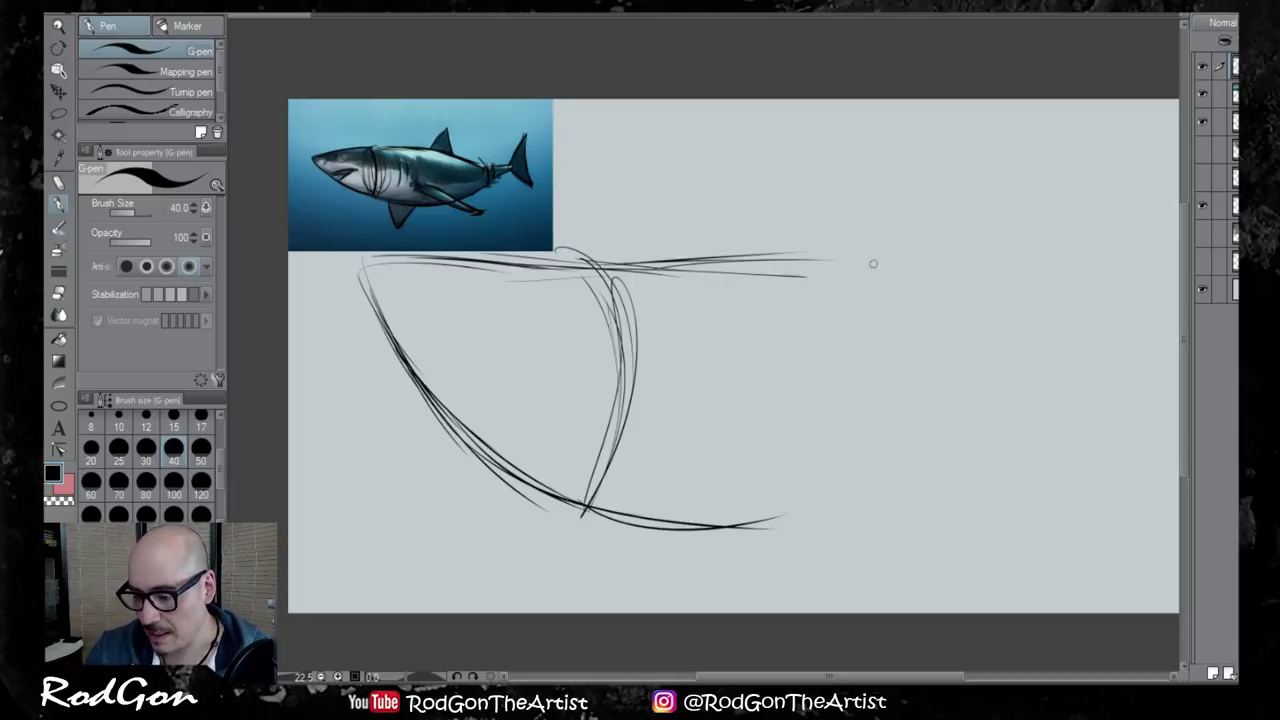
drag(696, 265, 892, 270)
mouse_move(776, 258)
mouse_down()
mouse_move(976, 340)
mouse_move(968, 390)
mouse_up()
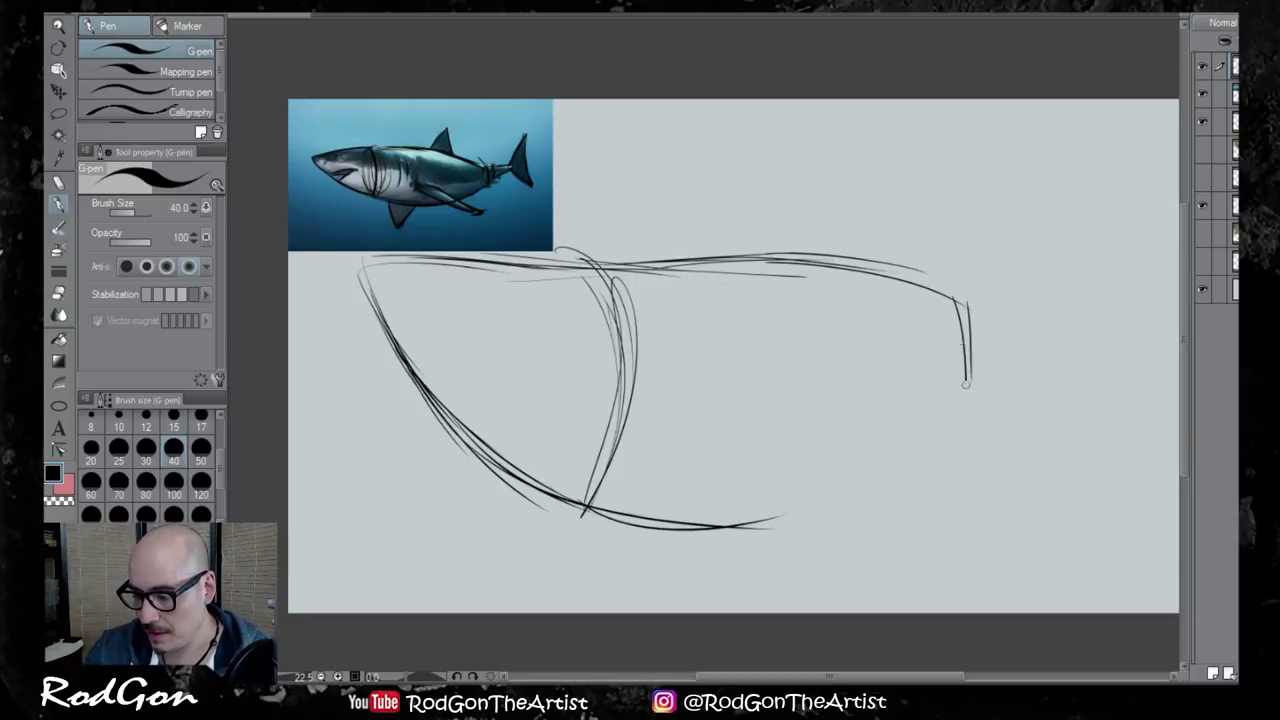
mouse_move(958, 288)
mouse_down()
mouse_move(975, 445)
mouse_move(784, 530)
mouse_up()
Reinforce the body outline, complete the front and rear cross-section ellipses, and draw the tapering tail stalk
drag(622, 262, 782, 250)
mouse_move(660, 278)
mouse_down()
mouse_move(995, 292)
mouse_move(930, 488)
mouse_move(866, 518)
mouse_up()
drag(992, 292, 1000, 430)
mouse_move(623, 265)
mouse_down()
mouse_move(630, 440)
mouse_move(598, 505)
mouse_up()
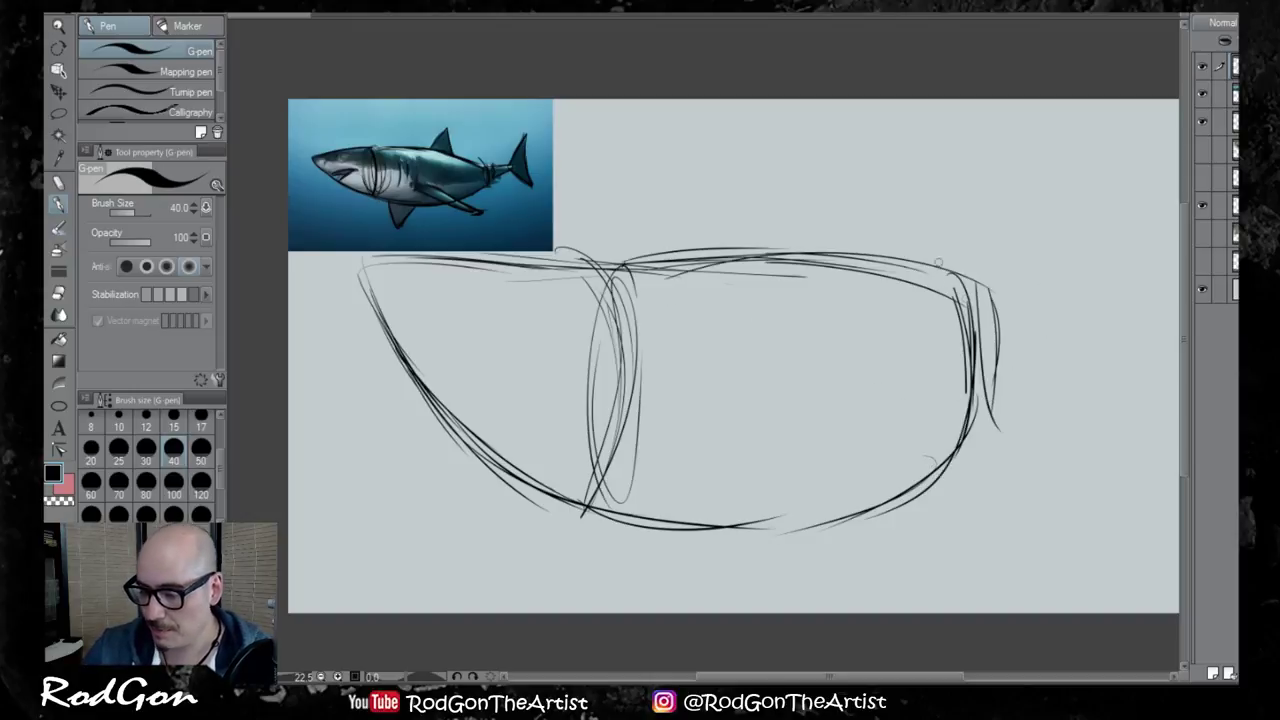
mouse_move(939, 263)
mouse_down()
mouse_move(985, 429)
mouse_move(1020, 285)
mouse_move(1100, 251)
mouse_move(1000, 410)
mouse_up()
drag(992, 285, 1012, 408)
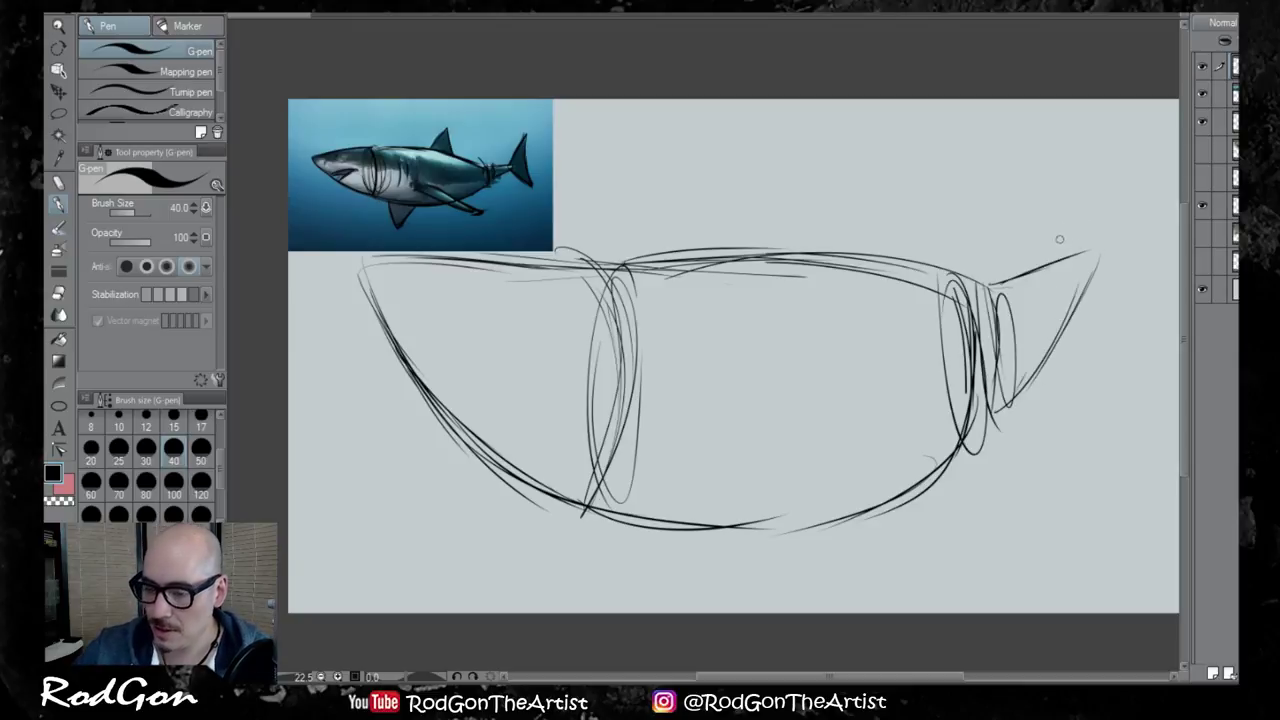
Sketch the crescent tail fin at the end of the stalk with a tall upper lobe and a short lower lobe
mouse_move(1064, 250)
mouse_down()
mouse_move(1110, 128)
mouse_move(1138, 283)
mouse_up()
drag(1138, 125, 1128, 243)
drag(1074, 198, 1112, 132)
drag(1142, 106, 1162, 328)
drag(1091, 281, 1170, 316)
mouse_move(1167, 317)
mouse_down()
mouse_move(1134, 158)
mouse_move(1150, 116)
mouse_up()
drag(1140, 118, 1067, 236)
drag(1144, 136, 1142, 250)
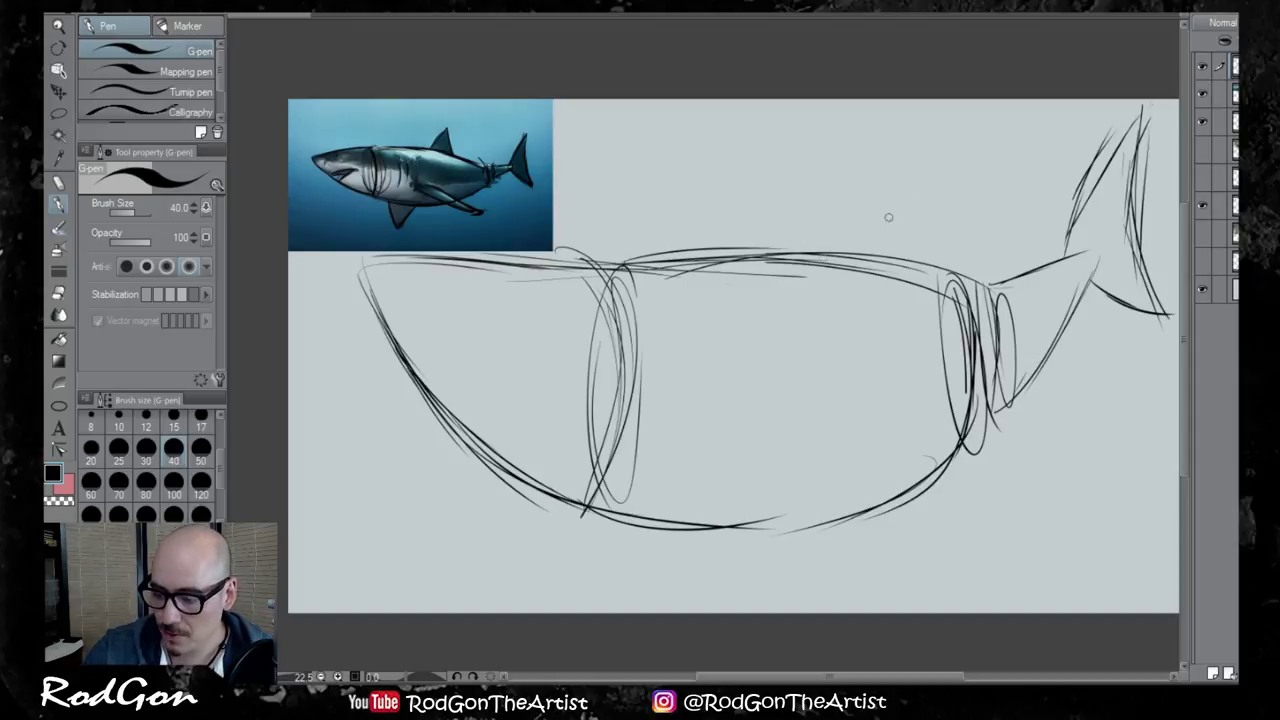
Draw a large swept-back dorsal fin on the back with a ragged notch in its rear edge
mouse_move(780, 253)
mouse_down()
mouse_move(832, 181)
mouse_move(946, 128)
mouse_up()
mouse_move(916, 186)
mouse_down()
mouse_move(944, 130)
mouse_move(890, 206)
mouse_move(895, 265)
mouse_move(890, 255)
mouse_up()
drag(940, 135, 898, 265)
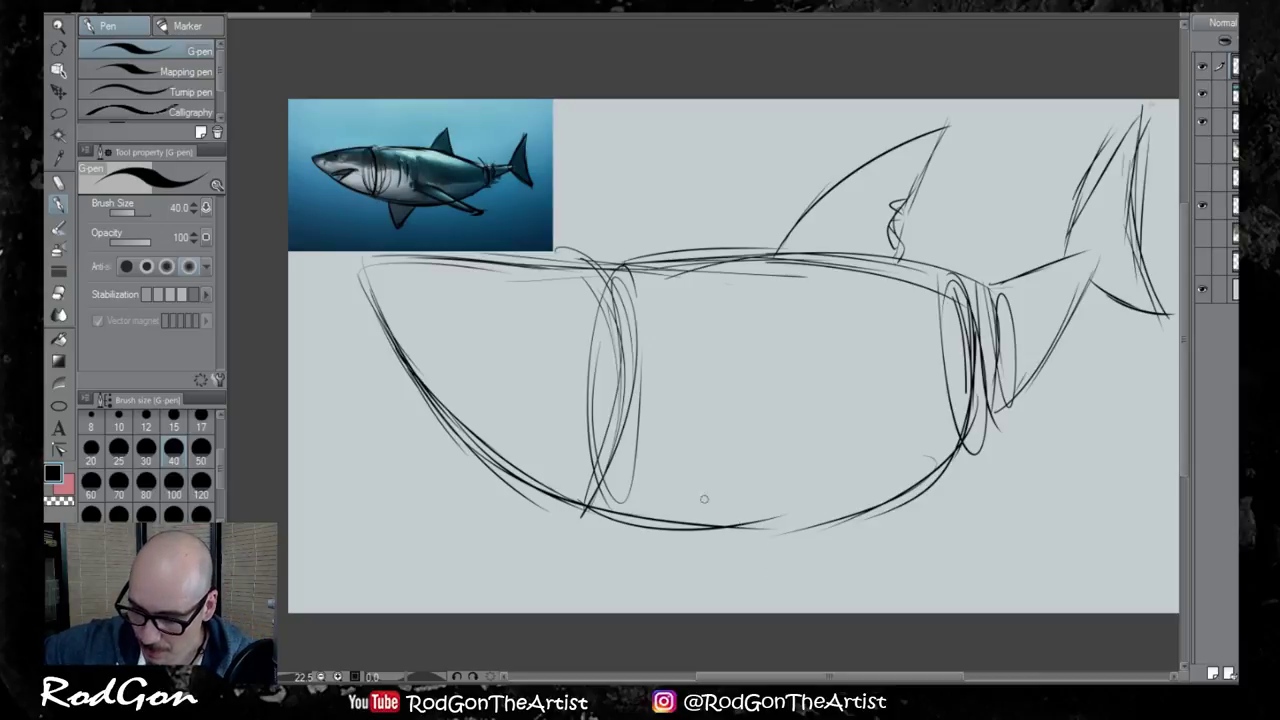
Draw the near pectoral fin sweeping back below the belly, and a small far pectoral fin under the body behind the head
mouse_move(755, 522)
mouse_down()
mouse_move(868, 568)
mouse_move(976, 583)
mouse_up()
drag(806, 498, 938, 569)
mouse_move(731, 515)
mouse_down()
mouse_move(746, 476)
mouse_move(792, 474)
mouse_up()
mouse_move(788, 472)
mouse_down()
mouse_move(874, 537)
mouse_move(976, 581)
mouse_up()
drag(742, 526, 798, 547)
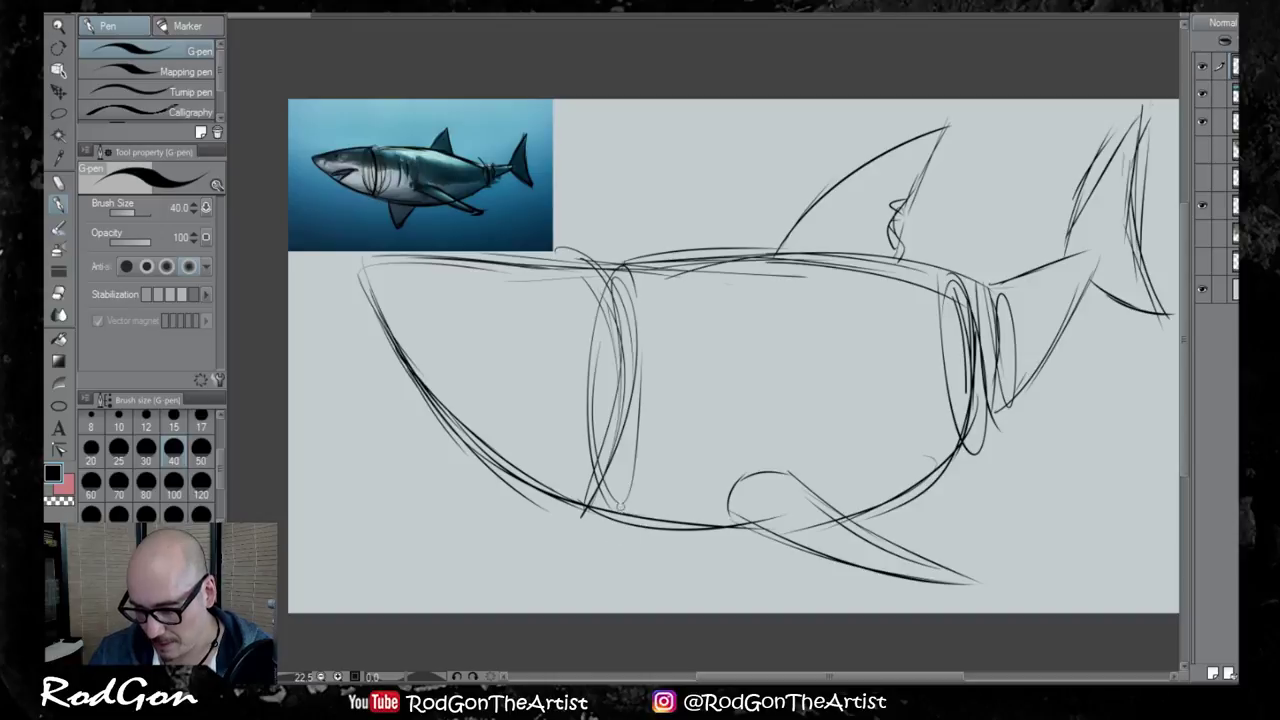
drag(626, 518, 672, 588)
drag(672, 588, 694, 518)
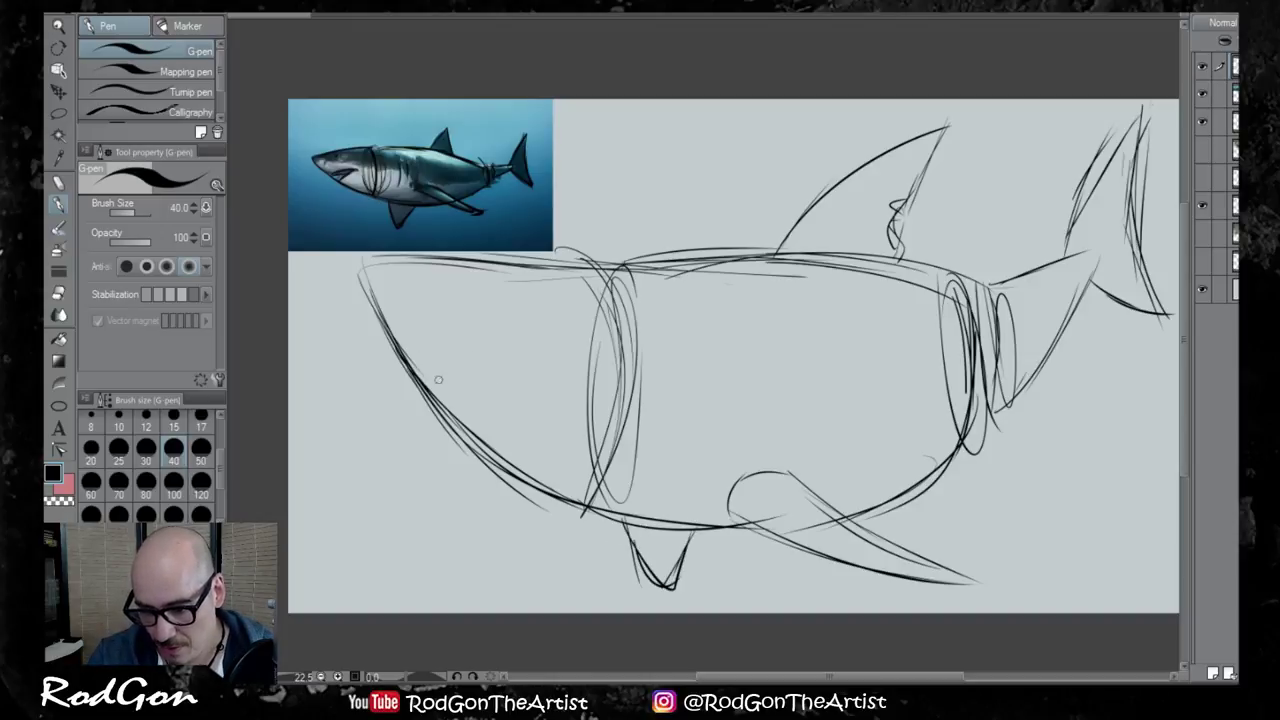
Sketch an open wedge-shaped mouth running from the front of the jaw back to the head's cross-section
mouse_move(438, 380)
mouse_down()
mouse_move(526, 376)
mouse_move(505, 371)
mouse_move(547, 392)
mouse_move(480, 430)
mouse_up()
drag(582, 381, 466, 436)
mouse_move(574, 384)
mouse_down()
mouse_move(463, 440)
mouse_move(490, 451)
mouse_up()
drag(464, 427, 602, 379)
mouse_move(602, 379)
mouse_down()
mouse_move(424, 381)
mouse_move(484, 387)
mouse_up()
mouse_move(430, 386)
mouse_down()
mouse_move(534, 380)
mouse_move(468, 386)
mouse_up()
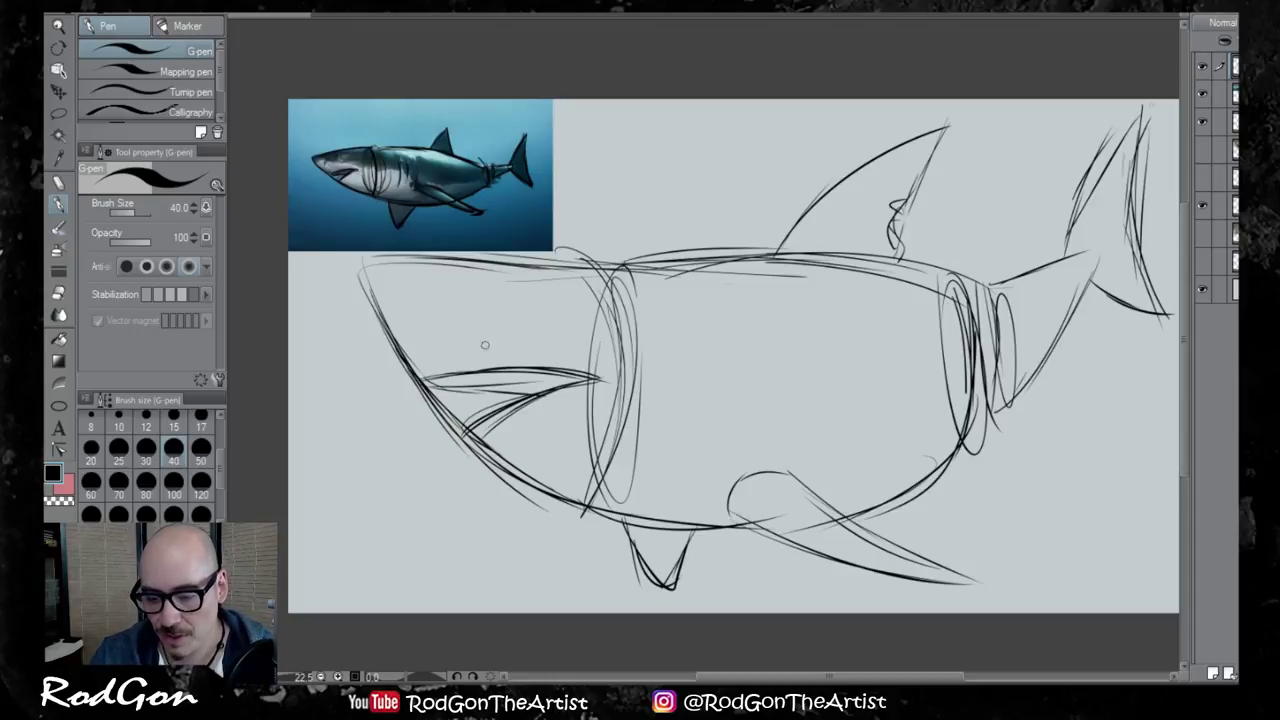
Add a nostril mark and a small oval eye, and reinforce the pointed snout and the top line up to the dorsal fin
drag(395, 291, 403, 299)
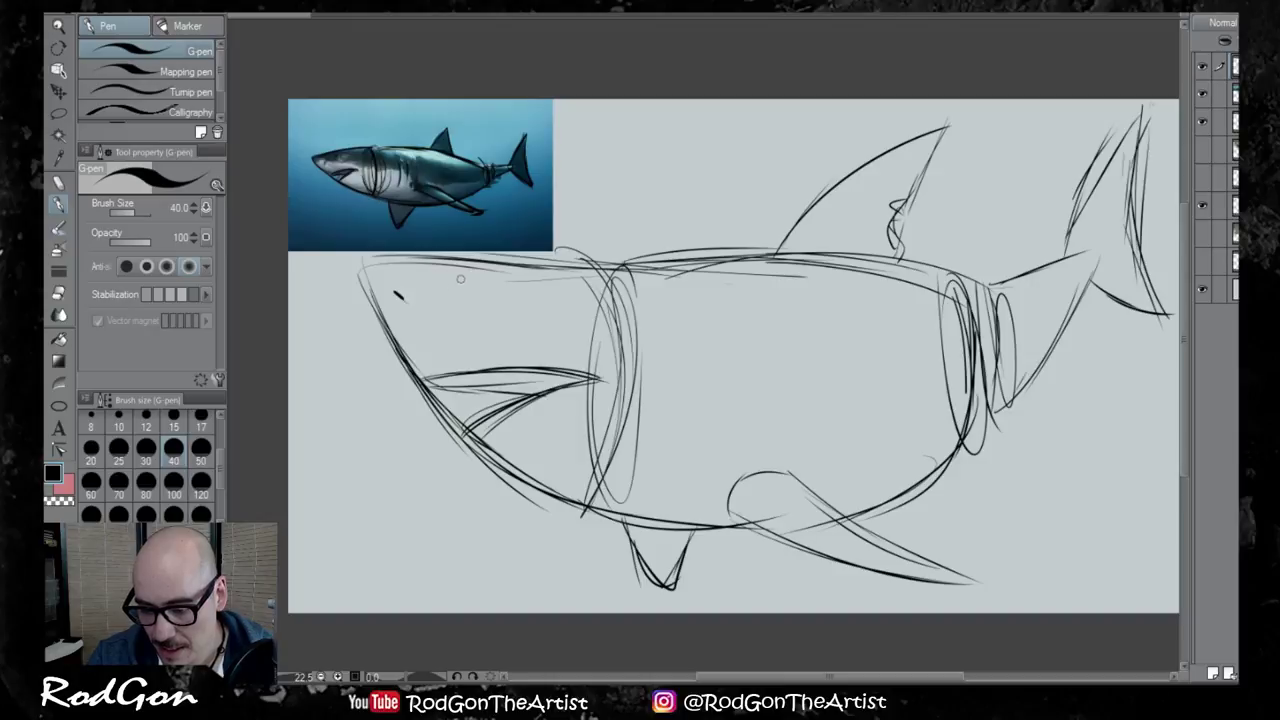
drag(484, 288, 458, 303)
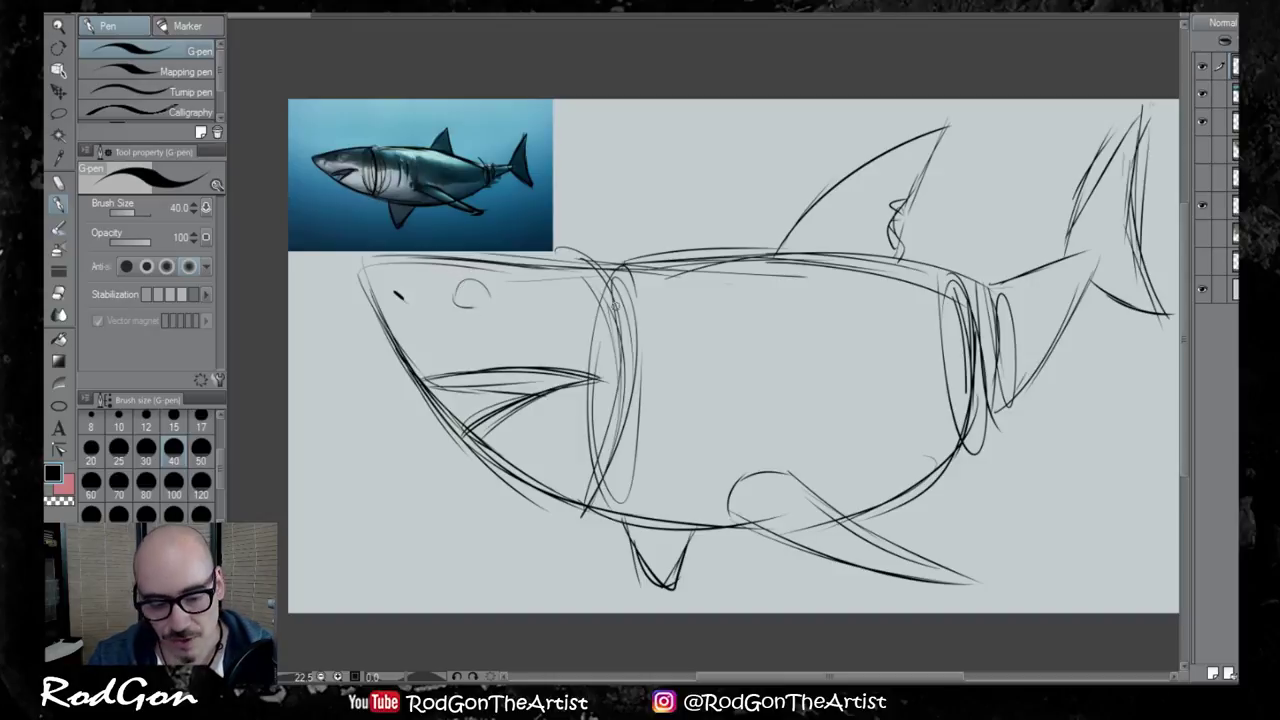
key(ctrl+z)
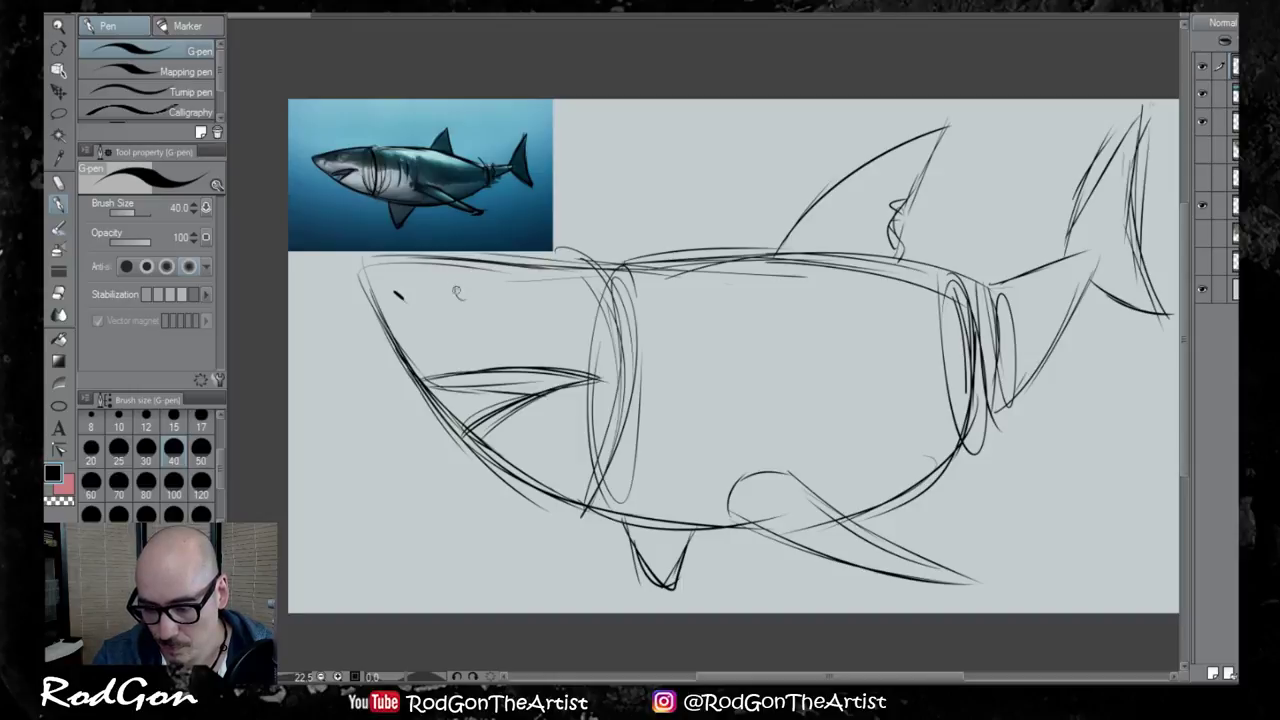
drag(456, 291, 462, 306)
mouse_move(432, 257)
mouse_down()
mouse_move(356, 262)
mouse_move(427, 369)
mouse_up()
drag(358, 284, 424, 370)
drag(355, 272, 412, 372)
mouse_move(352, 264)
mouse_down()
mouse_move(740, 262)
mouse_move(810, 232)
mouse_up()
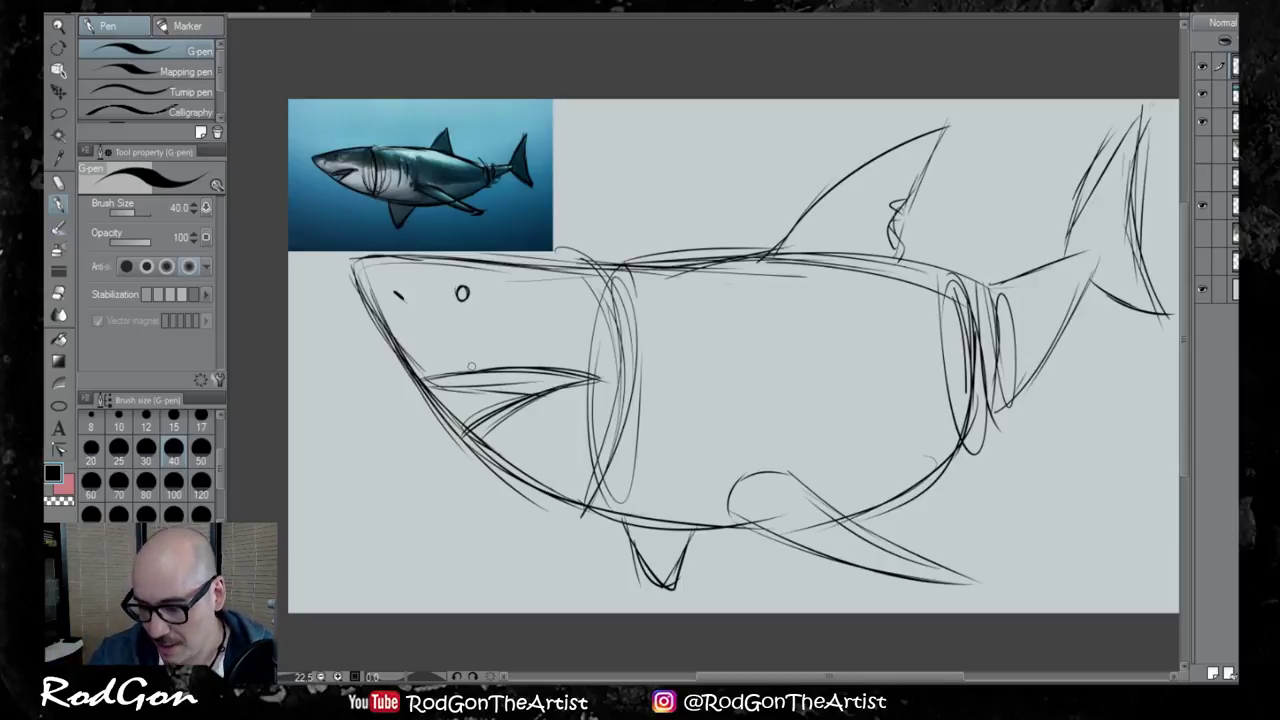
Smooth the body into the tail by redrawing the underside and upper line of the tail stalk
drag(1072, 325, 963, 451)
mouse_move(1065, 345)
mouse_down()
mouse_move(1030, 392)
mouse_move(886, 510)
mouse_up()
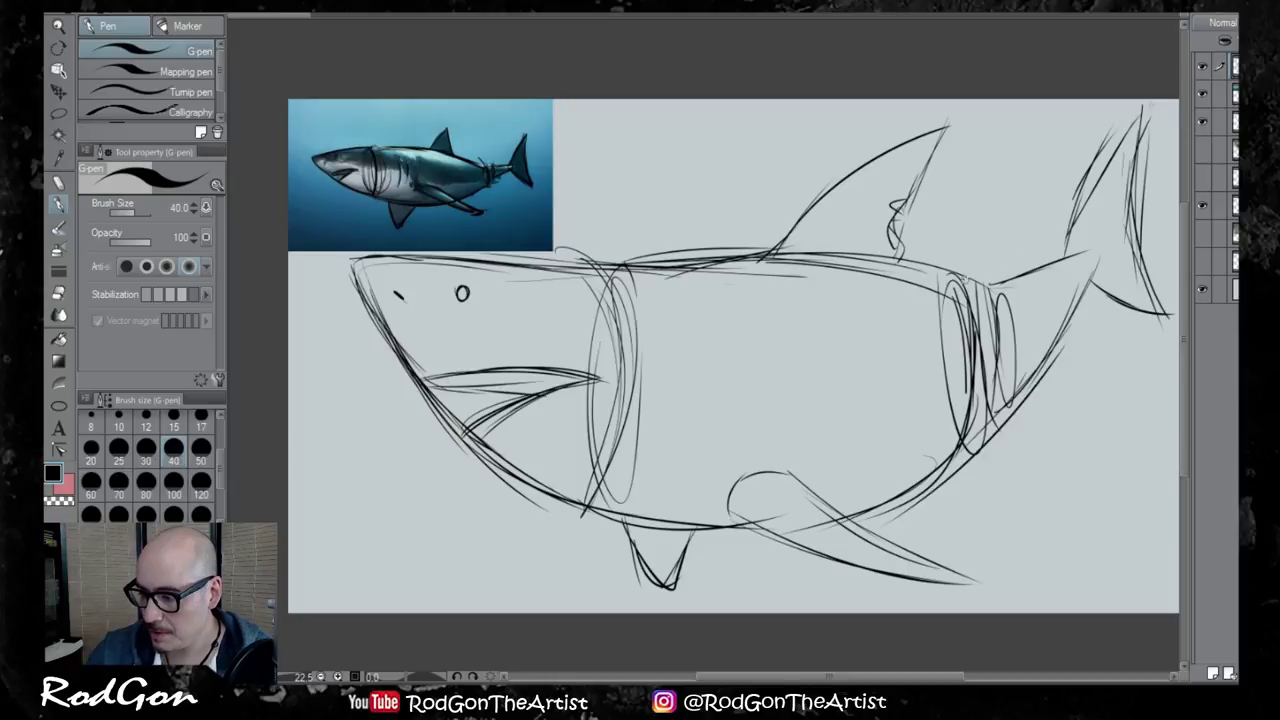
drag(962, 279, 1086, 255)
drag(1085, 259, 945, 265)
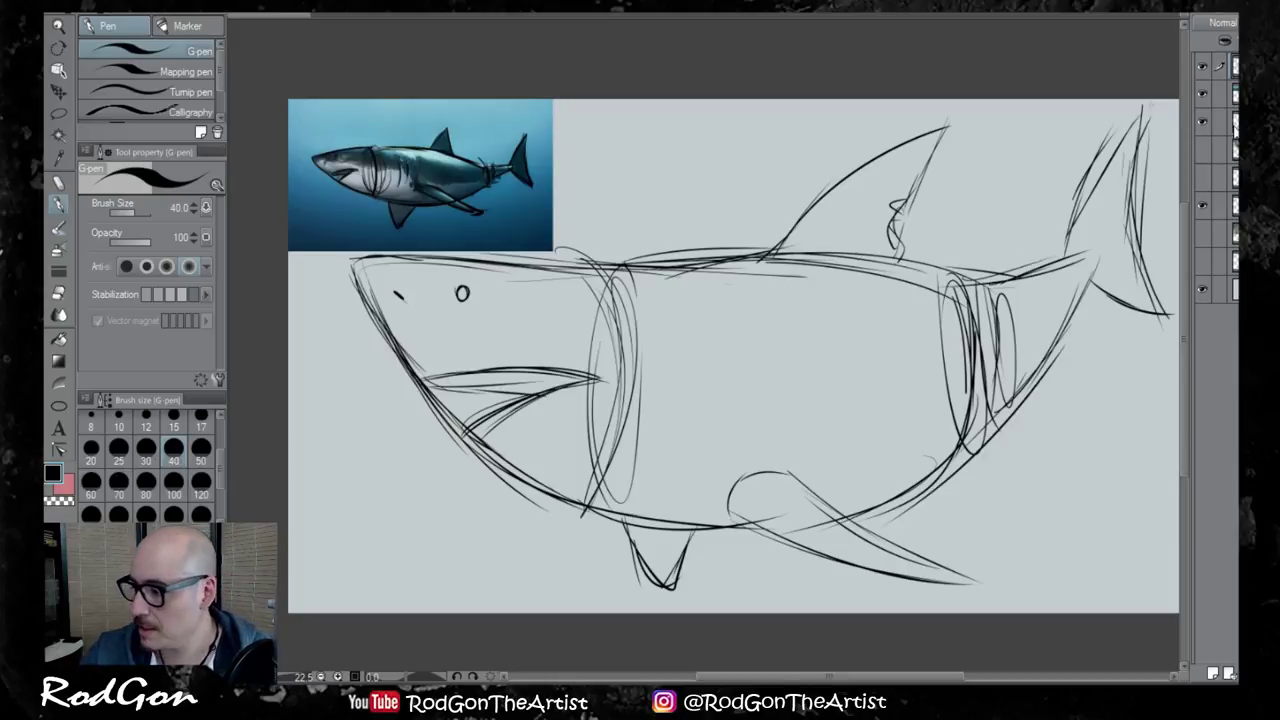
Hide the shark reference, erase the inner mouth lines, and redraw a wider mouth with its corner raised to the head's cross-section
click(1203, 96)
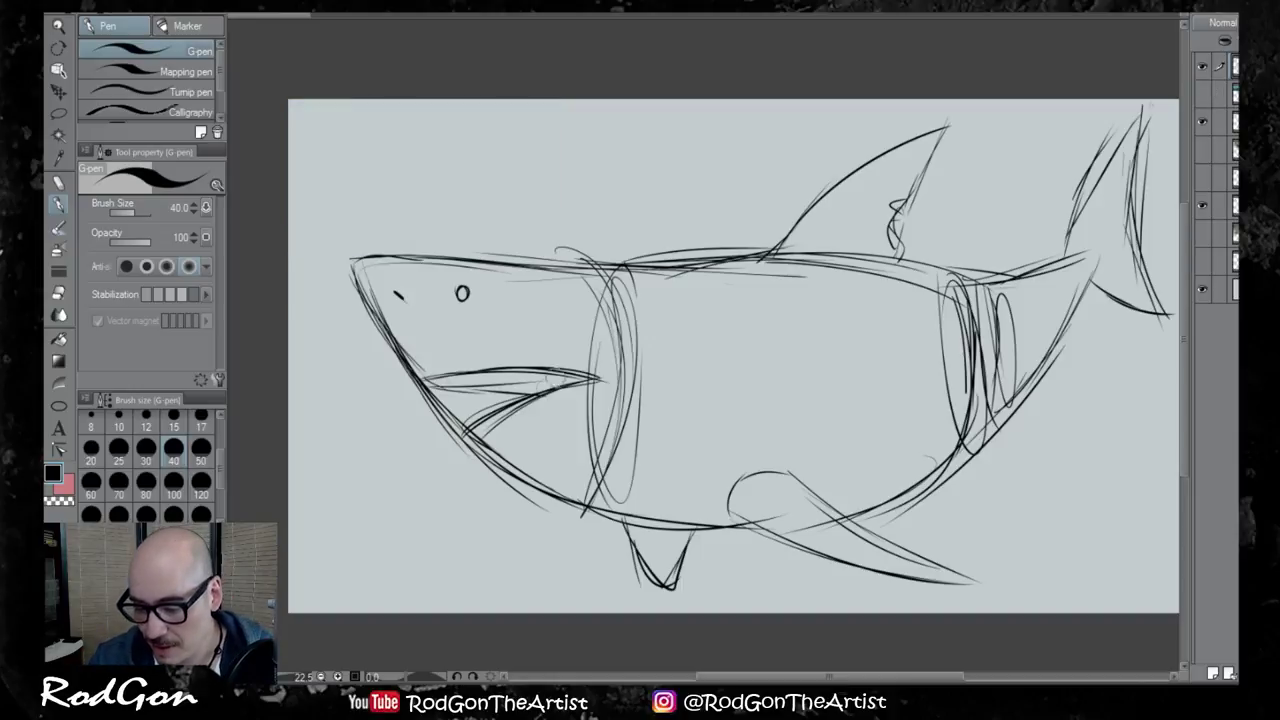
mouse_move(596, 378)
mouse_down()
mouse_move(552, 382)
mouse_move(529, 366)
mouse_move(551, 394)
mouse_move(459, 373)
mouse_move(542, 392)
mouse_up()
mouse_move(426, 378)
mouse_down()
mouse_move(532, 346)
mouse_move(604, 298)
mouse_move(569, 432)
mouse_up()
mouse_move(591, 310)
mouse_down()
mouse_move(542, 440)
mouse_move(562, 424)
mouse_move(530, 484)
mouse_up()
drag(522, 492, 548, 413)
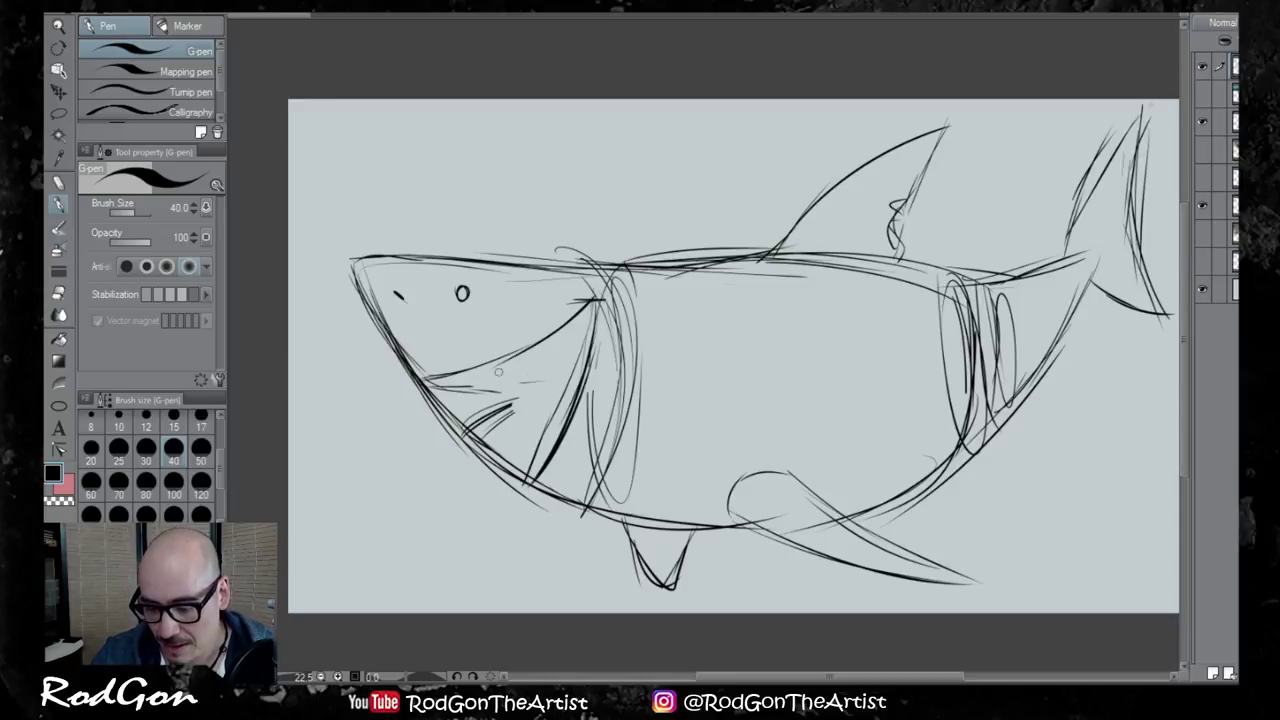
Add inner lip lines along the upper lip and down the back edge of the mouth
drag(499, 360, 588, 308)
drag(594, 322, 520, 472)
drag(552, 370, 518, 474)
drag(562, 332, 530, 460)
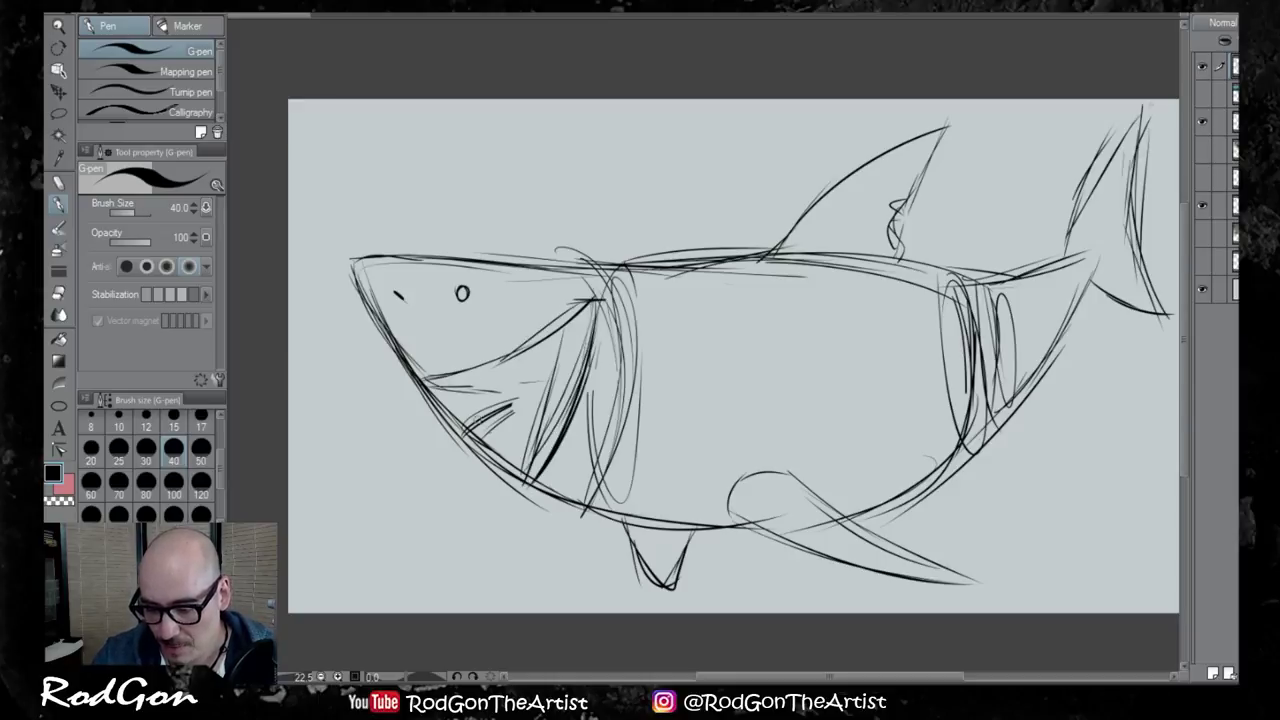
mouse_move(530, 364)
mouse_down()
mouse_move(434, 382)
mouse_move(562, 343)
mouse_move(531, 460)
mouse_up()
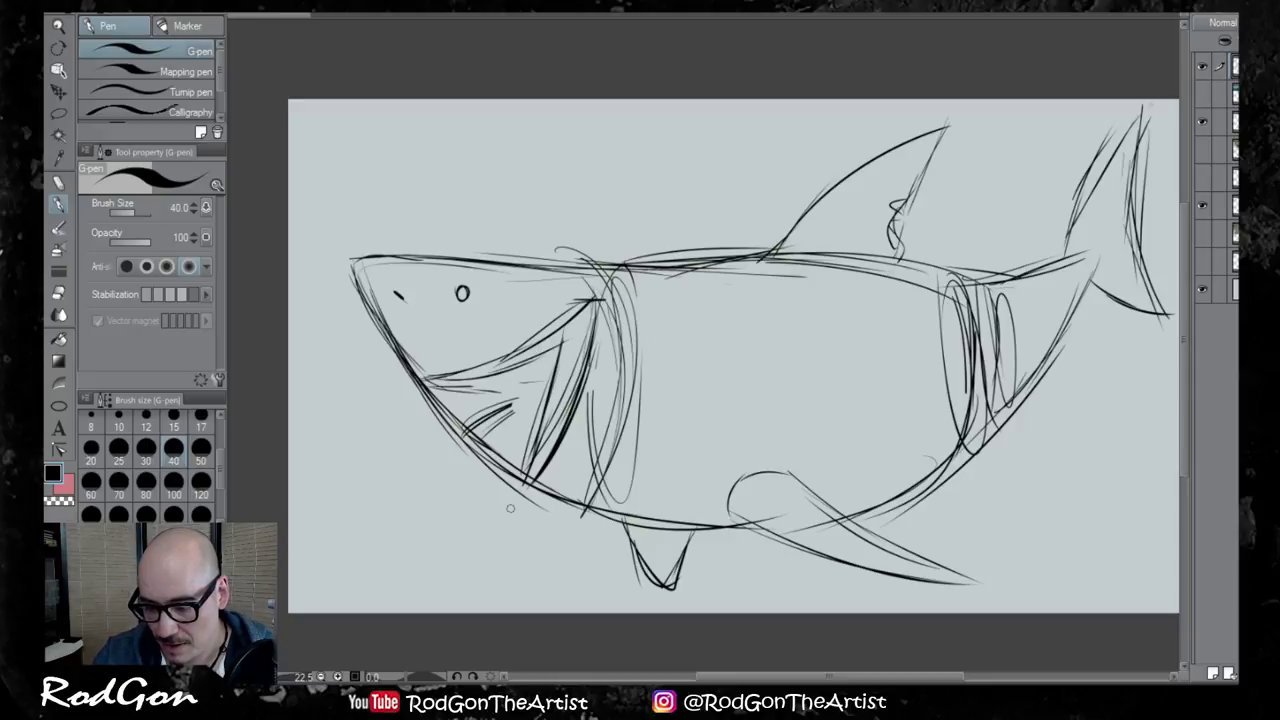
Erase the front of the lower jaw and shorten the snout, redrawing the upper lip as a higher curve
mouse_move(462, 392)
mouse_down()
mouse_move(418, 394)
mouse_move(508, 404)
mouse_move(517, 476)
mouse_up()
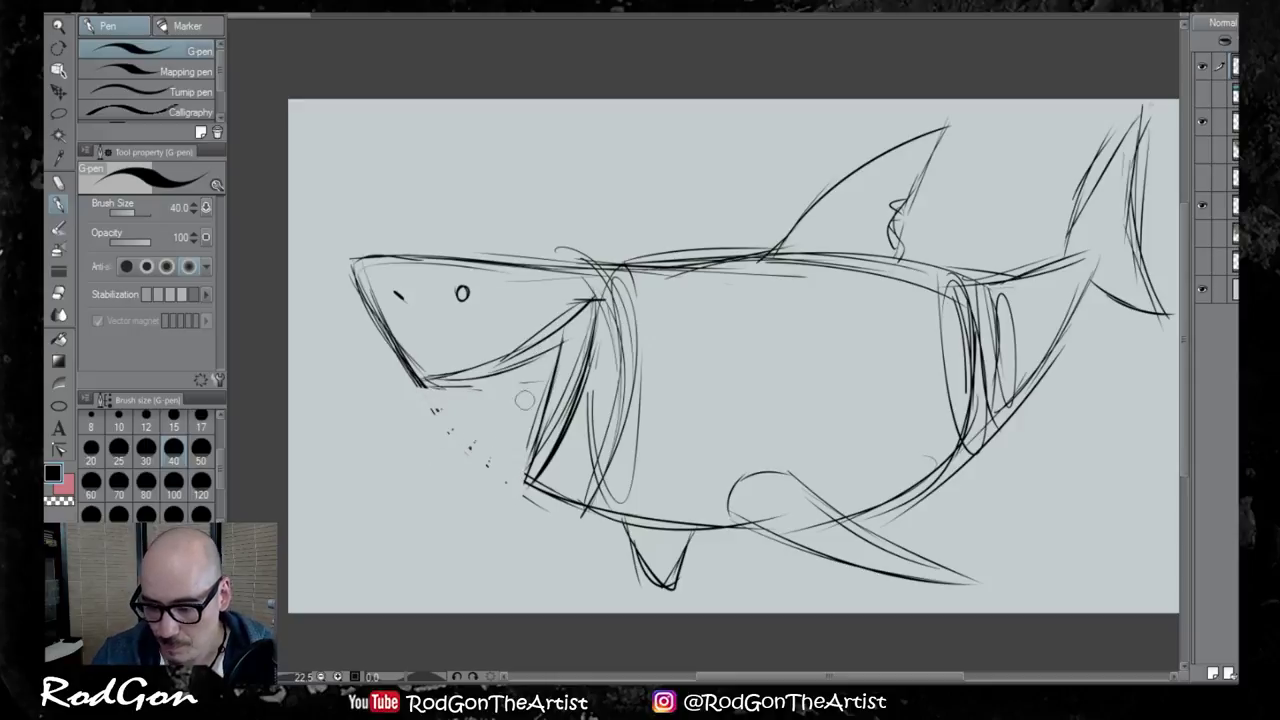
drag(486, 389, 364, 396)
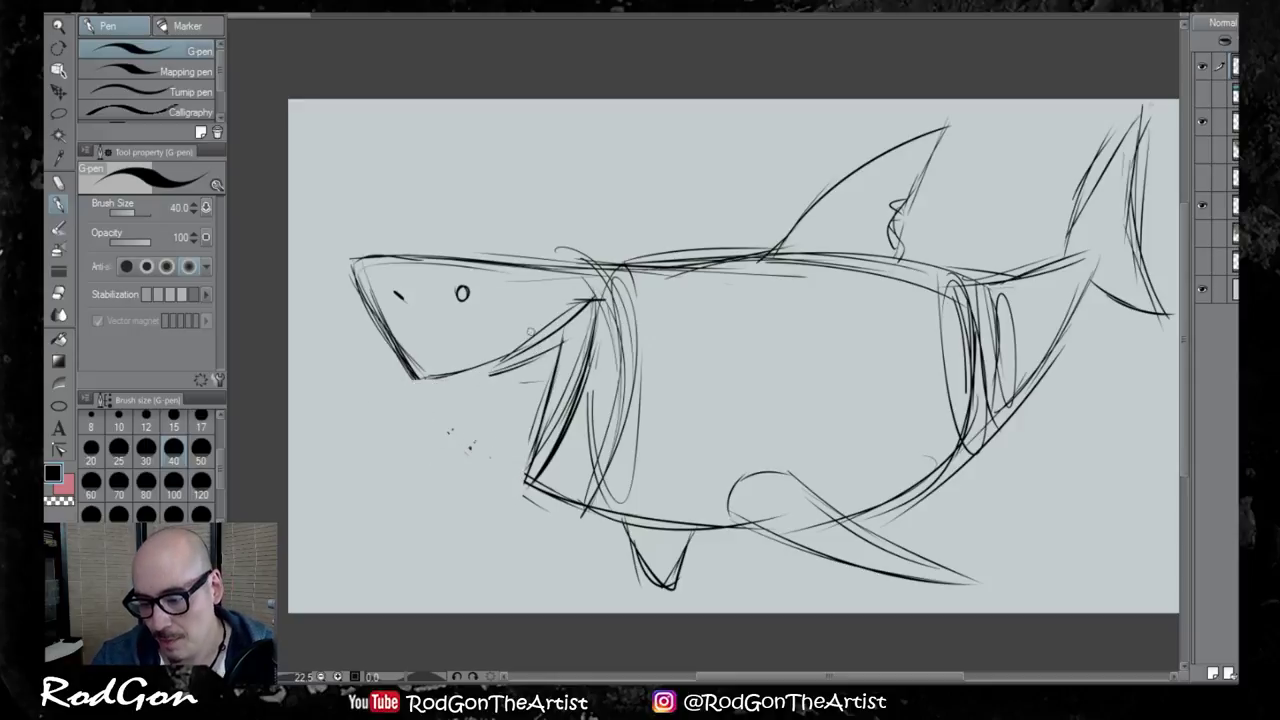
mouse_move(575, 305)
mouse_down()
mouse_move(476, 368)
mouse_move(408, 364)
mouse_up()
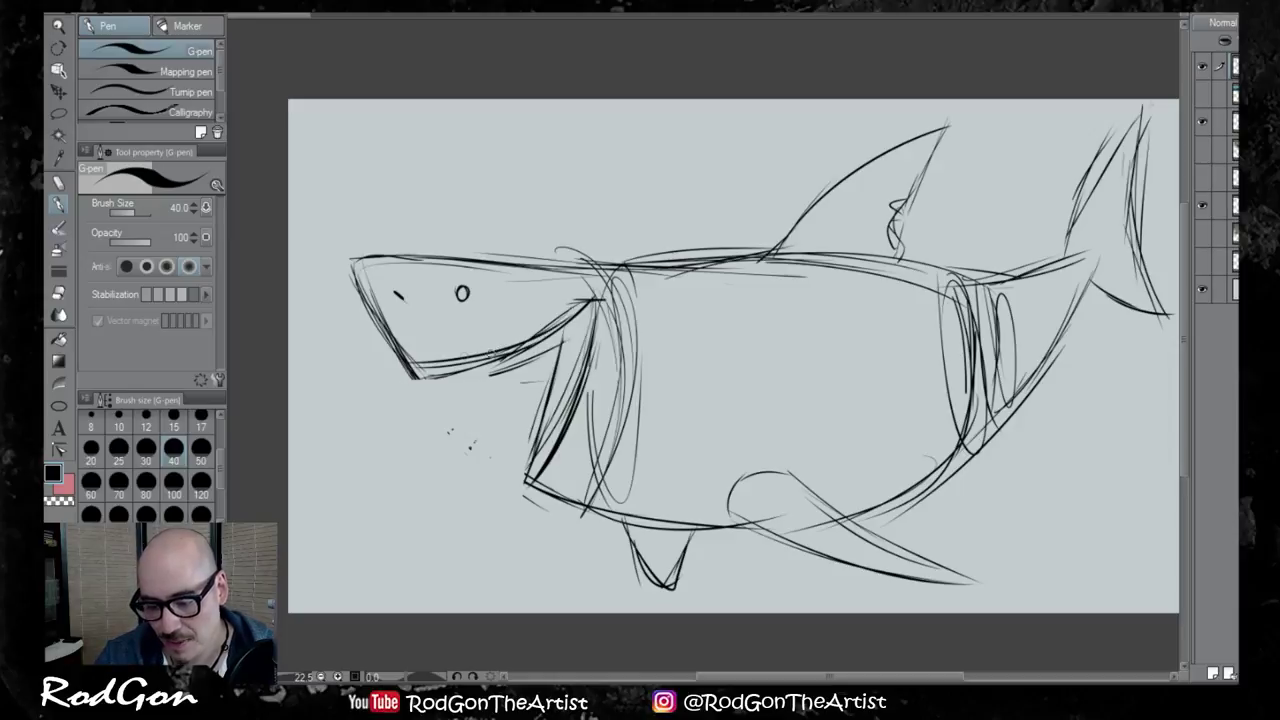
mouse_move(491, 353)
mouse_down()
mouse_move(386, 349)
mouse_move(466, 358)
mouse_up()
mouse_move(361, 287)
mouse_down()
mouse_move(407, 371)
mouse_move(454, 373)
mouse_up()
mouse_move(420, 364)
mouse_down()
mouse_move(386, 363)
mouse_move(528, 364)
mouse_move(557, 339)
mouse_move(506, 353)
mouse_up()
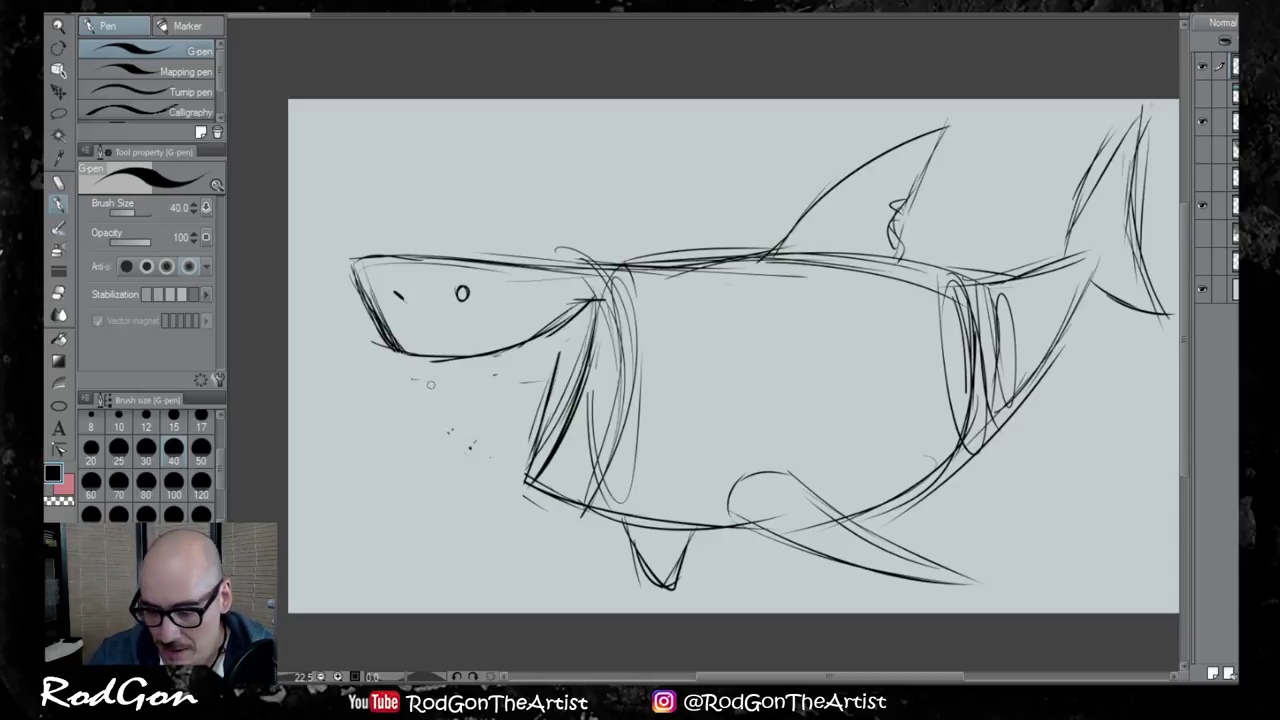
Clean up the back edge of the mouth and line the upper and lower jaws with pointed teeth, including a far-side row
drag(597, 300, 557, 443)
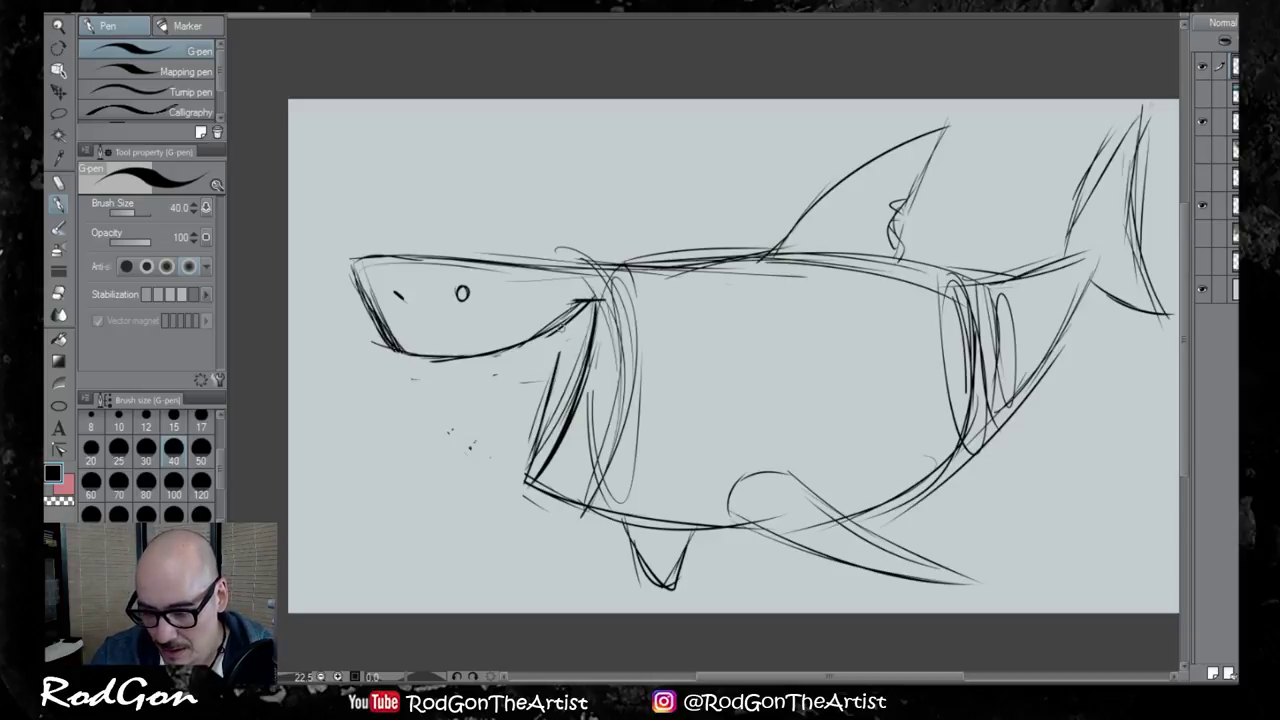
drag(563, 328, 546, 420)
mouse_move(396, 358)
mouse_down()
mouse_move(508, 372)
mouse_move(571, 318)
mouse_up()
drag(417, 363, 496, 350)
mouse_move(528, 484)
mouse_down()
mouse_move(509, 468)
mouse_move(543, 470)
mouse_up()
drag(540, 460, 596, 360)
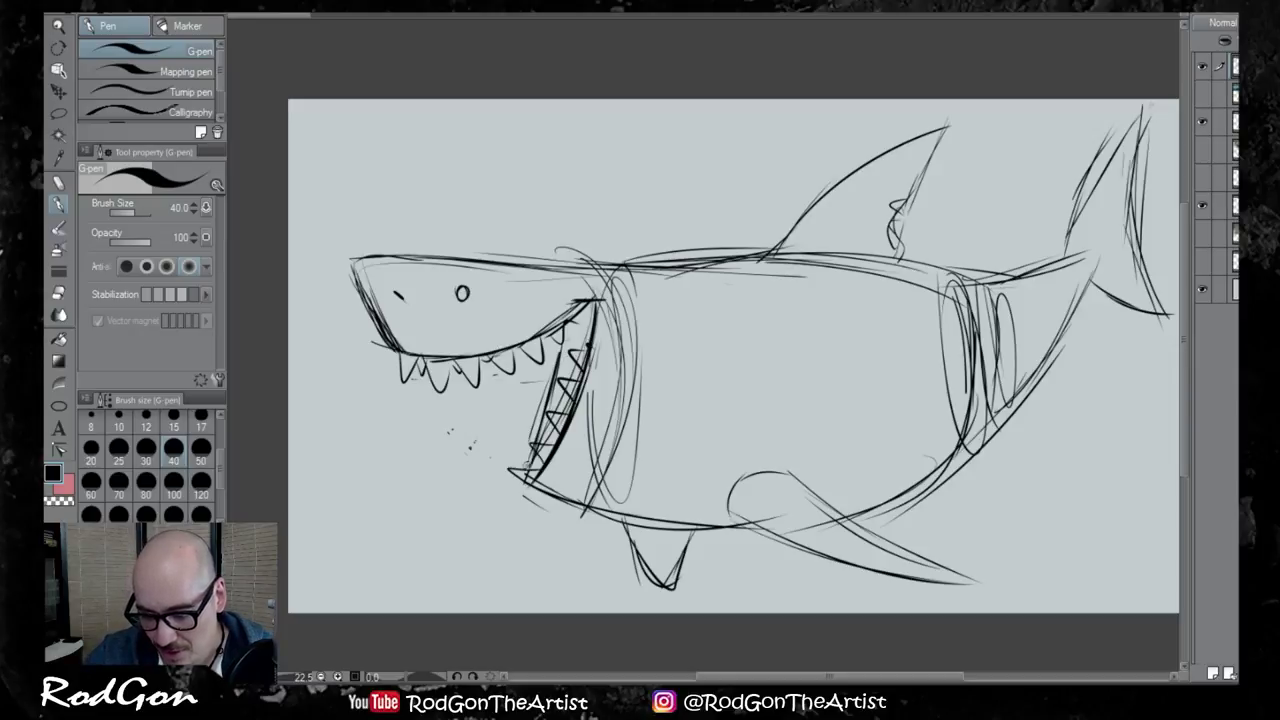
drag(518, 466, 574, 350)
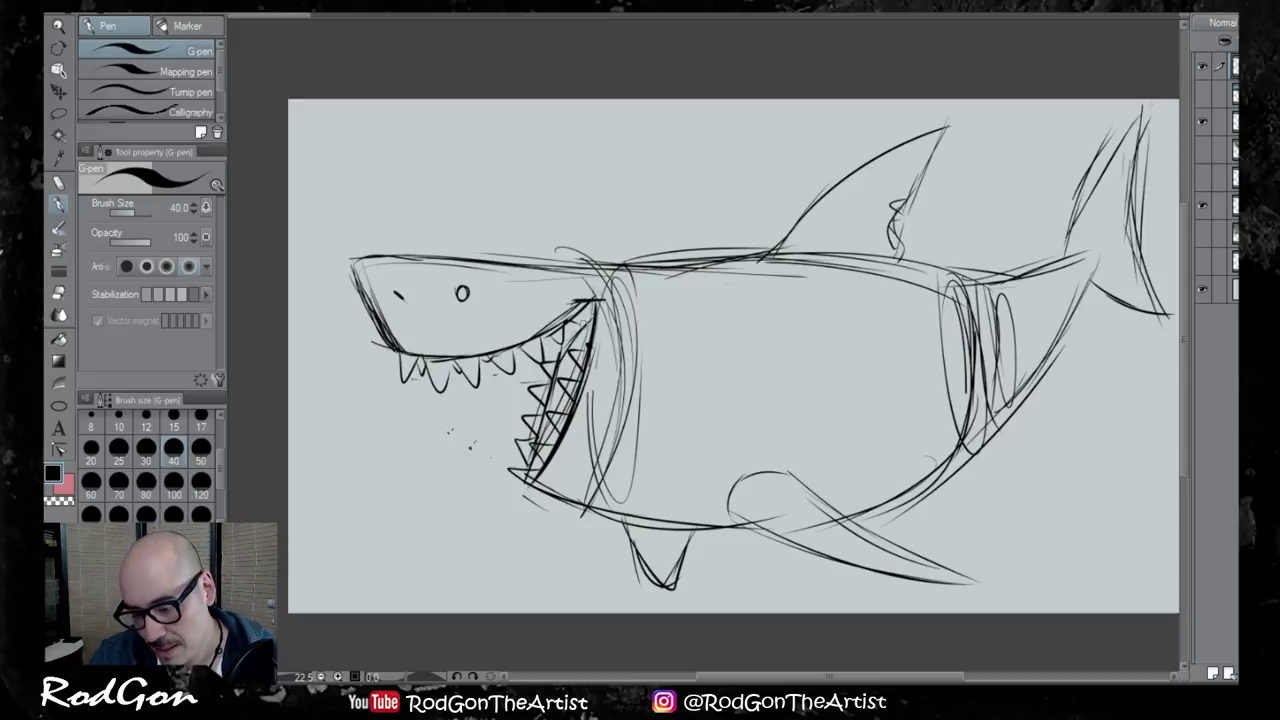
mouse_move(598, 312)
mouse_down()
mouse_move(545, 395)
mouse_move(540, 452)
mouse_up()
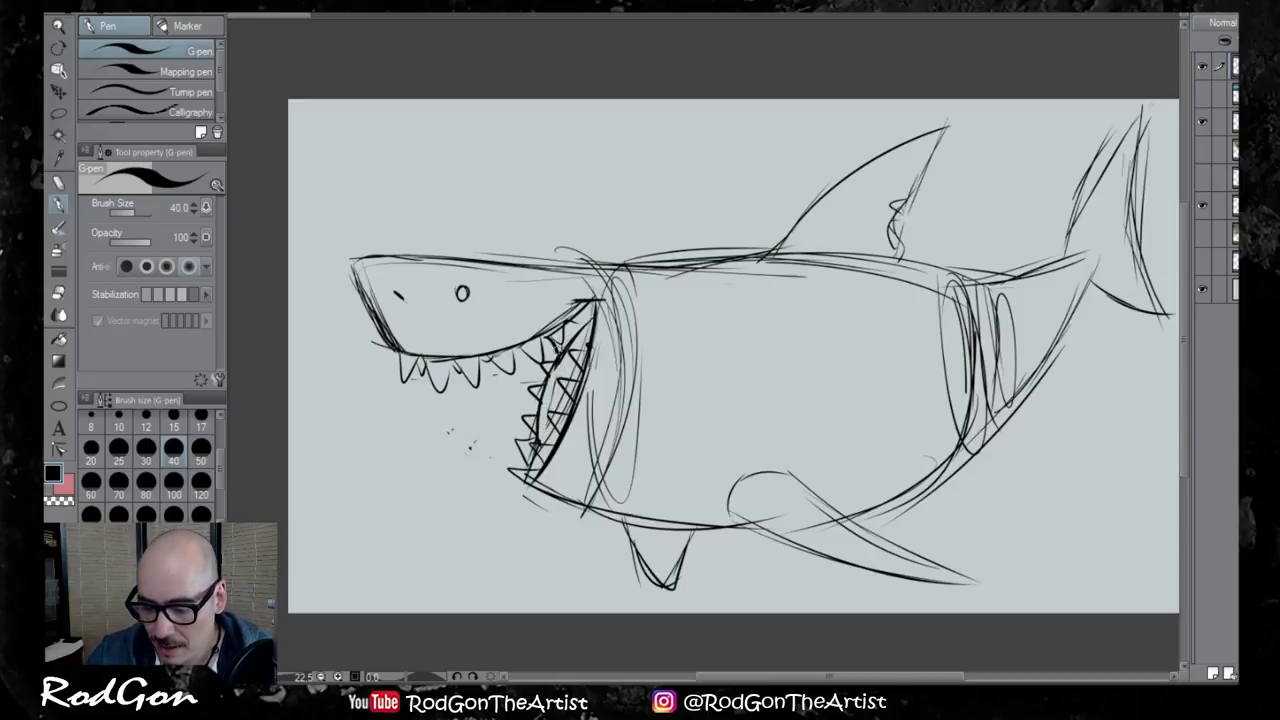
Fill the mouth corner solid black, add a fold line around it, and reinforce the lower jaw's tip and underside
mouse_move(552, 342)
mouse_down()
mouse_move(561, 352)
mouse_move(588, 318)
mouse_move(566, 341)
mouse_move(568, 322)
mouse_move(596, 300)
mouse_up()
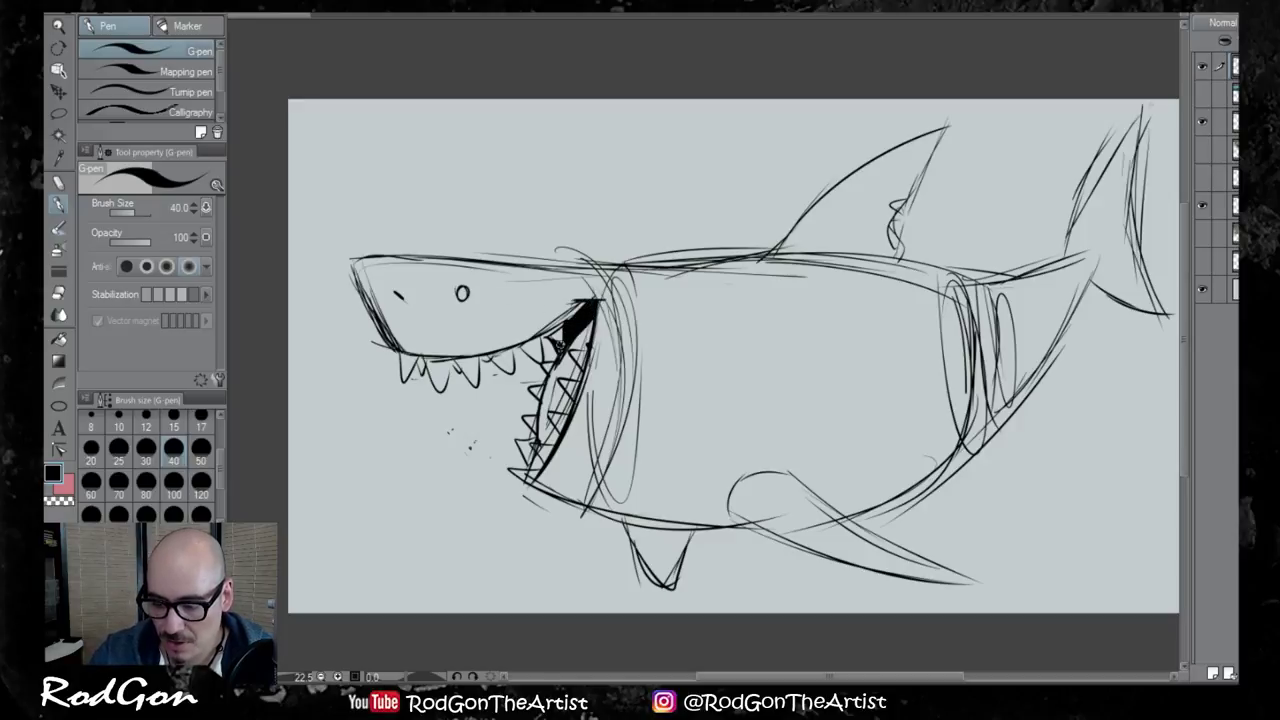
drag(566, 320, 607, 330)
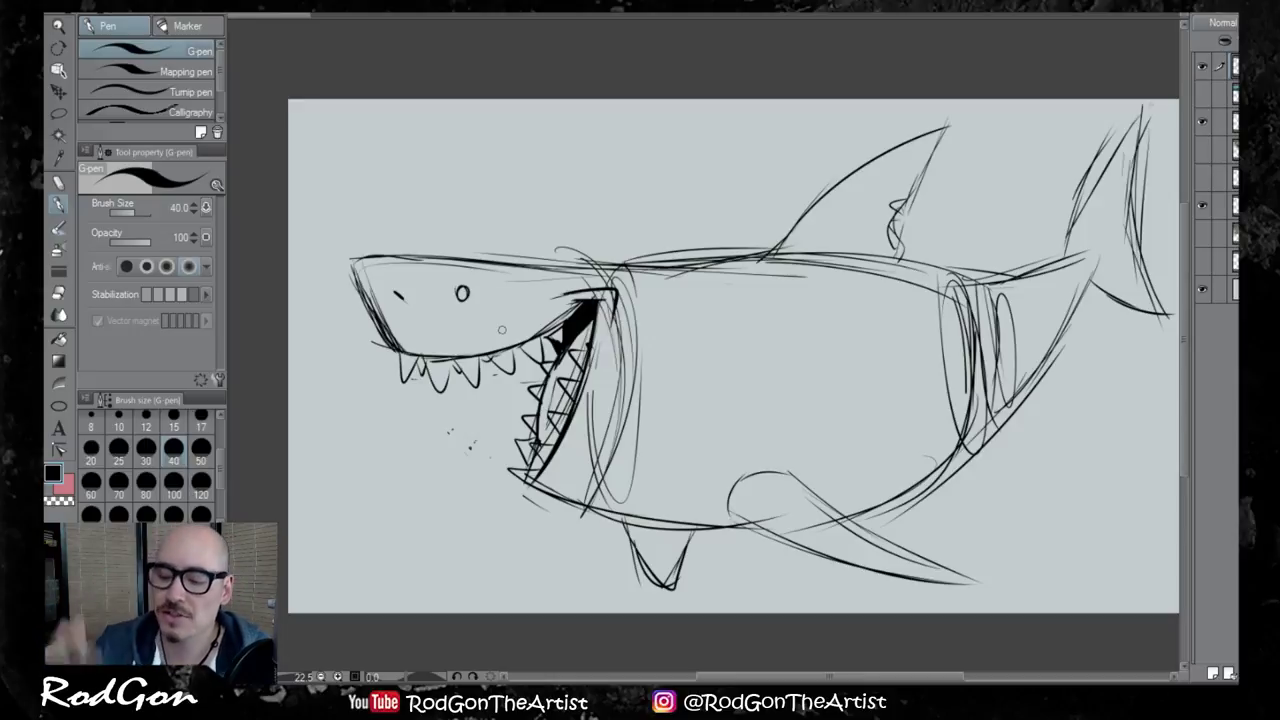
drag(584, 303, 483, 357)
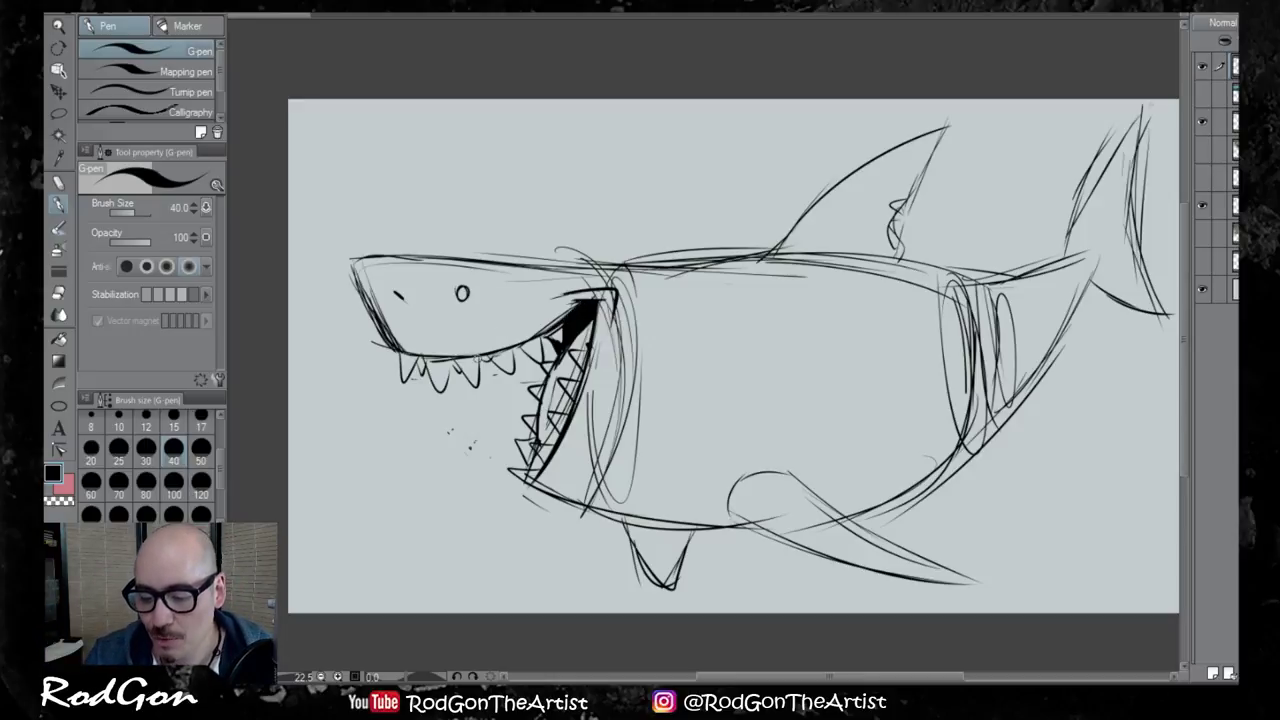
drag(517, 478, 650, 523)
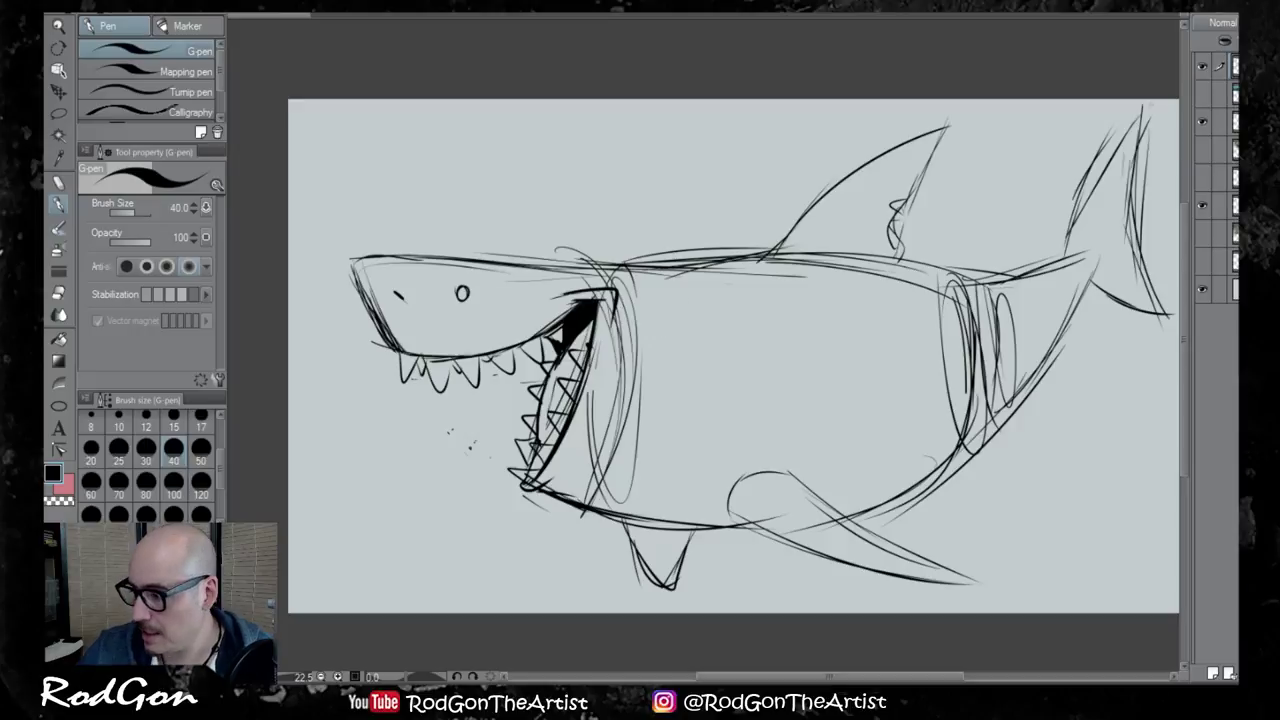
Show the shark reference, draw three curved gill slits on the body's side behind the head, and hide the reference again
click(1204, 93)
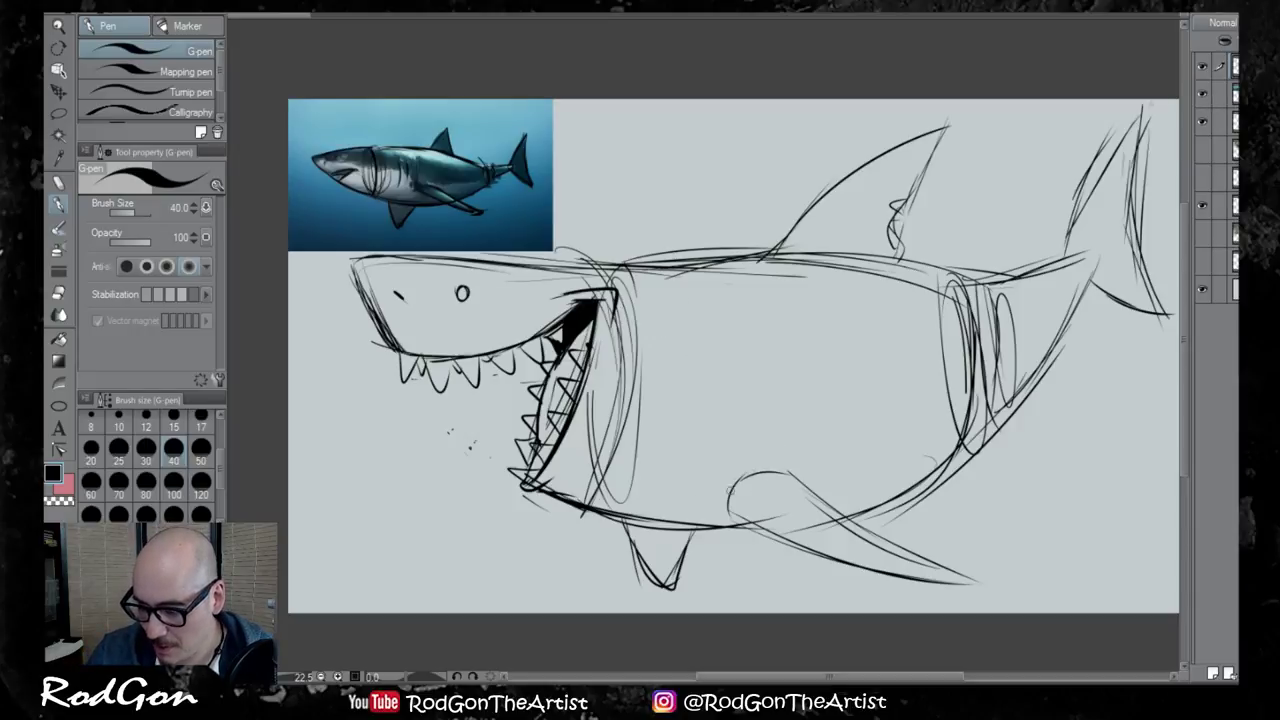
mouse_move(709, 332)
mouse_down()
mouse_move(679, 437)
mouse_move(690, 434)
mouse_up()
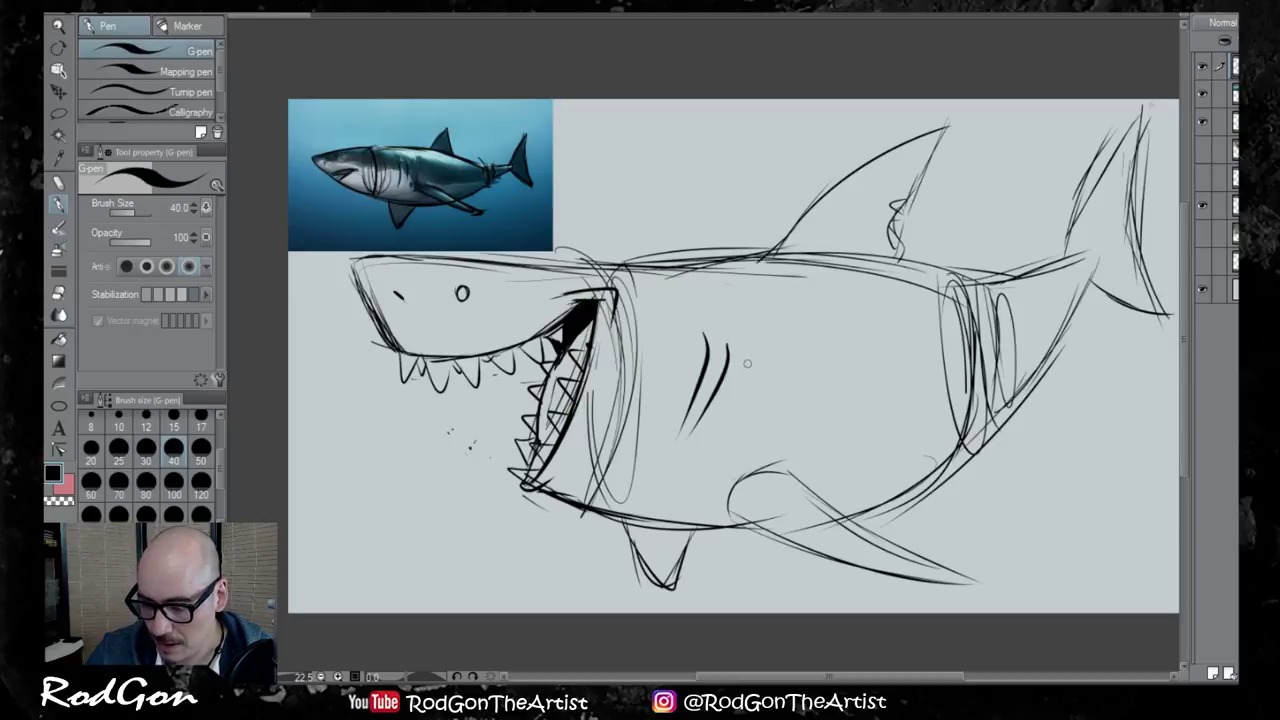
drag(749, 348, 710, 434)
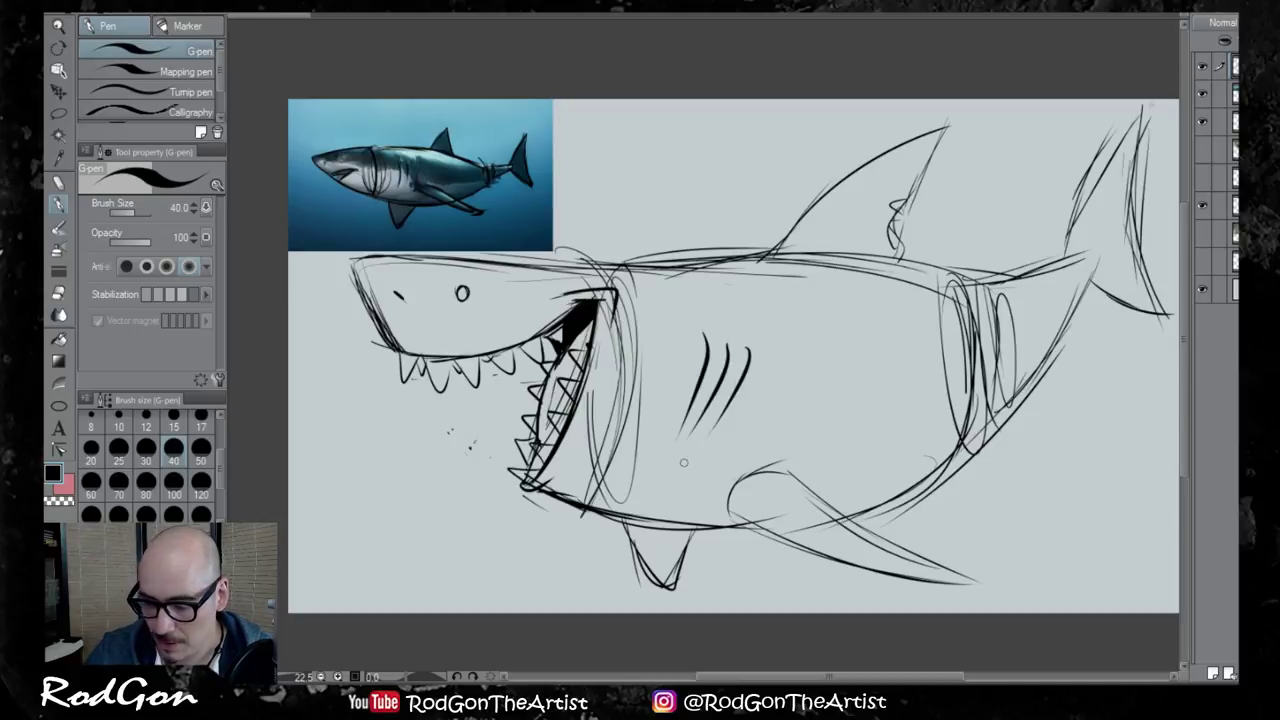
click(1201, 93)
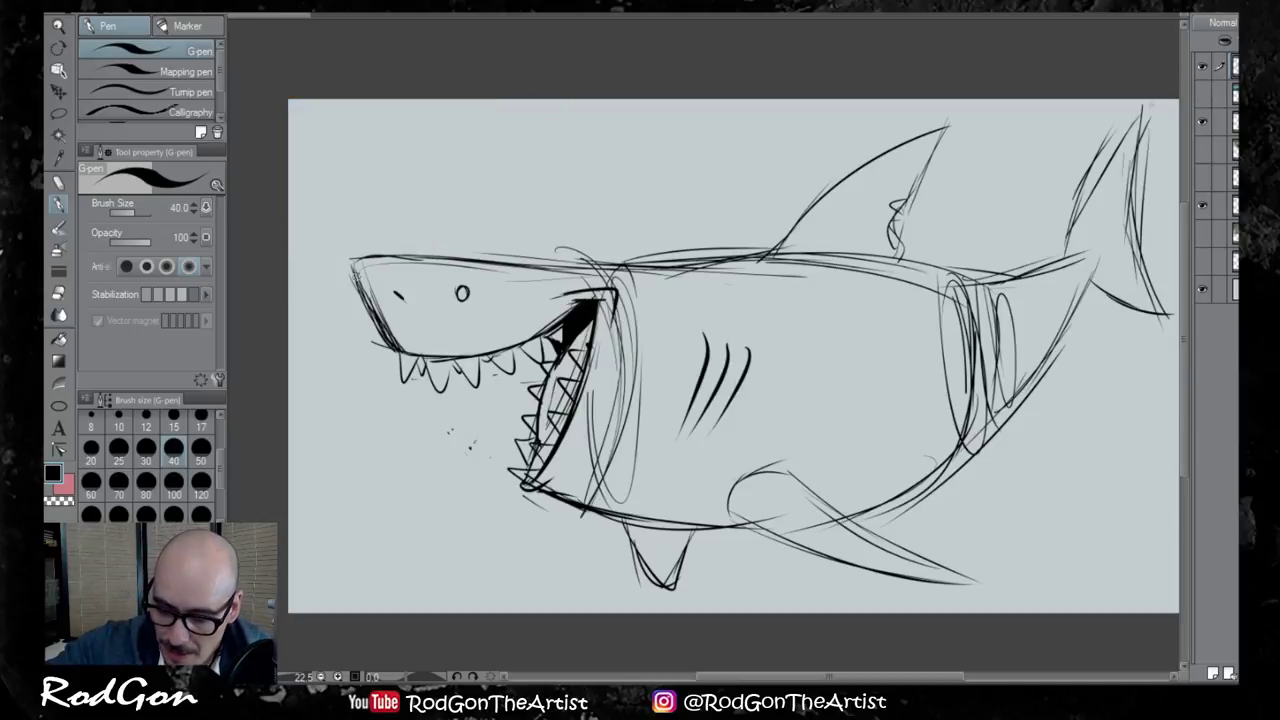
Thicken the outline of the snout, the back, and the dorsal fin with its notched rear edge
mouse_move(394, 344)
mouse_down()
mouse_move(352, 260)
mouse_move(573, 259)
mouse_up()
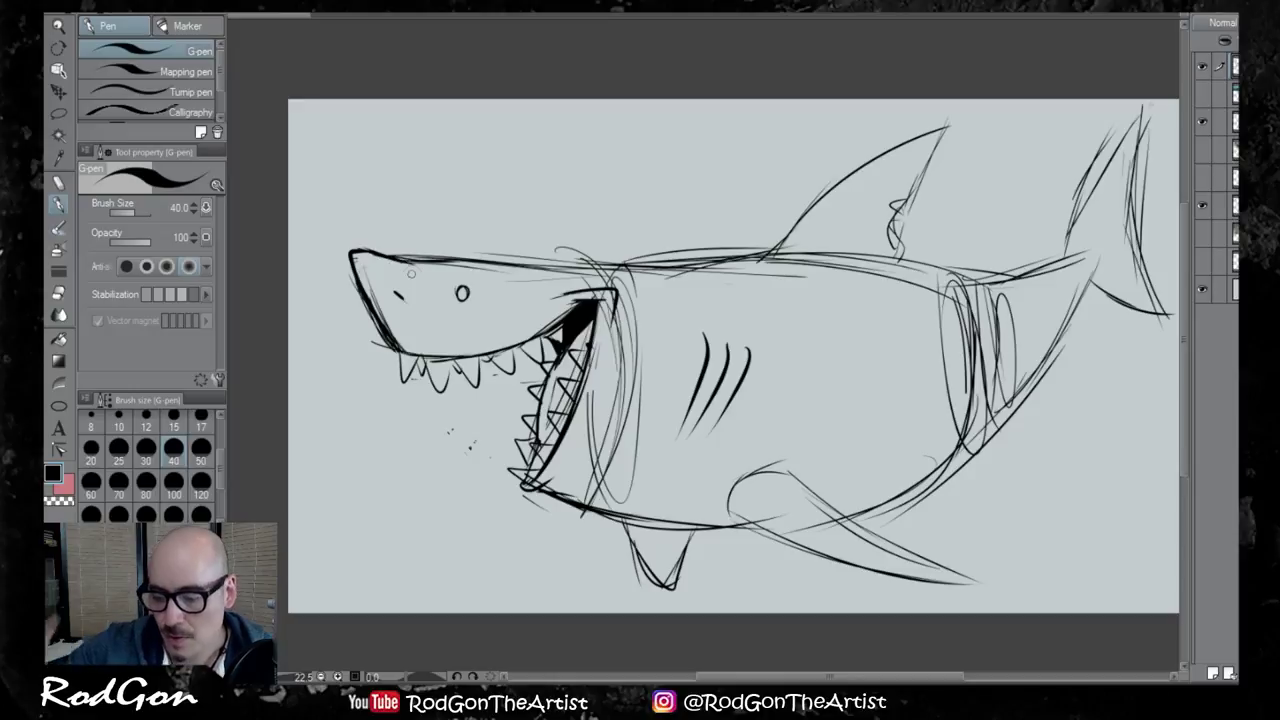
mouse_move(359, 282)
mouse_down()
mouse_move(356, 252)
mouse_move(406, 263)
mouse_move(355, 246)
mouse_move(354, 277)
mouse_move(382, 259)
mouse_move(430, 268)
mouse_up()
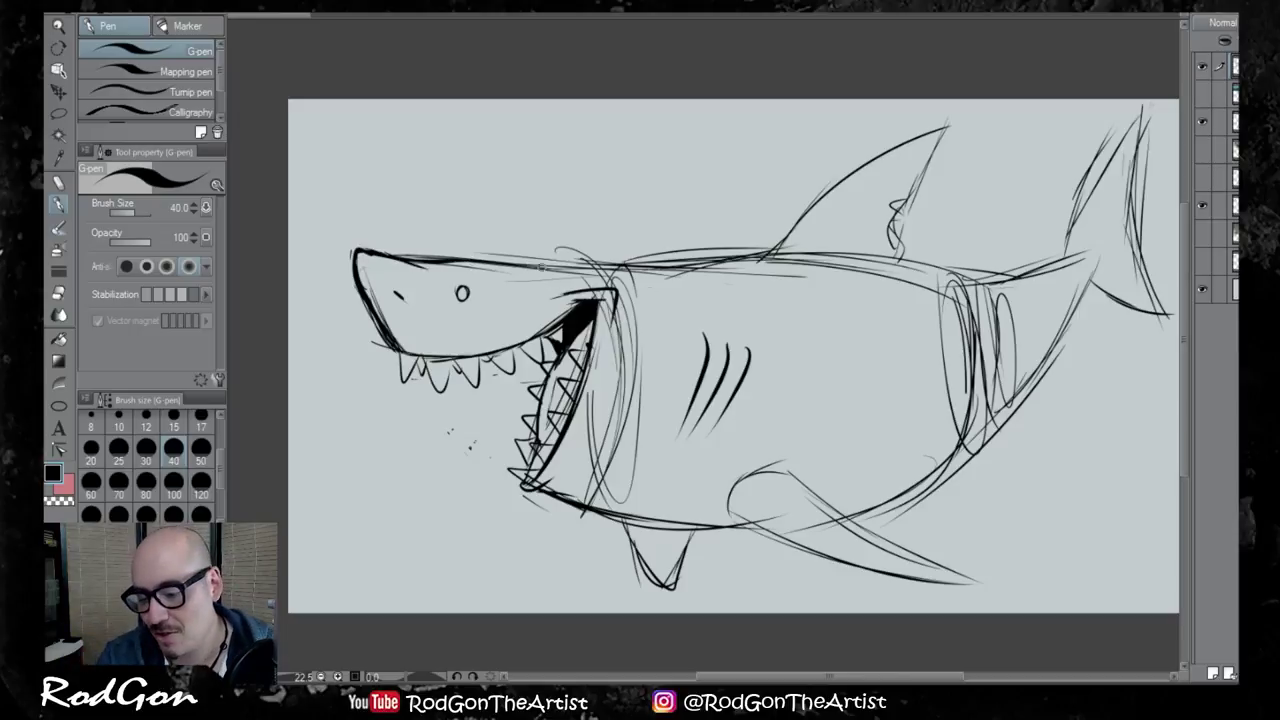
drag(487, 260, 598, 269)
mouse_move(574, 268)
mouse_down()
mouse_move(824, 259)
mouse_move(836, 185)
mouse_move(952, 126)
mouse_move(886, 222)
mouse_move(894, 266)
mouse_up()
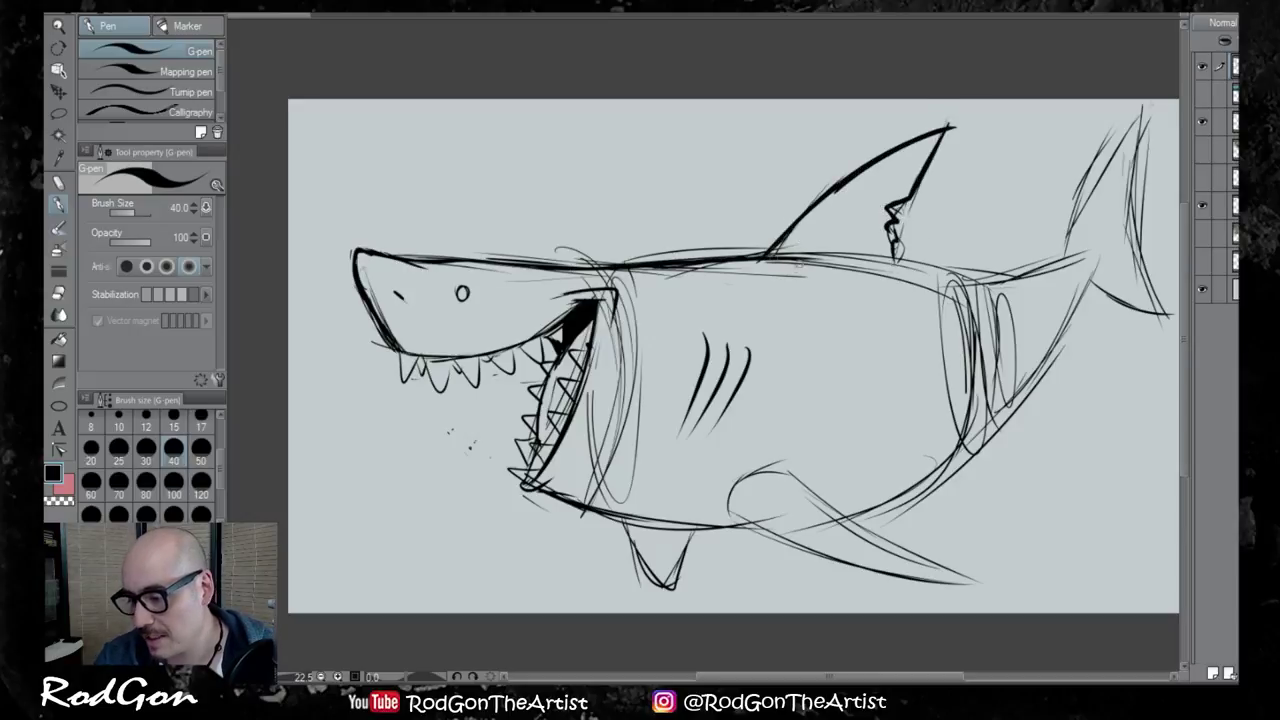
mouse_move(744, 256)
mouse_down()
mouse_move(932, 268)
mouse_move(1006, 289)
mouse_move(1054, 268)
mouse_up()
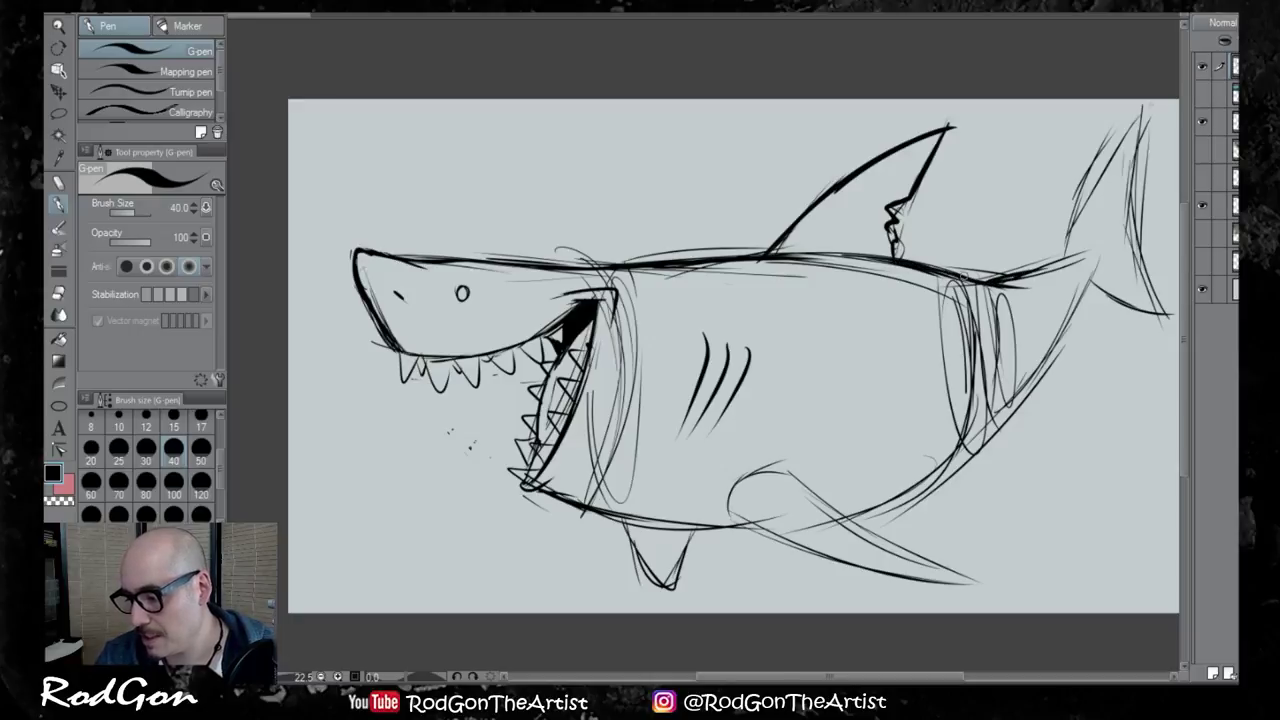
Darken the tail stalk's upper and lower lines and the outline of both tail fin lobes
drag(964, 275, 1081, 255)
mouse_move(1005, 277)
mouse_down()
mouse_move(1102, 258)
mouse_move(1092, 251)
mouse_move(1058, 346)
mouse_up()
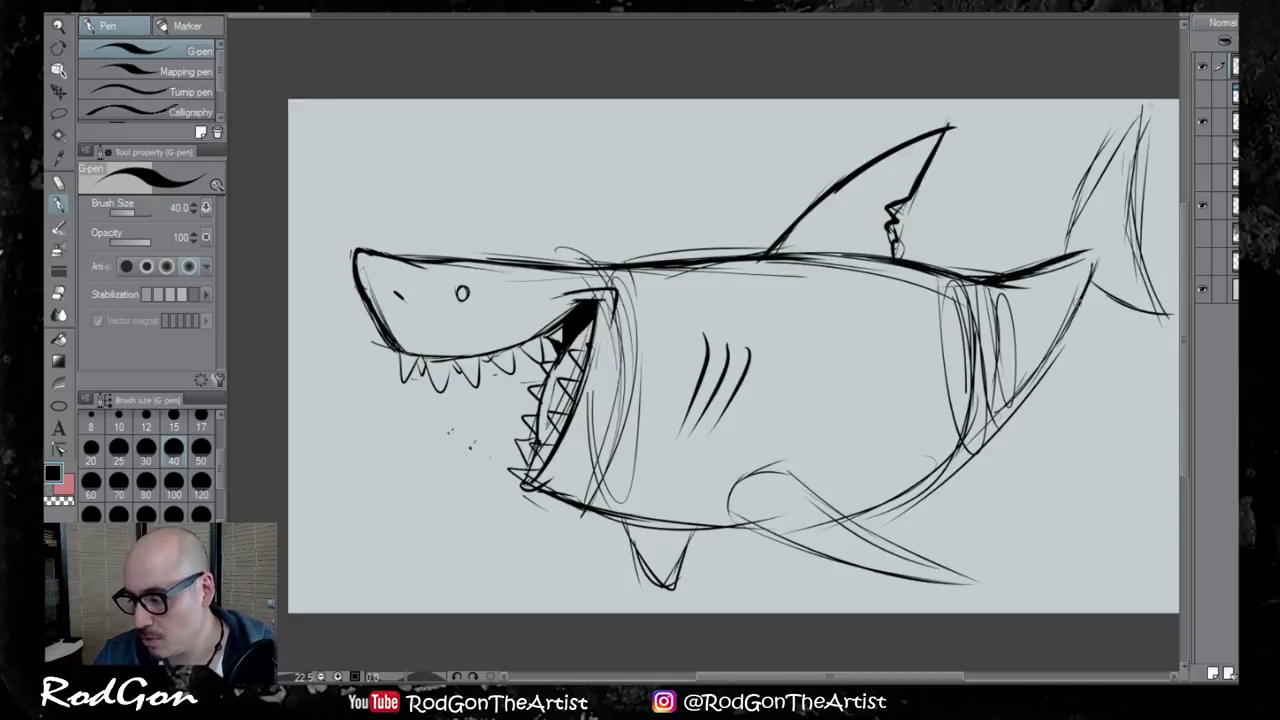
drag(1080, 298, 1014, 400)
mouse_move(1068, 252)
mouse_down()
mouse_move(1075, 212)
mouse_move(1142, 114)
mouse_up()
mouse_move(1094, 176)
mouse_down()
mouse_move(1144, 106)
mouse_move(1146, 178)
mouse_up()
mouse_move(1144, 112)
mouse_down()
mouse_move(1128, 250)
mouse_move(1160, 318)
mouse_up()
mouse_move(1088, 280)
mouse_down()
mouse_move(1130, 310)
mouse_move(1170, 316)
mouse_up()
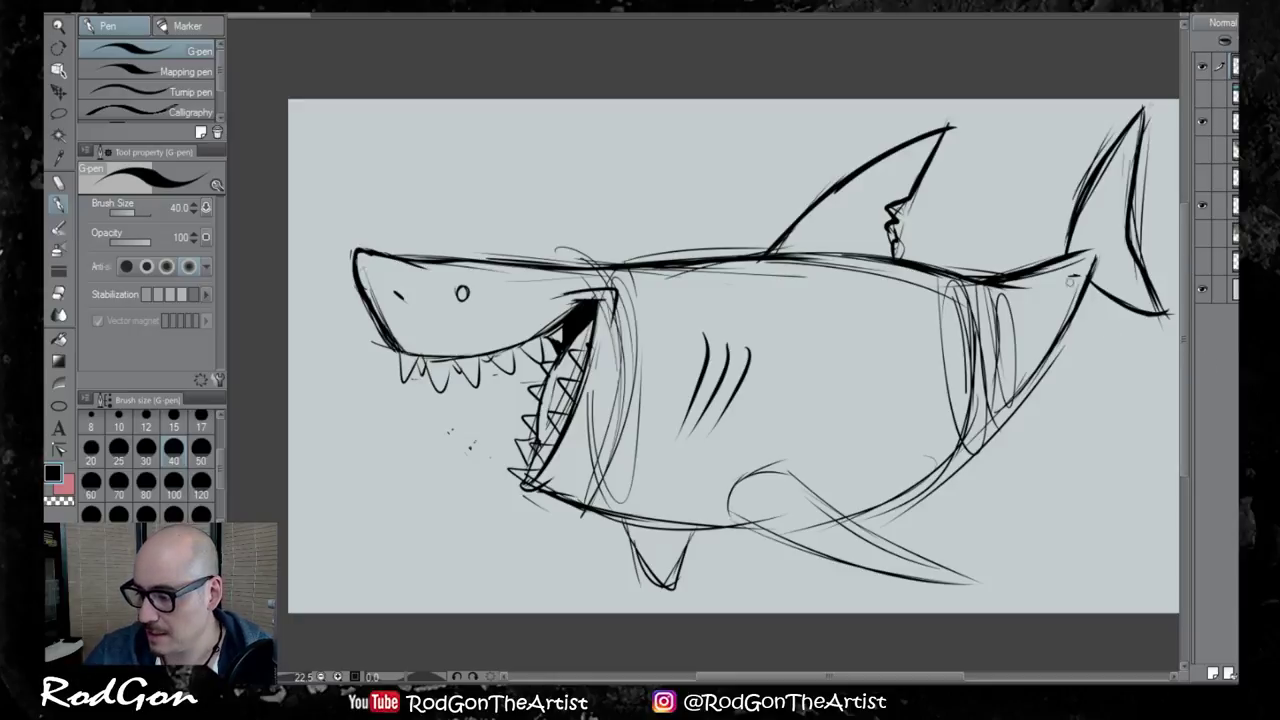
Thicken the belly line from the tail stalk to the pectoral fin and from the lower jaw to the fin's base
drag(1066, 322, 970, 440)
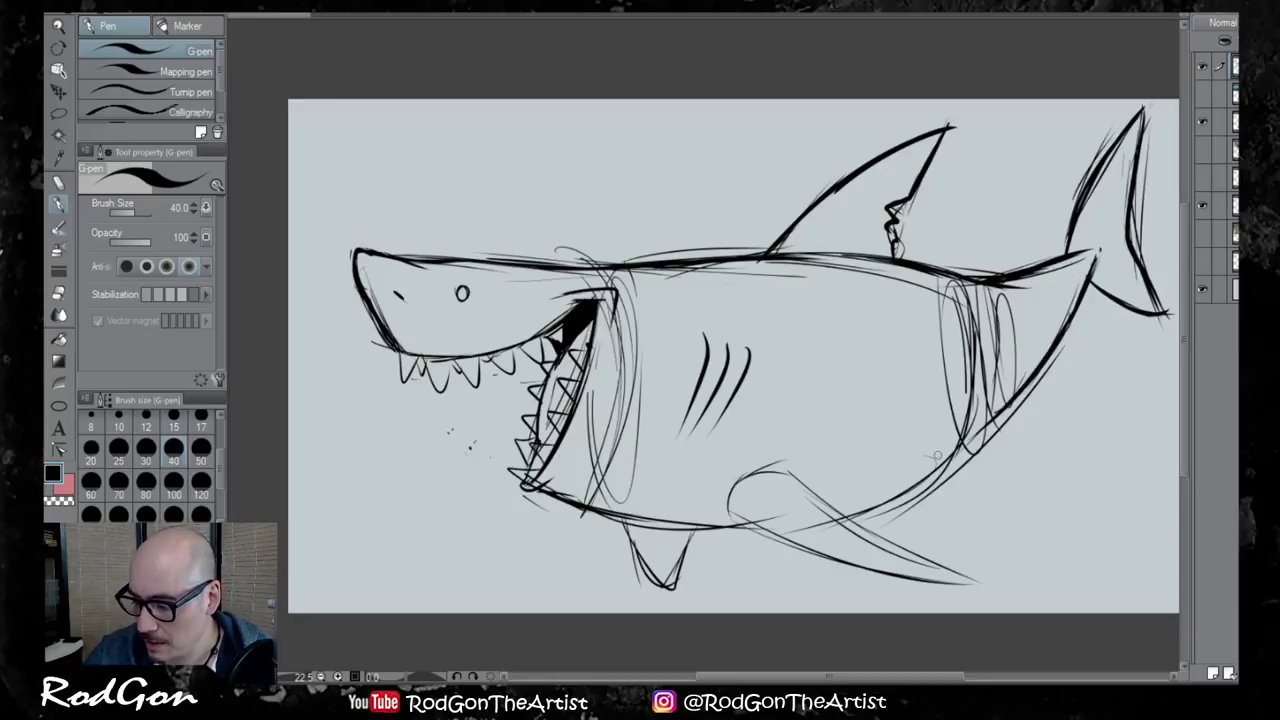
drag(1042, 368, 950, 452)
mouse_move(1010, 398)
mouse_down()
mouse_move(869, 494)
mouse_move(980, 424)
mouse_move(852, 514)
mouse_up()
drag(925, 481, 865, 514)
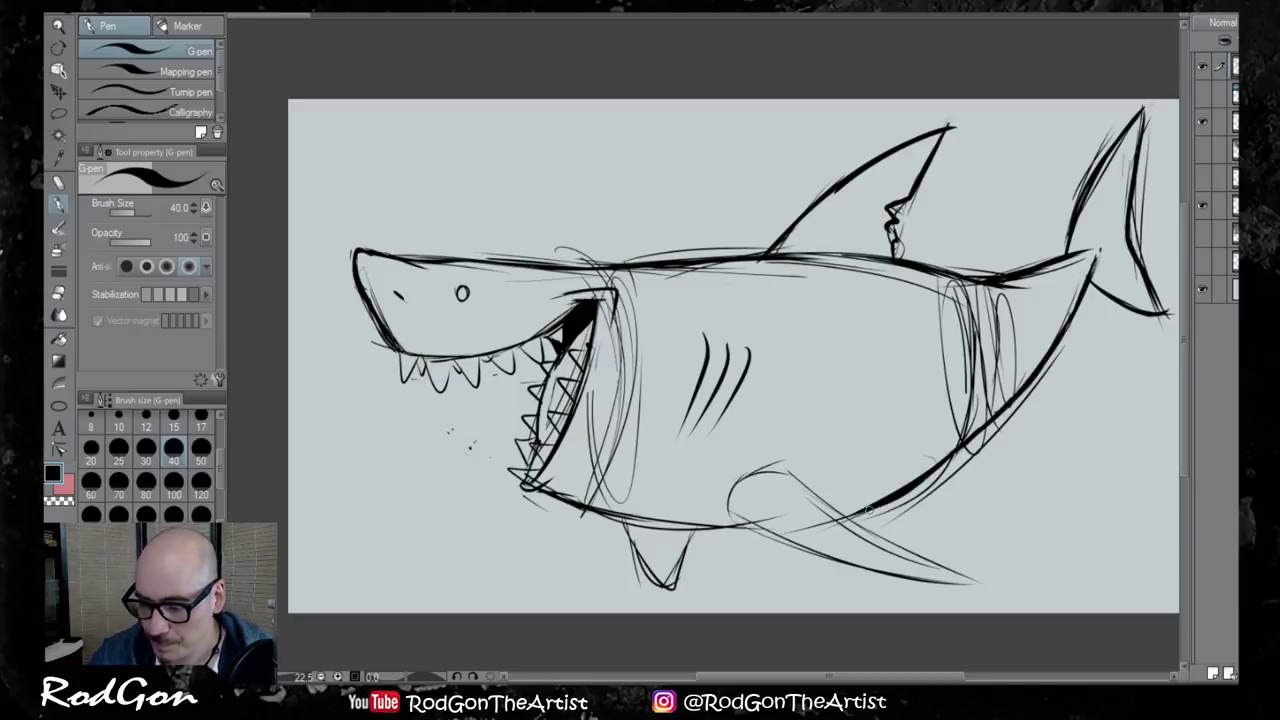
mouse_move(520, 489)
mouse_down()
mouse_move(576, 482)
mouse_move(670, 522)
mouse_move(762, 527)
mouse_up()
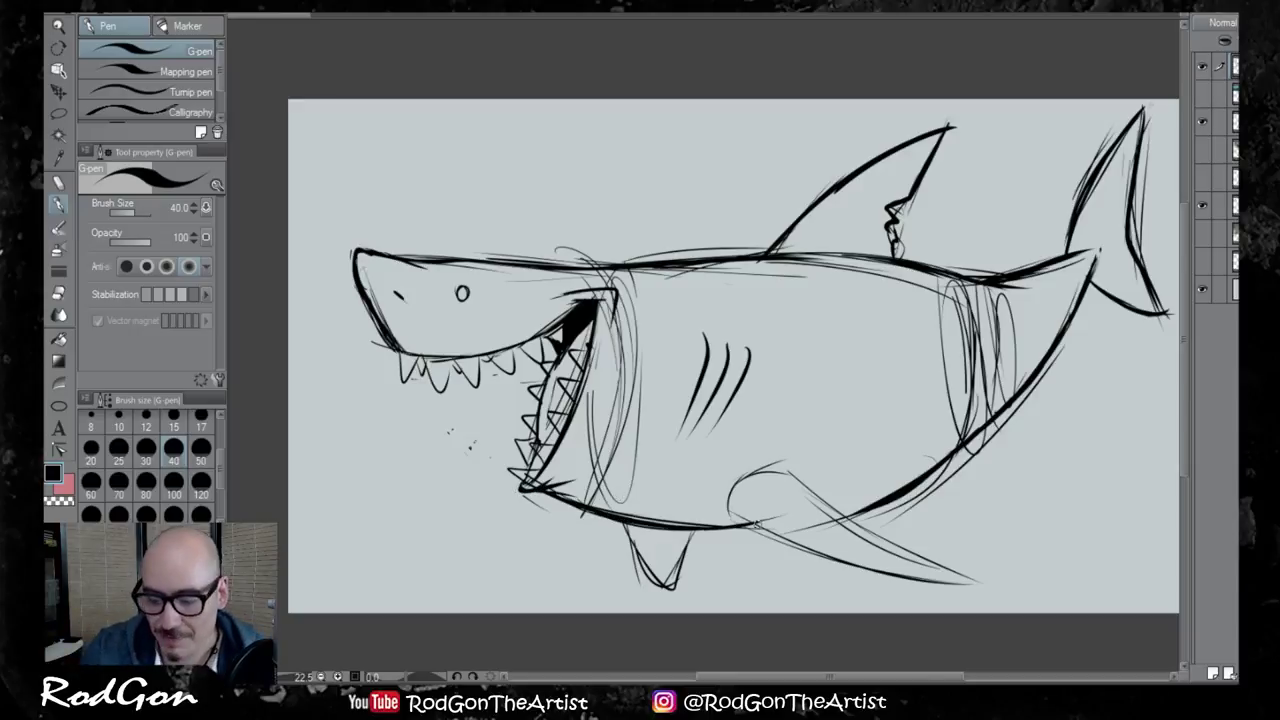
Darken the outlines of the small fin under the belly and the long pectoral fin with its rounded base
drag(624, 520, 678, 588)
drag(692, 532, 676, 588)
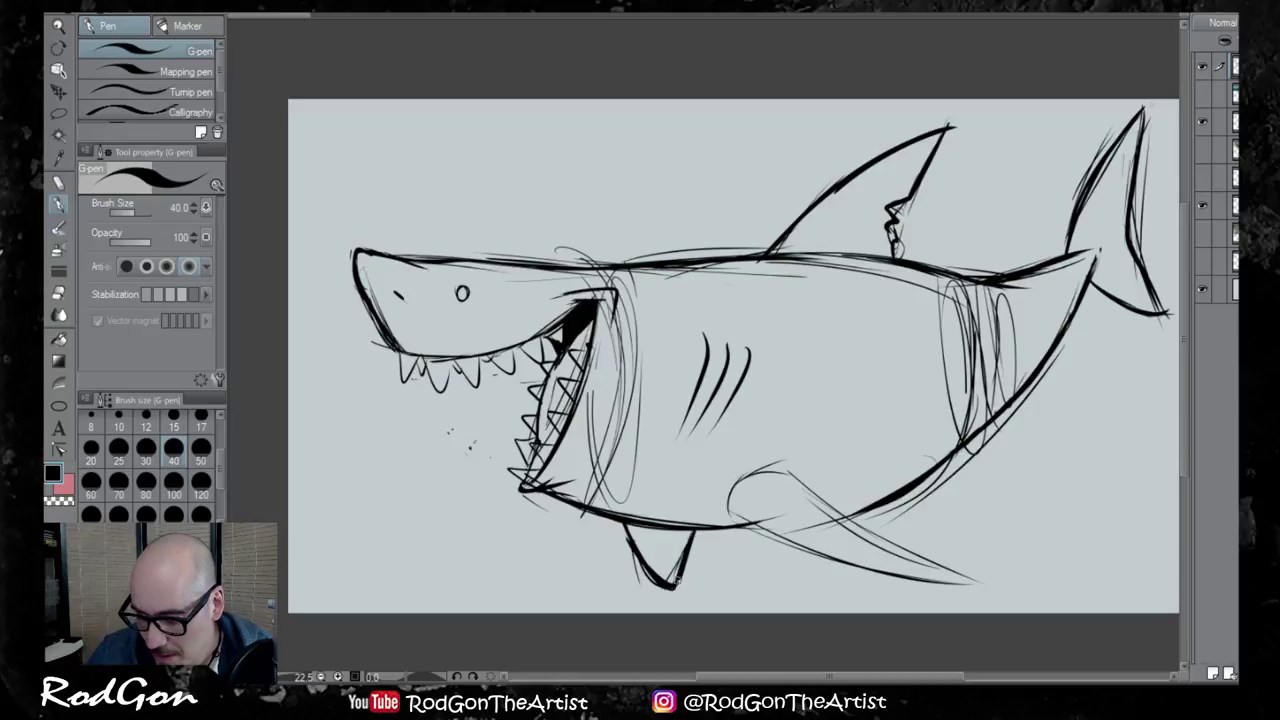
mouse_move(726, 500)
mouse_down()
mouse_move(795, 541)
mouse_move(985, 576)
mouse_up()
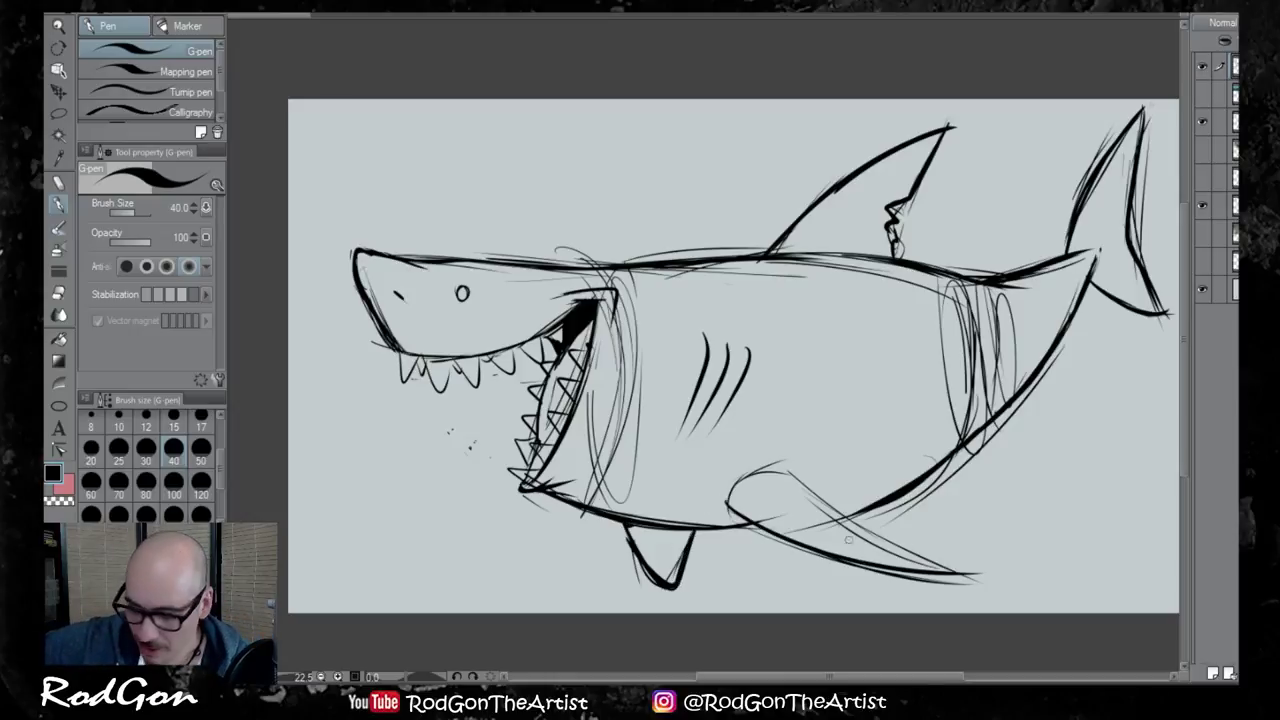
key(ctrl+z)
mouse_move(724, 502)
mouse_down()
mouse_move(839, 562)
mouse_move(971, 581)
mouse_move(868, 533)
mouse_up()
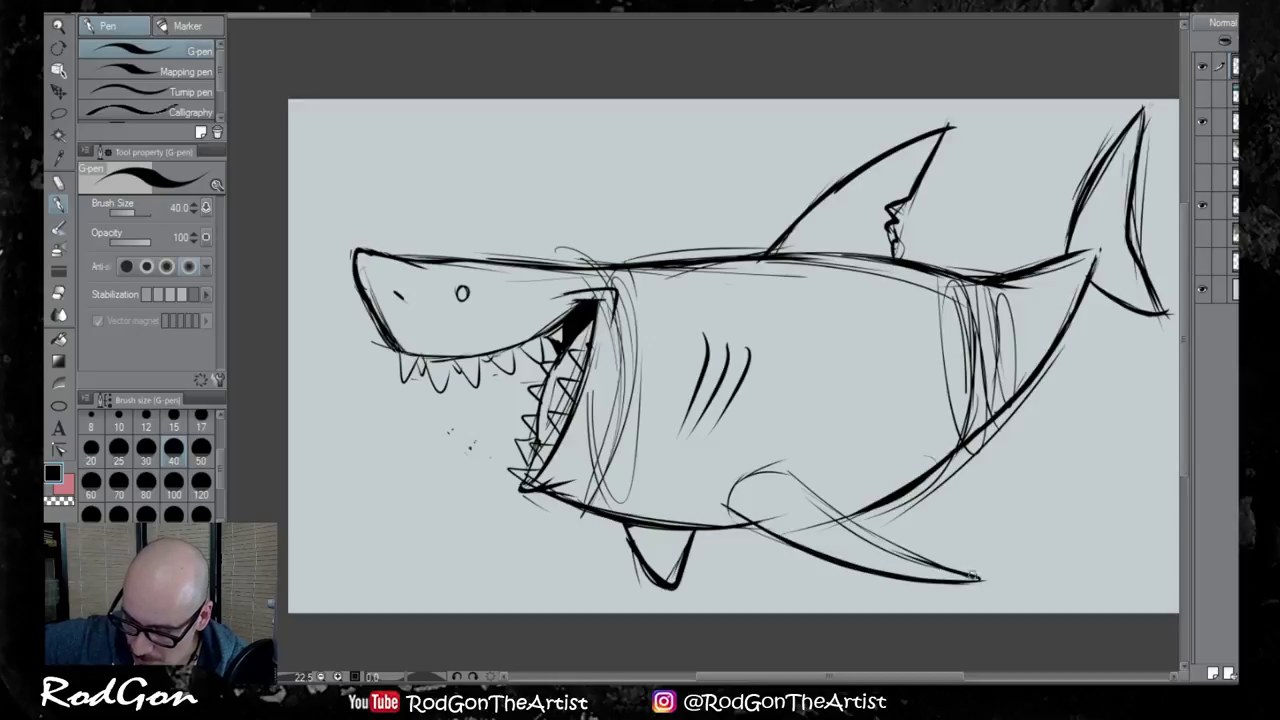
drag(974, 576, 848, 522)
mouse_move(916, 559)
mouse_down()
mouse_move(785, 473)
mouse_move(732, 490)
mouse_move(752, 522)
mouse_up()
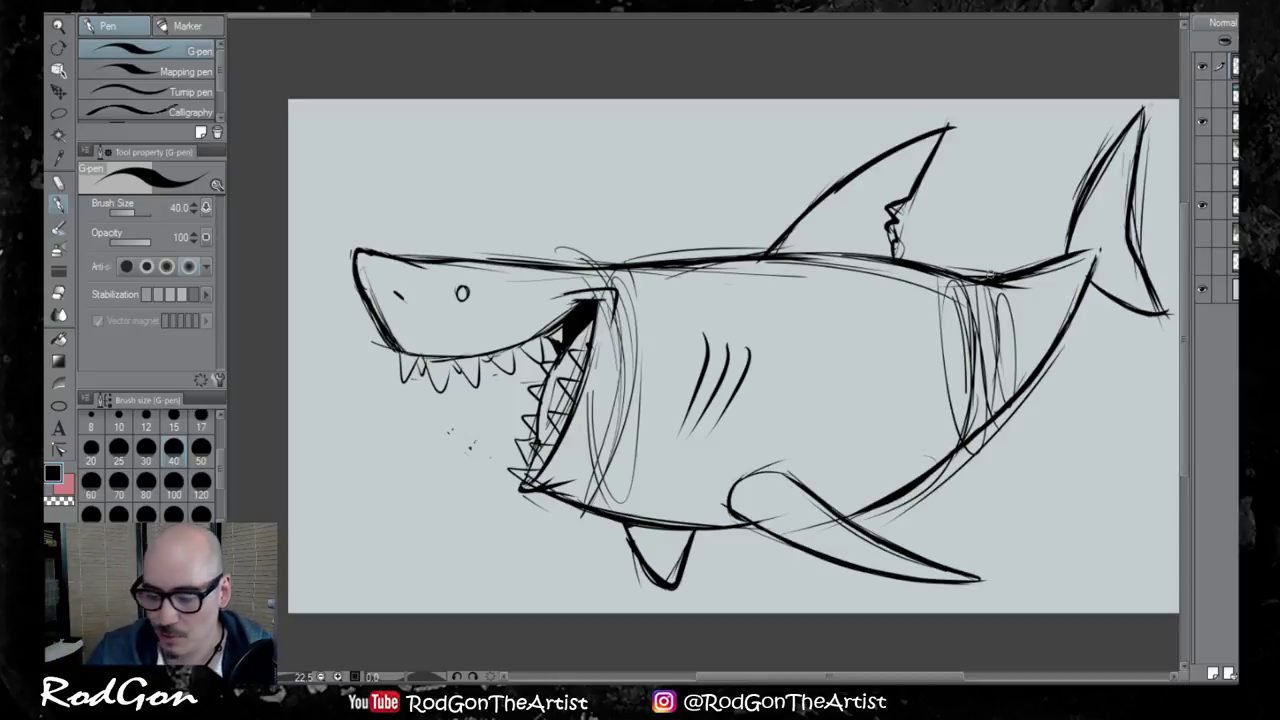
Thicken the upper lip line from the snout's lower corner back toward the mouth corner
drag(392, 350, 552, 334)
key(ctrl+z)
drag(397, 351, 550, 334)
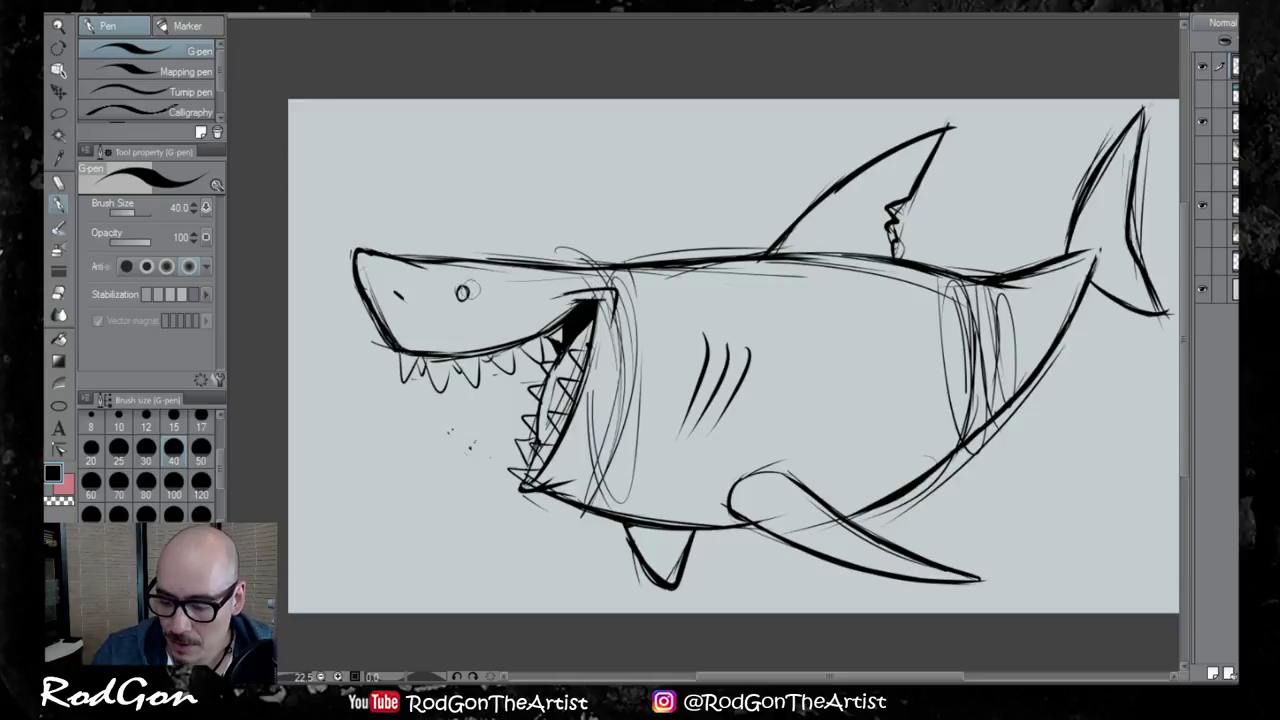
Undo the small eye and redraw it as a larger round outline between the nostril and the mouth corner
key(ctrl+z)
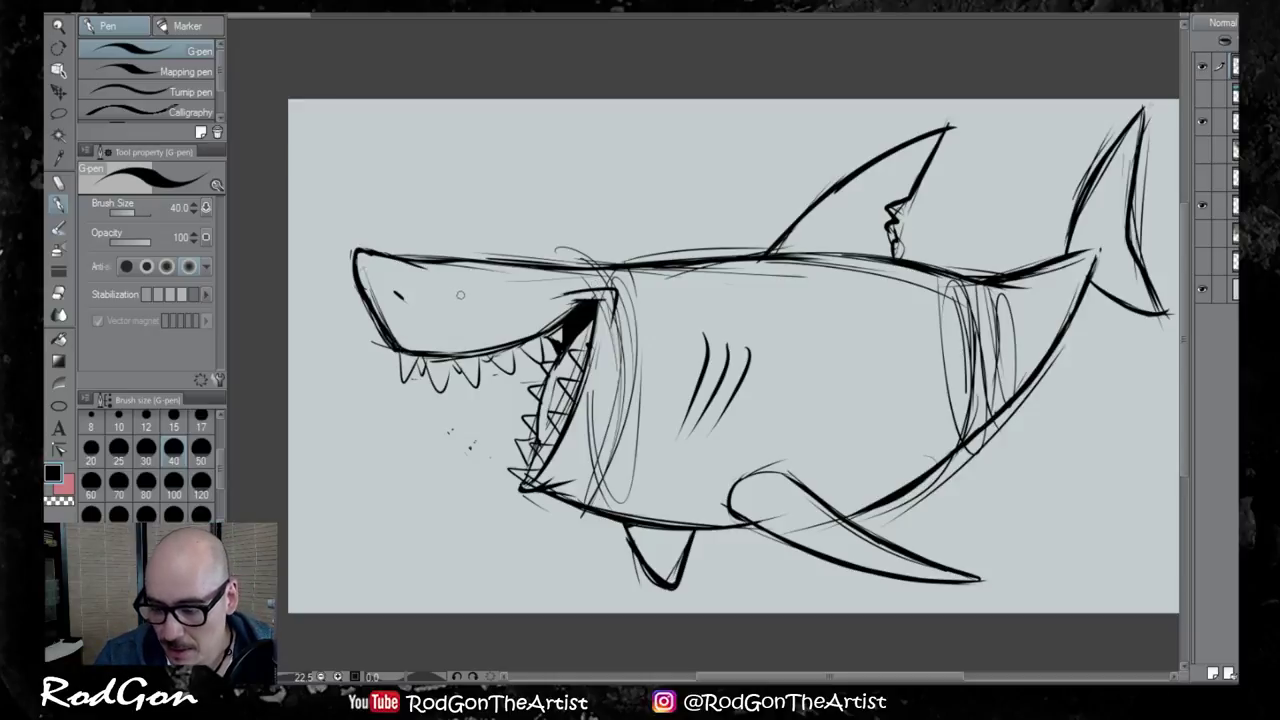
mouse_move(456, 297)
mouse_down()
mouse_move(505, 289)
mouse_move(463, 298)
mouse_move(490, 302)
mouse_move(482, 294)
mouse_up()
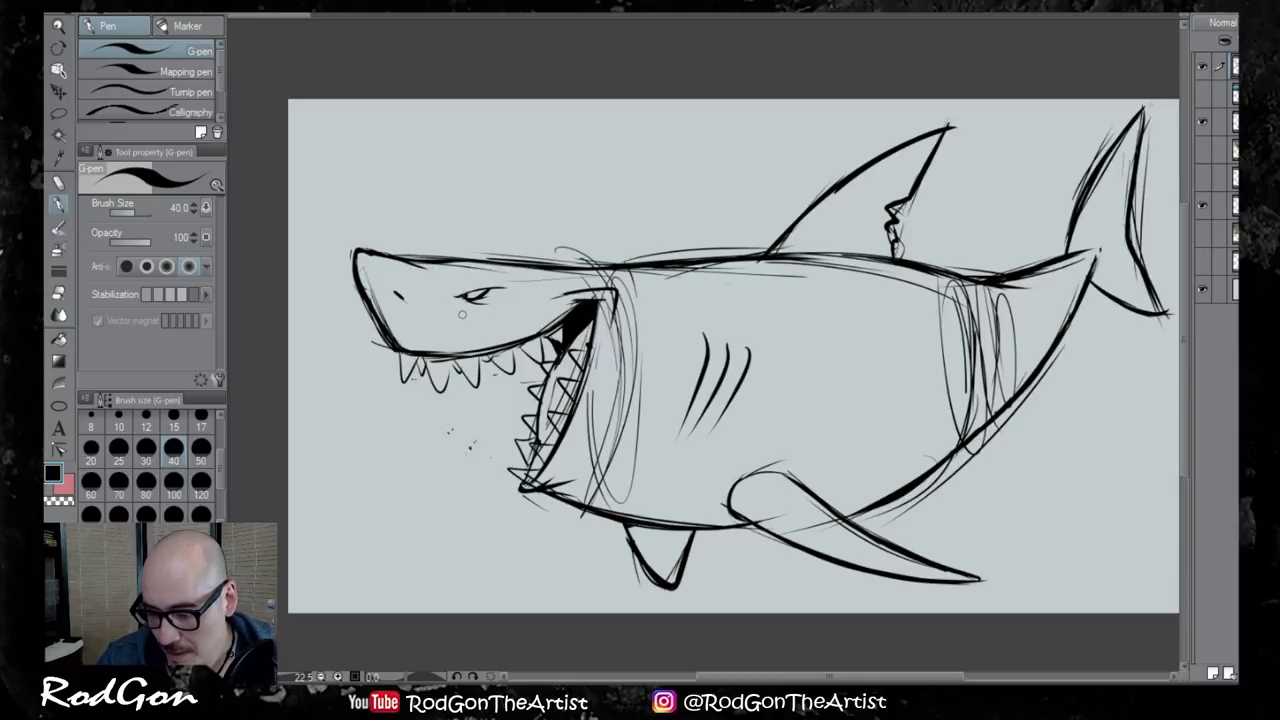
drag(434, 311, 498, 293)
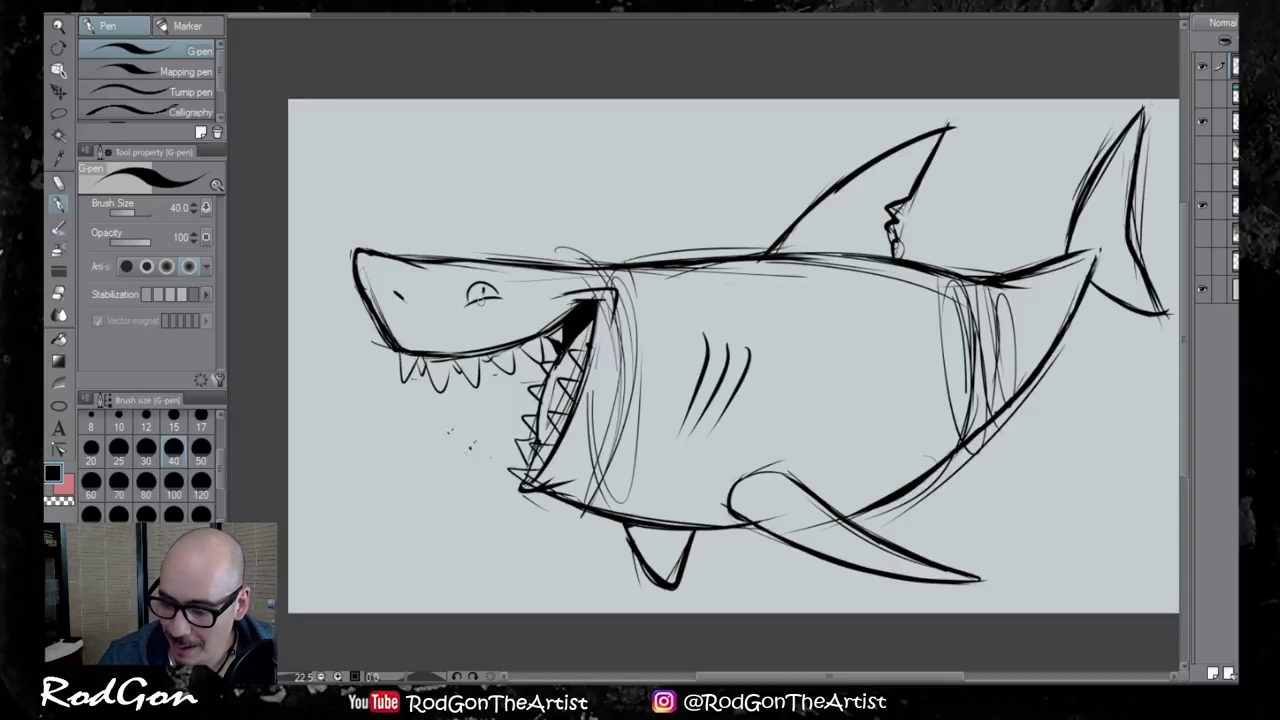
key(ctrl+z)
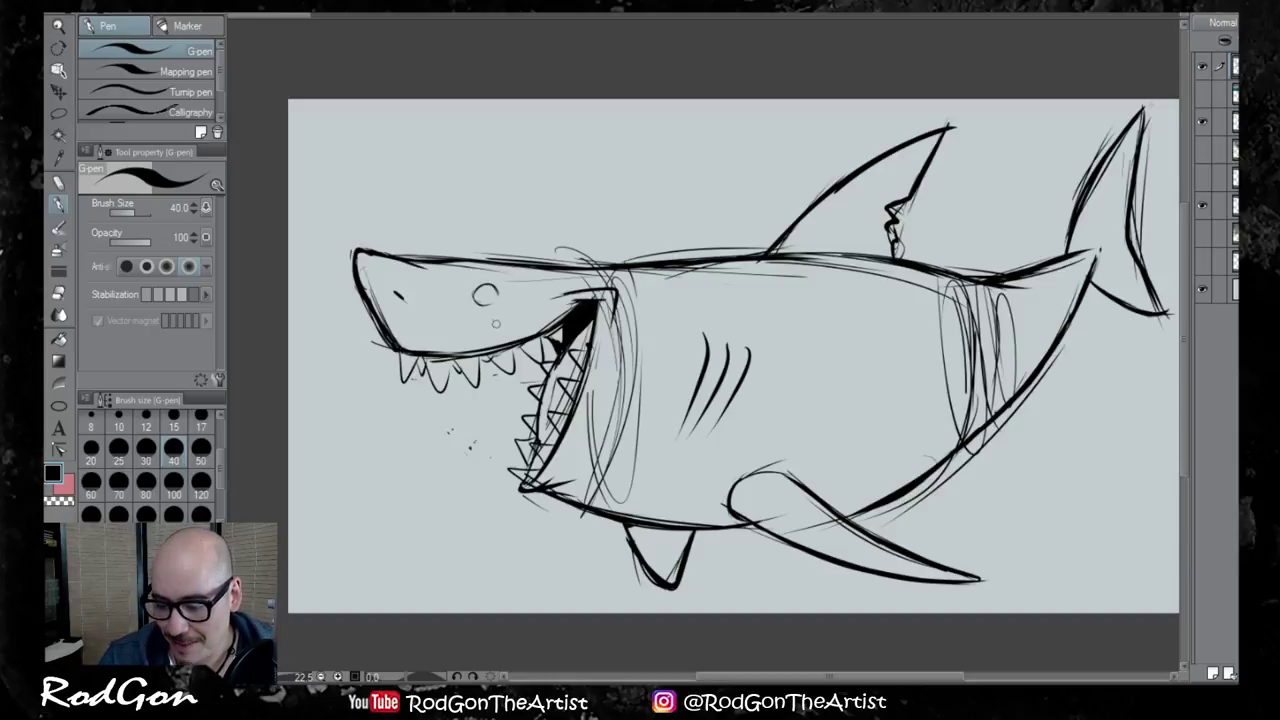
Give the eye a slanted lower lid and a small pupil dot, and darken the nostril
scroll(495, 323, up, 2)
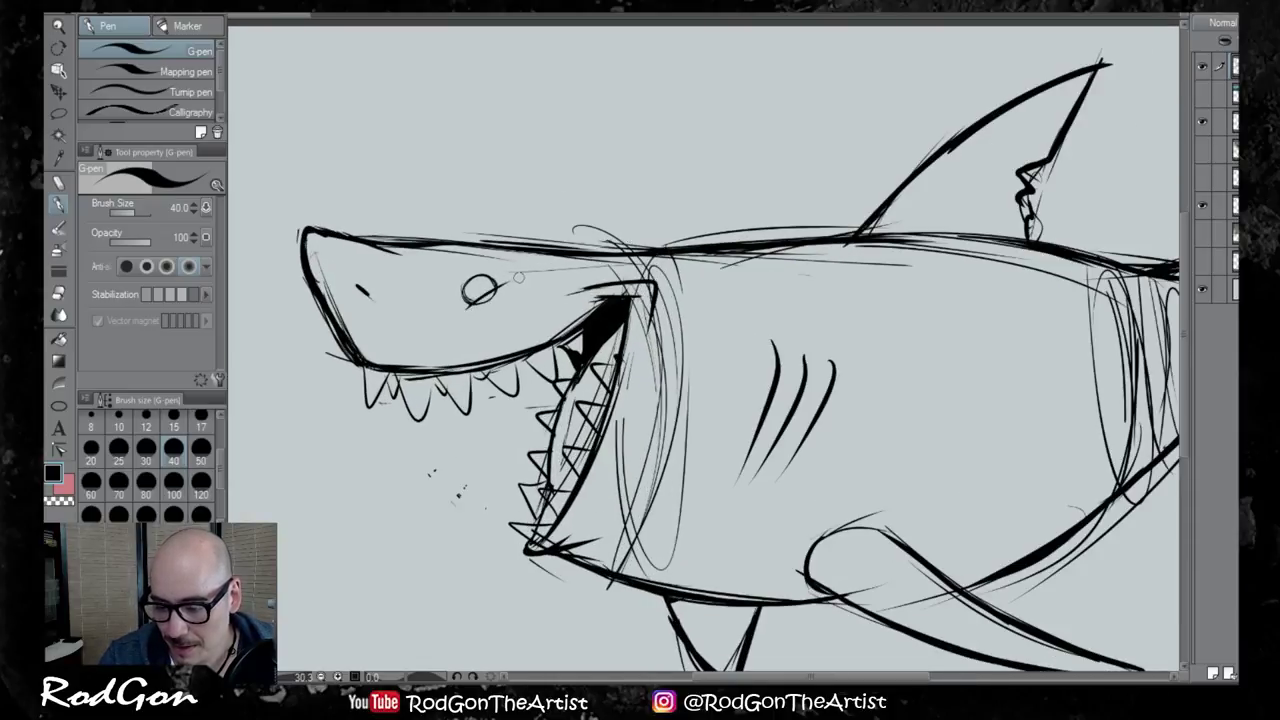
drag(513, 296, 463, 322)
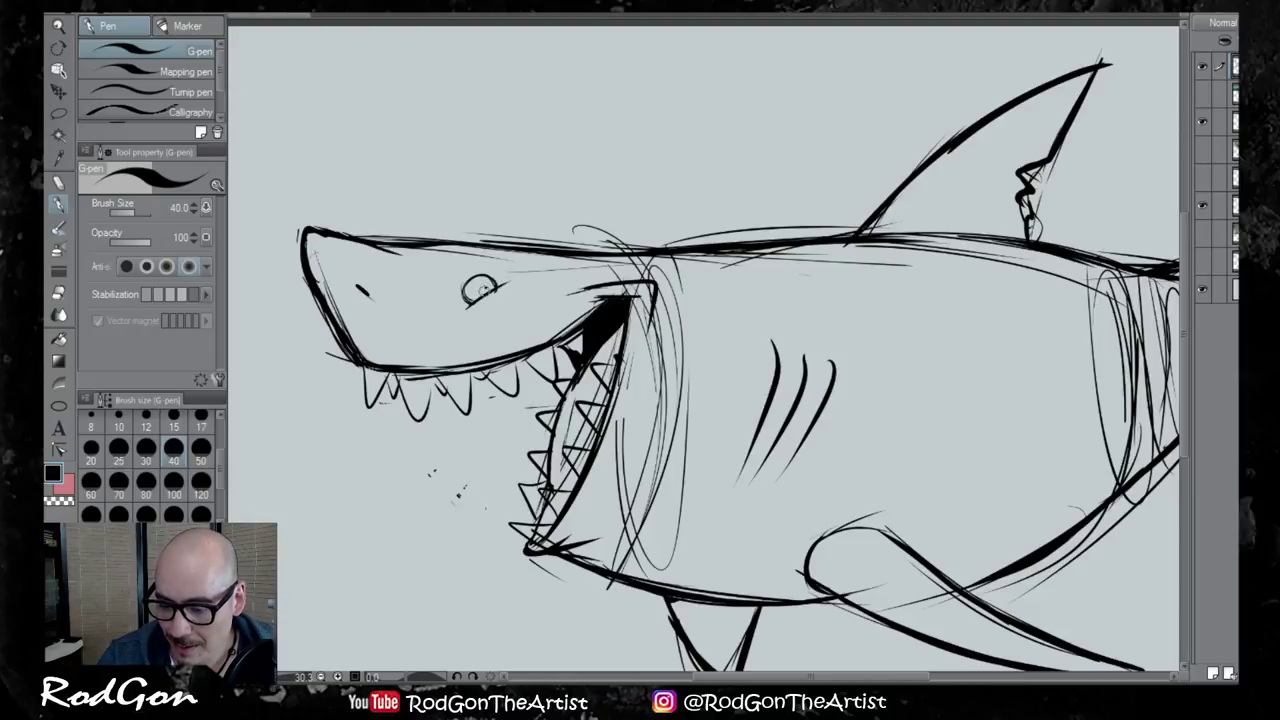
click(485, 287)
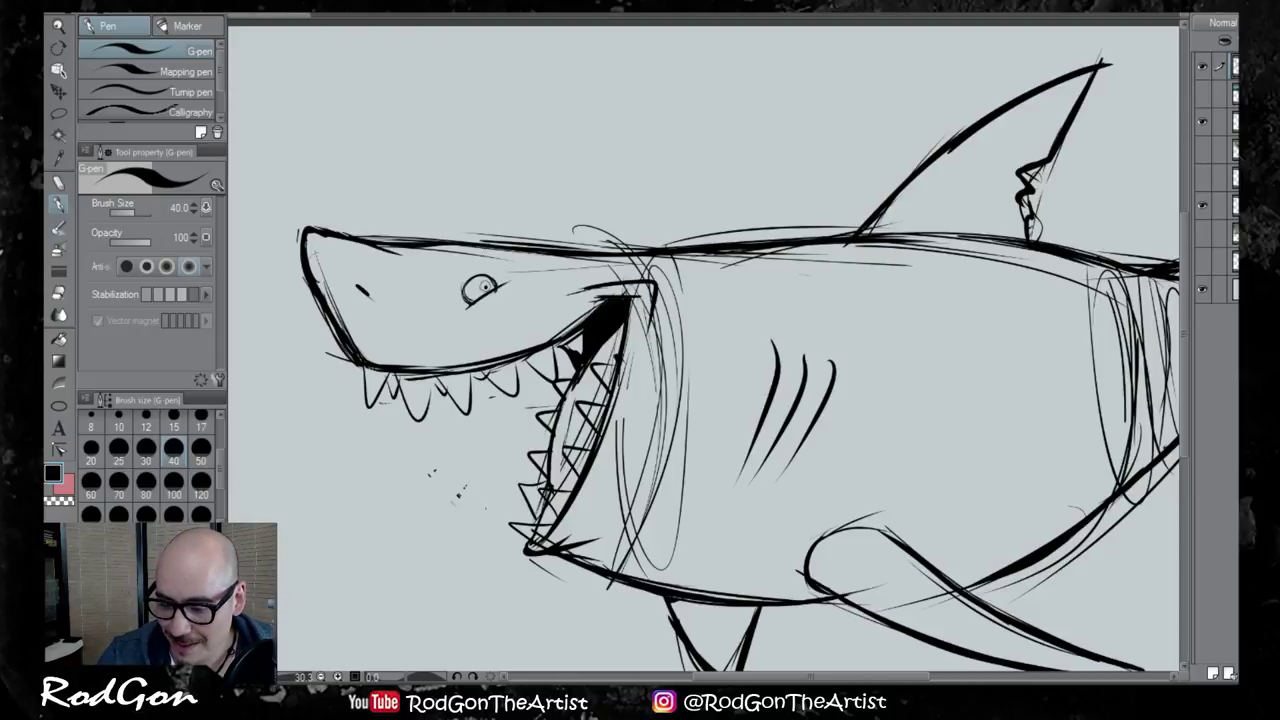
scroll(400, 370, down, 1)
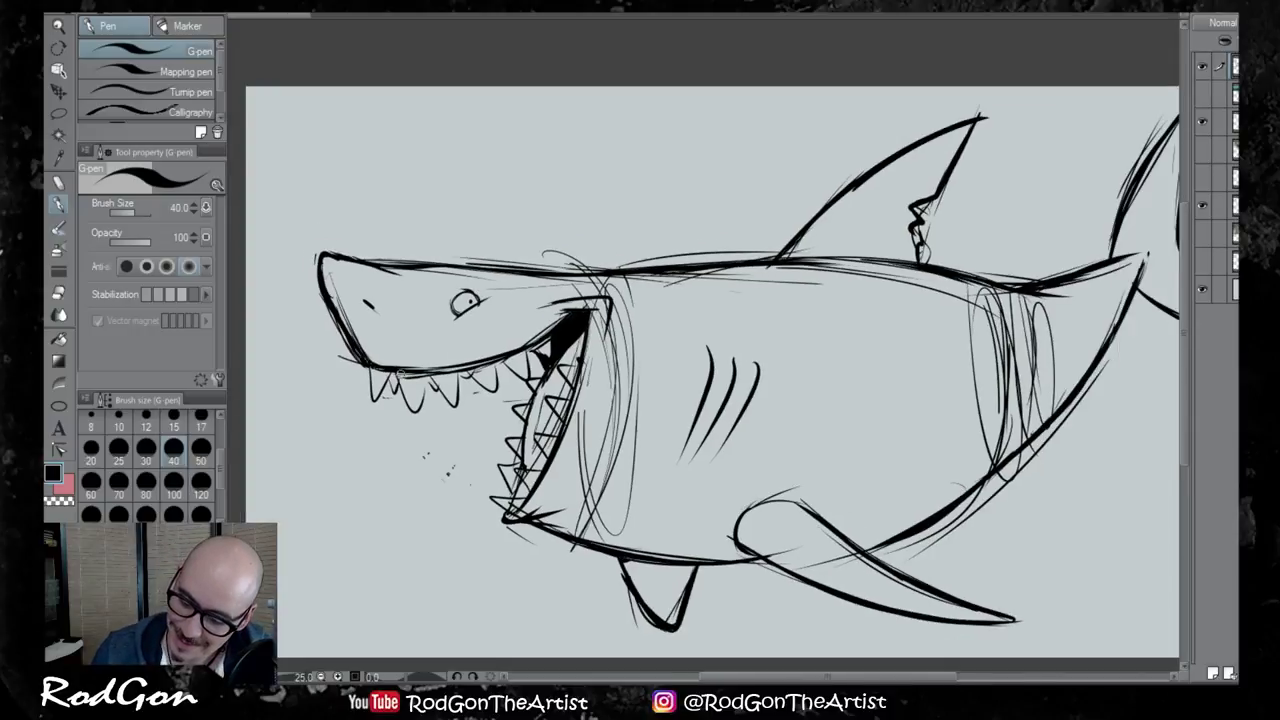
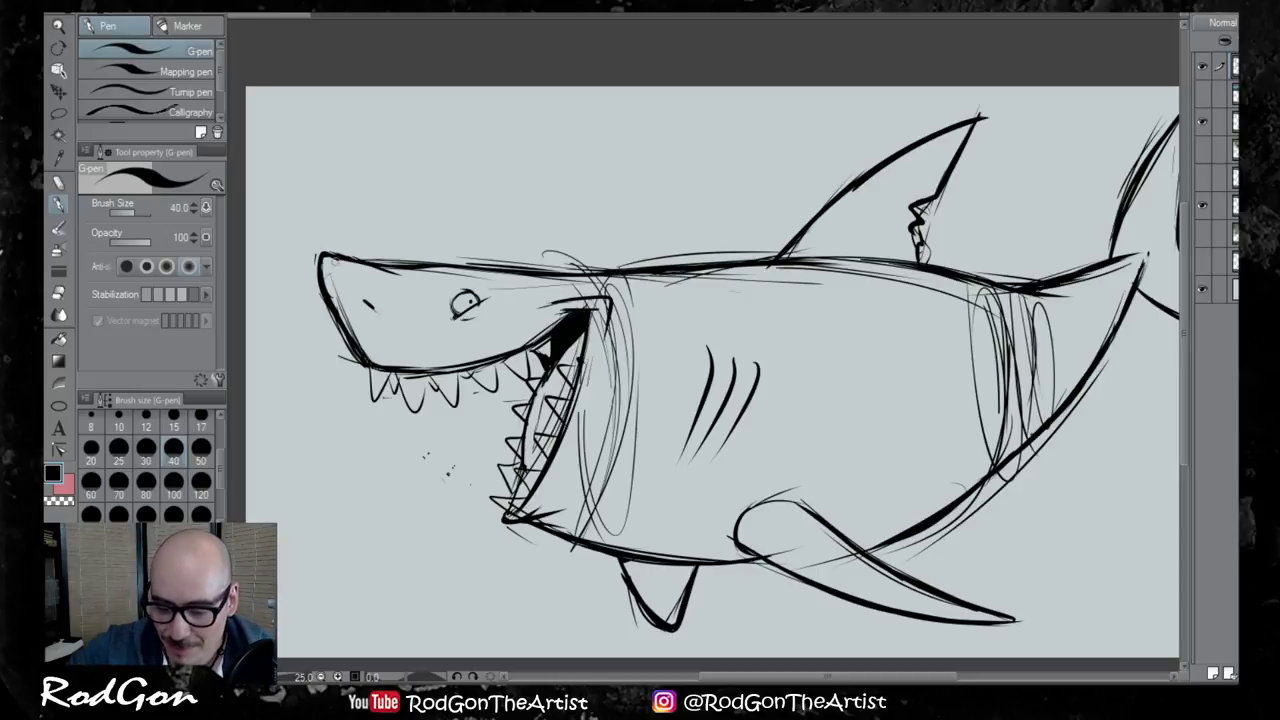
drag(360, 299, 372, 309)
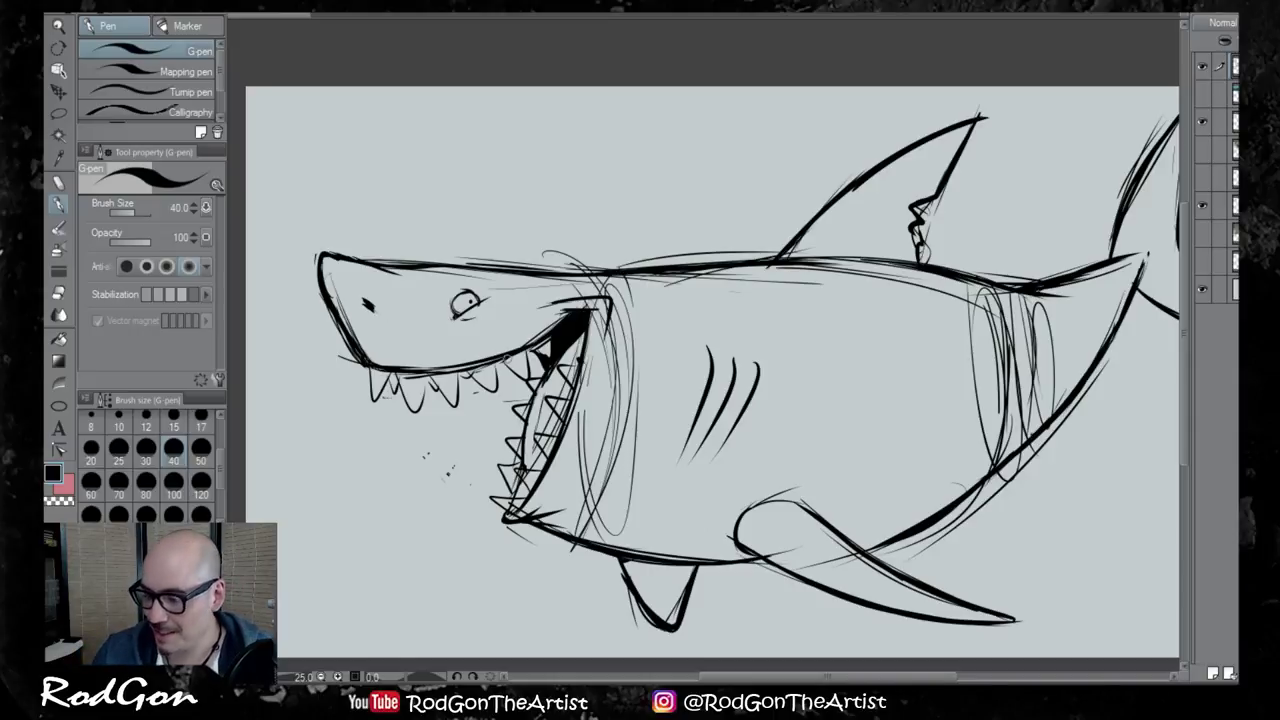
Erase the construction ellipses near the tail, show the reference photo and draw two small fins along the underside before the tail
mouse_move(1008, 320)
mouse_down()
mouse_move(934, 286)
mouse_move(1048, 325)
mouse_move(1000, 440)
mouse_move(1055, 394)
mouse_move(1002, 315)
mouse_up()
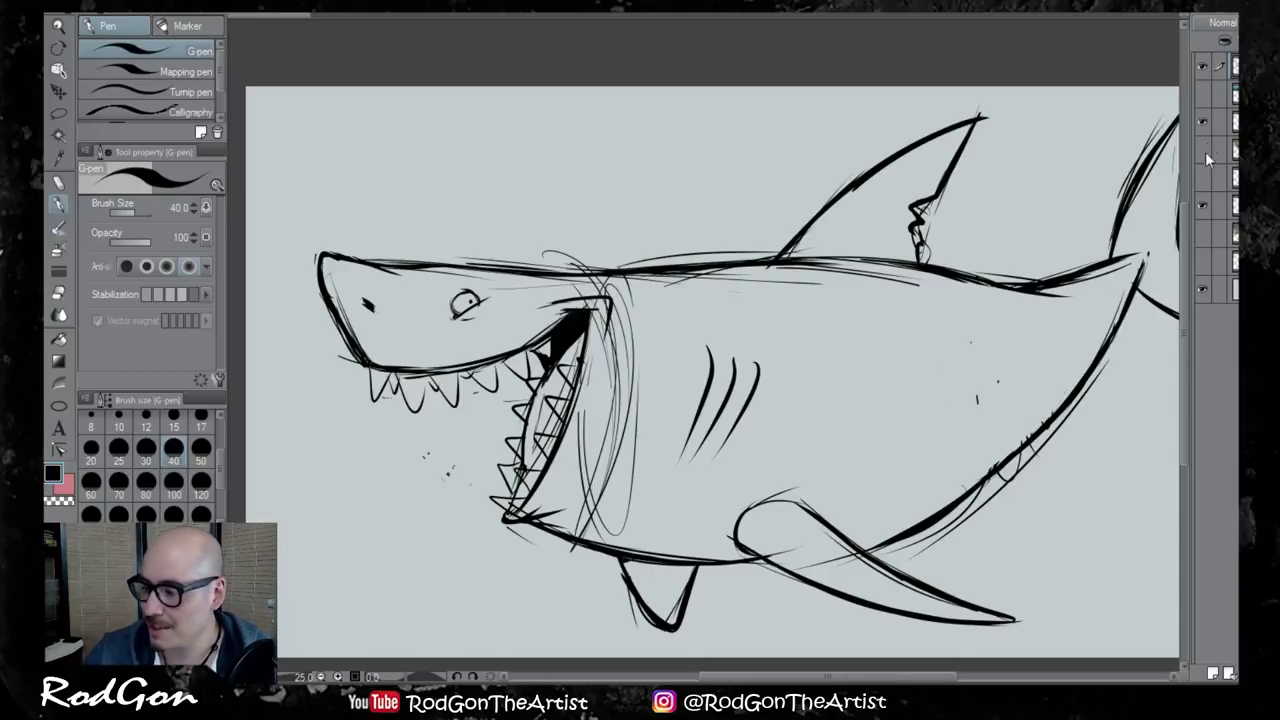
click(1202, 94)
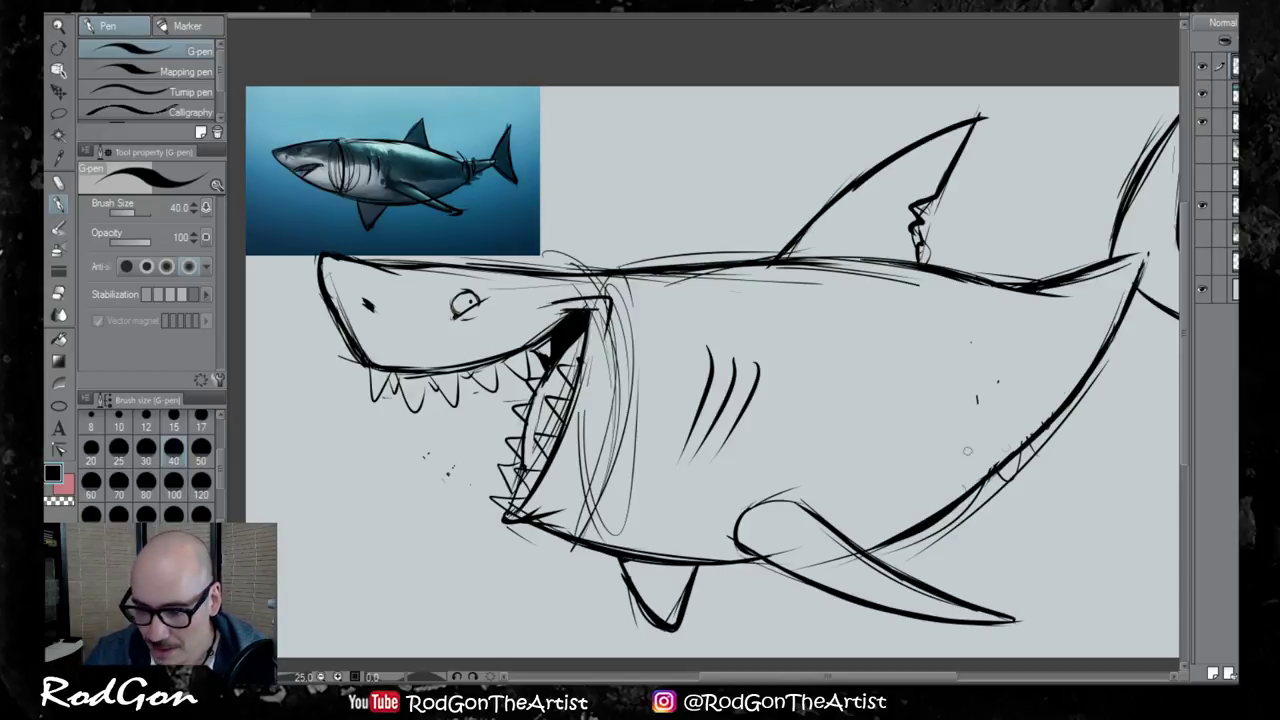
mouse_move(1028, 440)
mouse_down()
mouse_move(1088, 428)
mouse_move(1056, 412)
mouse_up()
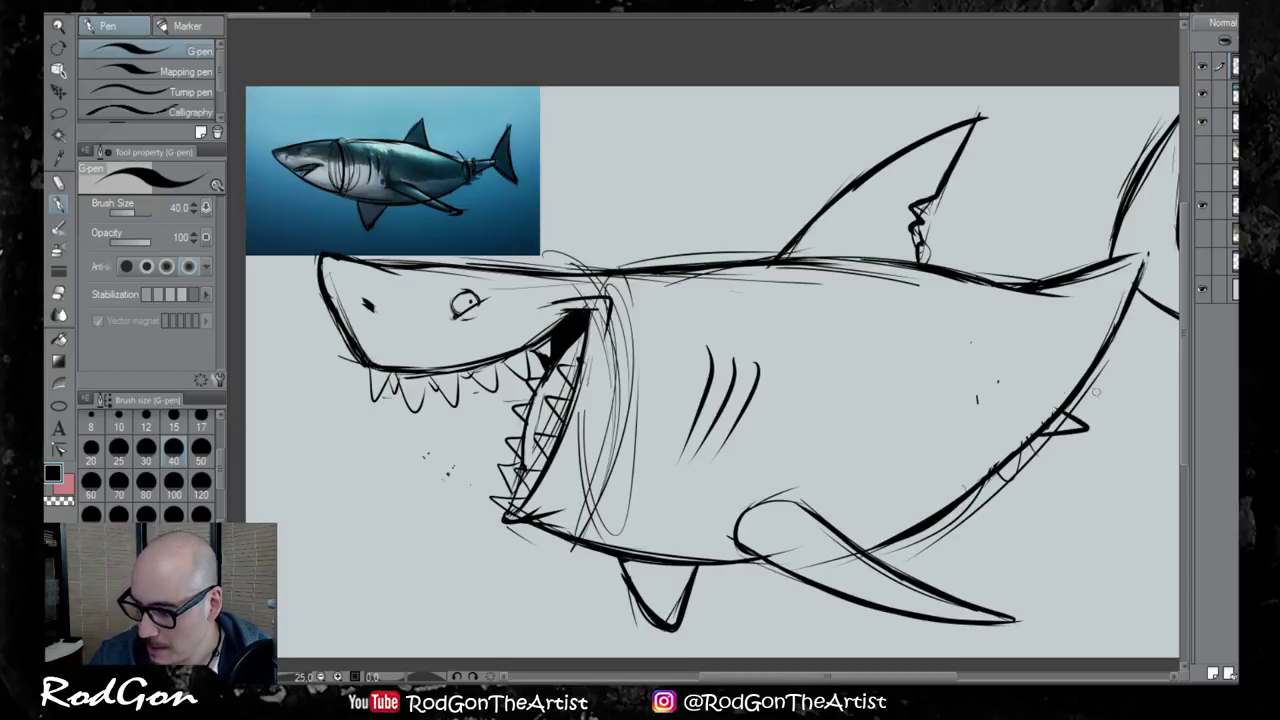
drag(1108, 374, 1096, 366)
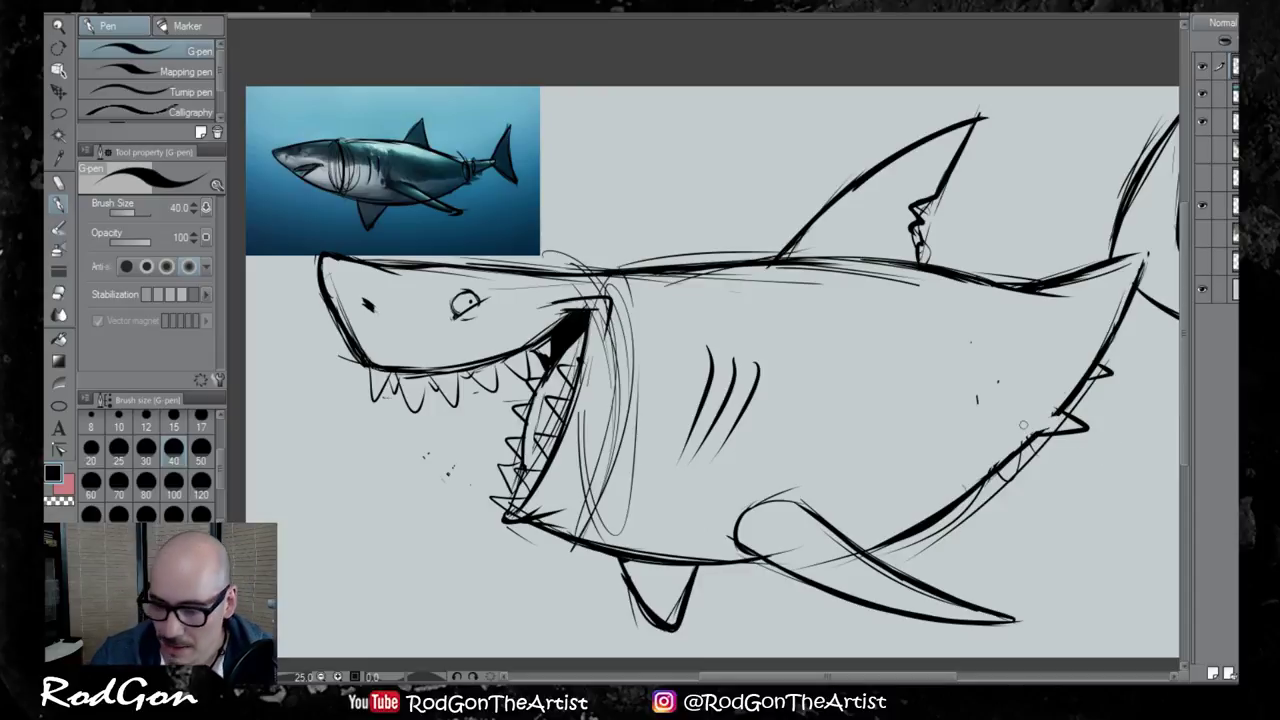
Sketch the colour boundary line along the head and flank to the tail, and darken the pectoral fin's rounded base
mouse_move(324, 264)
mouse_down()
mouse_move(428, 332)
mouse_move(580, 299)
mouse_move(619, 403)
mouse_move(738, 538)
mouse_move(748, 522)
mouse_move(945, 463)
mouse_move(1114, 318)
mouse_up()
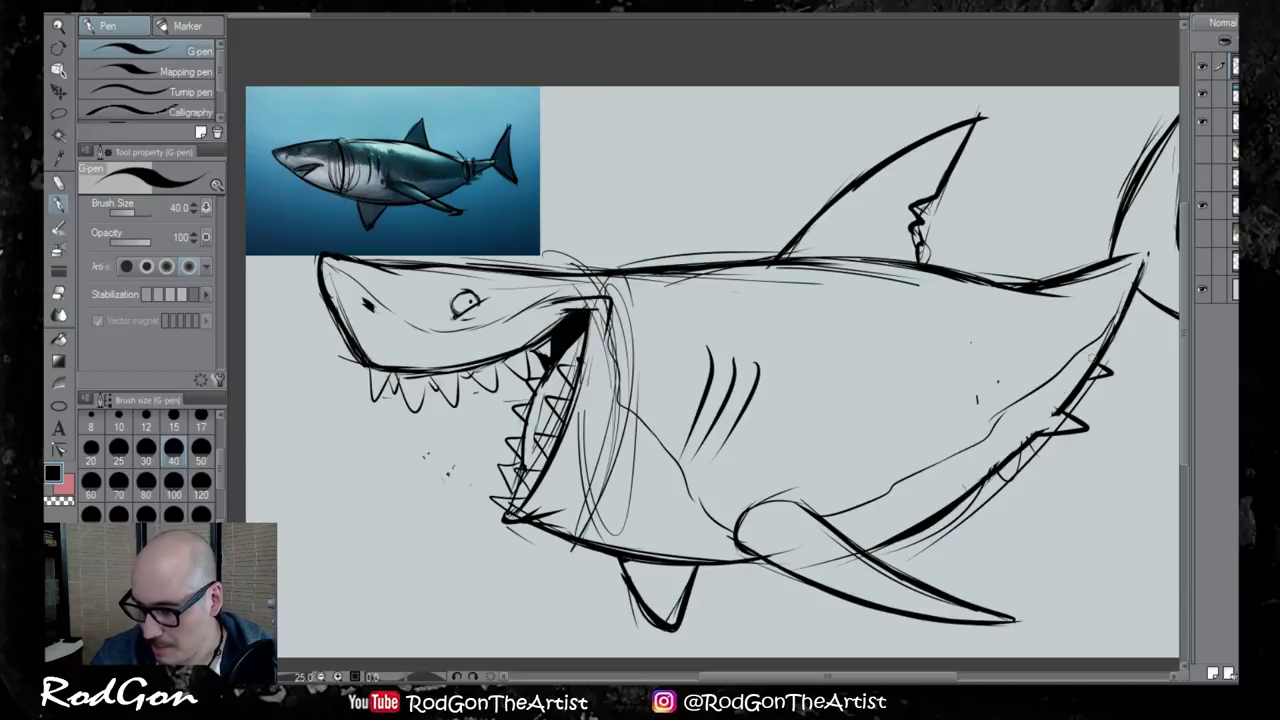
scroll(970, 440, down, 3)
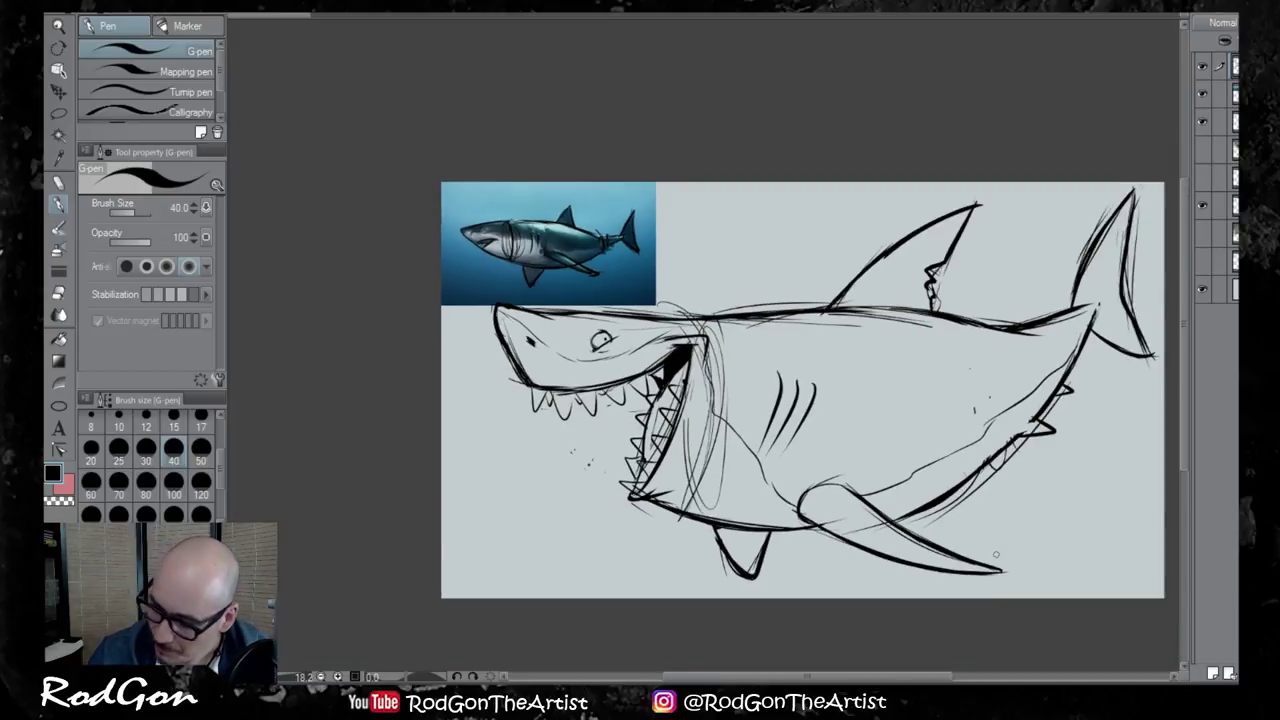
scroll(974, 482, up, 1)
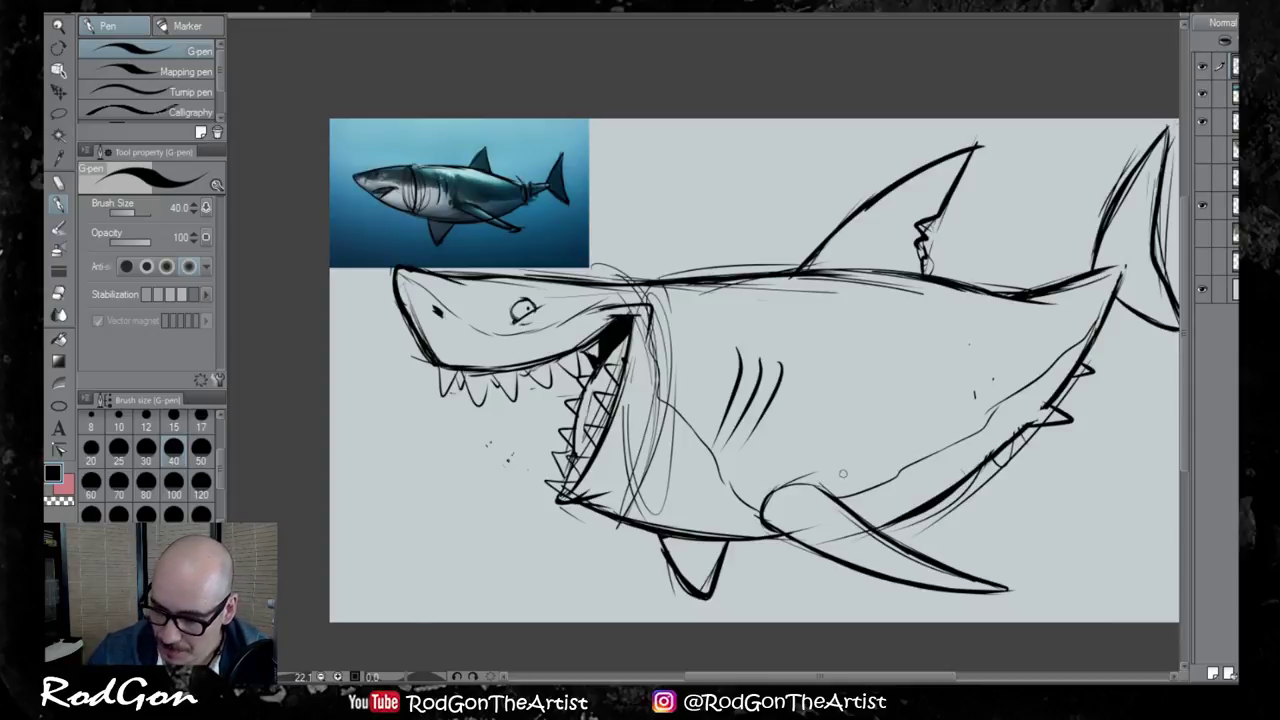
drag(792, 487, 776, 530)
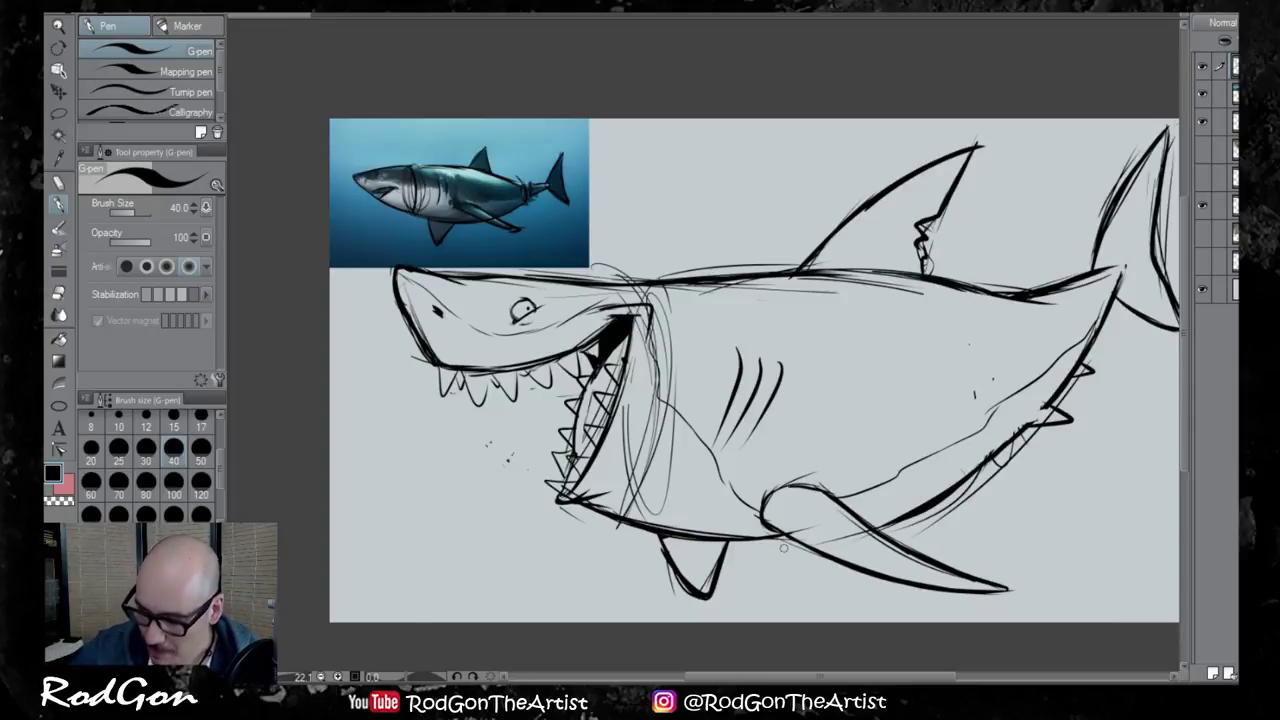
Hide the reference photo, fade the sketch layer to light grey and add a new layer for the inking
click(1205, 70)
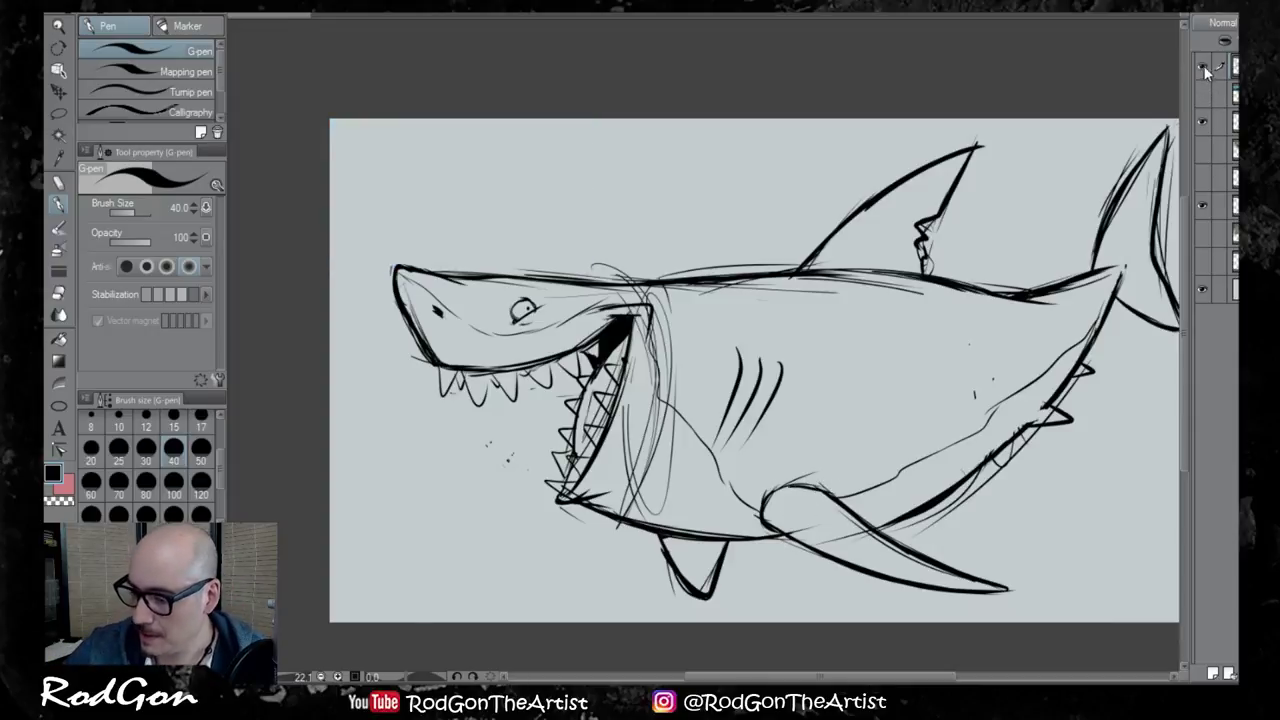
drag(1278, 23, 1252, 23)
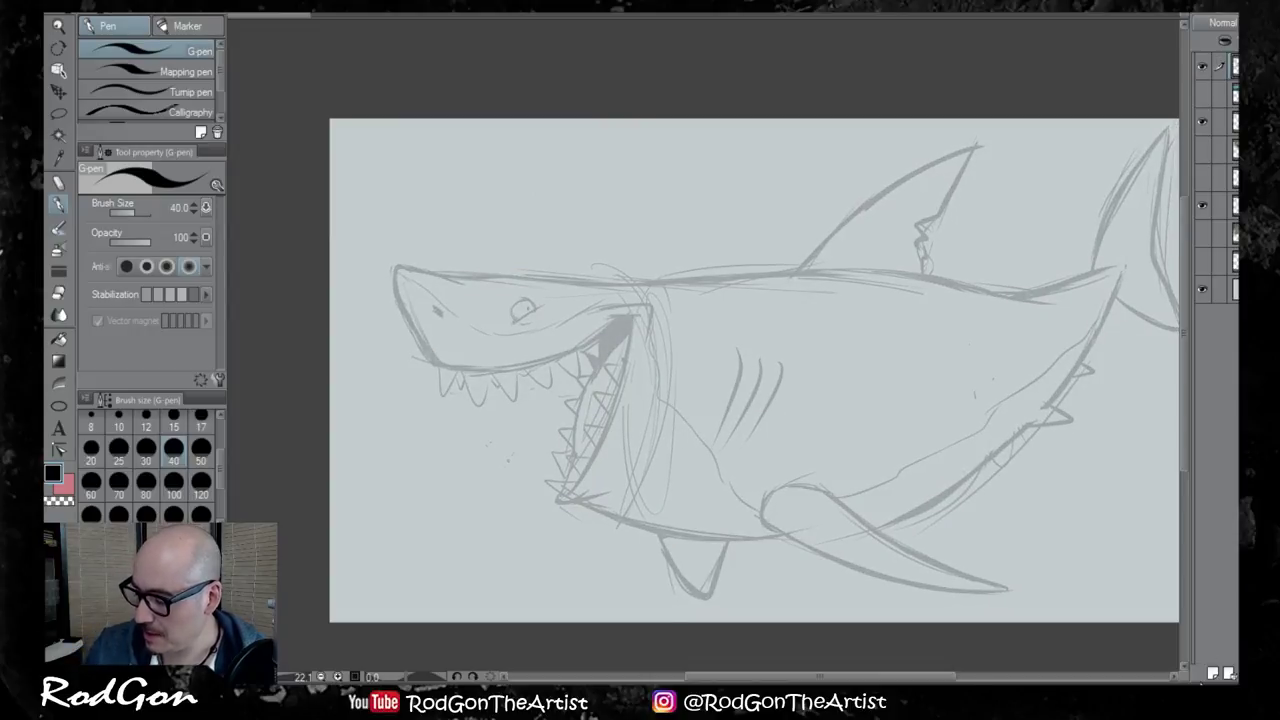
click(1213, 673)
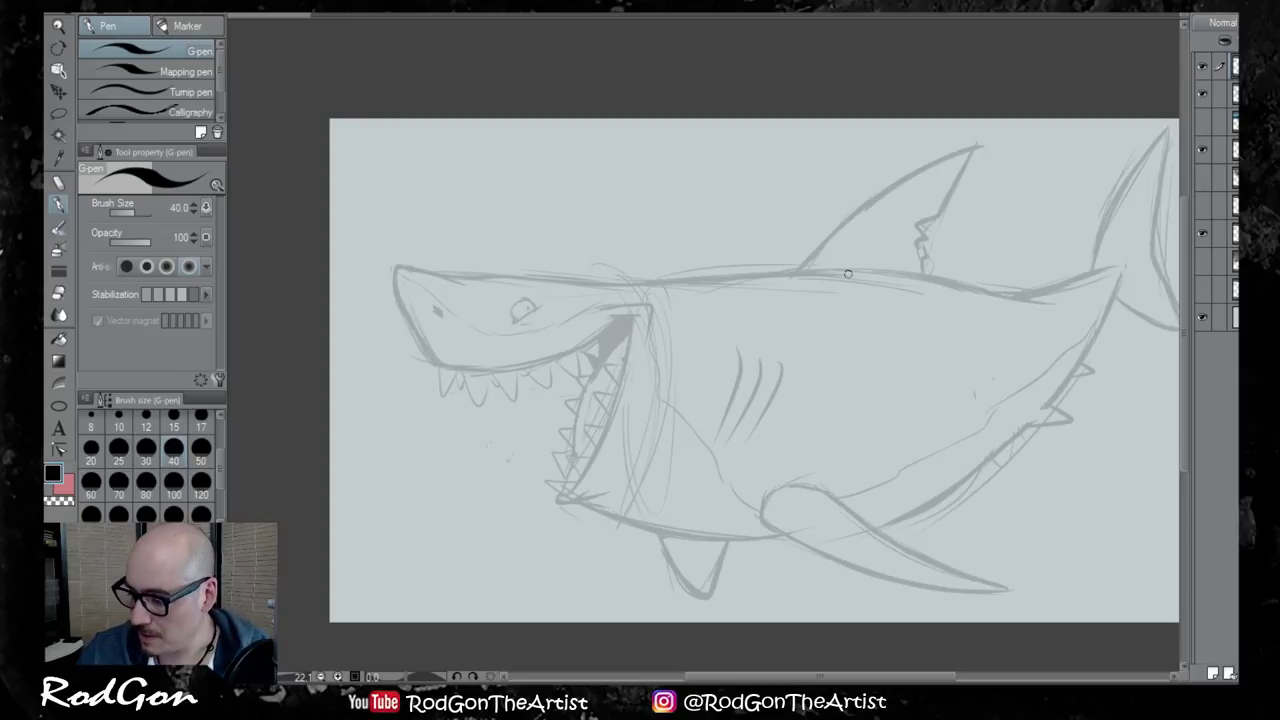
Ink the front edge of the snout down to its lower corner with the G-pen at brush size 25
scroll(473, 331, up, 2)
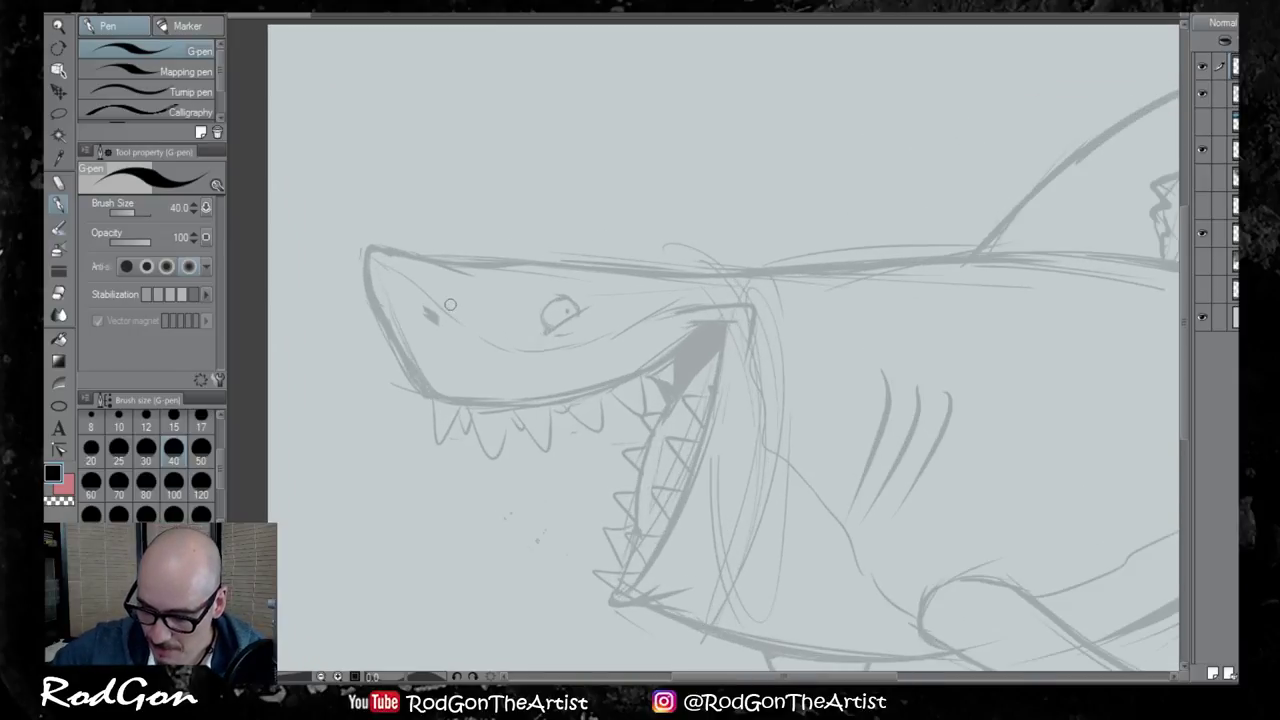
mouse_move(366, 249)
mouse_down()
mouse_move(385, 327)
mouse_move(428, 400)
mouse_up()
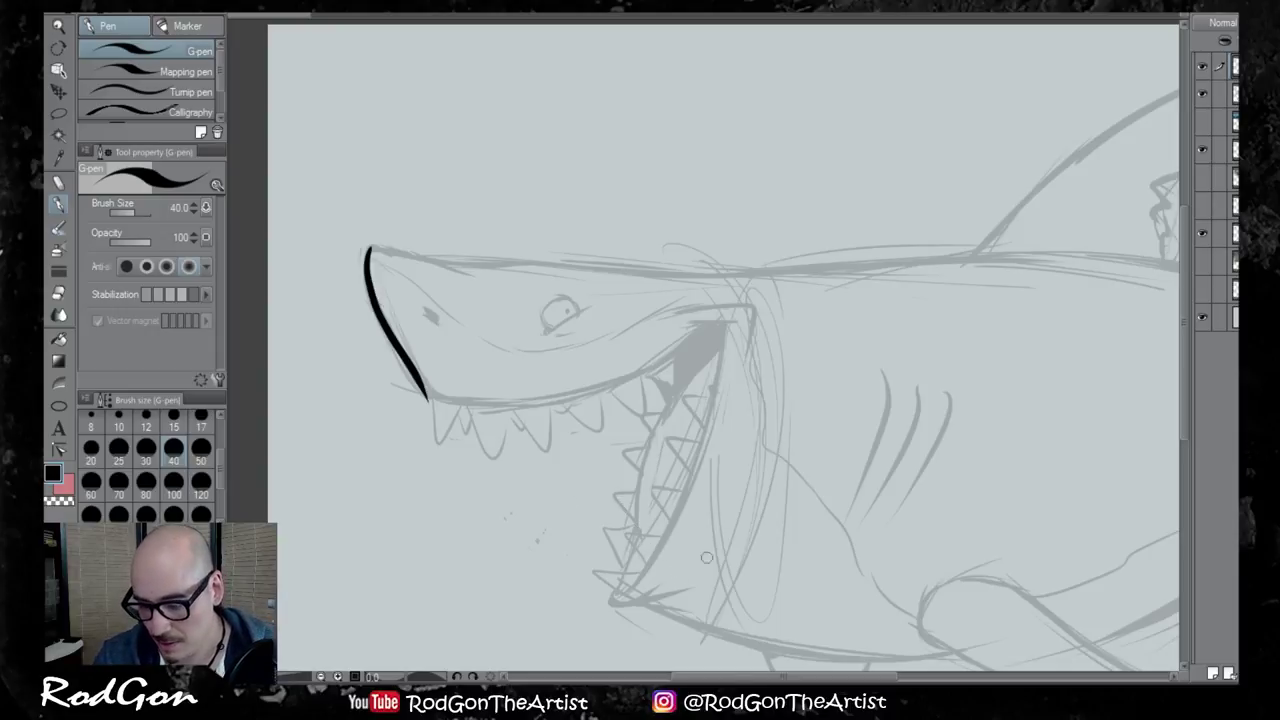
key(ctrl+z)
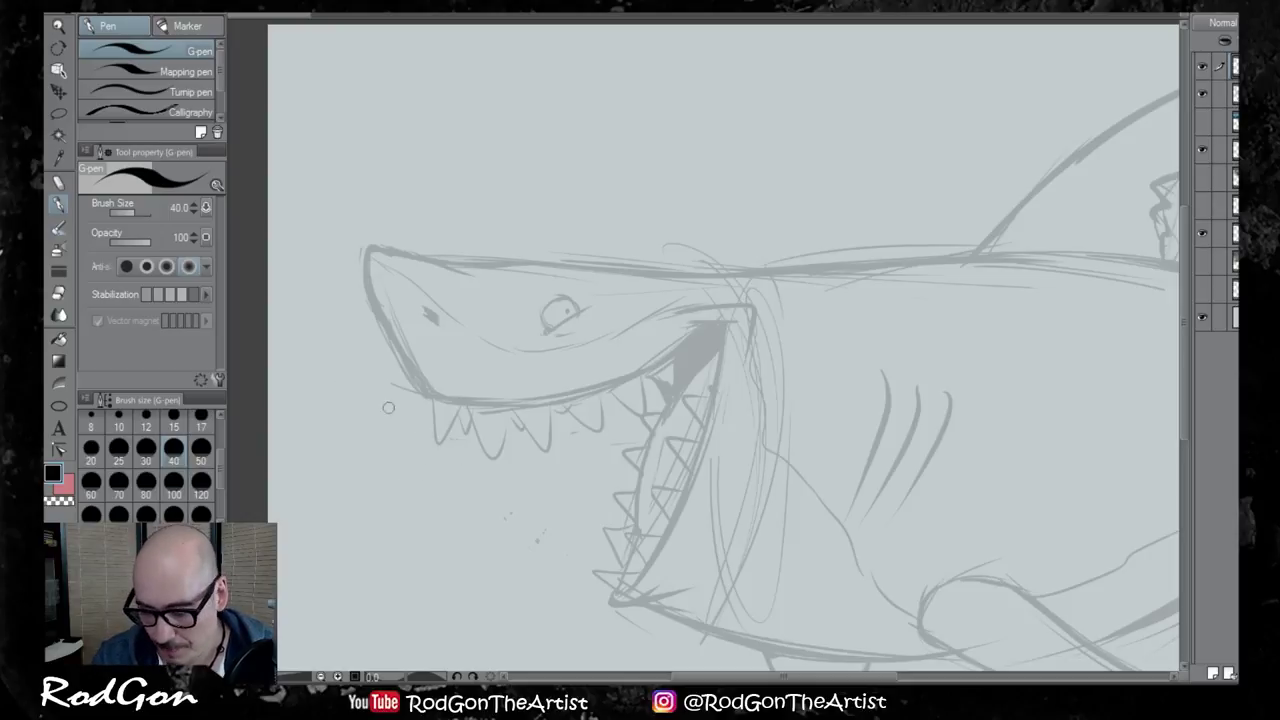
click(119, 449)
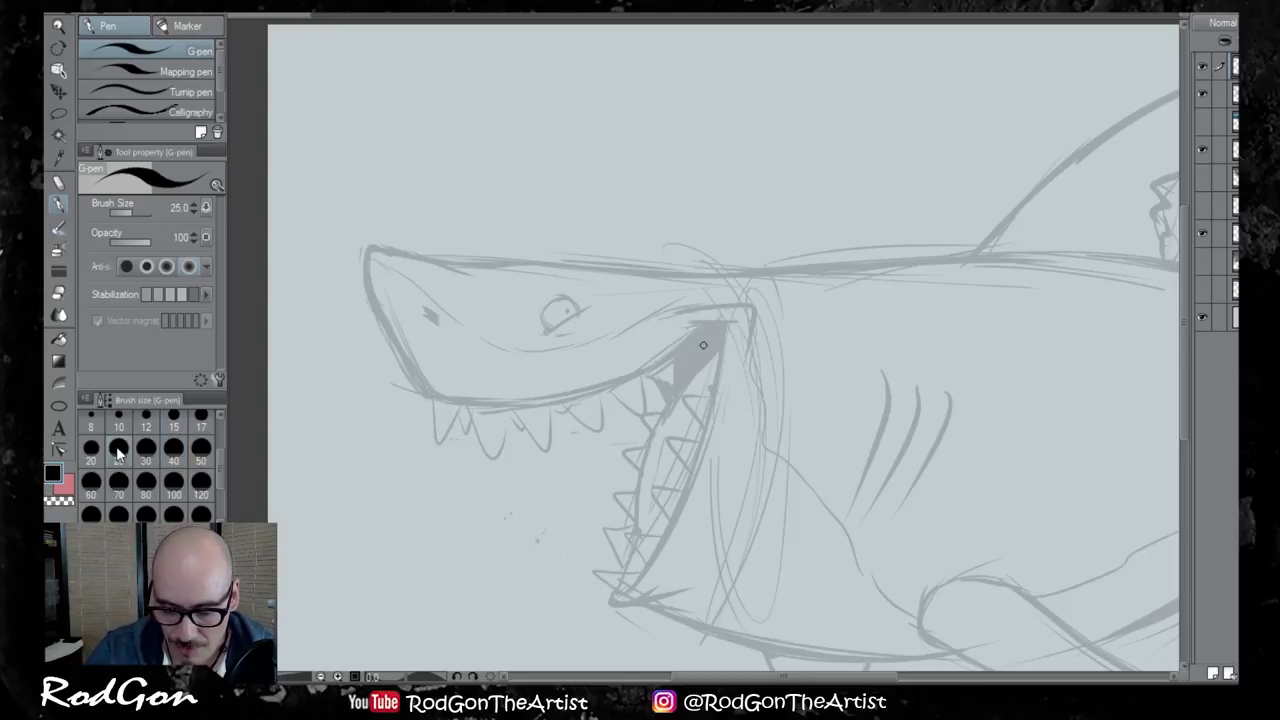
mouse_move(372, 250)
mouse_down()
mouse_move(372, 305)
mouse_move(415, 378)
mouse_move(462, 402)
mouse_up()
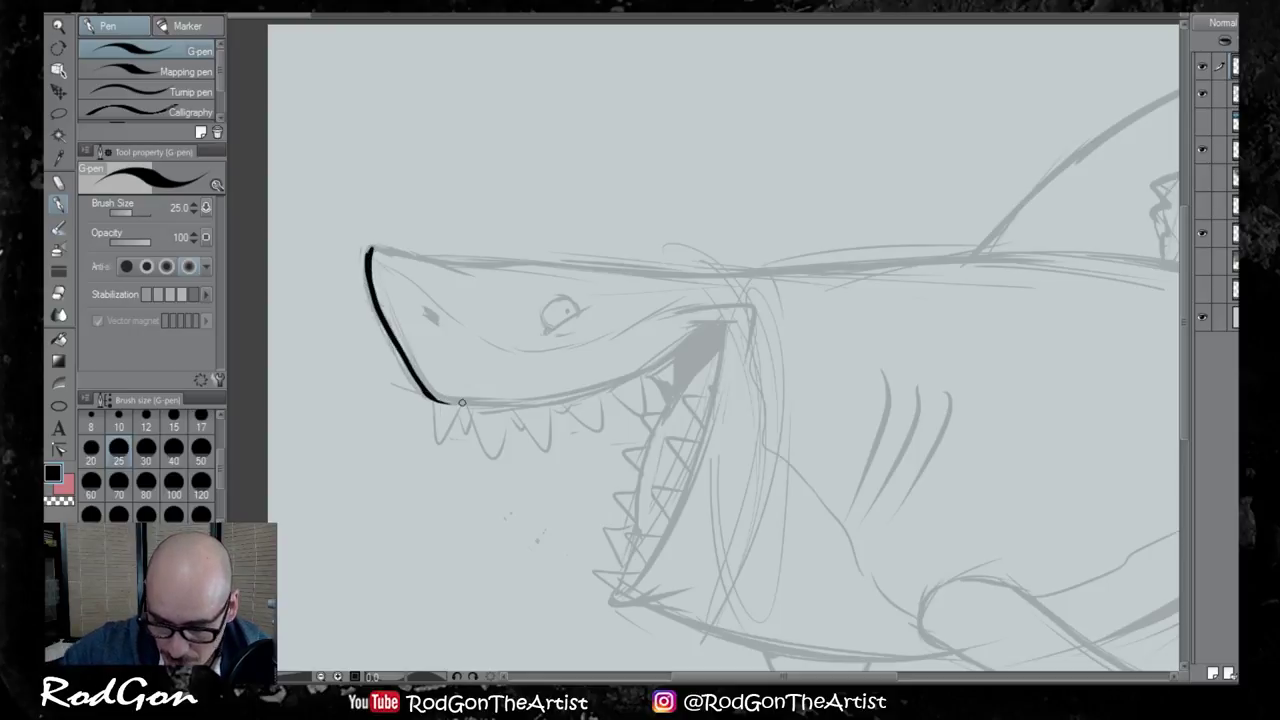
Ink the mouth corner, a wavy upper lip line and the wavy inner edge of the lower jaw to its tip
mouse_move(682, 326)
mouse_down()
mouse_move(750, 322)
mouse_move(735, 322)
mouse_up()
key(ctrl+z)
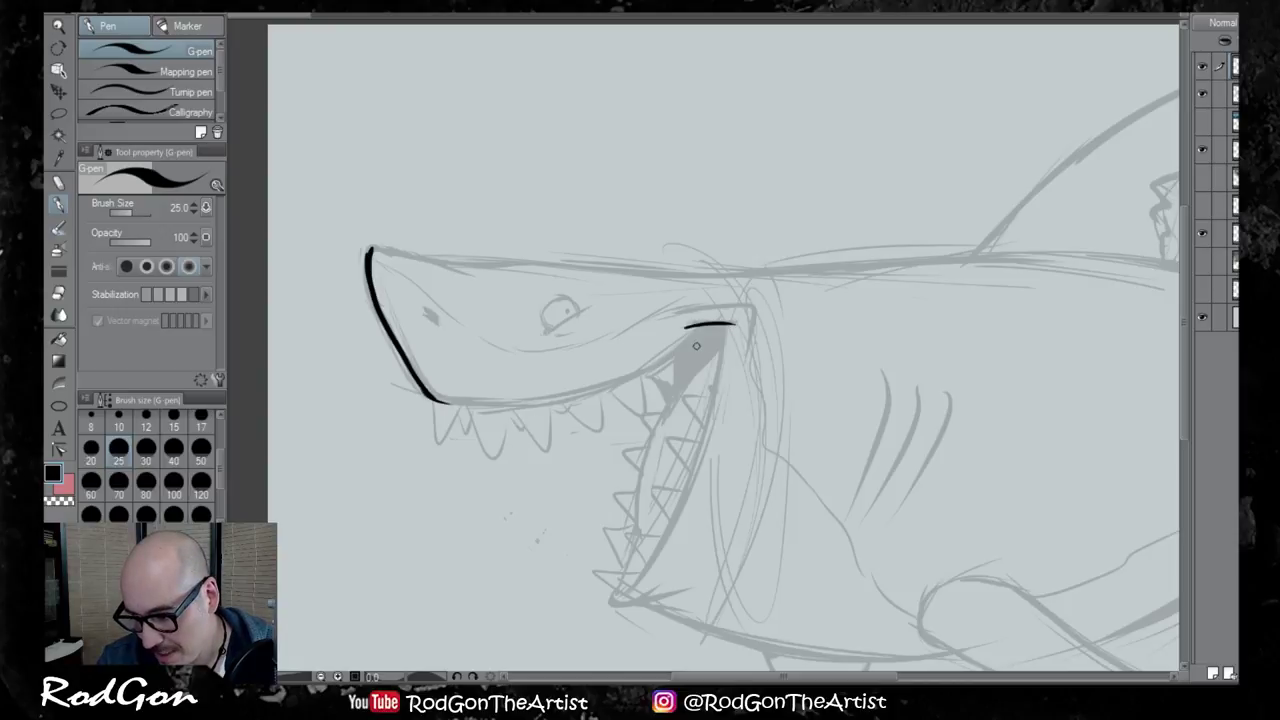
mouse_move(432, 400)
mouse_down()
mouse_move(565, 399)
mouse_move(659, 363)
mouse_move(700, 326)
mouse_up()
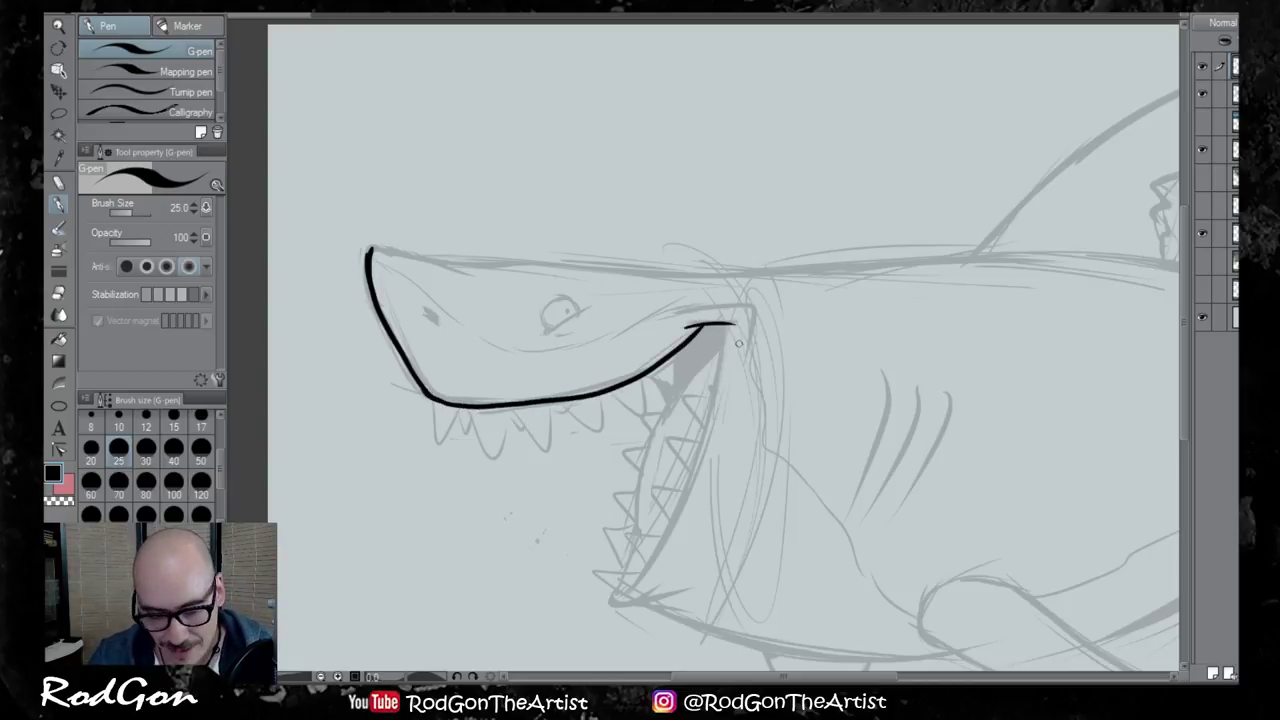
key(ctrl+z)
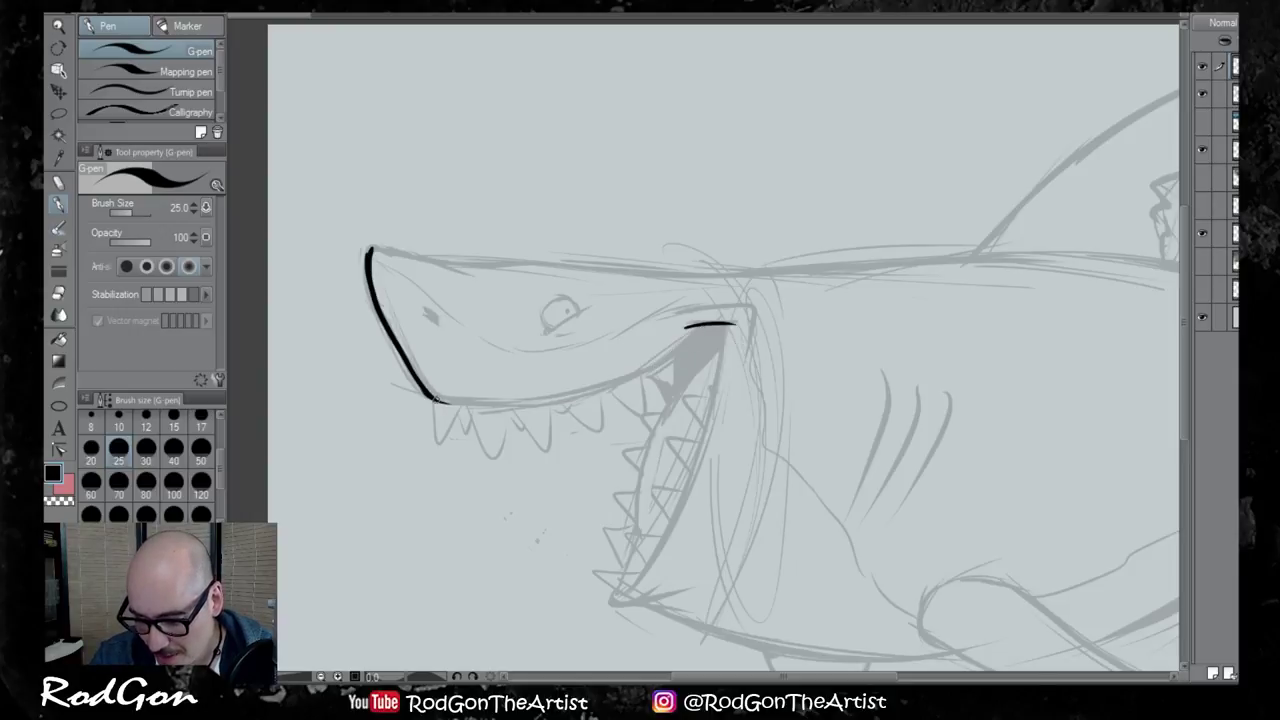
mouse_move(432, 400)
mouse_down()
mouse_move(637, 372)
mouse_move(655, 344)
mouse_move(730, 323)
mouse_move(680, 520)
mouse_move(615, 601)
mouse_move(638, 611)
mouse_move(610, 603)
mouse_move(678, 591)
mouse_up()
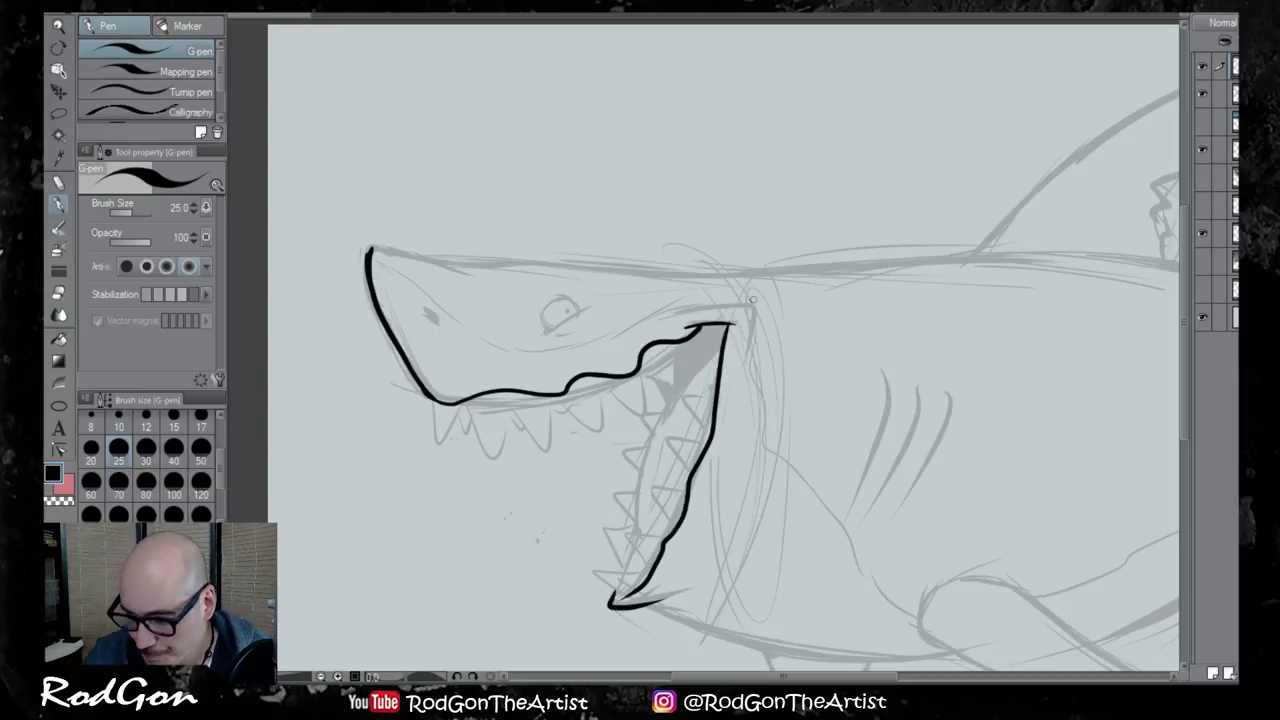
Ink the angular crease that wraps around the back of the mouth corner
mouse_move(688, 310)
mouse_down()
mouse_move(741, 302)
mouse_move(741, 368)
mouse_up()
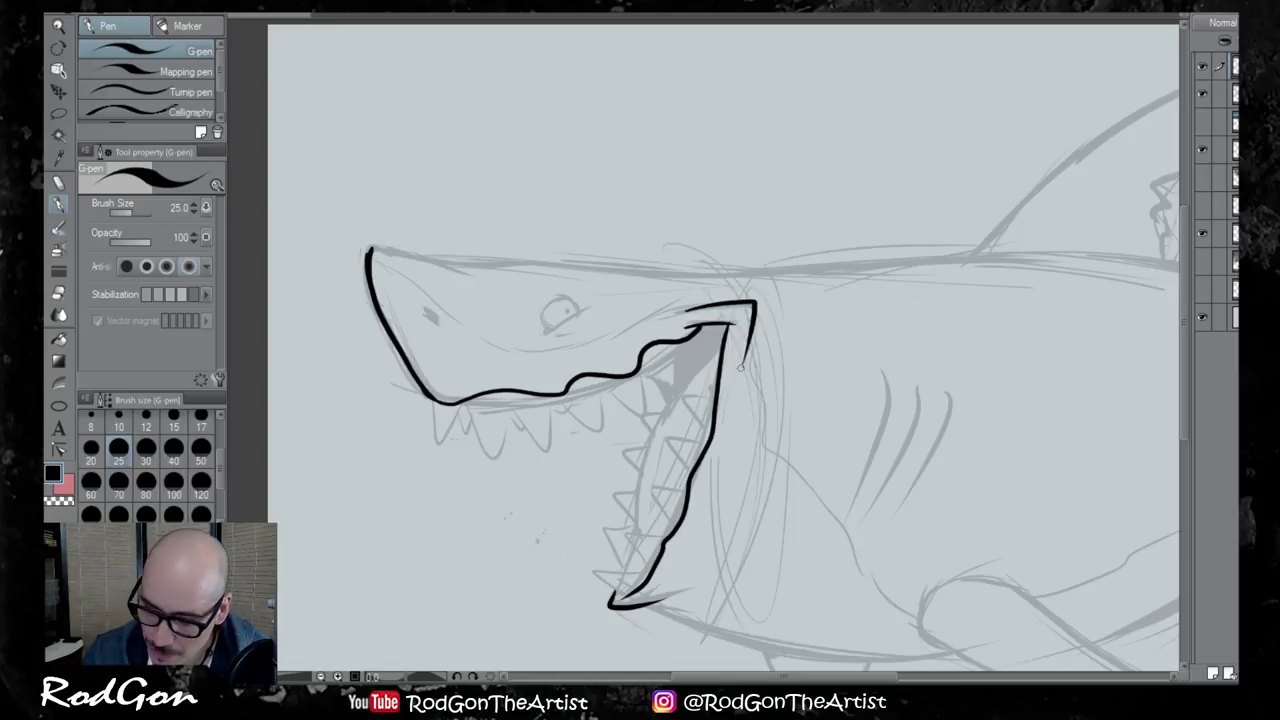
key(ctrl+z)
mouse_move(680, 313)
mouse_down()
mouse_move(728, 306)
mouse_move(748, 362)
mouse_up()
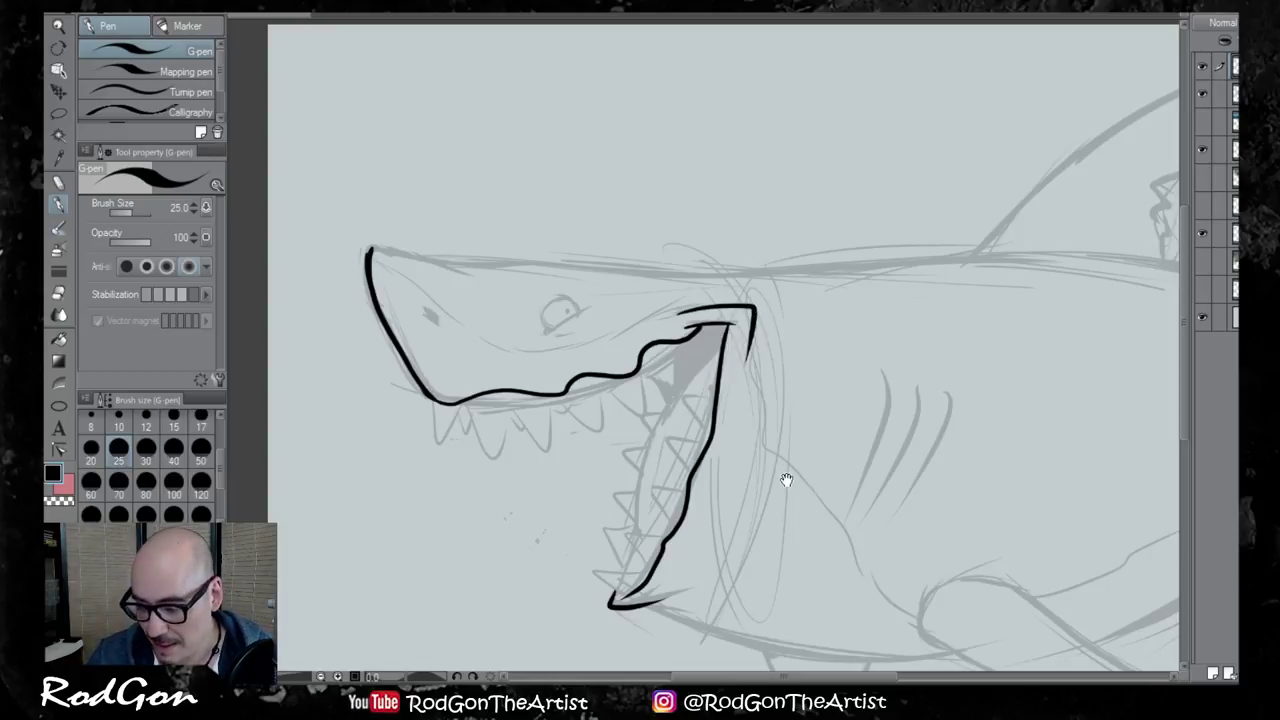
Ink the top contour from the snout's tip over the head and along the back to the dorsal fin's front base
mouse_move(786, 480)
mouse_down()
mouse_move(709, 371)
mouse_move(757, 520)
mouse_move(588, 531)
mouse_move(731, 536)
mouse_up()
drag(320, 294, 412, 313)
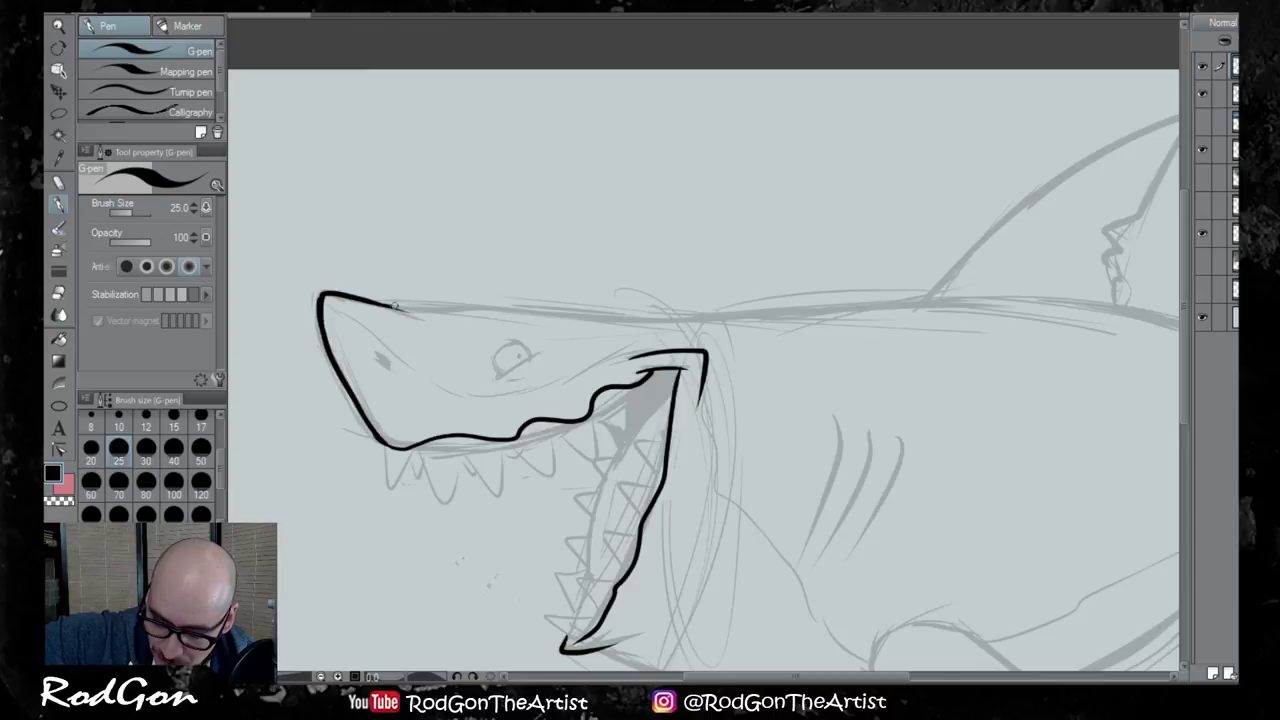
mouse_move(395, 305)
mouse_down()
mouse_move(684, 321)
mouse_move(664, 322)
mouse_move(1042, 311)
mouse_up()
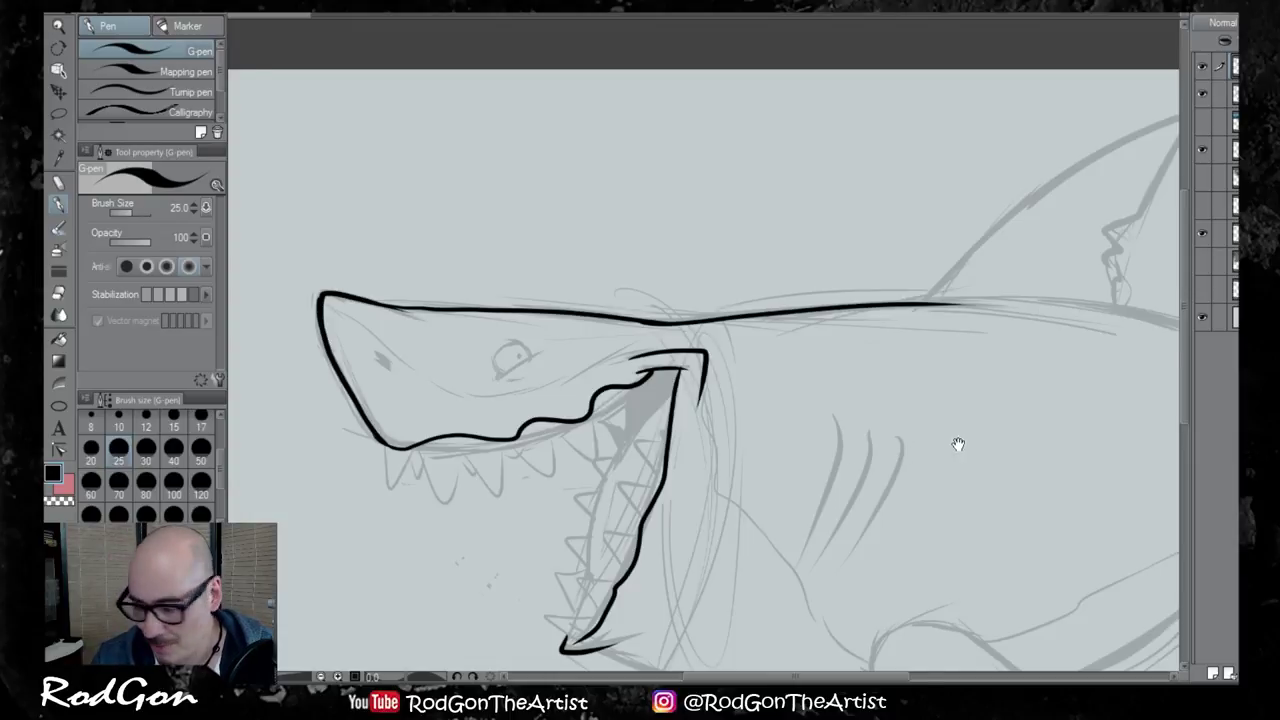
drag(957, 443, 614, 486)
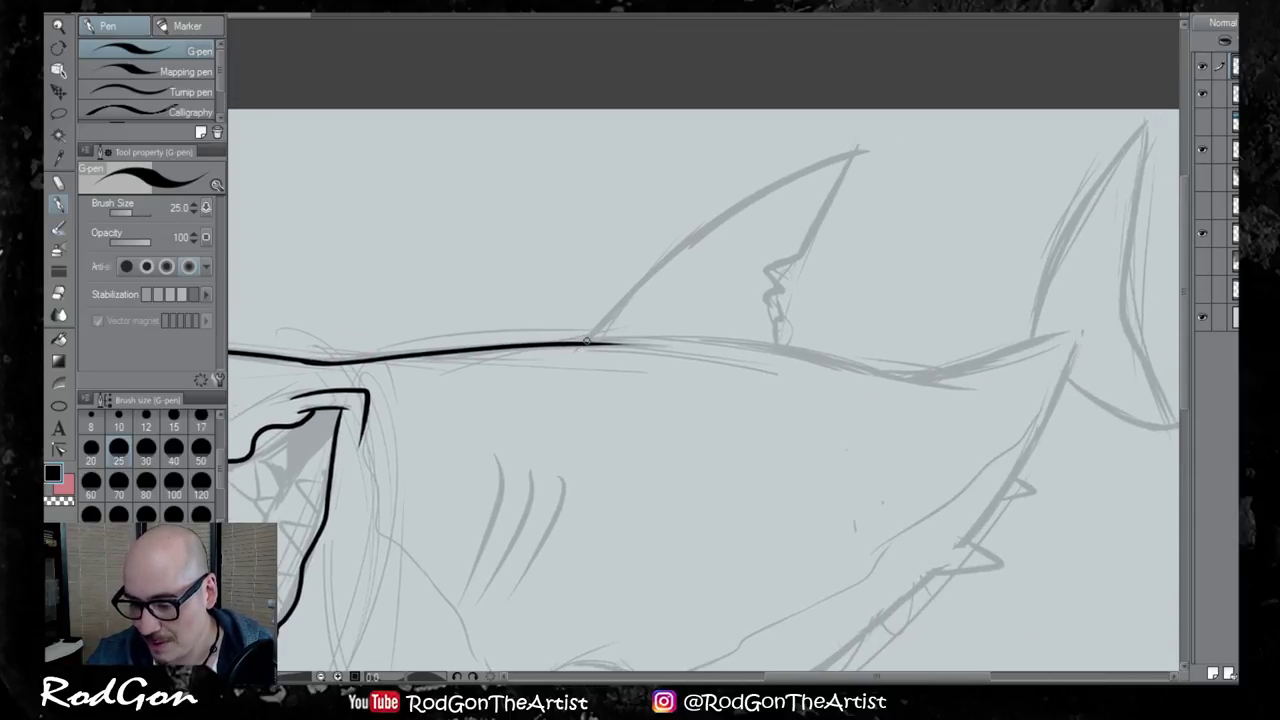
Ink the dorsal fin with its jagged rear edge, the back to the tail base, and the rear underside curve
mouse_move(588, 340)
mouse_down()
mouse_move(744, 204)
mouse_move(847, 153)
mouse_move(803, 248)
mouse_move(766, 270)
mouse_move(778, 295)
mouse_move(769, 348)
mouse_move(930, 374)
mouse_move(1091, 329)
mouse_move(1016, 470)
mouse_move(985, 438)
mouse_move(1012, 371)
mouse_move(942, 432)
mouse_up()
drag(750, 561, 988, 397)
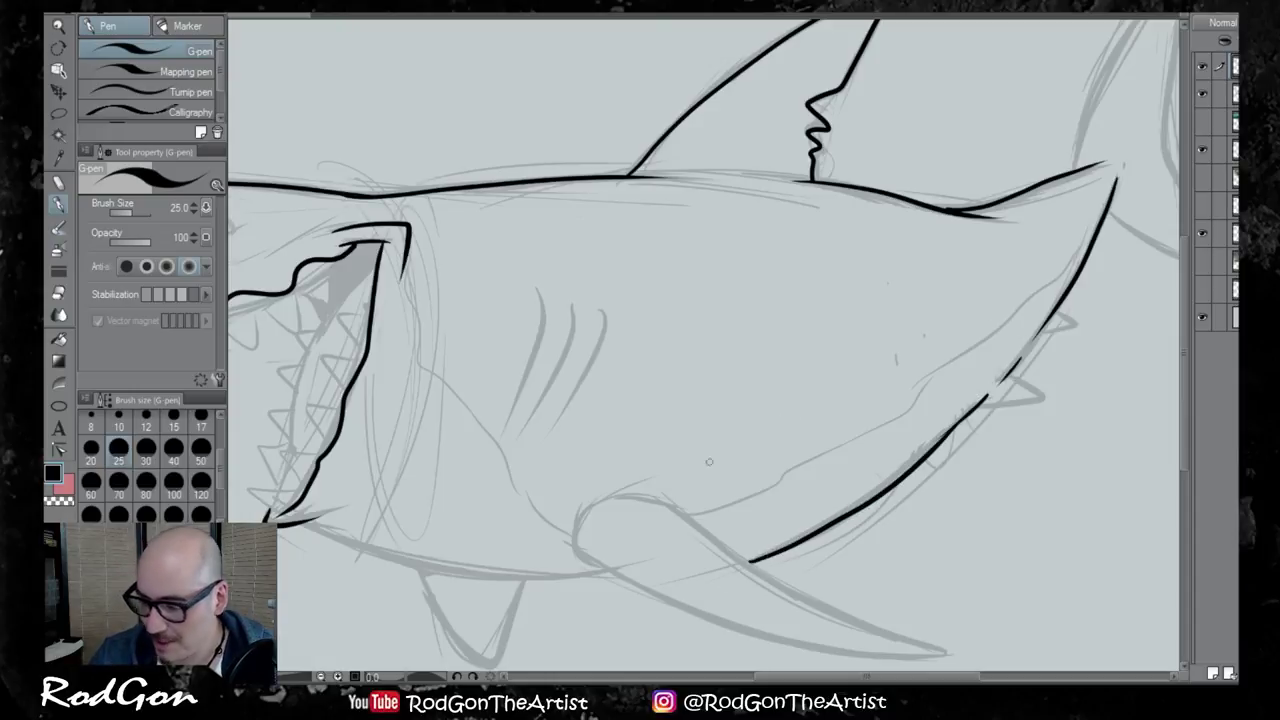
Ink the belly line from the lower jaw's tip to the pectoral fin and the small pointed fin hanging below it
drag(668, 520, 820, 425)
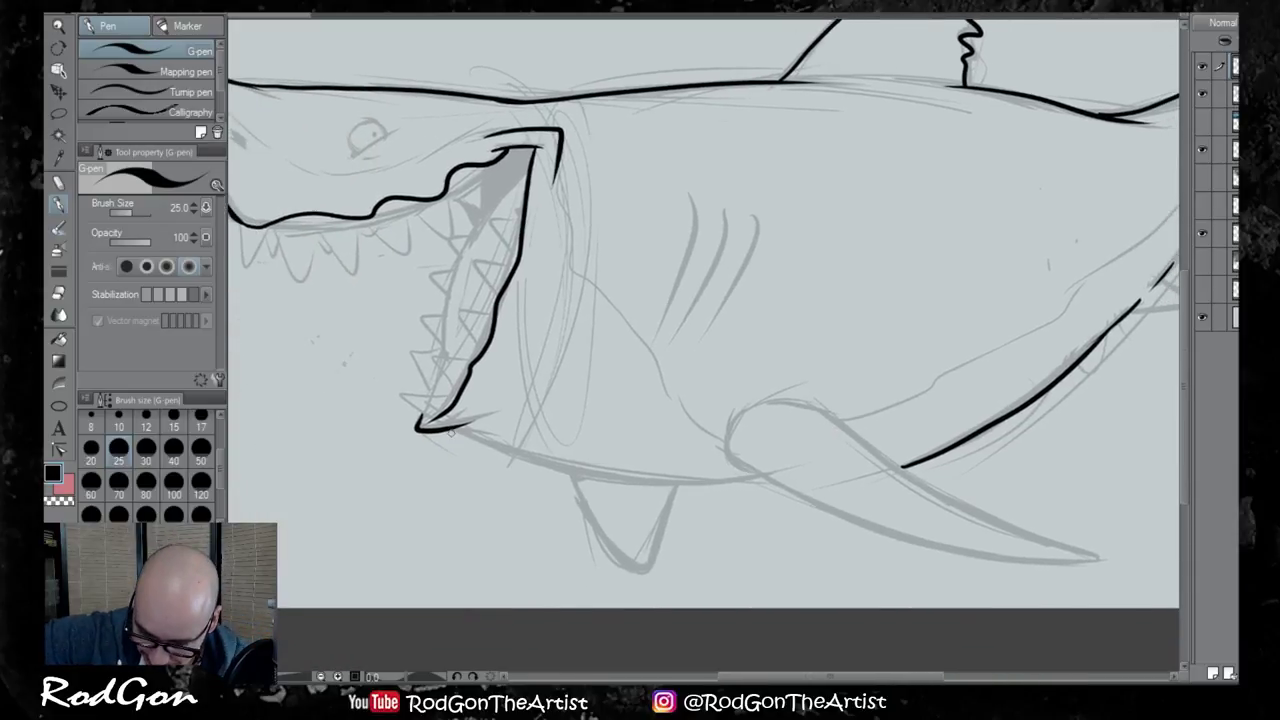
drag(450, 432, 785, 468)
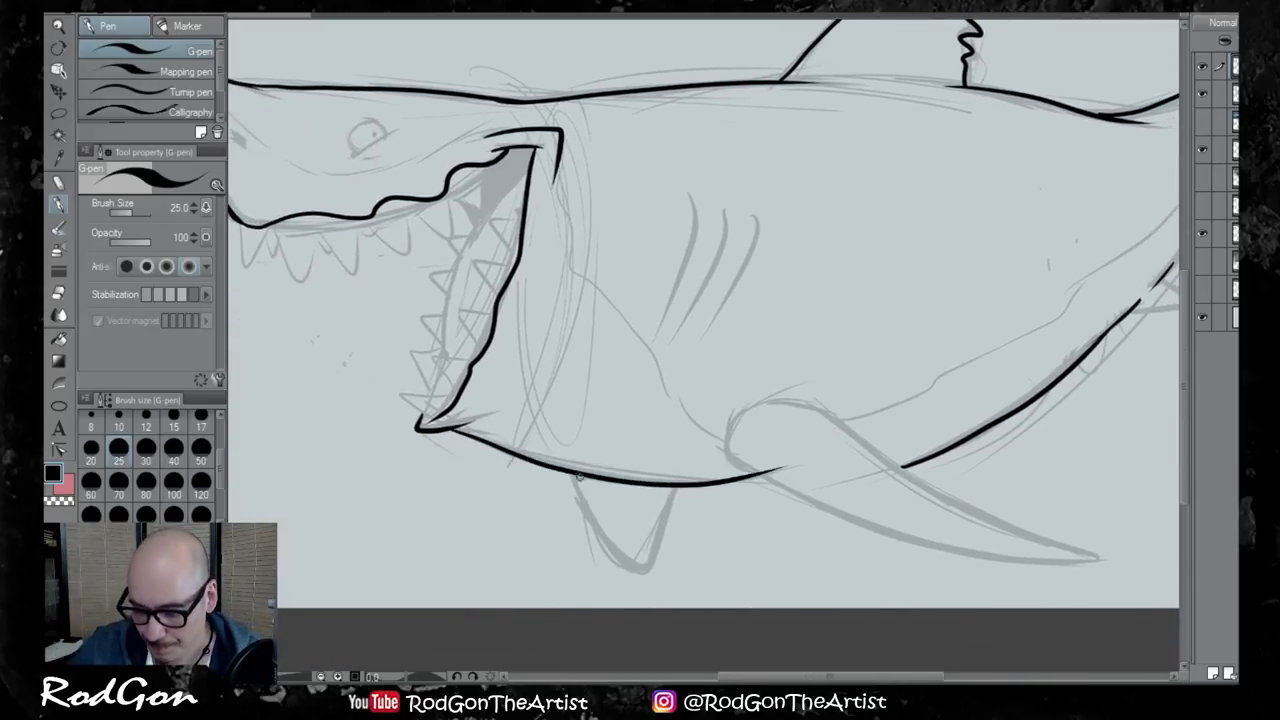
mouse_move(572, 474)
mouse_down()
mouse_move(634, 578)
mouse_move(678, 488)
mouse_move(662, 530)
mouse_up()
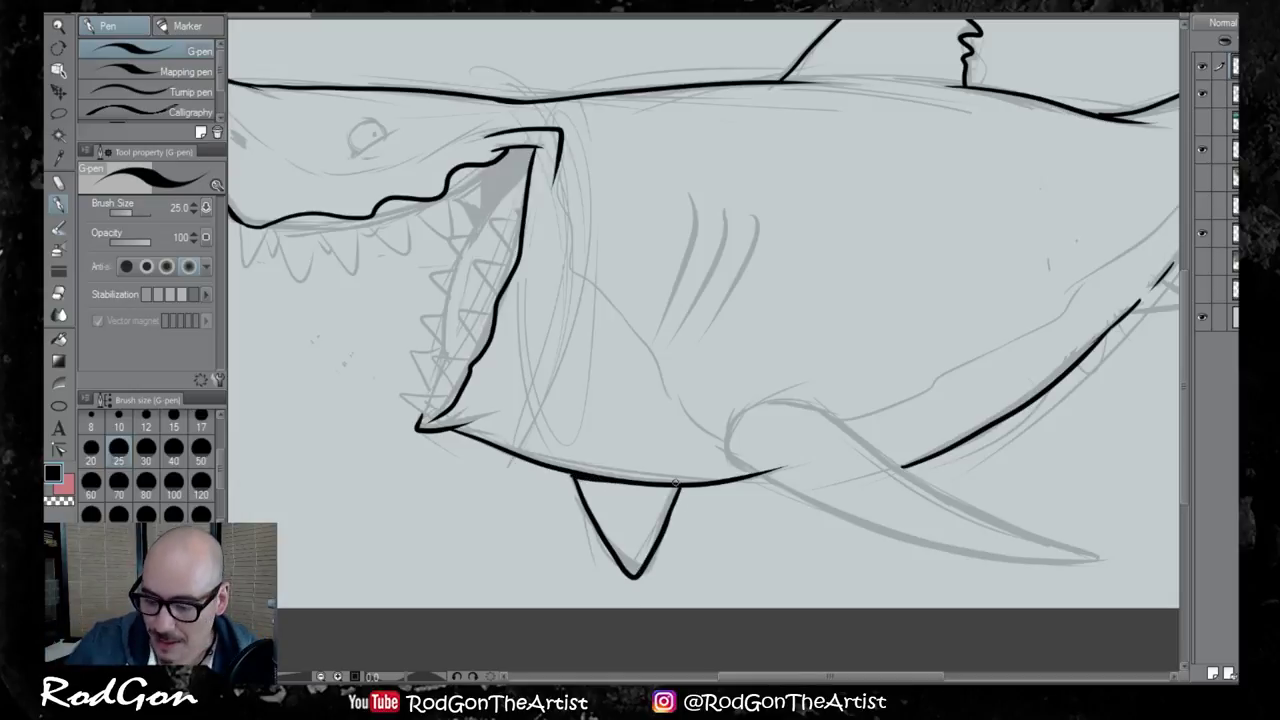
Ink the long pointed pectoral fin with its rounded base, and the two small fins on the rear underside
drag(814, 552, 584, 468)
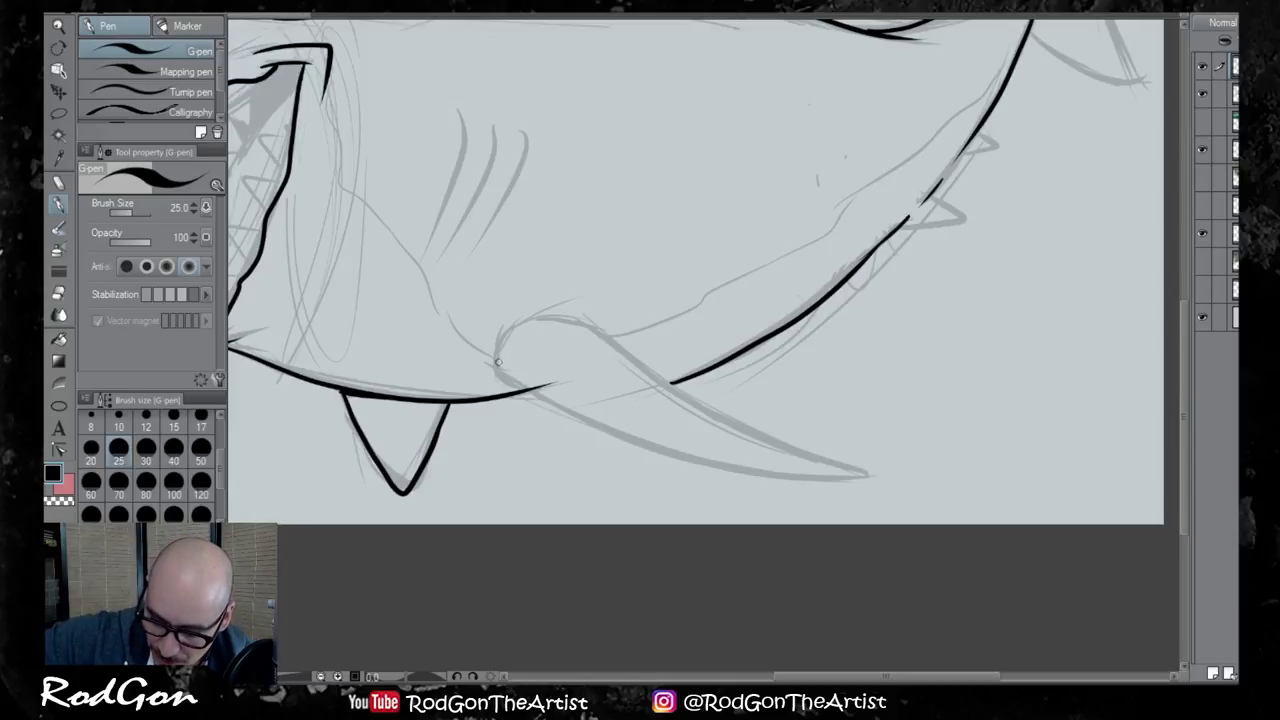
mouse_move(506, 337)
mouse_down()
mouse_move(511, 377)
mouse_move(618, 430)
mouse_move(866, 470)
mouse_up()
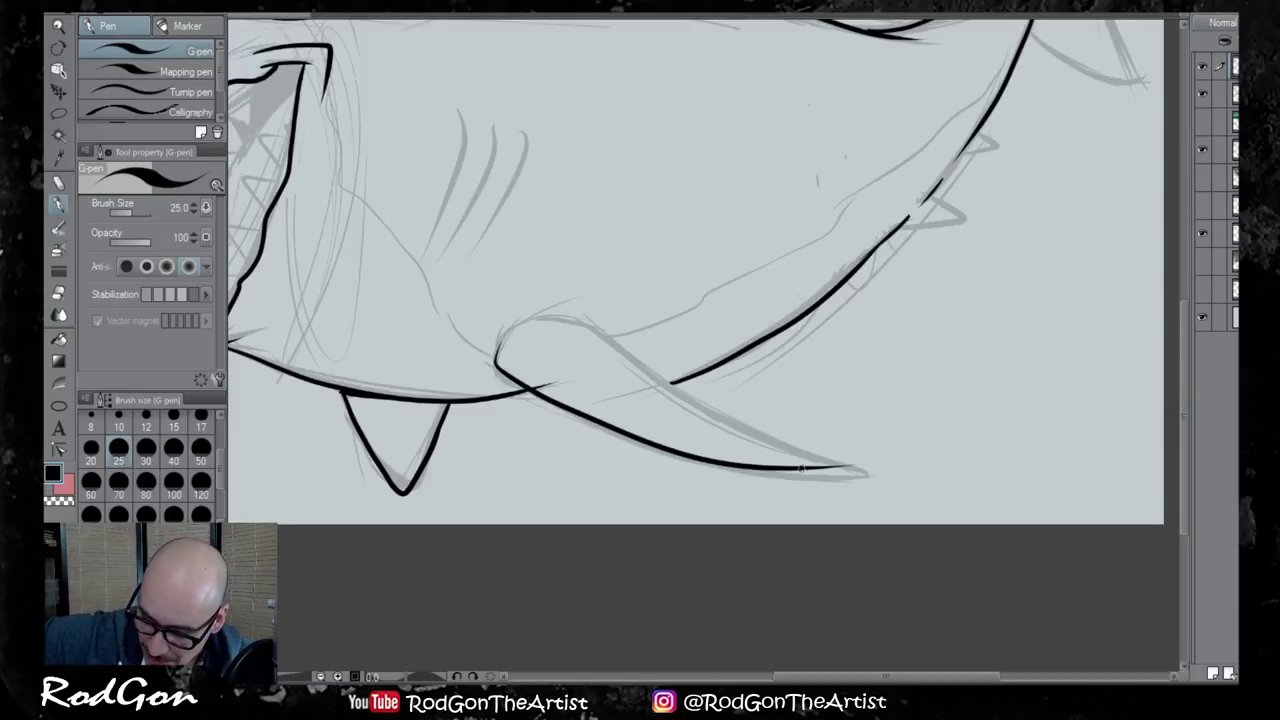
key(ctrl+z)
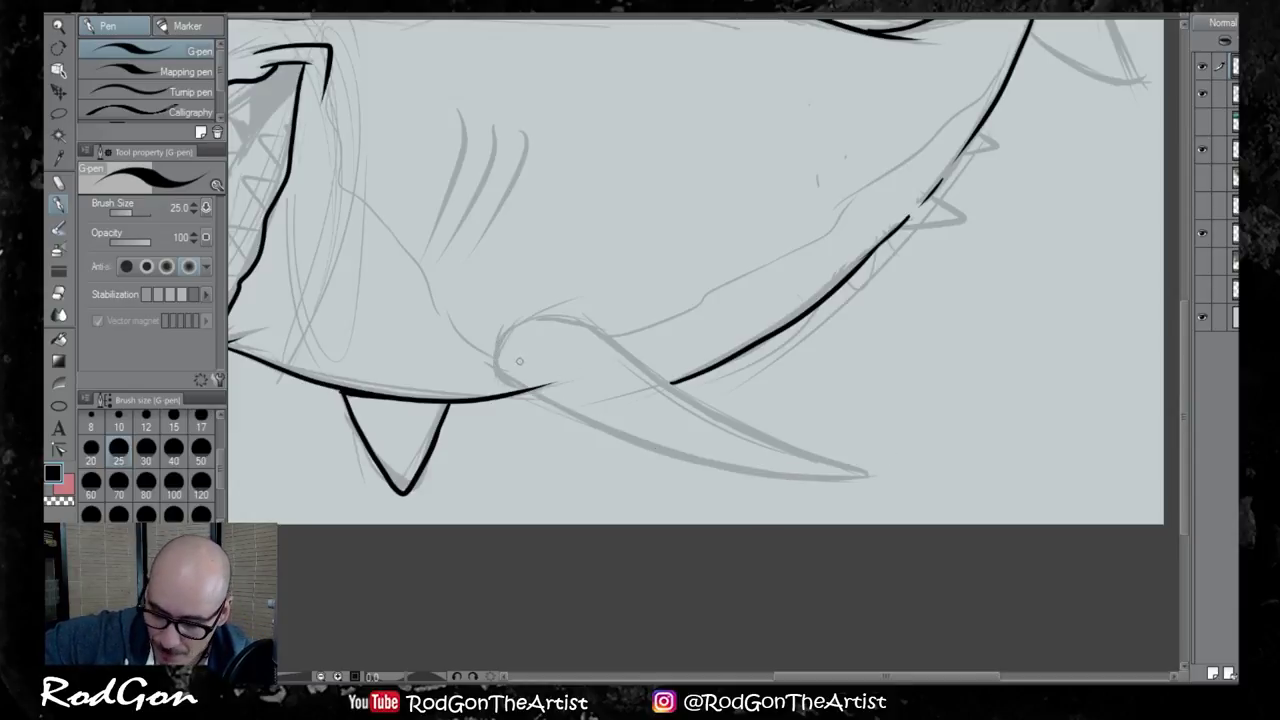
mouse_move(500, 335)
mouse_down()
mouse_move(596, 430)
mouse_move(880, 472)
mouse_move(824, 460)
mouse_move(600, 330)
mouse_up()
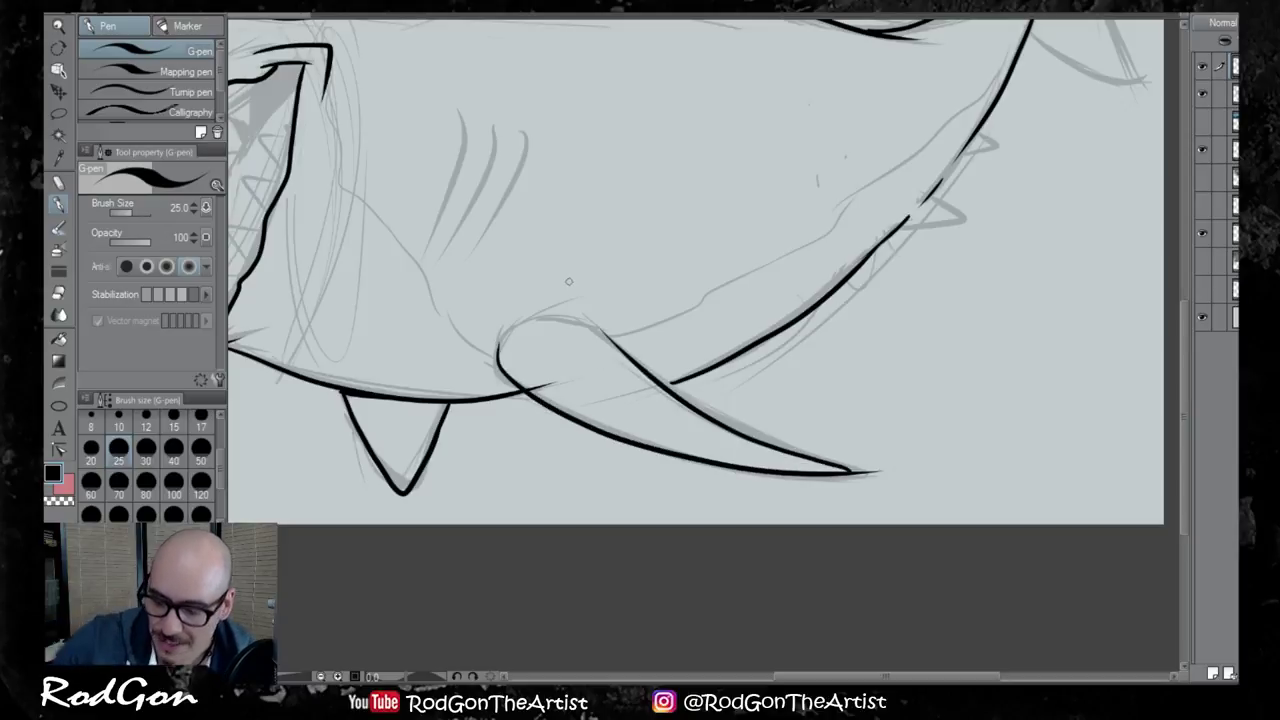
mouse_move(500, 352)
mouse_down()
mouse_move(557, 313)
mouse_move(512, 316)
mouse_up()
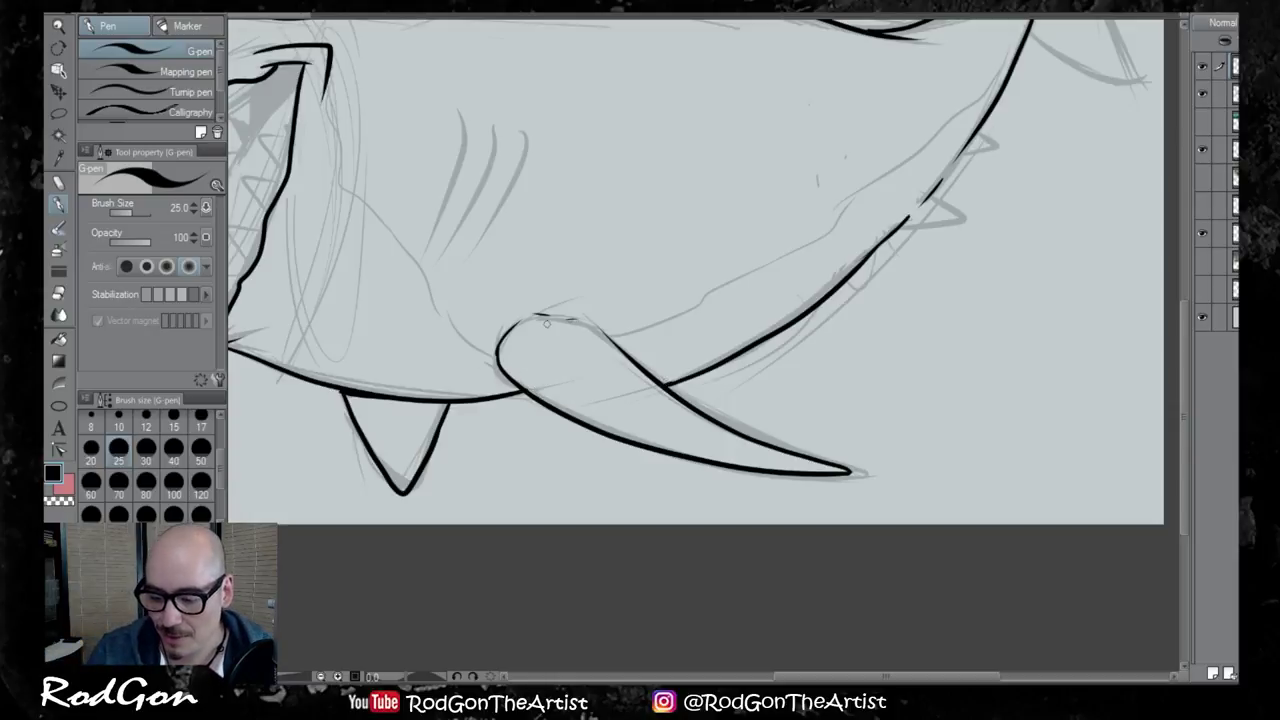
mouse_move(905, 230)
mouse_down()
mouse_move(924, 184)
mouse_move(998, 146)
mouse_move(972, 130)
mouse_up()
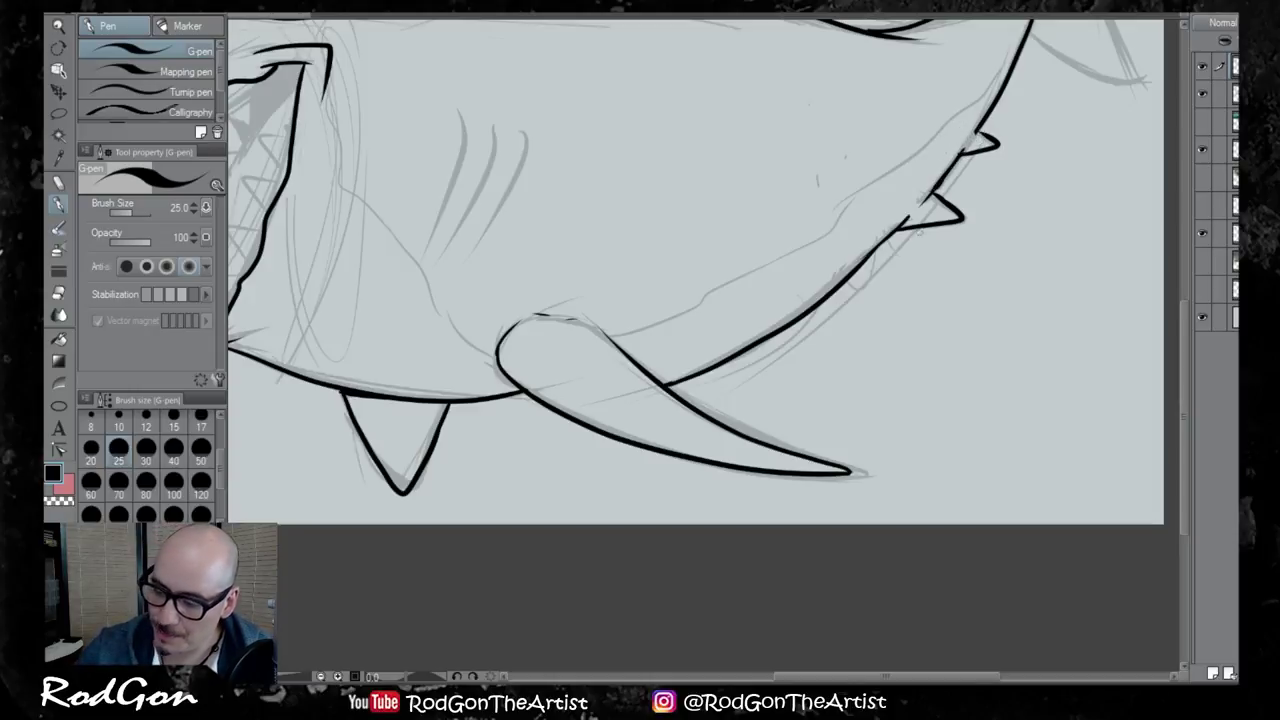
Ink three curved gill slits on the side of the body behind the mouth
mouse_move(590, 383)
mouse_down()
mouse_move(723, 443)
mouse_move(646, 523)
mouse_move(489, 537)
mouse_move(617, 556)
mouse_up()
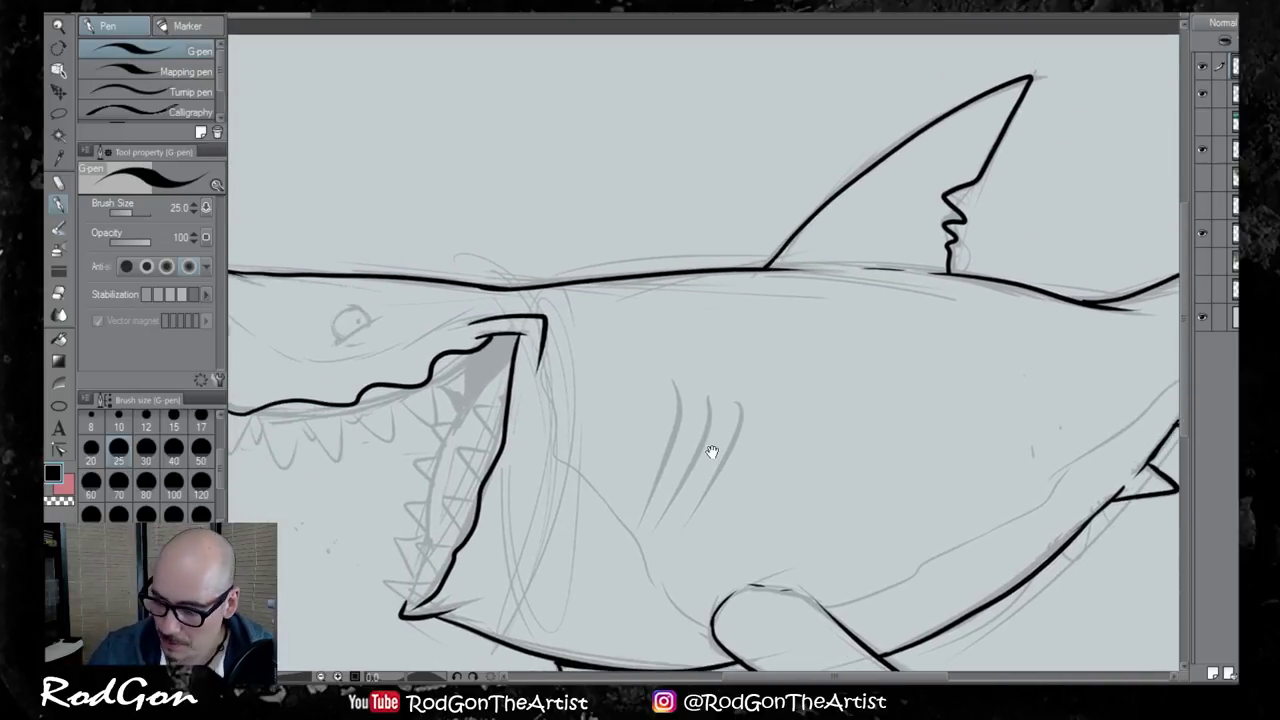
drag(709, 449, 799, 405)
drag(765, 338, 735, 478)
mouse_move(800, 352)
mouse_down()
mouse_move(756, 472)
mouse_move(773, 478)
mouse_up()
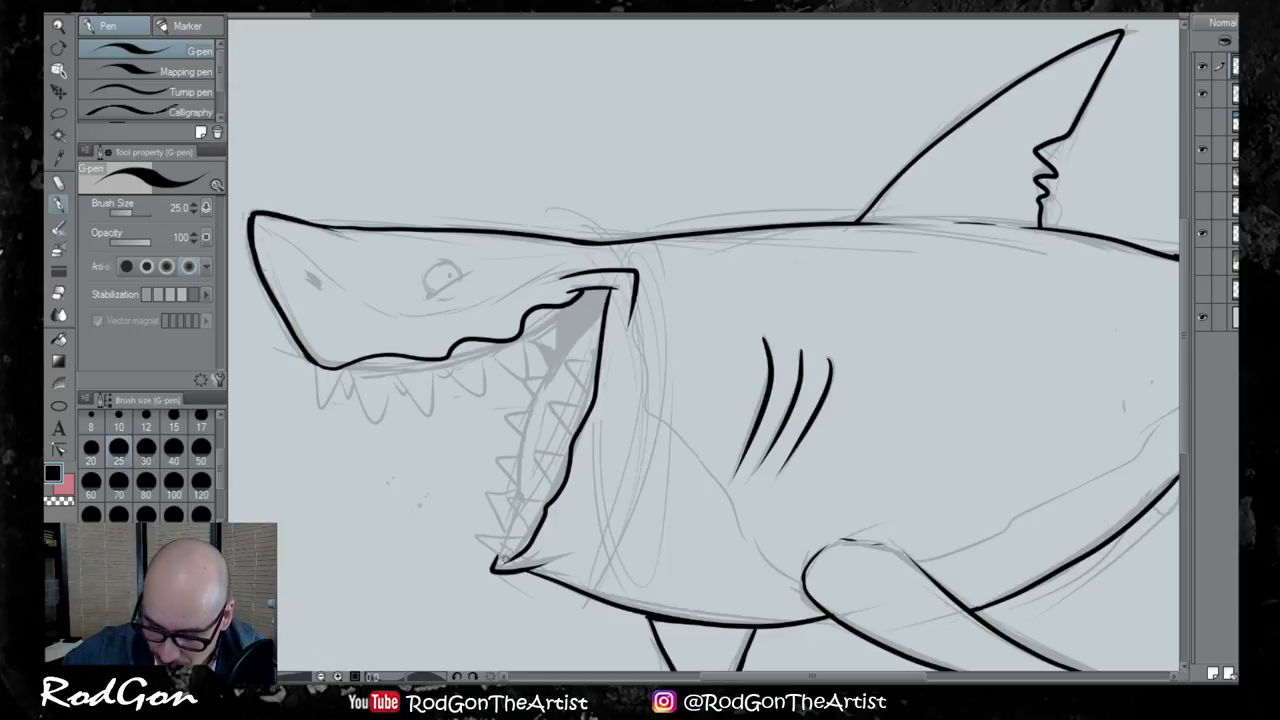
Ink the near lower and upper rows of jagged teeth, filling the gaps between the upper teeth with black
mouse_move(507, 560)
mouse_down()
mouse_move(478, 539)
mouse_move(530, 536)
mouse_move(558, 490)
mouse_move(538, 490)
mouse_move(530, 448)
mouse_move(572, 442)
mouse_move(563, 450)
mouse_move(550, 402)
mouse_move(582, 398)
mouse_move(568, 362)
mouse_move(600, 330)
mouse_up()
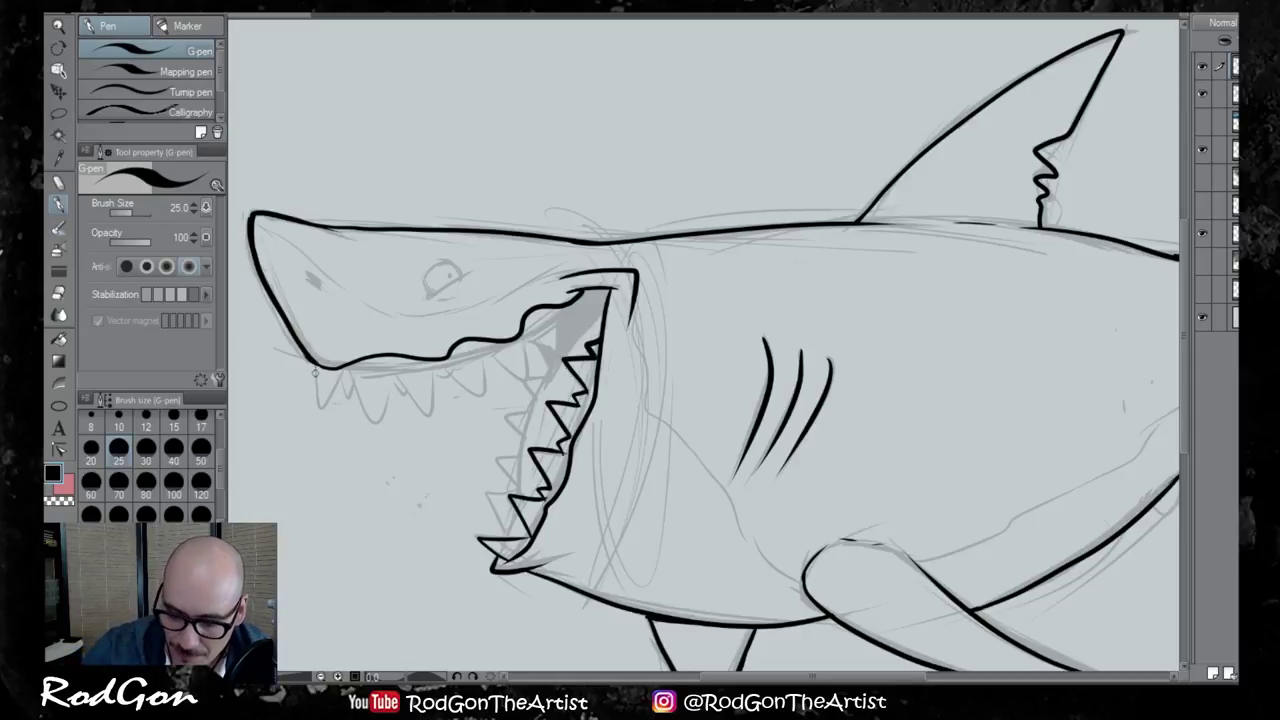
mouse_move(315, 368)
mouse_down()
mouse_move(345, 366)
mouse_move(370, 419)
mouse_move(388, 384)
mouse_move(411, 384)
mouse_move(427, 419)
mouse_move(453, 372)
mouse_move(435, 376)
mouse_move(498, 406)
mouse_move(485, 411)
mouse_move(485, 359)
mouse_move(508, 374)
mouse_move(532, 356)
mouse_move(511, 376)
mouse_move(527, 369)
mouse_move(528, 339)
mouse_move(567, 342)
mouse_move(578, 302)
mouse_up()
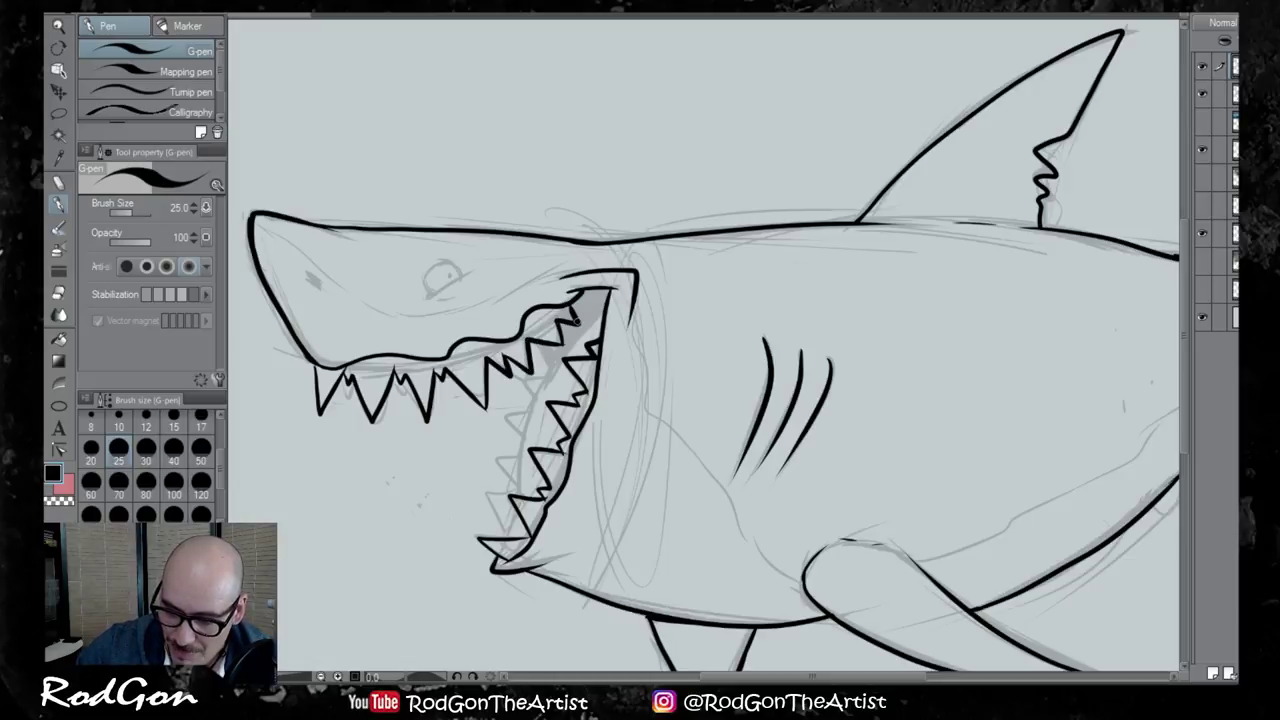
mouse_move(334, 390)
mouse_down()
mouse_move(351, 382)
mouse_move(350, 398)
mouse_move(344, 378)
mouse_move(317, 410)
mouse_up()
mouse_move(395, 408)
mouse_down()
mouse_move(408, 378)
mouse_move(440, 392)
mouse_move(446, 376)
mouse_move(438, 383)
mouse_move(491, 378)
mouse_up()
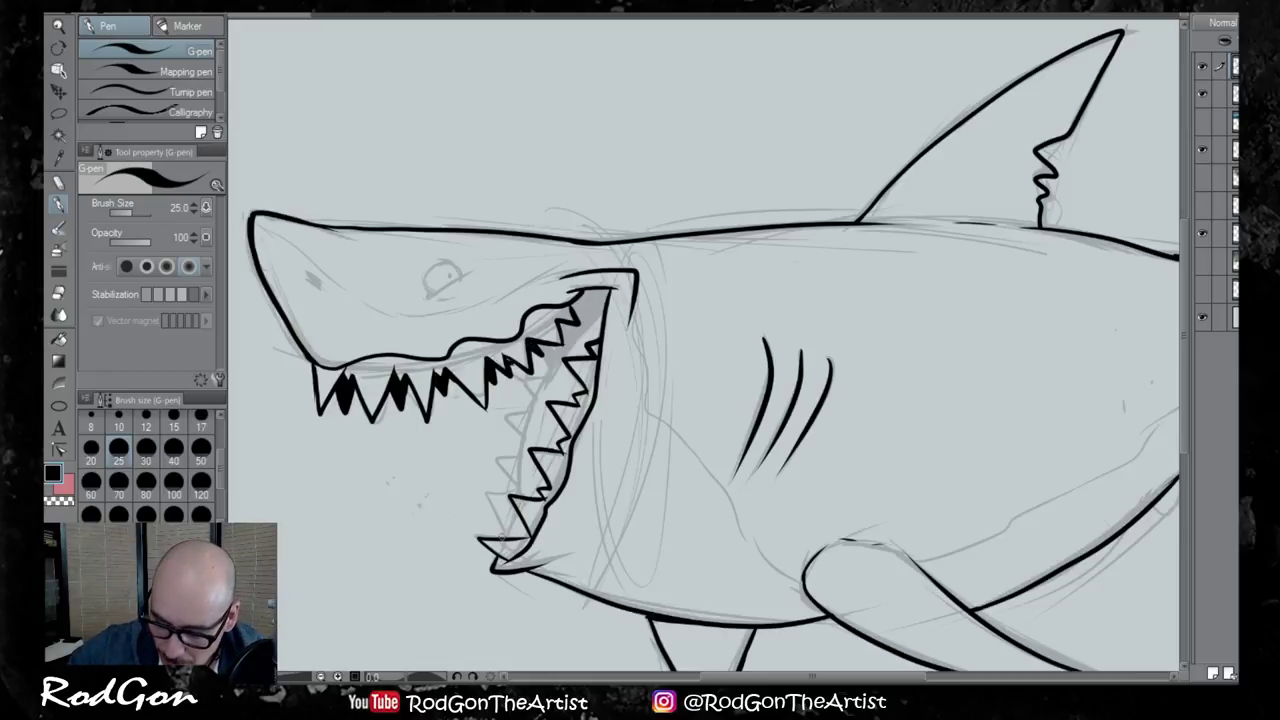
Ink the far row of lower teeth and the inner jaw line, and fill the mouth's dark interior with black
mouse_move(504, 537)
mouse_down()
mouse_move(517, 482)
mouse_move(500, 466)
mouse_move(527, 416)
mouse_move(523, 429)
mouse_move(513, 415)
mouse_move(541, 381)
mouse_up()
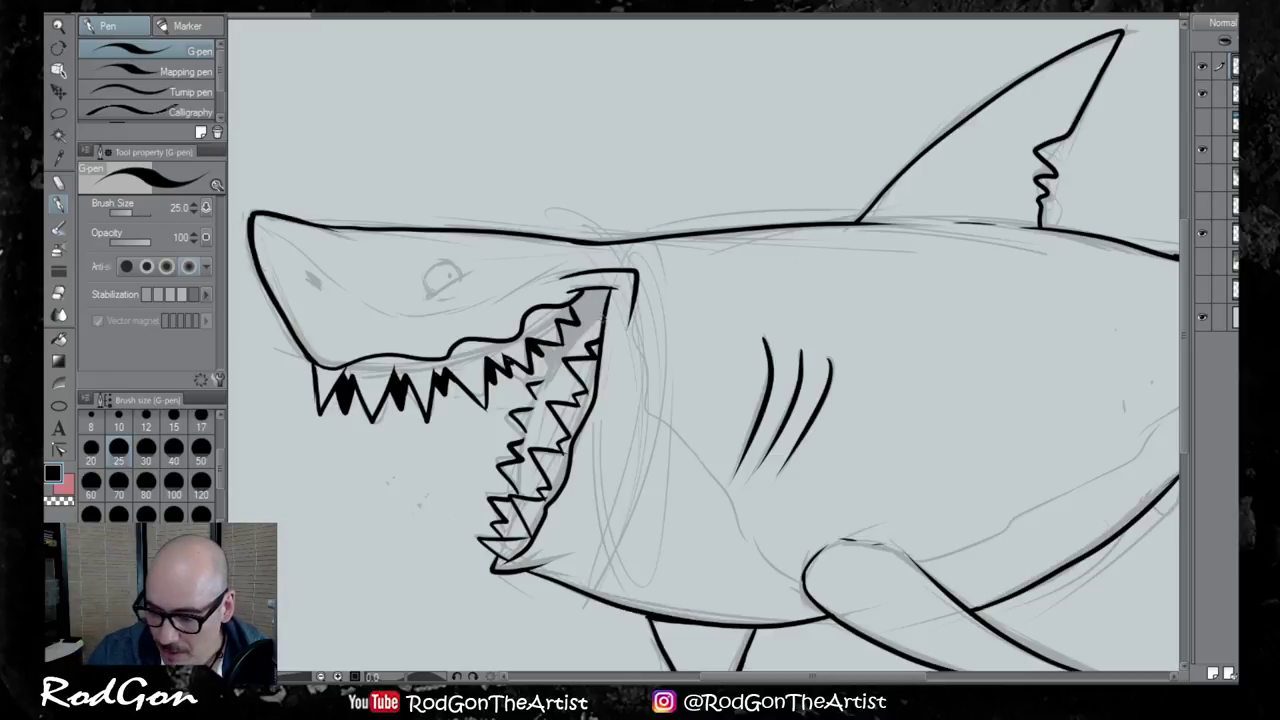
mouse_move(603, 317)
mouse_down()
mouse_move(568, 351)
mouse_move(523, 453)
mouse_move(517, 537)
mouse_up()
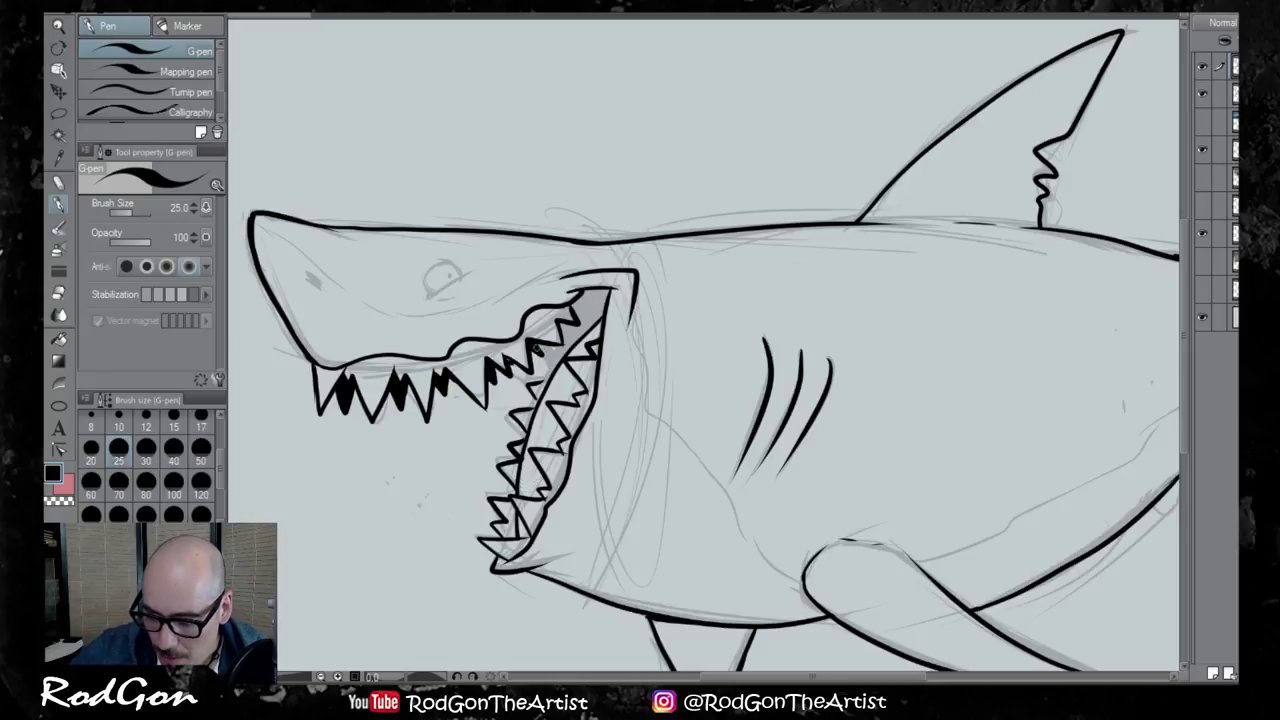
mouse_move(590, 286)
mouse_down()
mouse_move(586, 326)
mouse_move(575, 305)
mouse_move(608, 289)
mouse_move(579, 335)
mouse_move(563, 329)
mouse_move(548, 358)
mouse_move(546, 346)
mouse_move(570, 342)
mouse_move(556, 358)
mouse_move(563, 322)
mouse_move(578, 339)
mouse_move(597, 316)
mouse_move(561, 324)
mouse_move(556, 359)
mouse_move(519, 414)
mouse_move(526, 426)
mouse_move(528, 412)
mouse_move(516, 418)
mouse_move(510, 527)
mouse_up()
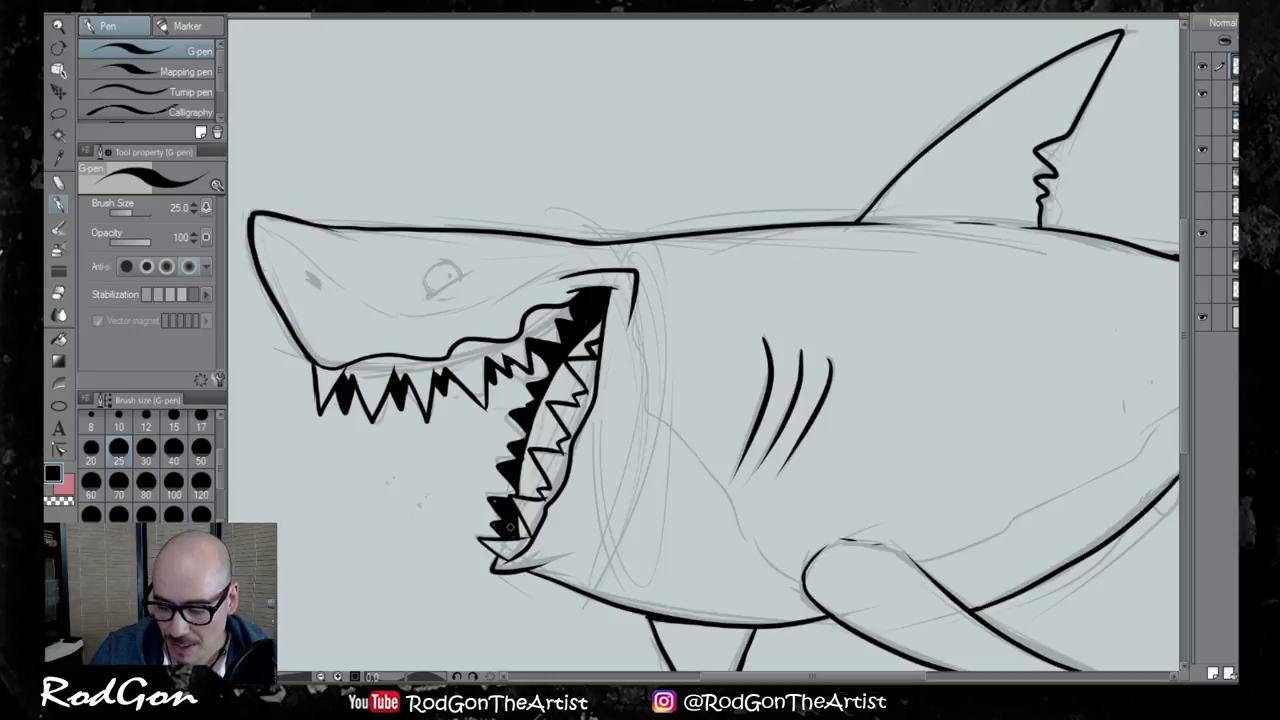
Add small black dots as texture to the inner lower jaw between the two rows of teeth
click(558, 390)
click(568, 384)
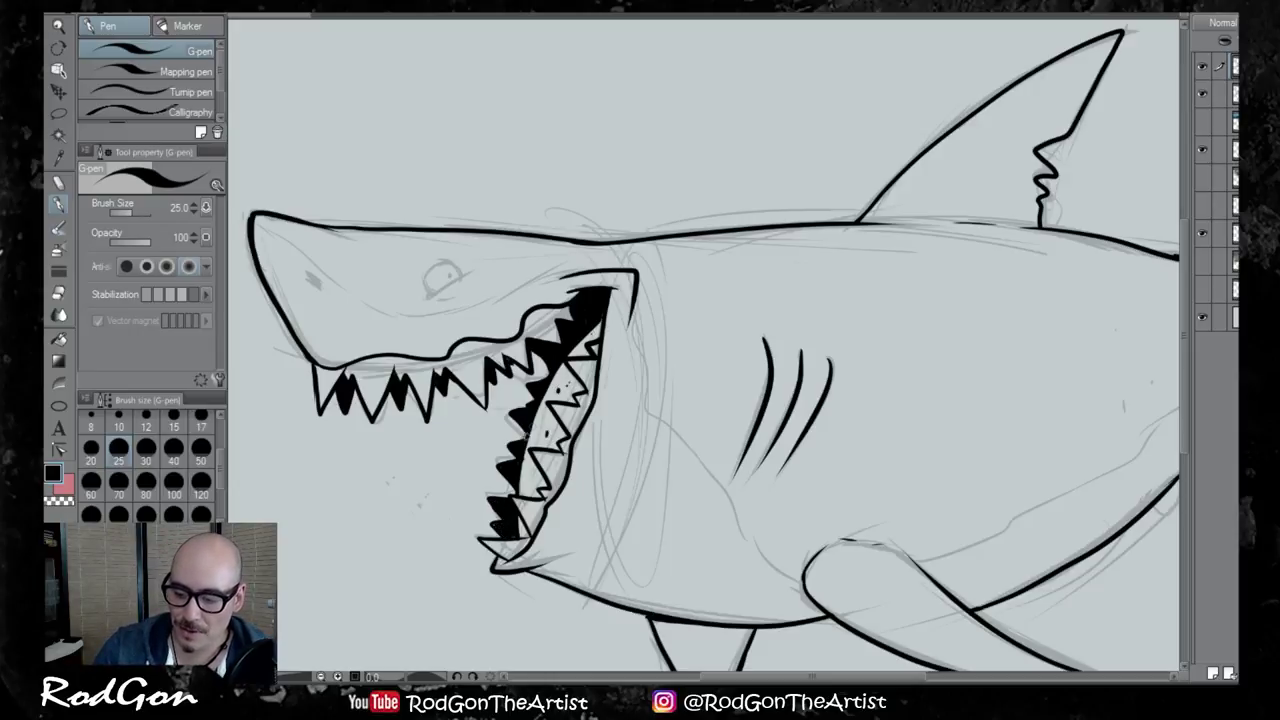
drag(527, 434, 521, 539)
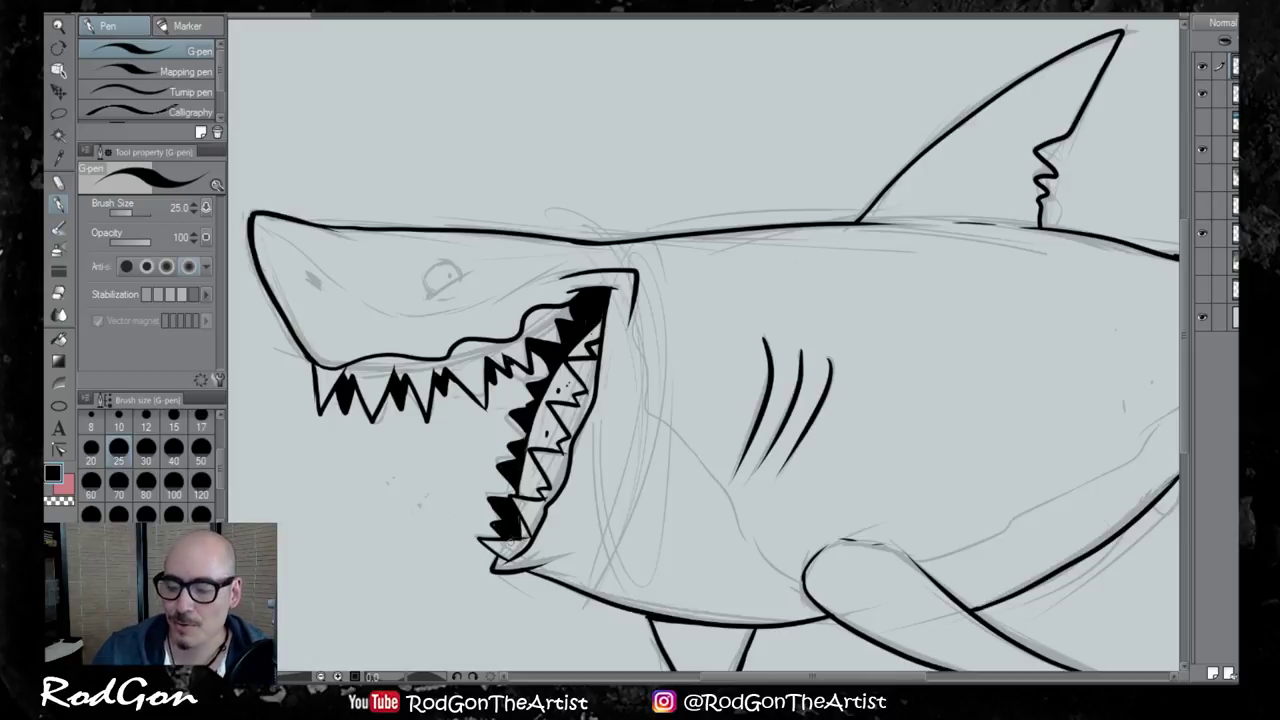
Ink the nostril on the snout and the round eye with a slanted lower lid, a crease beneath it and a tiny pupil
scroll(505, 532, down, 1)
scroll(511, 541, up, 1)
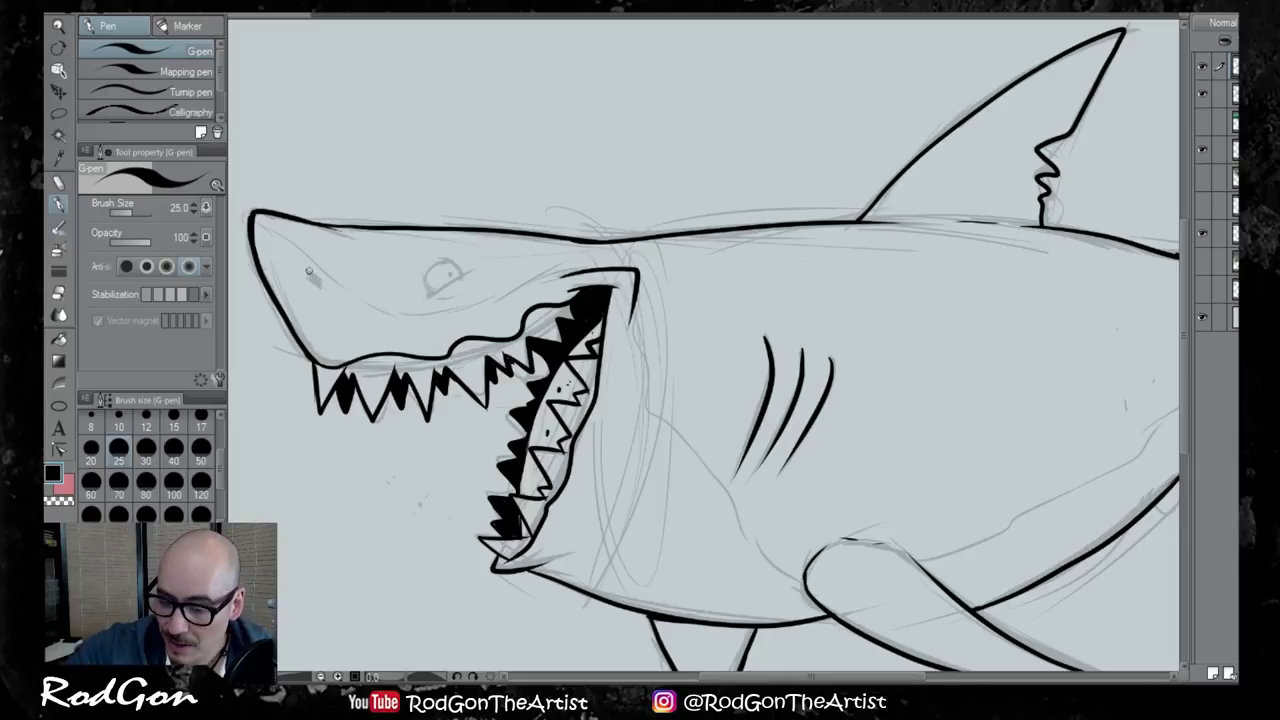
drag(309, 270, 321, 287)
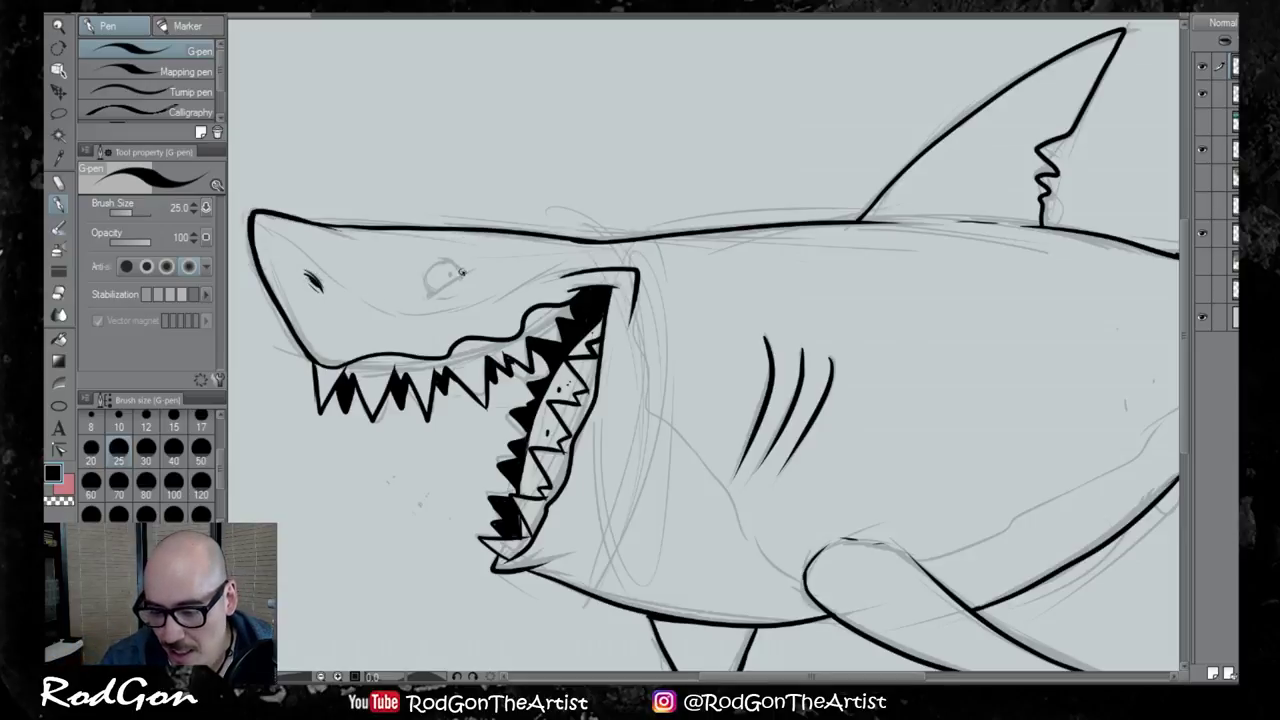
drag(462, 271, 434, 270)
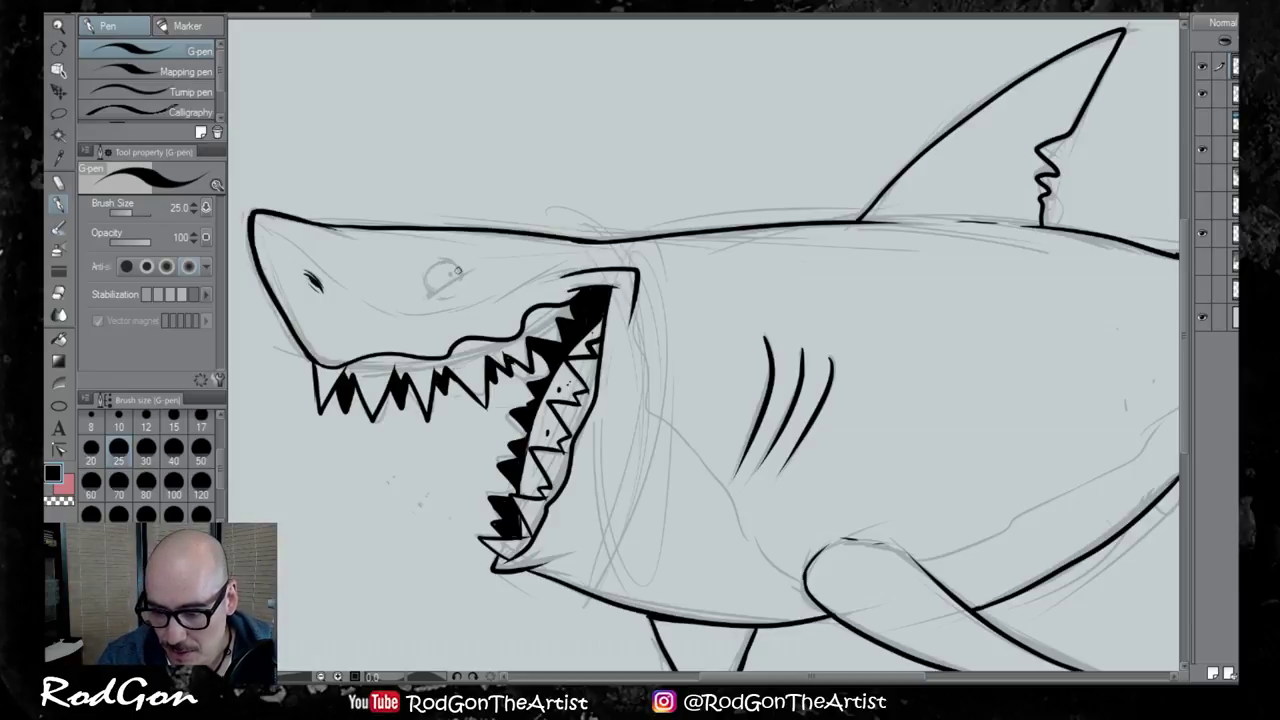
mouse_move(459, 270)
mouse_down()
mouse_move(424, 281)
mouse_move(453, 282)
mouse_move(428, 296)
mouse_move(467, 268)
mouse_up()
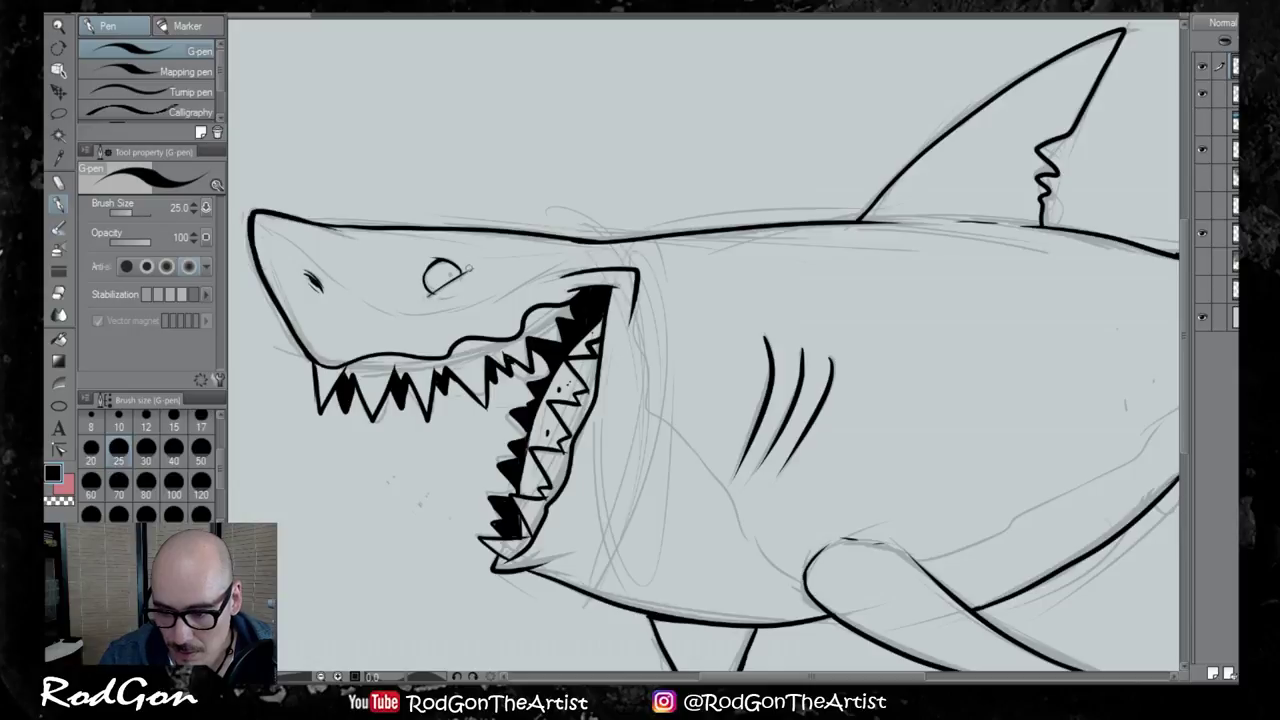
key(ctrl+z)
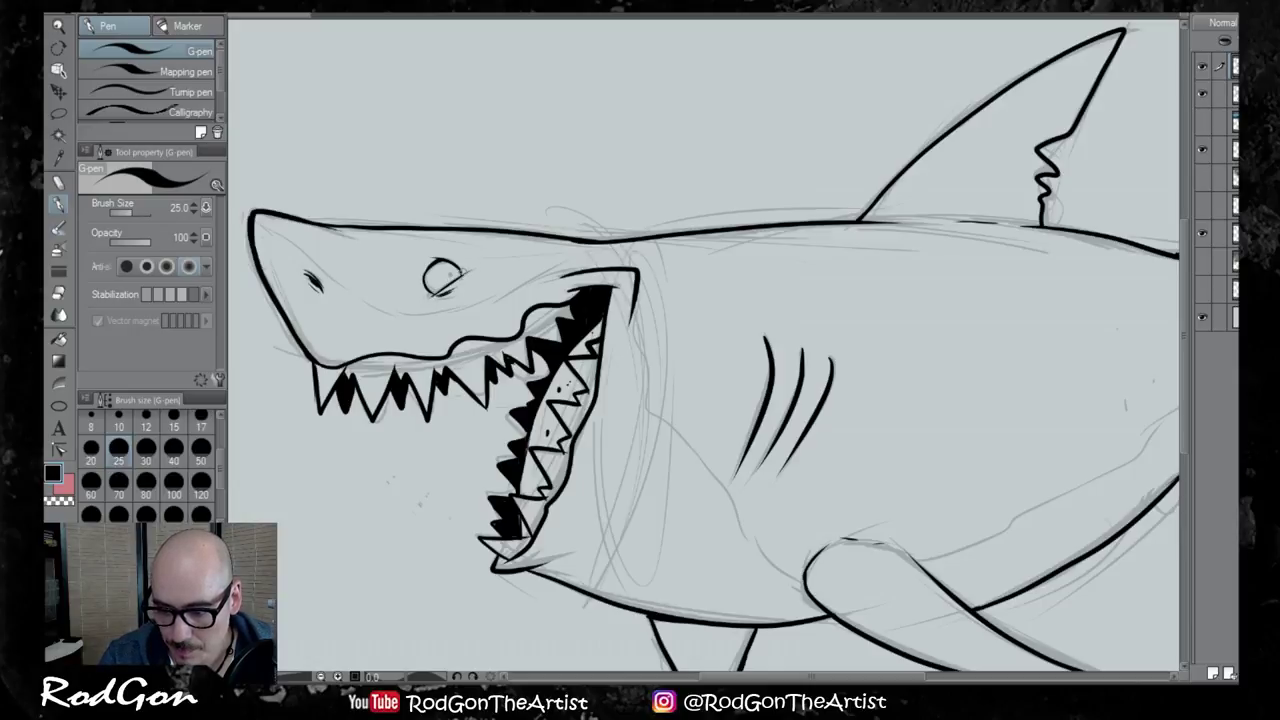
drag(433, 296, 468, 268)
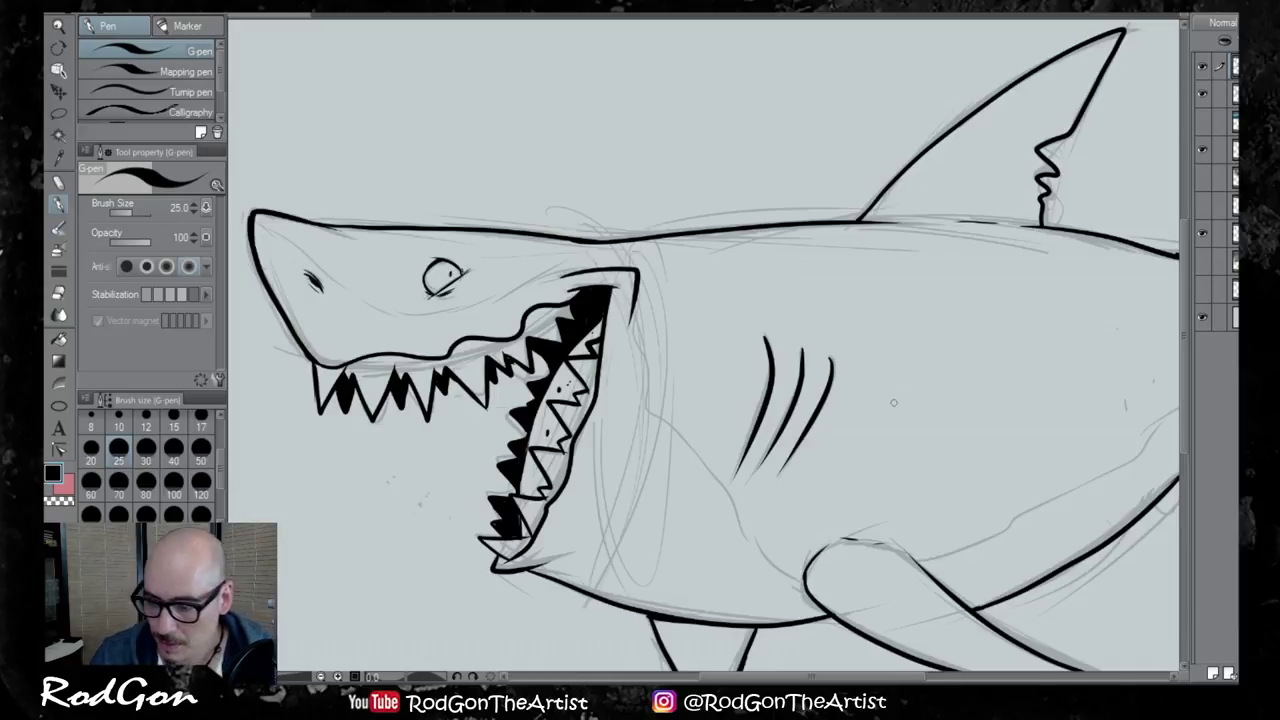
Strengthen the crease behind the mouth corner and ink short gum lines between the upper teeth and the wavy lip
drag(641, 277, 645, 306)
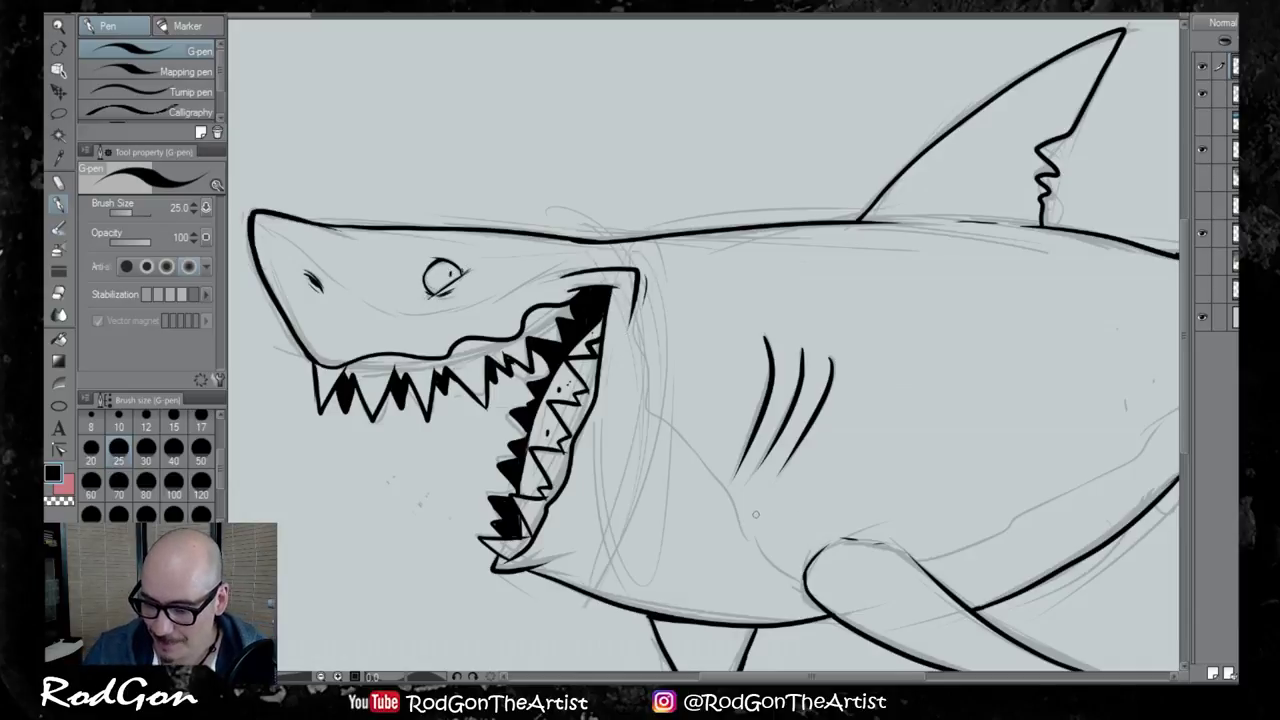
mouse_move(387, 359)
mouse_down()
mouse_move(443, 365)
mouse_move(487, 357)
mouse_up()
mouse_move(489, 343)
mouse_down()
mouse_move(486, 358)
mouse_move(527, 342)
mouse_move(564, 300)
mouse_up()
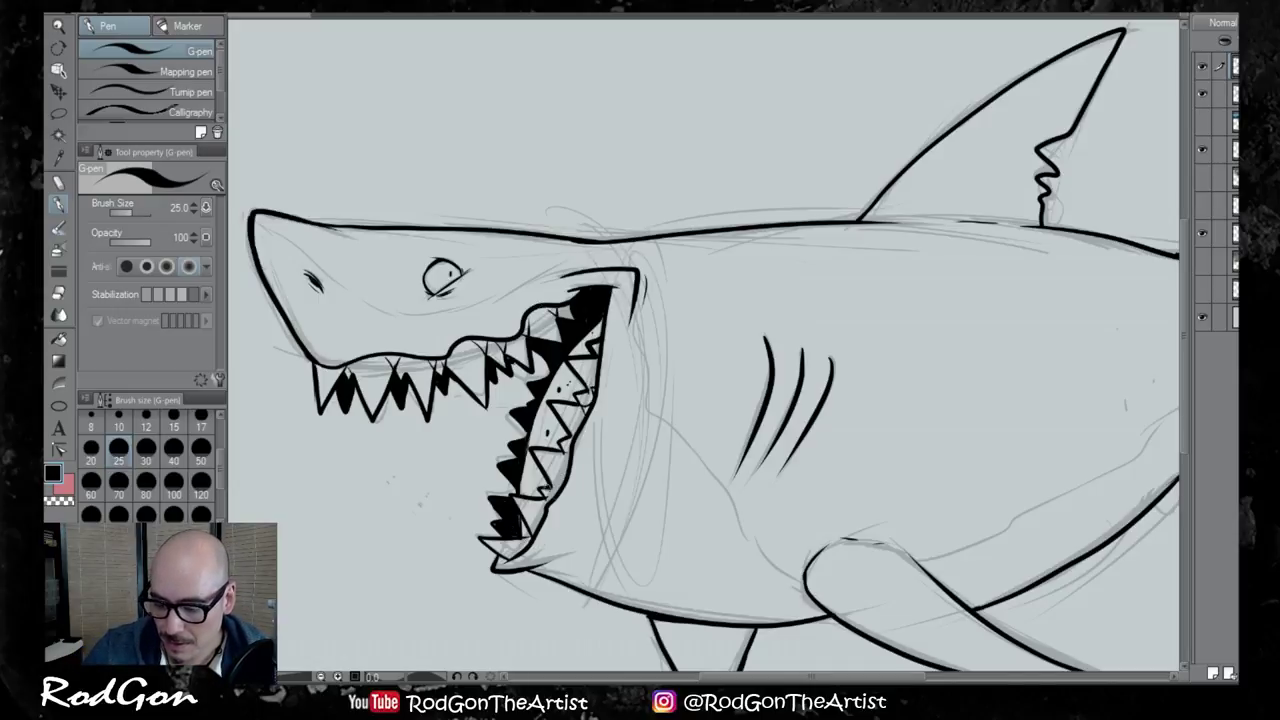
Ink the crescent tail fin with its tall upper lobe, concave rear edge and shorter lower lobe
scroll(890, 532, down, 1)
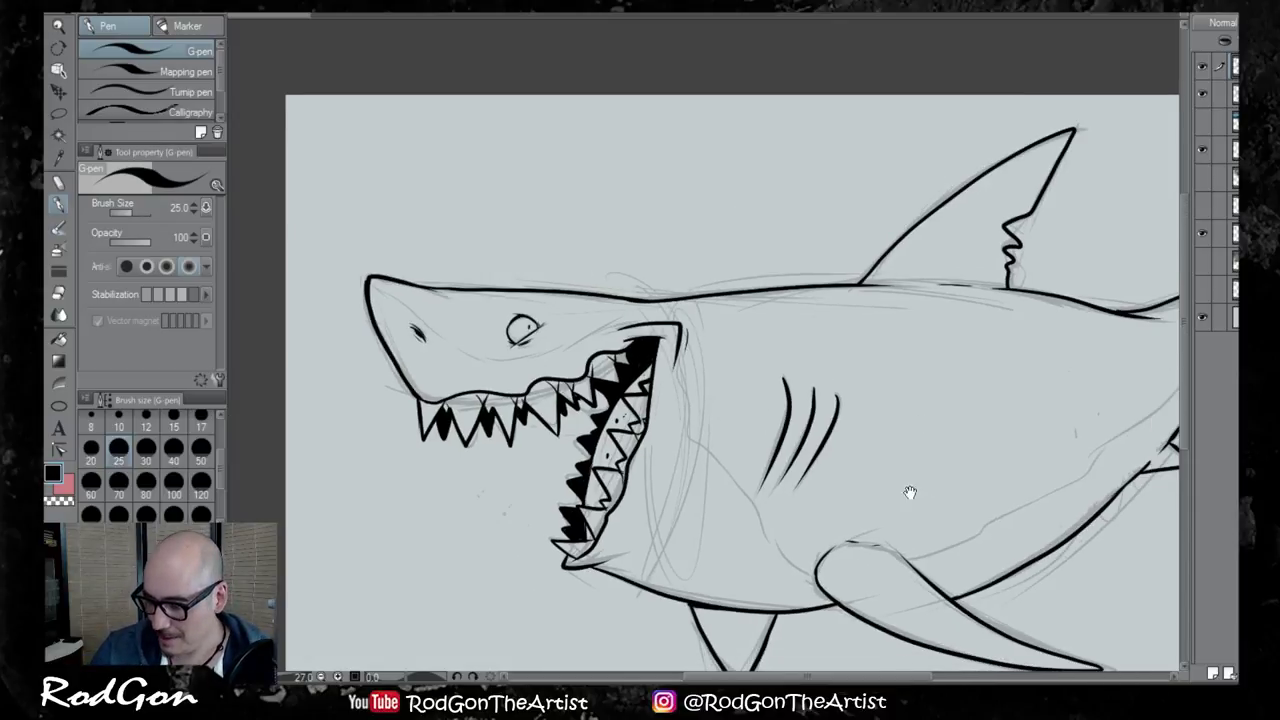
drag(908, 491, 634, 490)
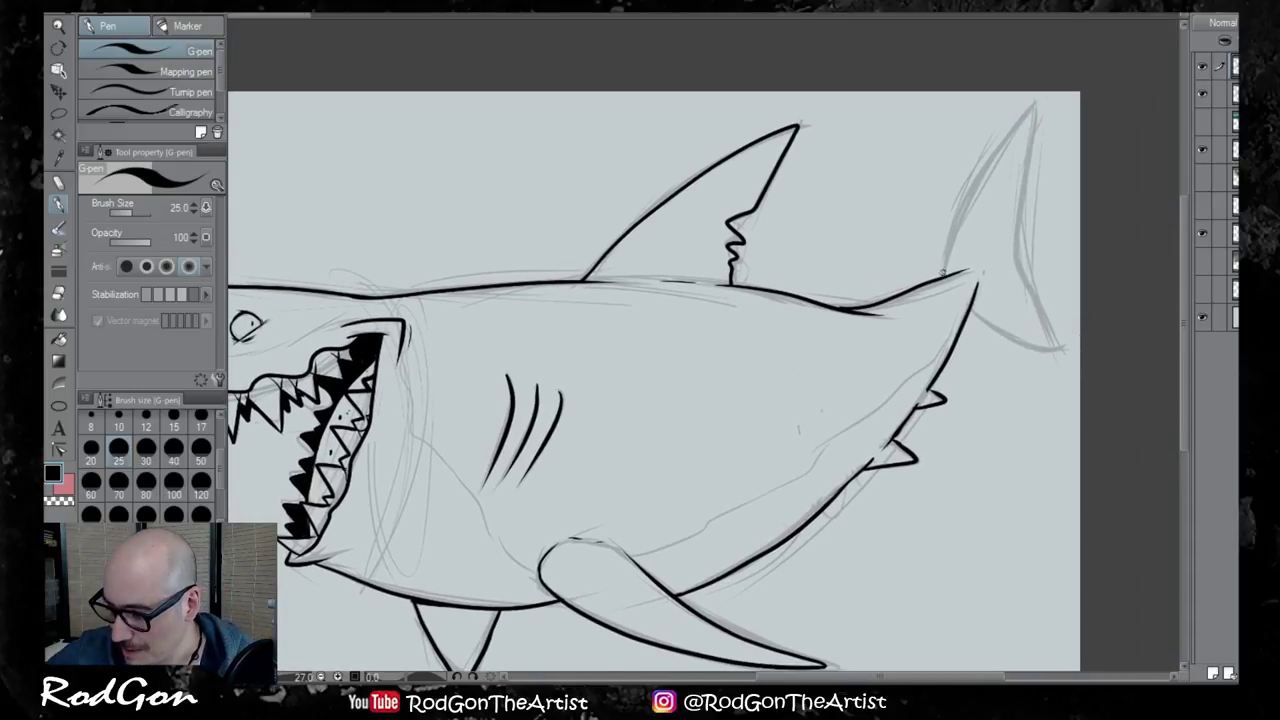
mouse_move(944, 278)
mouse_down()
mouse_move(1038, 102)
mouse_move(1017, 250)
mouse_move(1062, 344)
mouse_up()
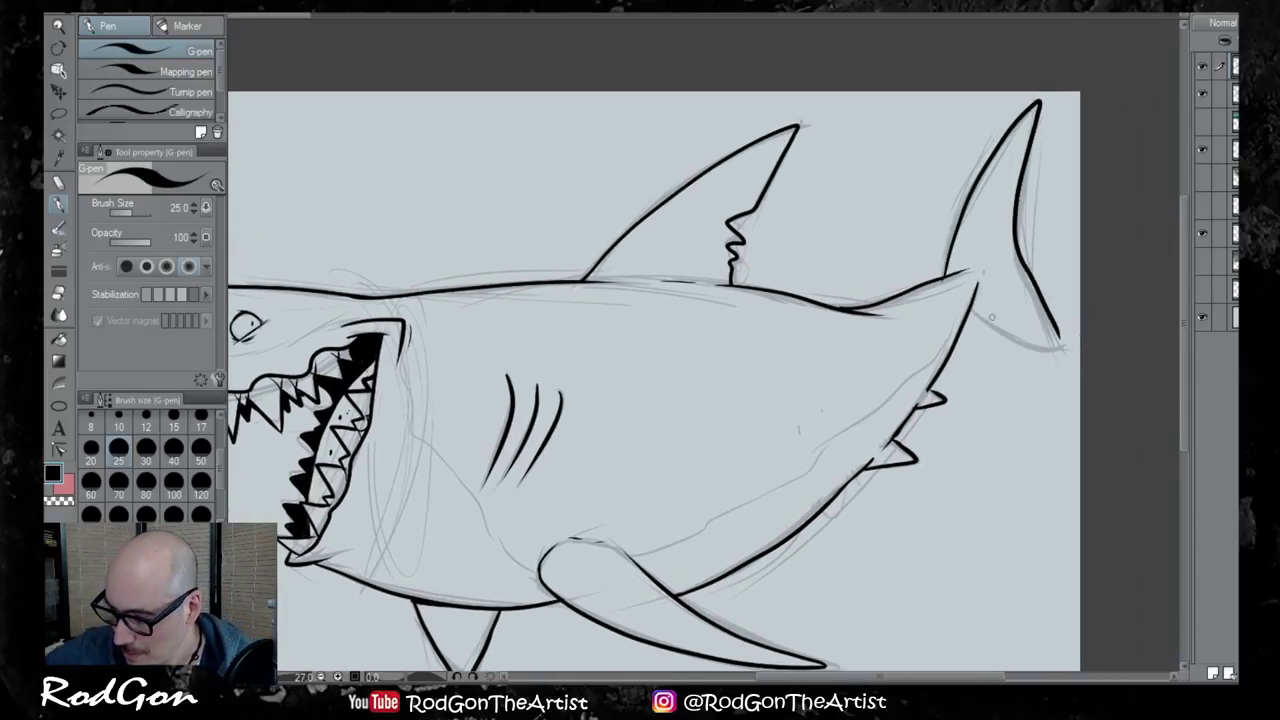
drag(972, 310, 1062, 346)
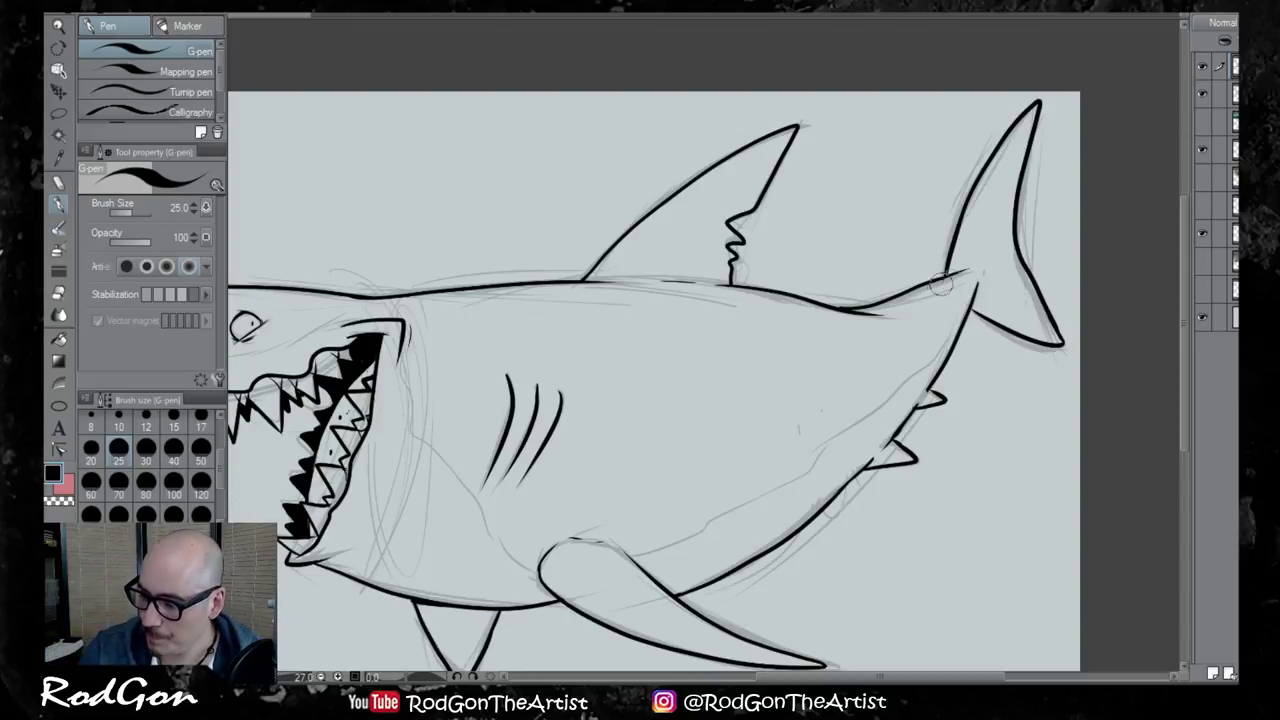
Show the shark reference photo's layer and sample the dark teal of the shark's body as the drawing colour
scroll(842, 388, down, 1)
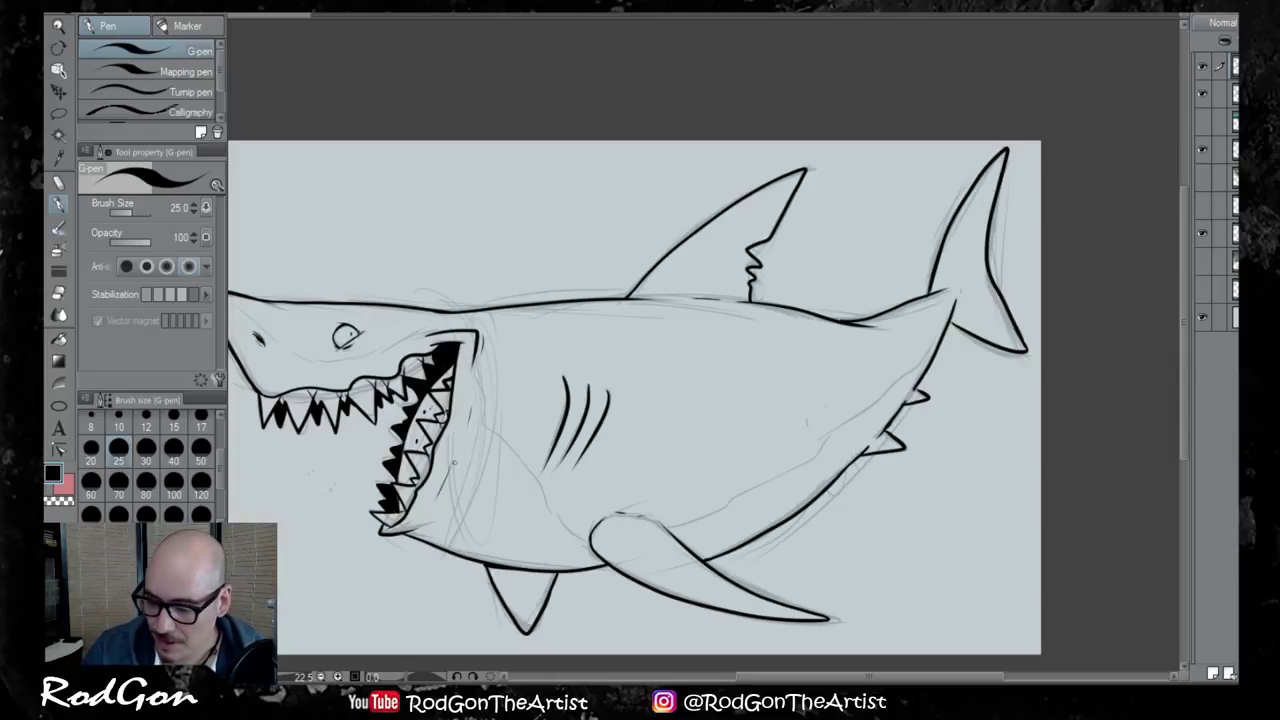
click(1203, 121)
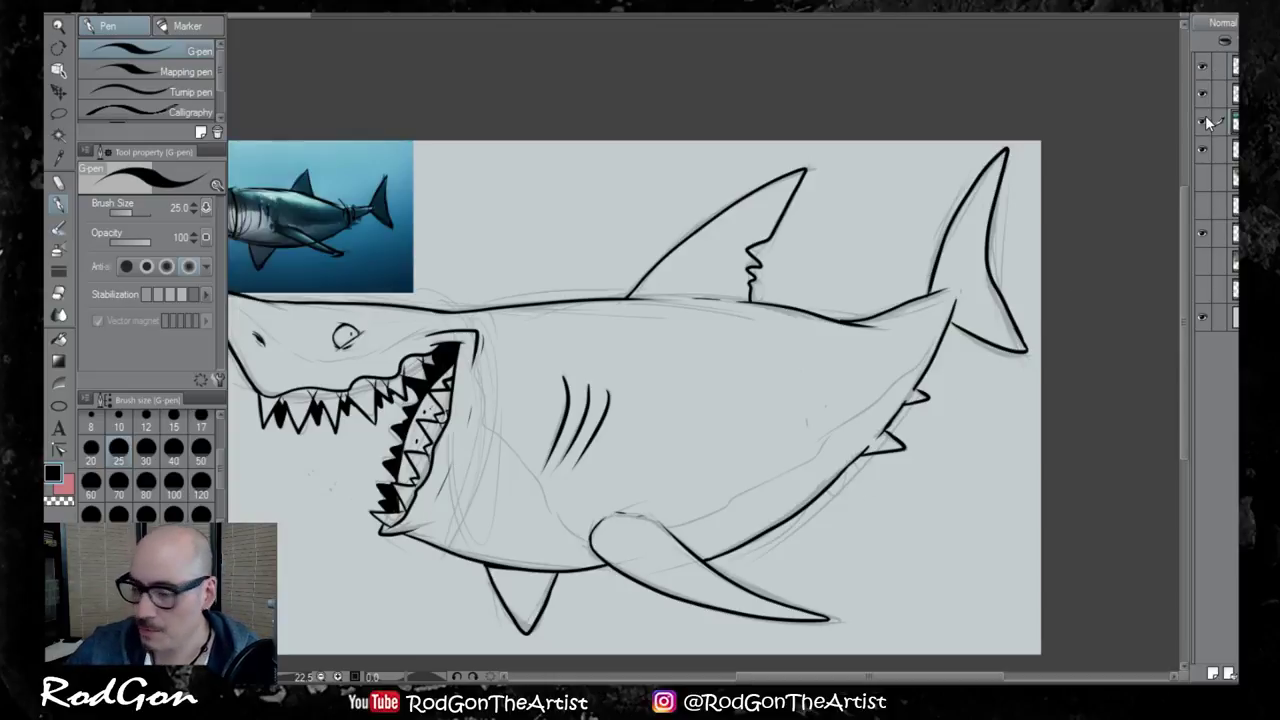
alt+click(305, 212)
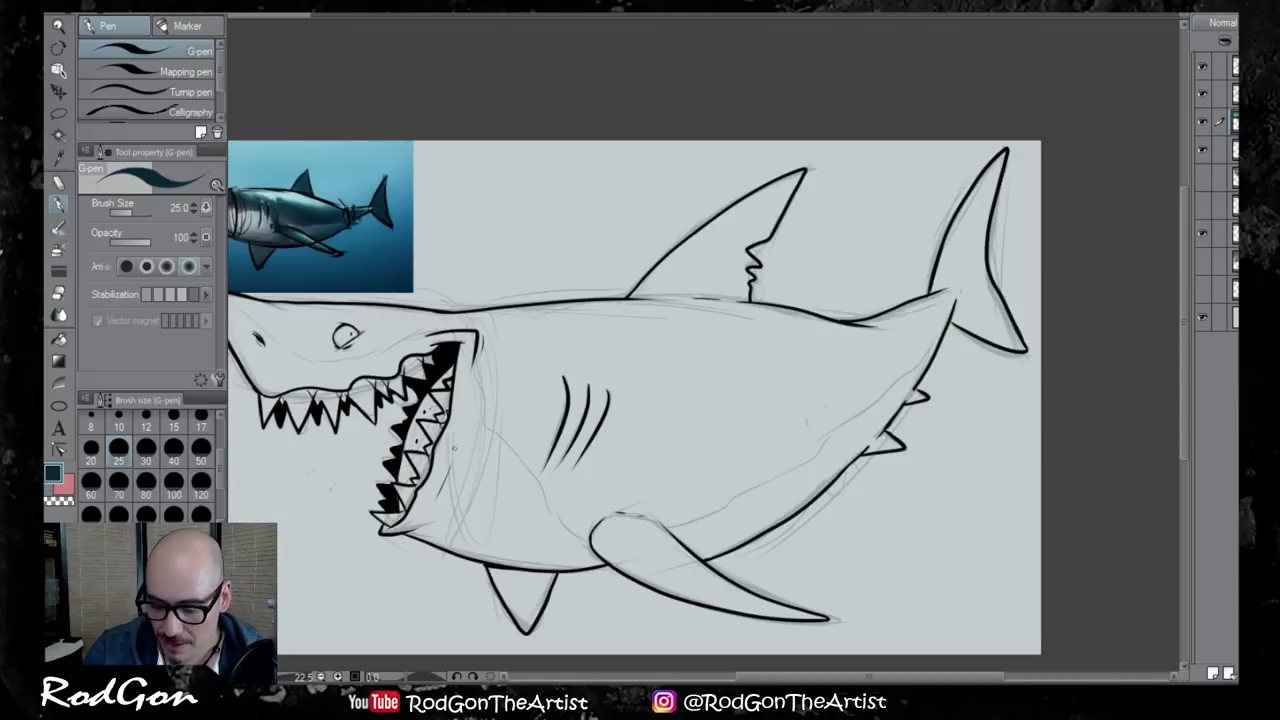
Sample a mid teal from the rear of the reference shark's body and add a new layer for the colours
alt+click(453, 359)
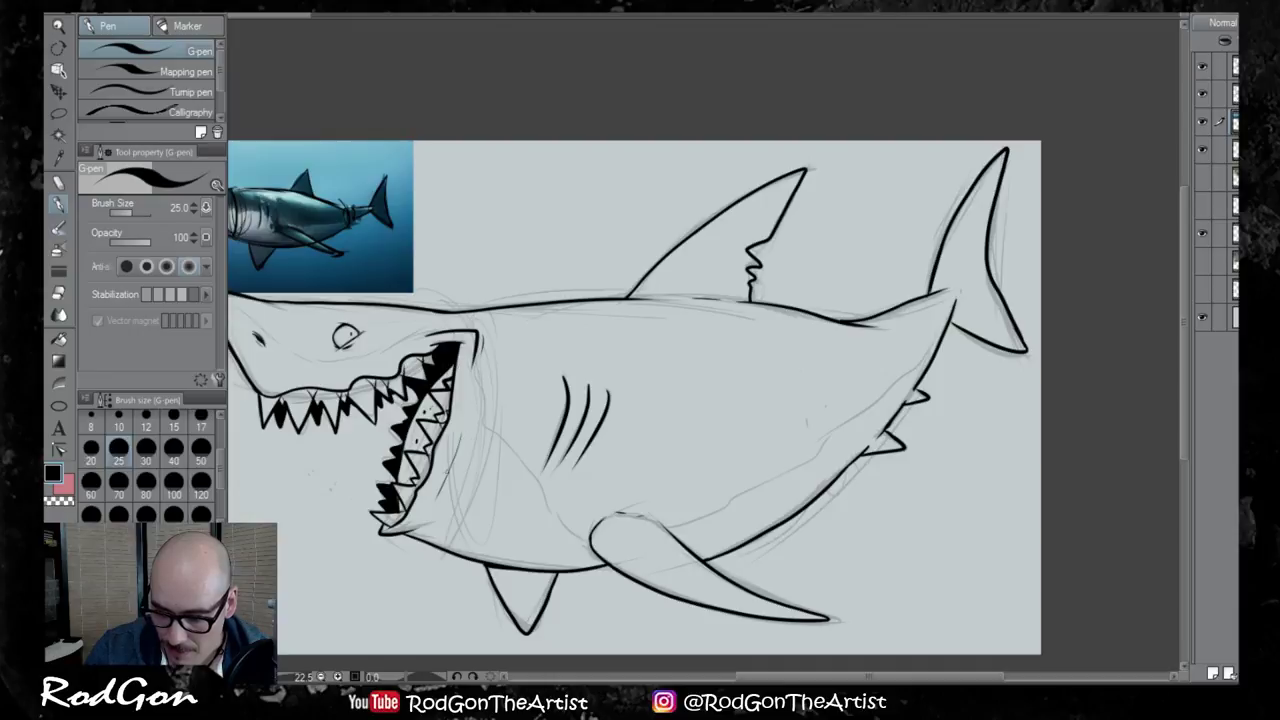
drag(490, 462, 592, 444)
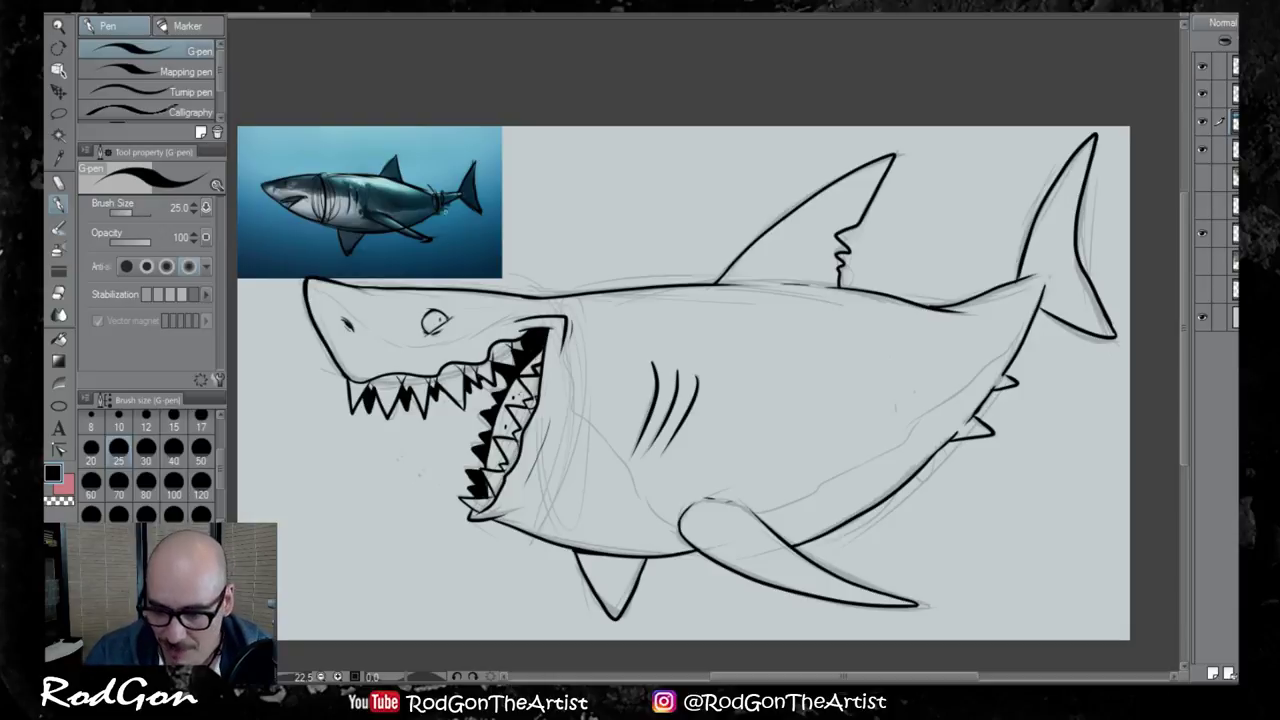
alt+click(430, 195)
alt+click(430, 190)
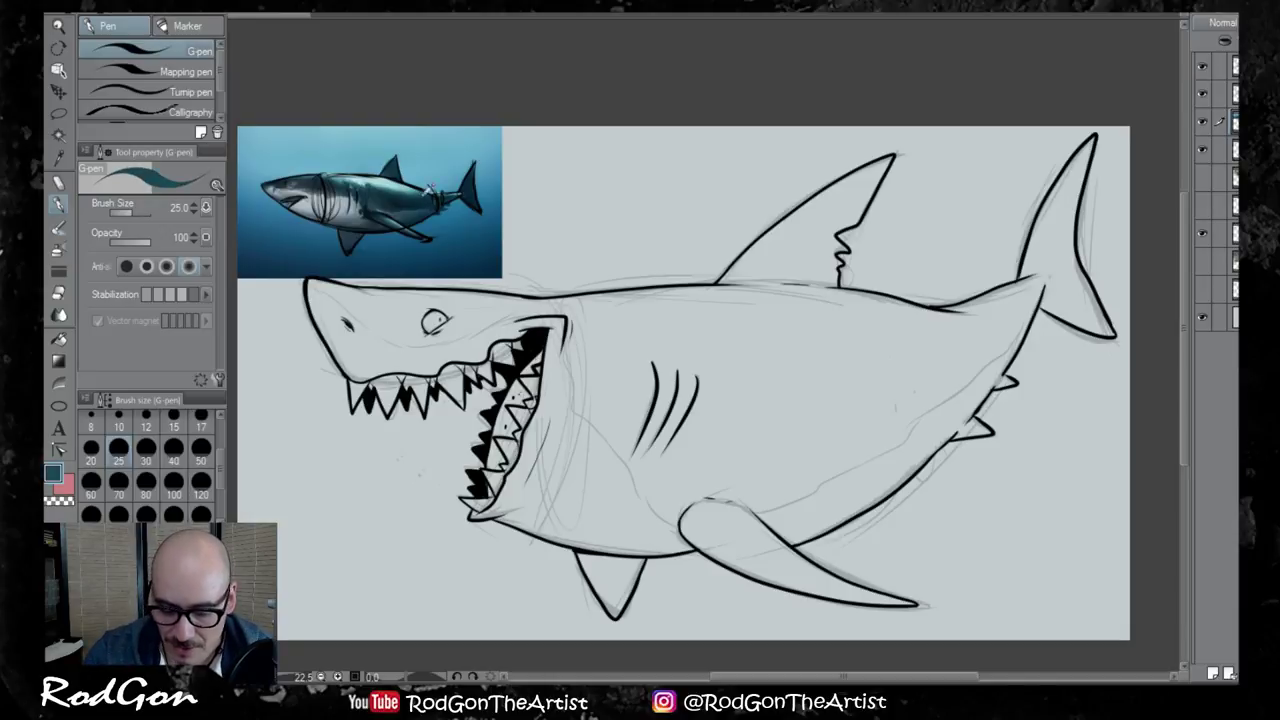
alt+click(428, 190)
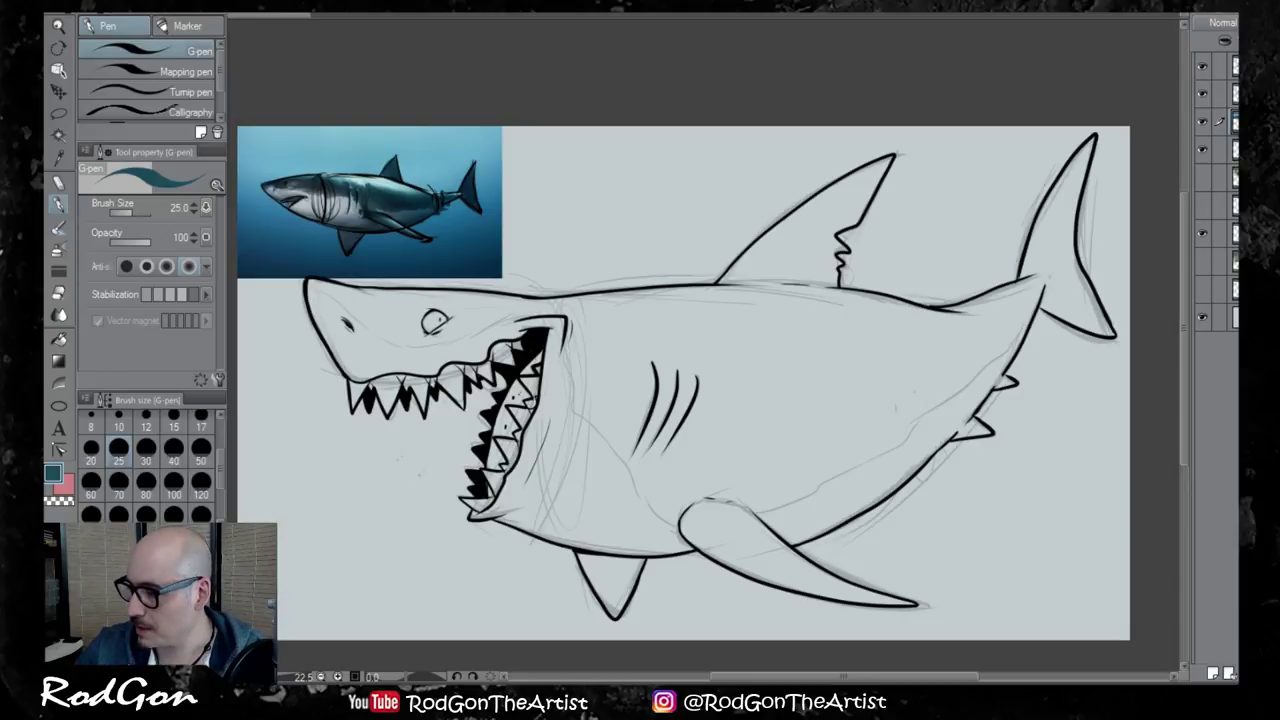
click(1211, 672)
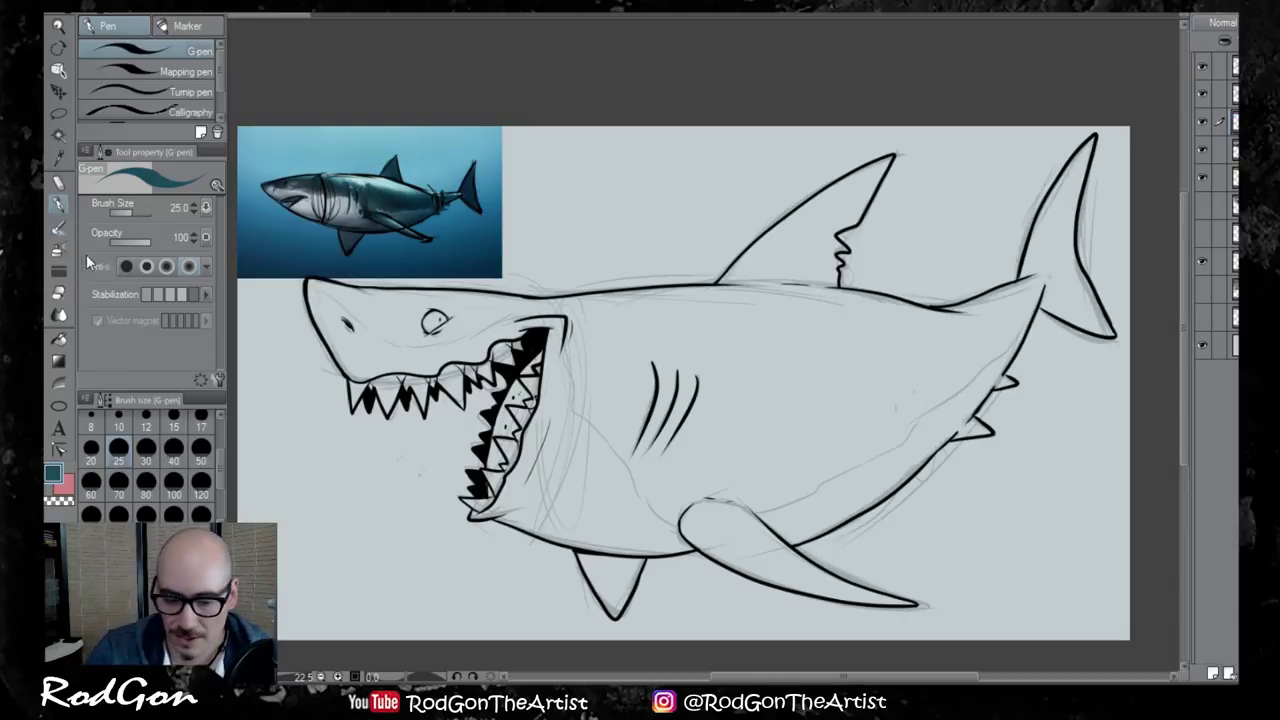
Block in the whole shark, including its fins and tail, with flat teal using the G-pen at size 250
click(60, 204)
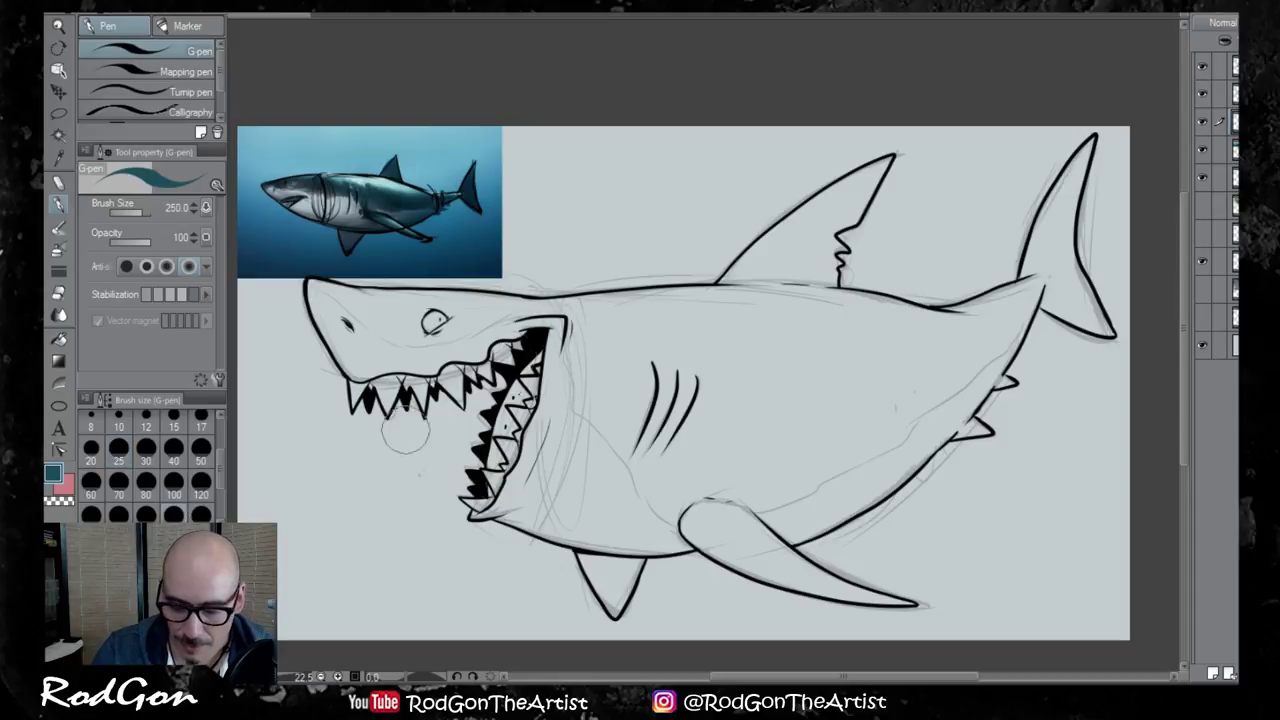
mouse_move(313, 290)
mouse_down()
mouse_move(343, 279)
mouse_move(333, 345)
mouse_move(378, 351)
mouse_move(552, 290)
mouse_move(600, 290)
mouse_move(677, 318)
mouse_move(652, 396)
mouse_move(672, 438)
mouse_move(570, 586)
mouse_move(757, 536)
mouse_move(863, 545)
mouse_move(807, 605)
mouse_move(926, 595)
mouse_move(846, 522)
mouse_move(791, 512)
mouse_move(1020, 345)
mouse_move(1074, 289)
mouse_move(974, 286)
mouse_move(1106, 163)
mouse_move(999, 170)
mouse_move(741, 233)
mouse_move(922, 138)
mouse_move(915, 177)
mouse_move(783, 347)
mouse_move(728, 446)
mouse_move(777, 456)
mouse_move(1063, 298)
mouse_move(1098, 344)
mouse_move(1023, 180)
mouse_up()
drag(535, 297, 424, 295)
mouse_move(365, 355)
mouse_down()
mouse_move(465, 385)
mouse_move(514, 491)
mouse_move(598, 446)
mouse_move(520, 517)
mouse_move(766, 471)
mouse_move(951, 477)
mouse_move(982, 391)
mouse_up()
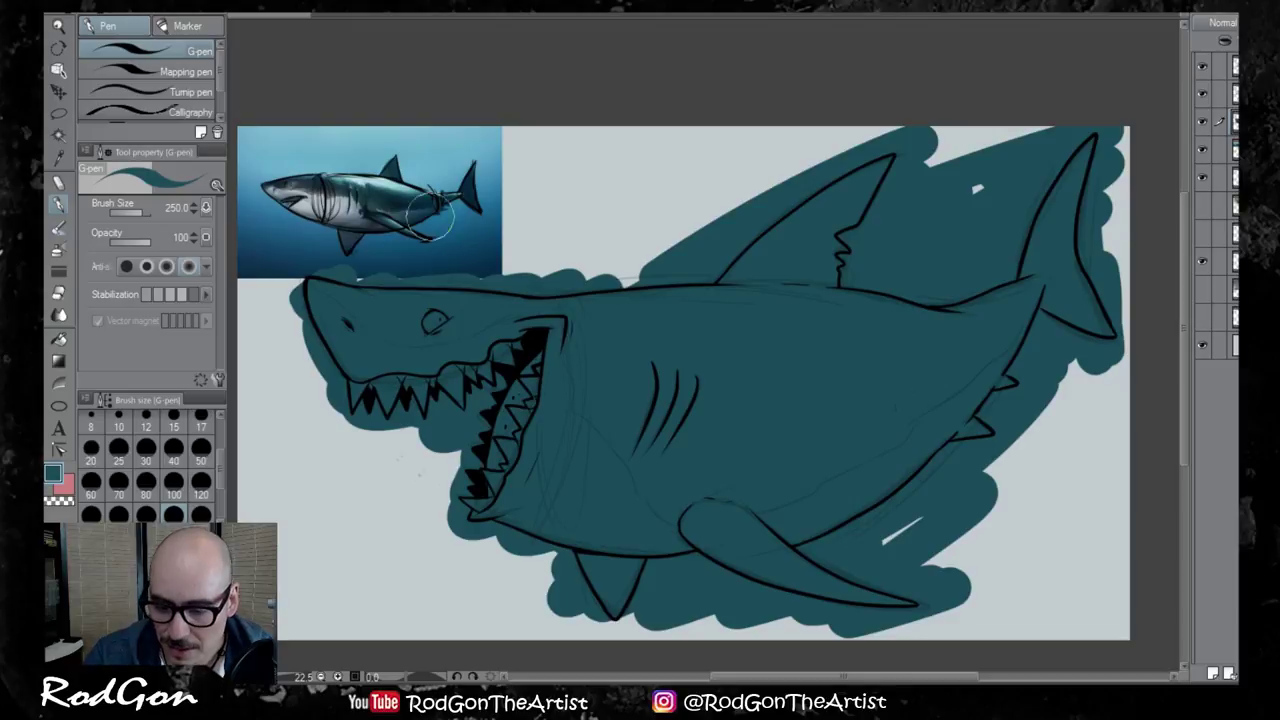
Sample the pale grey of the reference shark's underside and paint the lower snout and upper lip at brush size 120
alt+click(310, 203)
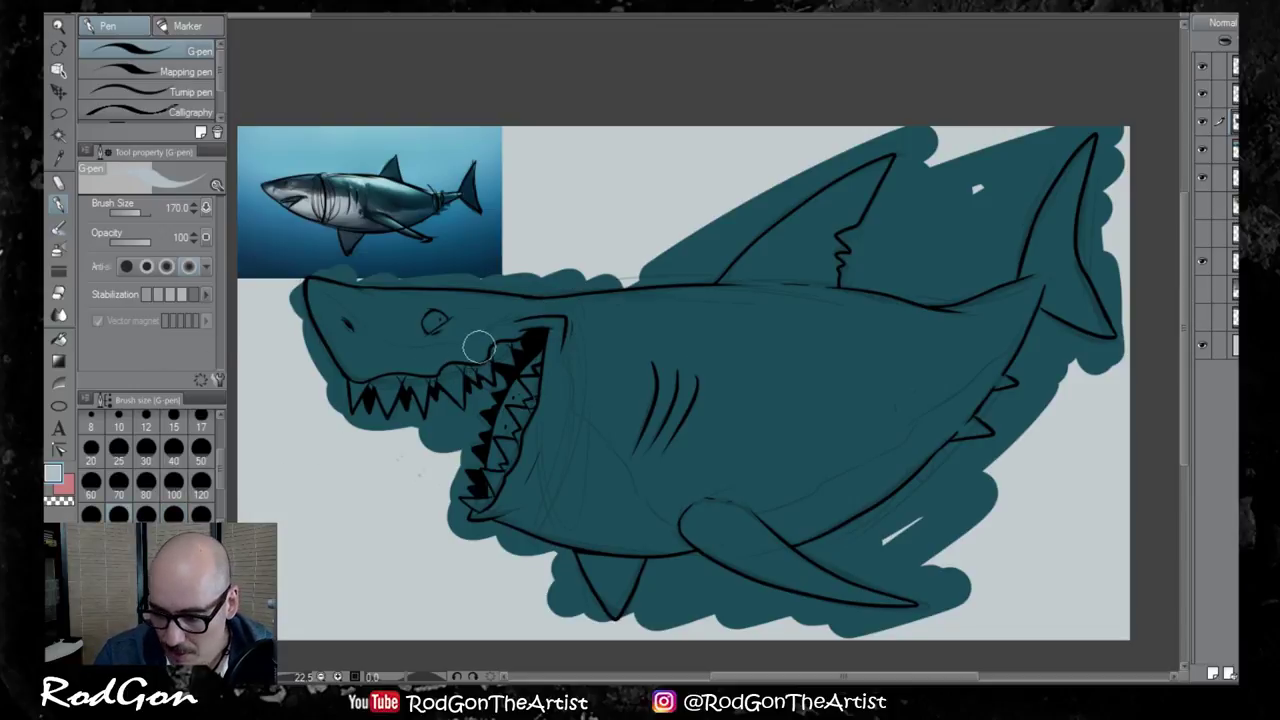
click(201, 485)
drag(308, 285, 358, 347)
mouse_move(542, 326)
mouse_down()
mouse_move(487, 344)
mouse_move(560, 323)
mouse_move(473, 345)
mouse_move(545, 323)
mouse_move(499, 328)
mouse_move(452, 351)
mouse_move(348, 337)
mouse_move(309, 287)
mouse_move(364, 352)
mouse_move(319, 300)
mouse_move(418, 356)
mouse_move(480, 350)
mouse_up()
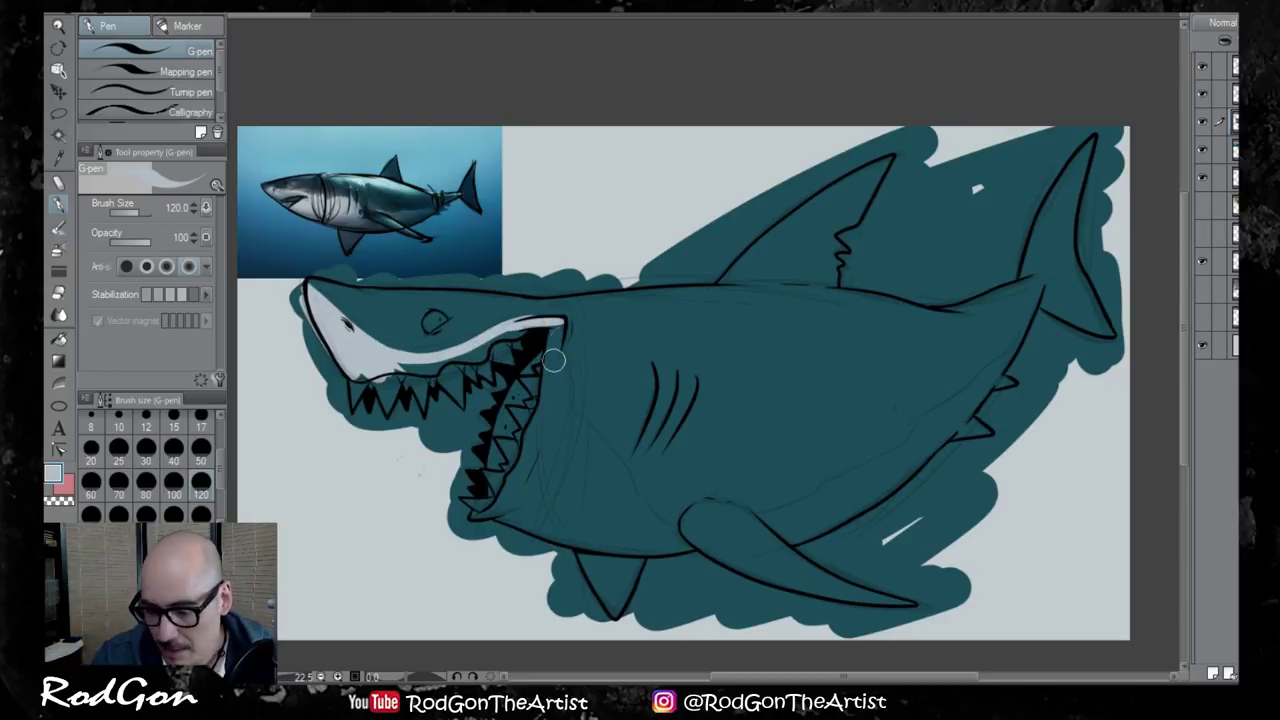
Outline the pale throat patch behind the mouth and paint the pale belly strip from the pectoral fin to the tail
mouse_move(560, 325)
mouse_down()
mouse_move(546, 394)
mouse_move(558, 388)
mouse_move(566, 452)
mouse_move(560, 405)
mouse_move(672, 530)
mouse_up()
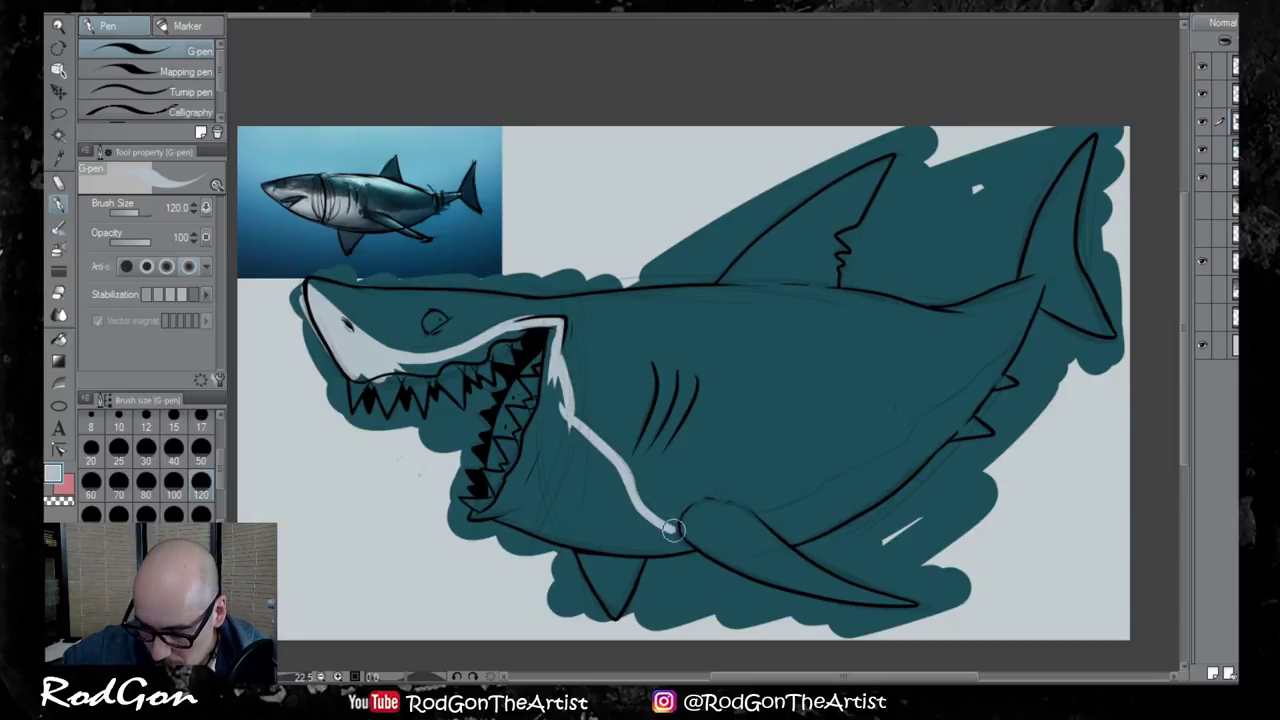
mouse_move(760, 514)
mouse_down()
mouse_move(805, 507)
mouse_move(1010, 350)
mouse_move(948, 430)
mouse_move(895, 468)
mouse_up()
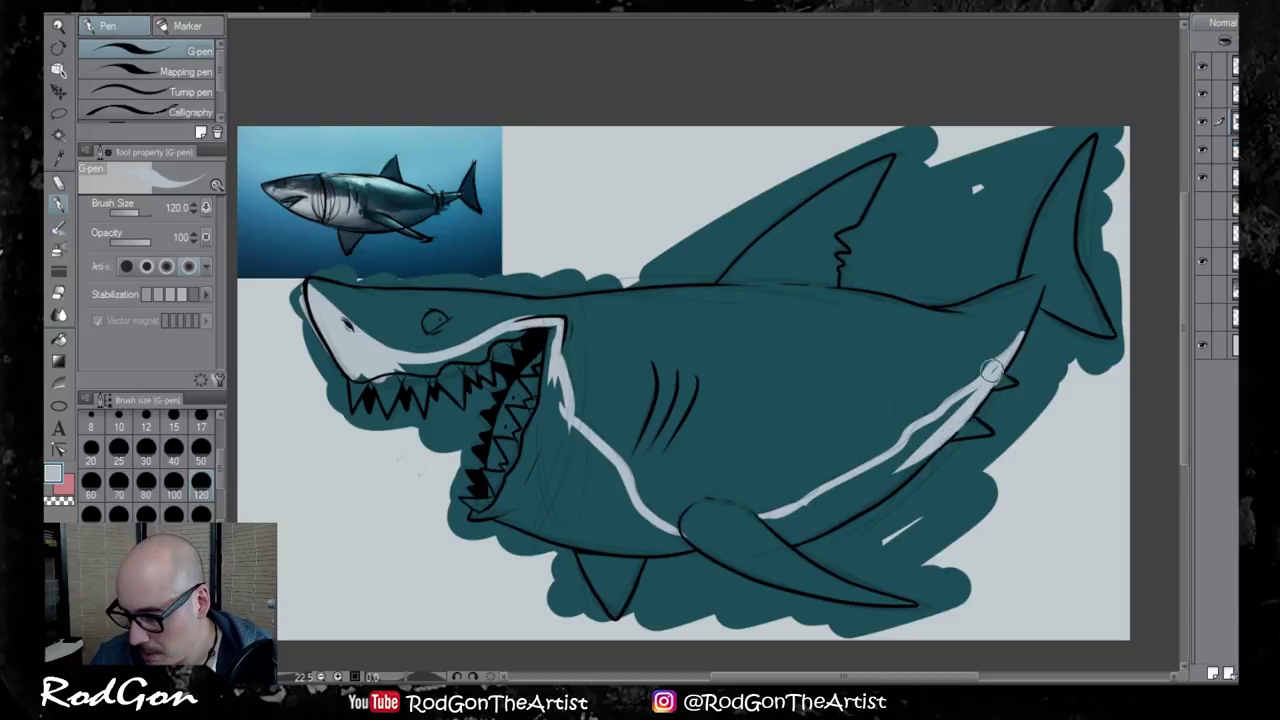
mouse_move(990, 370)
mouse_down()
mouse_move(899, 459)
mouse_move(1005, 357)
mouse_move(835, 510)
mouse_up()
mouse_move(945, 428)
mouse_down()
mouse_move(901, 472)
mouse_move(770, 517)
mouse_move(827, 543)
mouse_move(787, 520)
mouse_move(878, 477)
mouse_move(844, 482)
mouse_move(797, 518)
mouse_move(810, 527)
mouse_move(761, 515)
mouse_move(795, 540)
mouse_up()
Fill the lower jaw, throat and small belly fin with pale grey and cover the remaining gaps along the upper lip
mouse_move(553, 334)
mouse_down()
mouse_move(548, 391)
mouse_move(555, 330)
mouse_move(537, 419)
mouse_move(546, 397)
mouse_move(498, 501)
mouse_move(521, 468)
mouse_move(527, 521)
mouse_move(556, 545)
mouse_move(542, 407)
mouse_move(583, 485)
mouse_up()
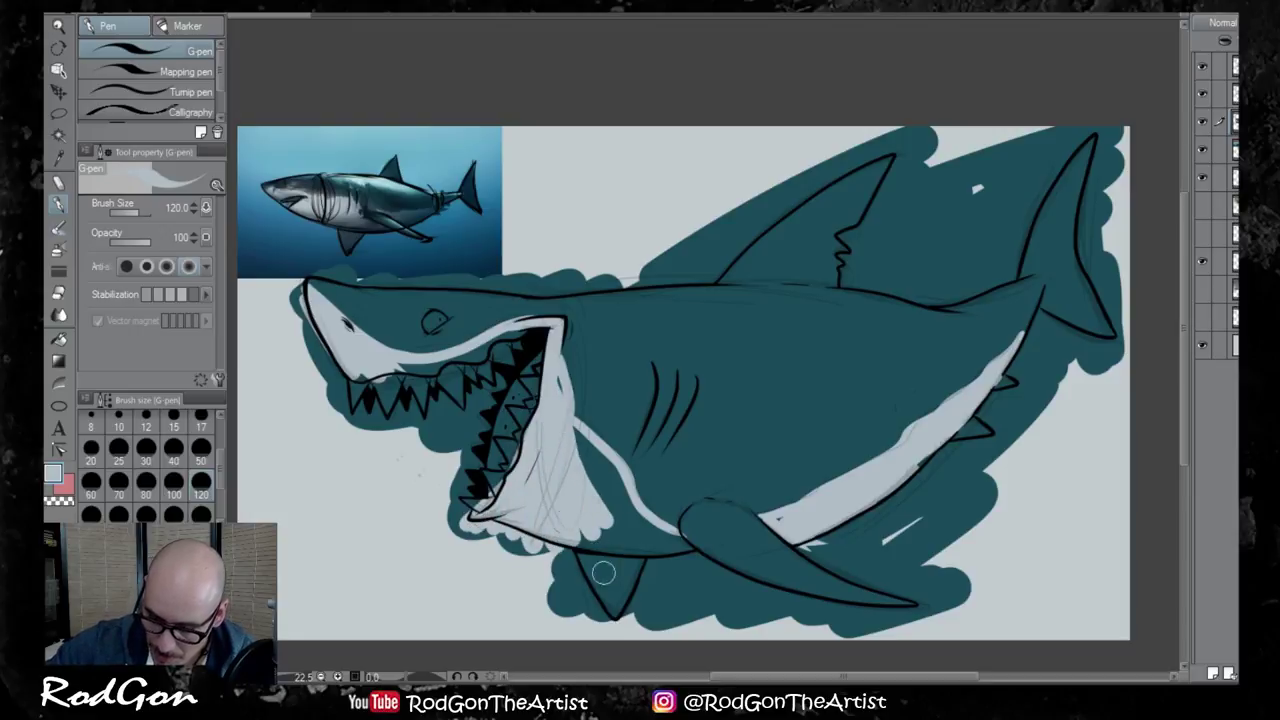
mouse_move(603, 572)
mouse_down()
mouse_move(638, 604)
mouse_move(609, 547)
mouse_move(652, 561)
mouse_move(563, 437)
mouse_move(610, 469)
mouse_move(685, 545)
mouse_up()
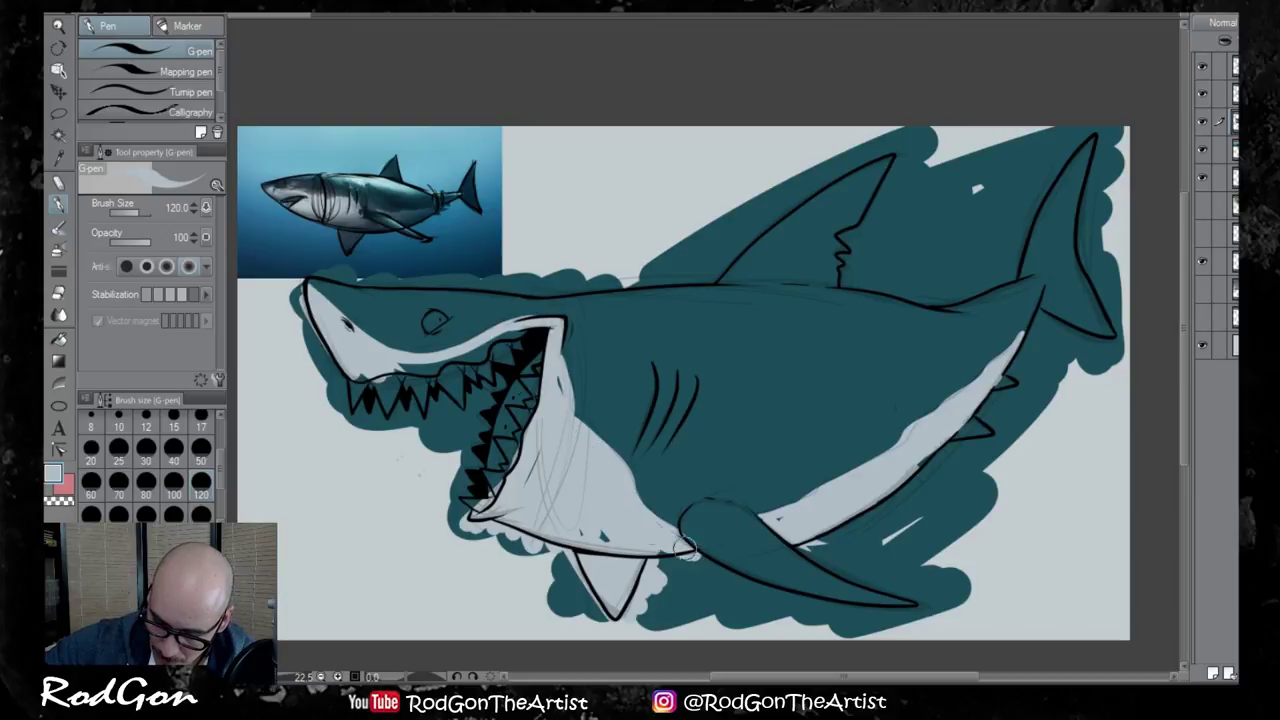
drag(586, 532, 602, 539)
drag(553, 375, 560, 394)
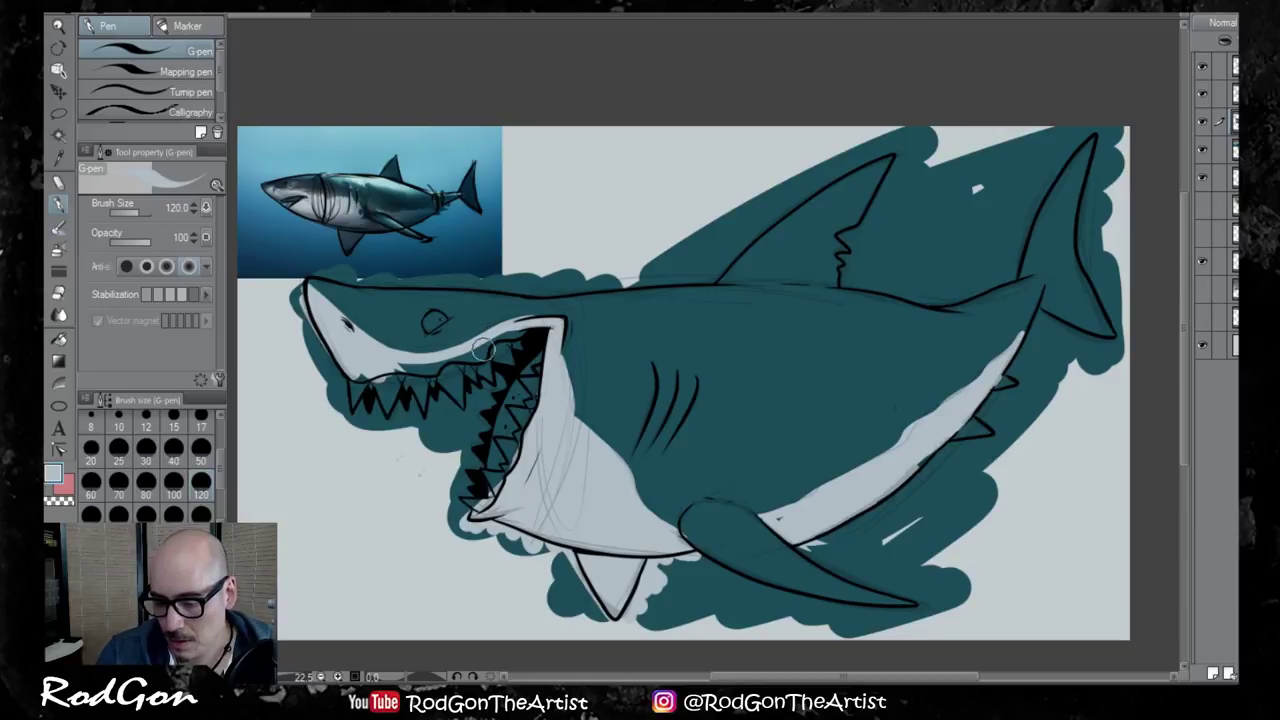
mouse_move(484, 349)
mouse_down()
mouse_move(515, 335)
mouse_move(430, 361)
mouse_move(462, 362)
mouse_move(345, 375)
mouse_move(311, 311)
mouse_move(355, 376)
mouse_move(452, 363)
mouse_up()
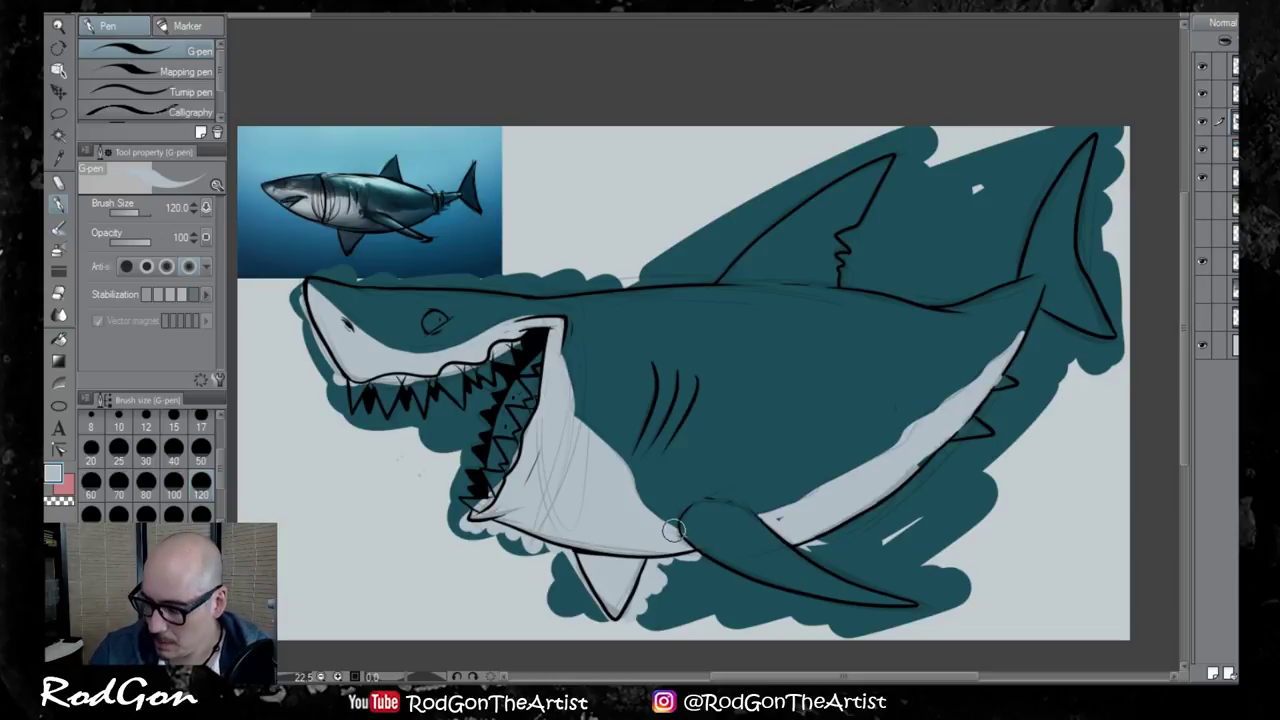
Clean up the teal and pale grey edges where the belly meets the pectoral fin
alt+click(732, 420)
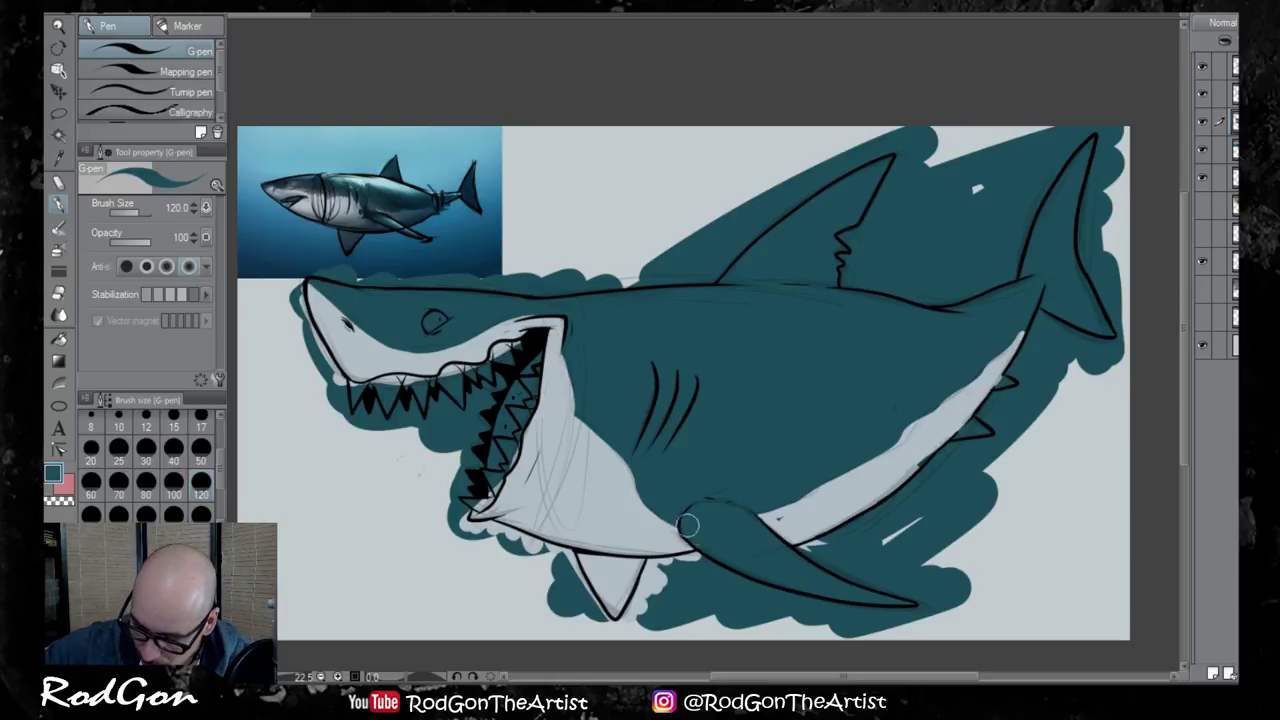
alt+click(833, 512)
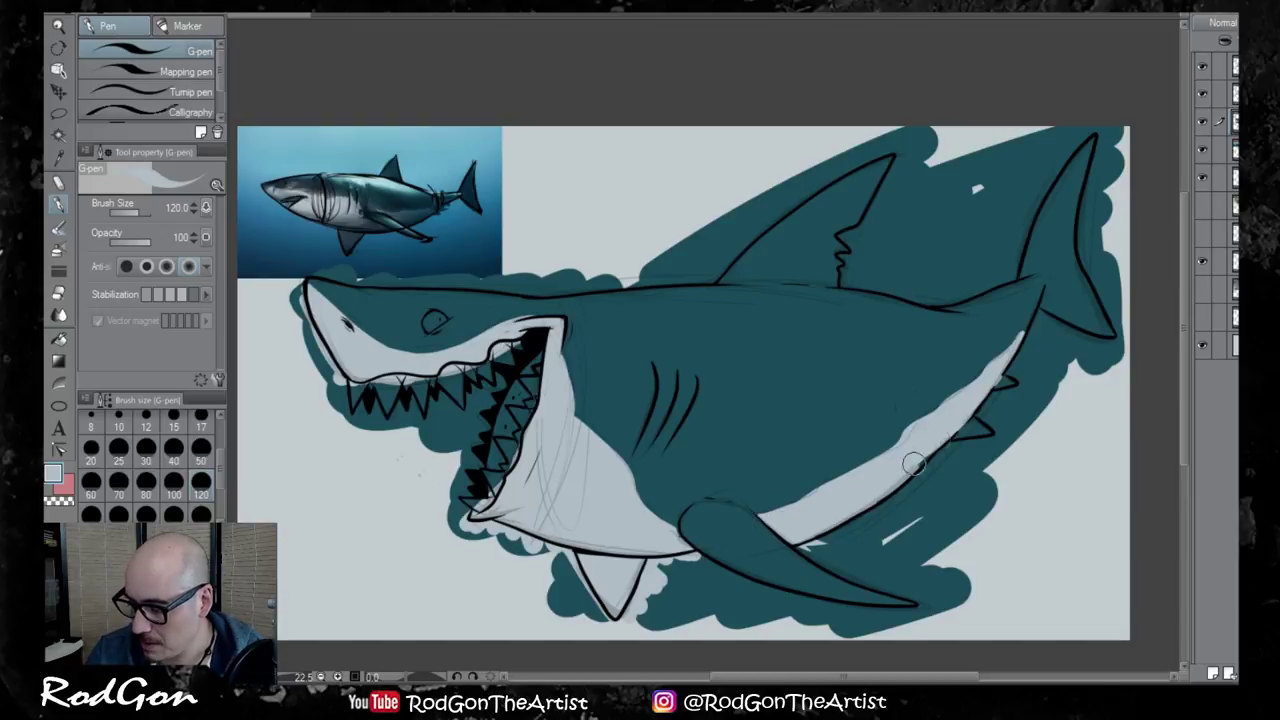
alt+click(1058, 272)
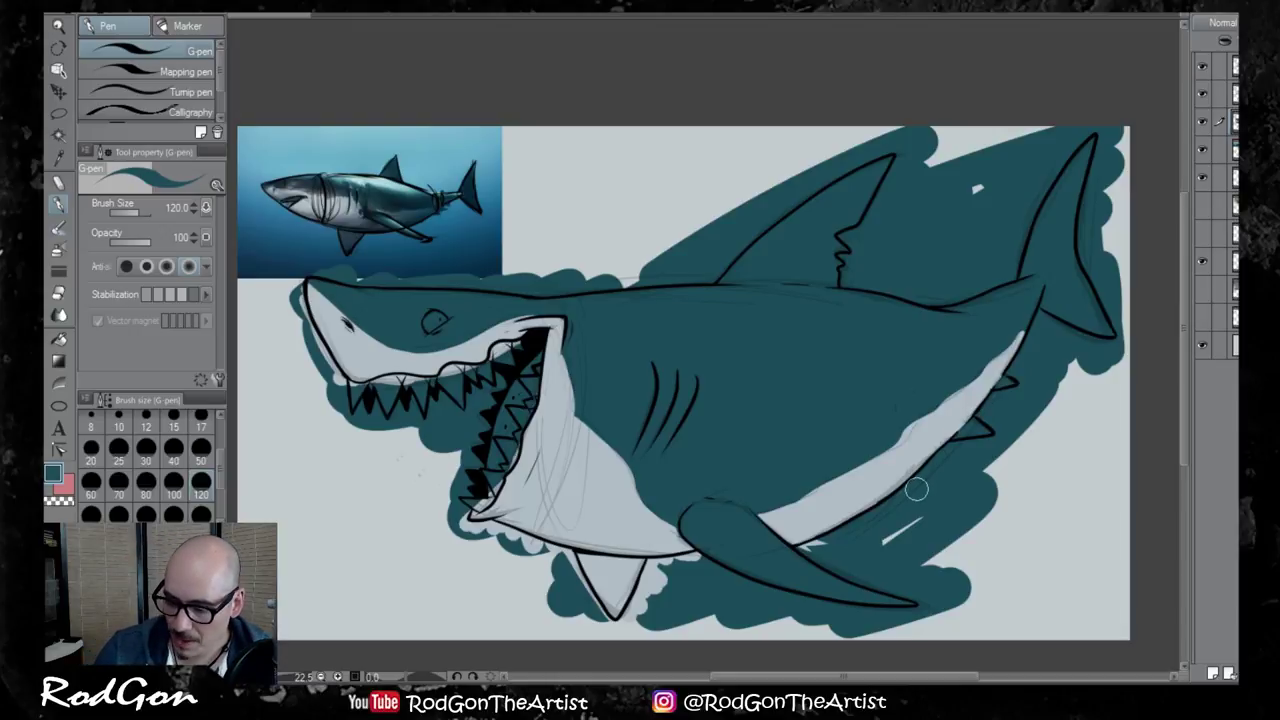
Paint a highlight band along the back from the head to the tail base with a lighter teal sampled from the reference
alt+click(383, 185)
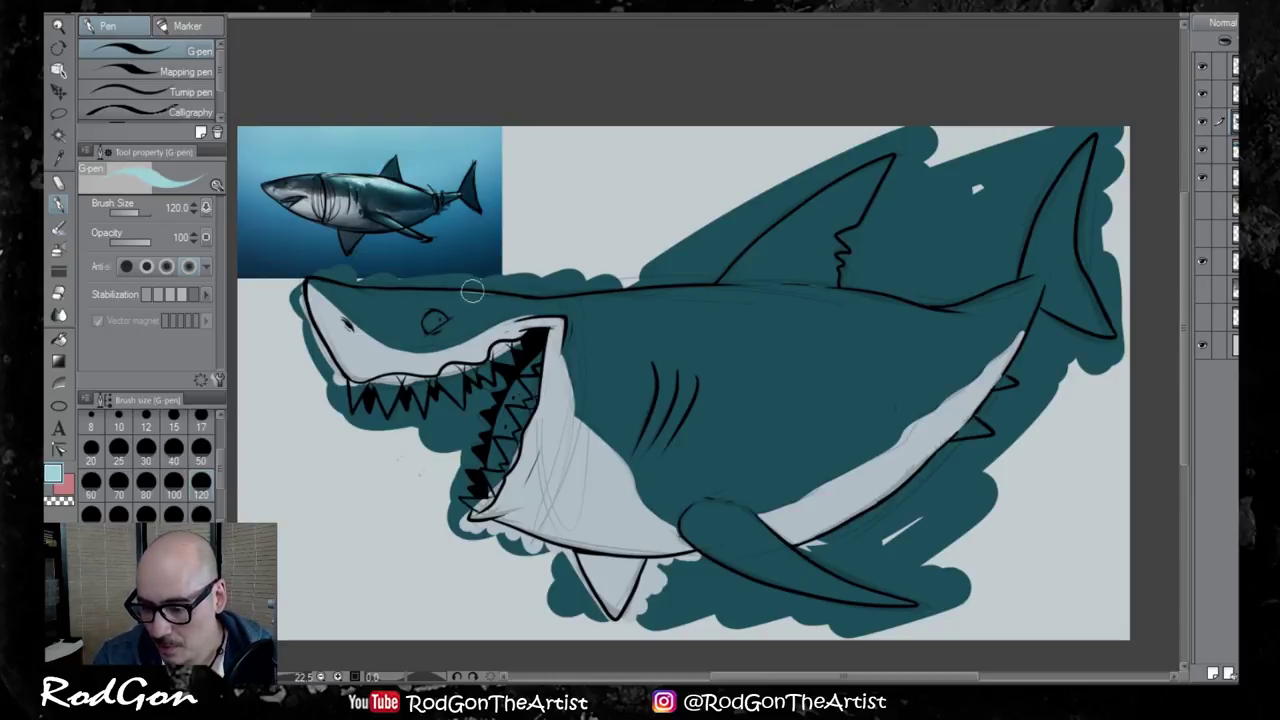
mouse_move(472, 291)
mouse_down()
mouse_move(718, 288)
mouse_move(564, 305)
mouse_move(747, 291)
mouse_move(642, 309)
mouse_move(605, 297)
mouse_move(787, 291)
mouse_move(613, 303)
mouse_move(802, 301)
mouse_move(662, 311)
mouse_move(920, 314)
mouse_up()
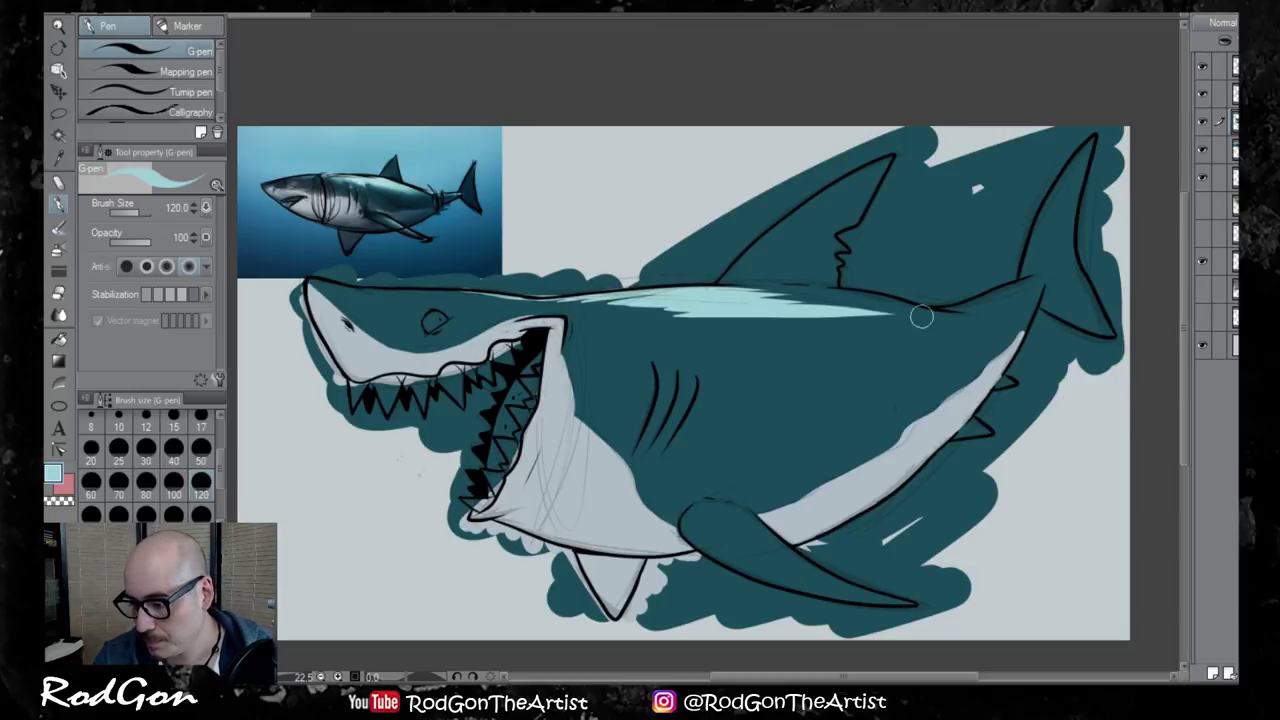
alt+click(400, 191)
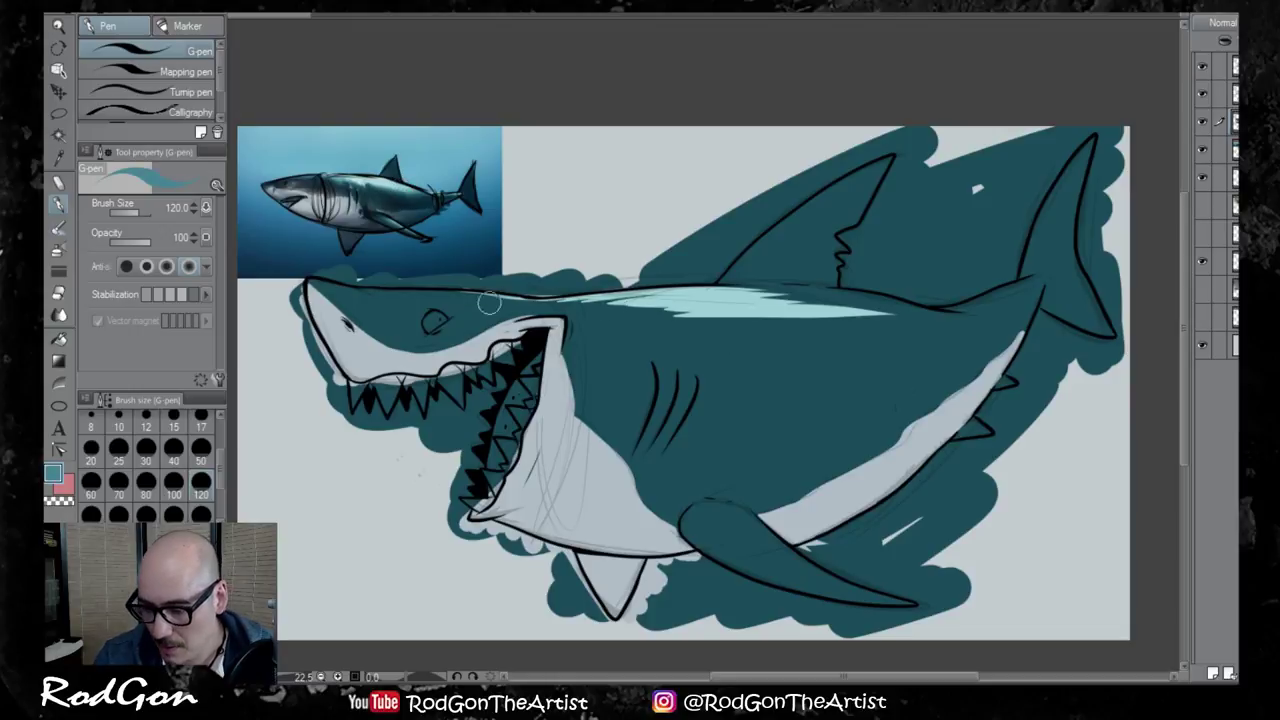
drag(479, 293, 688, 293)
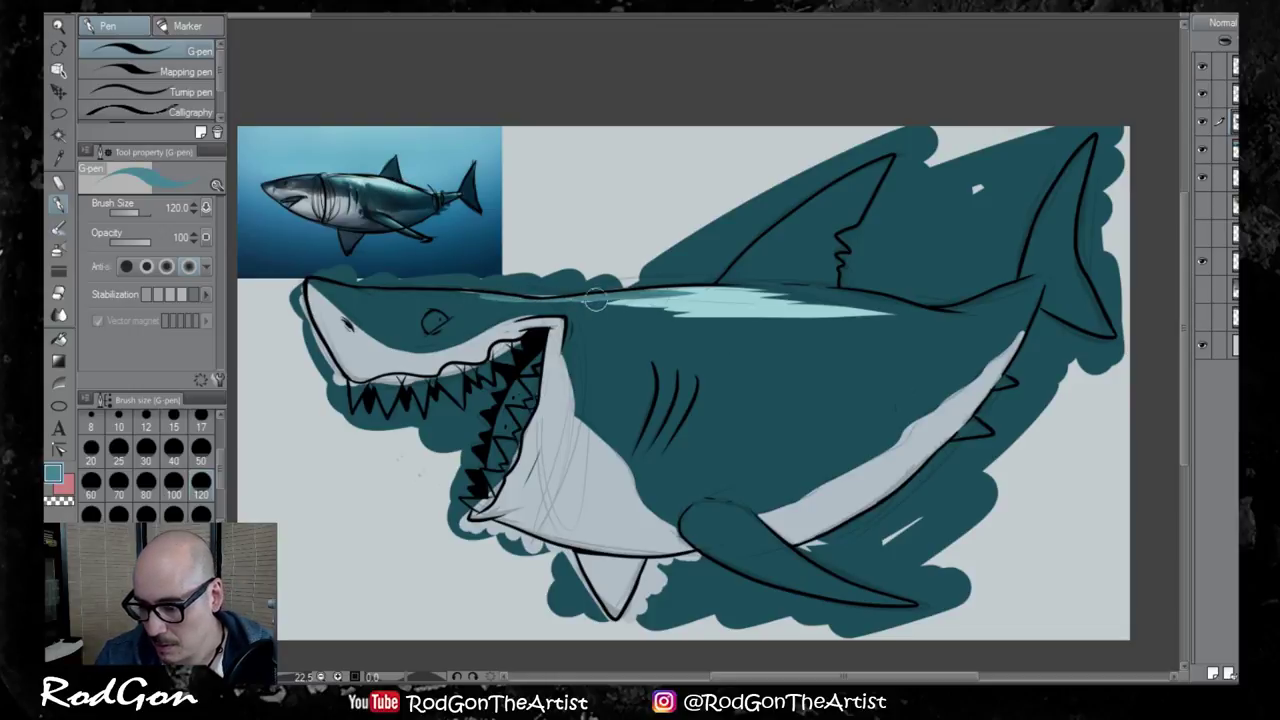
mouse_move(594, 300)
mouse_down()
mouse_move(724, 295)
mouse_move(599, 305)
mouse_move(754, 308)
mouse_move(636, 307)
mouse_move(674, 315)
mouse_move(639, 296)
mouse_move(821, 305)
mouse_move(711, 315)
mouse_move(879, 309)
mouse_move(748, 310)
mouse_move(806, 298)
mouse_move(977, 302)
mouse_move(949, 311)
mouse_move(1027, 280)
mouse_move(951, 310)
mouse_move(965, 306)
mouse_move(882, 305)
mouse_move(921, 311)
mouse_move(640, 289)
mouse_move(762, 297)
mouse_up()
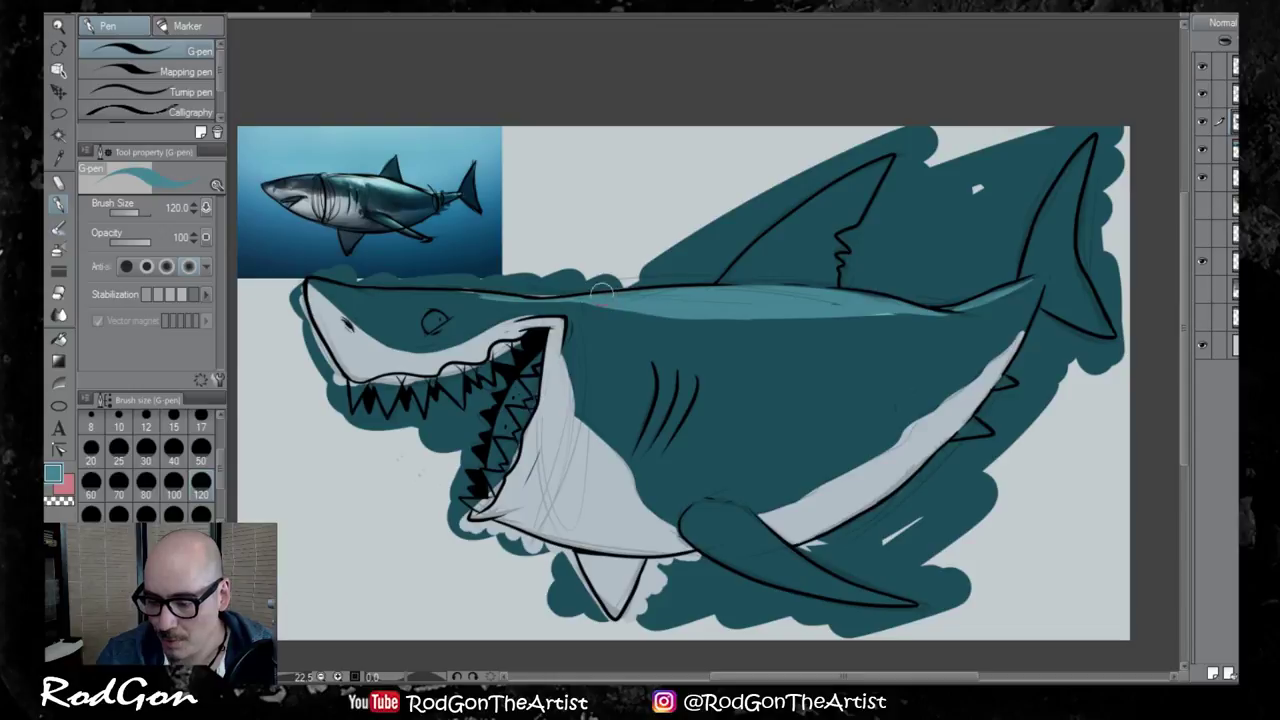
drag(590, 301, 572, 295)
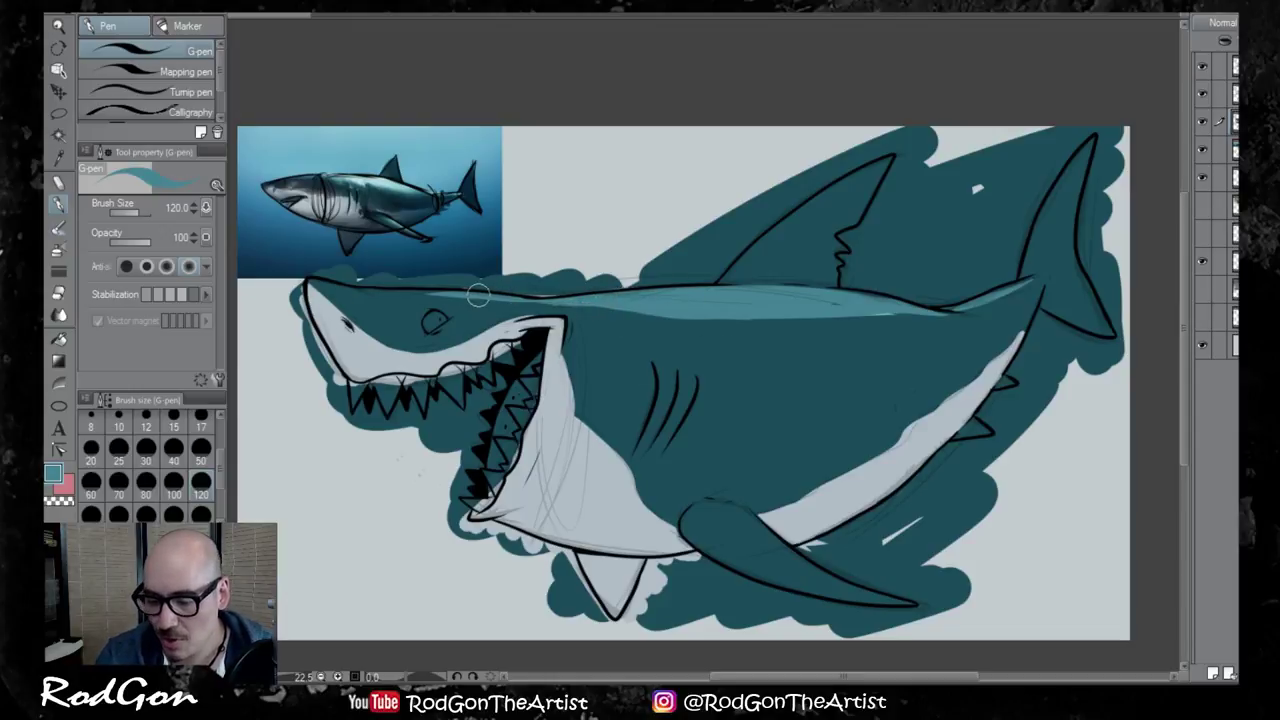
alt+click(401, 311)
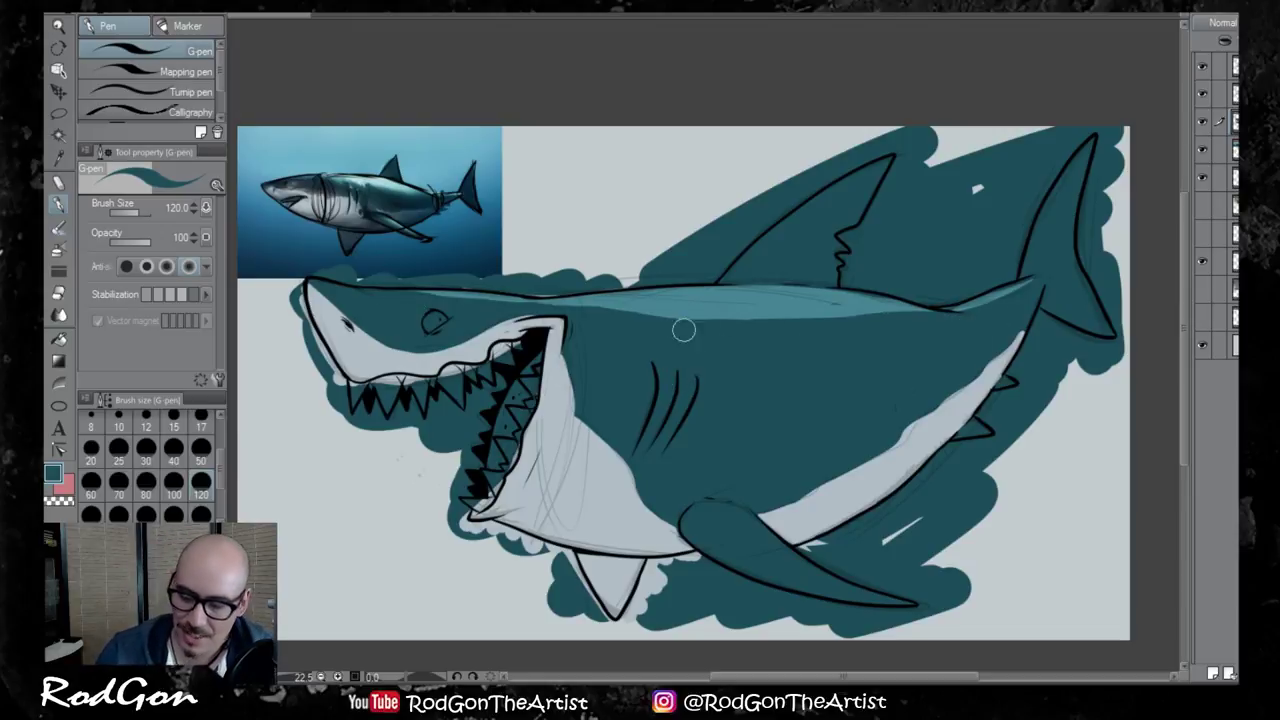
Add lighter teal highlights along the front edge of the tail fin and dorsal fin and the upper edge of the pectoral fin
alt+click(795, 303)
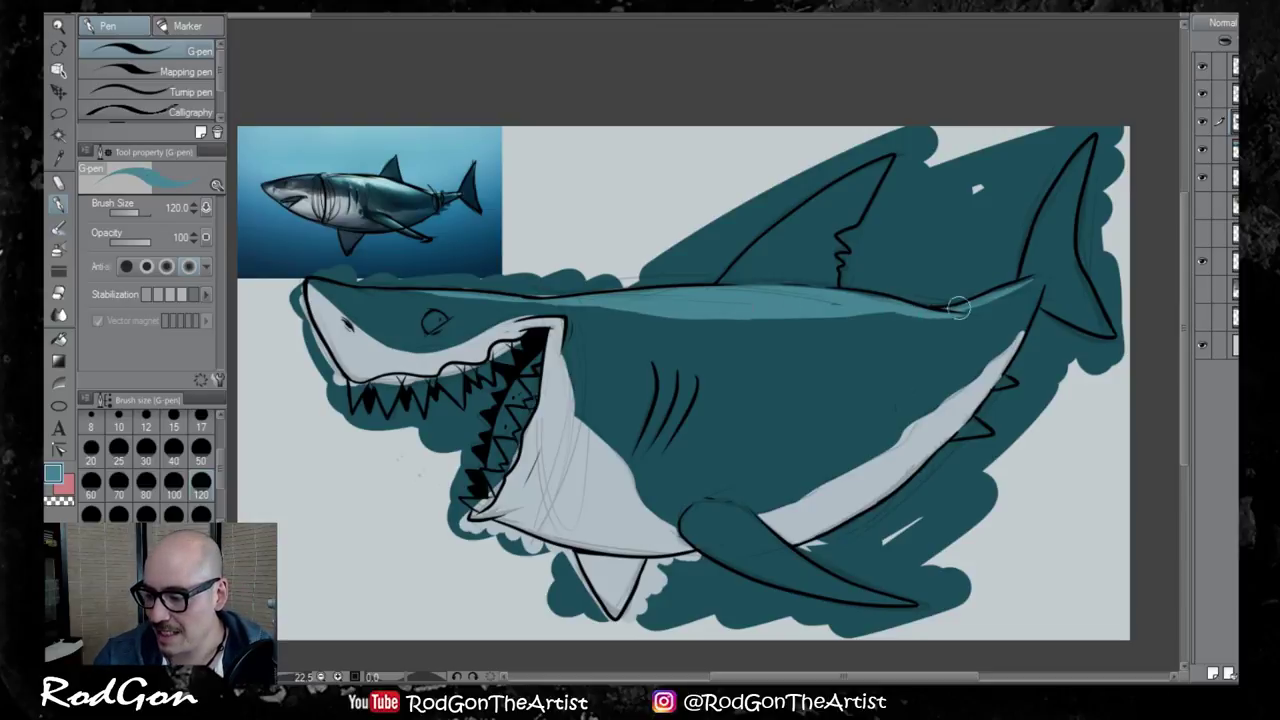
drag(1083, 150, 1037, 250)
mouse_move(1065, 173)
mouse_down()
mouse_move(1023, 276)
mouse_move(1088, 135)
mouse_move(1031, 236)
mouse_move(1020, 289)
mouse_up()
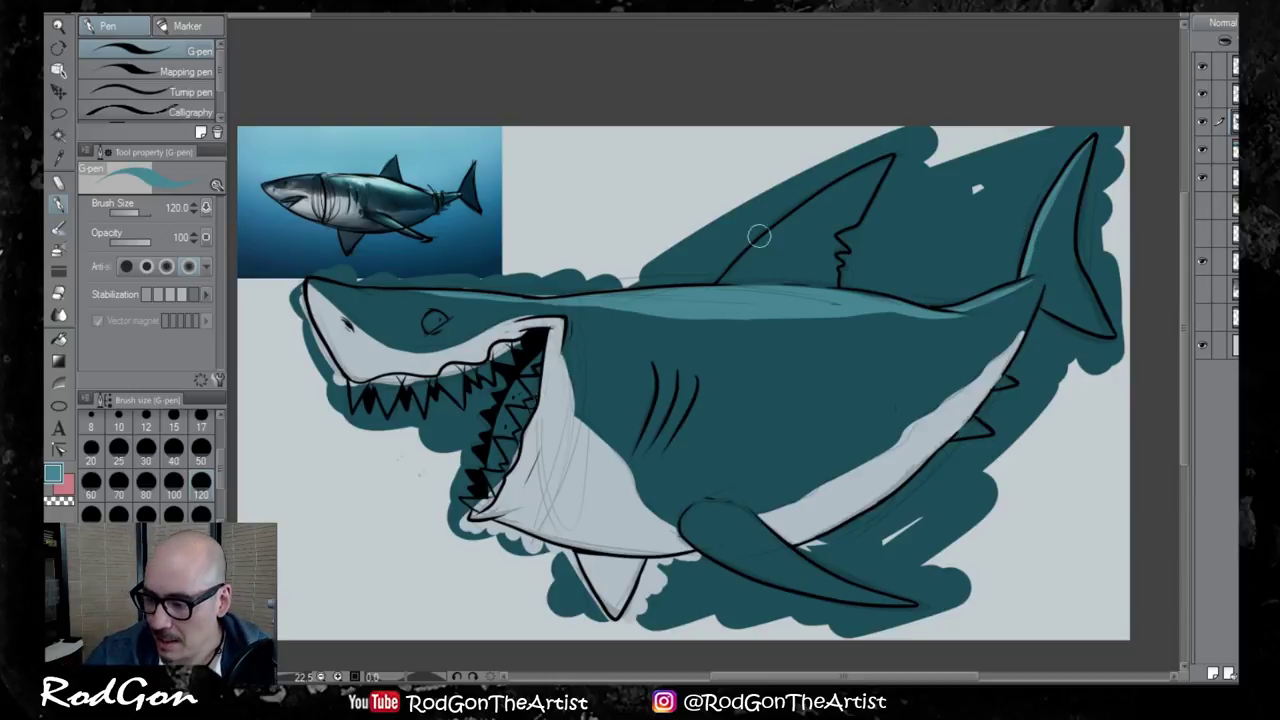
drag(893, 159, 723, 279)
drag(845, 179, 722, 278)
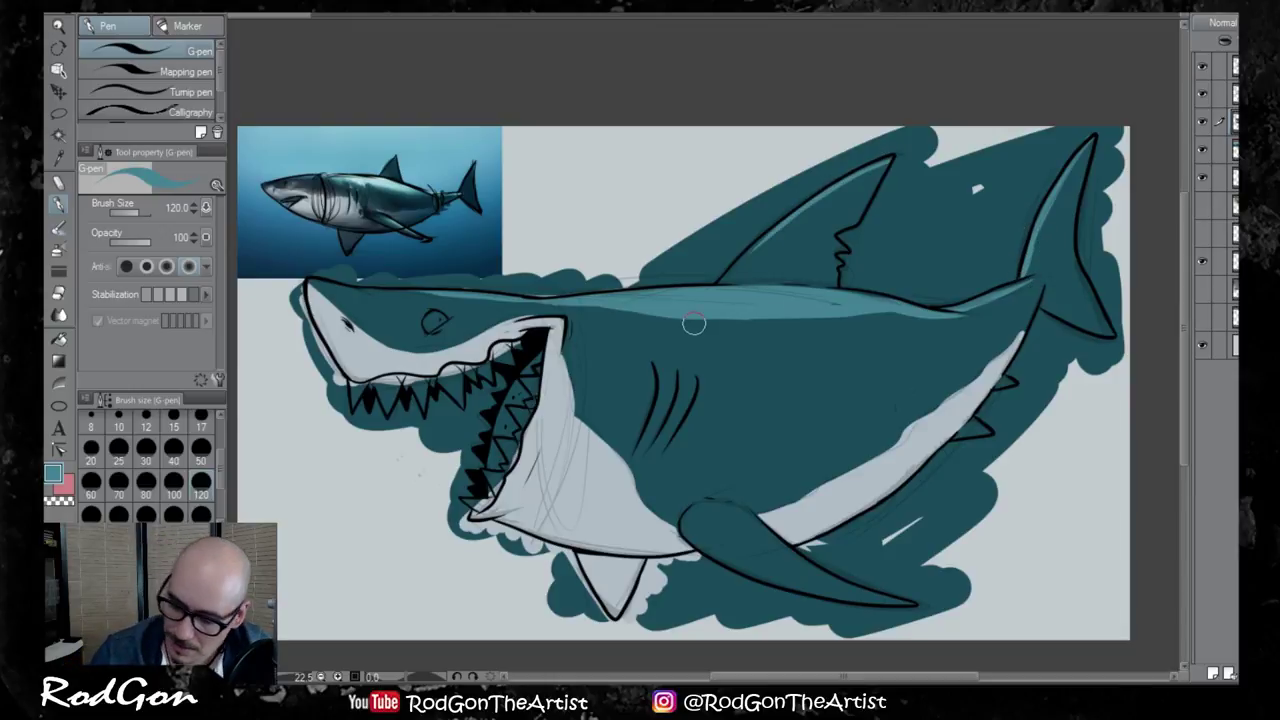
mouse_move(760, 531)
mouse_down()
mouse_move(823, 576)
mouse_move(748, 514)
mouse_move(812, 568)
mouse_move(759, 529)
mouse_move(879, 590)
mouse_up()
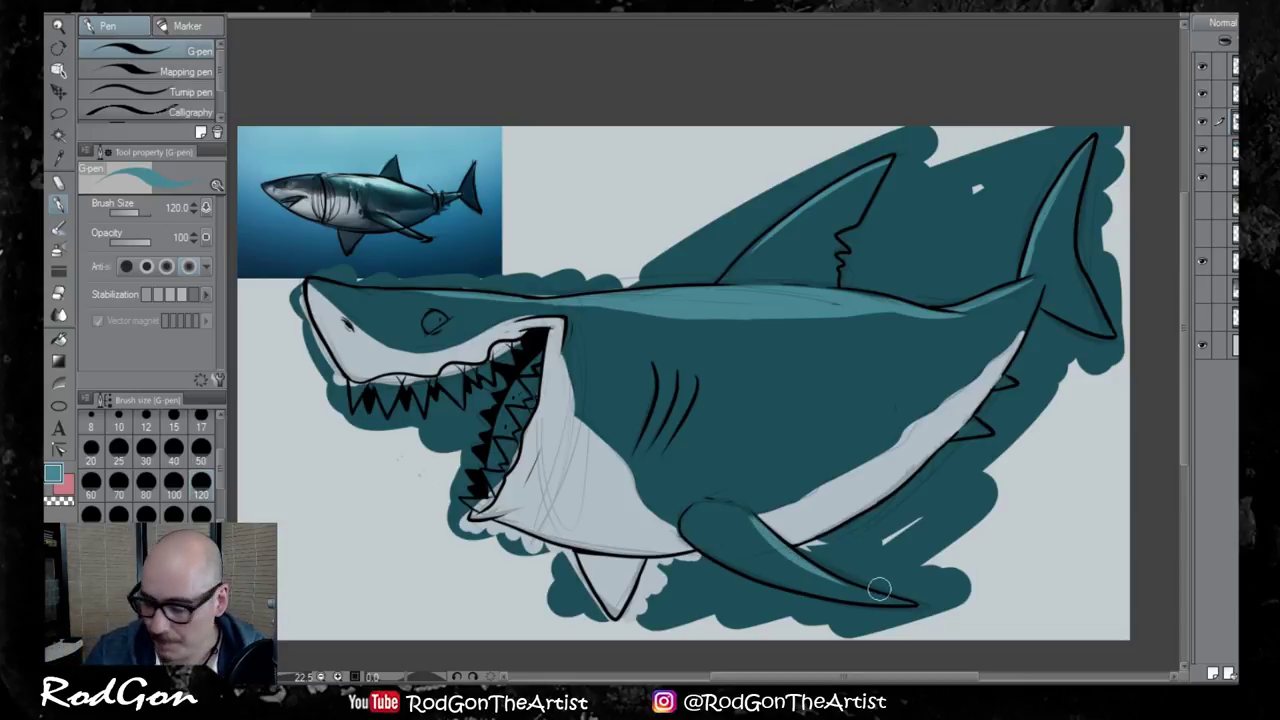
Soften the lower edge of the back highlight into the body teal using the Blend tool at size 80
click(60, 314)
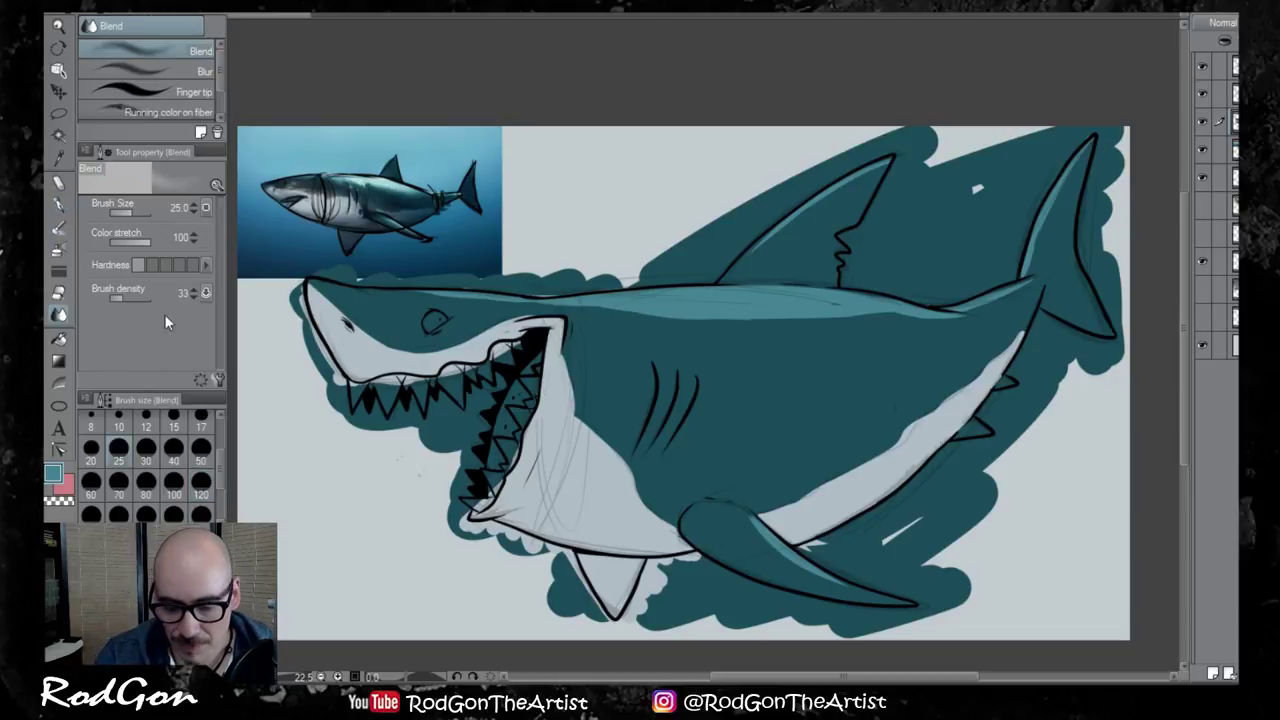
click(146, 490)
drag(677, 321, 978, 319)
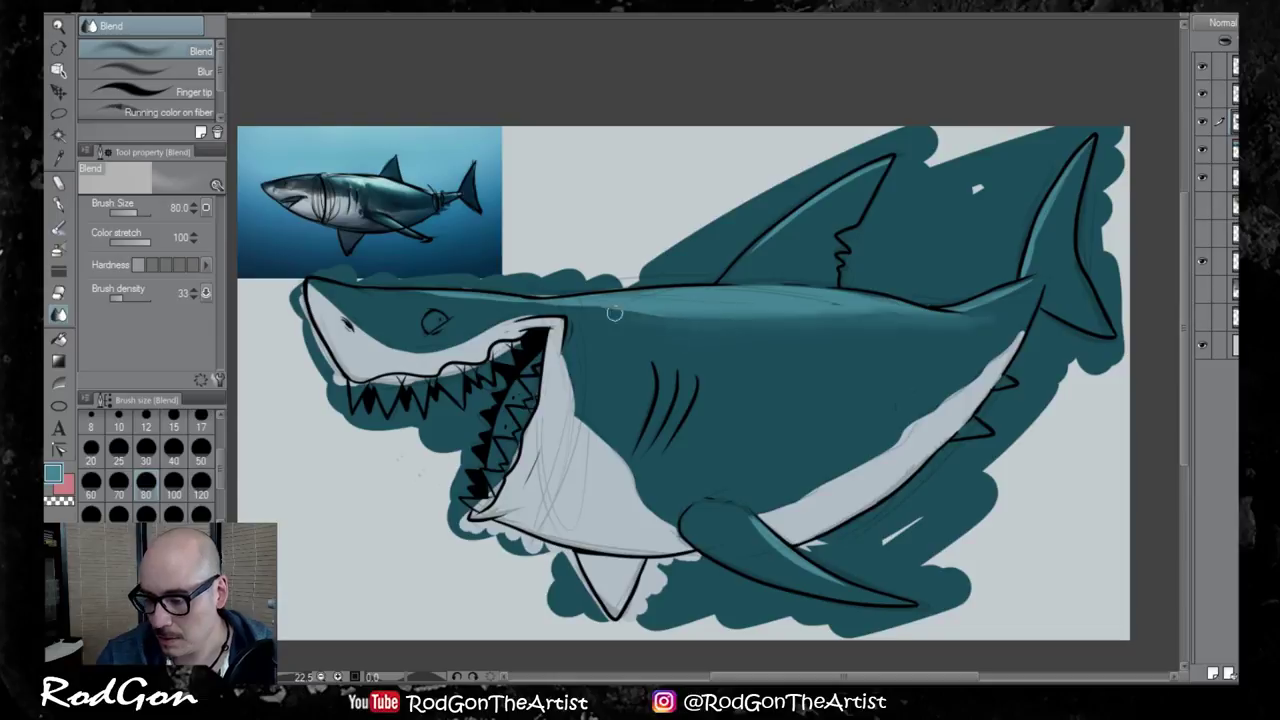
drag(615, 314, 554, 305)
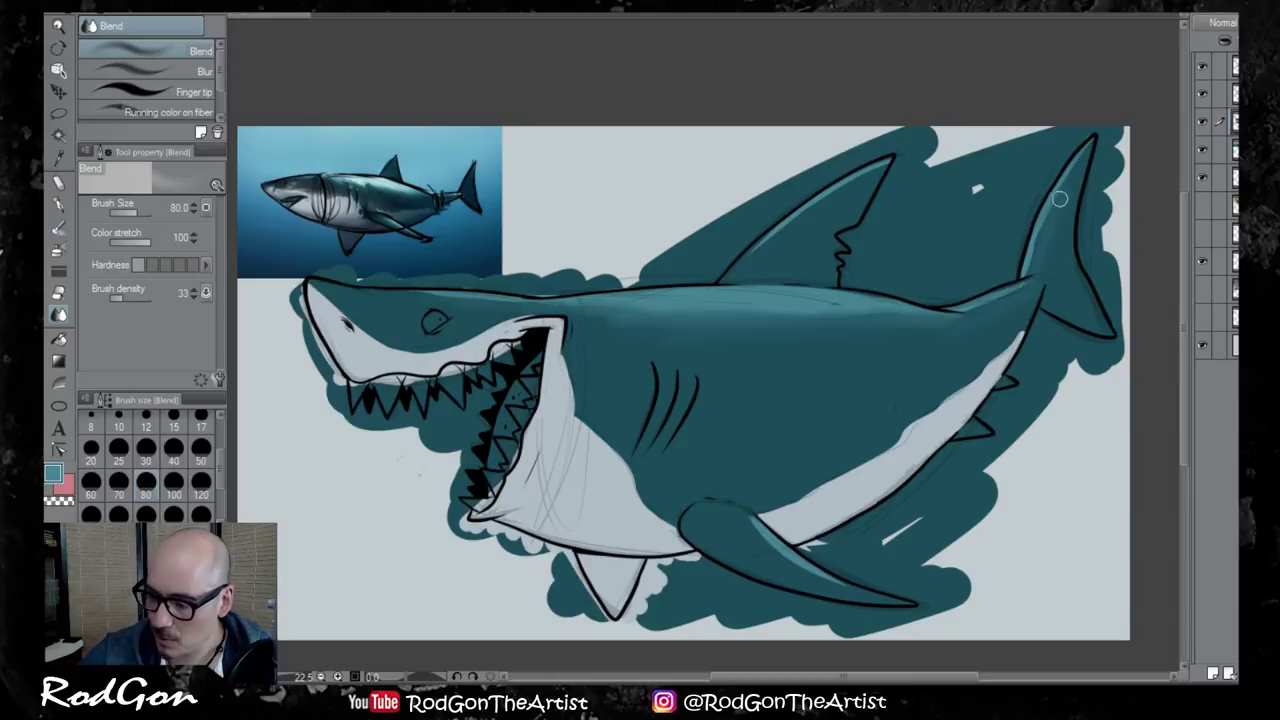
scroll(524, 408, up, 2)
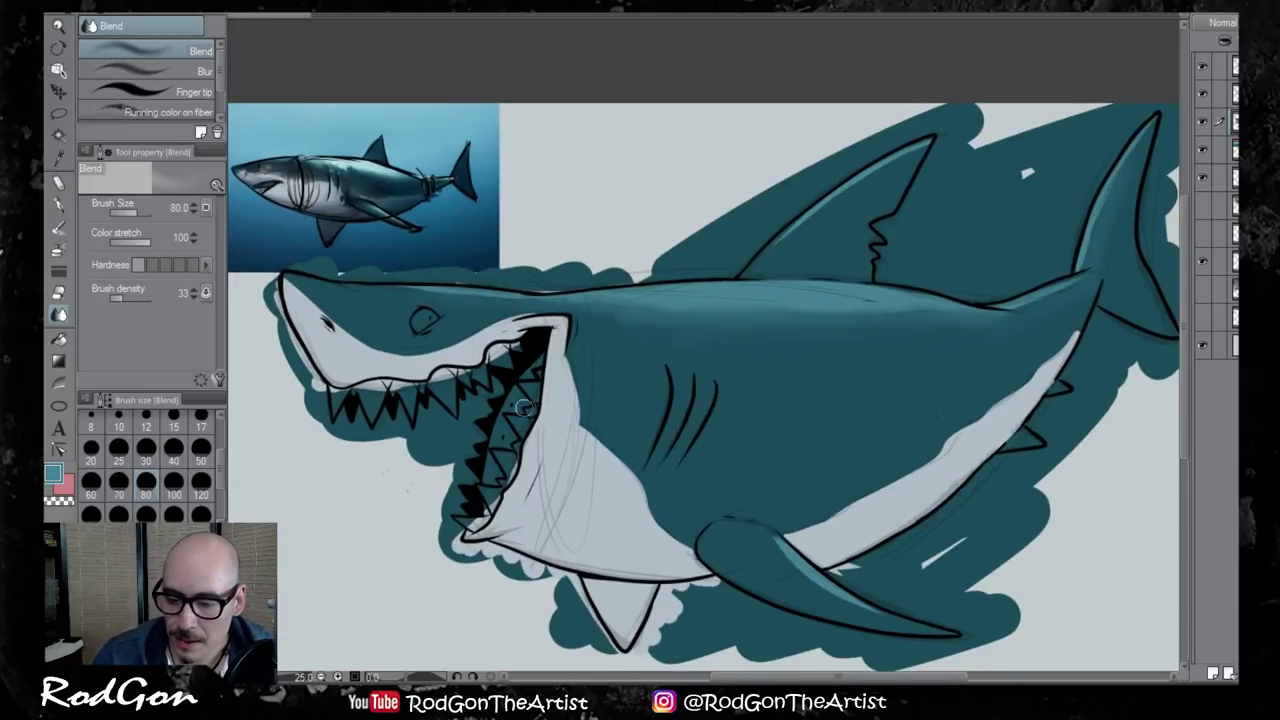
mouse_move(524, 447)
mouse_down()
mouse_move(668, 461)
mouse_move(697, 493)
mouse_up()
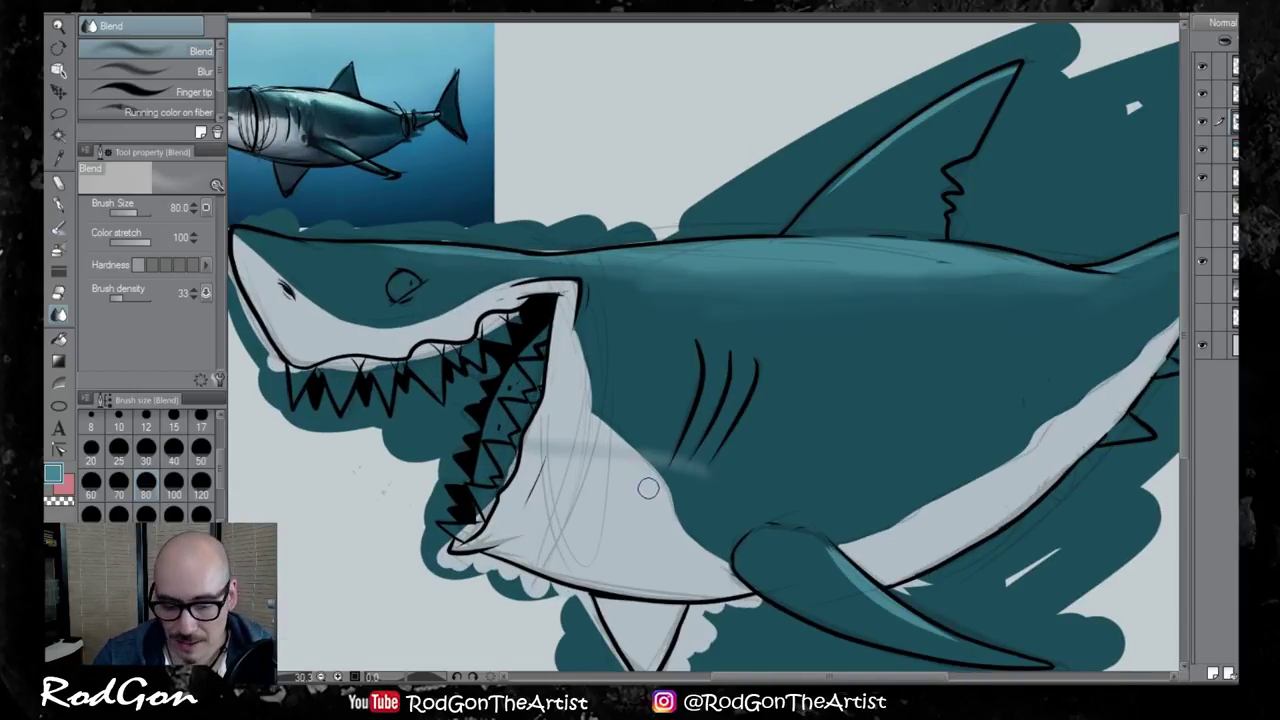
key(ctrl+z)
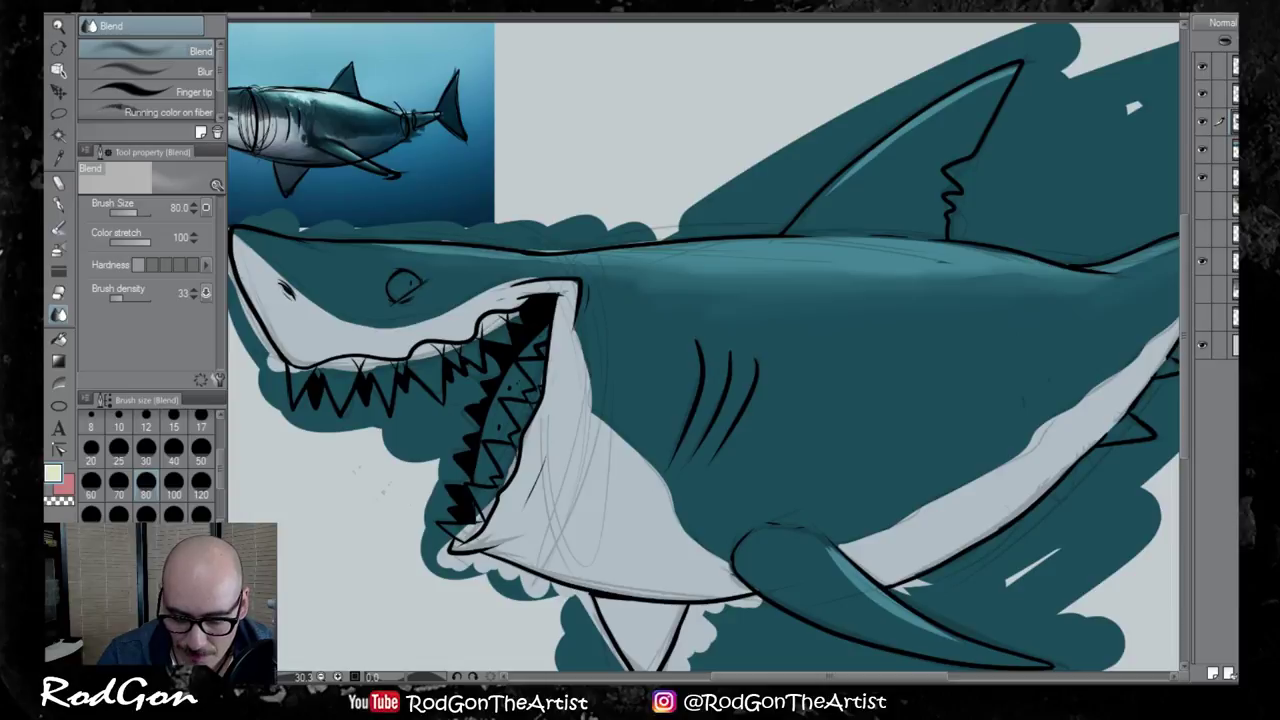
Paint the shark's upper and lower teeth pale yellow with the G-pen at size 30
click(60, 205)
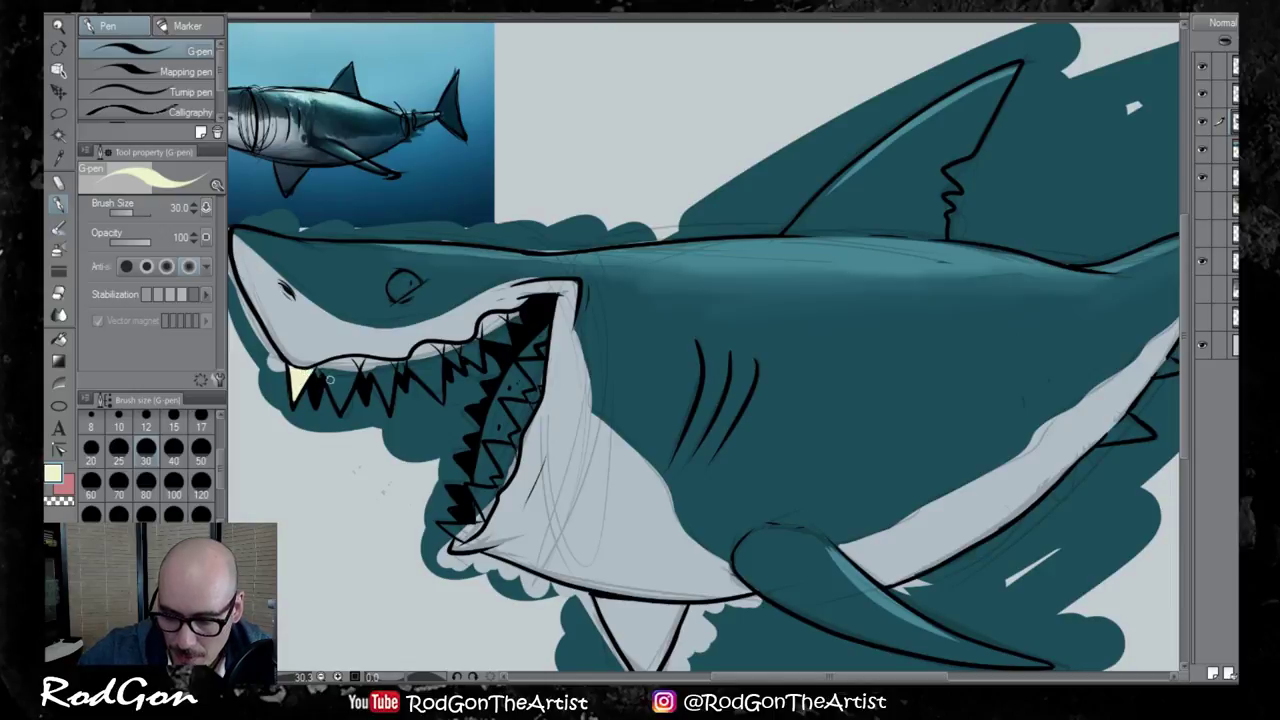
drag(333, 400, 340, 369)
mouse_move(349, 362)
mouse_down()
mouse_move(336, 394)
mouse_move(343, 376)
mouse_move(346, 388)
mouse_move(383, 372)
mouse_move(393, 394)
mouse_move(388, 364)
mouse_move(397, 374)
mouse_move(417, 351)
mouse_move(427, 373)
mouse_move(435, 346)
mouse_move(460, 349)
mouse_move(448, 373)
mouse_move(520, 314)
mouse_move(459, 362)
mouse_up()
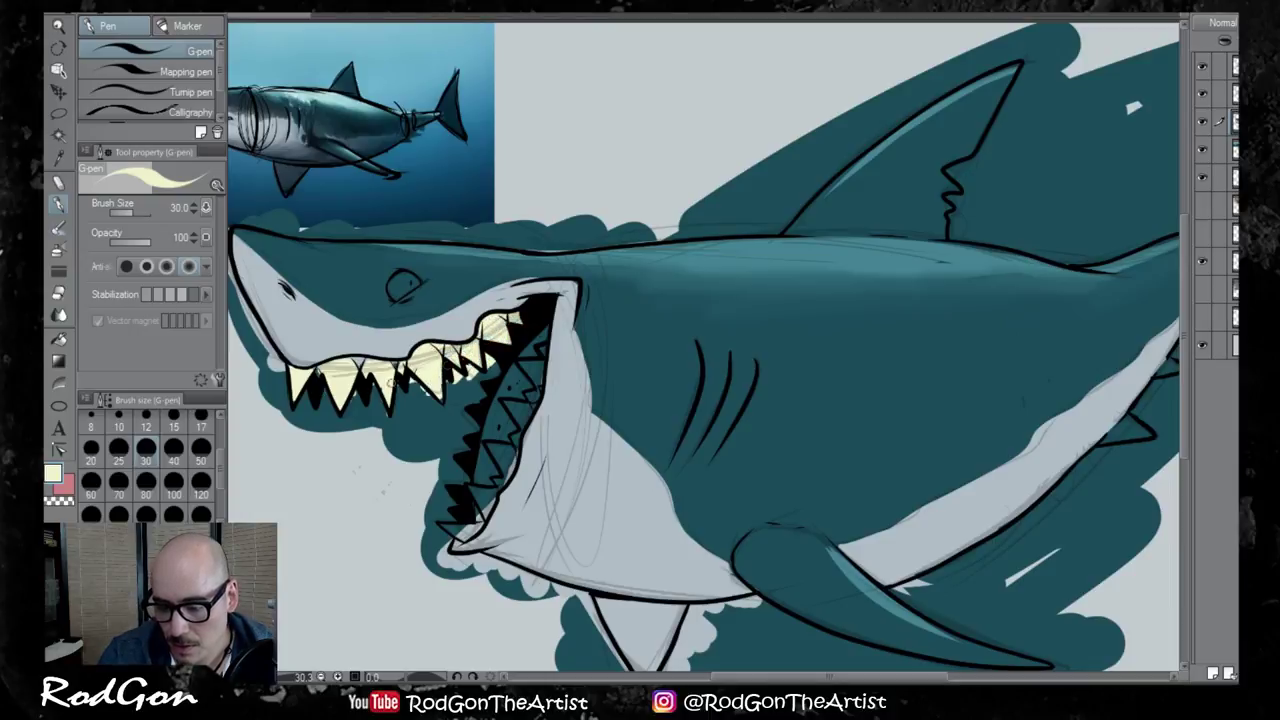
drag(365, 363, 357, 364)
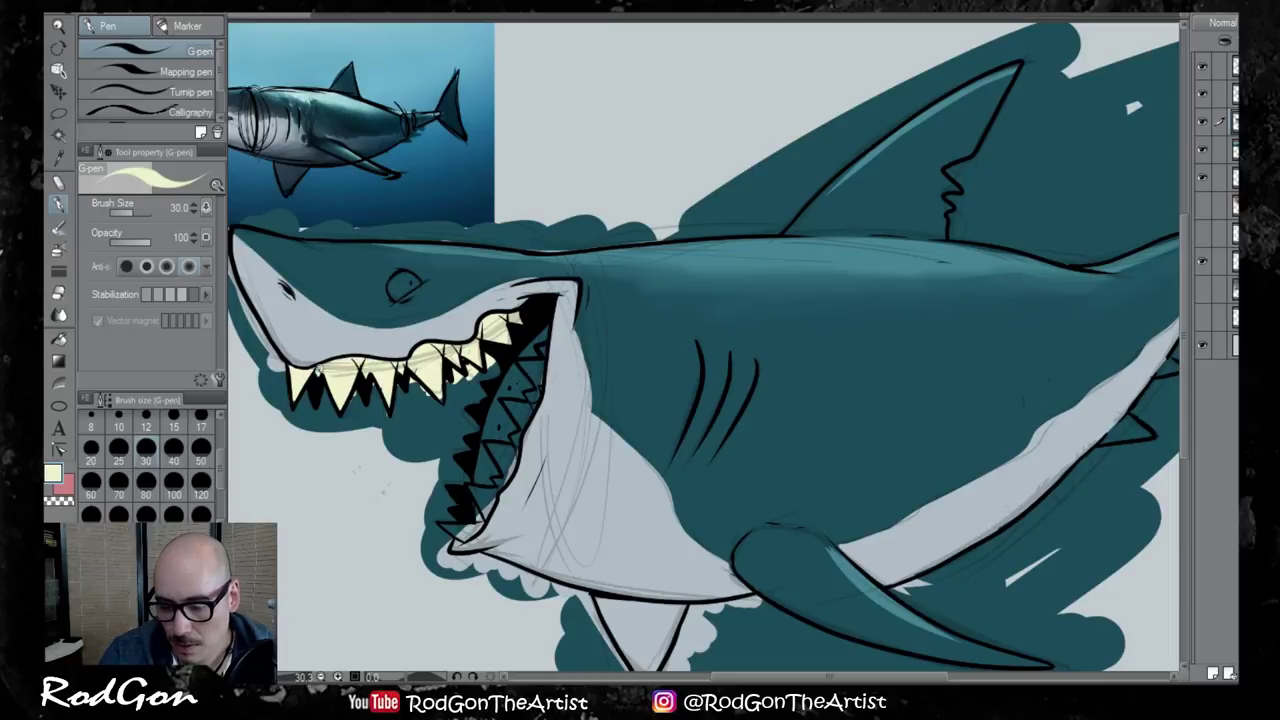
mouse_move(529, 376)
mouse_down()
mouse_move(544, 338)
mouse_move(530, 415)
mouse_move(520, 425)
mouse_move(530, 367)
mouse_move(475, 520)
mouse_move(445, 530)
mouse_move(462, 516)
mouse_move(459, 531)
mouse_move(500, 450)
mouse_up()
drag(472, 505, 543, 332)
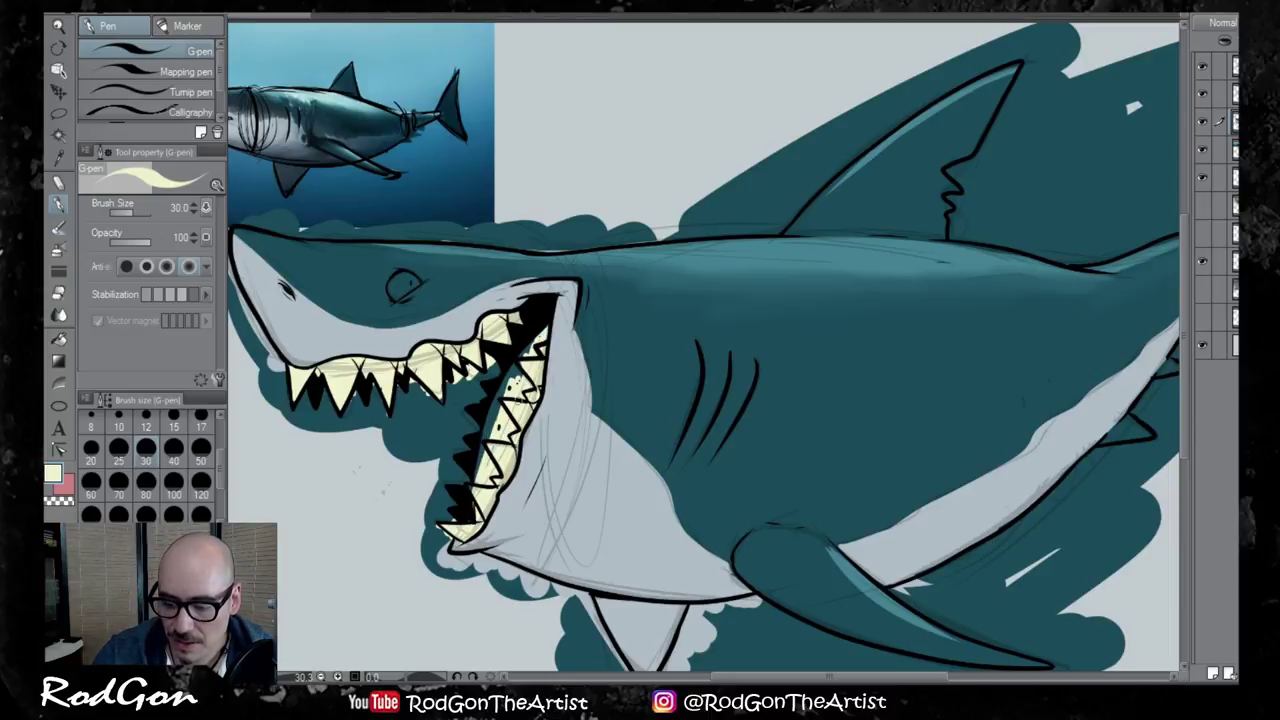
Colour the exposed gums between the teeth orange-brown and fill the eye with white
alt+click(522, 515)
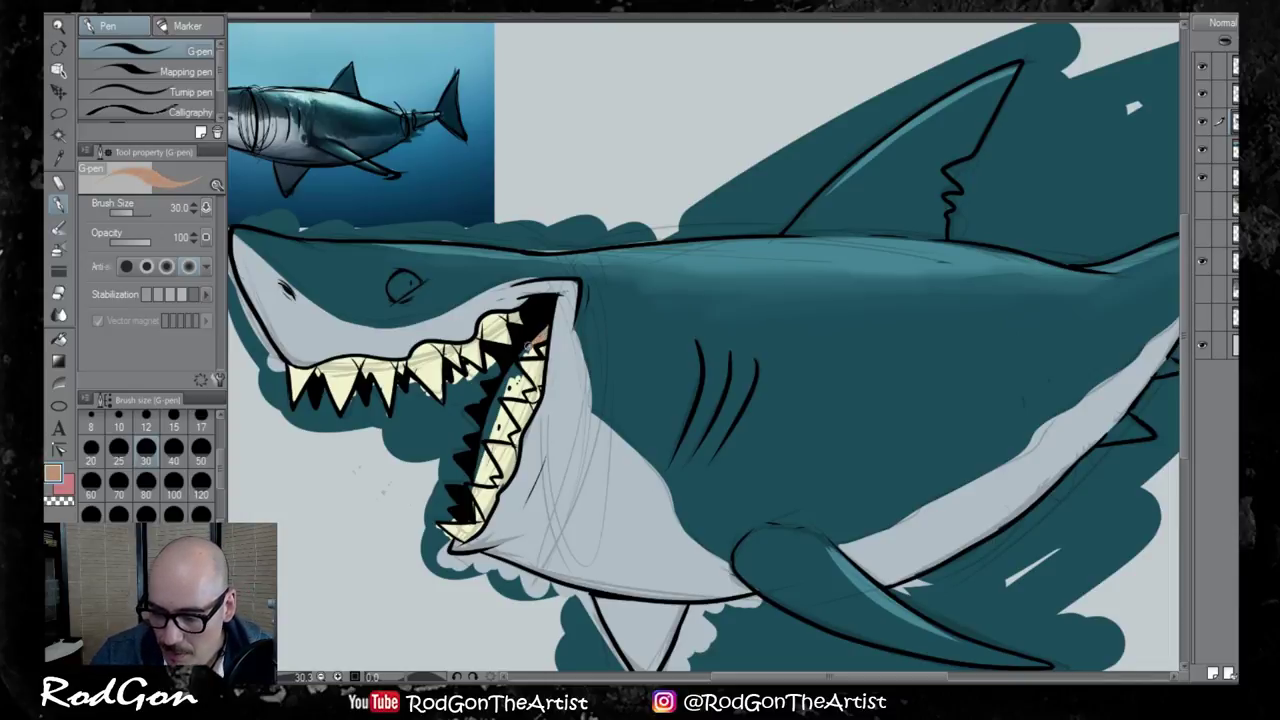
mouse_move(534, 349)
mouse_down()
mouse_move(508, 388)
mouse_move(520, 388)
mouse_move(488, 418)
mouse_move(486, 430)
mouse_move(506, 404)
mouse_move(503, 432)
mouse_move(480, 442)
mouse_move(510, 430)
mouse_move(484, 476)
mouse_up()
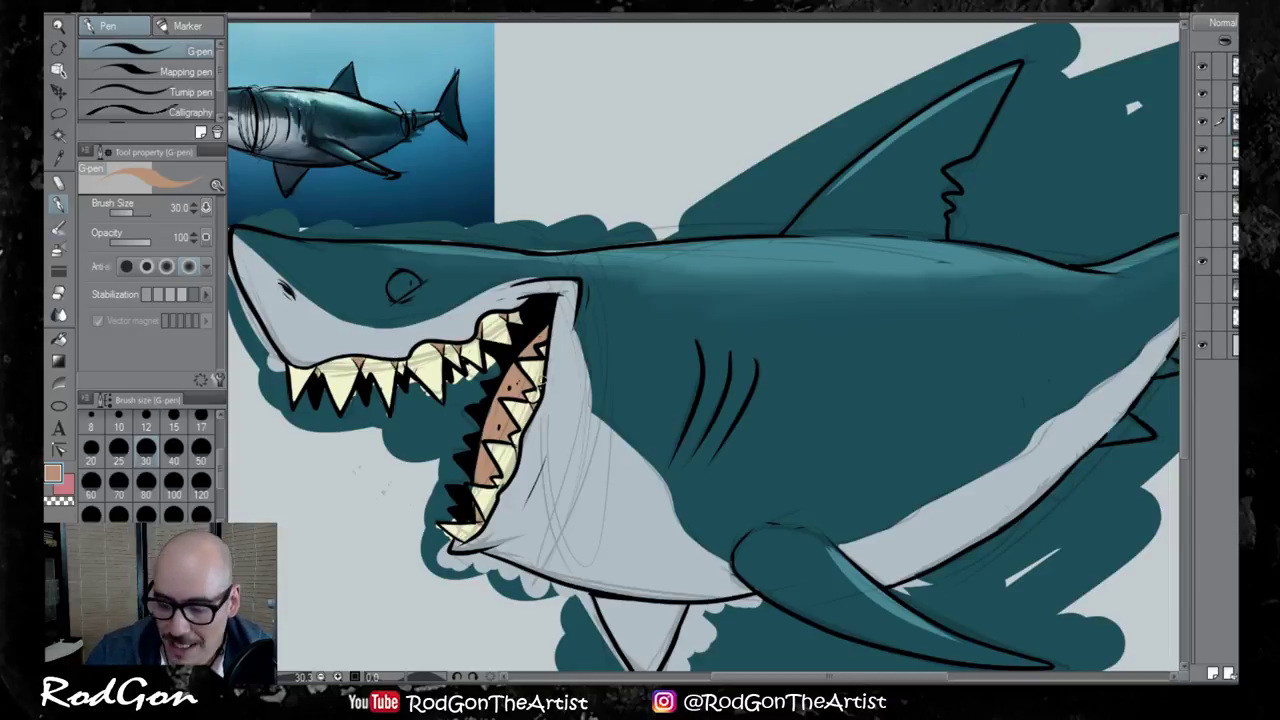
drag(114, 610, 112, 568)
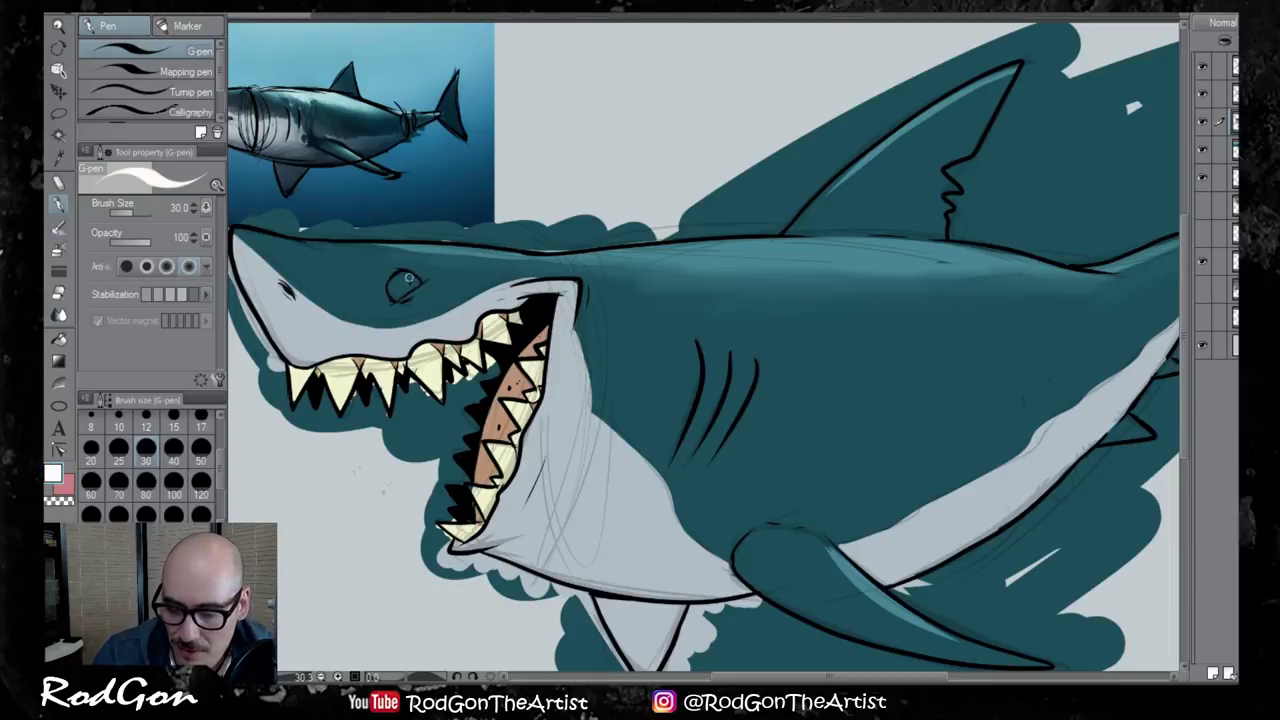
drag(408, 278, 406, 287)
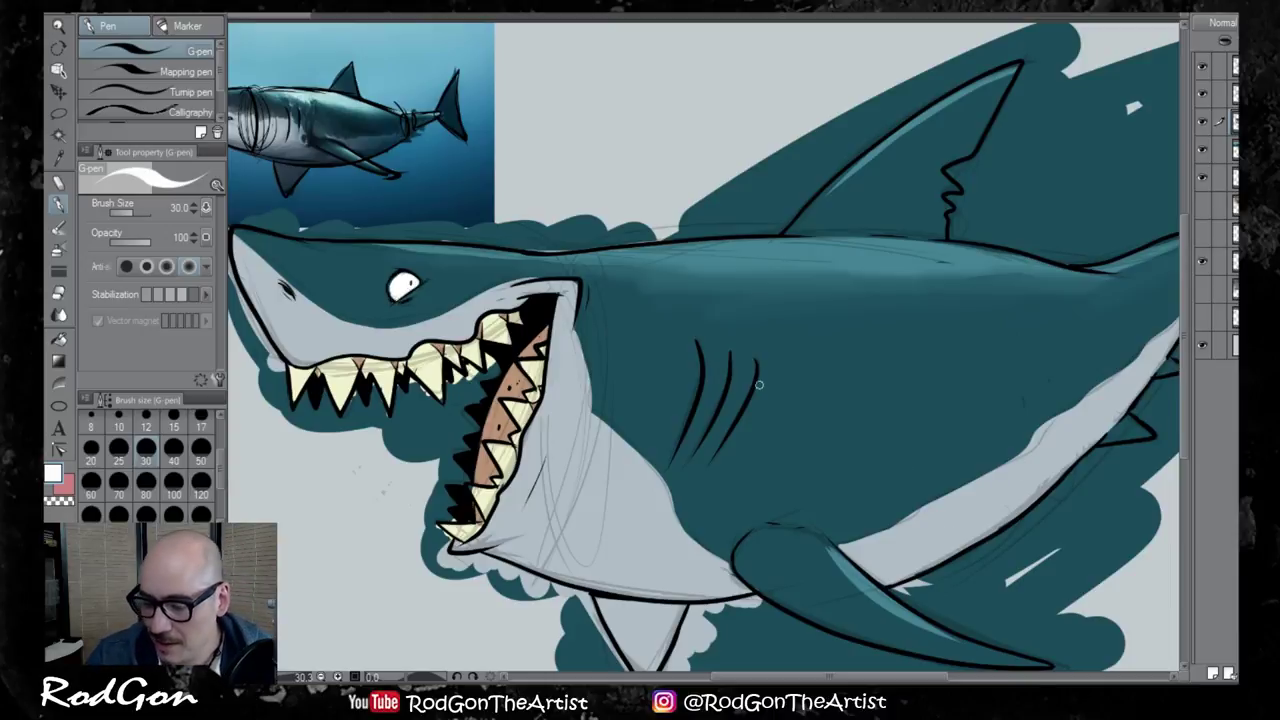
Paint the small far-side fin beneath the belly in a darker grey
scroll(819, 596, down, 1)
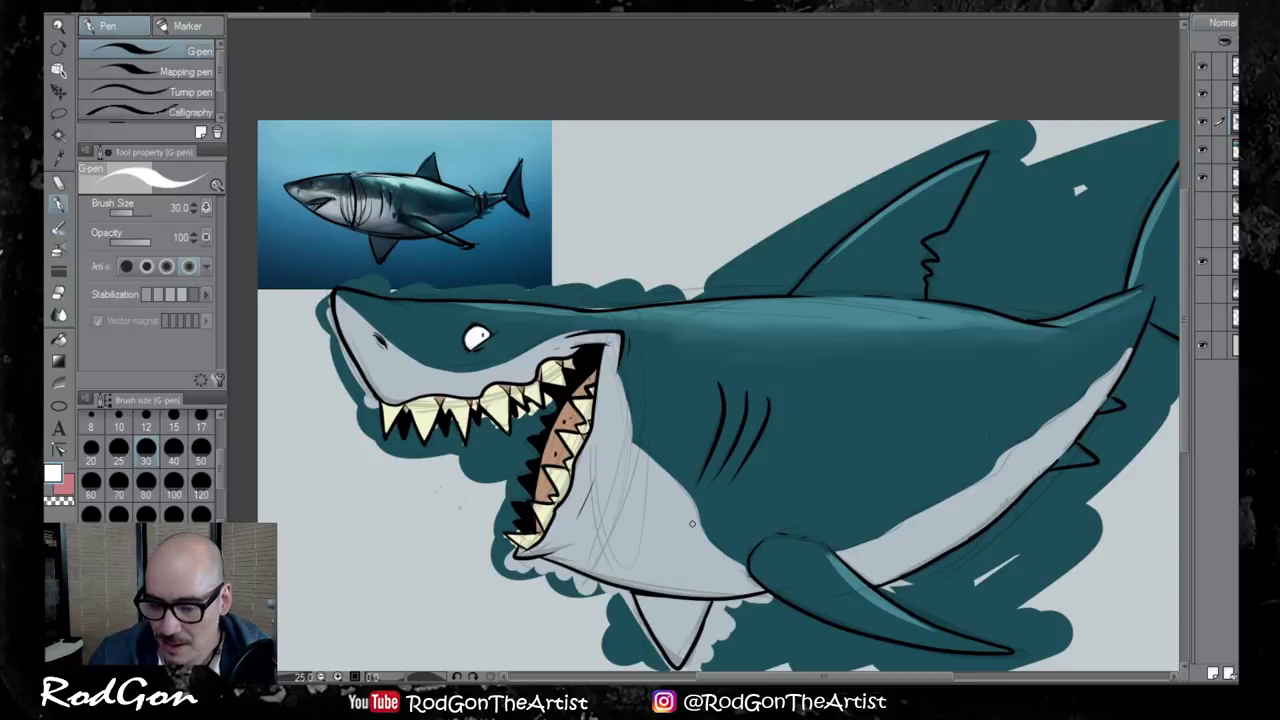
drag(719, 472, 713, 378)
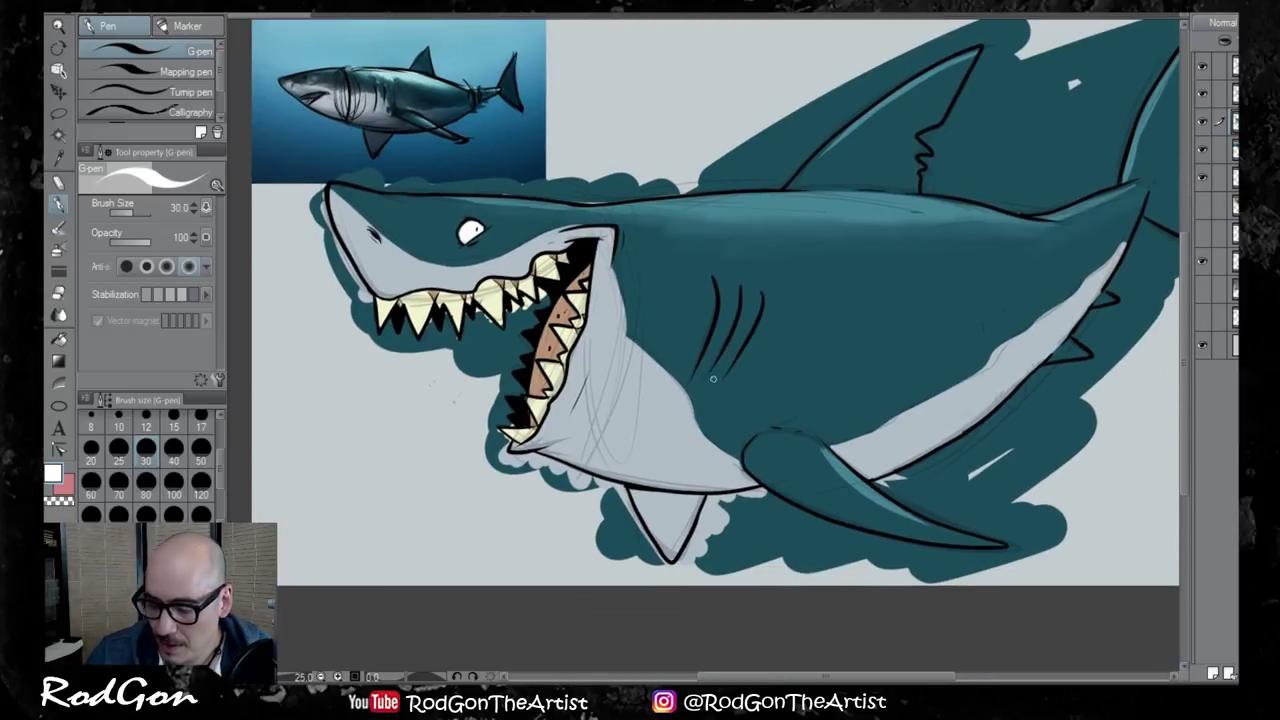
alt+click(644, 466)
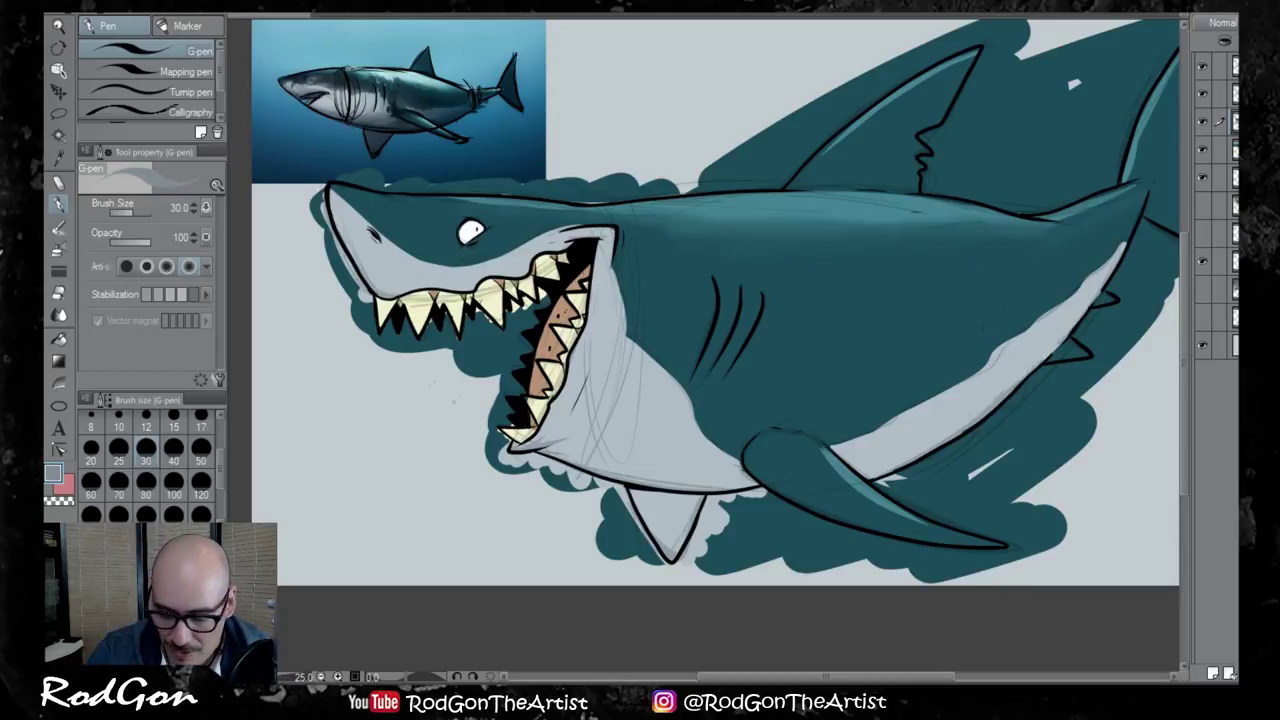
mouse_move(632, 489)
mouse_down()
mouse_move(708, 504)
mouse_move(626, 493)
mouse_move(665, 550)
mouse_move(710, 515)
mouse_up()
Add a few small dark teal spots on the pale belly beside the pectoral fin, using the body colour with the G-pen at size 100
click(174, 484)
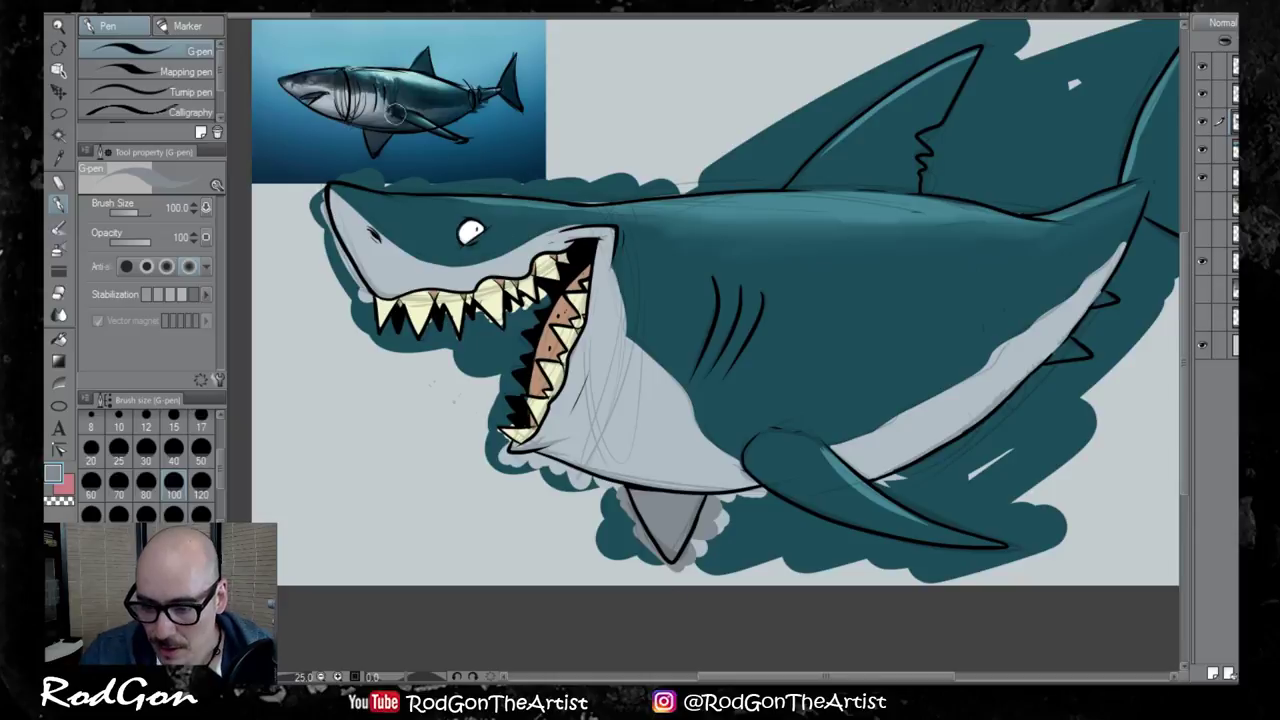
alt+click(745, 393)
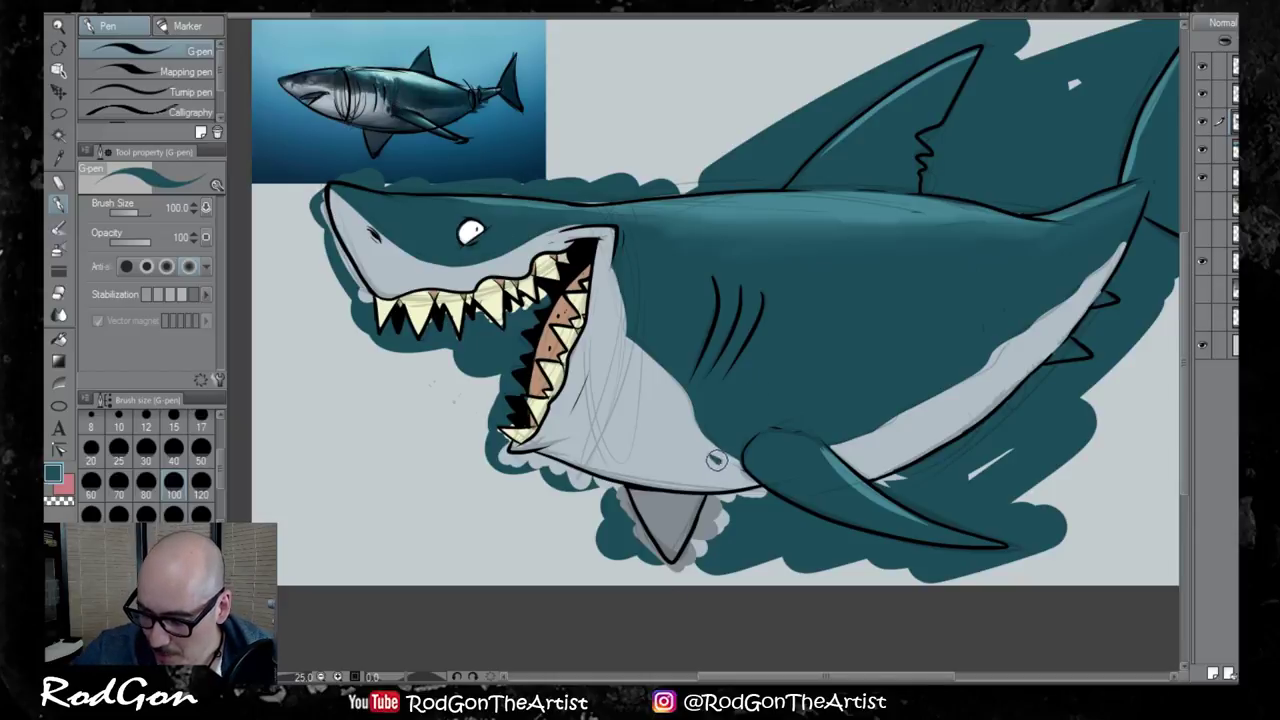
drag(716, 457, 728, 463)
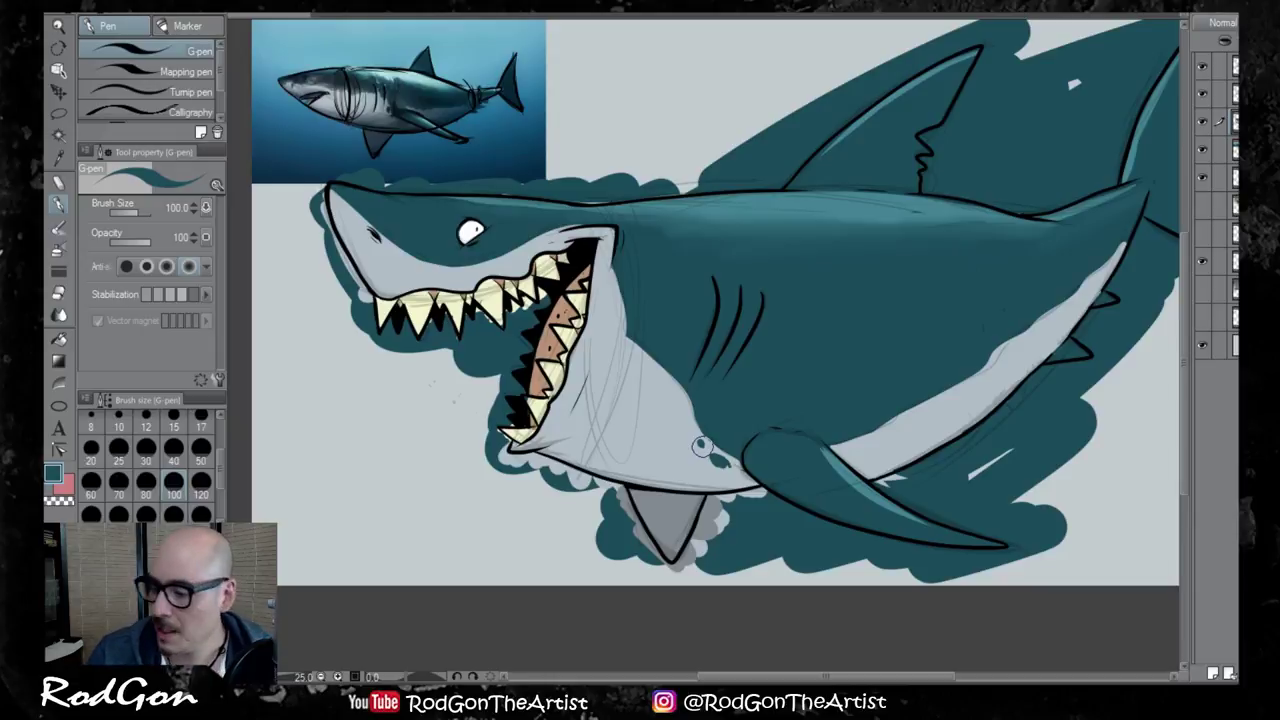
drag(702, 446, 718, 460)
click(1235, 93)
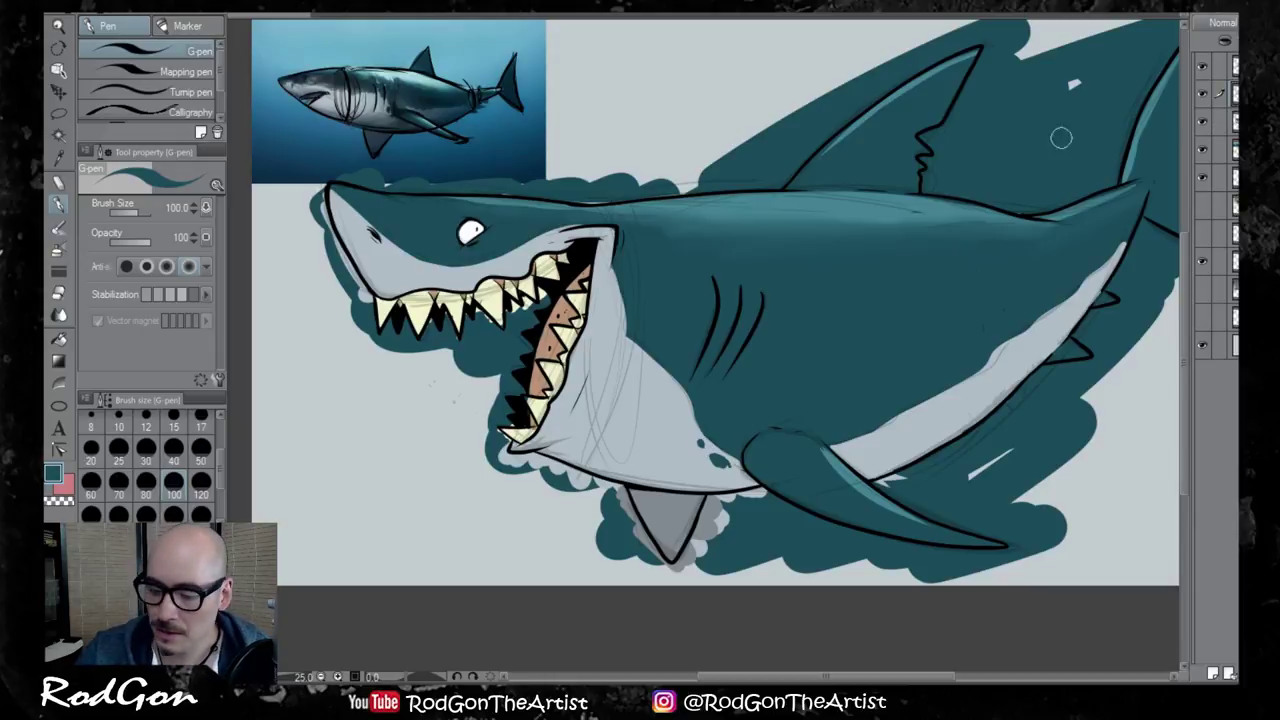
click(60, 137)
click(700, 132)
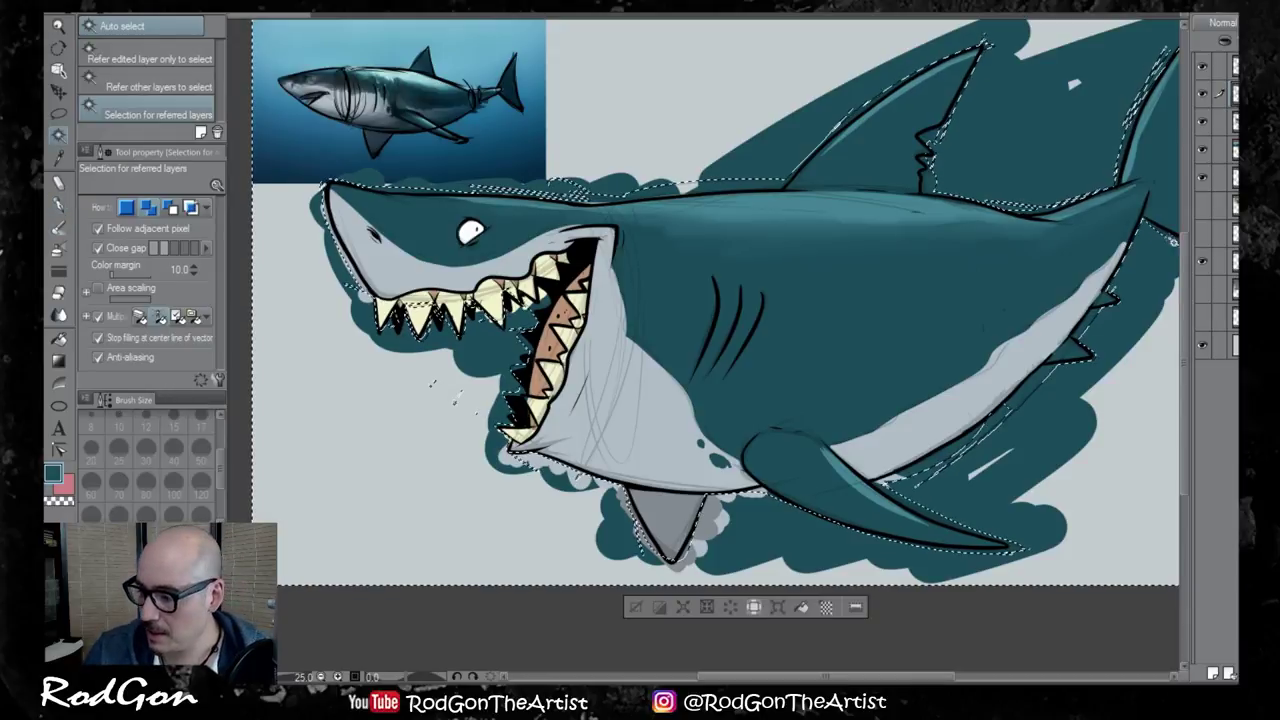
click(1203, 63)
click(1203, 63)
Delete the colour spilling outside the inked shark outline using an Auto select selection based on the line art, and hide the rough sketch layer
click(1218, 72)
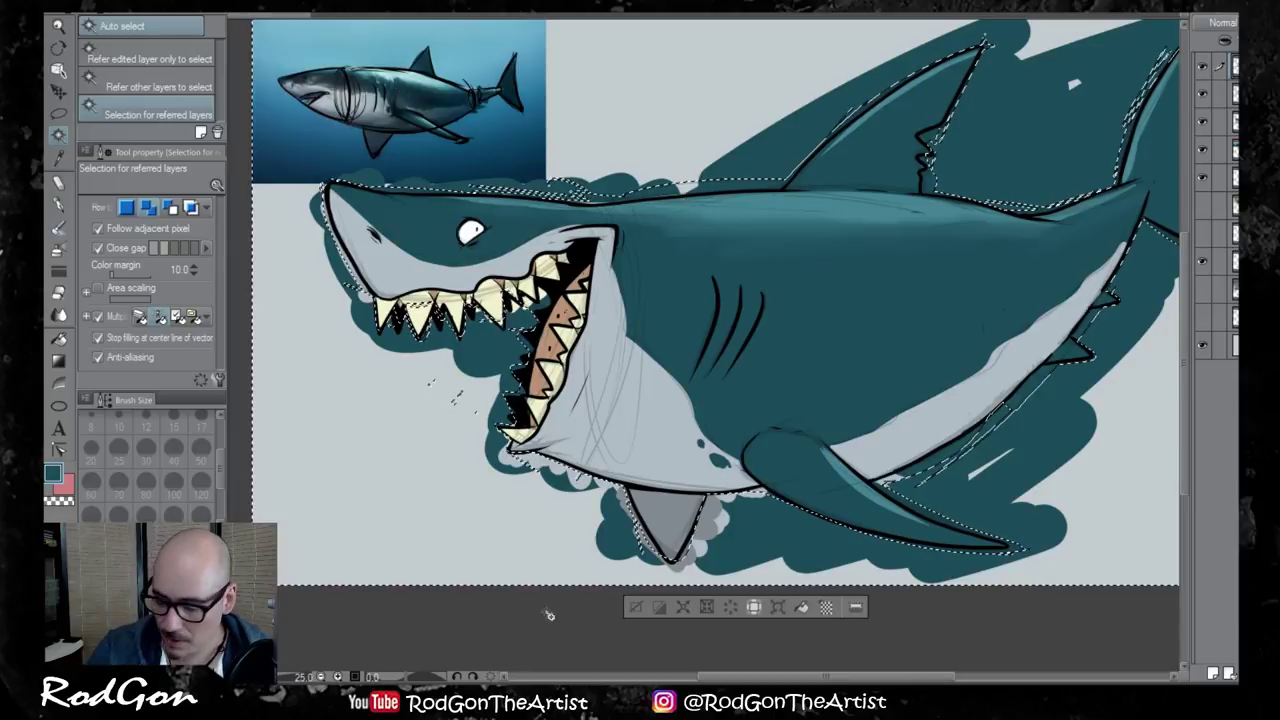
click(634, 606)
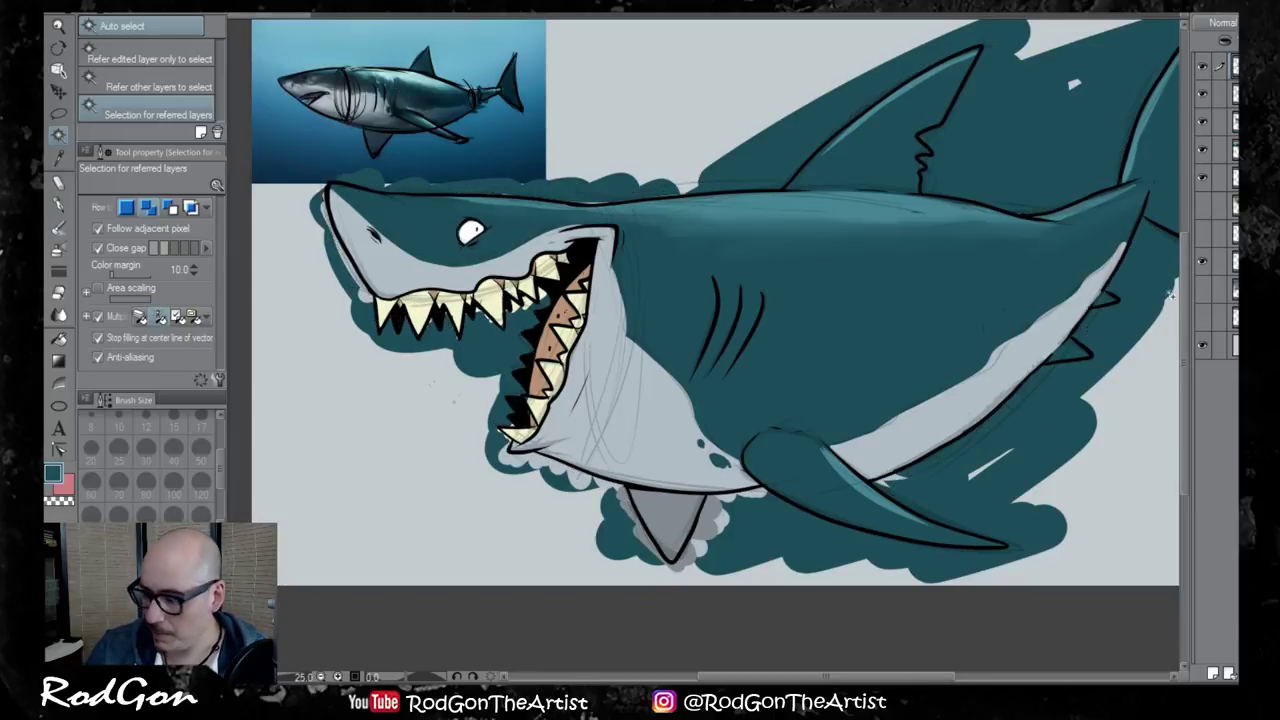
click(754, 86)
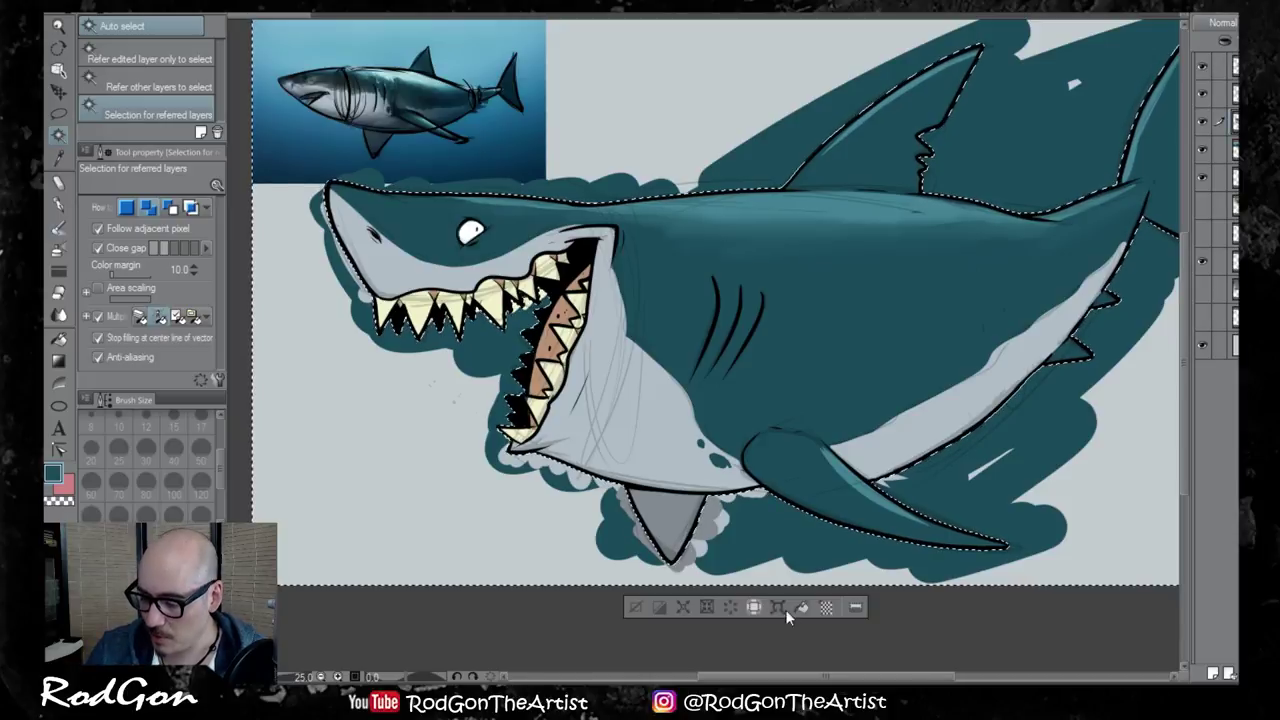
key(Delete)
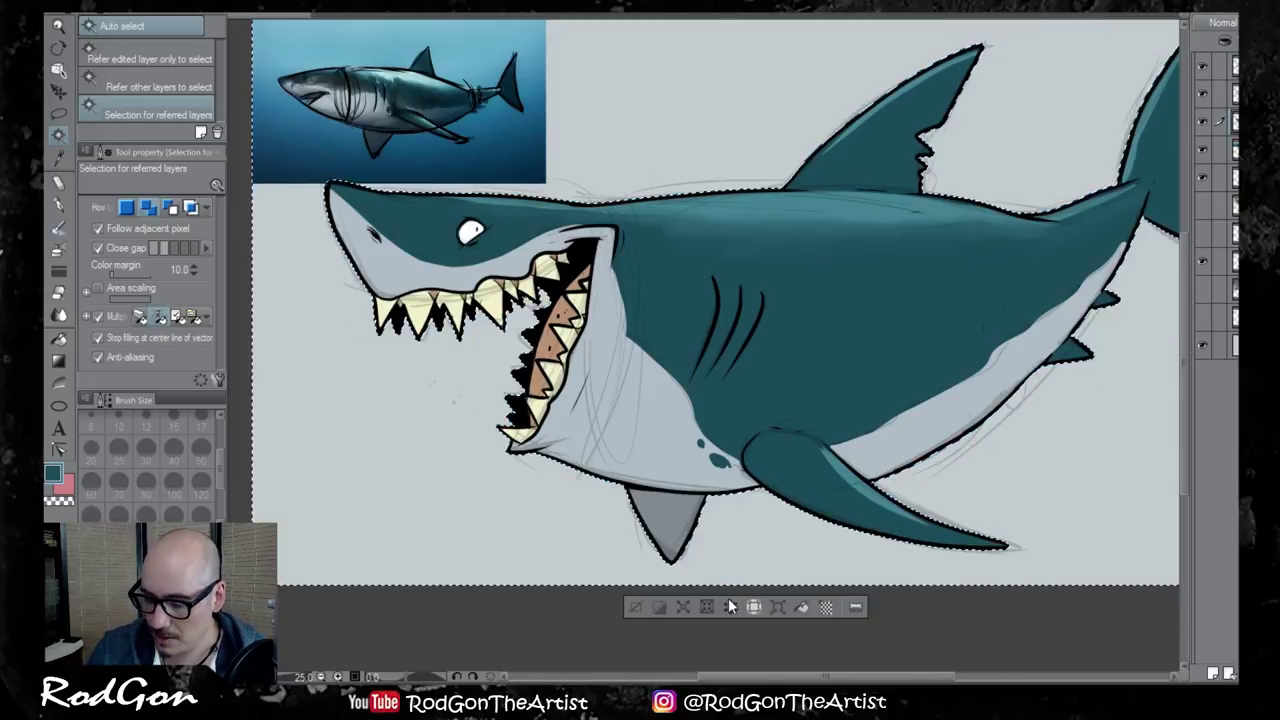
click(637, 608)
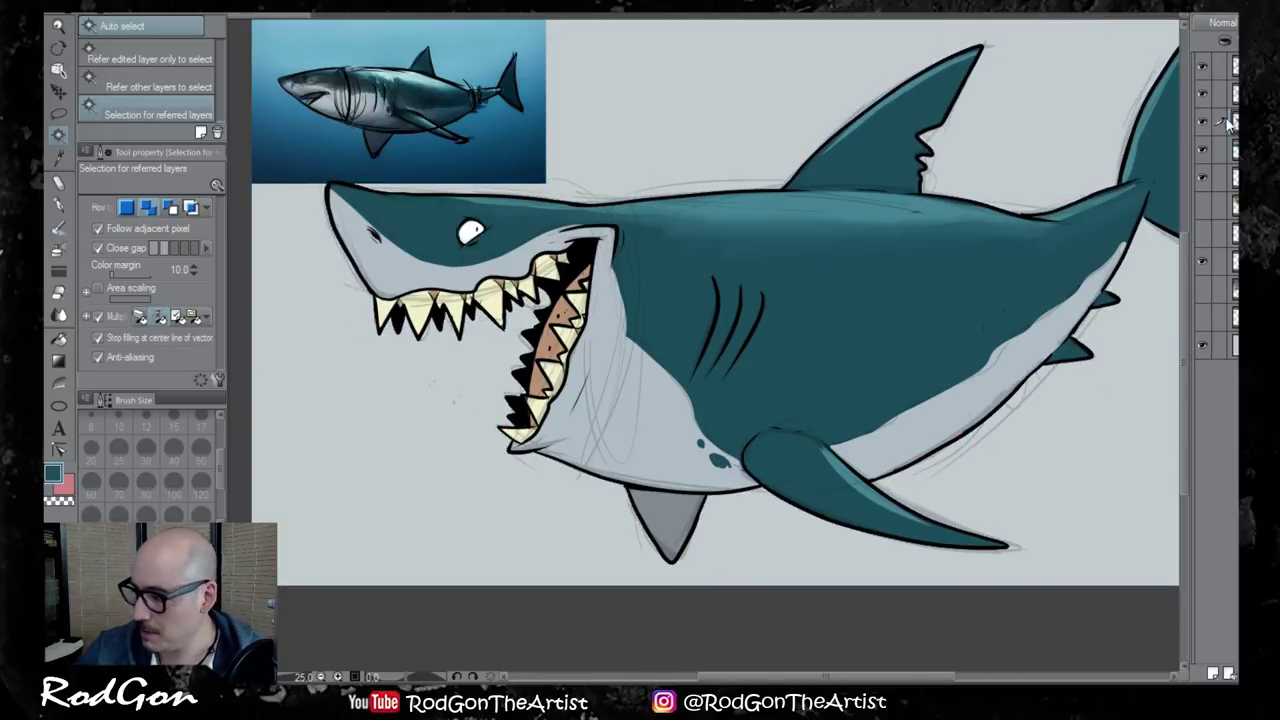
click(1202, 93)
scroll(712, 506, down, 1)
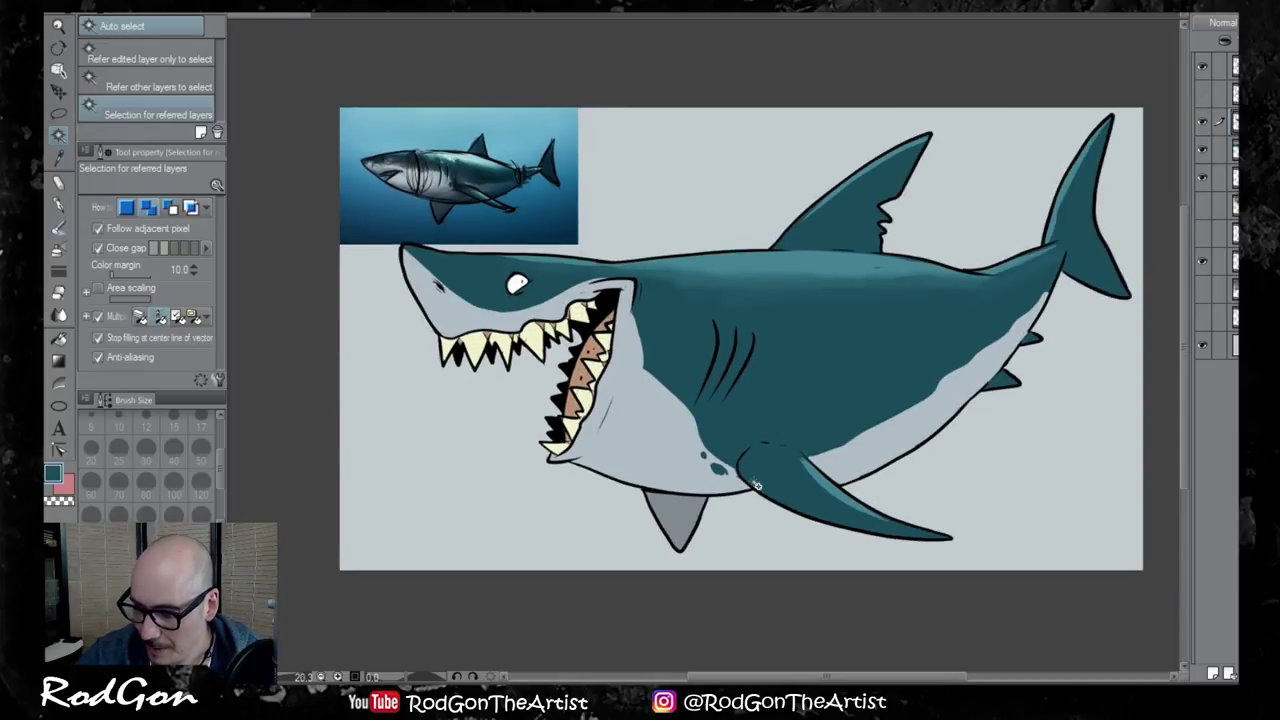
Paint a loose light blue backdrop around the shark on a new layer, sampling the reference photo's water and using the G-pen at size 250
click(1236, 150)
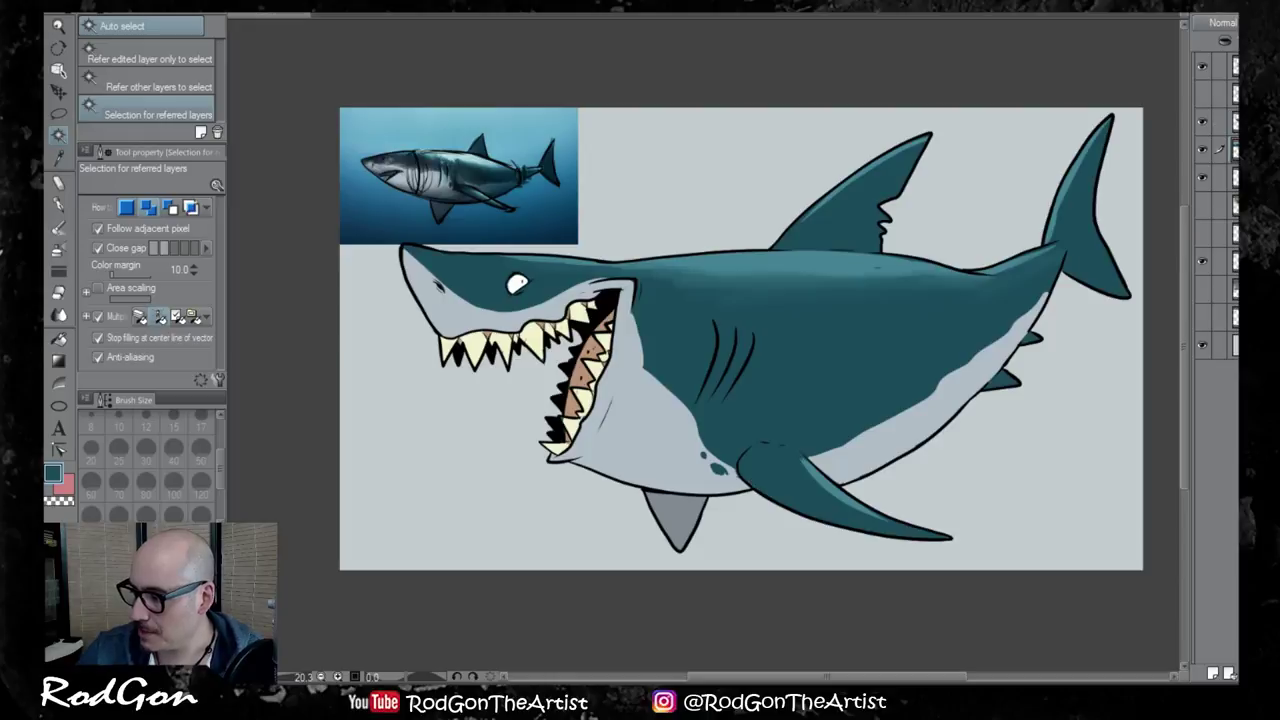
click(1227, 676)
alt+click(528, 133)
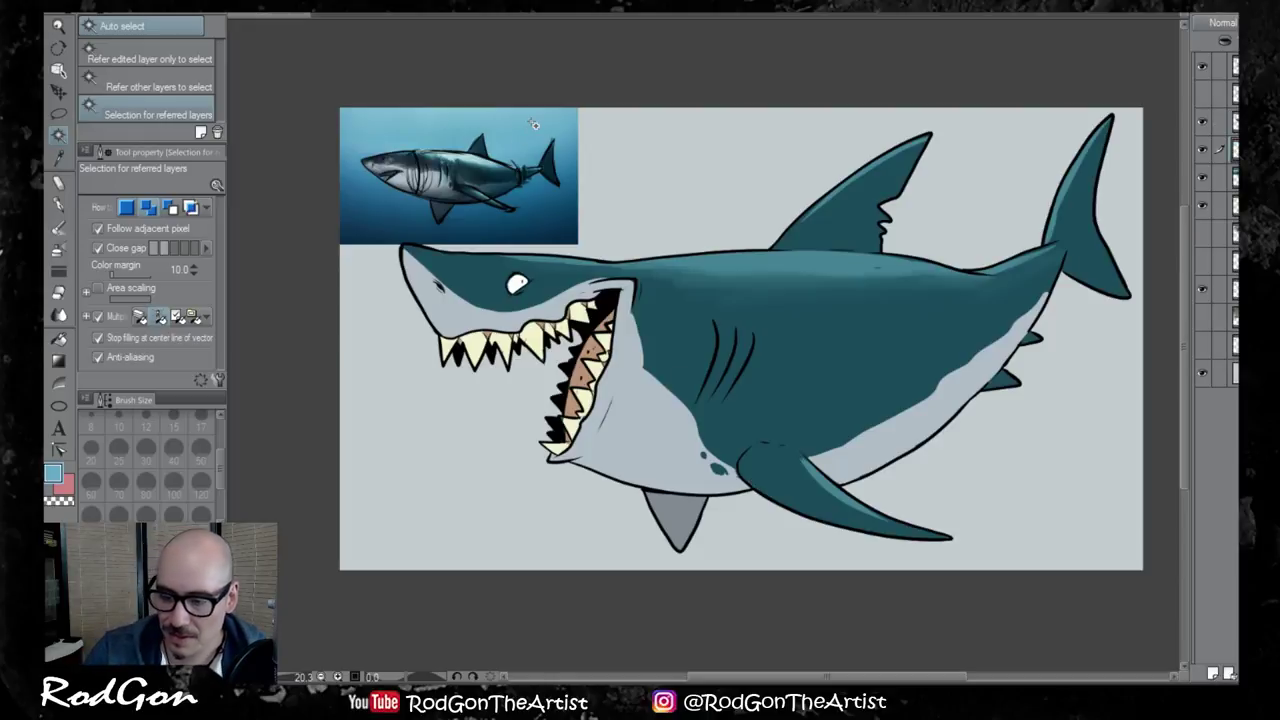
click(59, 204)
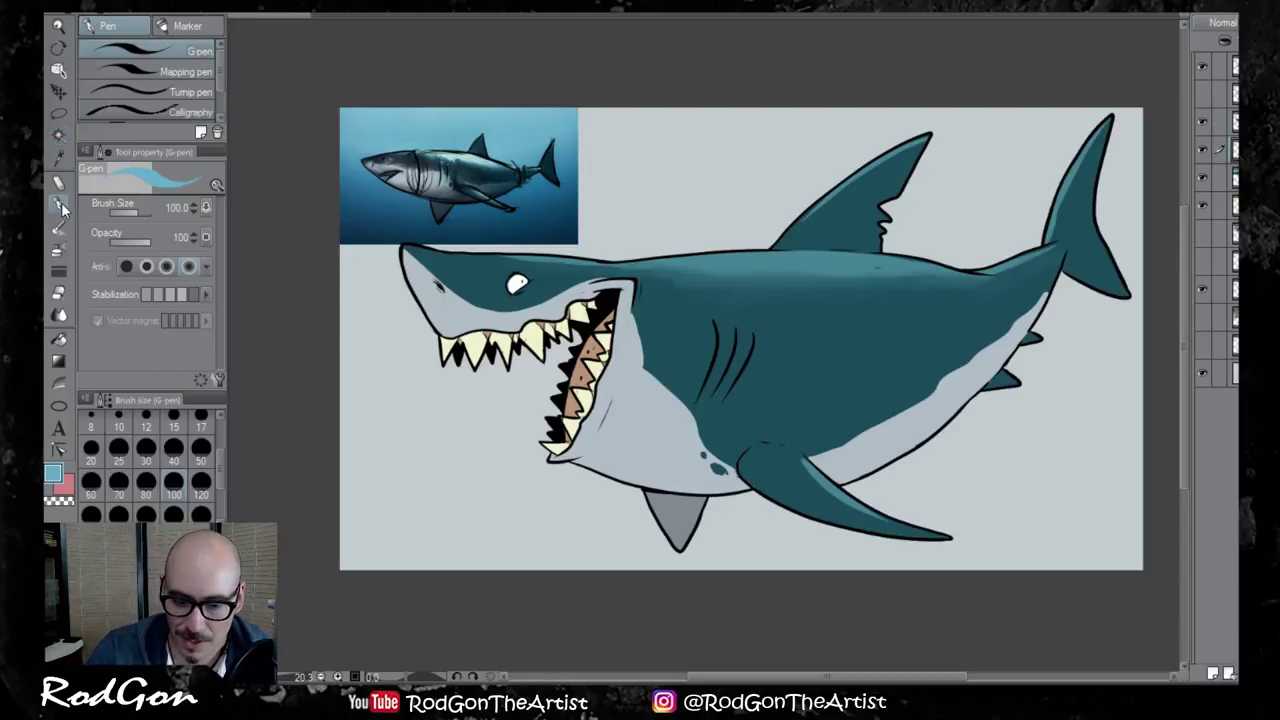
click(175, 513)
mouse_move(481, 300)
mouse_down()
mouse_move(455, 466)
mouse_move(705, 200)
mouse_move(555, 299)
mouse_move(441, 407)
mouse_move(414, 364)
mouse_move(506, 225)
mouse_move(595, 174)
mouse_move(511, 234)
mouse_move(389, 264)
mouse_move(430, 253)
mouse_move(517, 297)
mouse_move(458, 446)
mouse_move(475, 491)
mouse_move(619, 371)
mouse_move(706, 329)
mouse_move(777, 197)
mouse_move(853, 170)
mouse_move(902, 197)
mouse_move(902, 242)
mouse_move(738, 454)
mouse_move(776, 466)
mouse_move(749, 531)
mouse_move(827, 512)
mouse_move(1043, 403)
mouse_move(981, 514)
mouse_move(1090, 245)
mouse_move(1076, 204)
mouse_move(1026, 296)
mouse_move(876, 492)
mouse_up()
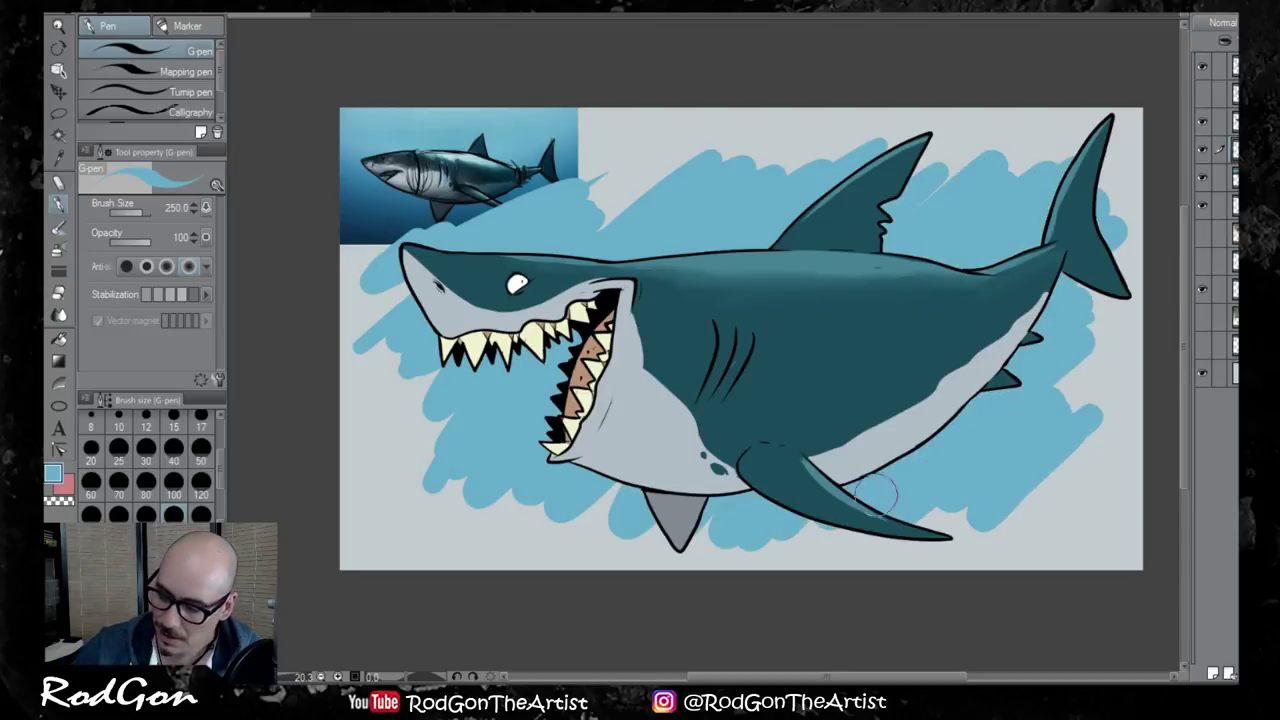
drag(371, 305, 433, 285)
mouse_move(493, 495)
mouse_down()
mouse_move(600, 503)
mouse_move(601, 521)
mouse_up()
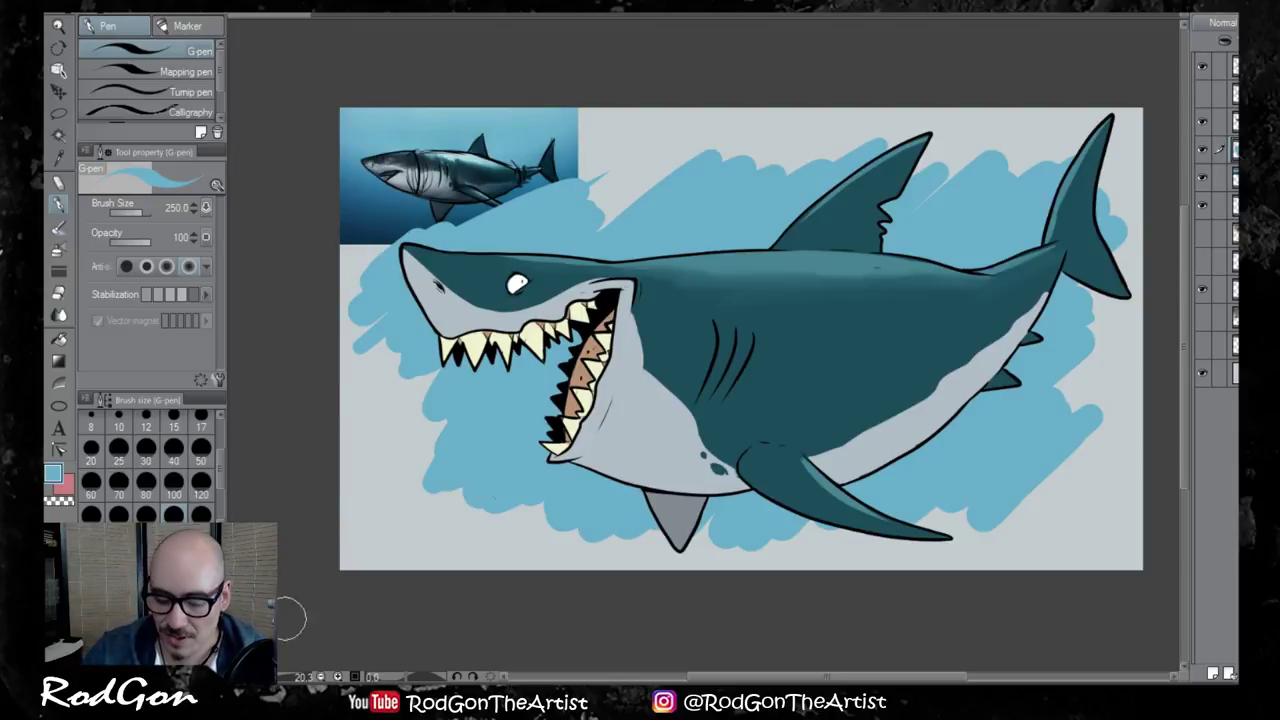
Apply a vertical foreground-to-background gradient to the painted backdrop, from dark blue below to light blue above, with both colours sampled from the reference photo
alt+click(361, 224)
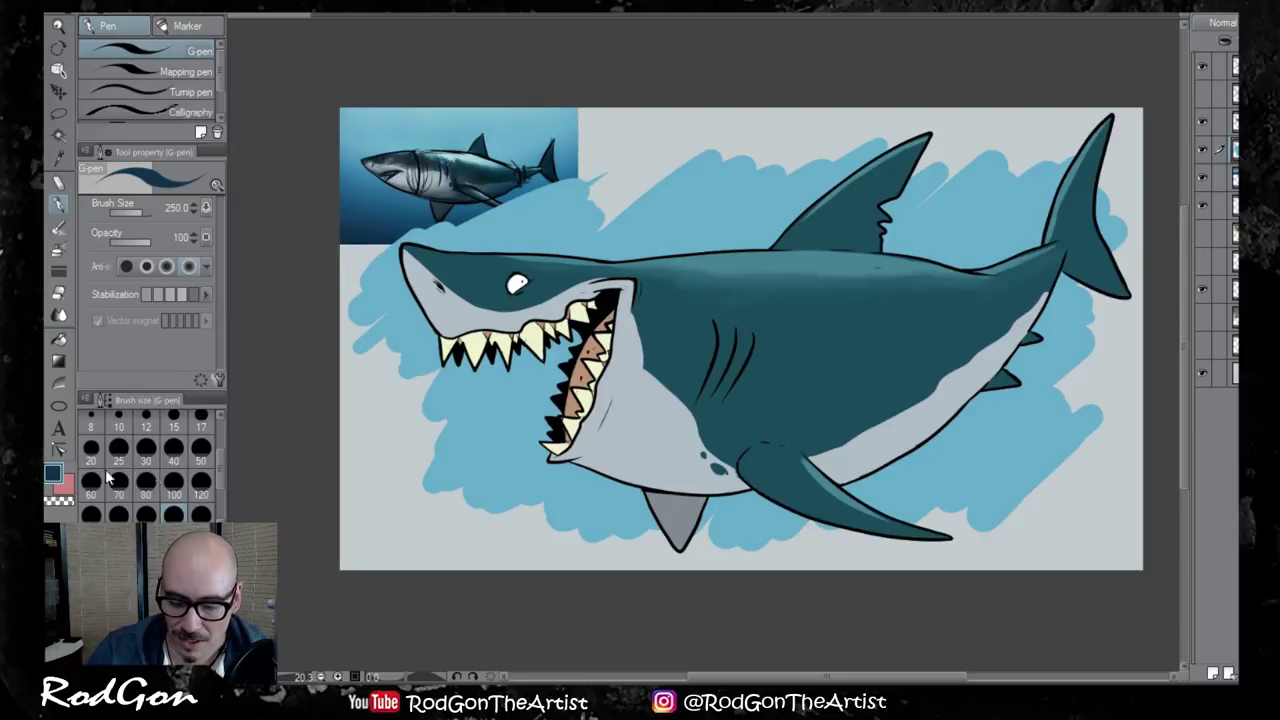
click(69, 487)
alt+click(372, 122)
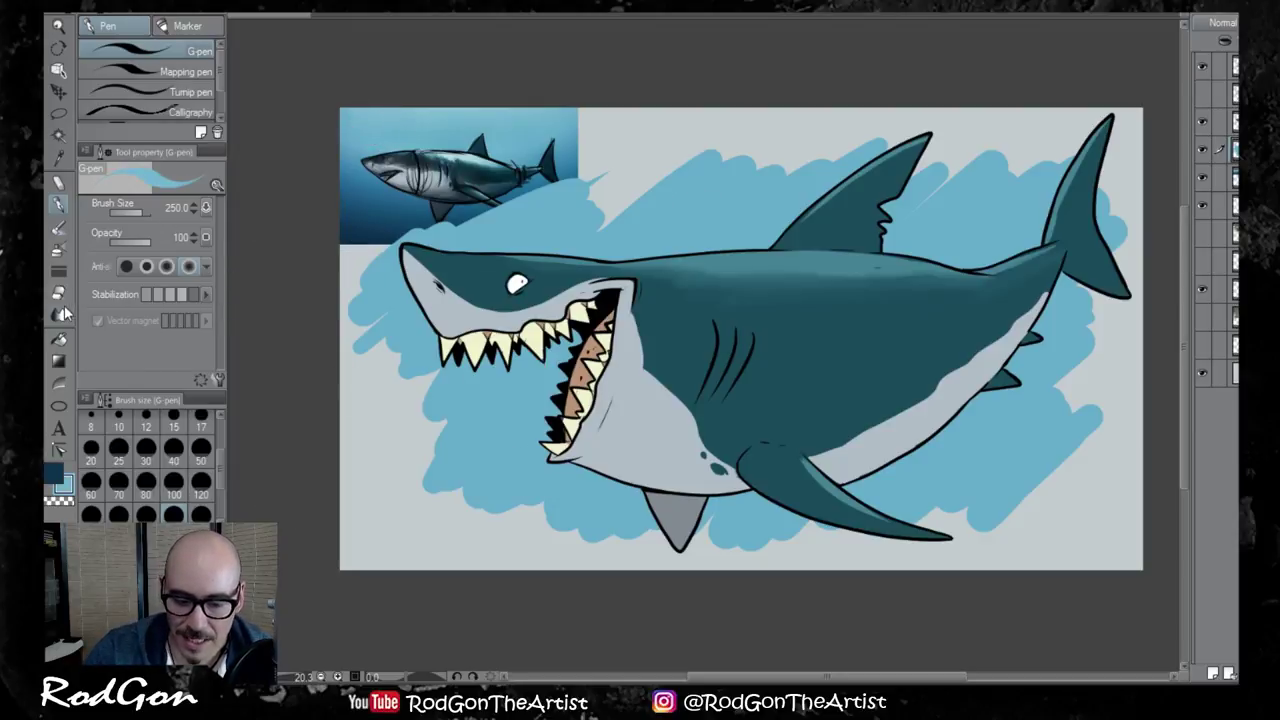
click(66, 365)
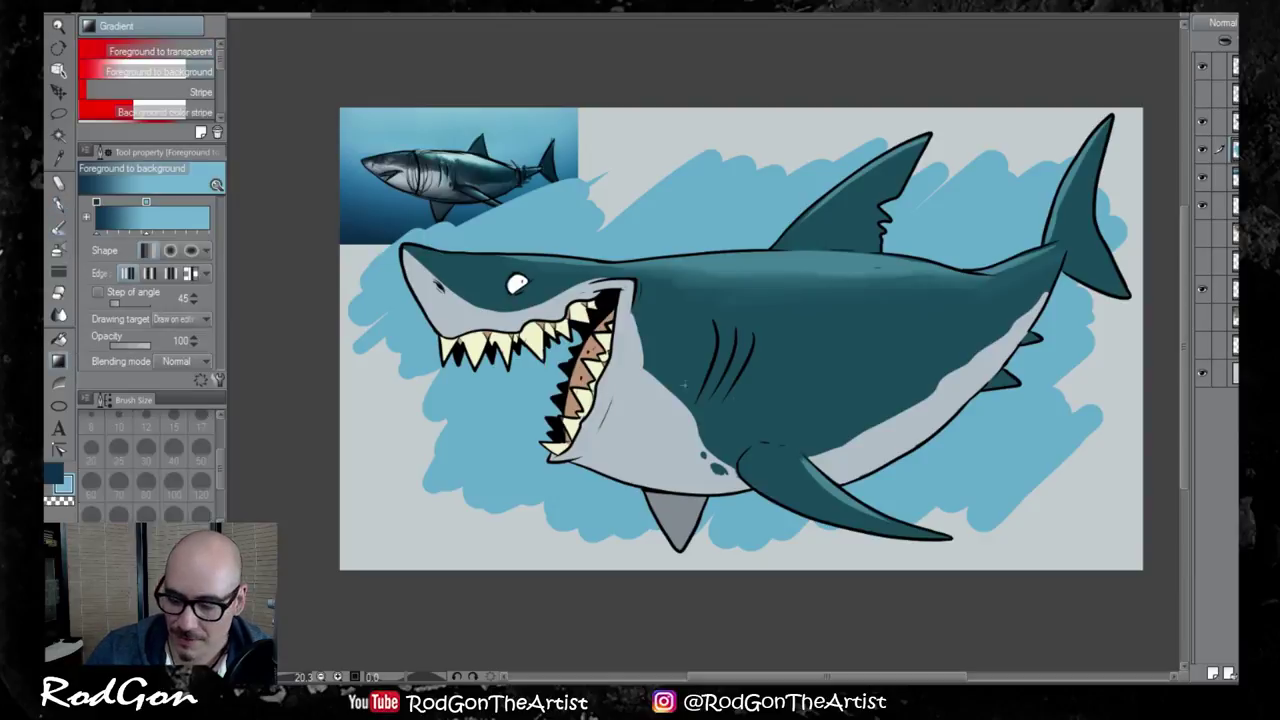
drag(713, 602, 705, 82)
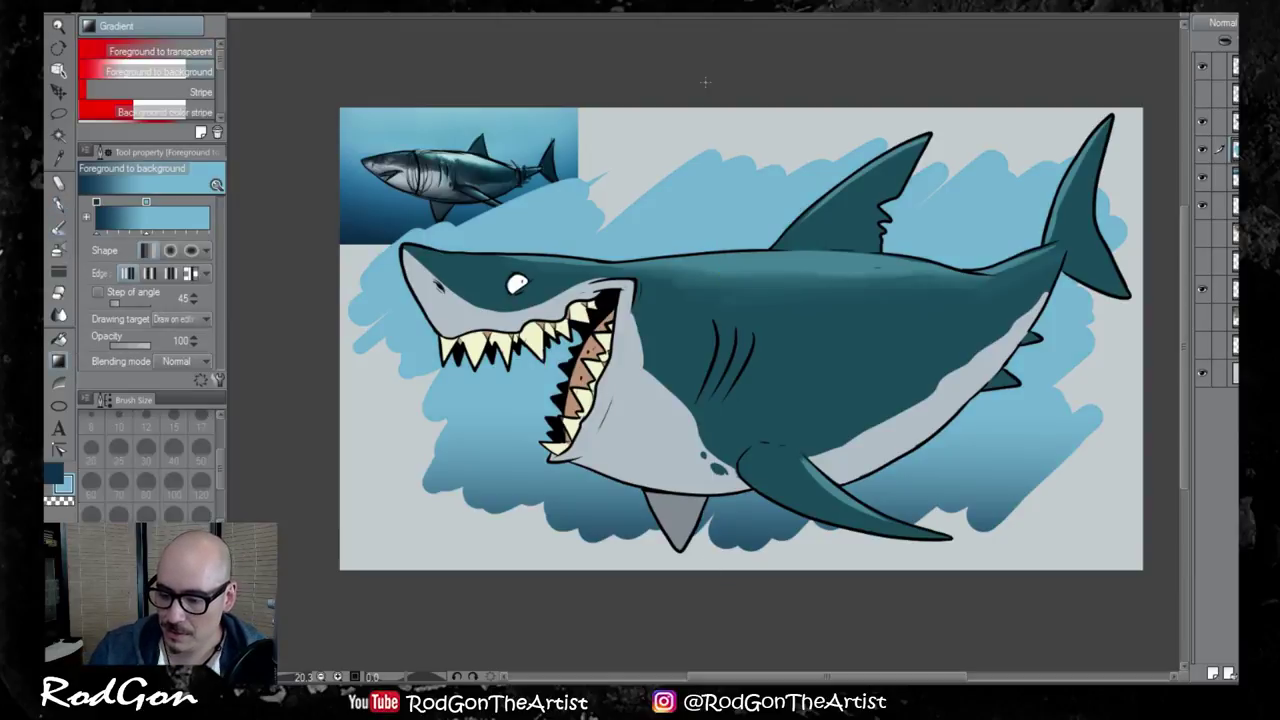
drag(743, 608, 726, 100)
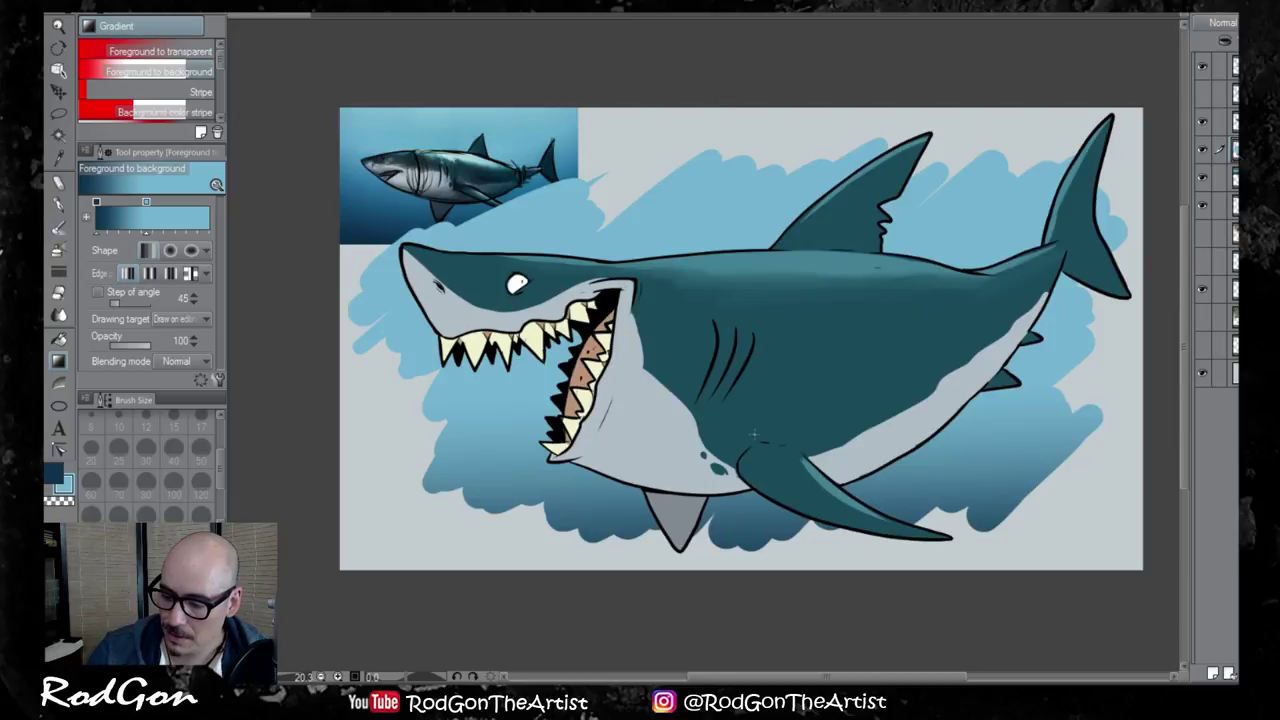
drag(737, 590, 722, 24)
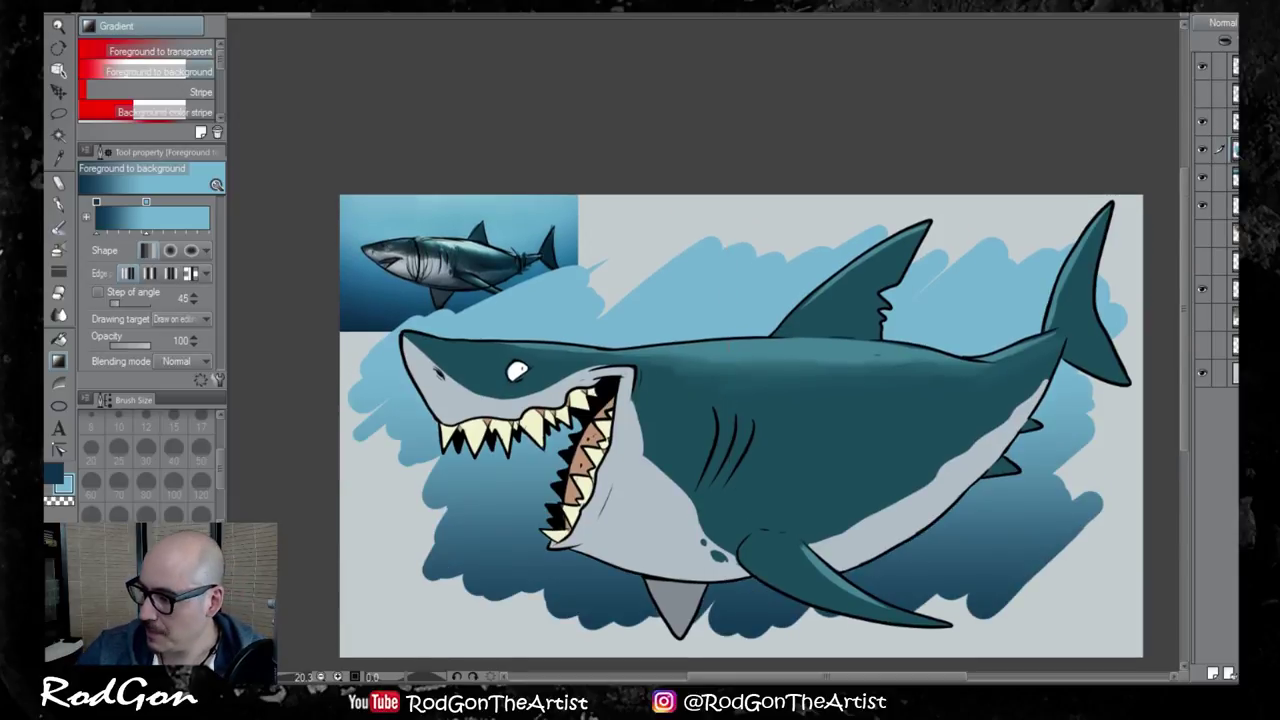
Dot small clusters of white bubbles in the water above the back, before the lower jaw and beneath the belly using the G-pen at size 120
click(118, 572)
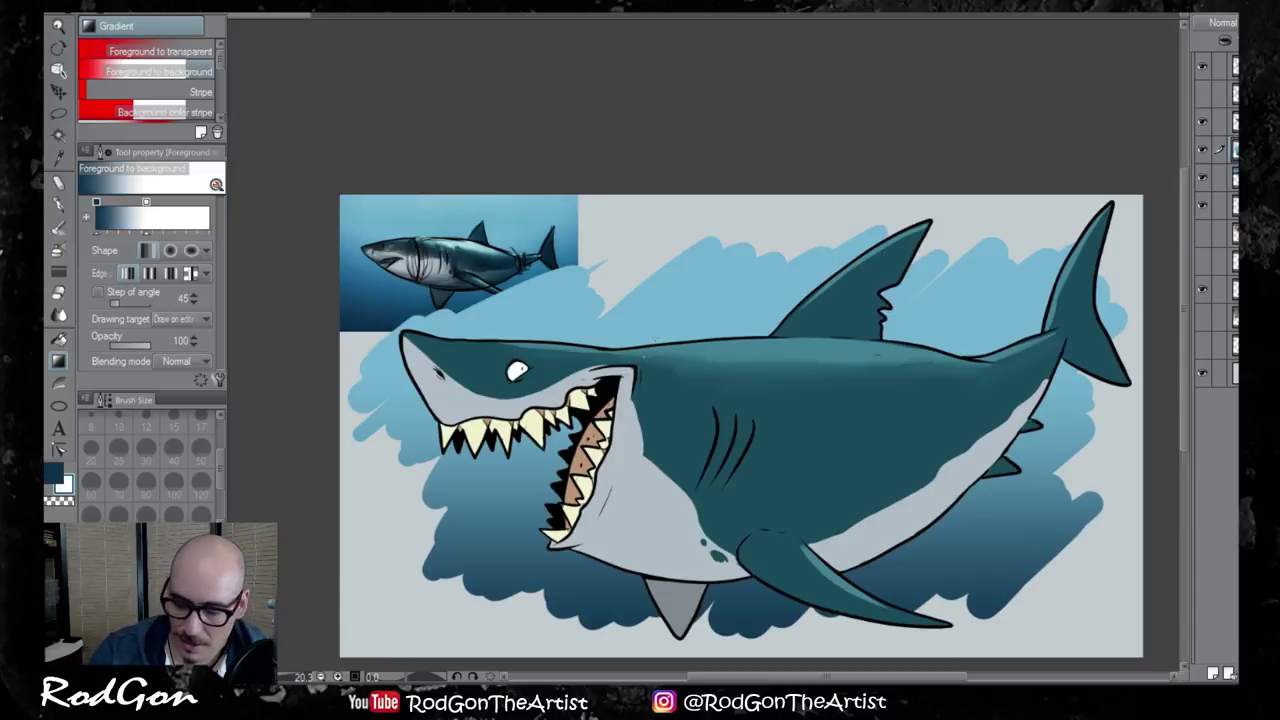
key(p)
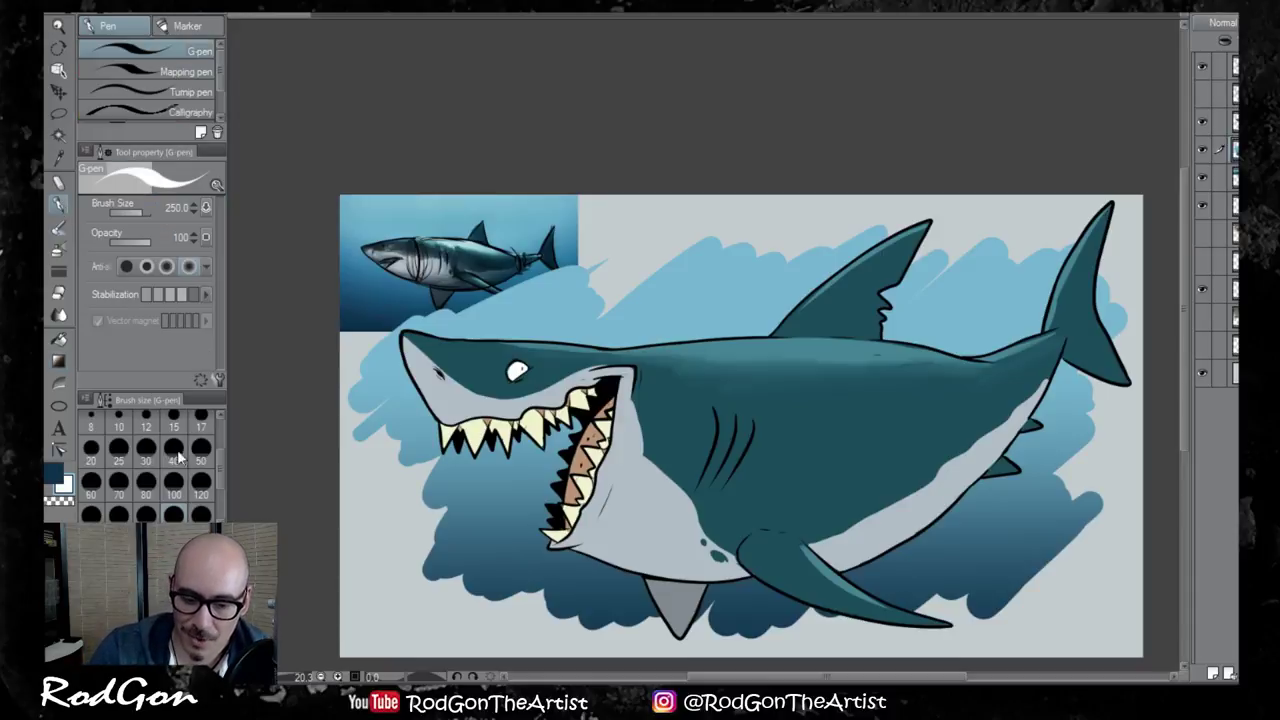
click(200, 485)
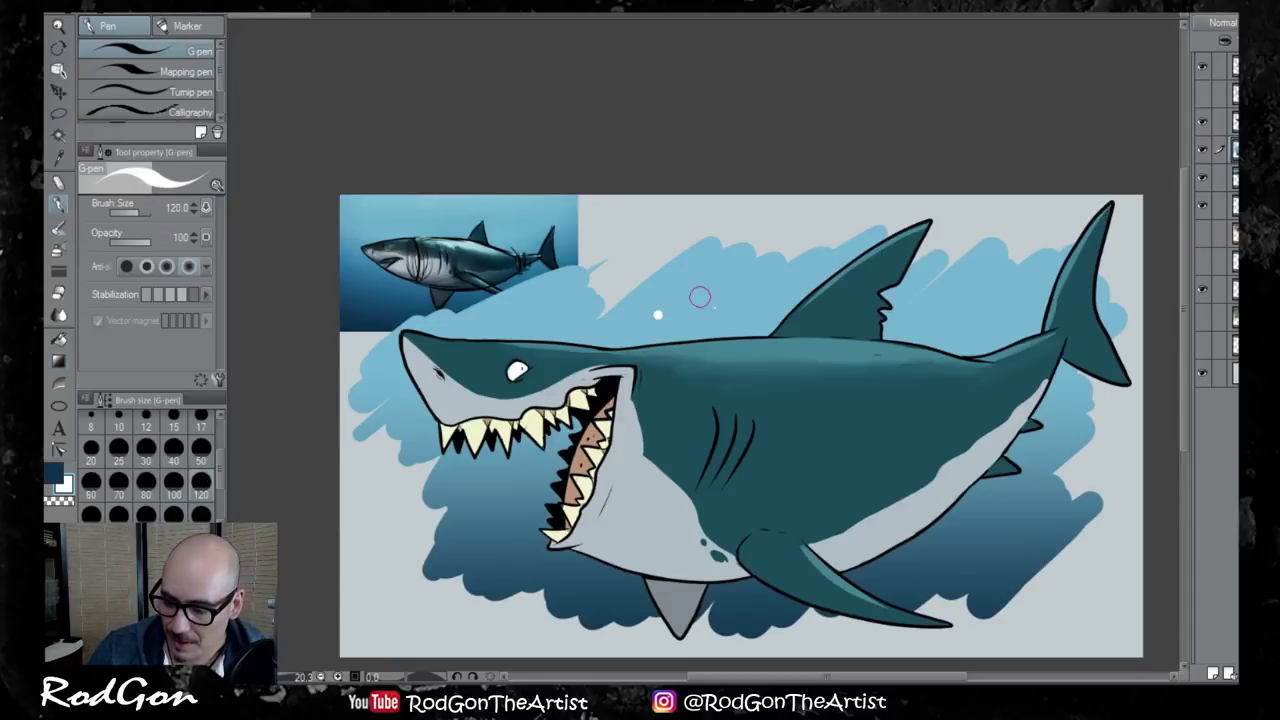
click(496, 545)
click(507, 527)
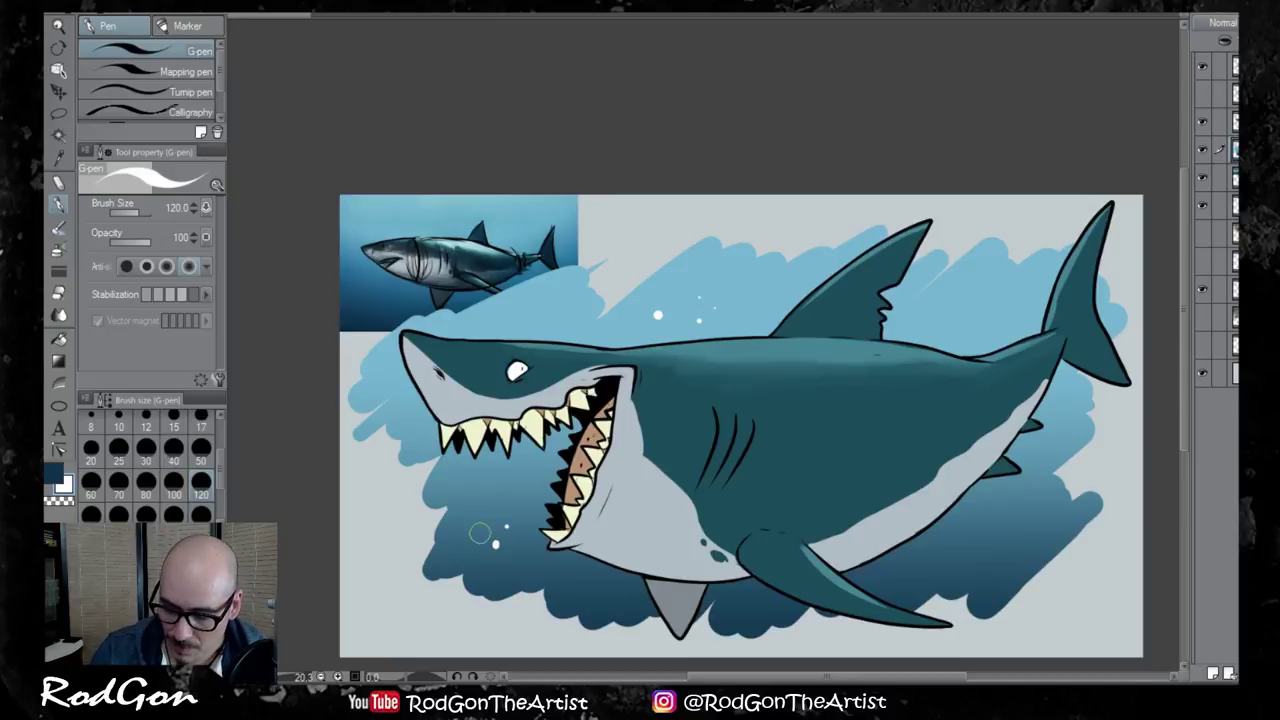
click(481, 534)
click(964, 563)
click(984, 553)
click(974, 543)
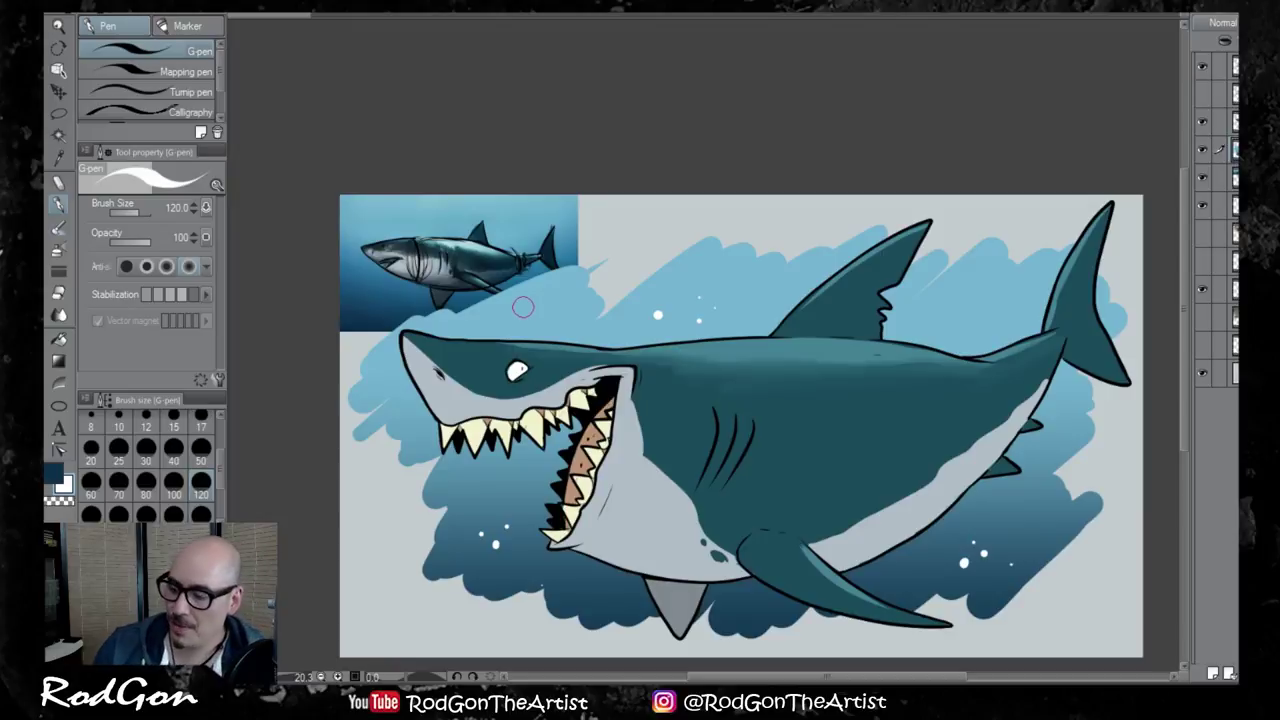
Switch the shark's colour layer off and on again to compare the line art with and without its fills
scroll(878, 430, down, 1)
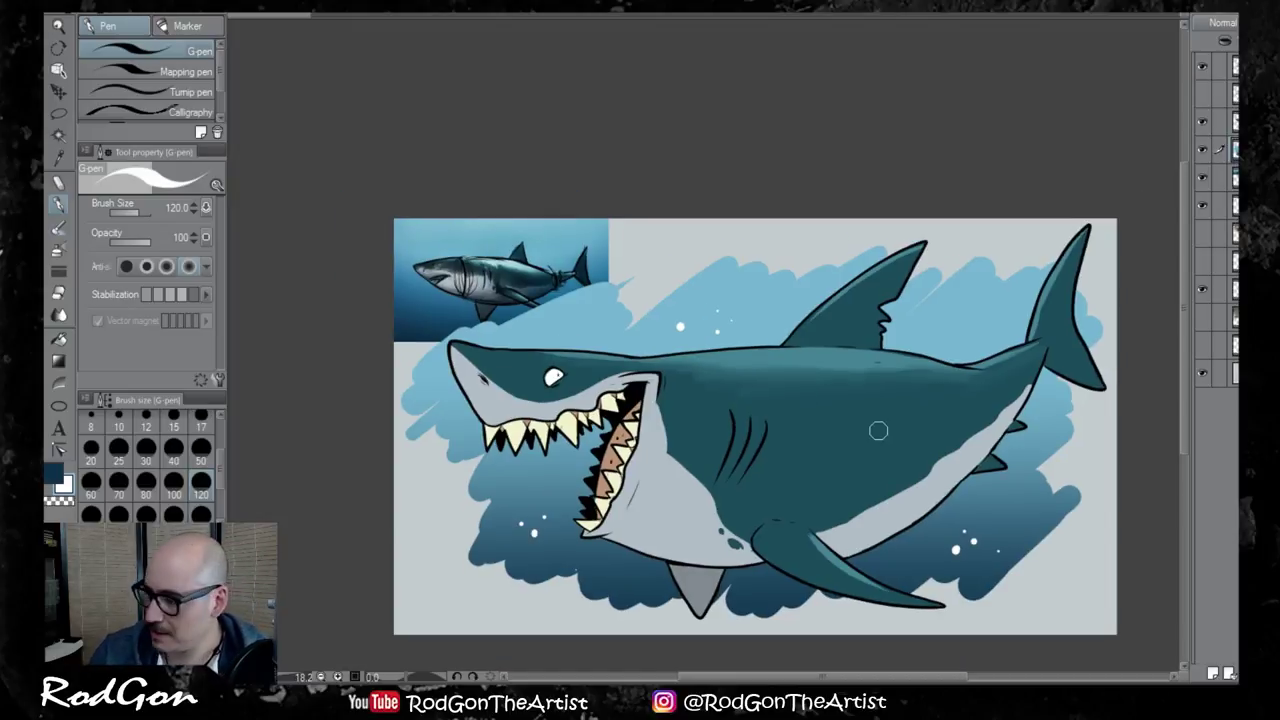
click(1201, 121)
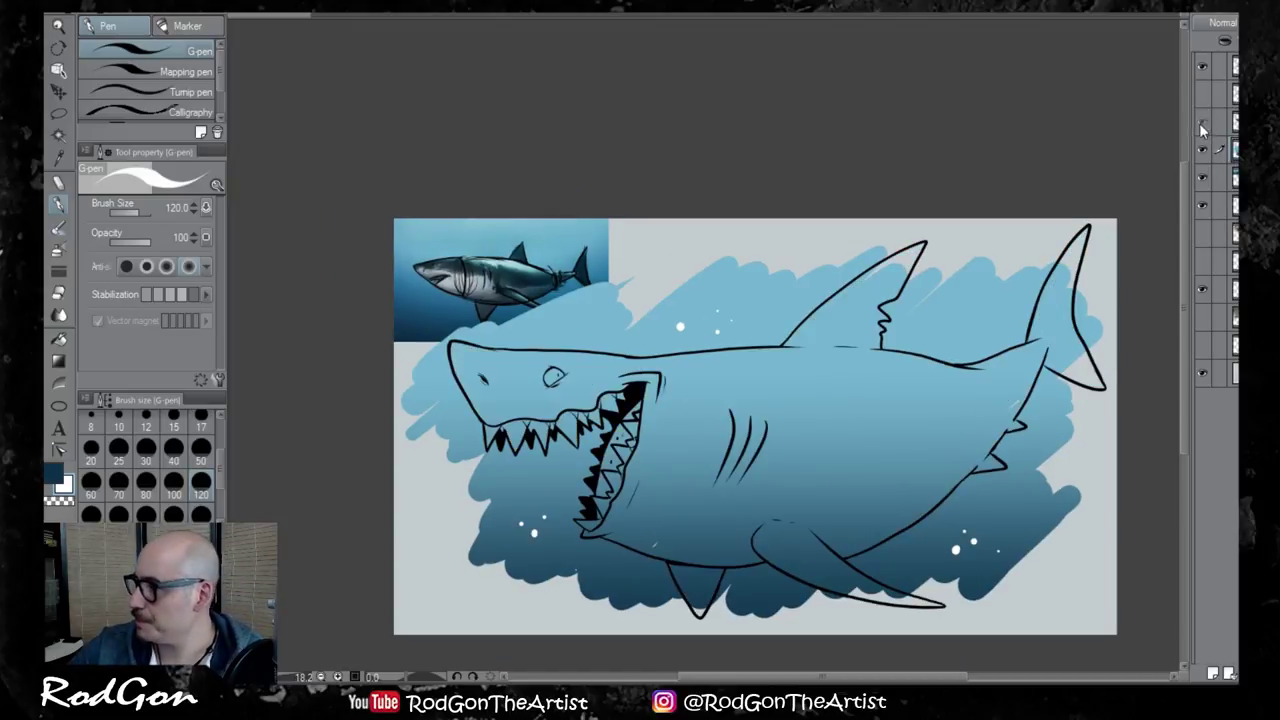
click(1199, 123)
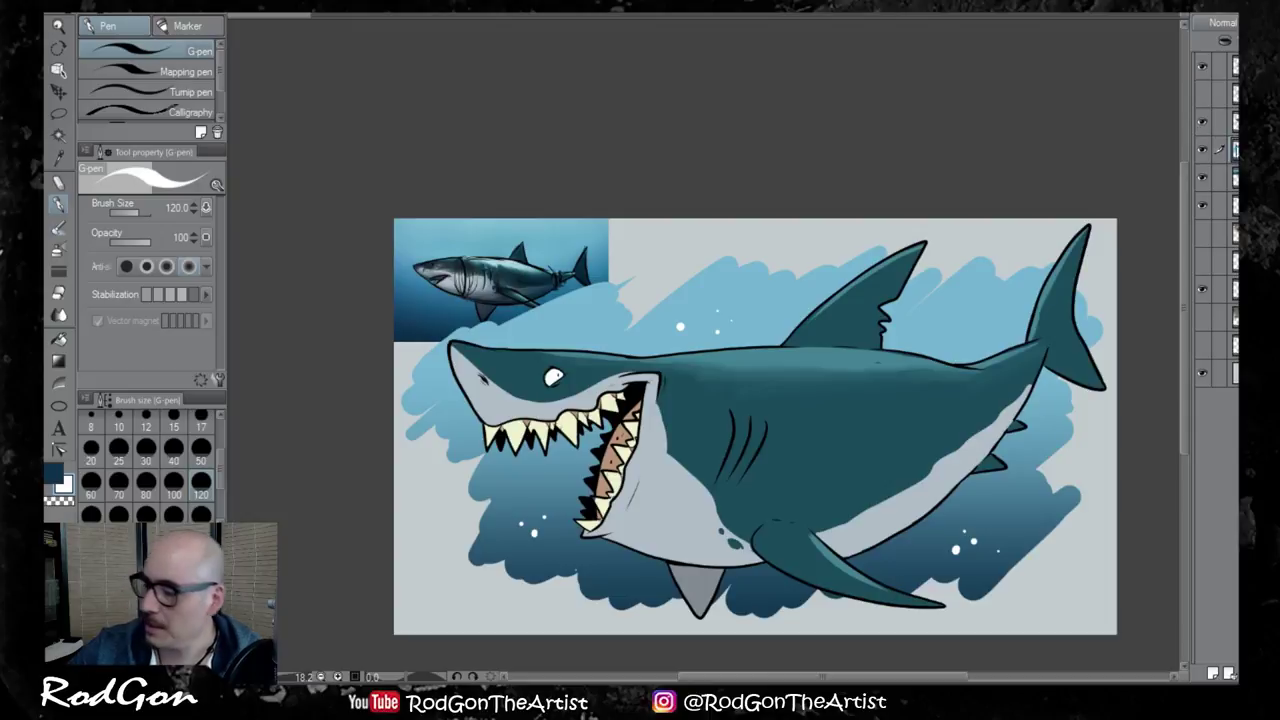
click(1206, 122)
click(1207, 121)
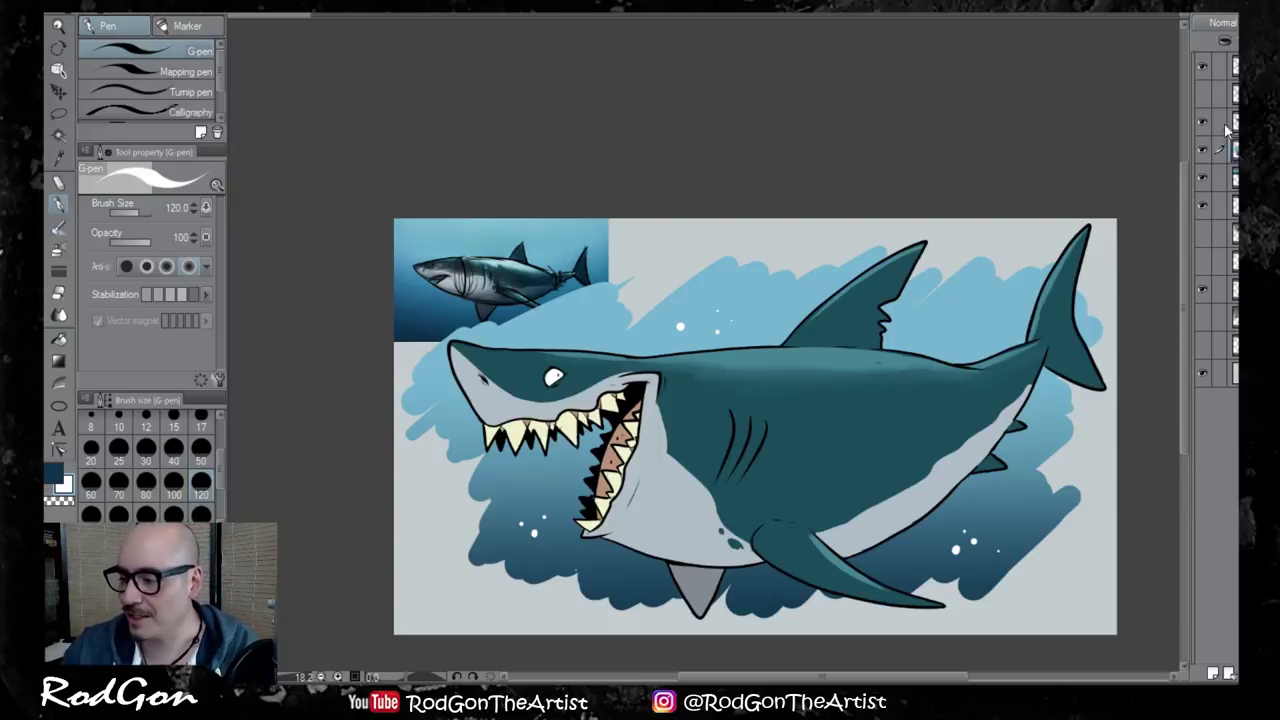
Move the line art layer directly above the colour layer and merge it down with the colour and backdrop layers
click(1228, 122)
click(1204, 67)
click(1205, 66)
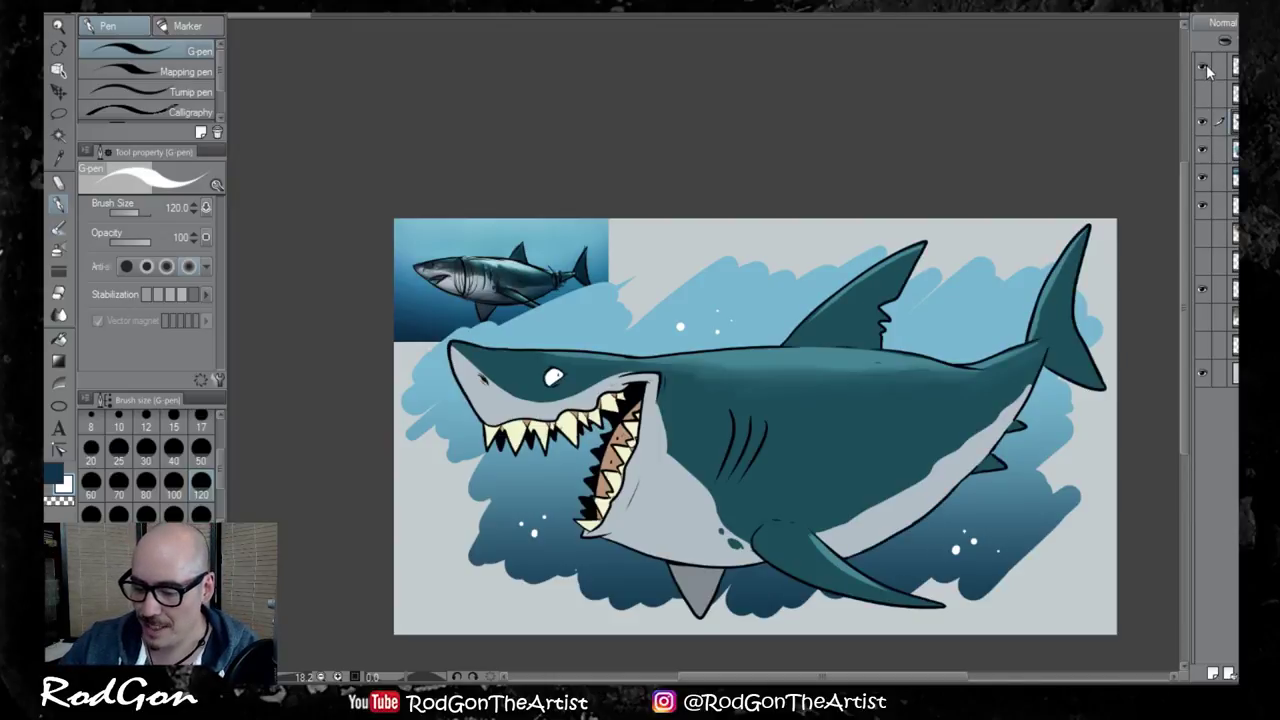
drag(1230, 67, 1228, 108)
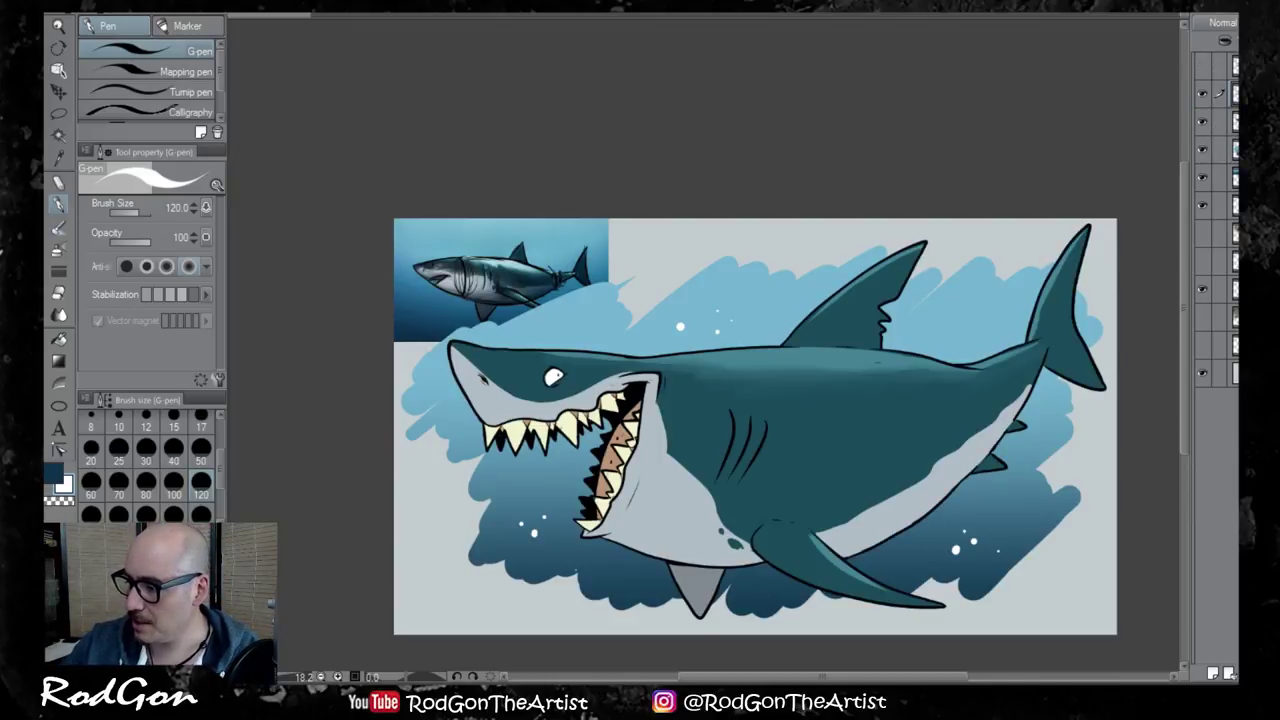
key(ctrl+e)
key(ctrl+e)
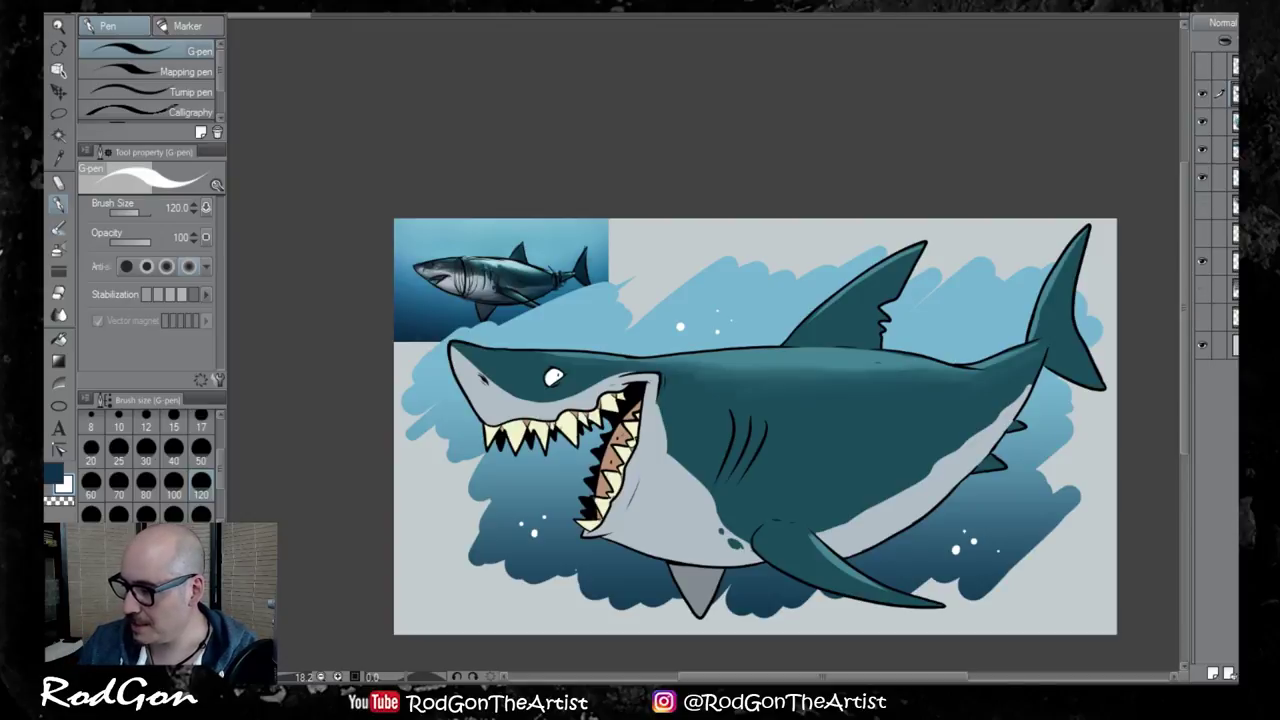
Hide the merged shark and its reference photo, and show the finished owl drawing with its reference to examine it up close
click(1204, 95)
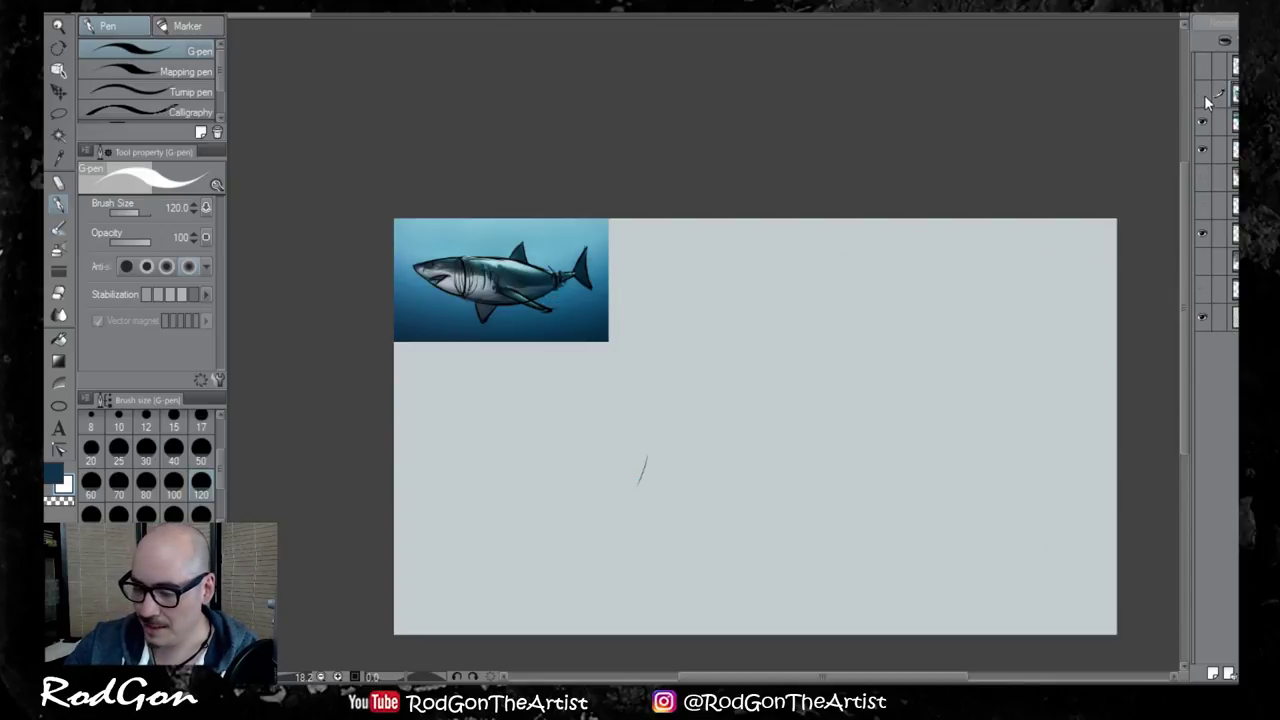
click(1204, 95)
click(1203, 121)
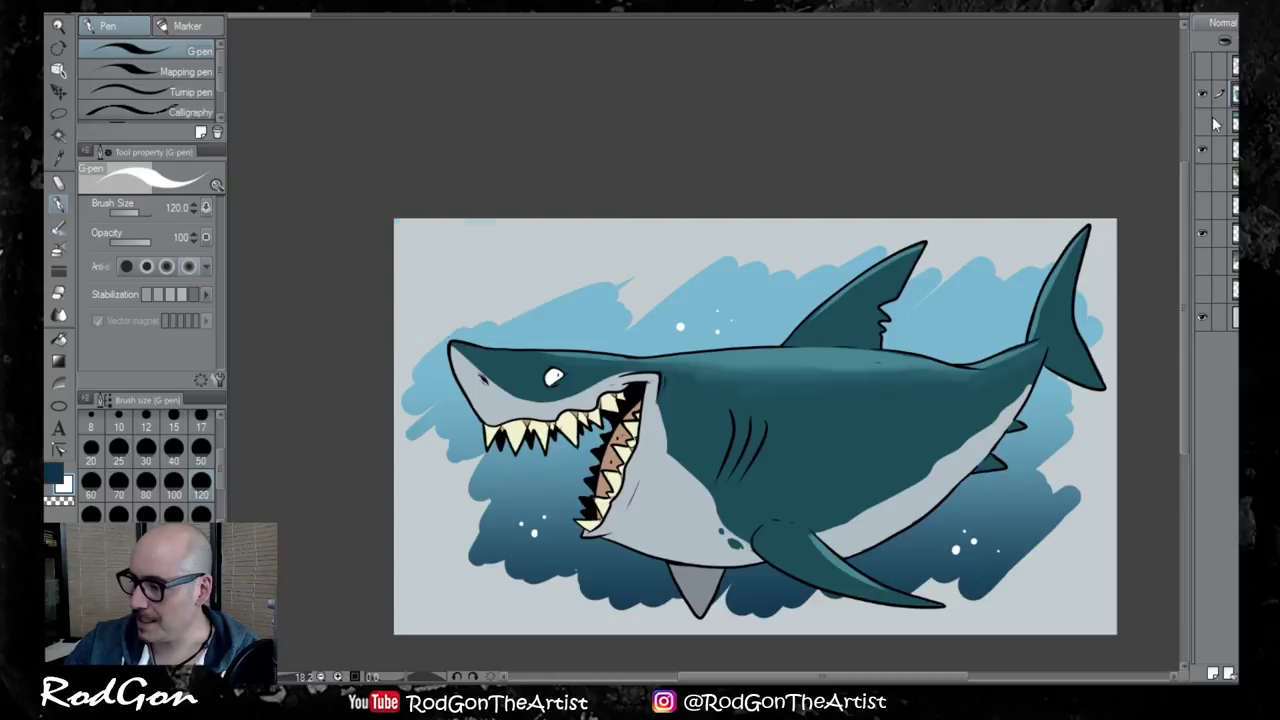
click(1203, 93)
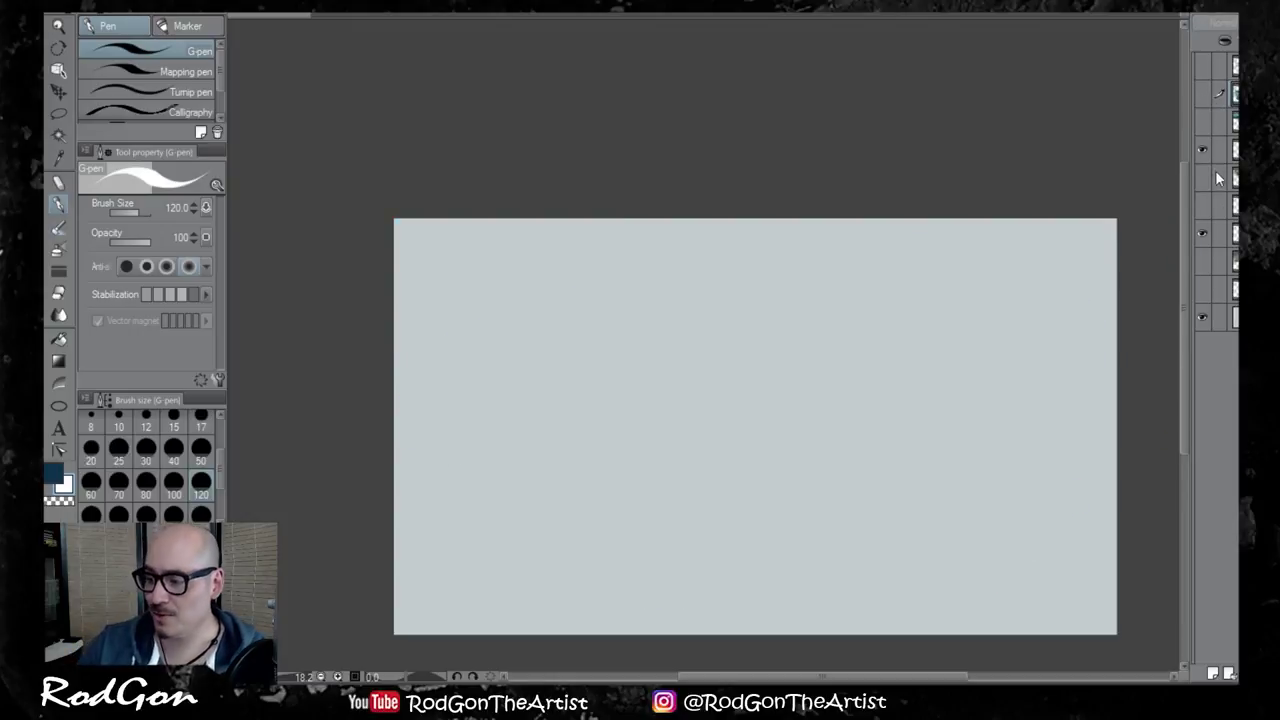
click(1202, 262)
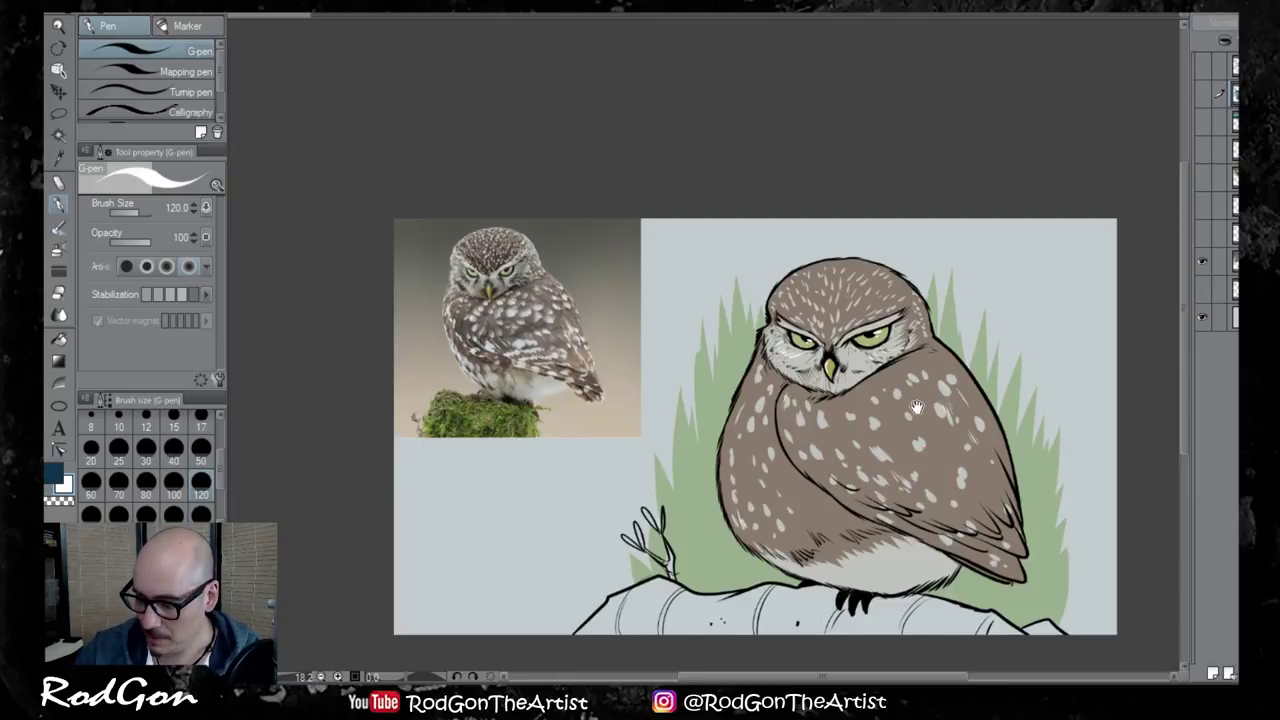
drag(912, 412, 789, 257)
scroll(790, 282, up, 1)
scroll(790, 282, up, 1)
scroll(837, 340, up, 1)
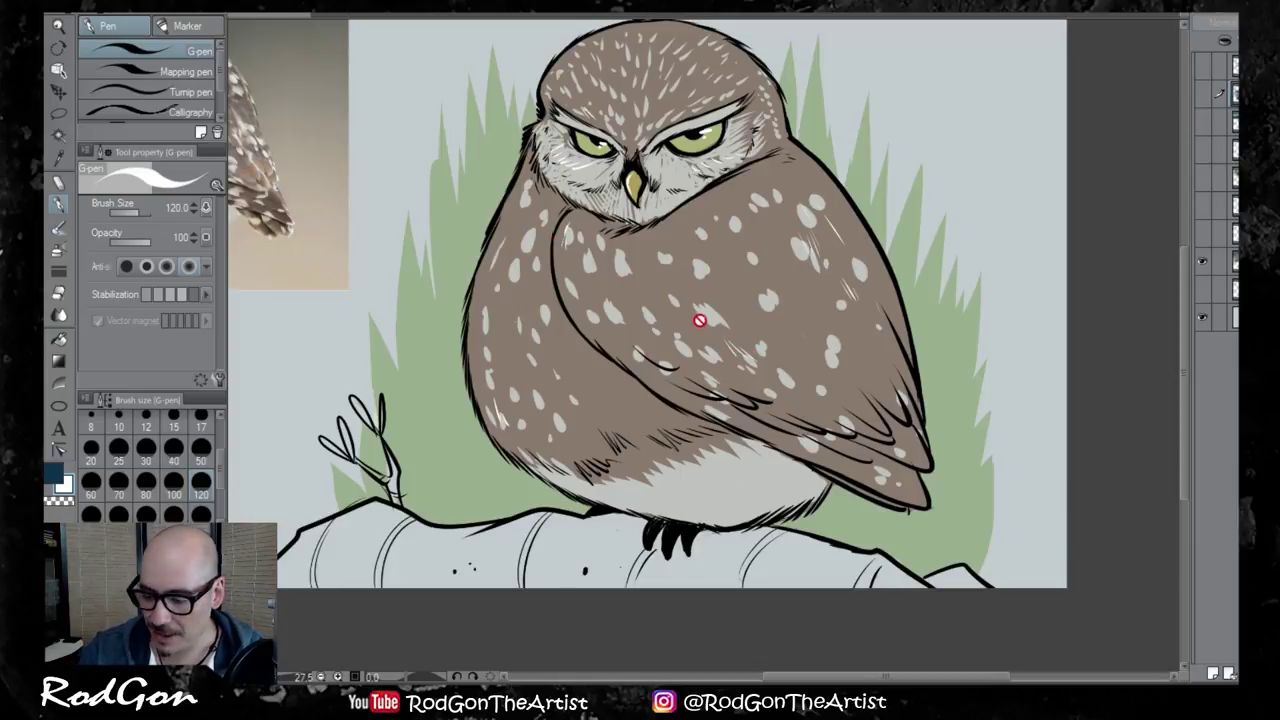
drag(700, 320, 860, 405)
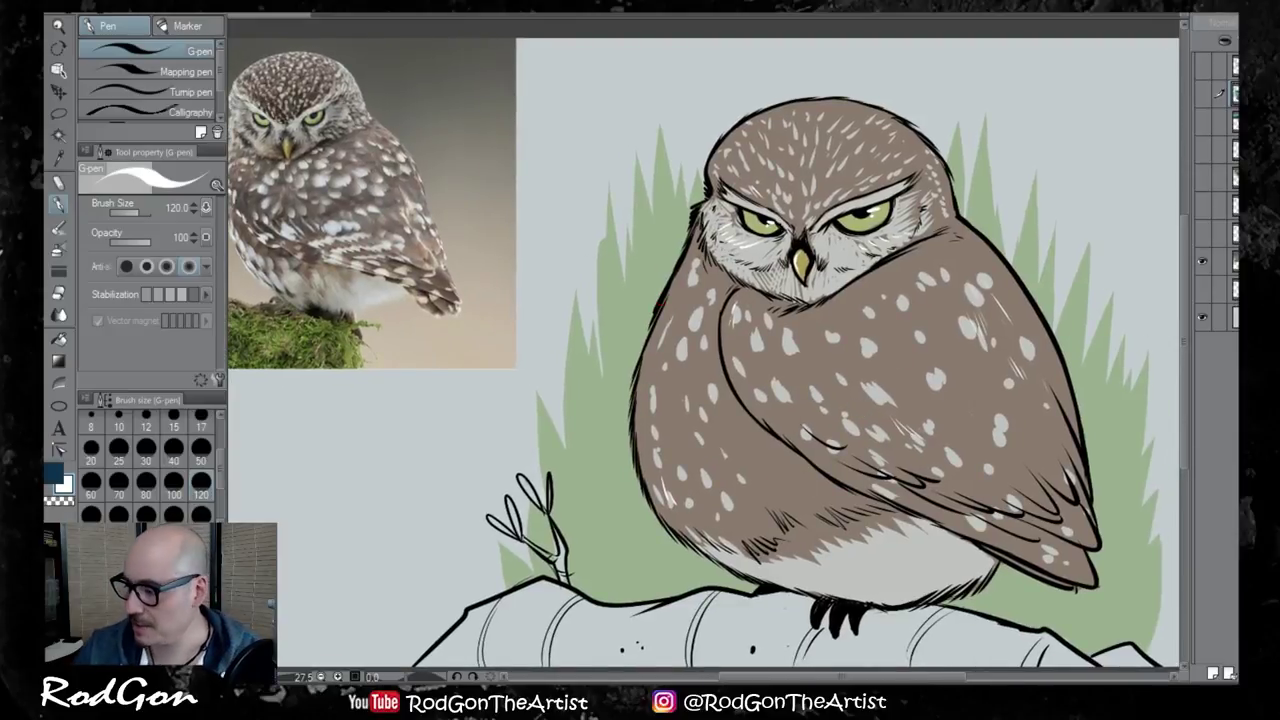
Hide the owl drawing and bring back the shark artwork with its reference photo for review
click(1202, 262)
click(1203, 178)
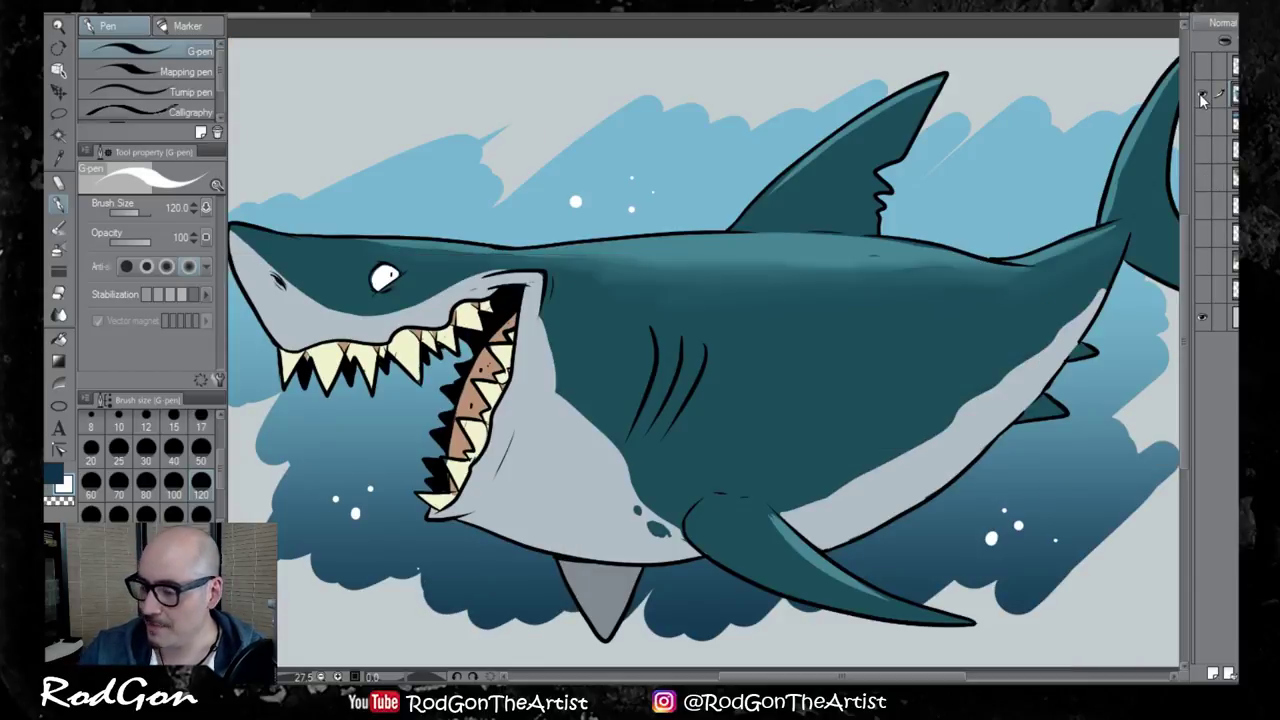
mouse_move(620, 430)
mouse_down()
mouse_move(747, 420)
mouse_move(731, 427)
mouse_up()
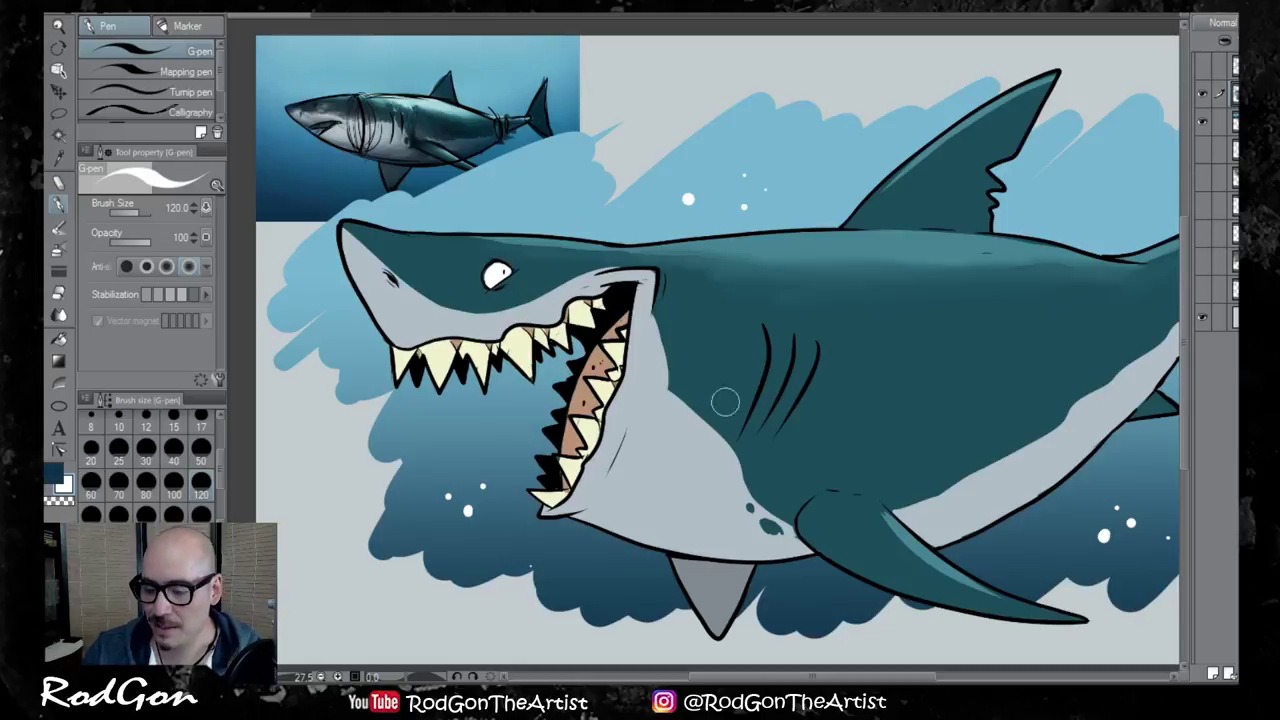
scroll(675, 560, down, 1)
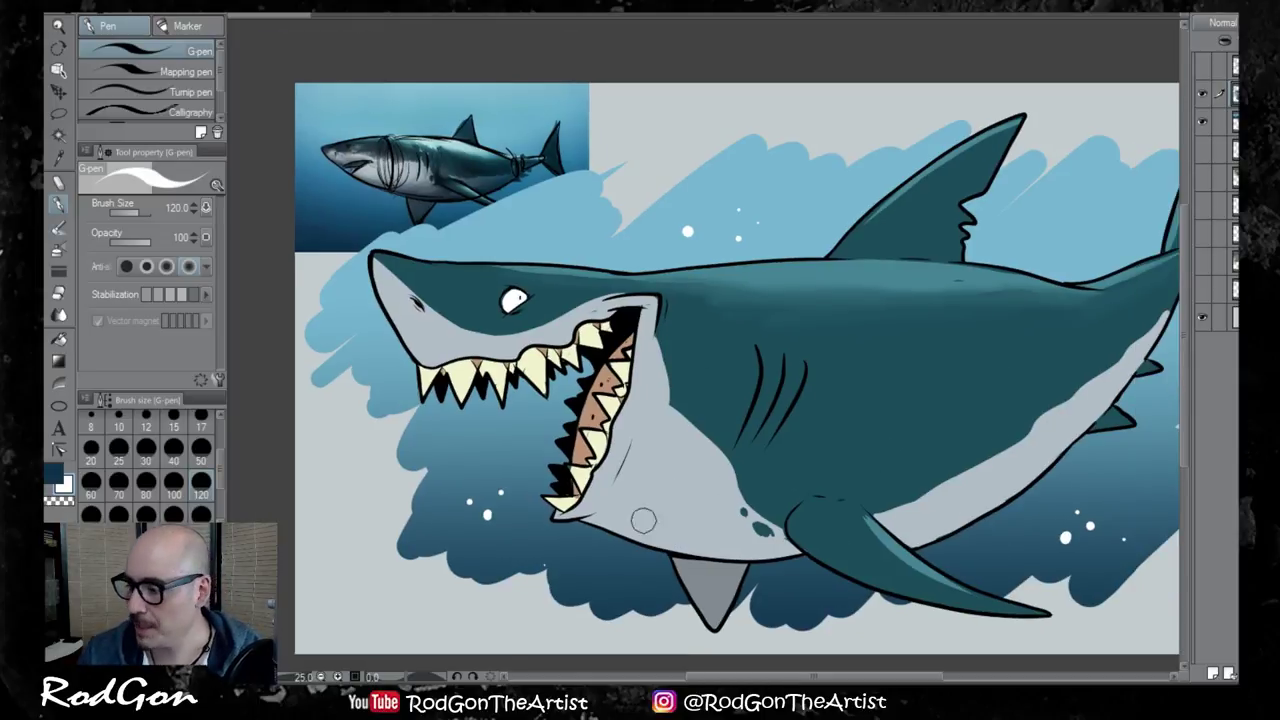
Hide the shark artwork and its reference photo, and display the owl drawing again
click(1203, 94)
click(1203, 120)
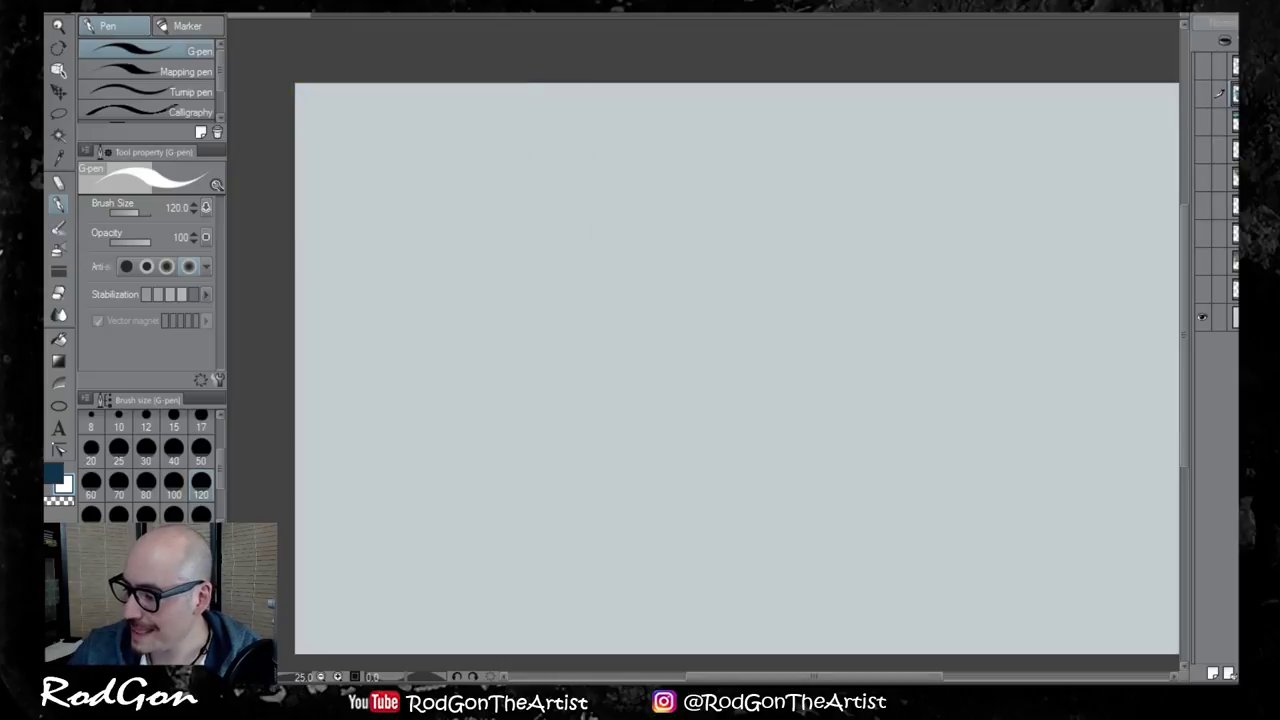
click(1203, 262)
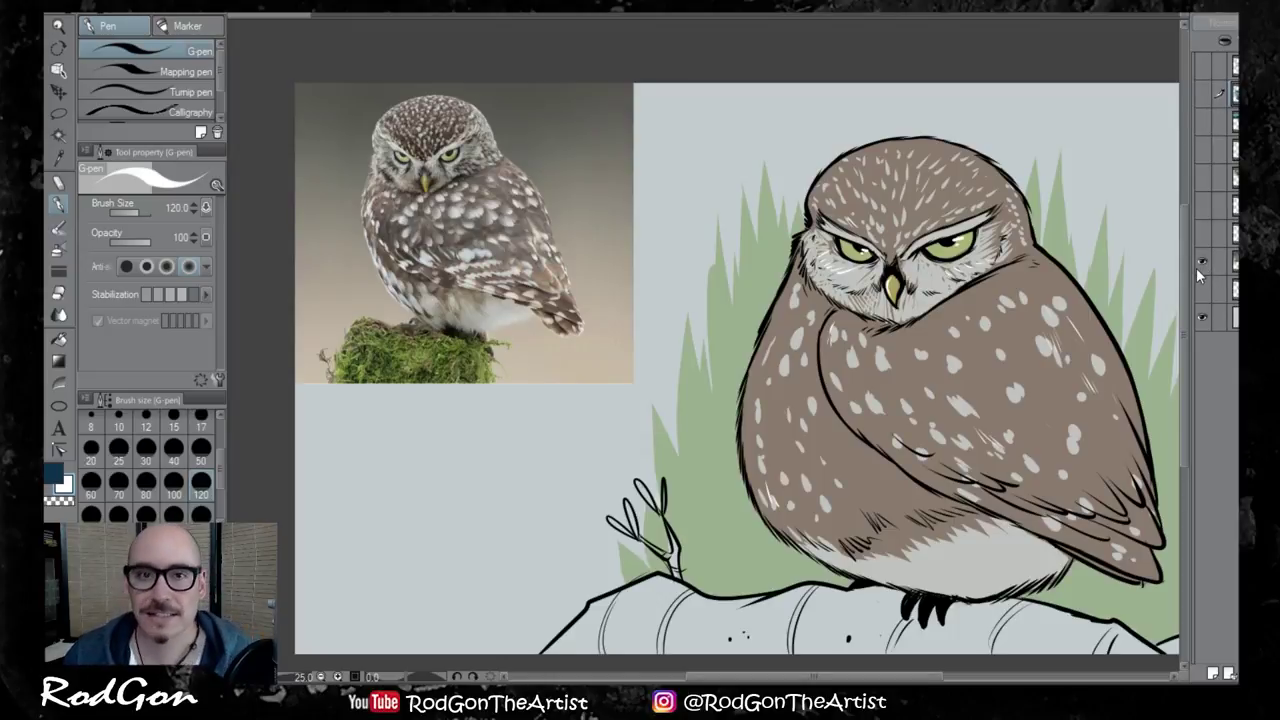